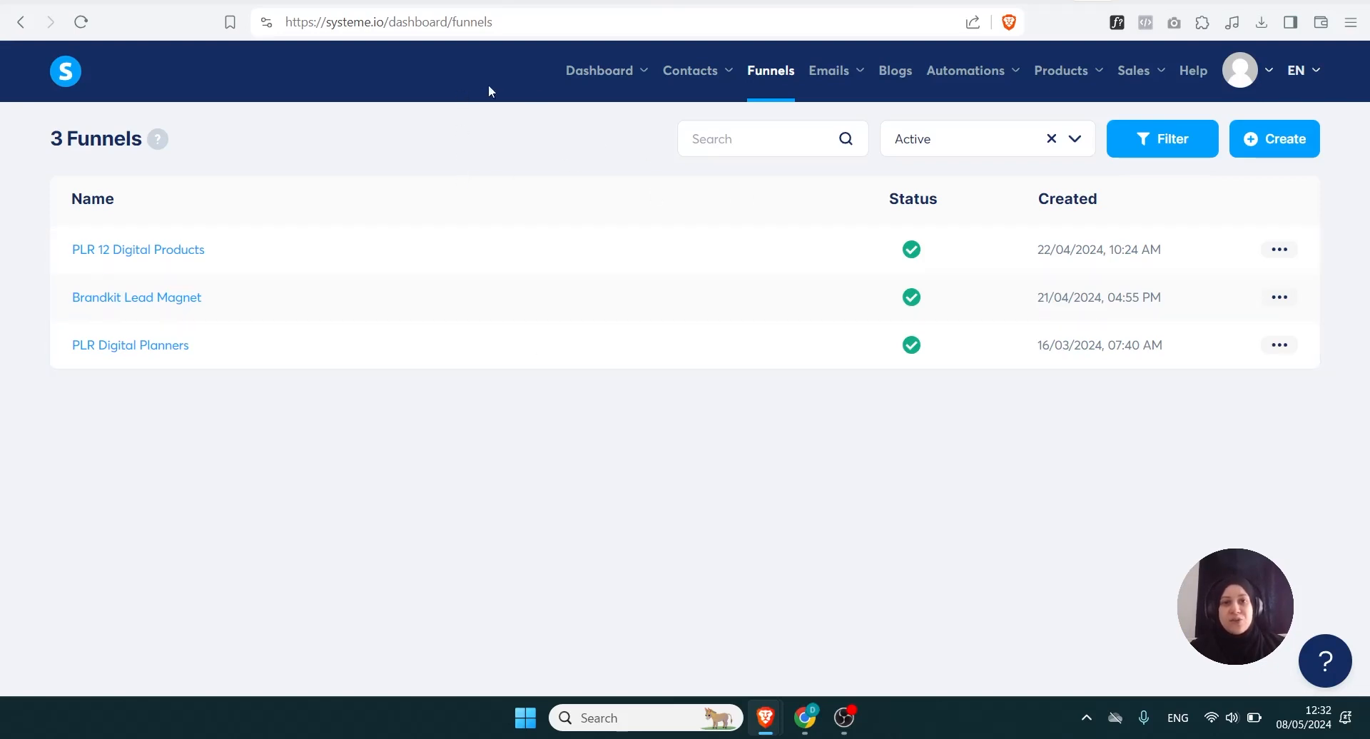
# Step: Start creating a new funnel and name it "lead magnet"
pyautogui.click(603, 71)
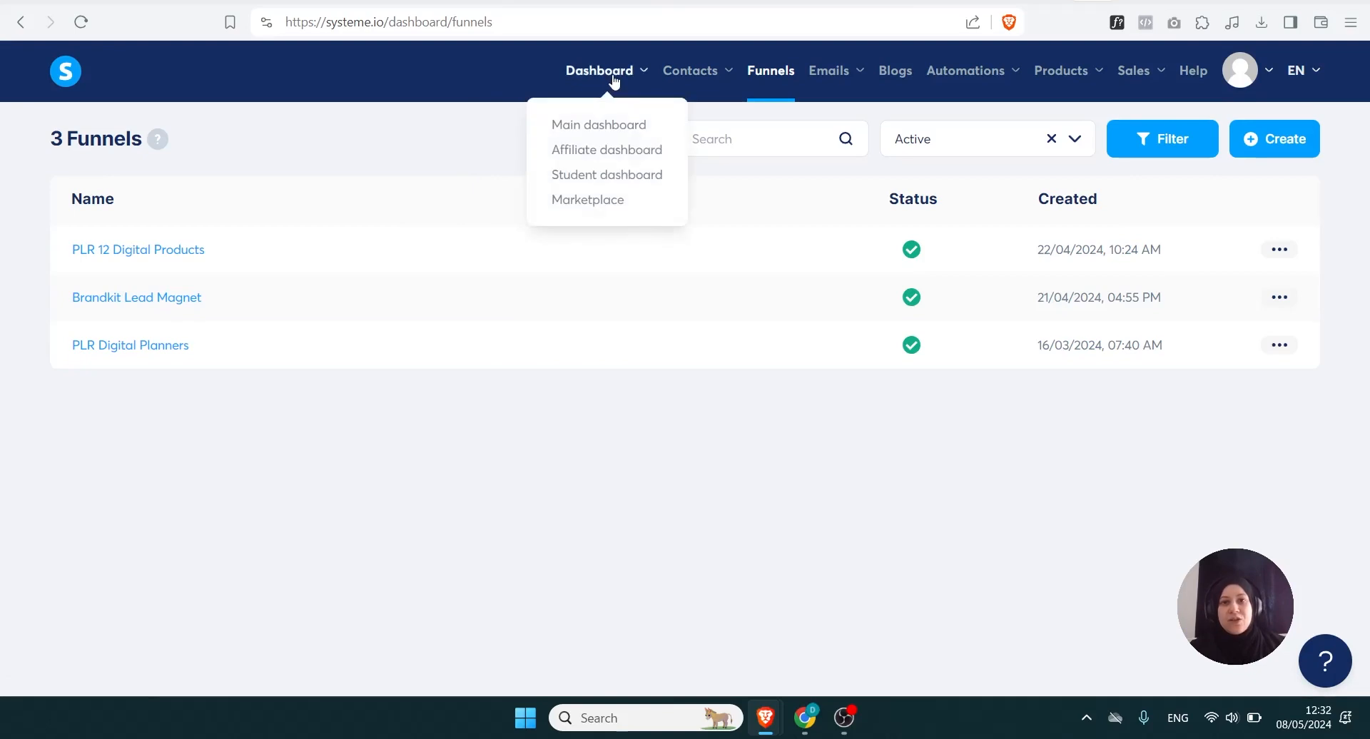
pyautogui.click(785, 77)
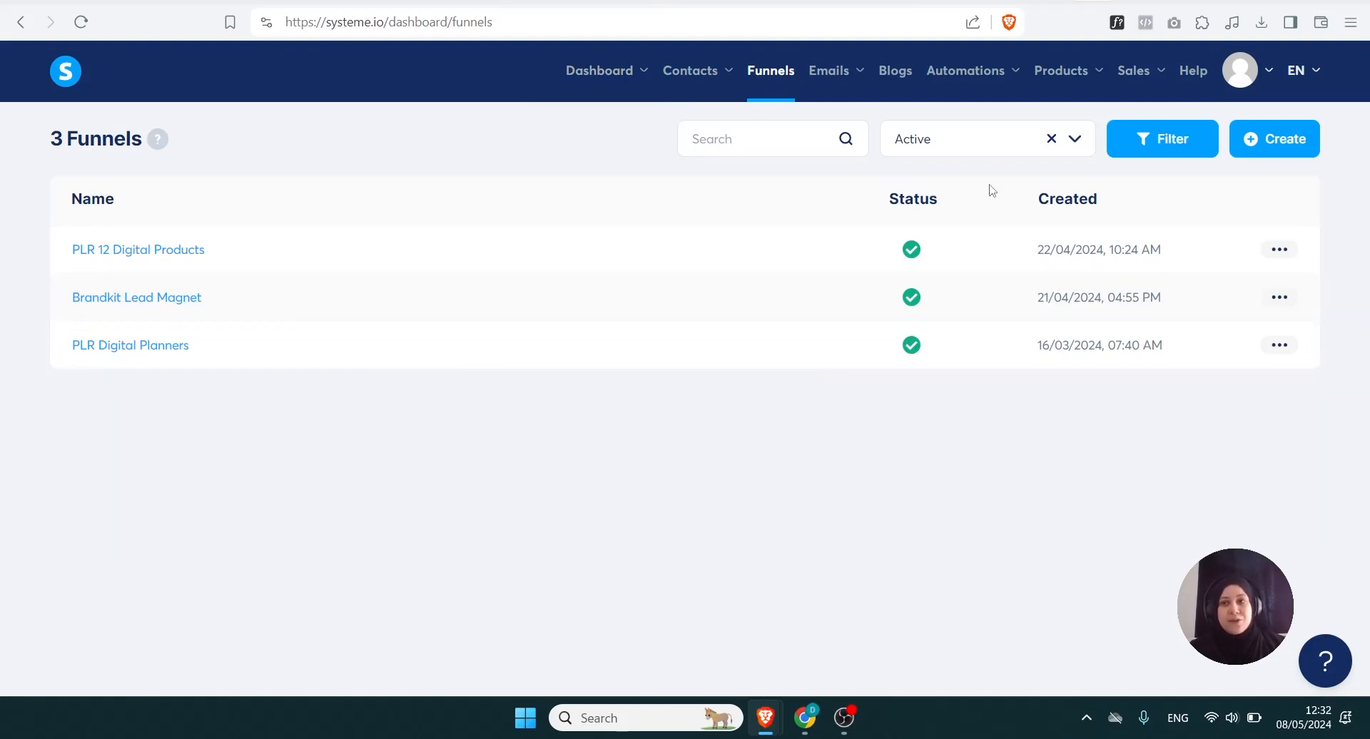
pyautogui.click(1275, 140)
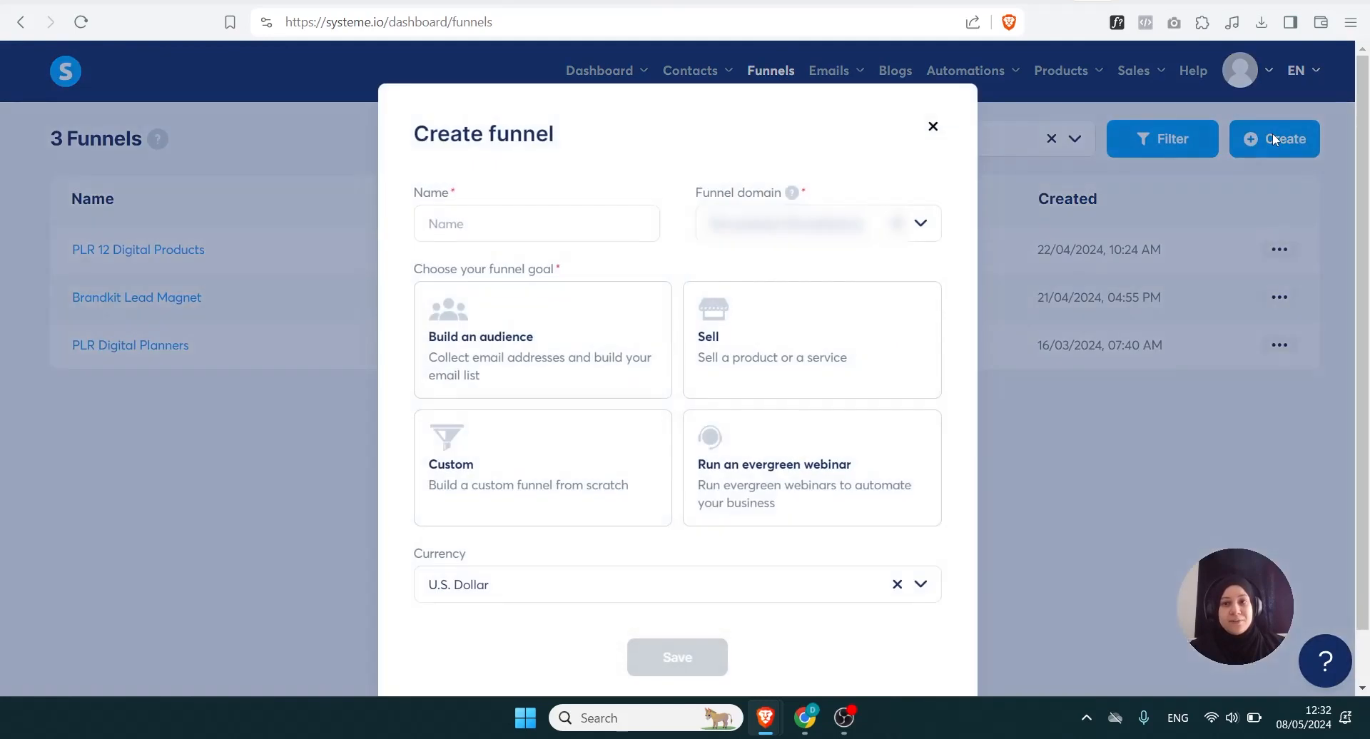
pyautogui.click(593, 228)
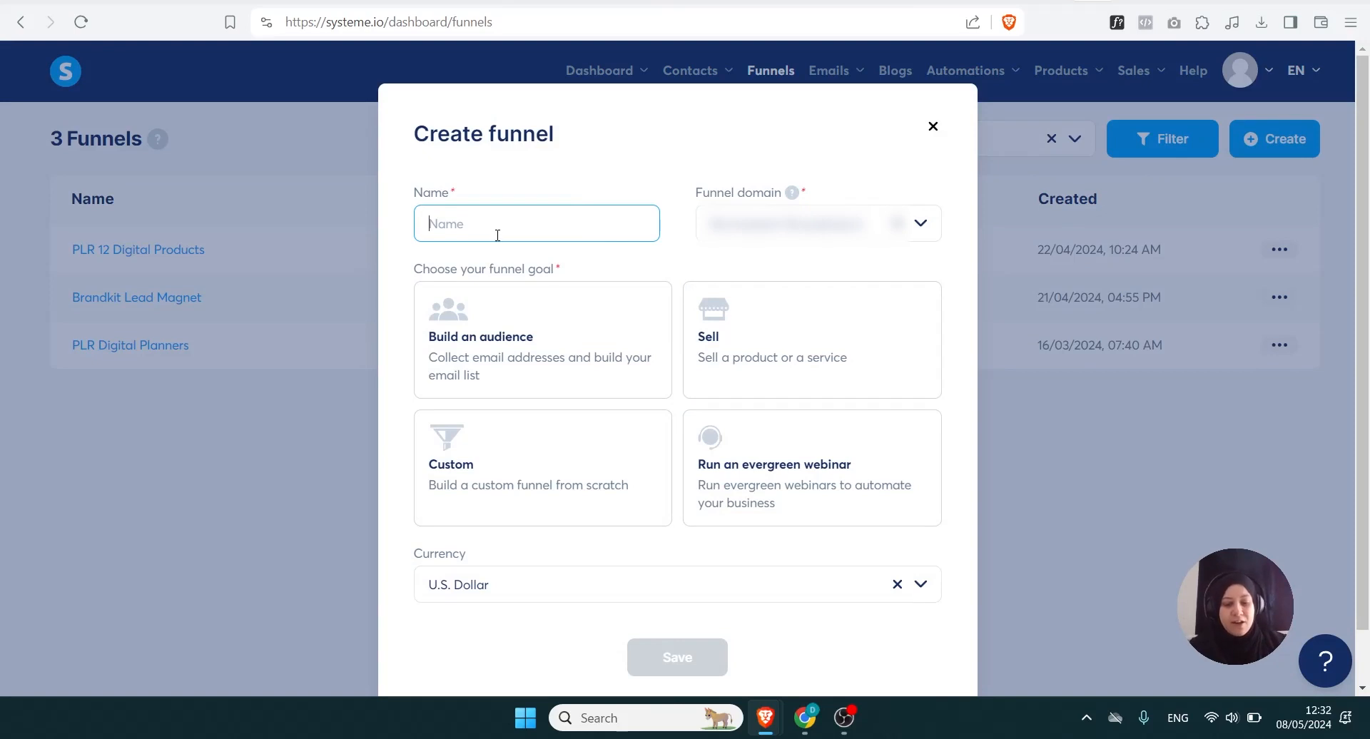
pyautogui.write('le')
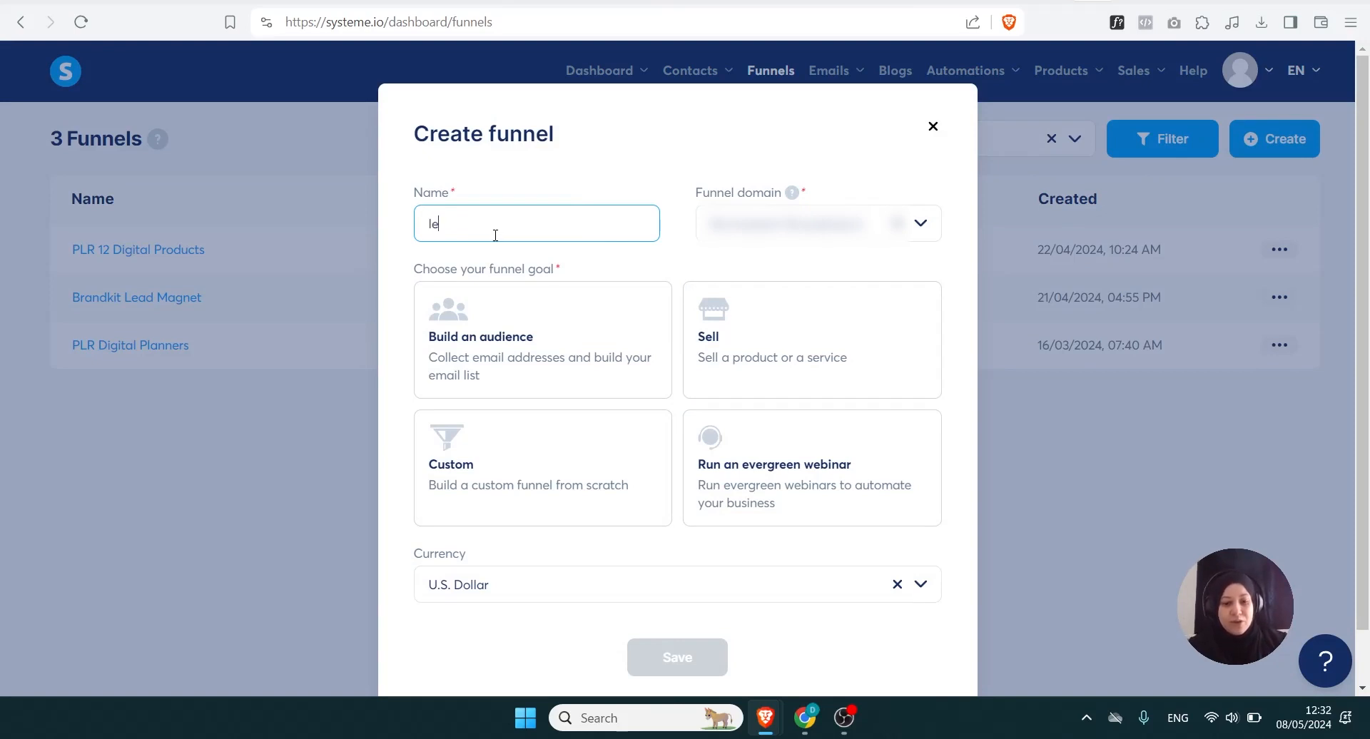
pyautogui.write('ad magnet')
pyautogui.press('Tab')
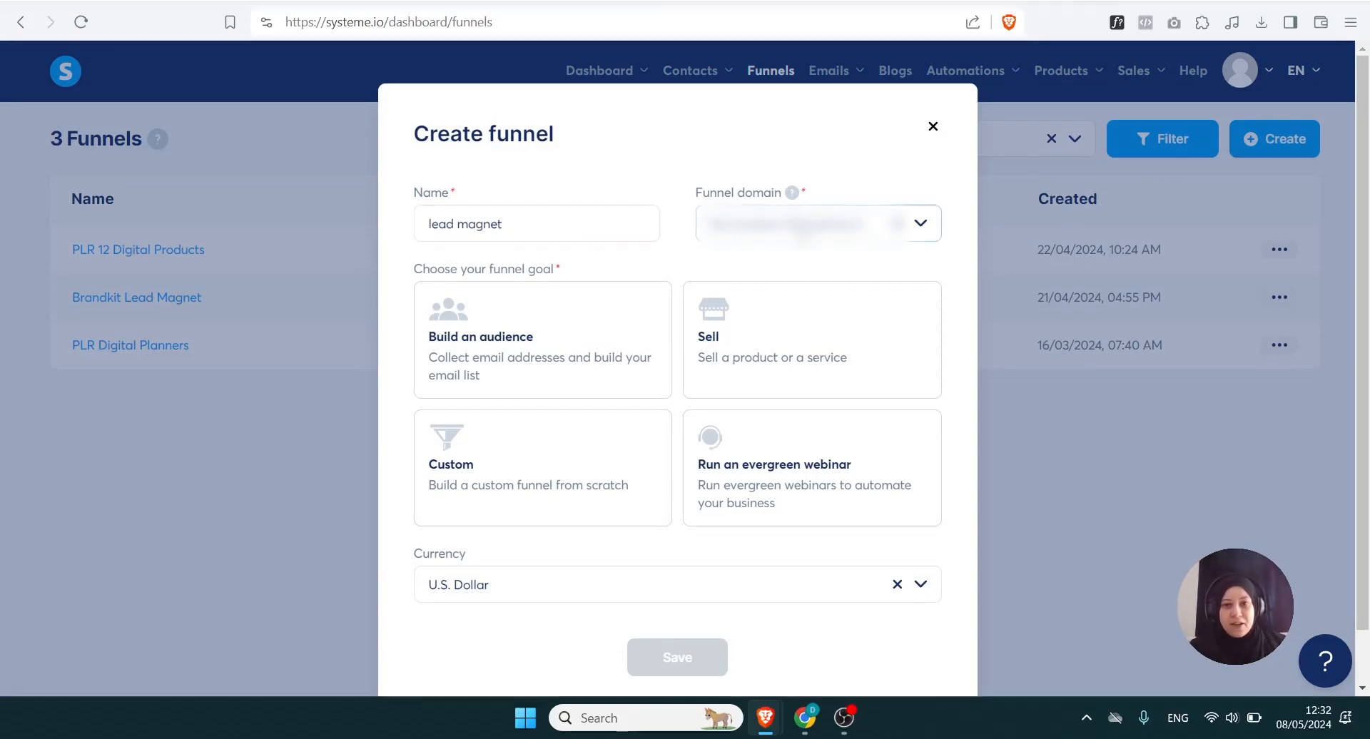
pyautogui.click(805, 230)
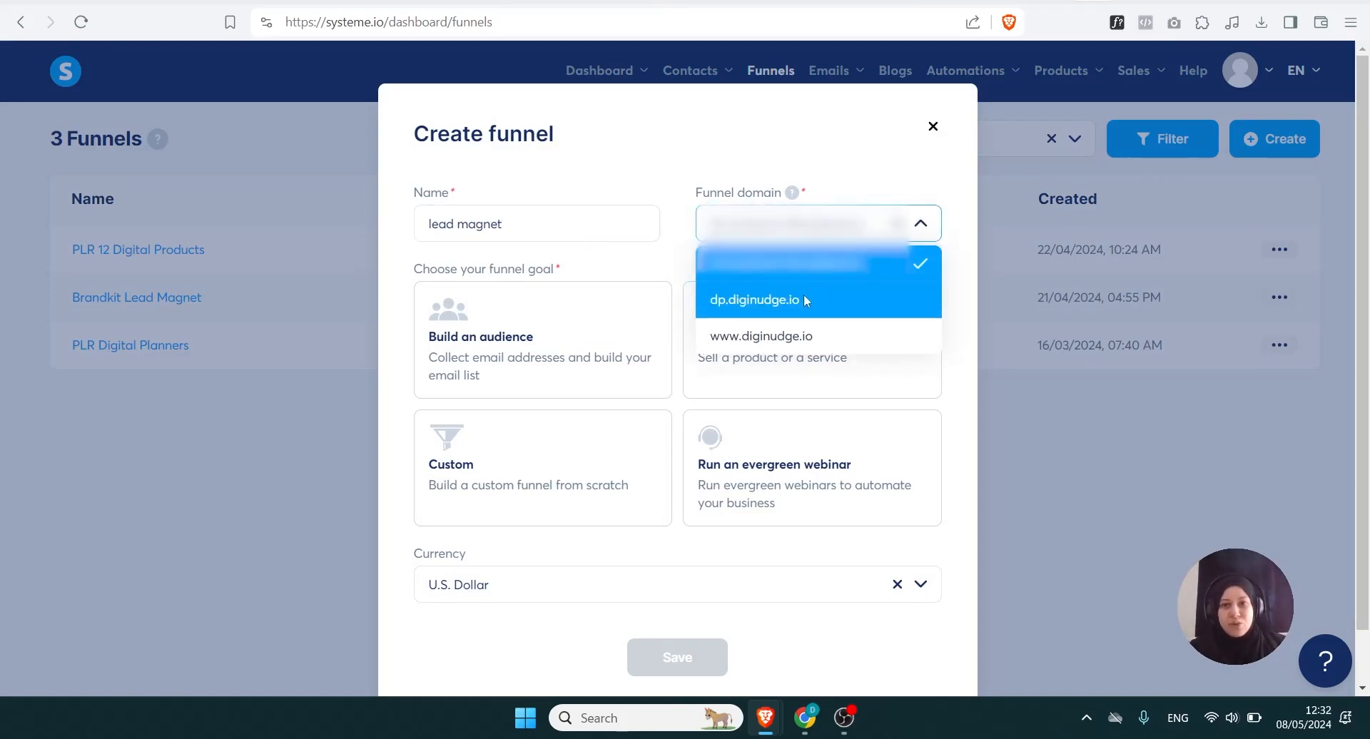
pyautogui.click(804, 336)
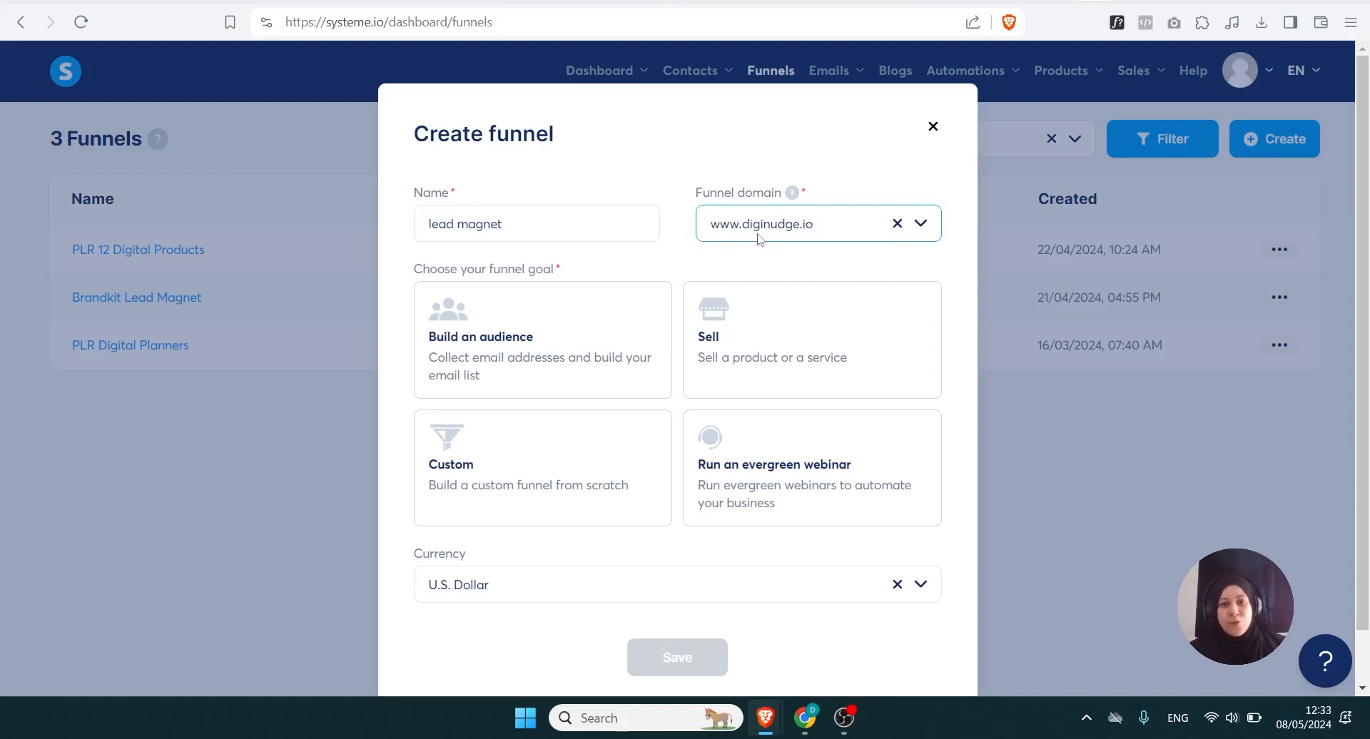
pyautogui.click(682, 247)
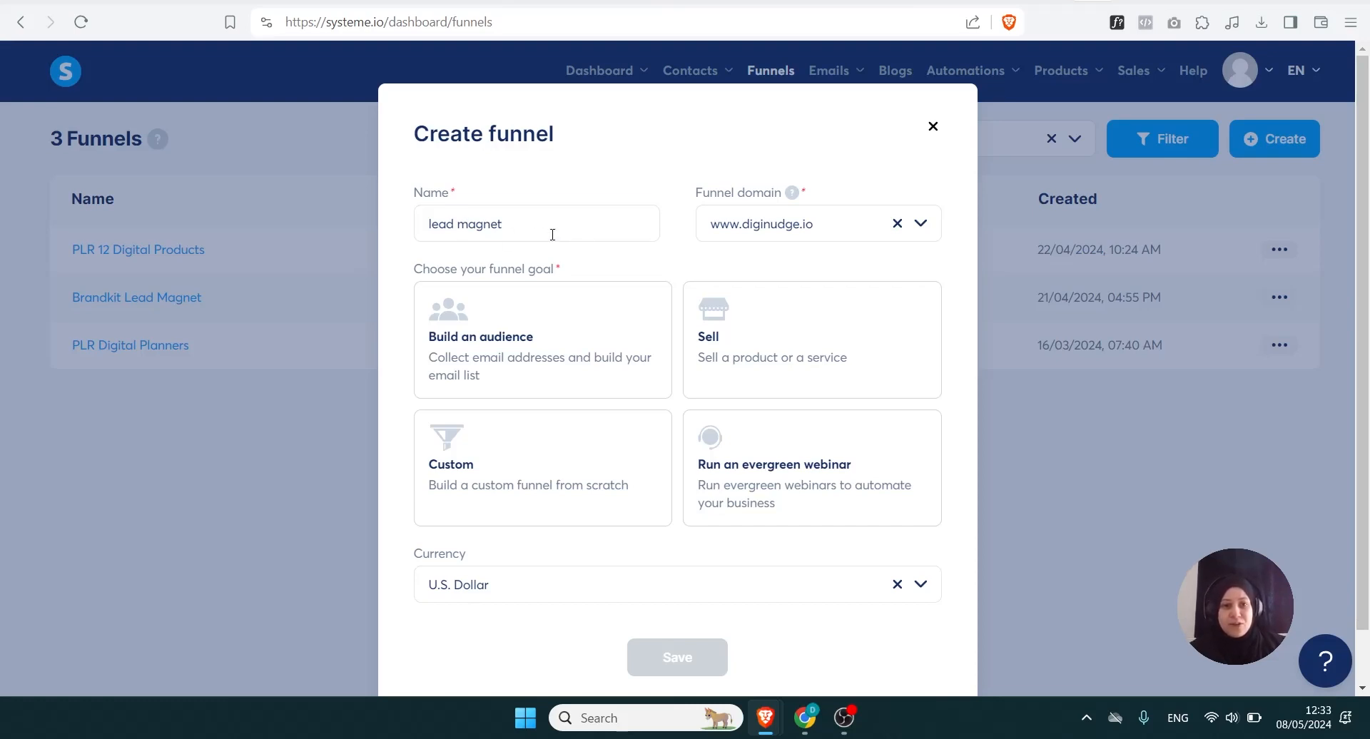
pyautogui.click(553, 235)
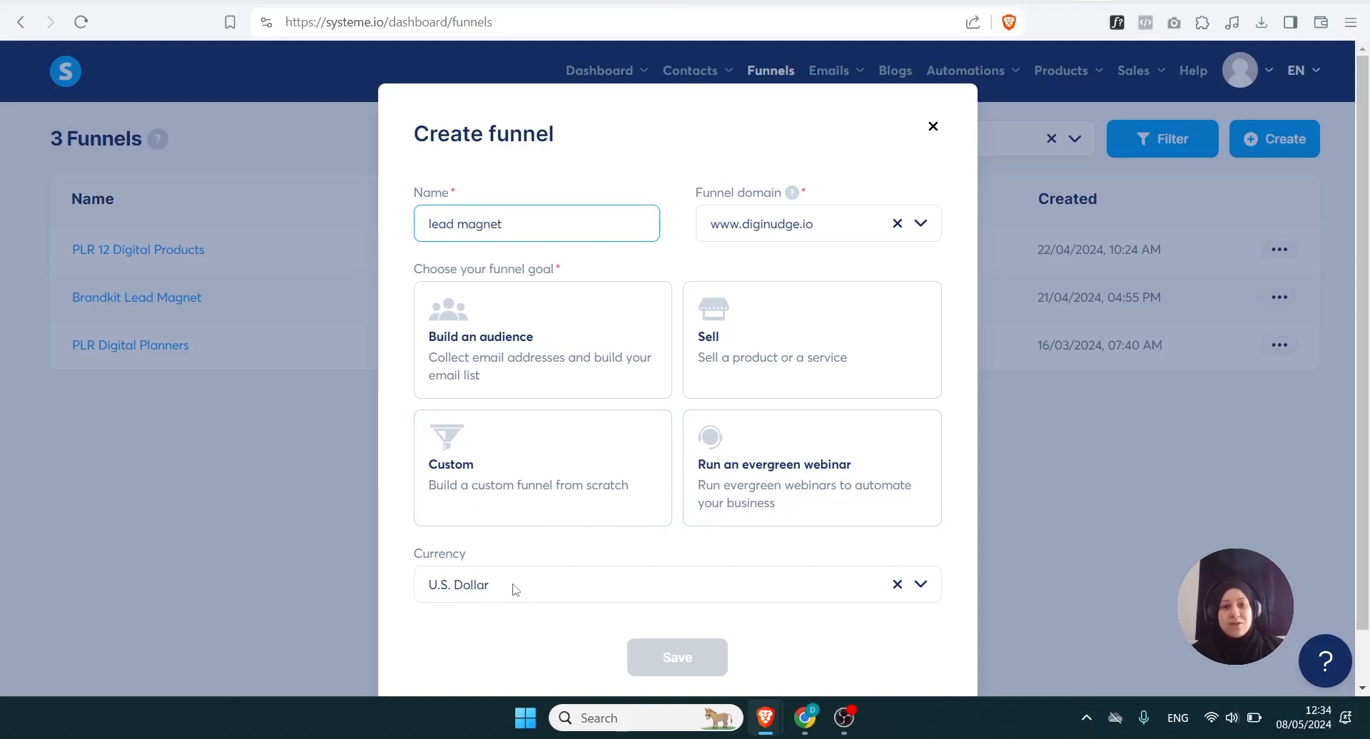
pyautogui.click(531, 350)
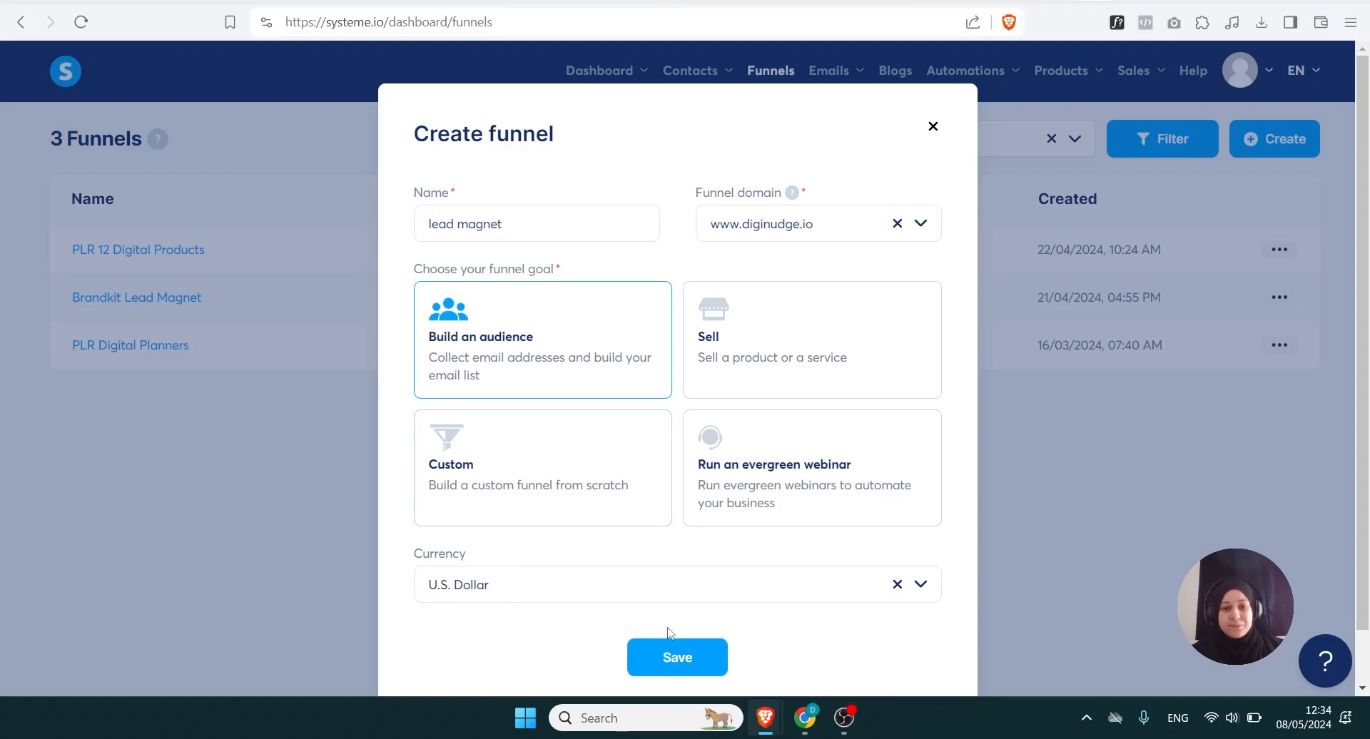
pyautogui.click(675, 657)
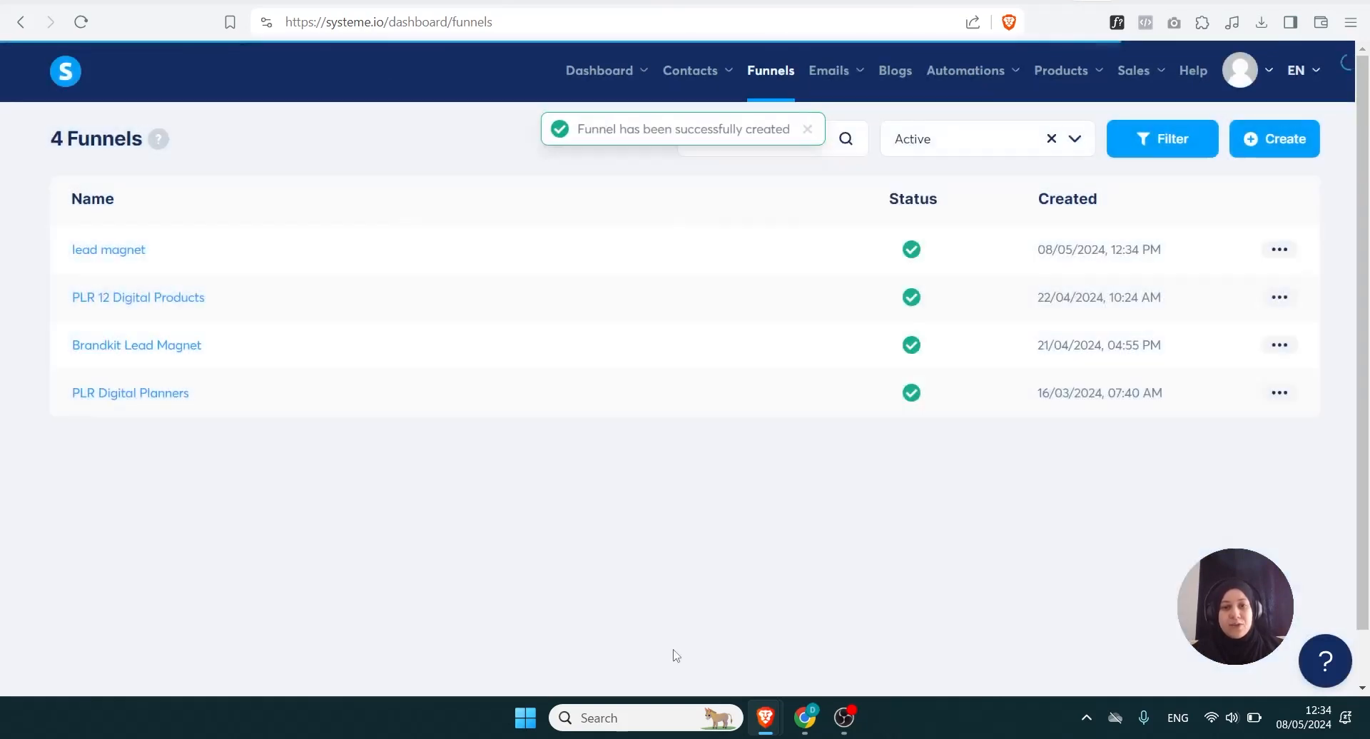
# Step: Open the lead magnet funnel and apply the purple "The first Notion consultancy" template to its squeeze page
pyautogui.click(117, 259)
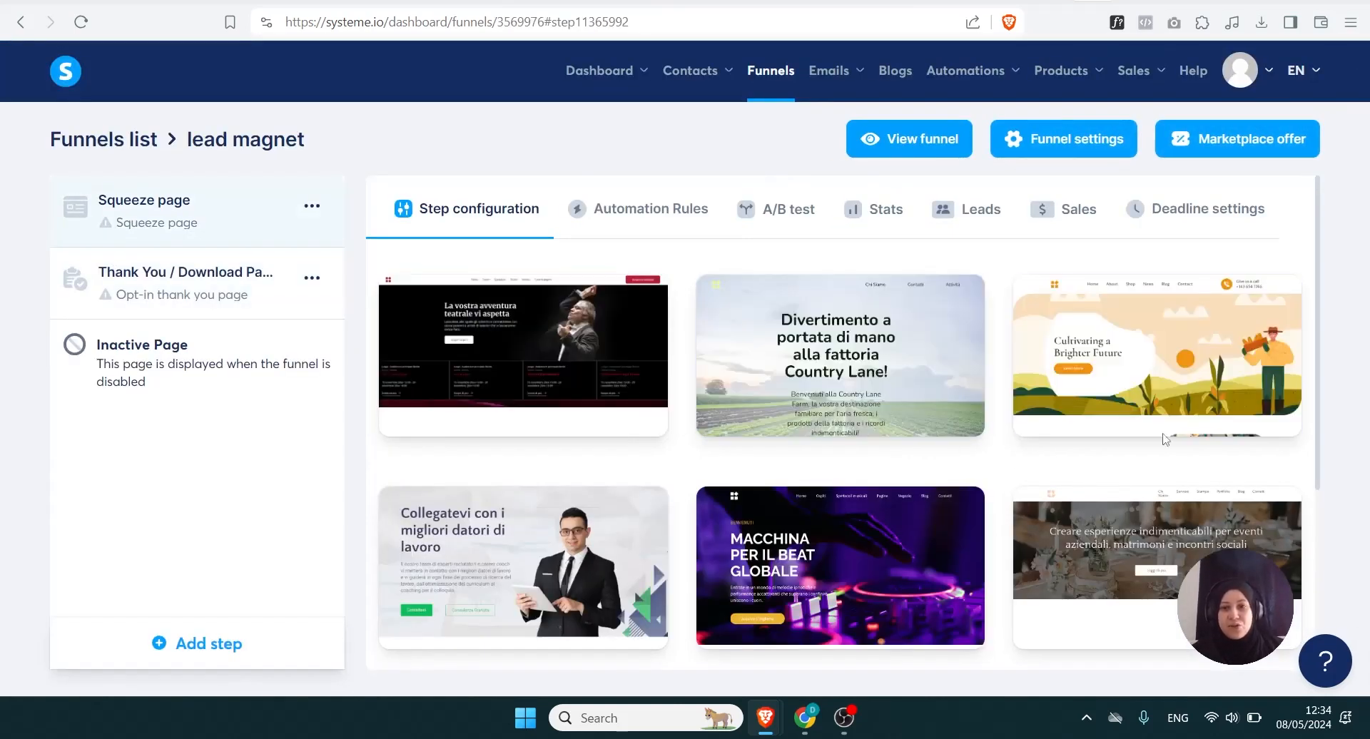
pyautogui.scroll(-4, 1323, 379)
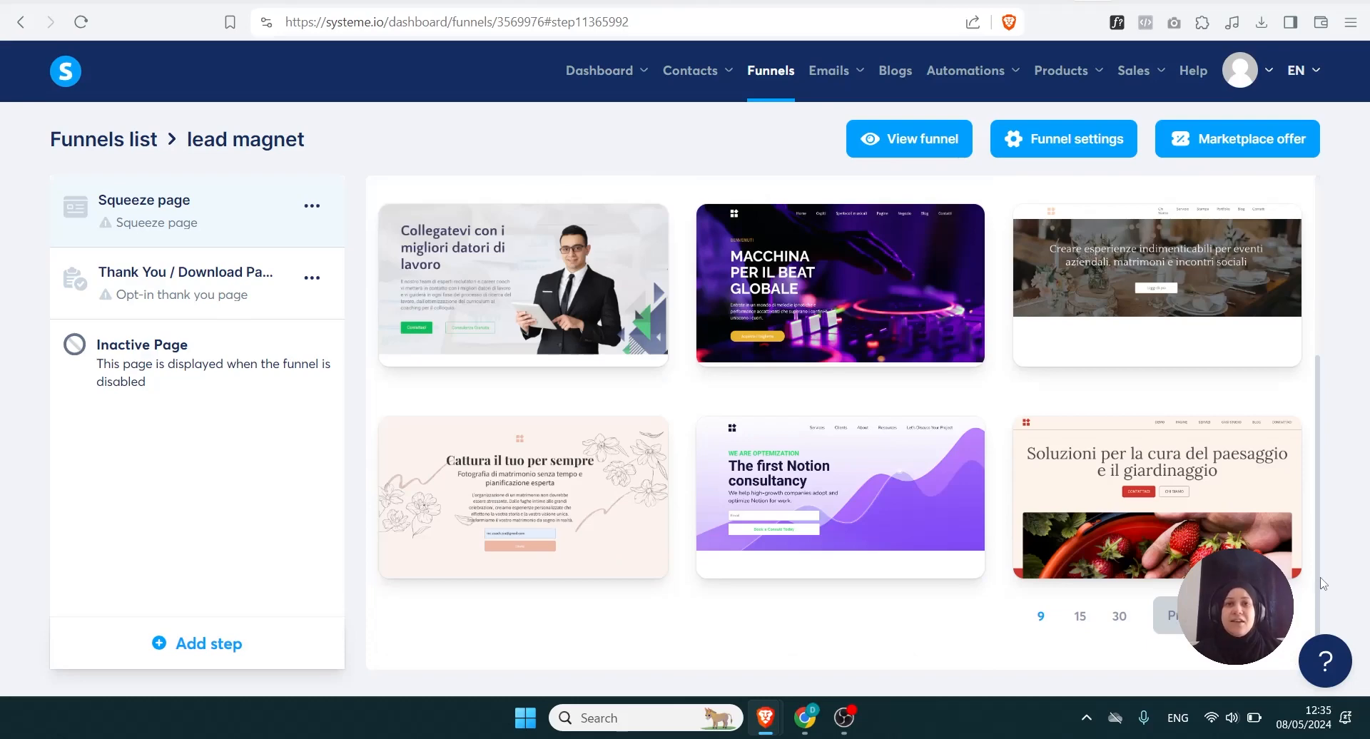
pyautogui.moveTo(832, 494)
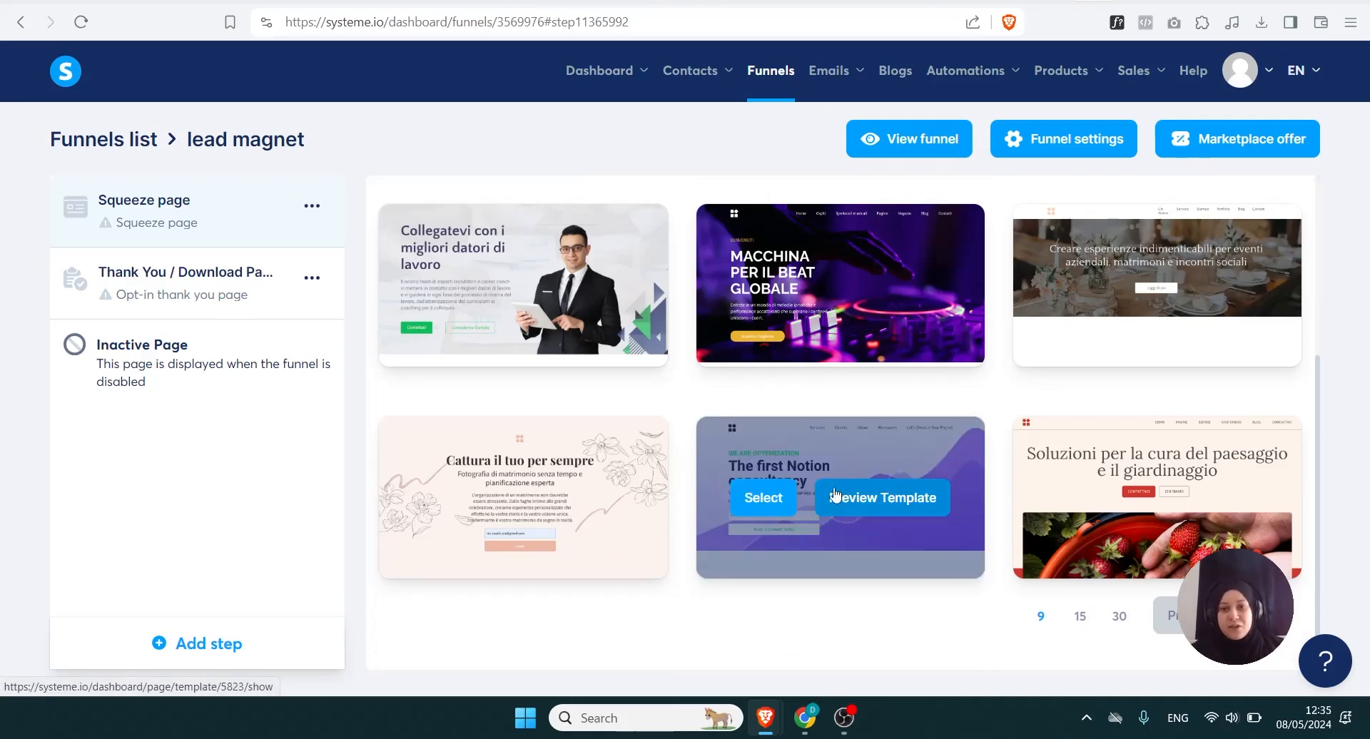
pyautogui.click(763, 498)
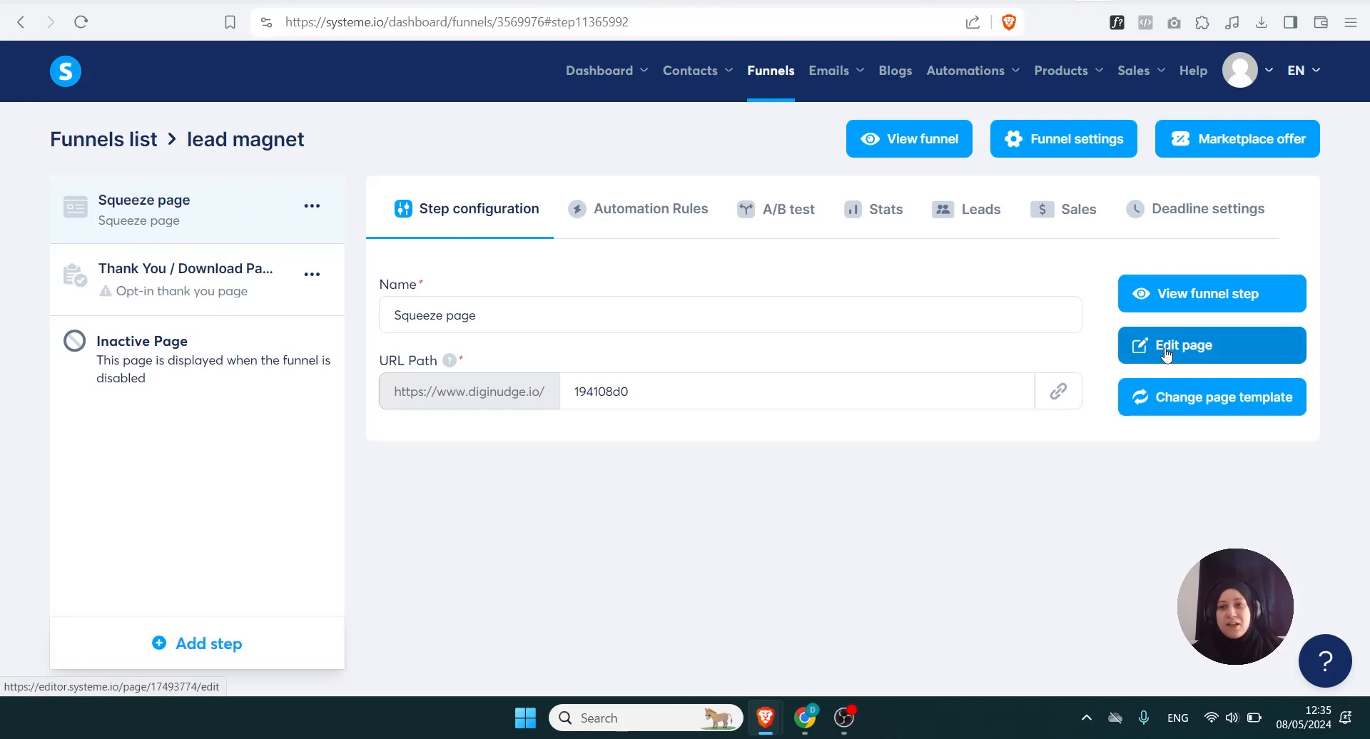
# Step: View the squeeze page as visitors see it, and return to the funnel's step configuration
pyautogui.click(1185, 286)
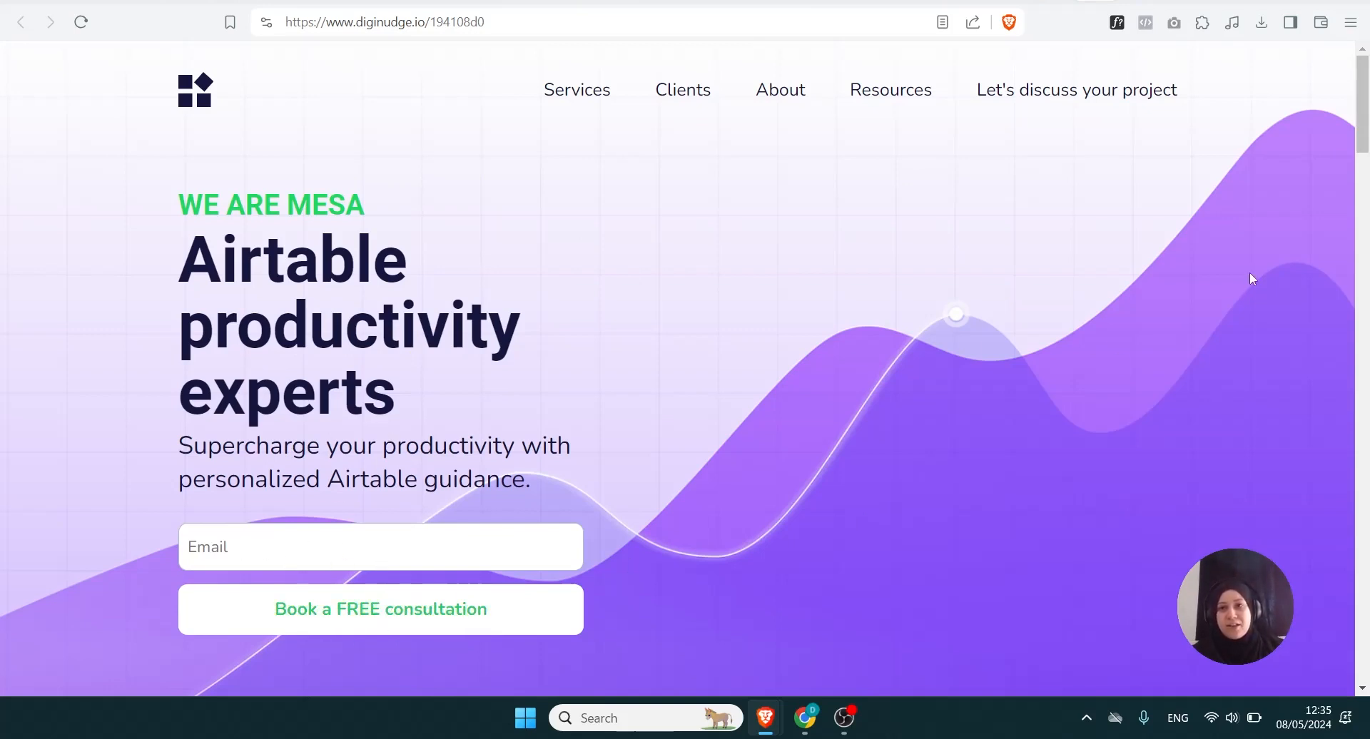
pyautogui.moveTo(1365, 139)
pyautogui.mouseDown()
pyautogui.moveTo(1366, 685)
pyautogui.moveTo(1366, 118)
pyautogui.mouseUp()
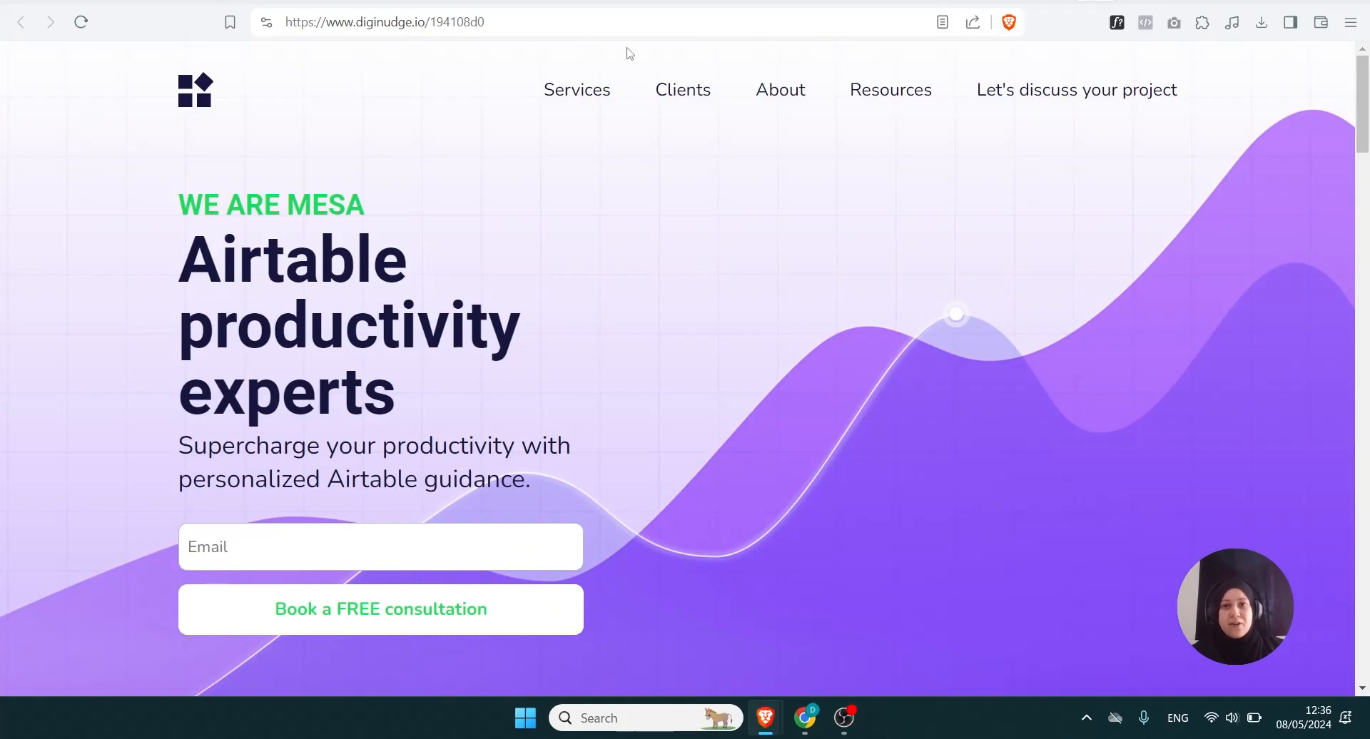
pyautogui.click(1052, 8)
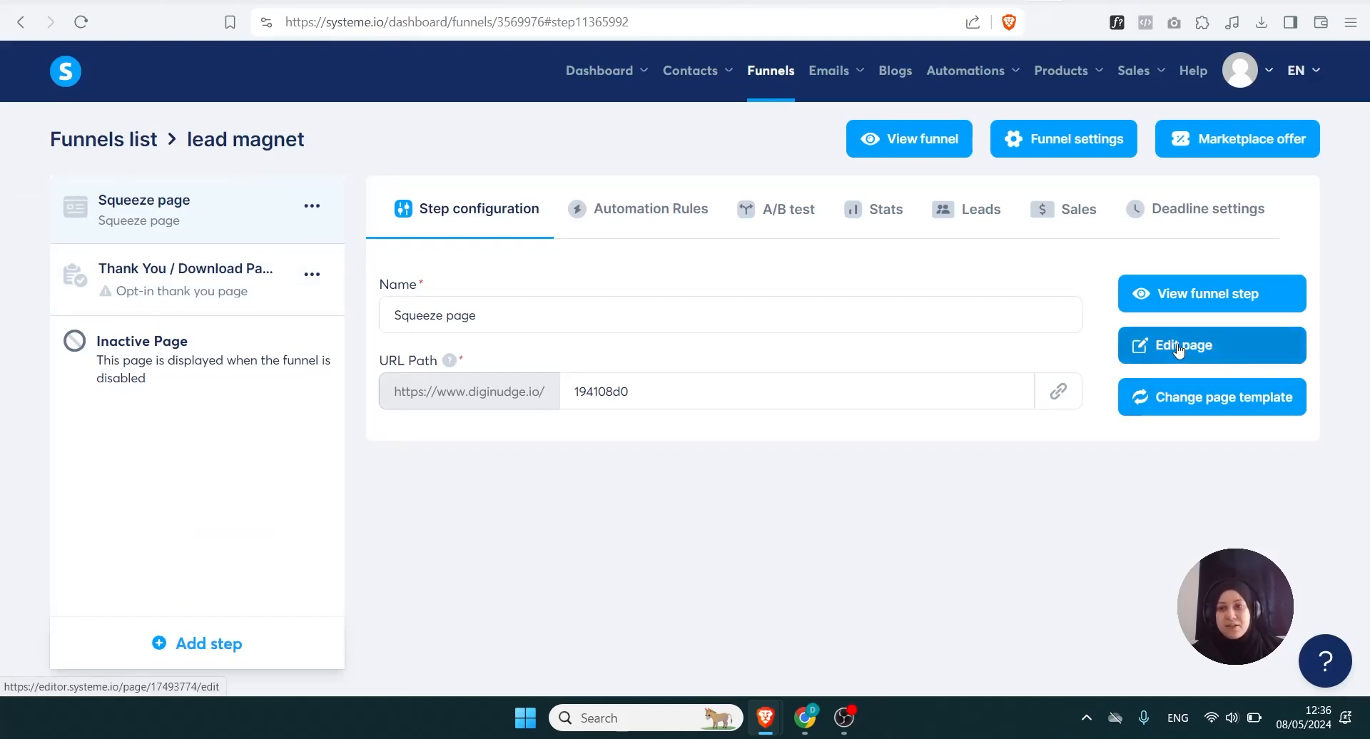
# Step: Discard the squeeze page's current template and reopen the template gallery
pyautogui.click(1220, 408)
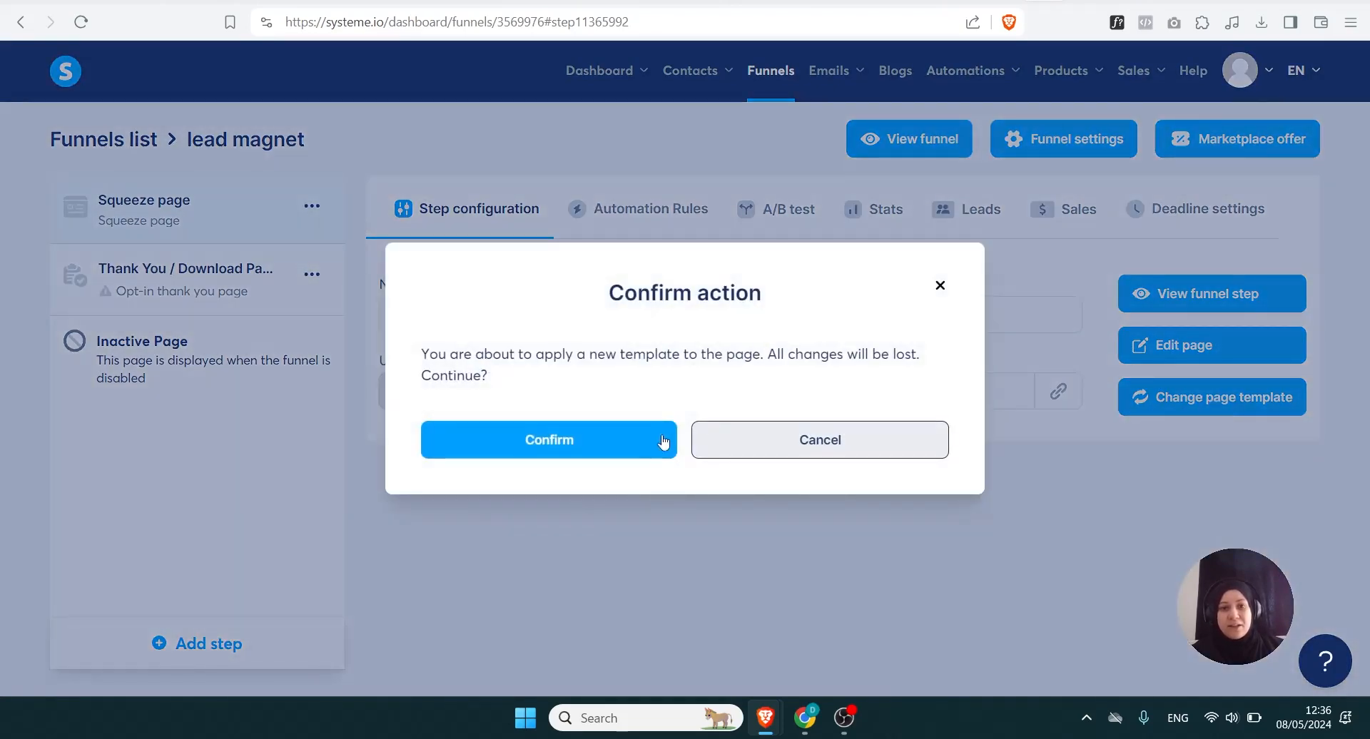
pyautogui.click(634, 451)
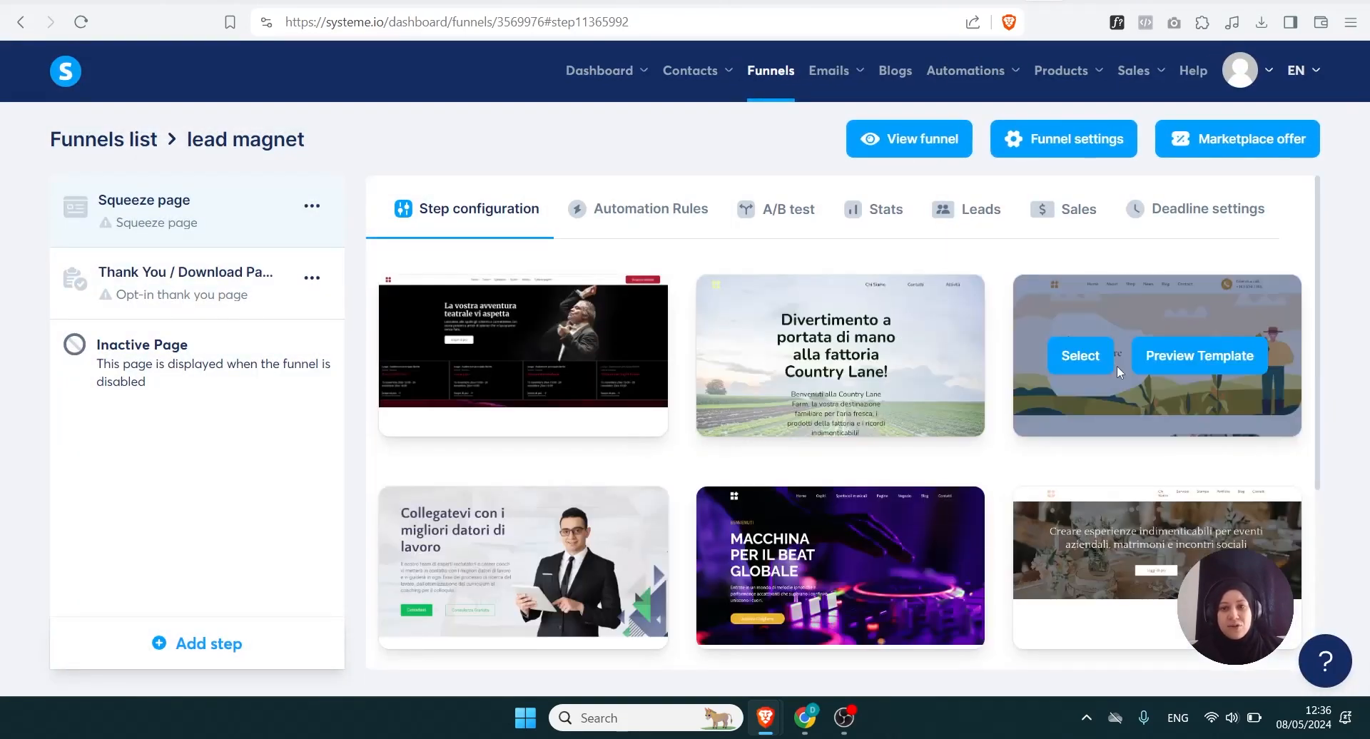
pyautogui.moveTo(1229, 357)
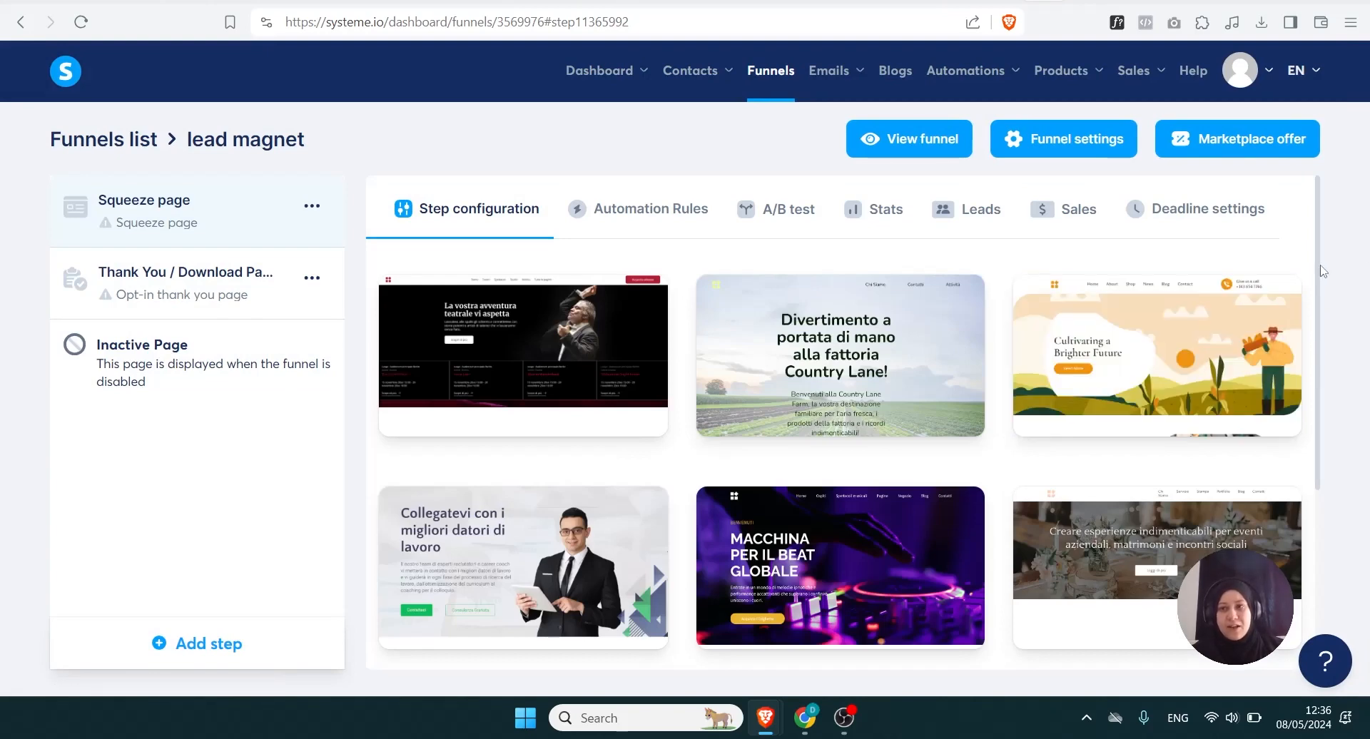
# Step: Preview the floral wedding photography template, and return to the template gallery
pyautogui.moveTo(1323, 271); pyautogui.dragTo(1343, 489)
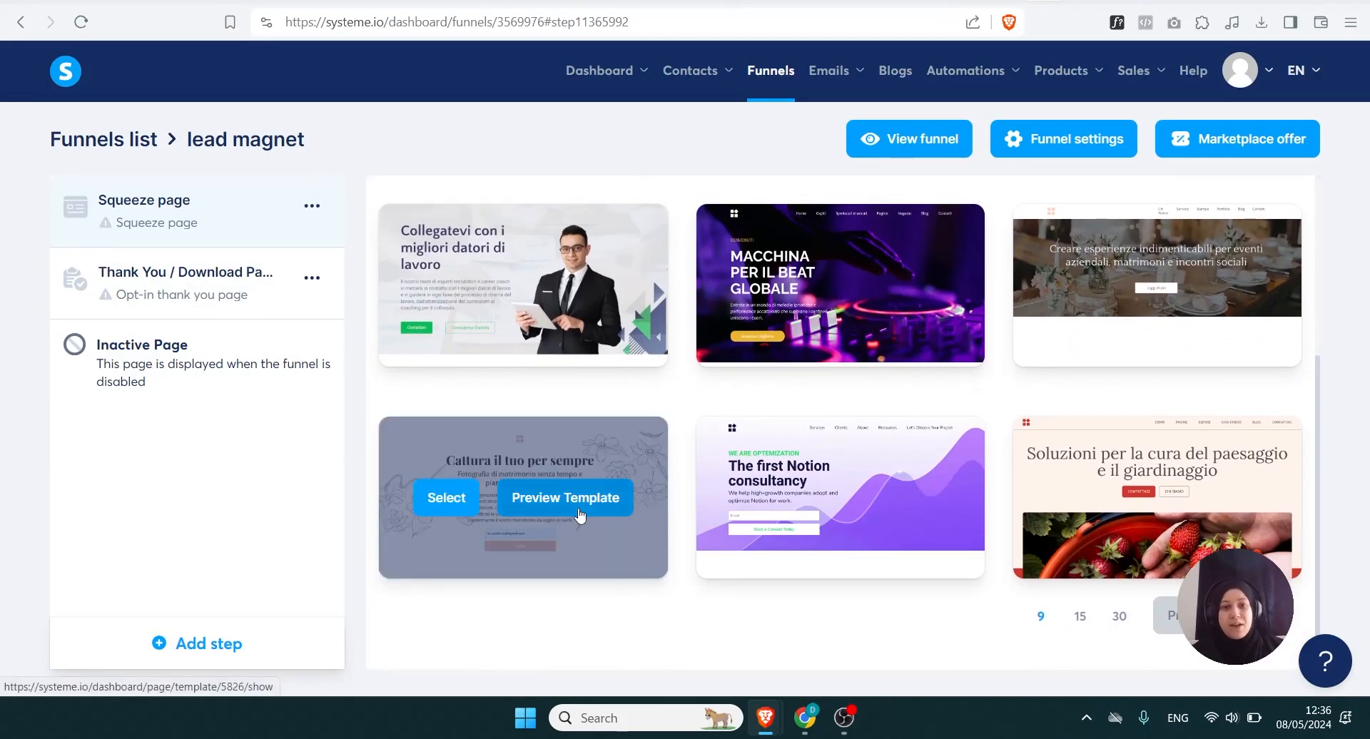
pyautogui.click(578, 507)
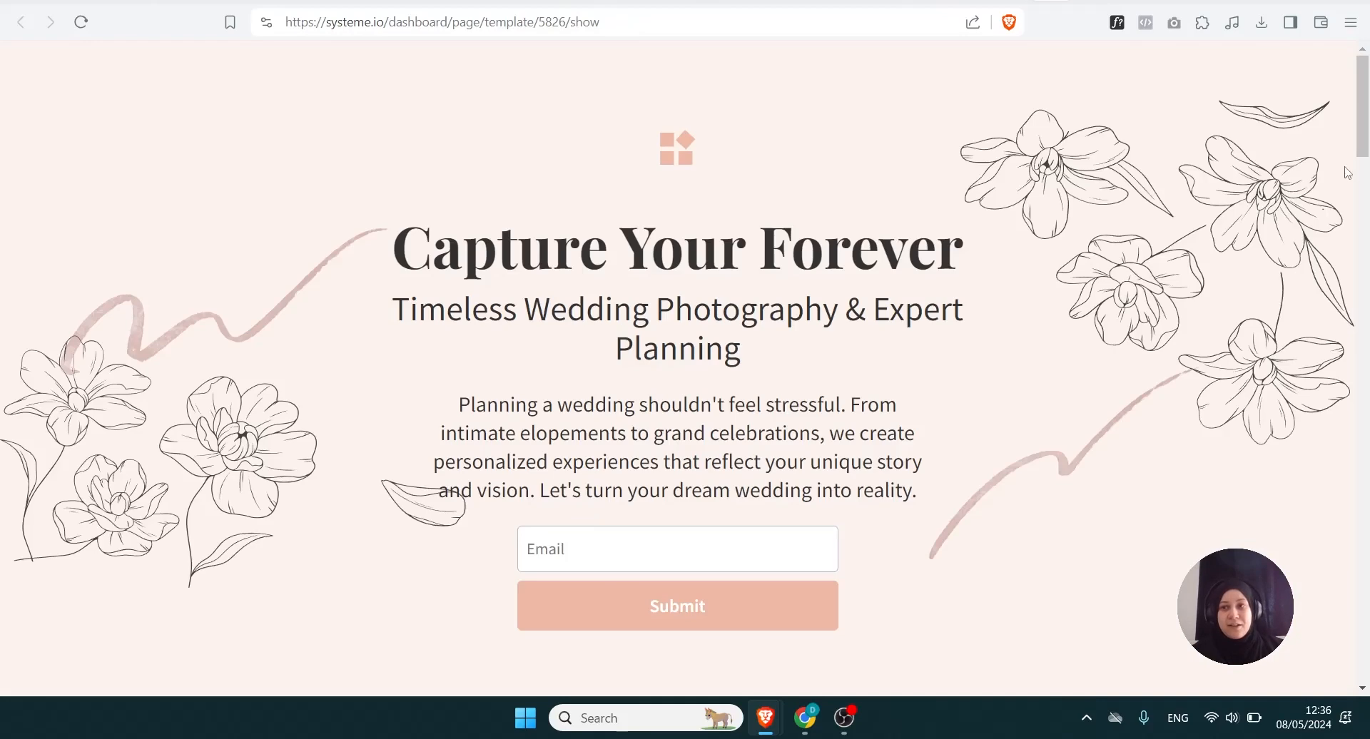
pyautogui.moveTo(1363, 131)
pyautogui.mouseDown()
pyautogui.moveTo(1369, 489)
pyautogui.moveTo(1363, 125)
pyautogui.mouseUp()
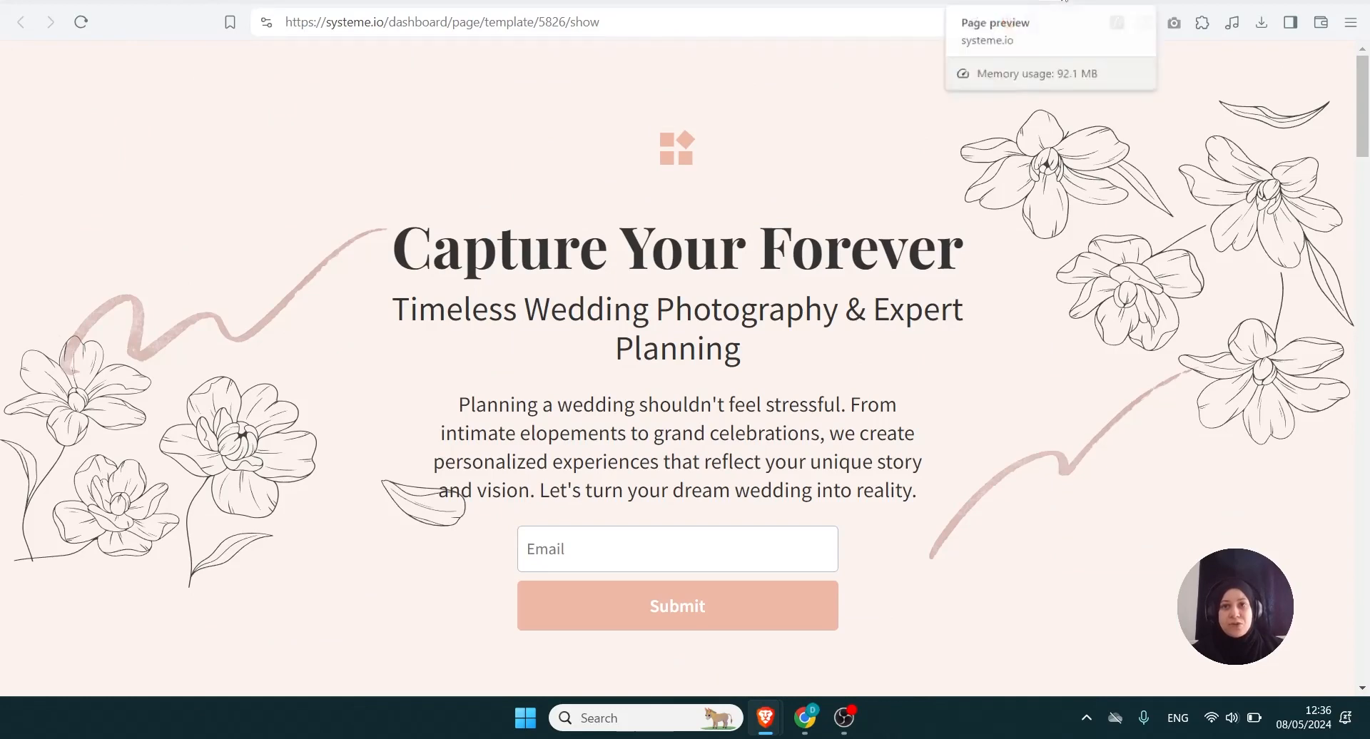
pyautogui.click(1063, 3)
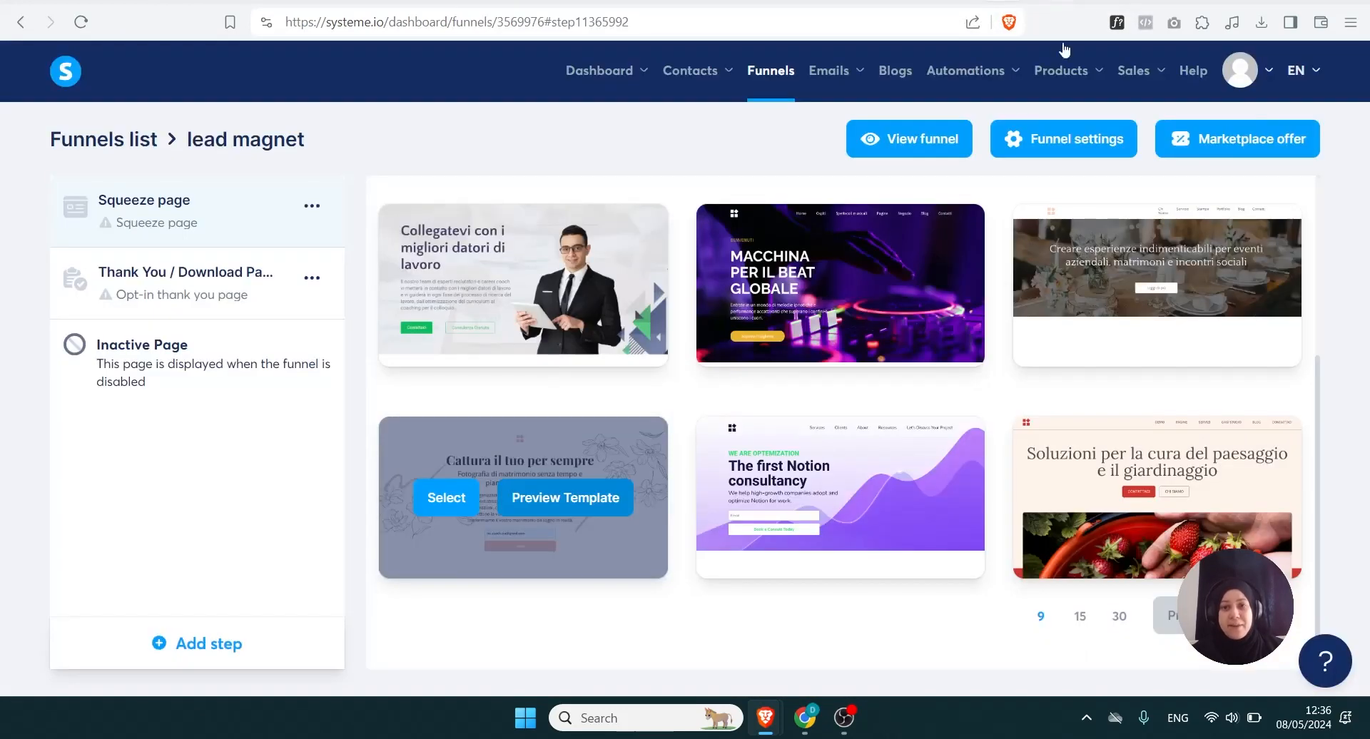
# Step: Show 15 templates per page and preview the blue CreatorHub template before returning to the funnel
pyautogui.click(1080, 616)
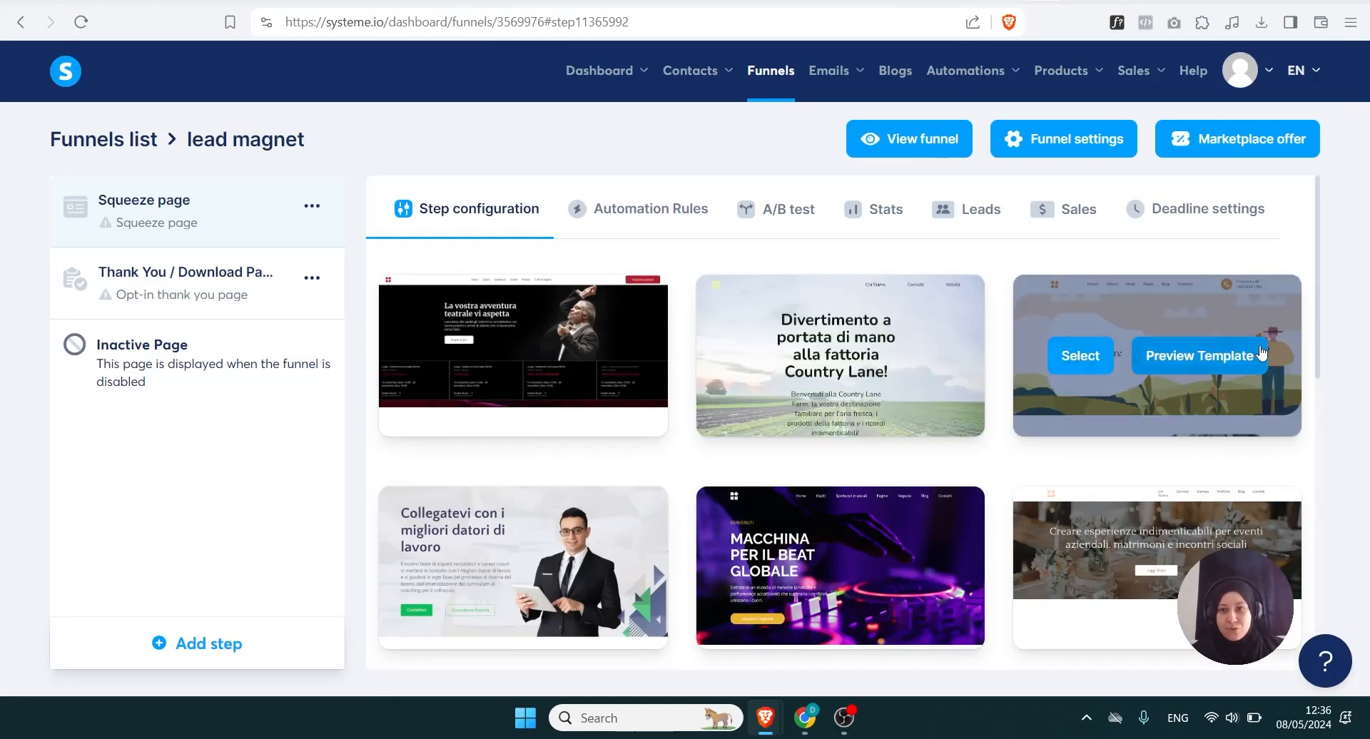
pyautogui.moveTo(1322, 272); pyautogui.dragTo(1338, 469)
pyautogui.scroll(-3, 1338, 468)
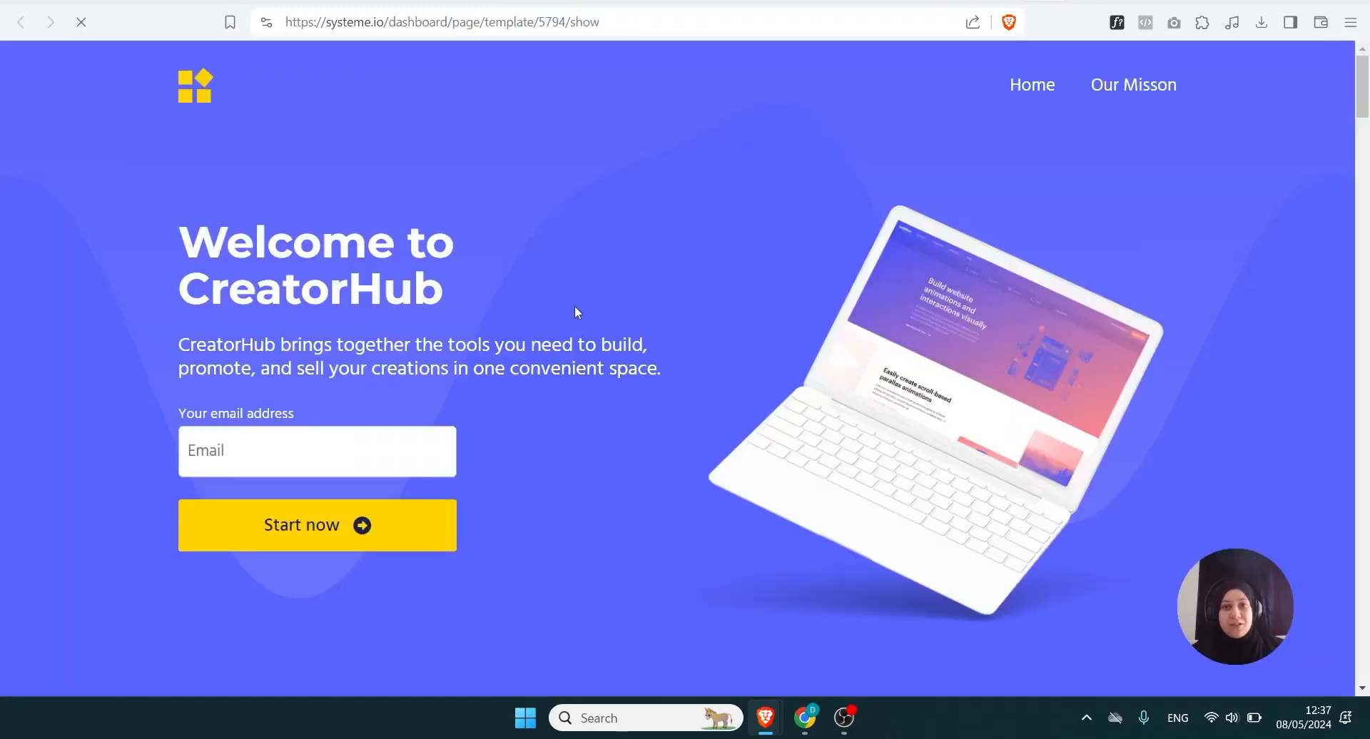
pyautogui.moveTo(1359, 110); pyautogui.dragTo(1363, 57)
pyautogui.click(1058, 2)
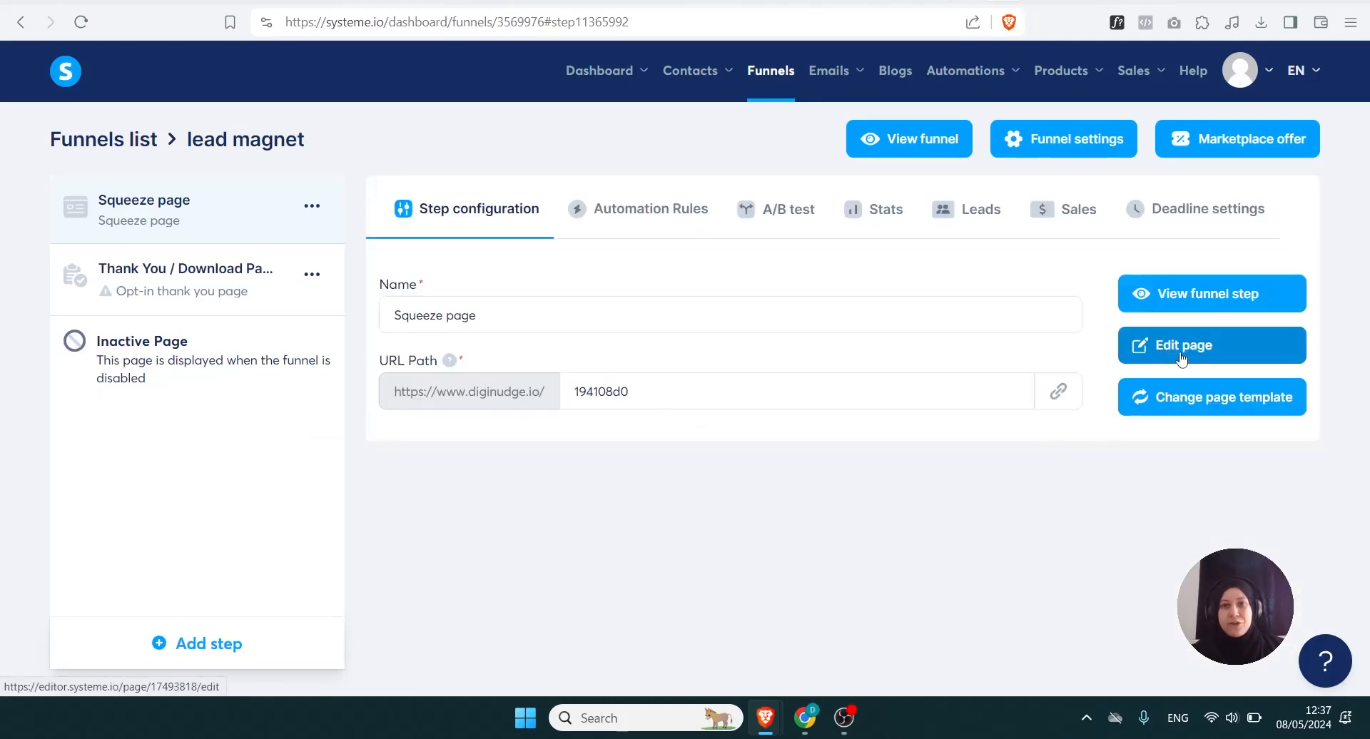
# Step: Open the squeeze page in the page editor and delete the navigation menu from its header
pyautogui.click(1182, 359)
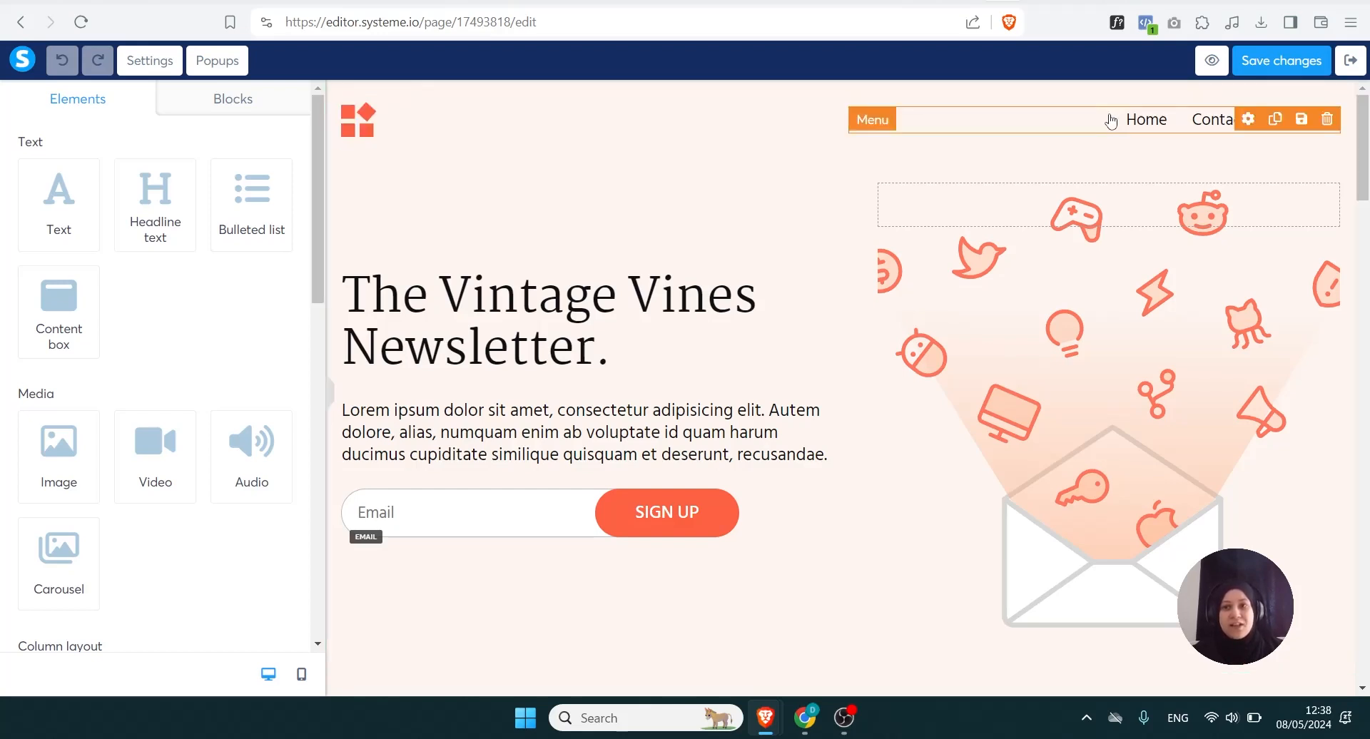
pyautogui.click(1326, 119)
pyautogui.click(781, 126)
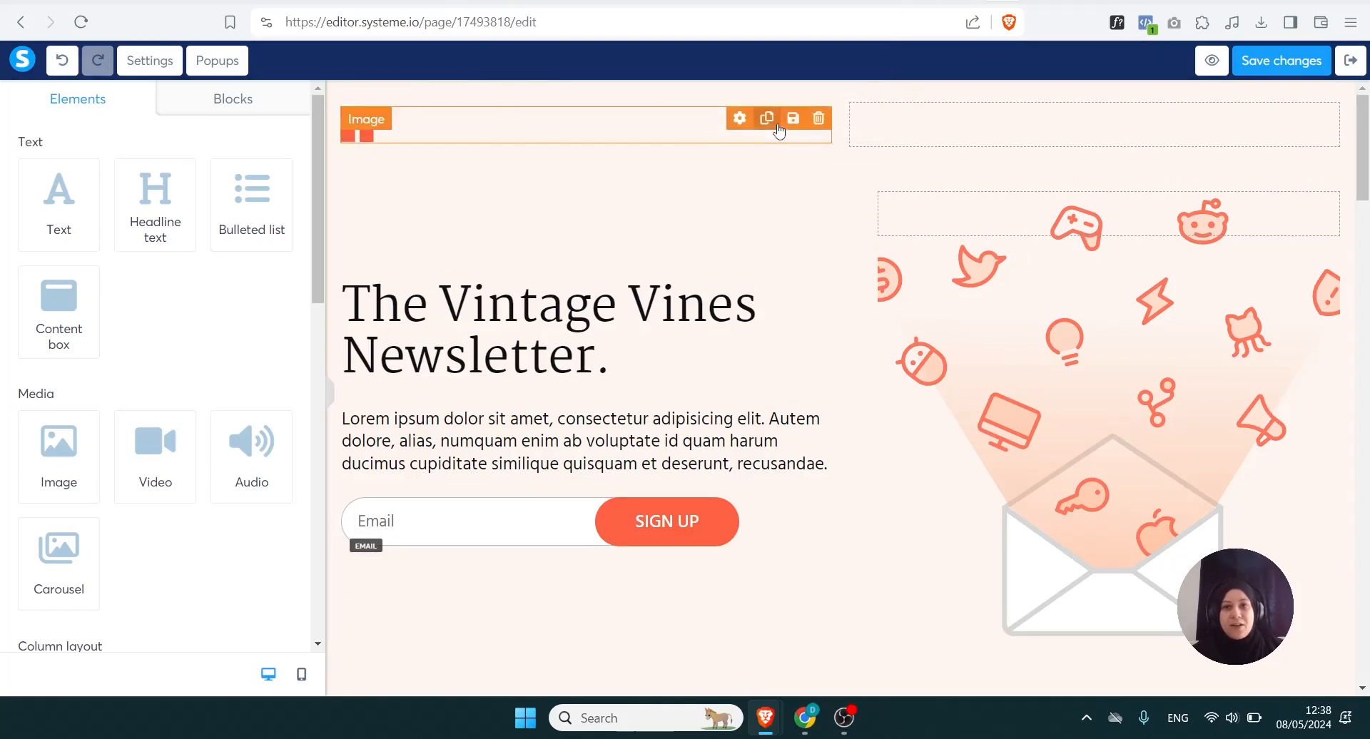
# Step: Delete the logo image and the emptied header row from the squeeze page
pyautogui.click(819, 119)
pyautogui.click(758, 127)
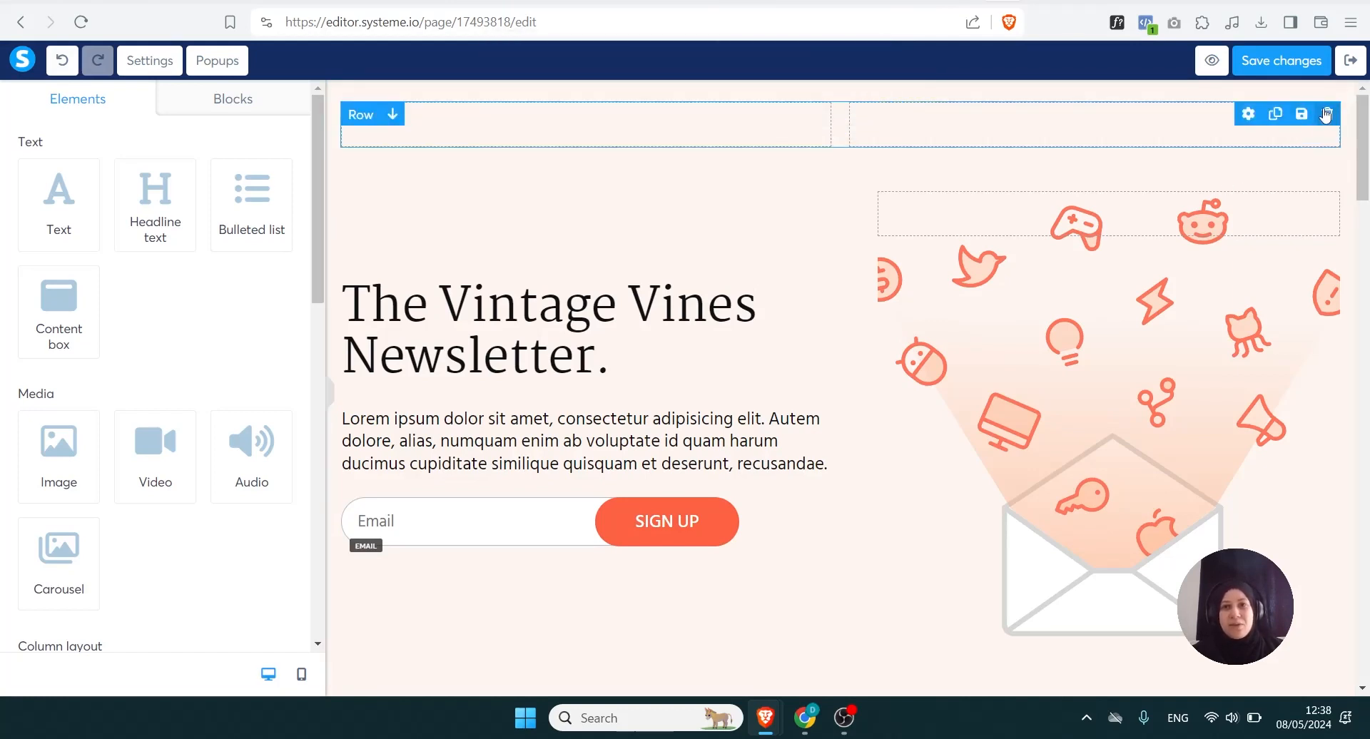
pyautogui.click(1325, 115)
pyautogui.click(769, 122)
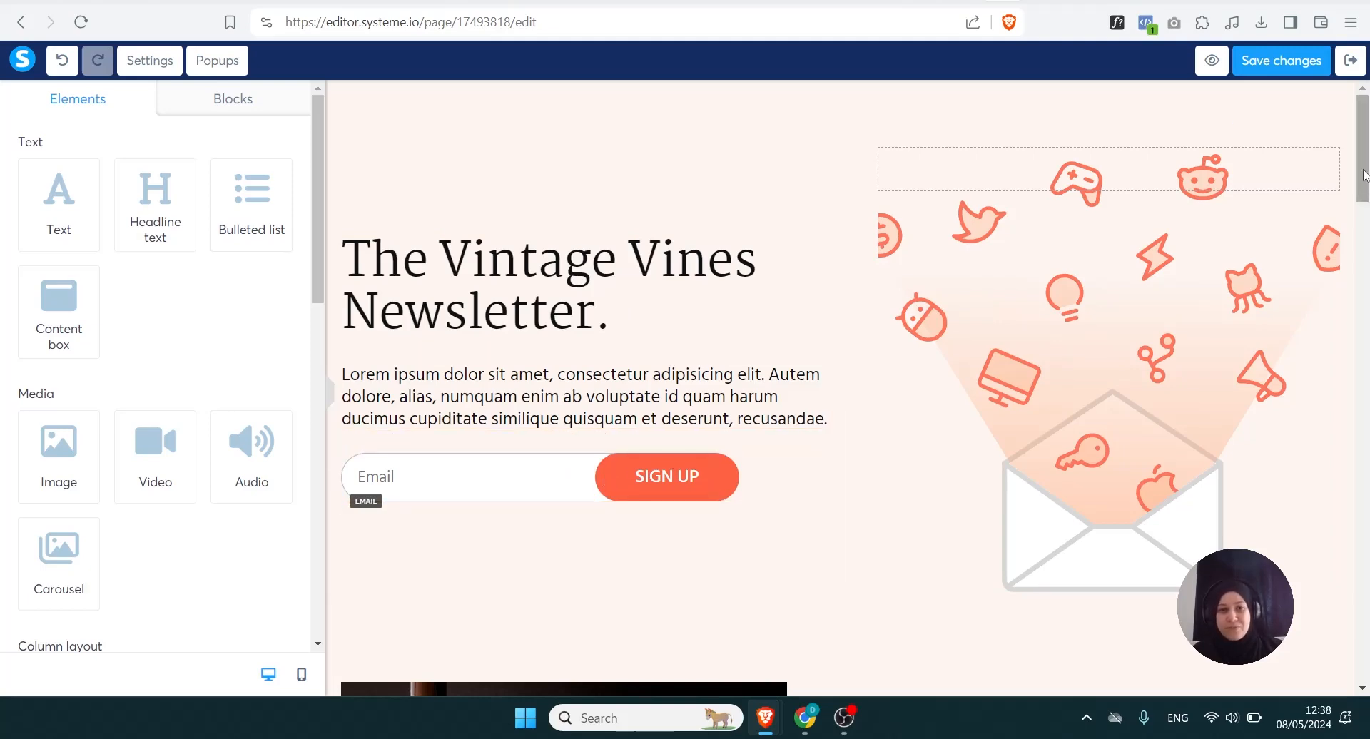
# Step: Delete the Curated Discoveries row and the Tasting Notes & Trends row from the squeeze page
pyautogui.scroll(-6, 1102, 251)
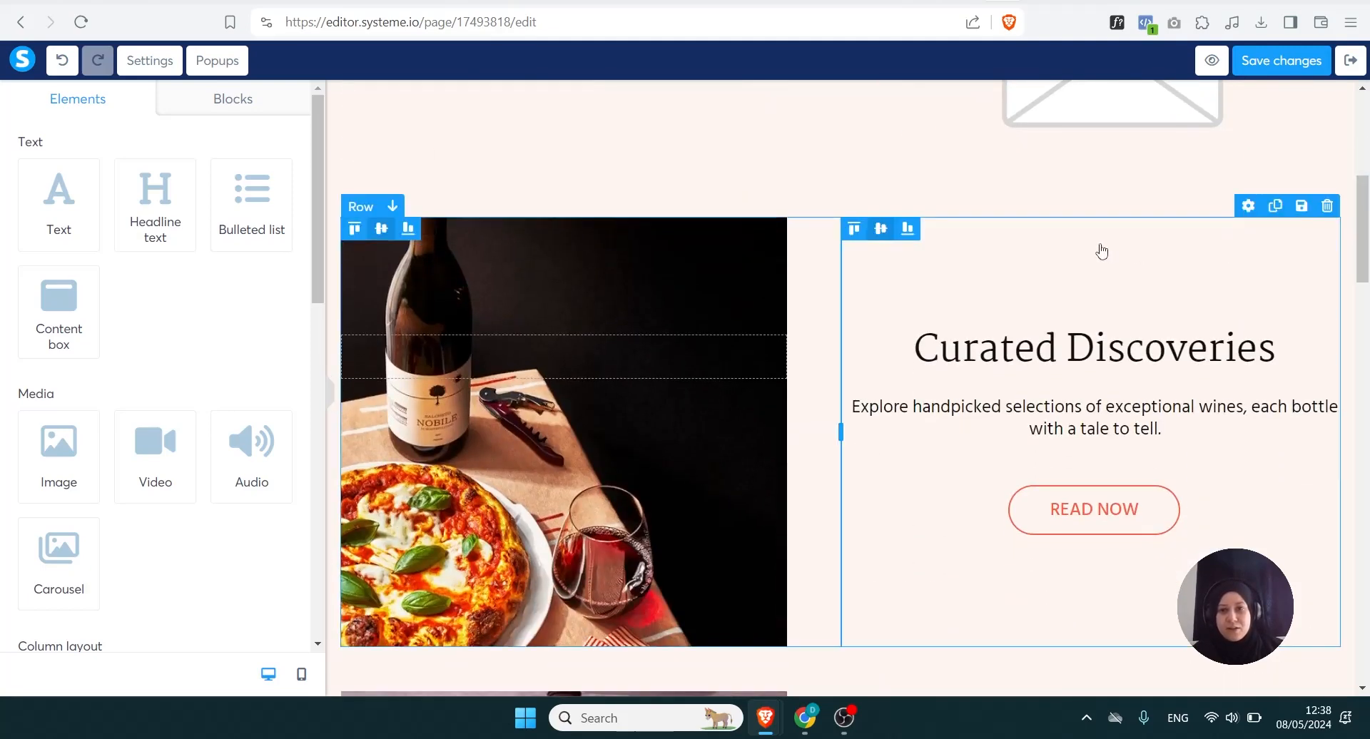
pyautogui.click(1327, 207)
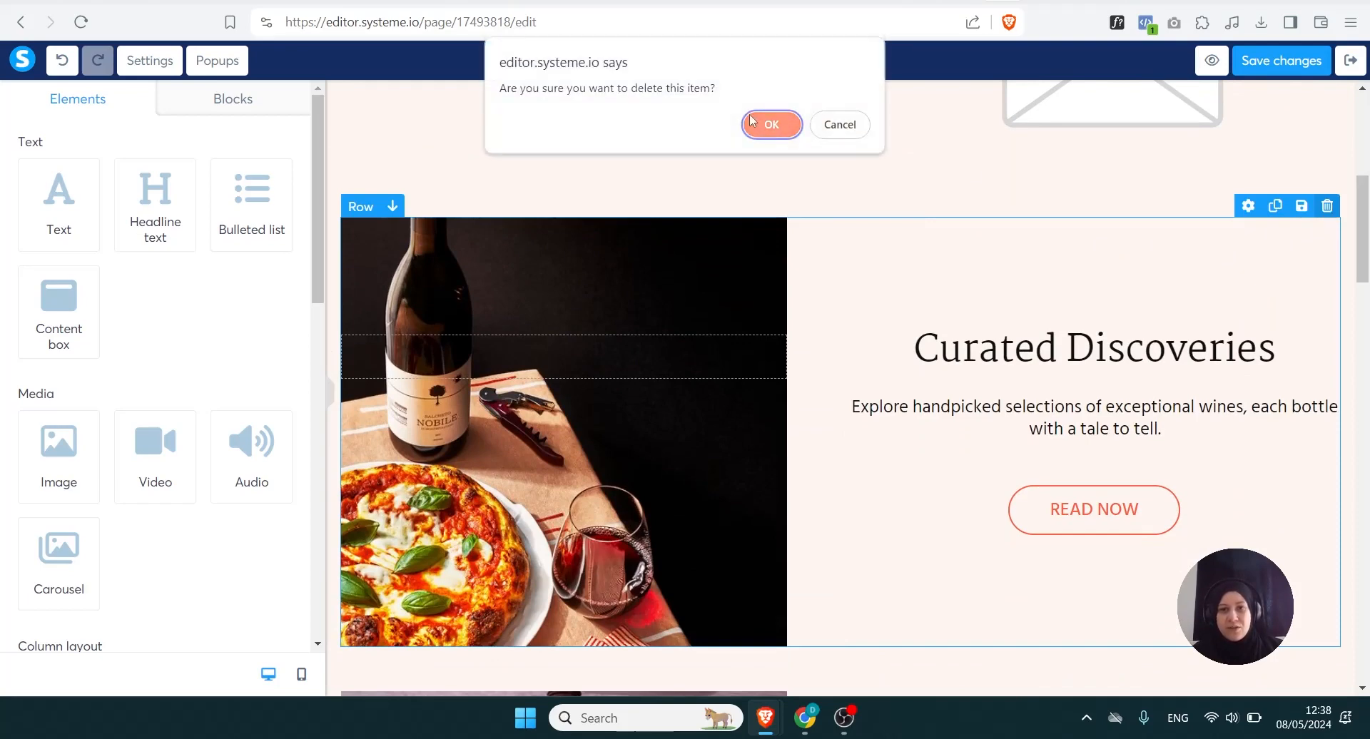
pyautogui.click(772, 125)
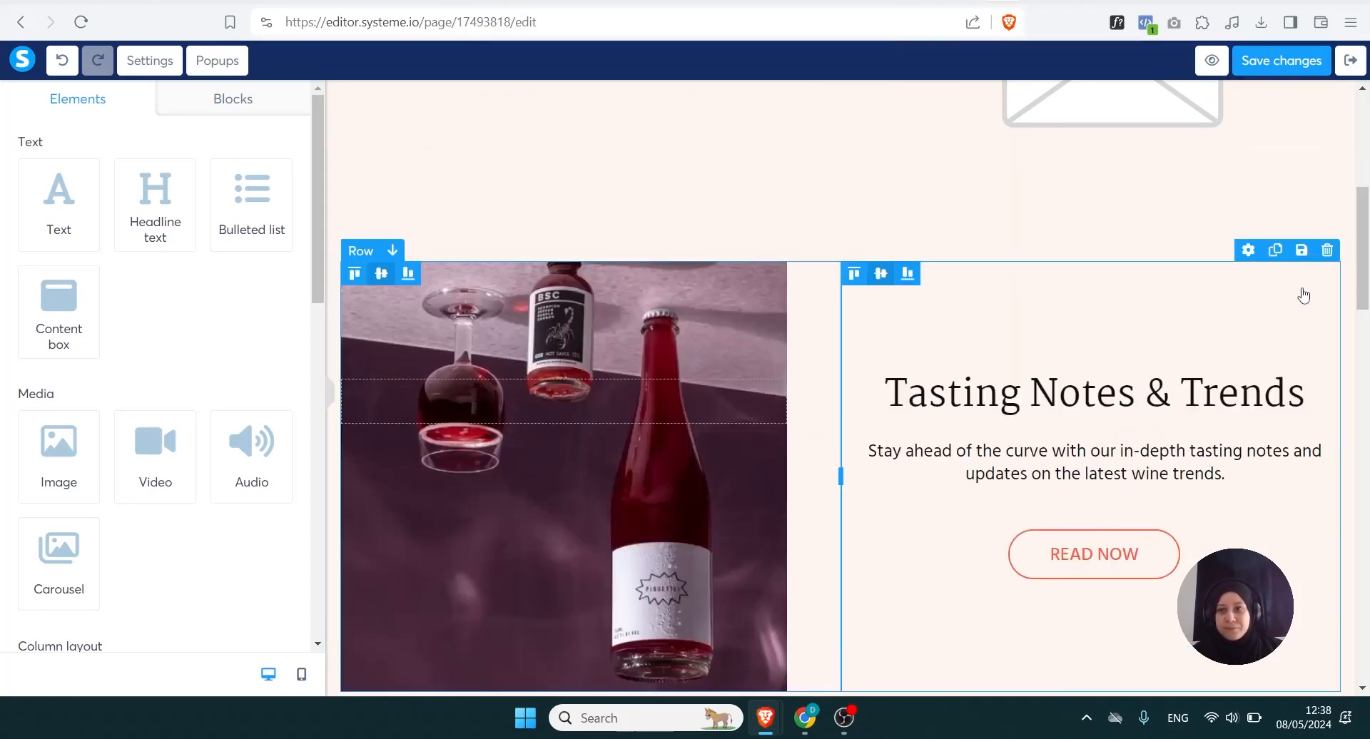
pyautogui.click(1328, 251)
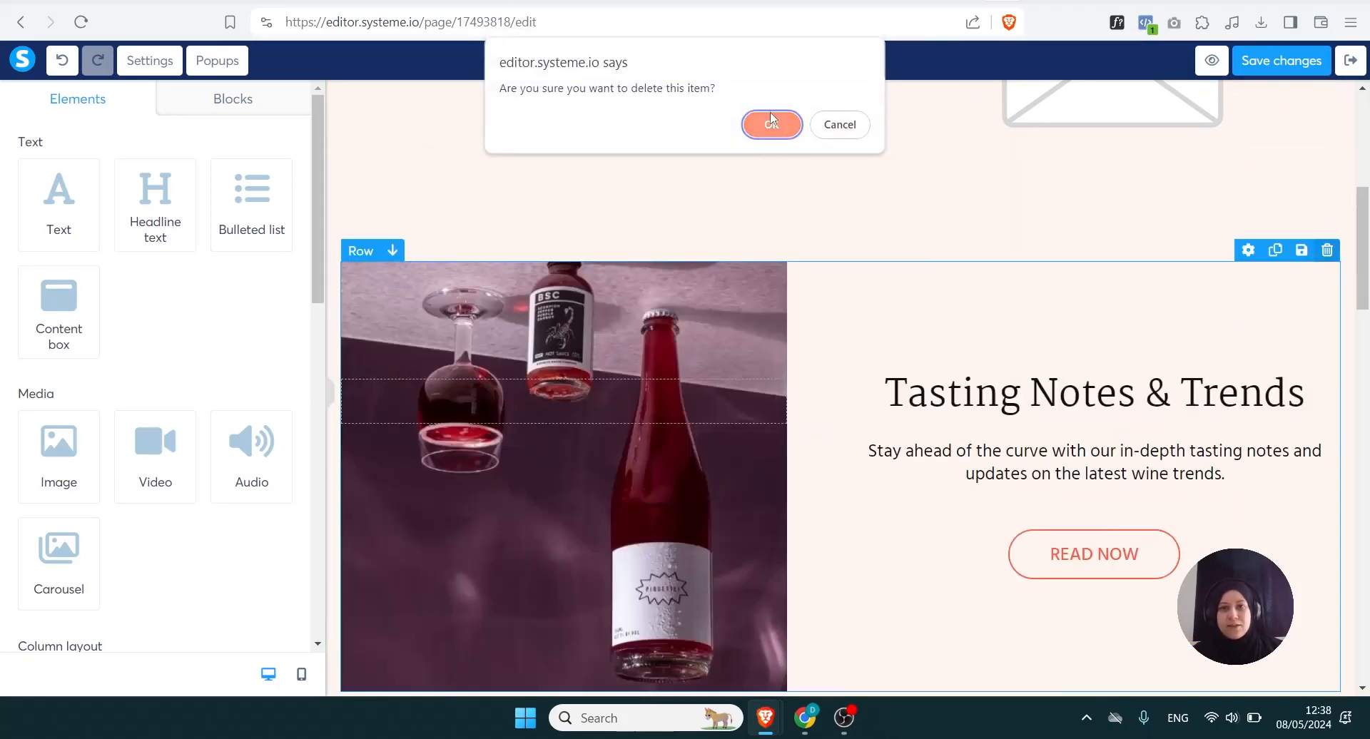
pyautogui.click(771, 123)
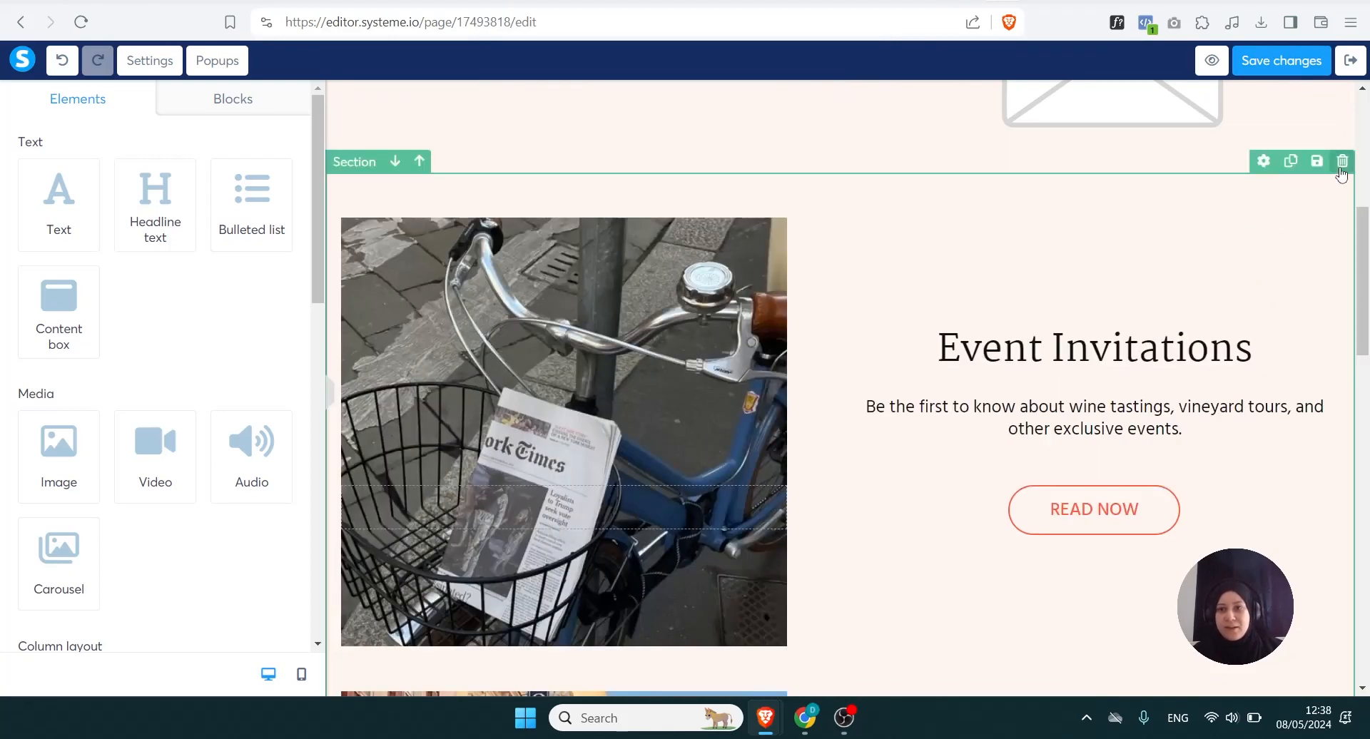
# Step: Delete the whole section containing Event Invitations and the "Don't be so dry!" sign-up section
pyautogui.click(1342, 161)
pyautogui.click(771, 125)
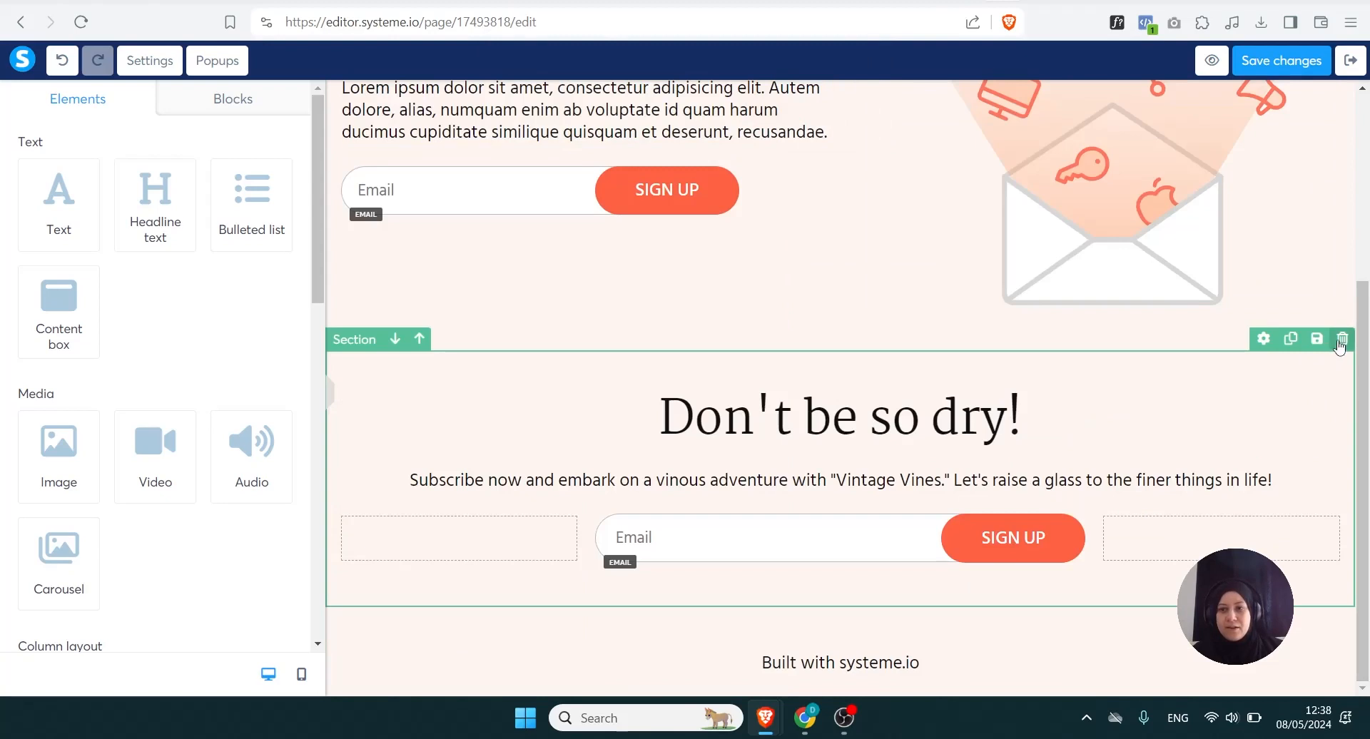
pyautogui.click(1343, 339)
pyautogui.click(772, 125)
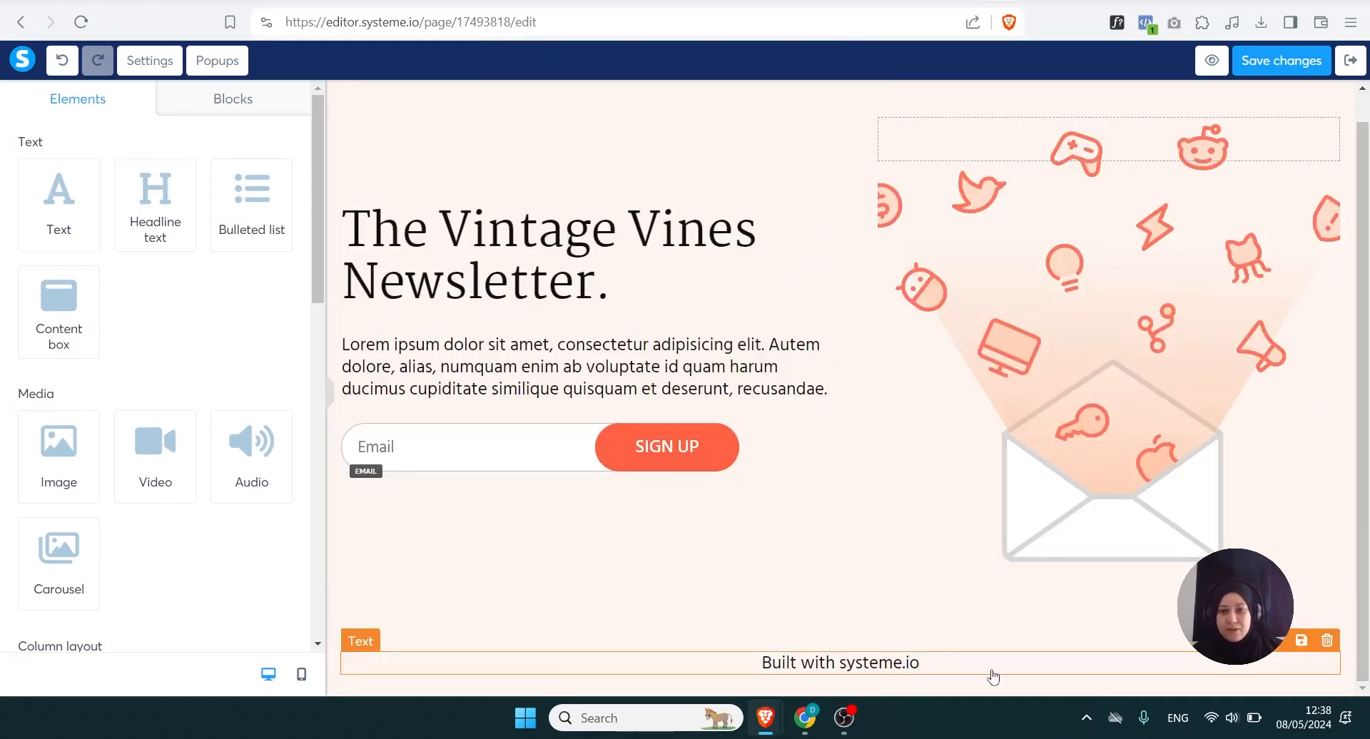
# Step: Delete the "Built with systeme.io" footer text and the emptied section that held it
pyautogui.moveTo(1137, 683)
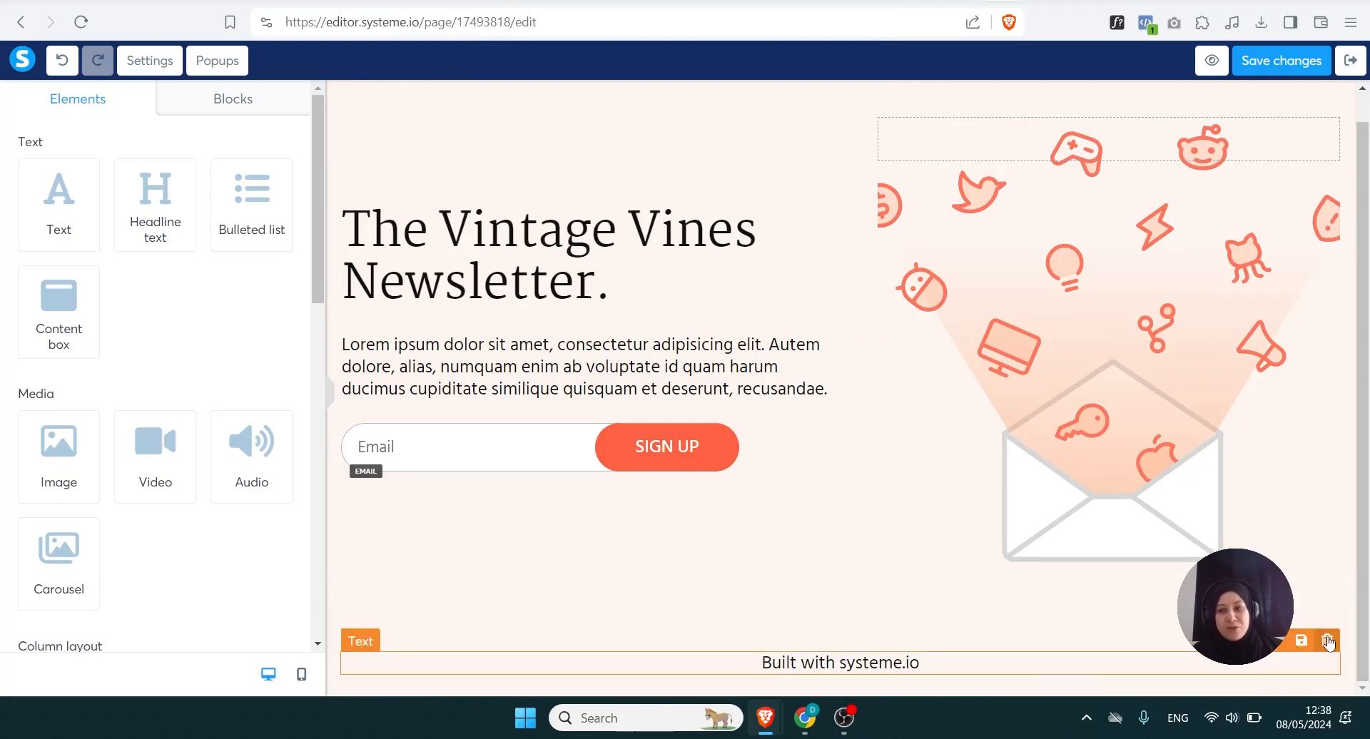
pyautogui.click(1327, 641)
pyautogui.click(771, 124)
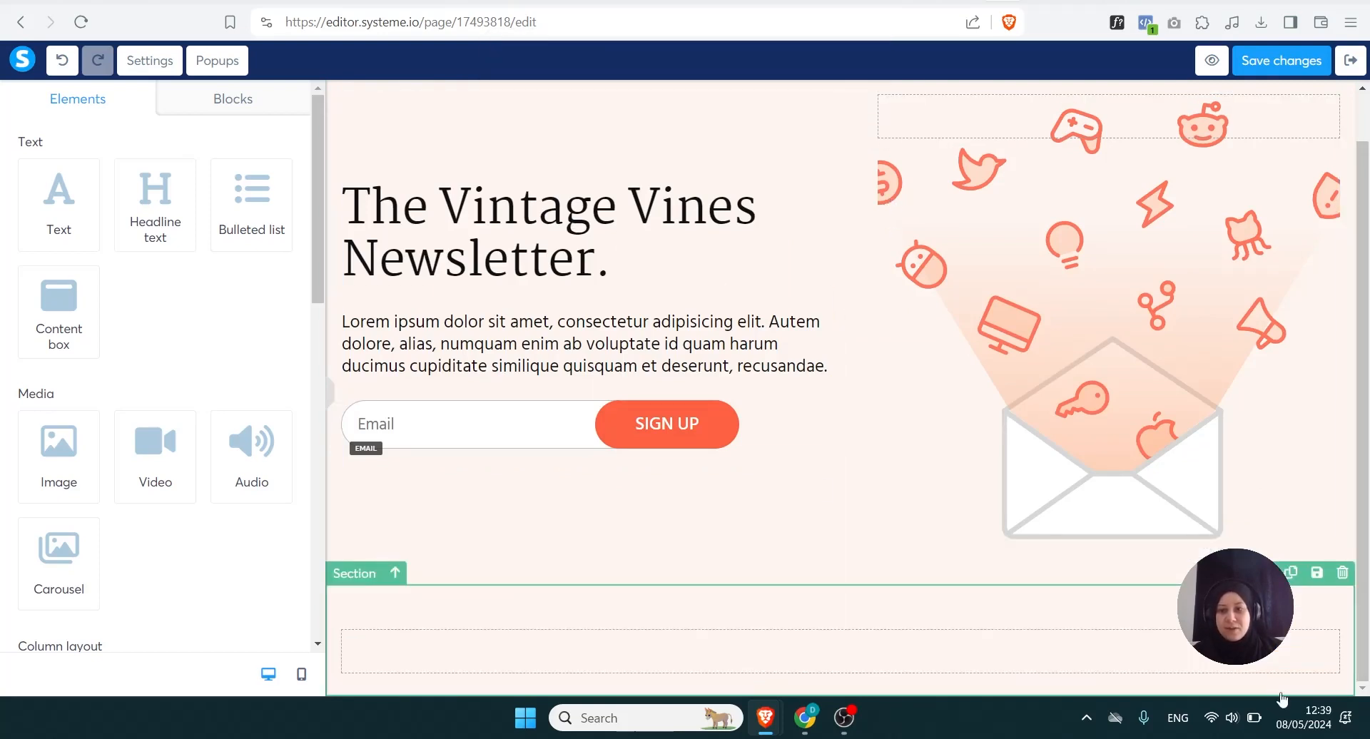
pyautogui.click(1343, 575)
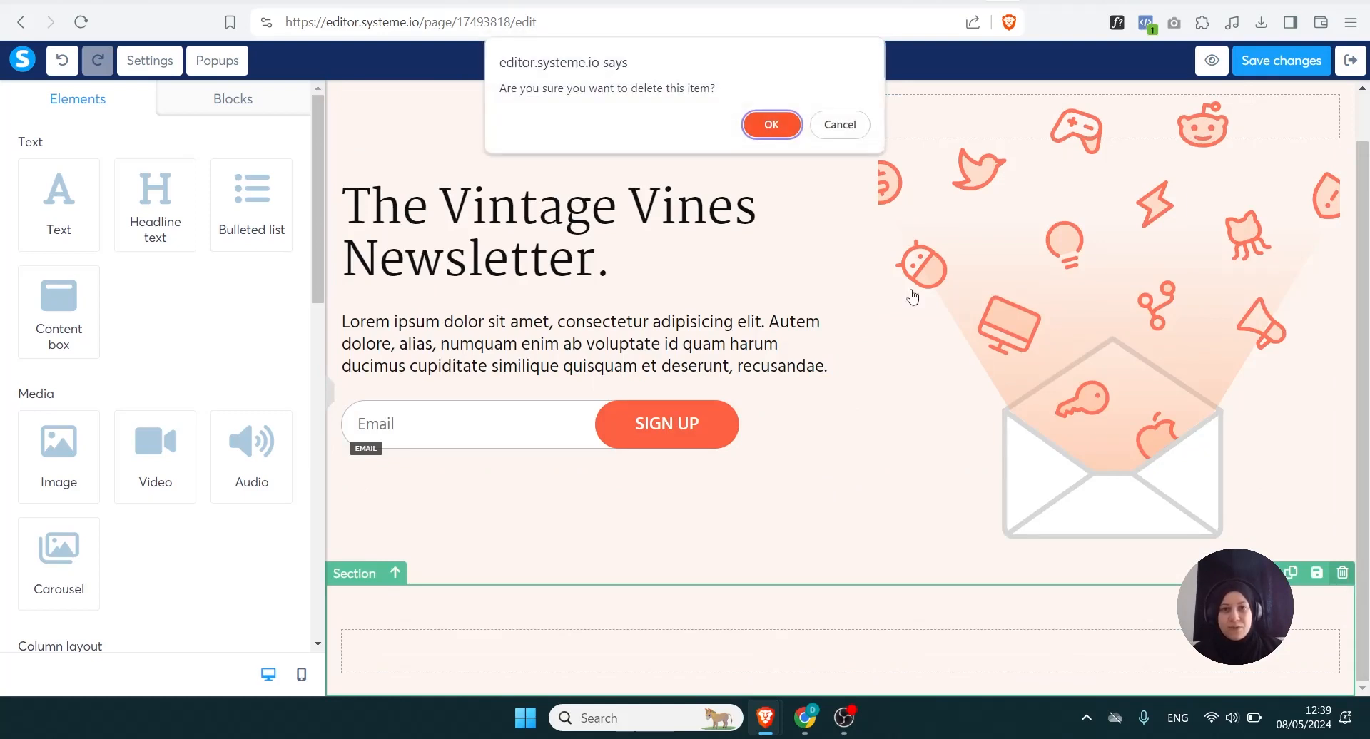
pyautogui.click(771, 124)
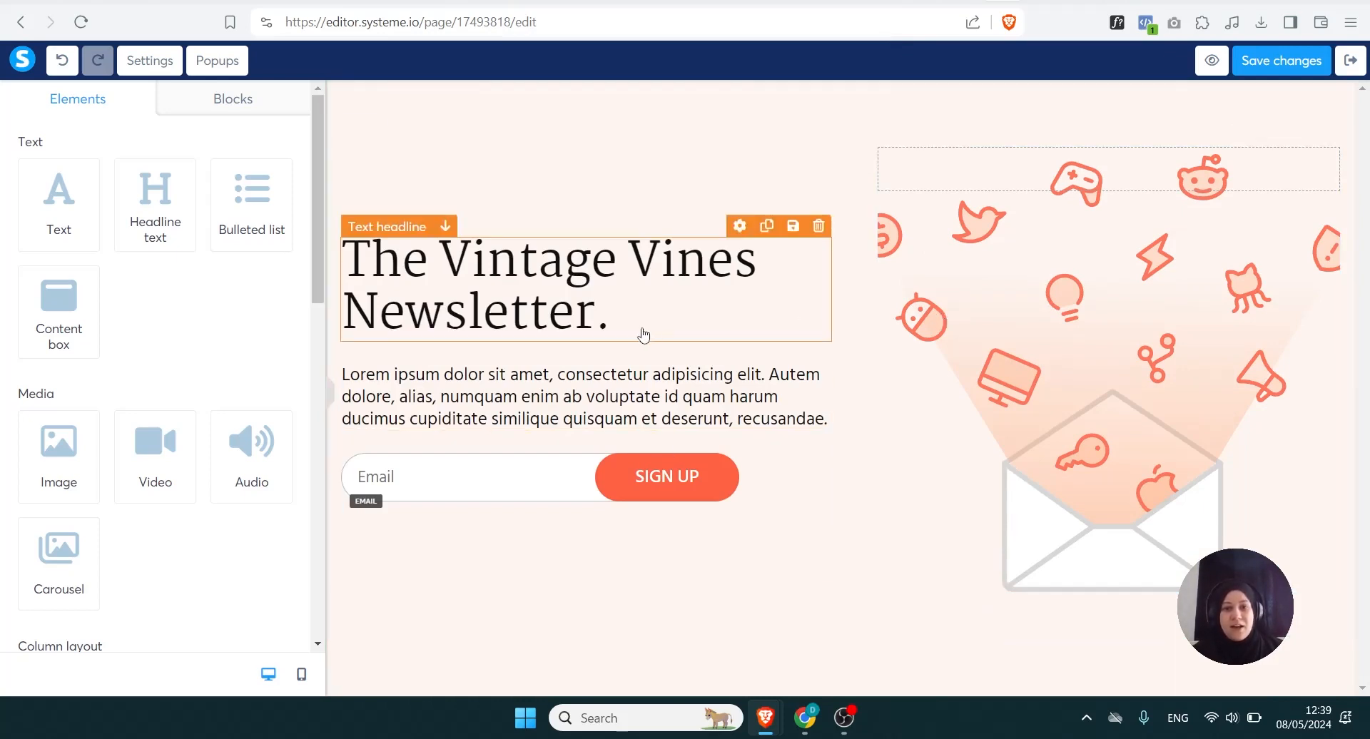
# Step: Switch to the Canva ad design and take a closer look at the Sales Funnel Templates creative on page 1
pyautogui.click(805, 718)
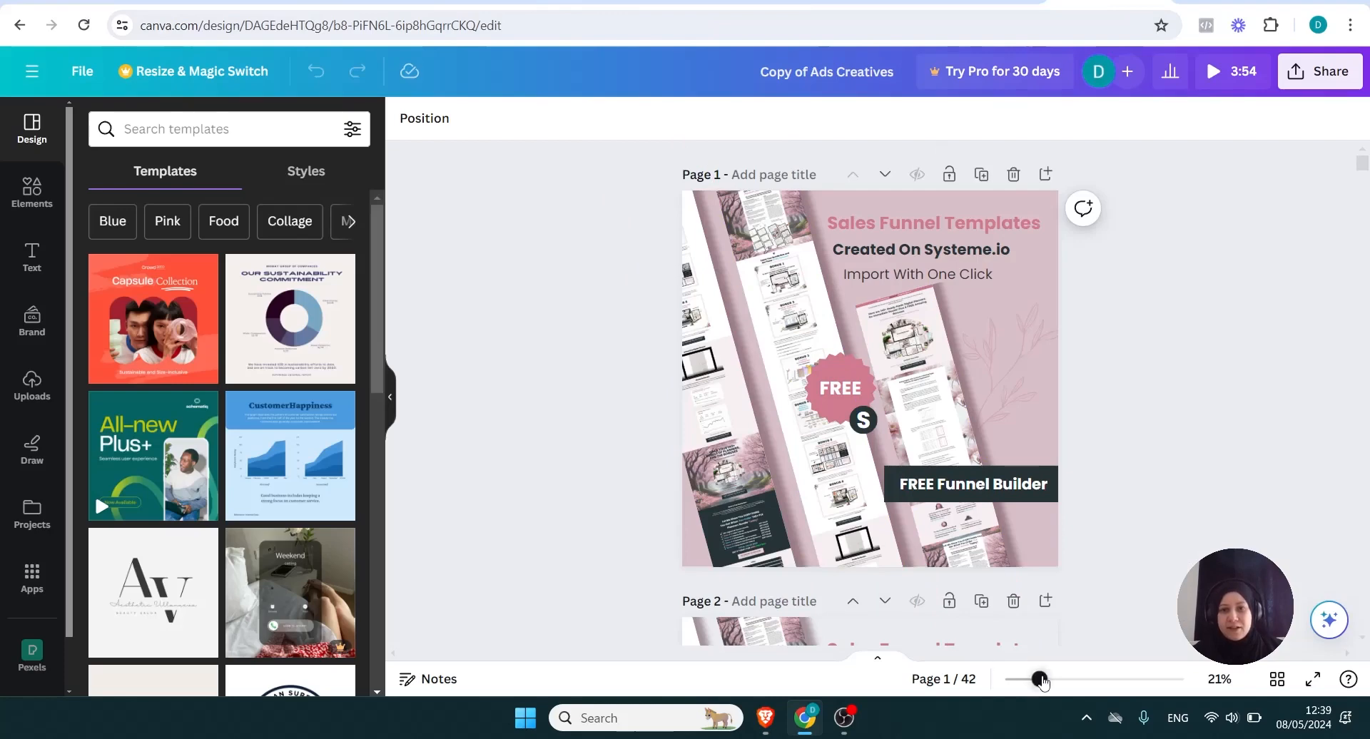
pyautogui.moveTo(1040, 679); pyautogui.dragTo(1052, 680)
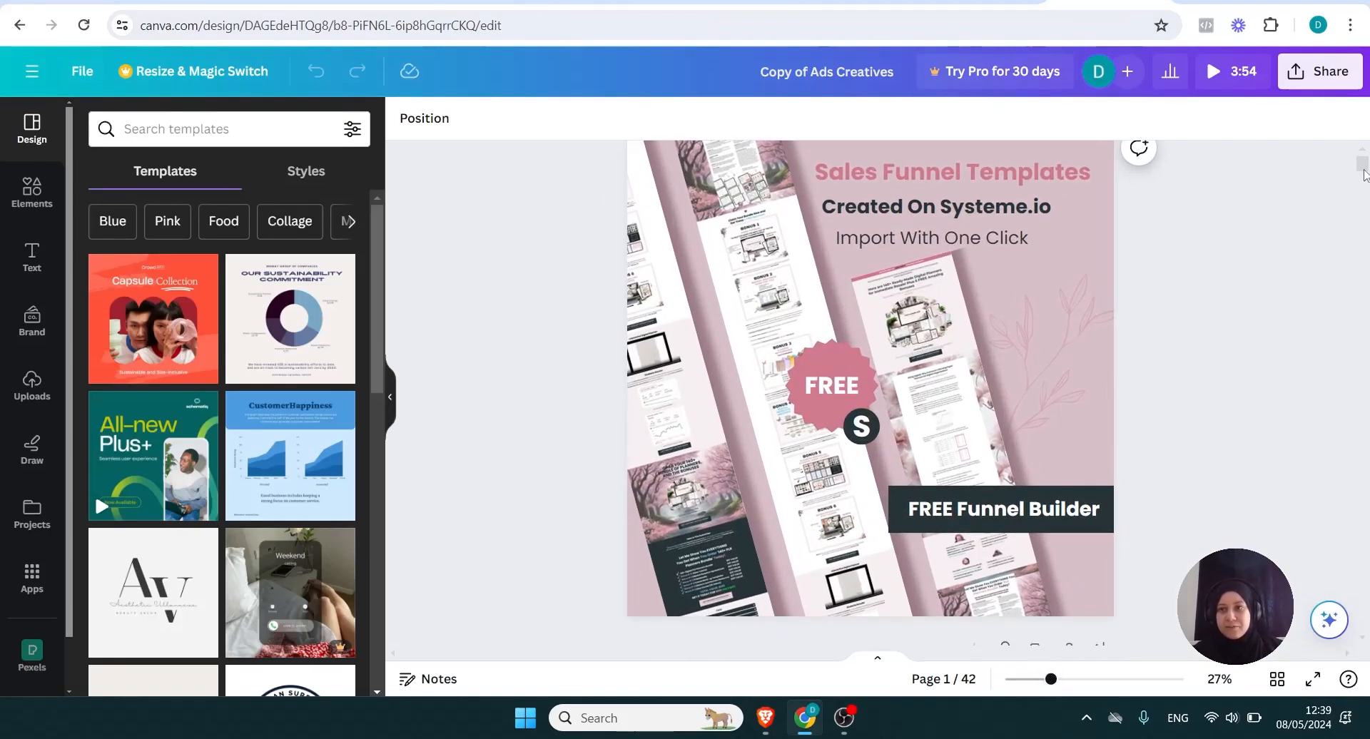
pyautogui.scroll(2, 1363, 171)
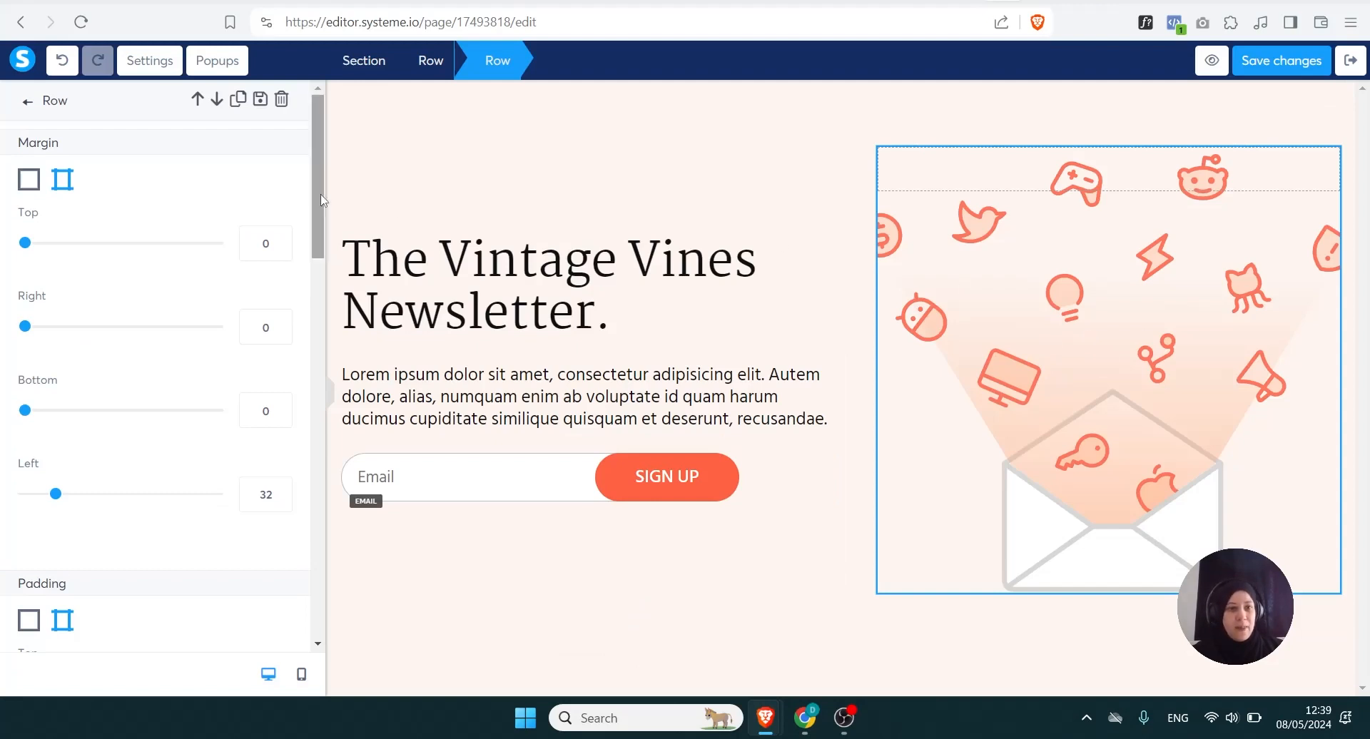
# Step: In the systeme.io editor, replace the envelope row's background image with an upload of Funnel Temp Ads Creatives.png
pyautogui.moveTo(320, 198); pyautogui.dragTo(330, 419)
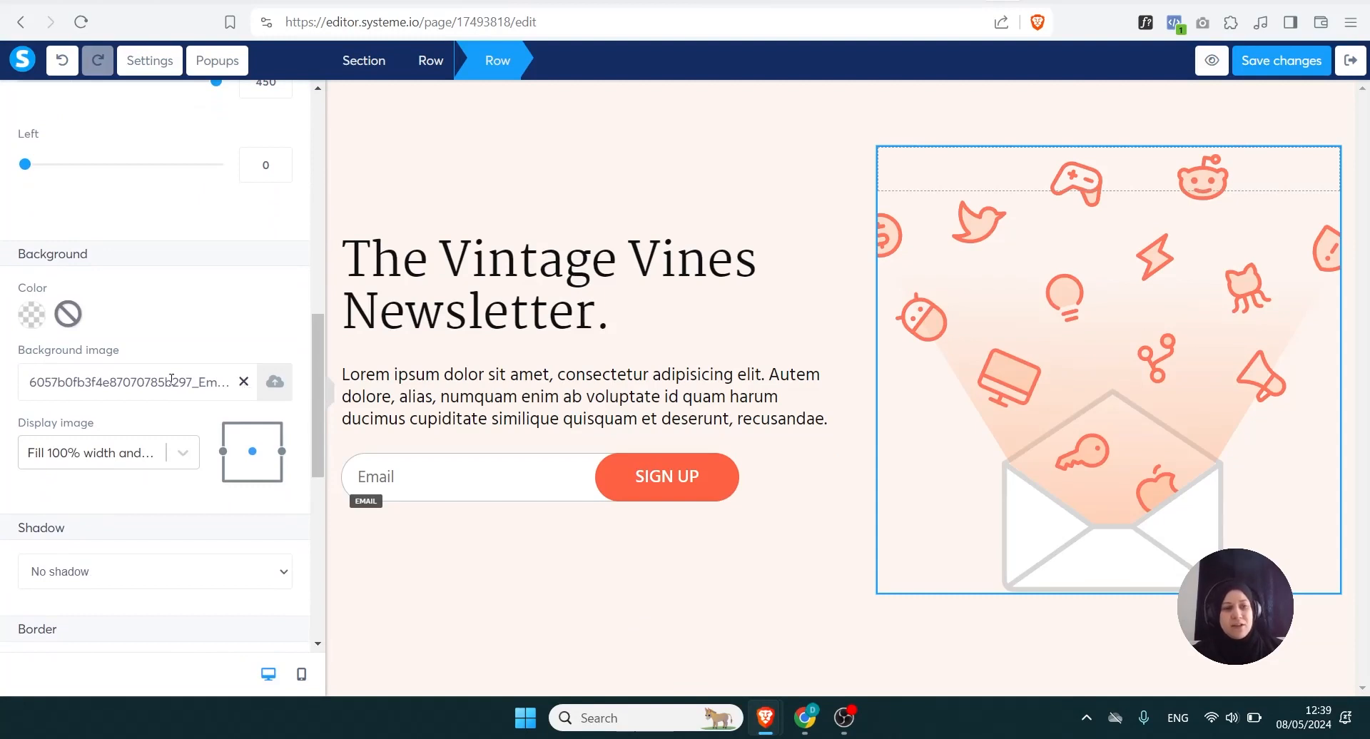
pyautogui.moveTo(320, 442)
pyautogui.mouseDown()
pyautogui.moveTo(330, 484)
pyautogui.moveTo(330, 450)
pyautogui.mouseUp()
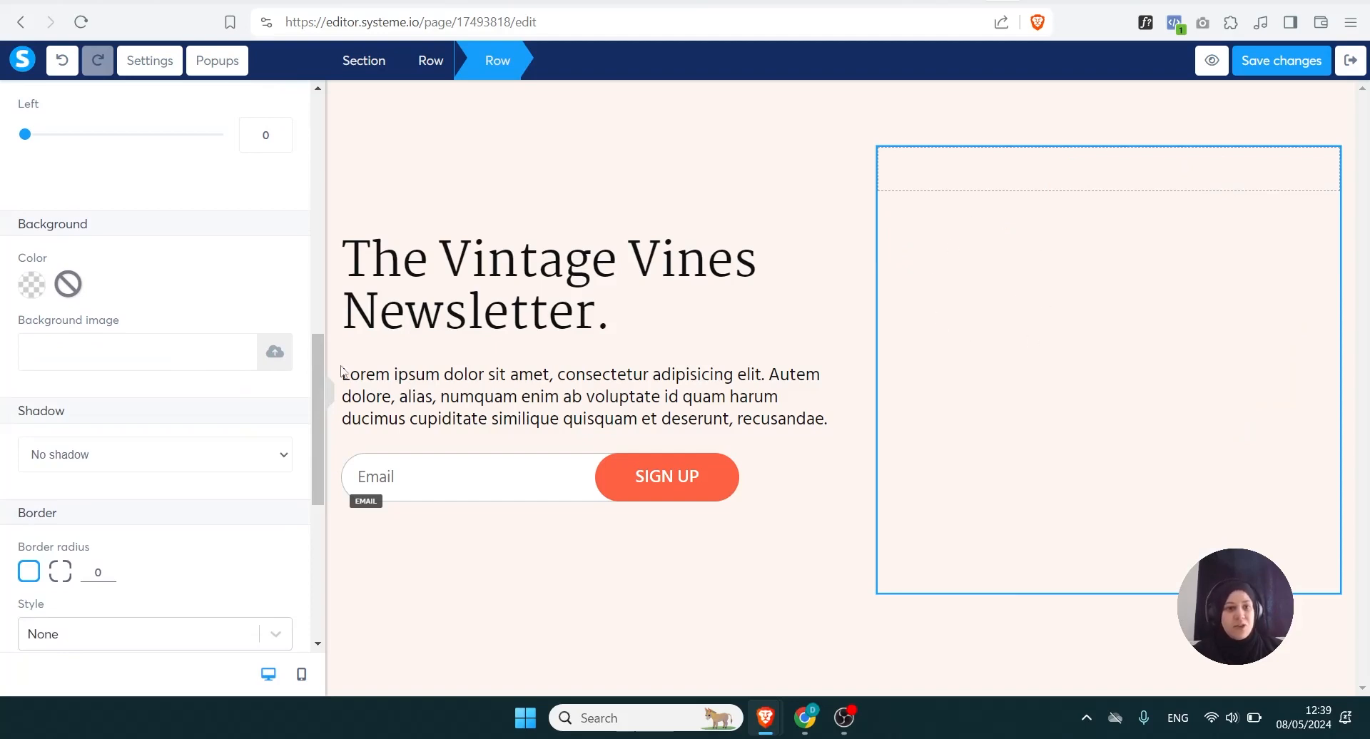
pyautogui.click(277, 355)
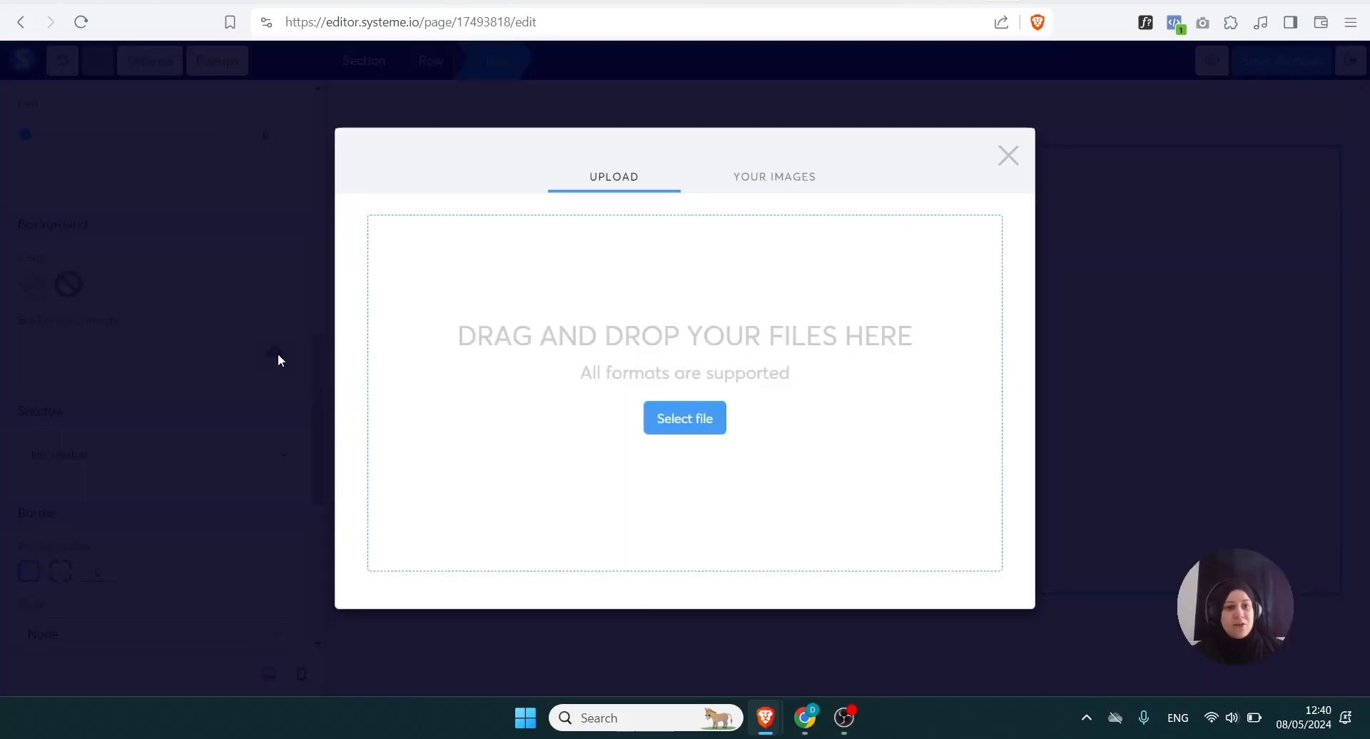
pyautogui.click(689, 415)
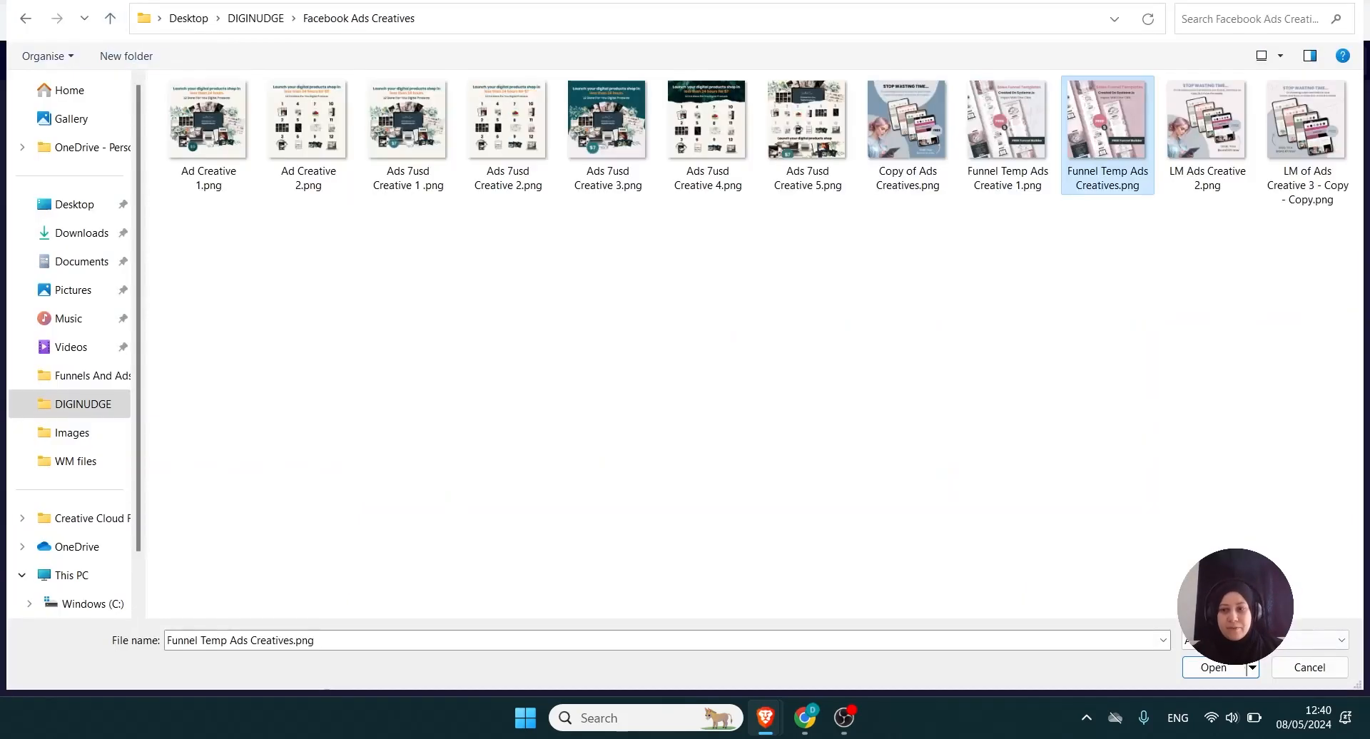
pyautogui.click(1213, 667)
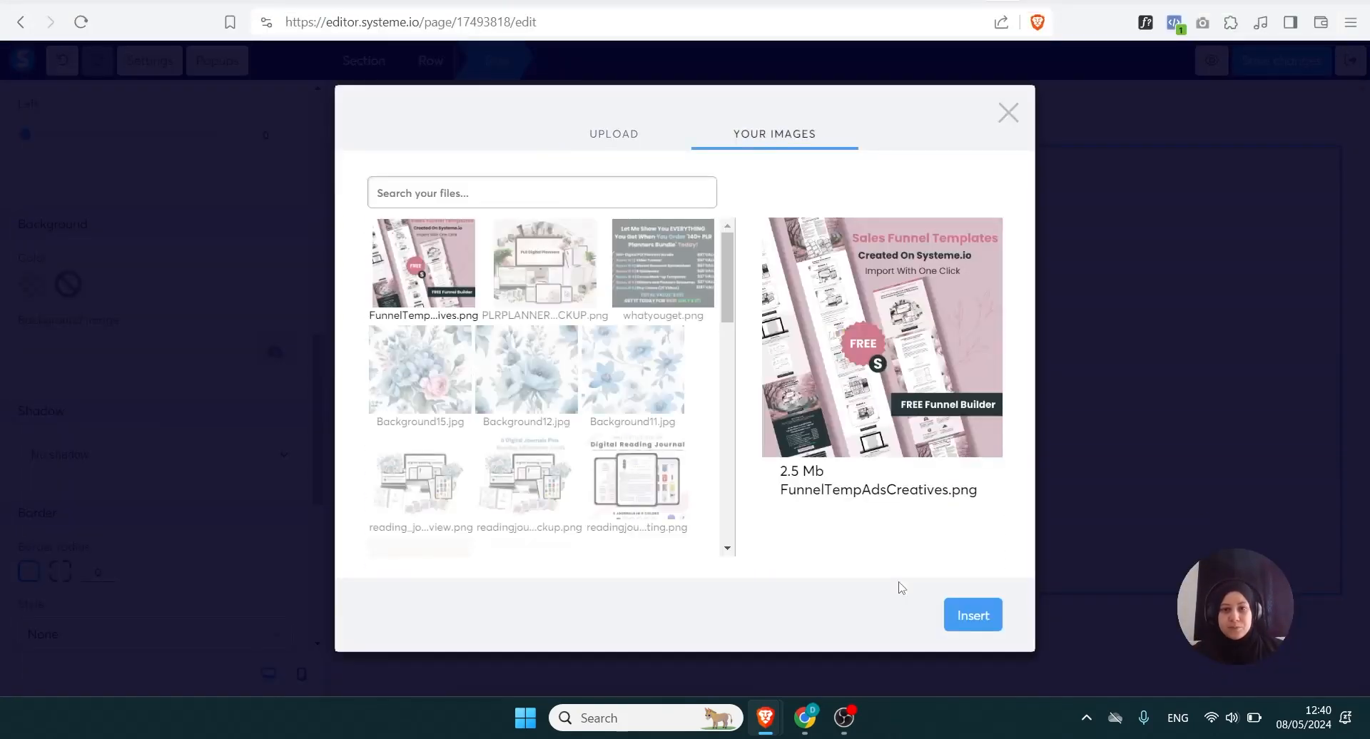
pyautogui.click(974, 615)
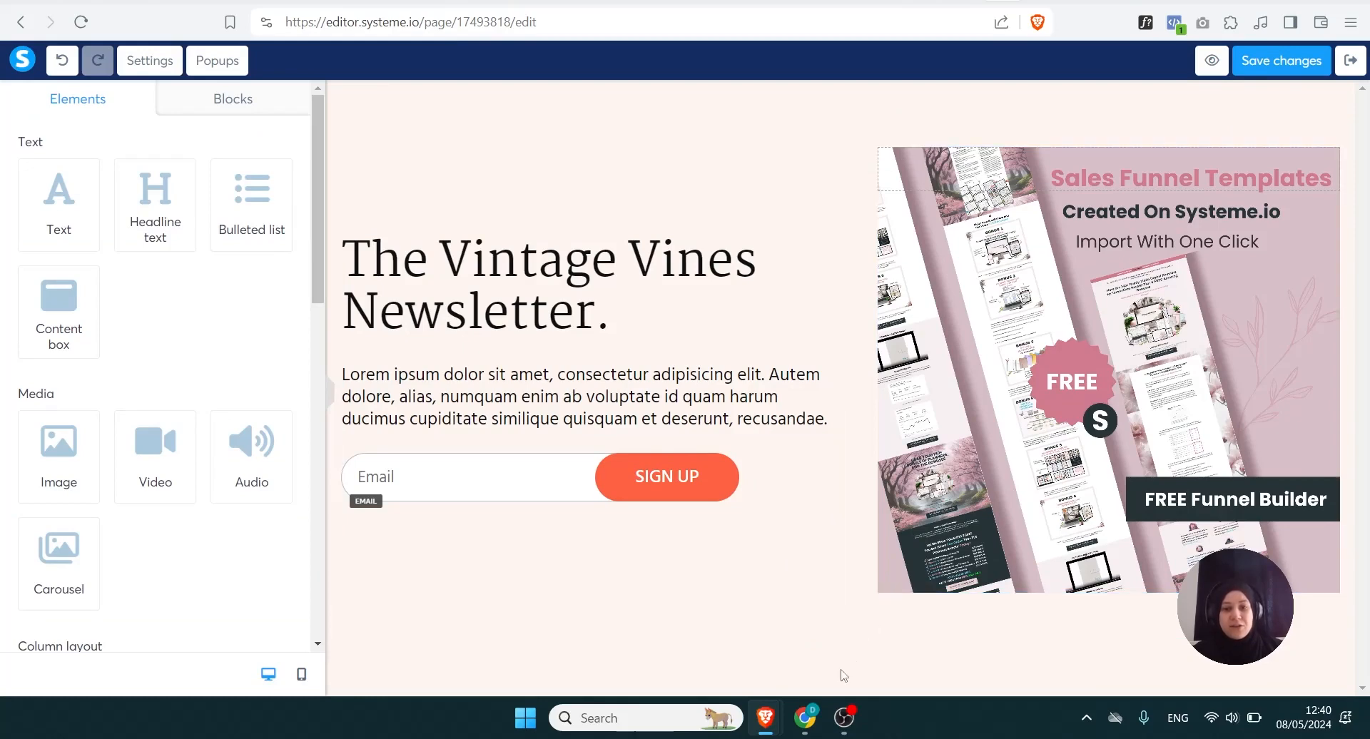
# Step: Switch to Canva and copy the hex code of the page 1 creative's background colour
pyautogui.moveTo(812, 725)
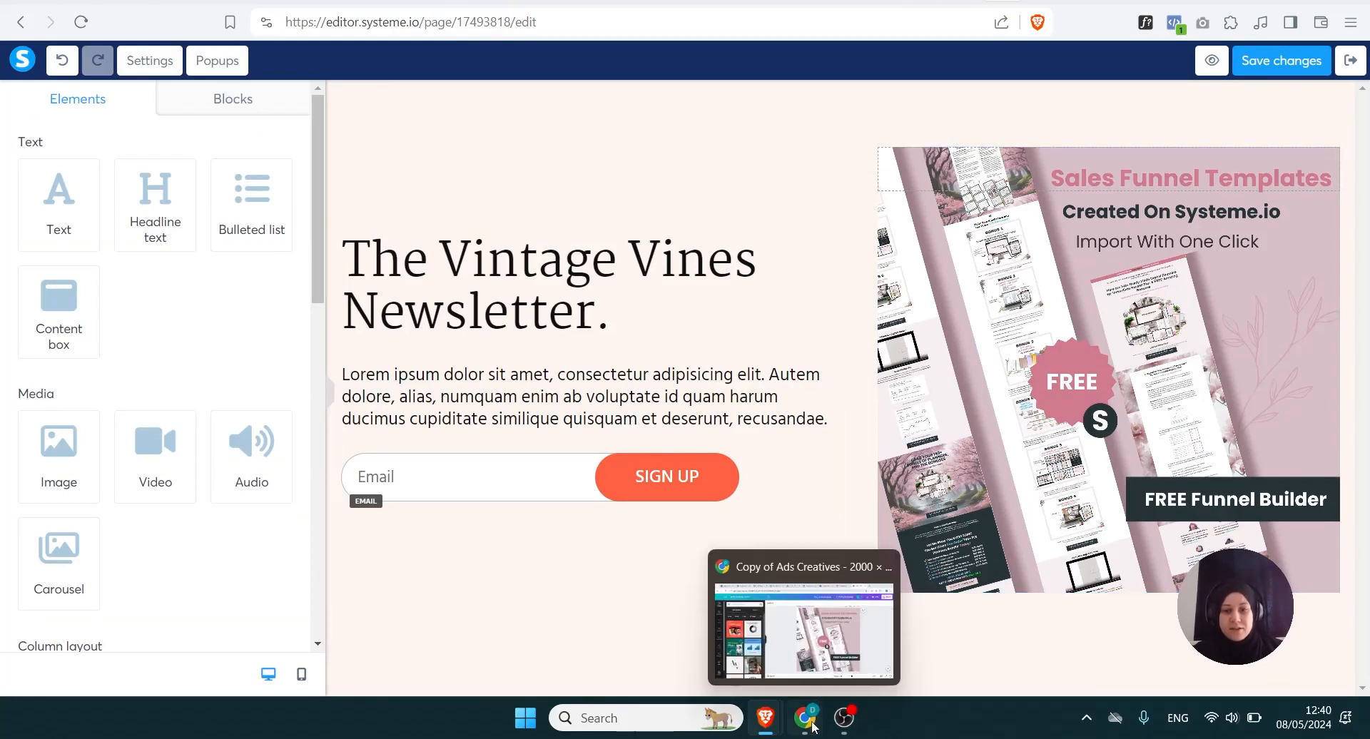
pyautogui.click(823, 618)
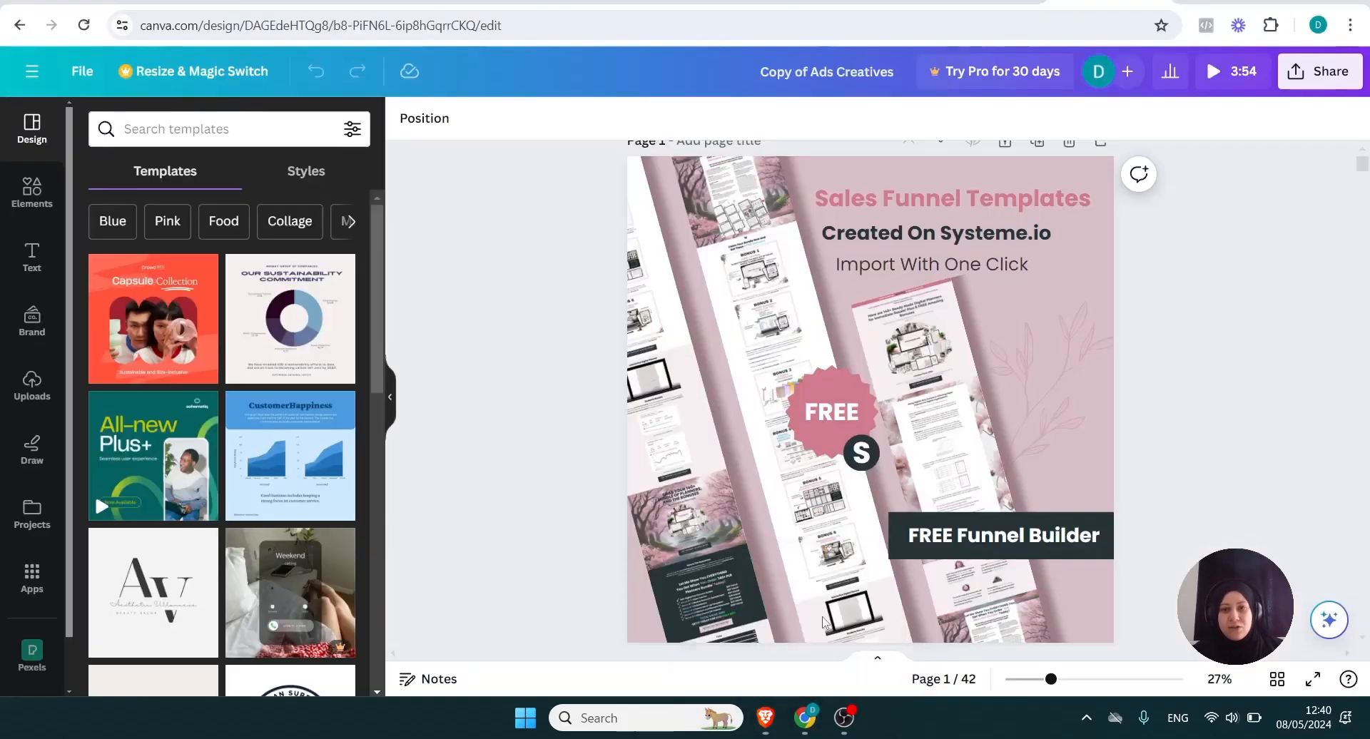
pyautogui.click(917, 179)
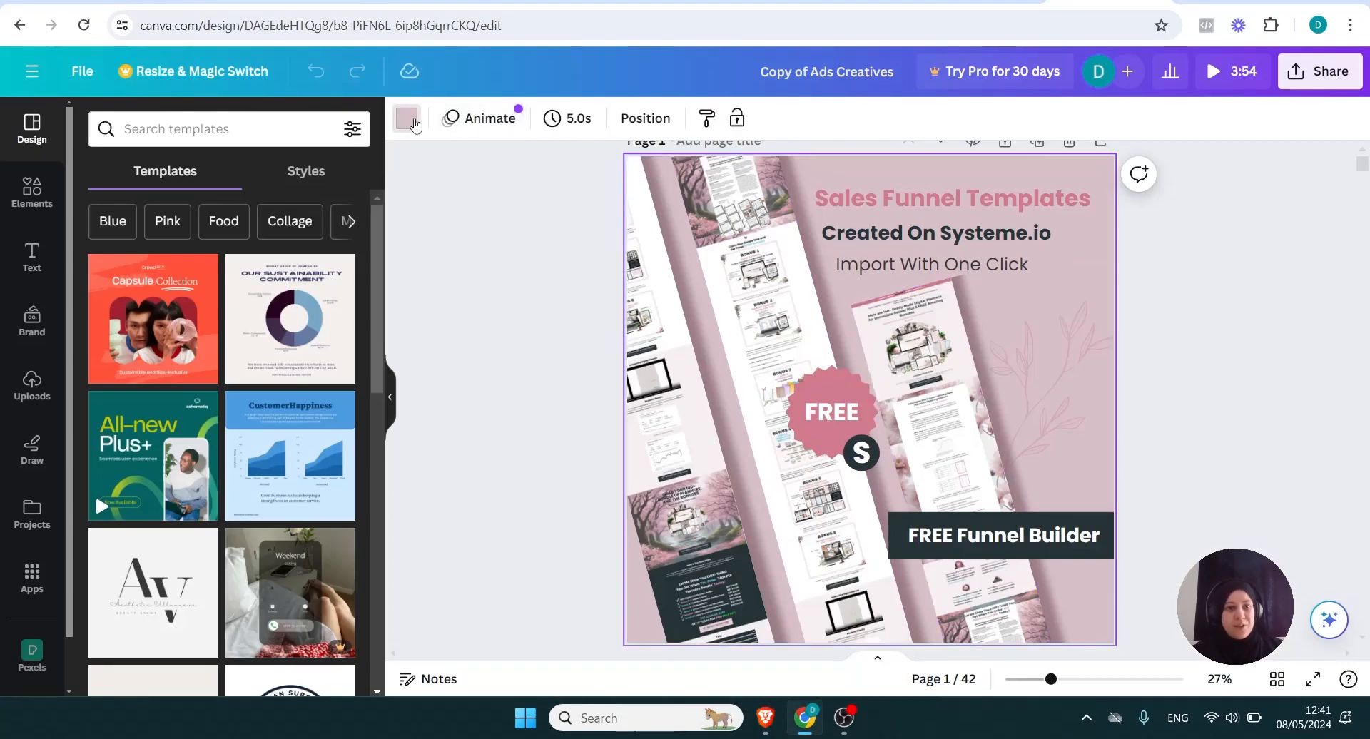
pyautogui.click(411, 118)
pyautogui.click(103, 225)
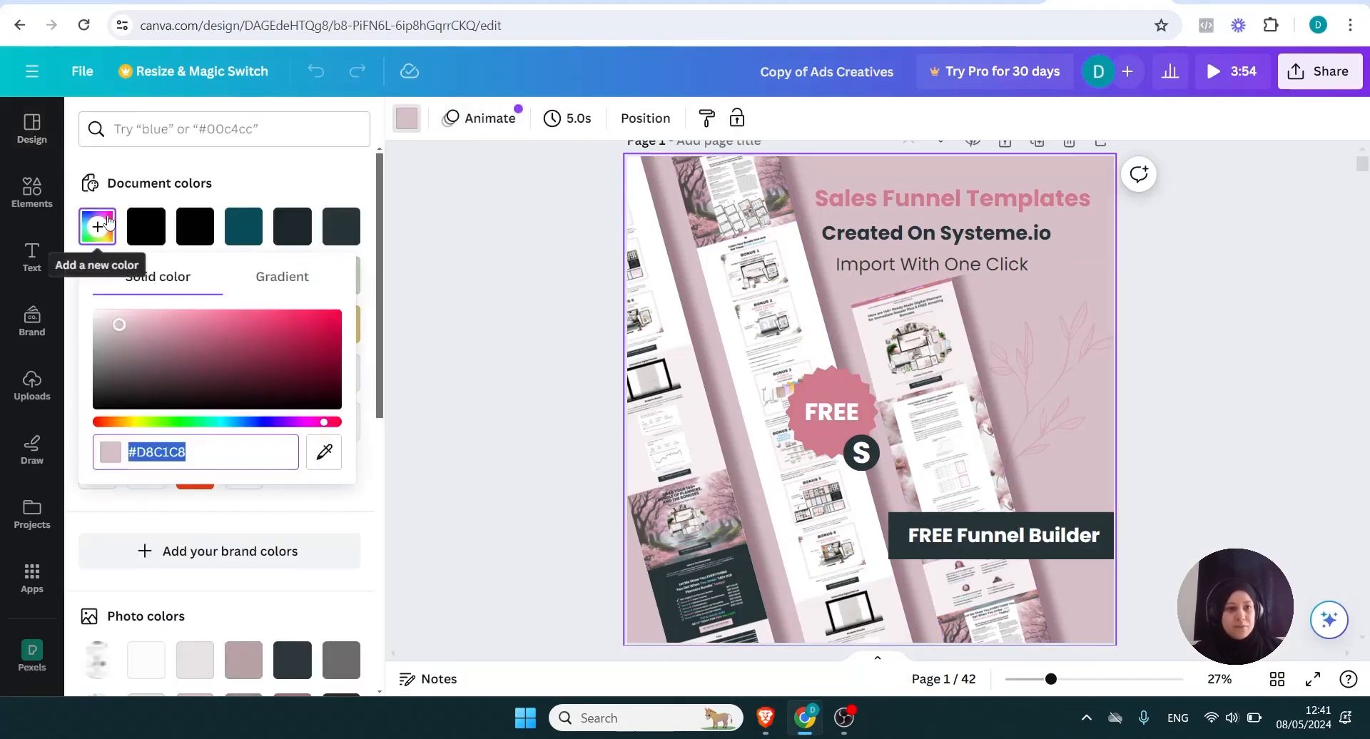
pyautogui.rightClick(168, 457)
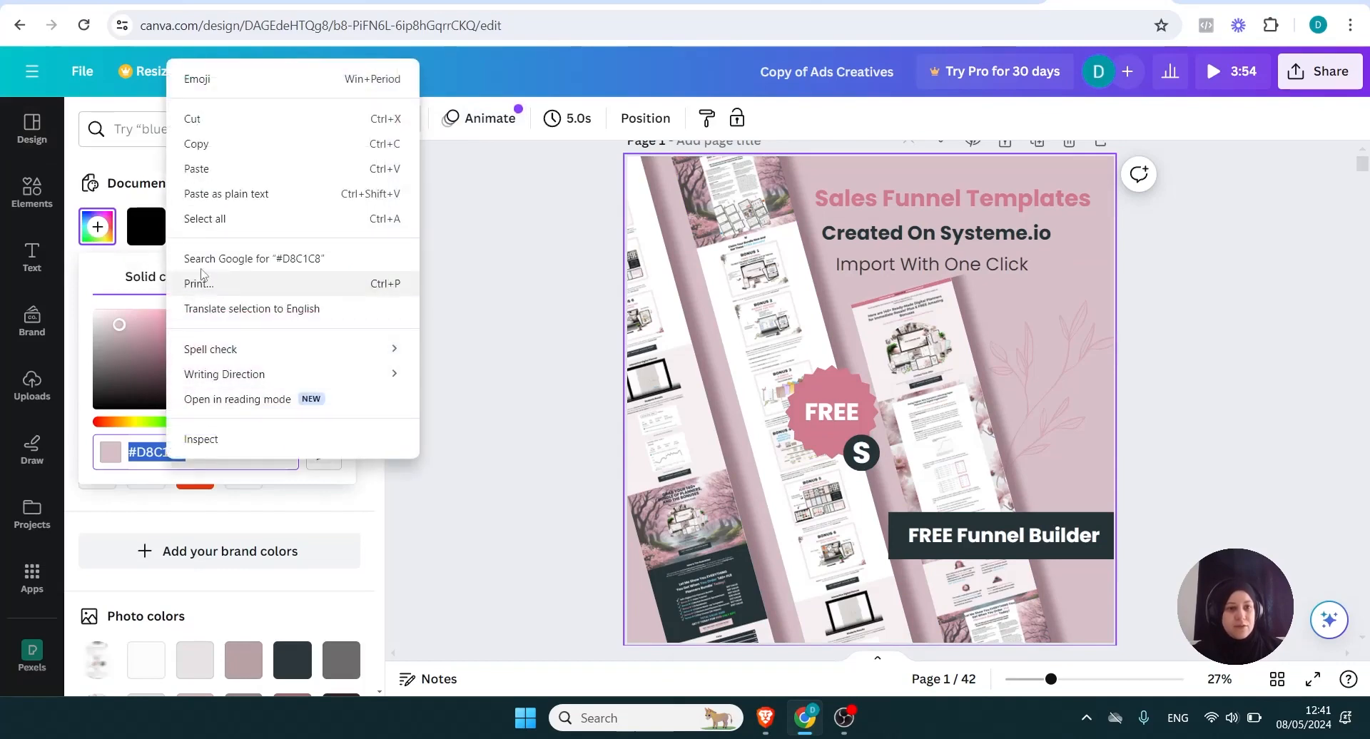
pyautogui.click(205, 150)
# Step: Return to the systeme.io editor and set the hero section's background color to #D8C1C8
pyautogui.moveTo(765, 718)
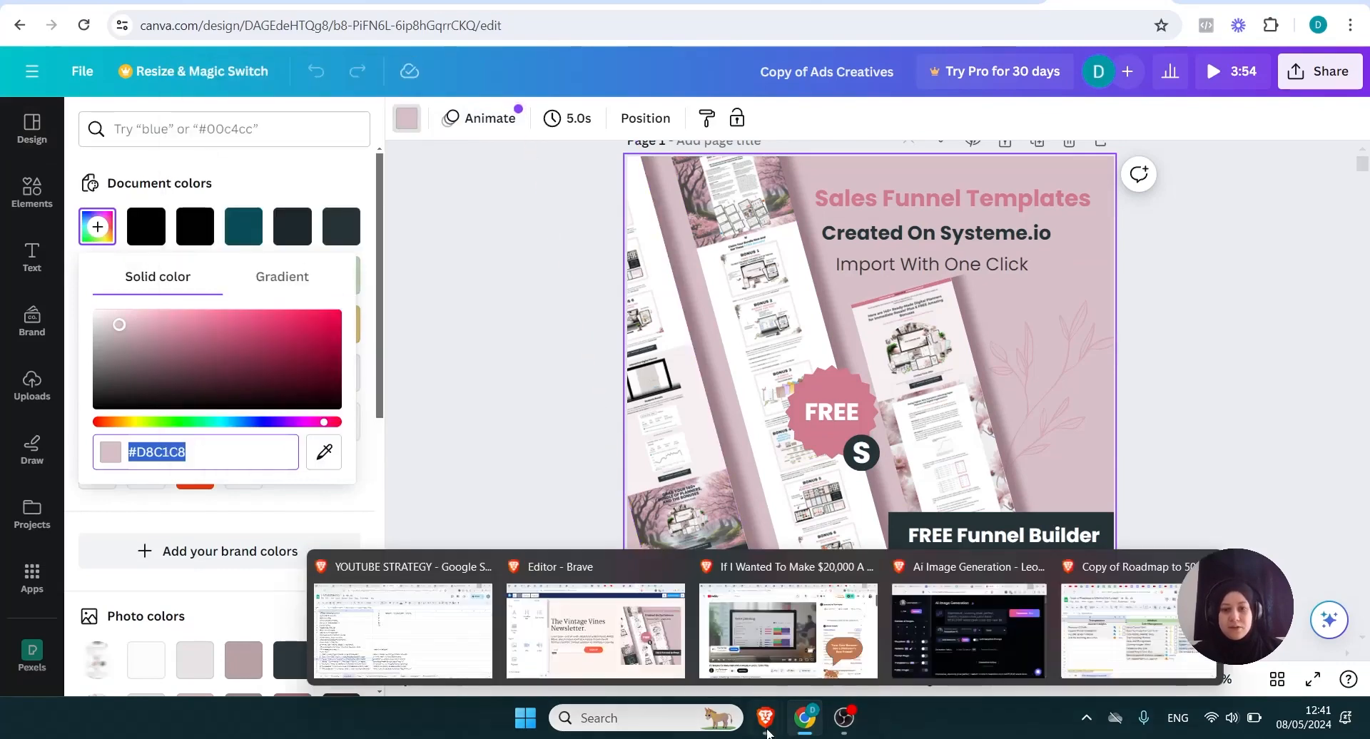
pyautogui.click(649, 644)
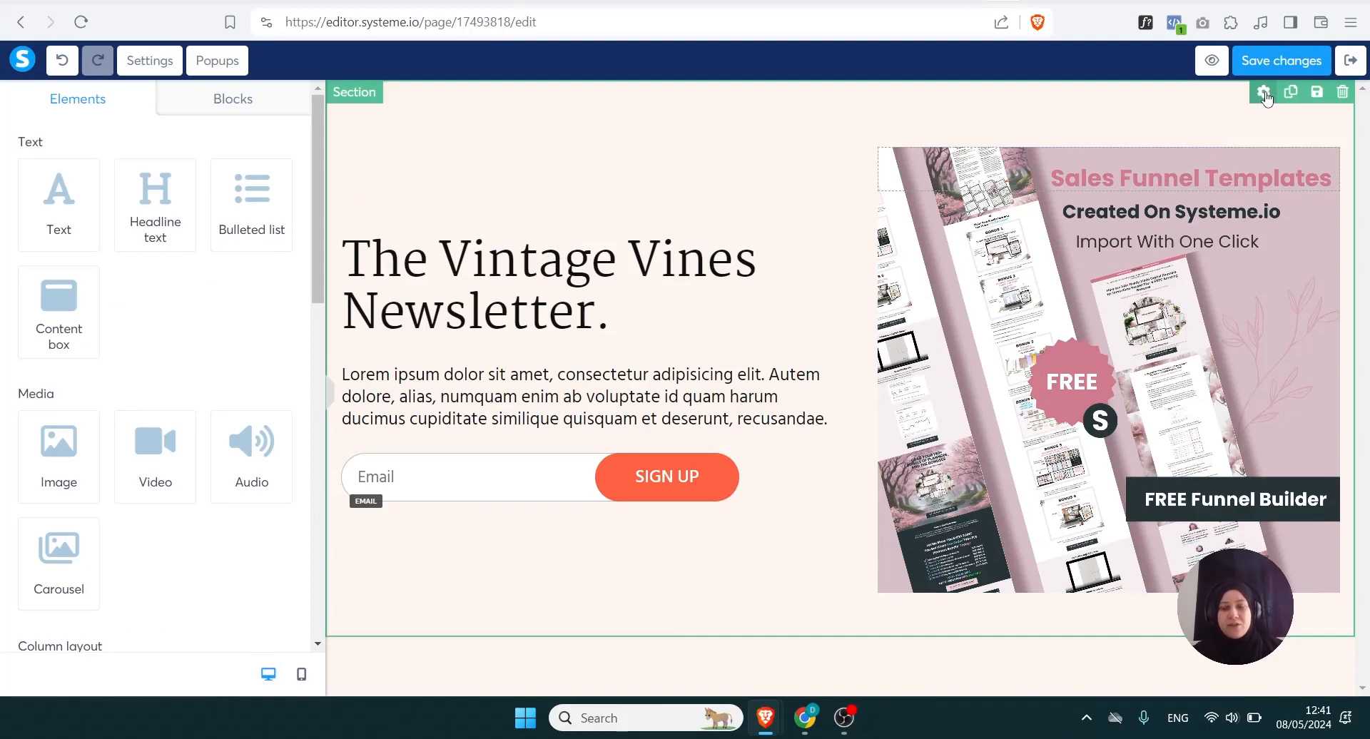
pyautogui.click(1264, 93)
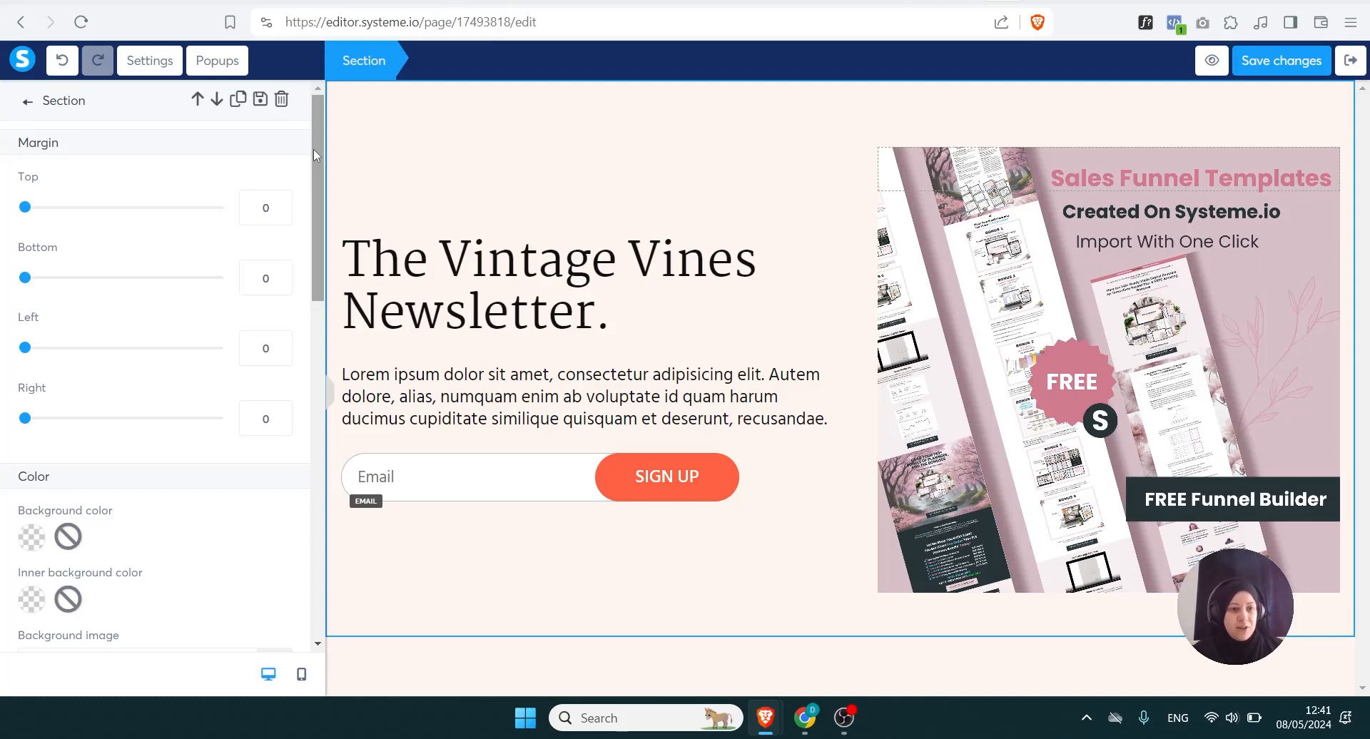
pyautogui.moveTo(314, 148); pyautogui.dragTo(314, 179)
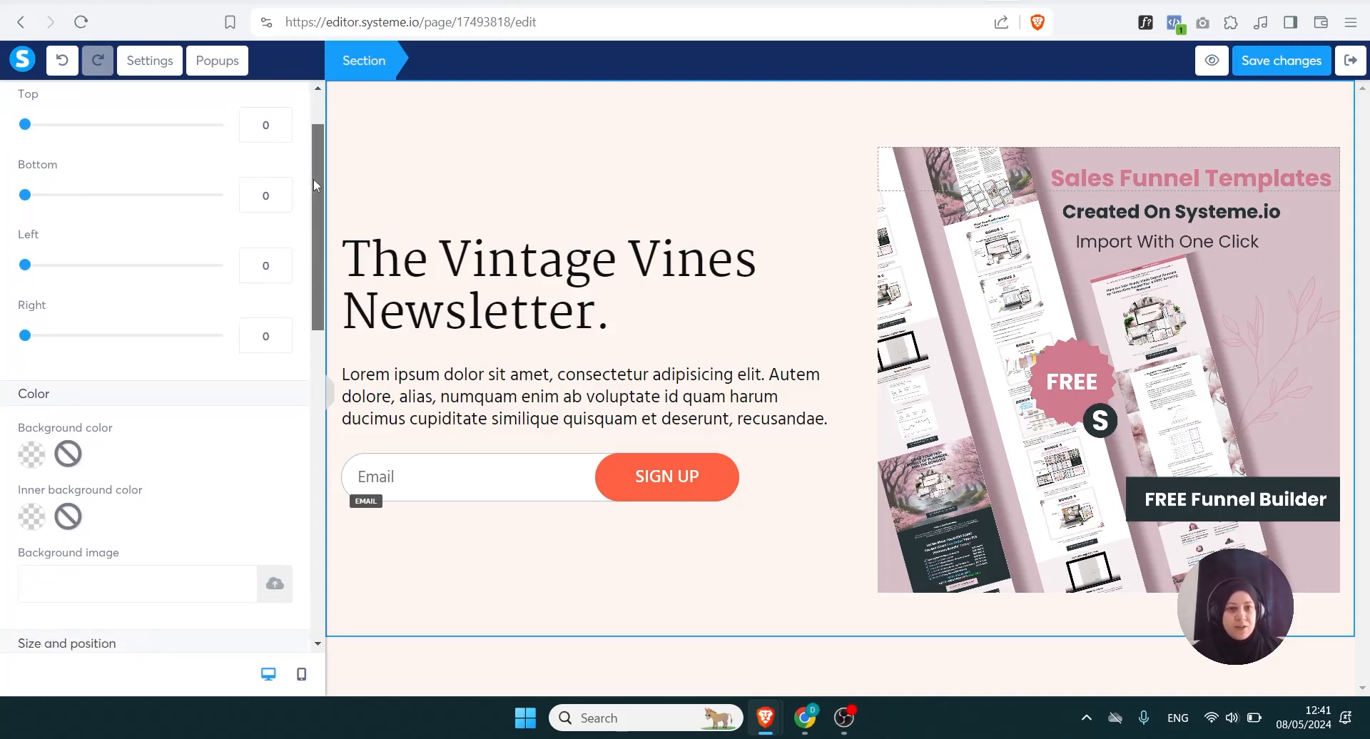
pyautogui.click(31, 455)
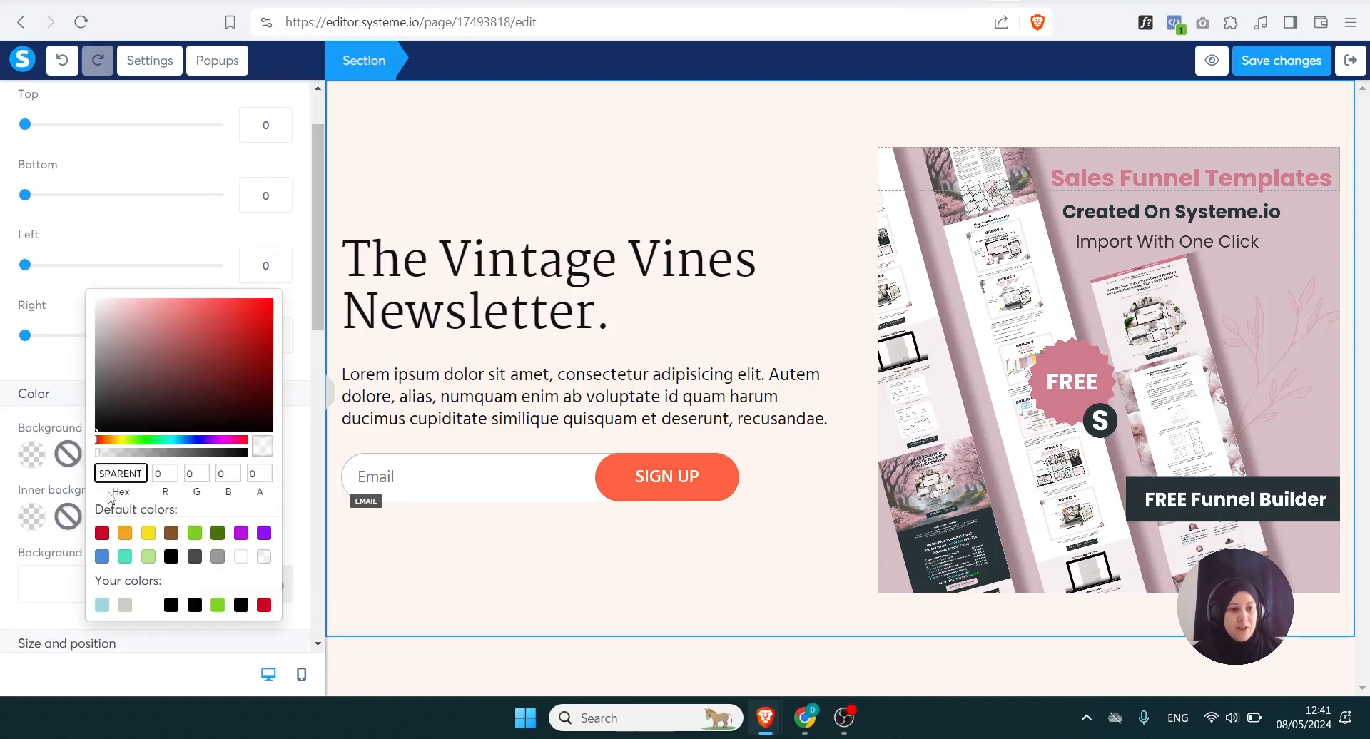
pyautogui.moveTo(141, 474)
pyautogui.mouseDown()
pyautogui.moveTo(86, 474)
pyautogui.moveTo(151, 484)
pyautogui.mouseUp()
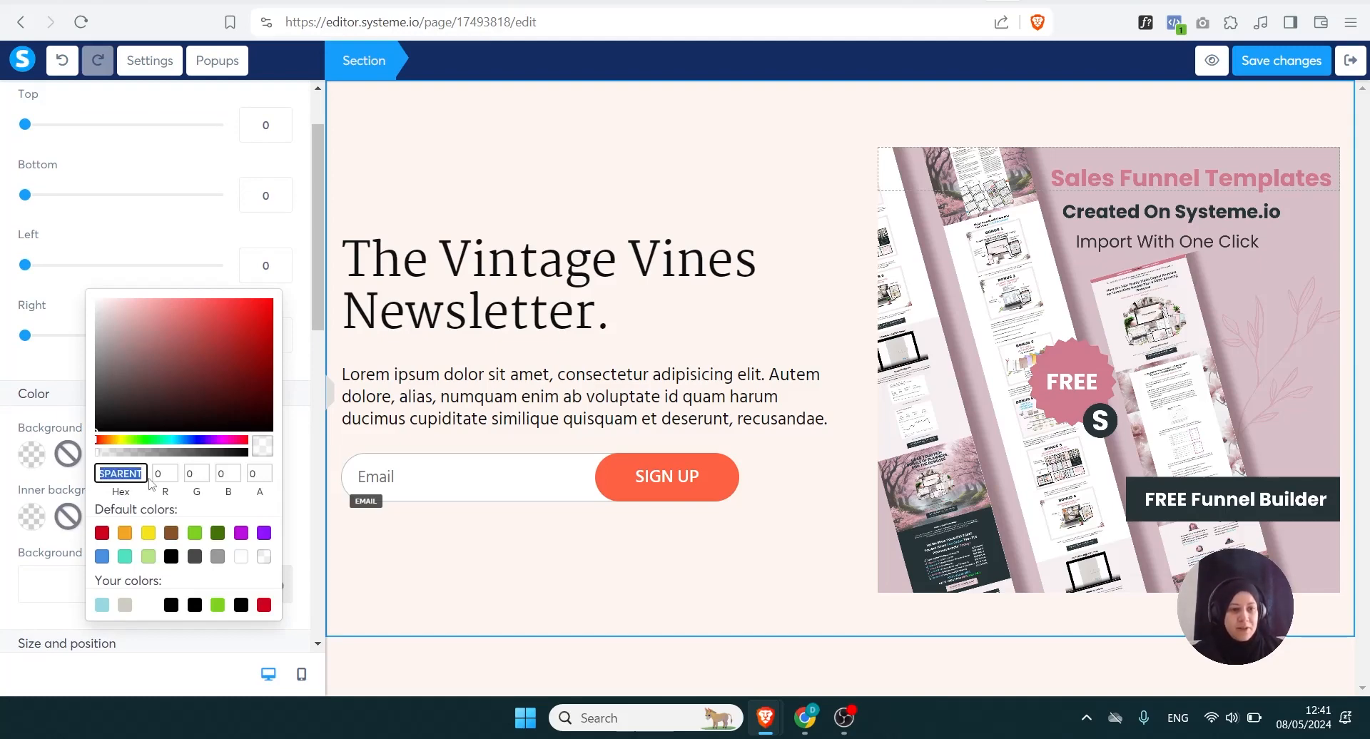
pyautogui.hotkey('ctrl', 'v')
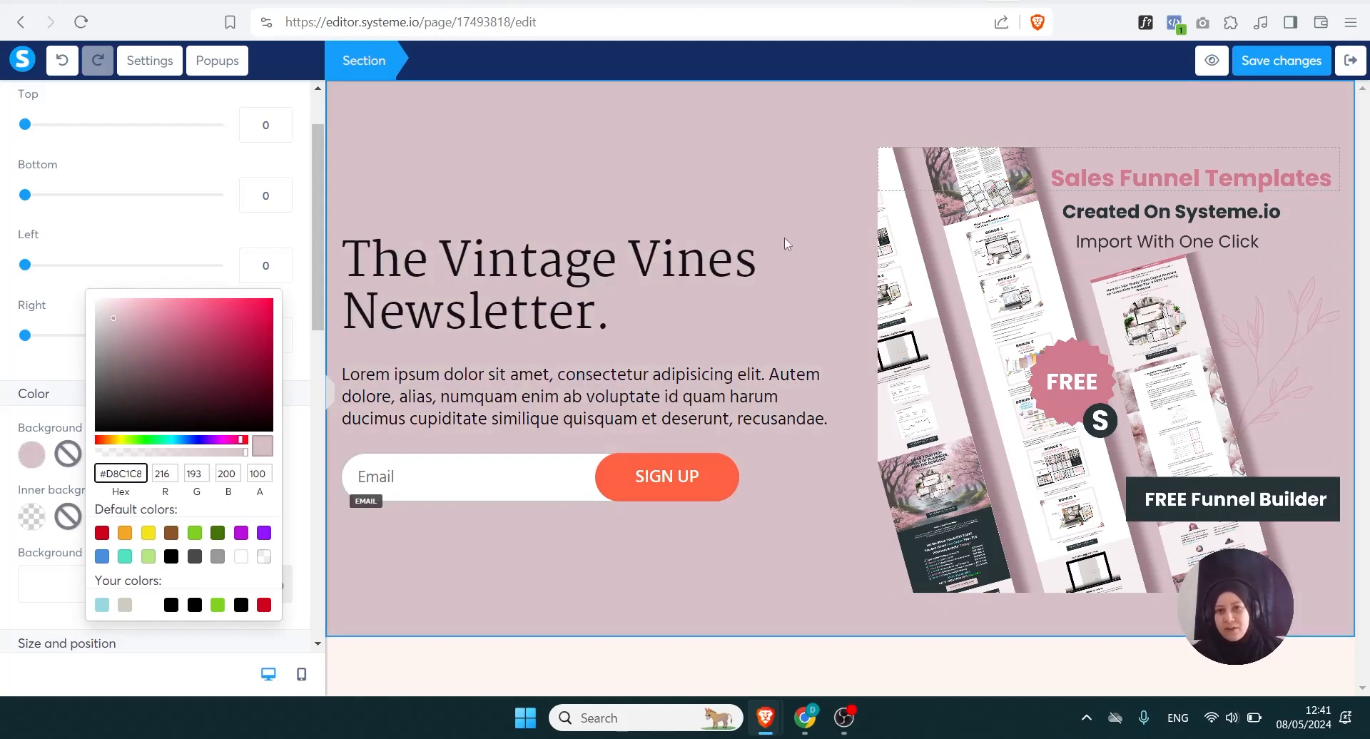
pyautogui.click(823, 197)
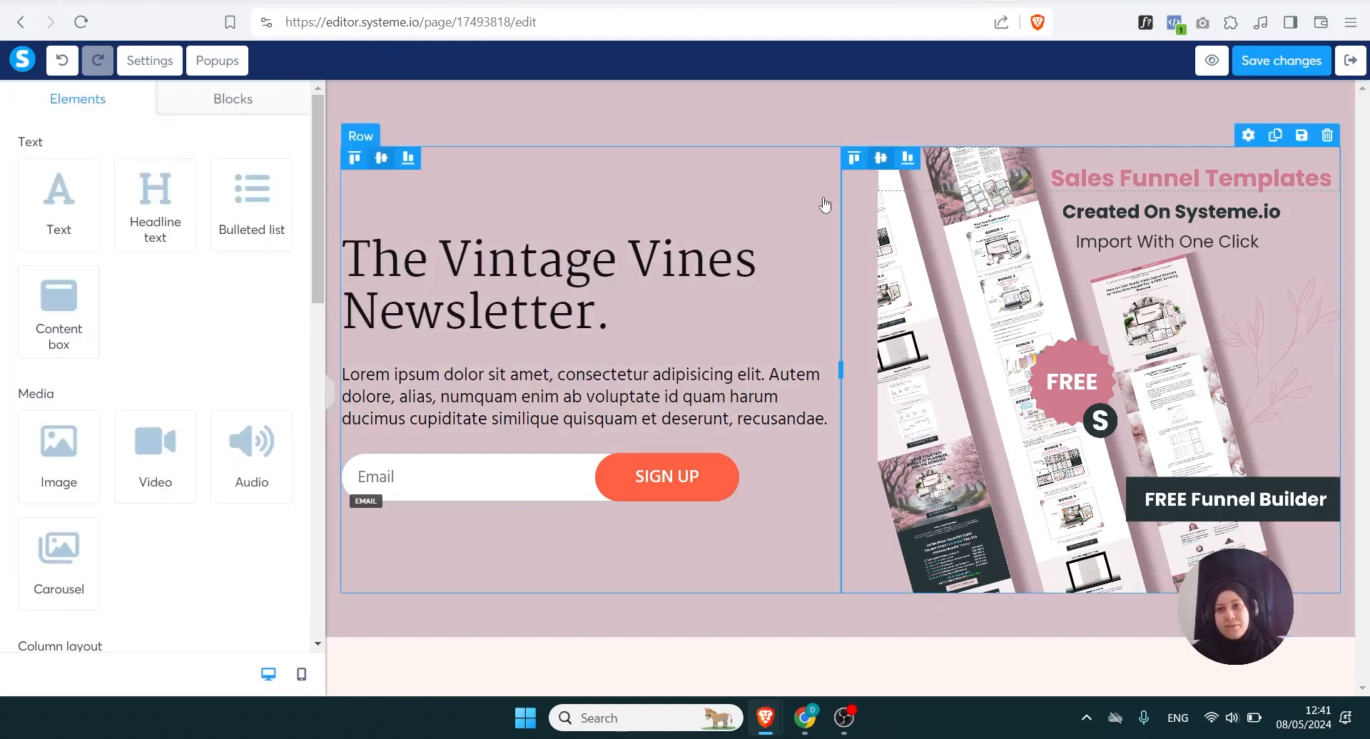
pyautogui.click(902, 106)
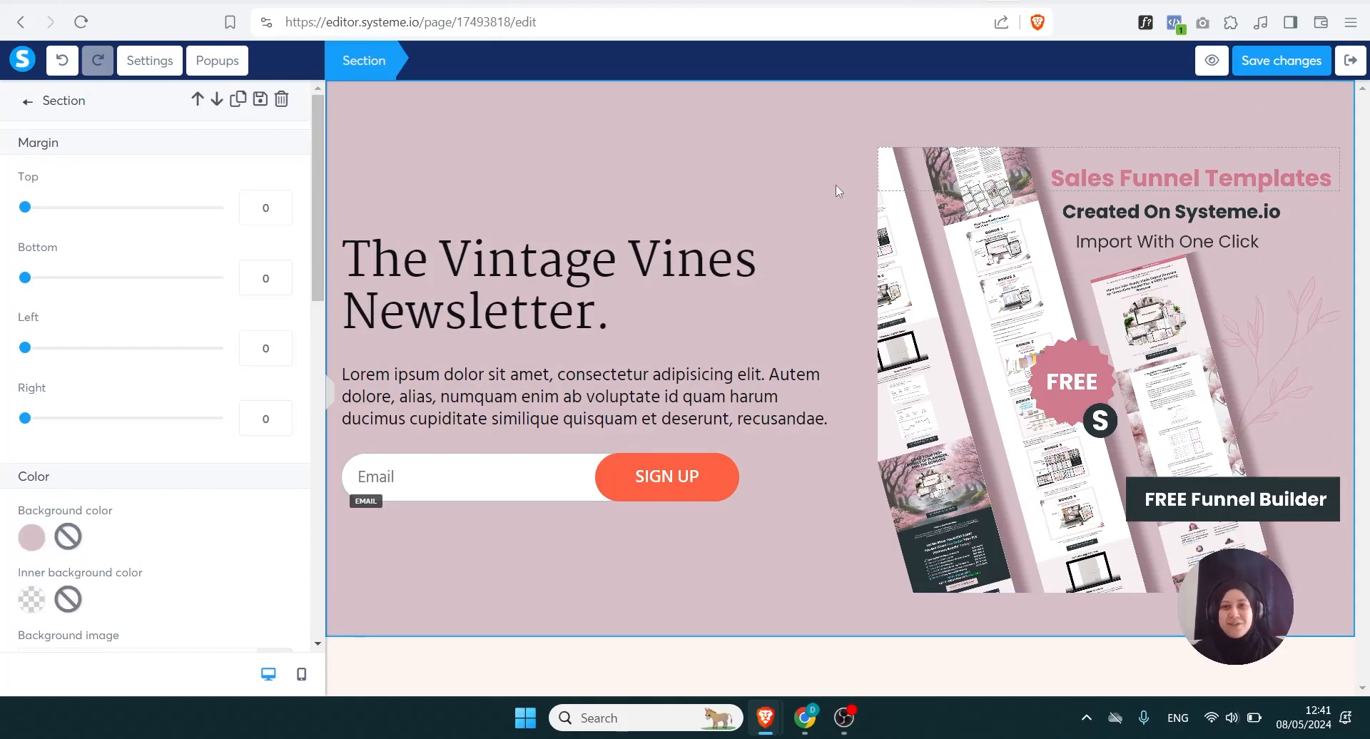
pyautogui.moveTo(803, 719)
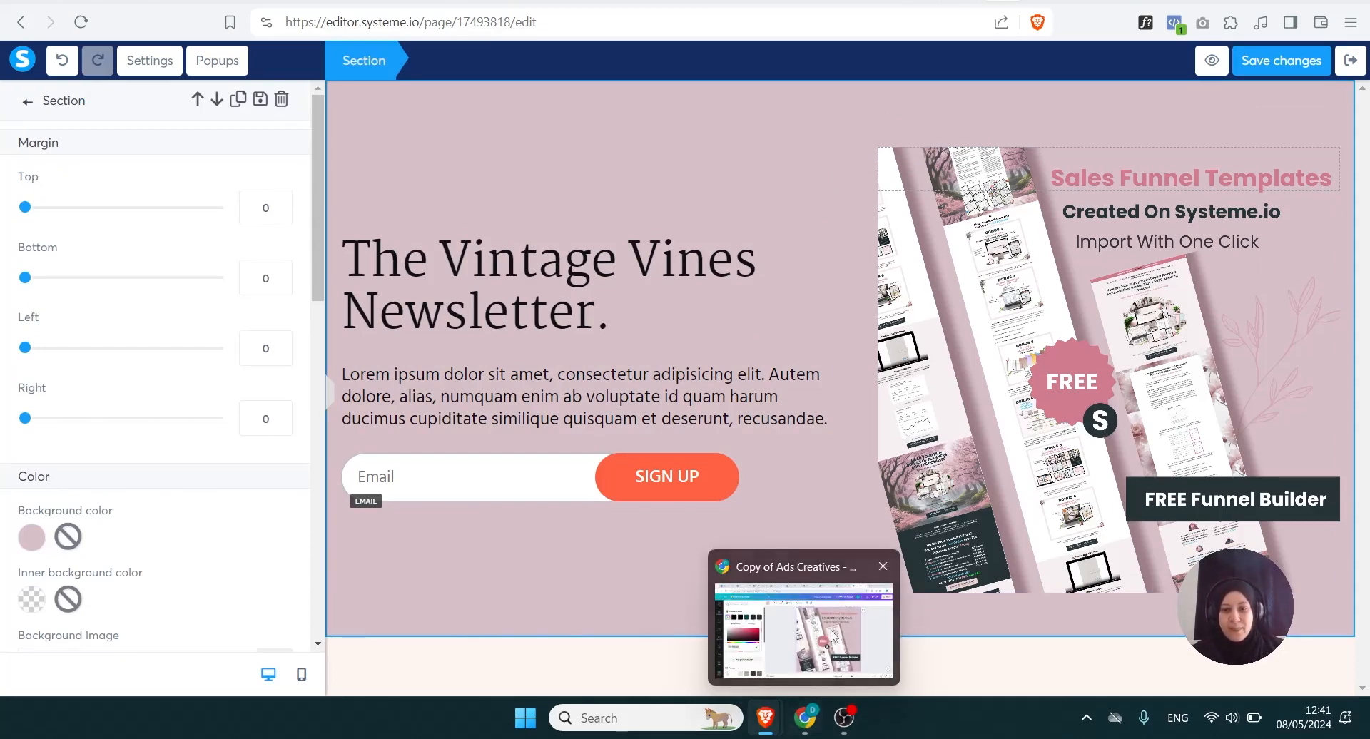
# Step: In Canva, check which font the creative's Sales Funnel Templates title uses and return to the systeme.io editor
pyautogui.click(803, 625)
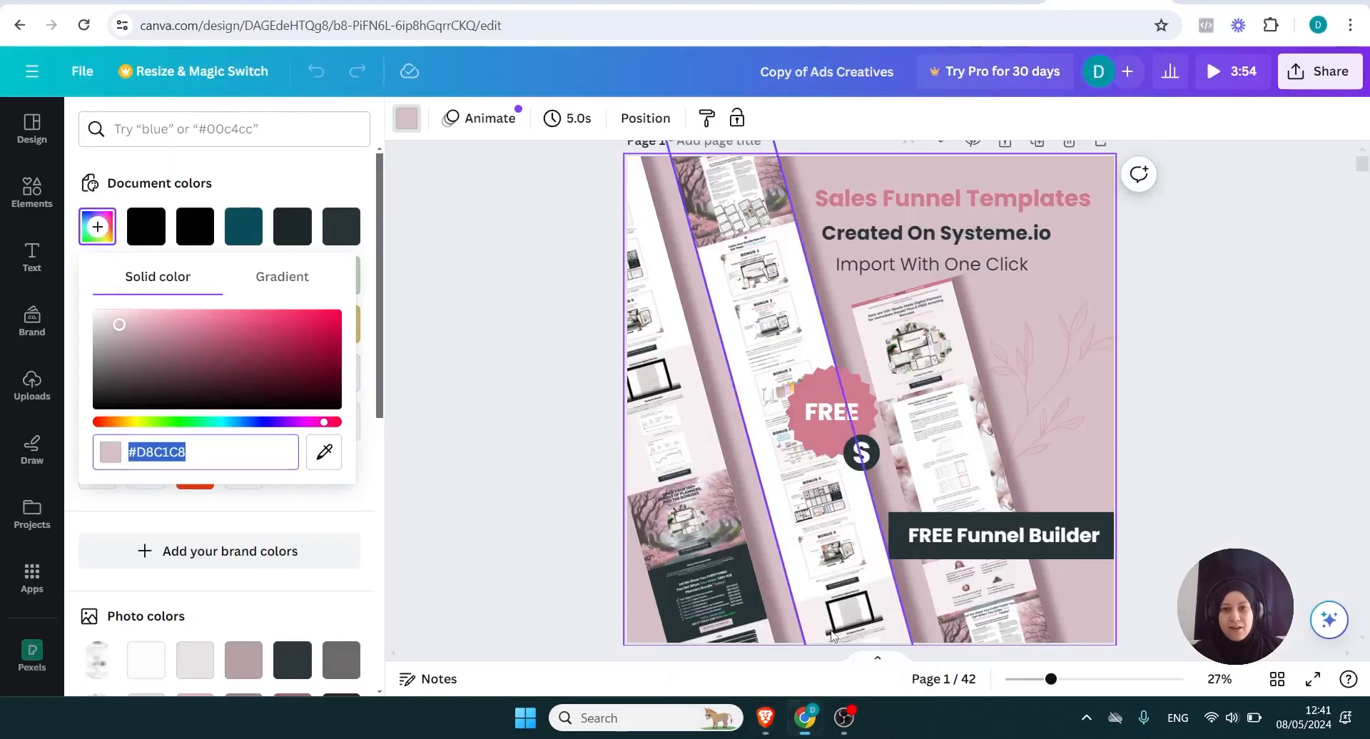
pyautogui.click(899, 209)
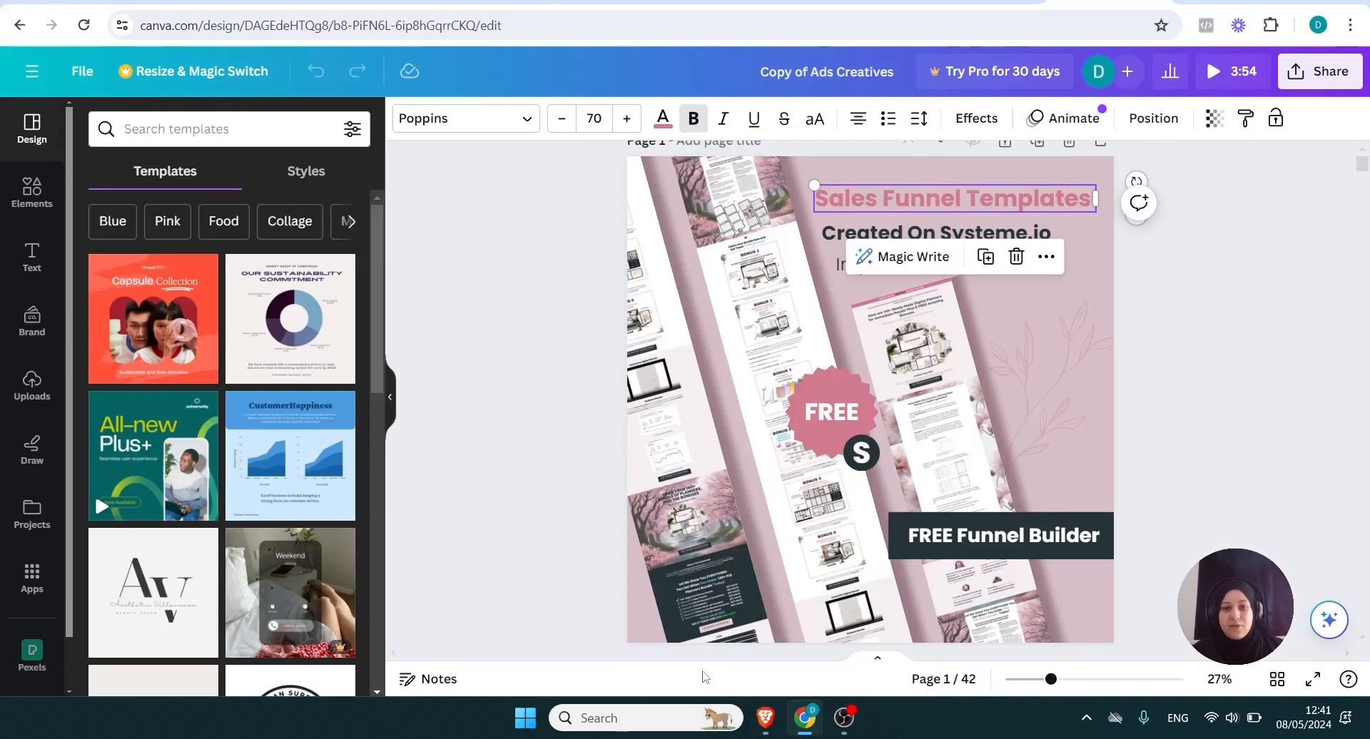
pyautogui.moveTo(765, 718)
pyautogui.click(612, 628)
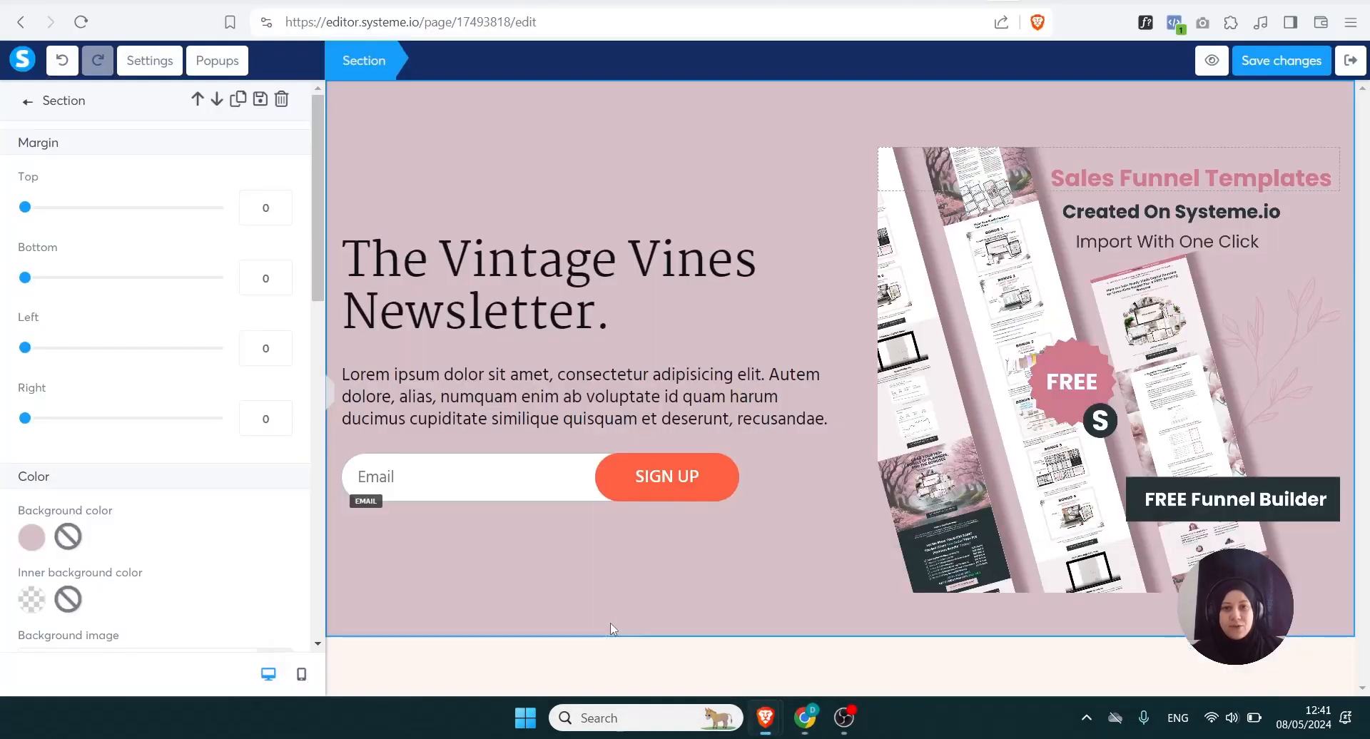
# Step: Replace the hero headline's text with "Grab Your Free Funnel Template"
pyautogui.click(569, 329)
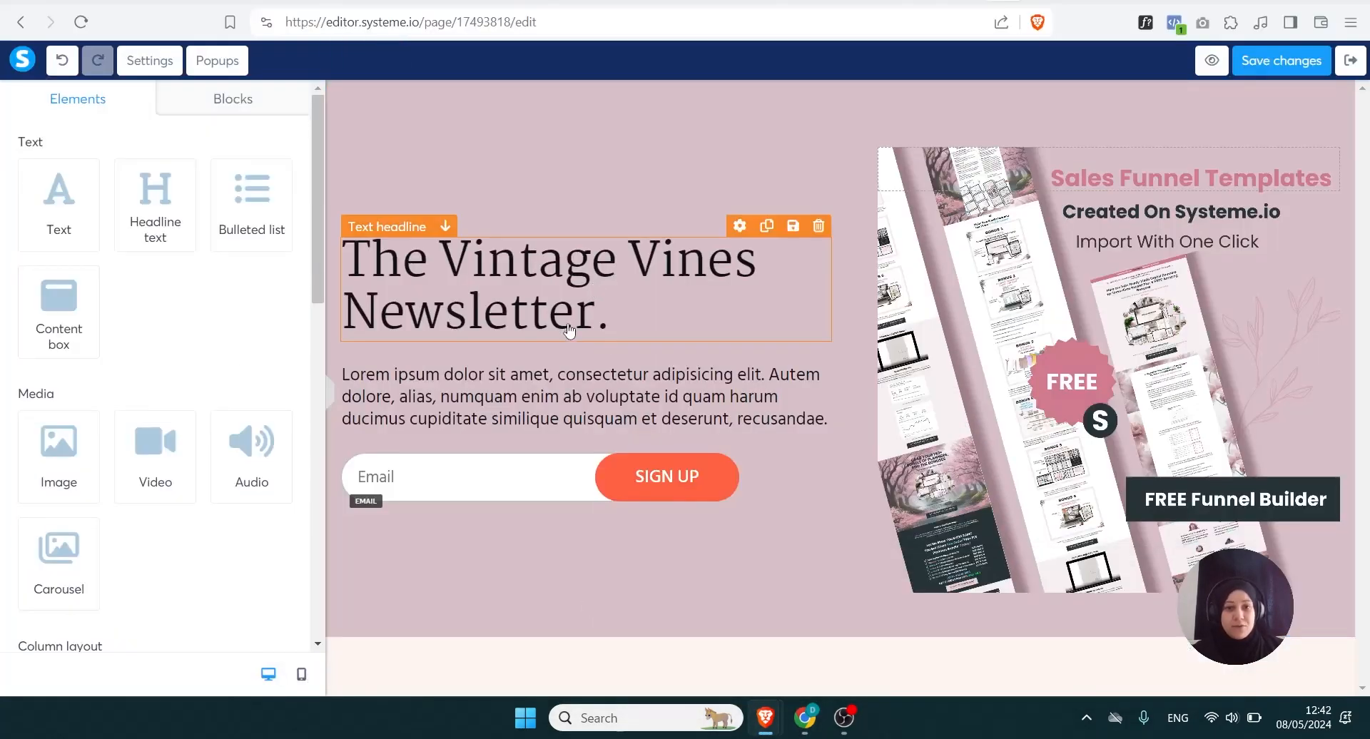
pyautogui.click(568, 329)
pyautogui.moveTo(611, 325); pyautogui.dragTo(356, 263)
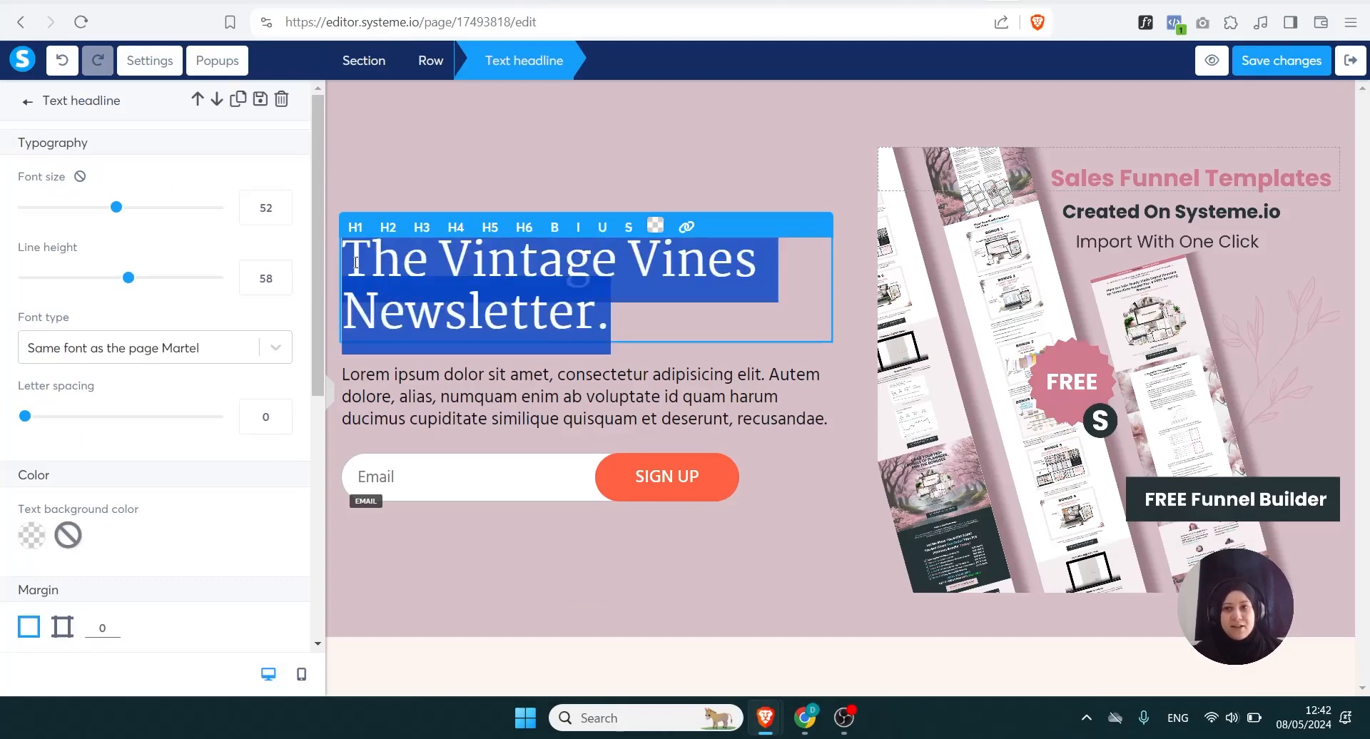
pyautogui.write('Free')
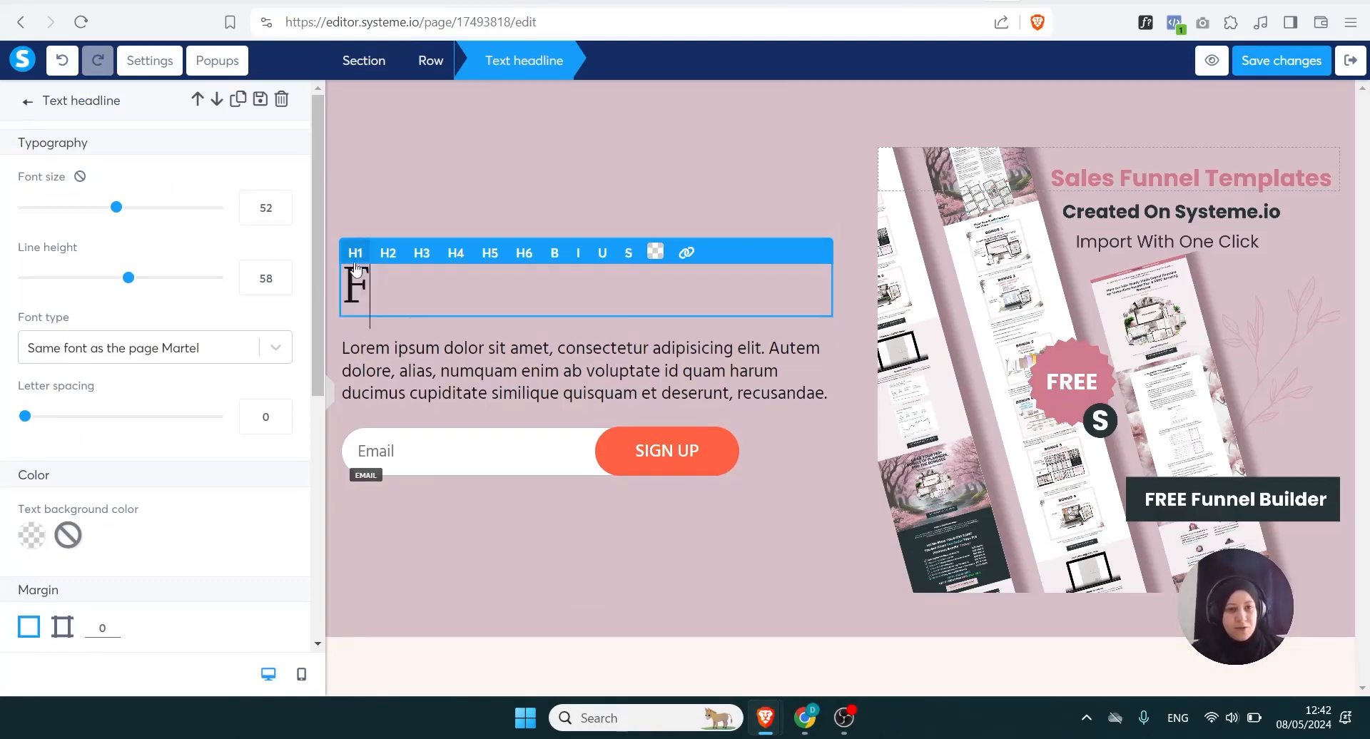
pyautogui.press('BackSpace')
pyautogui.press('BackSpace')
pyautogui.press('BackSpace')
pyautogui.press('BackSpace')
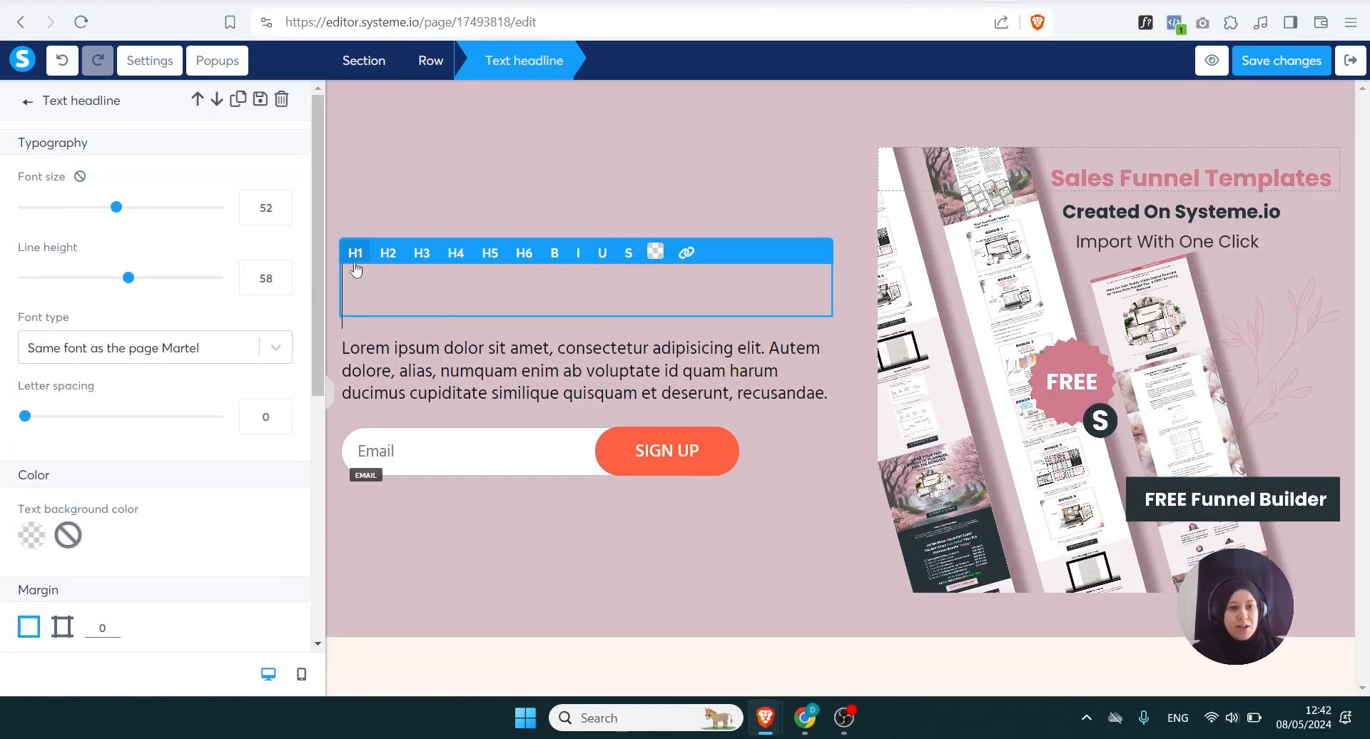
pyautogui.write('Grab')
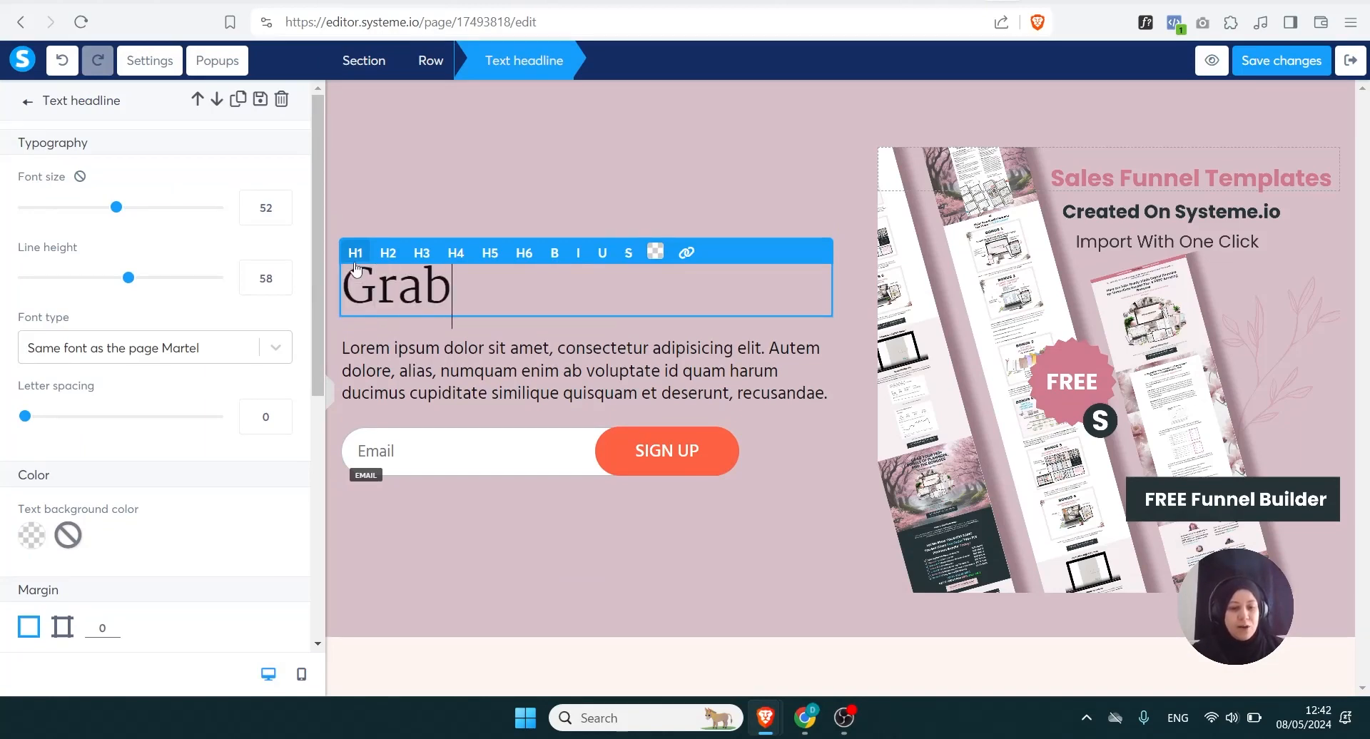
pyautogui.write(' Your ')
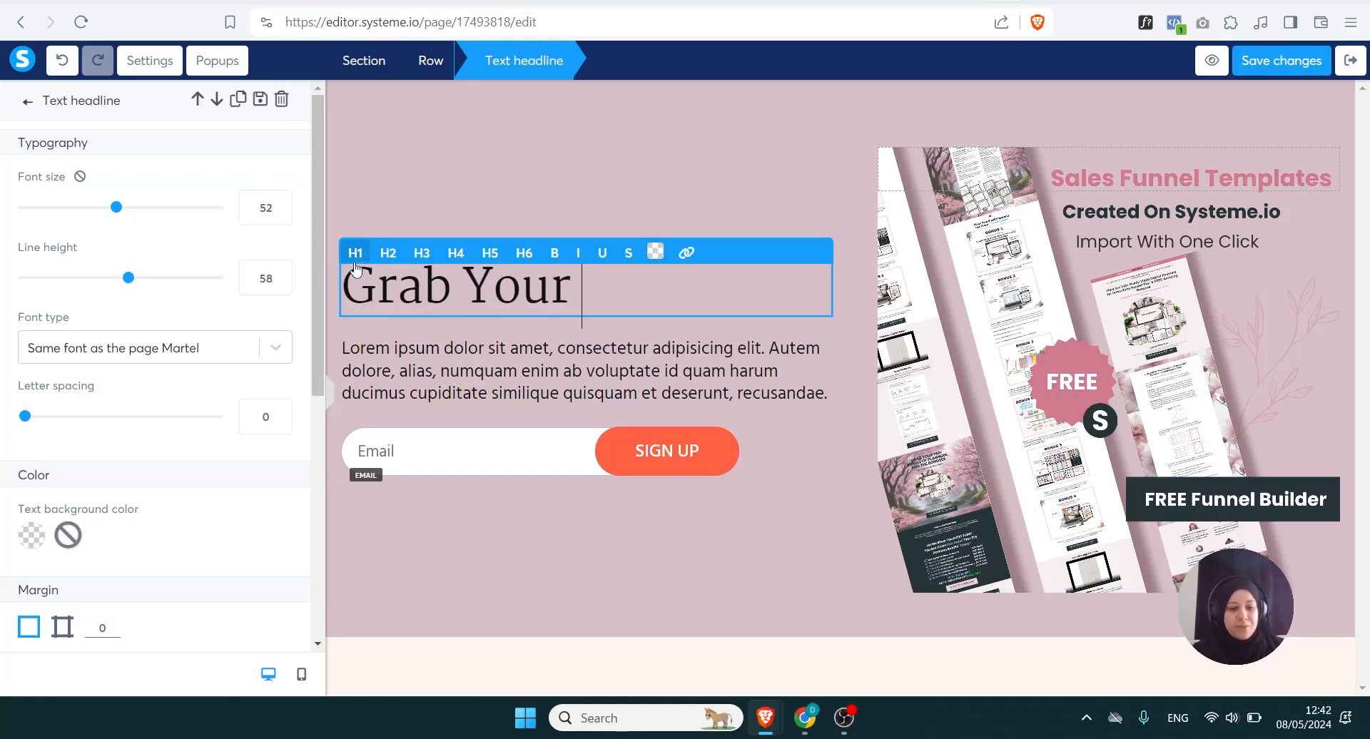
pyautogui.write('Free')
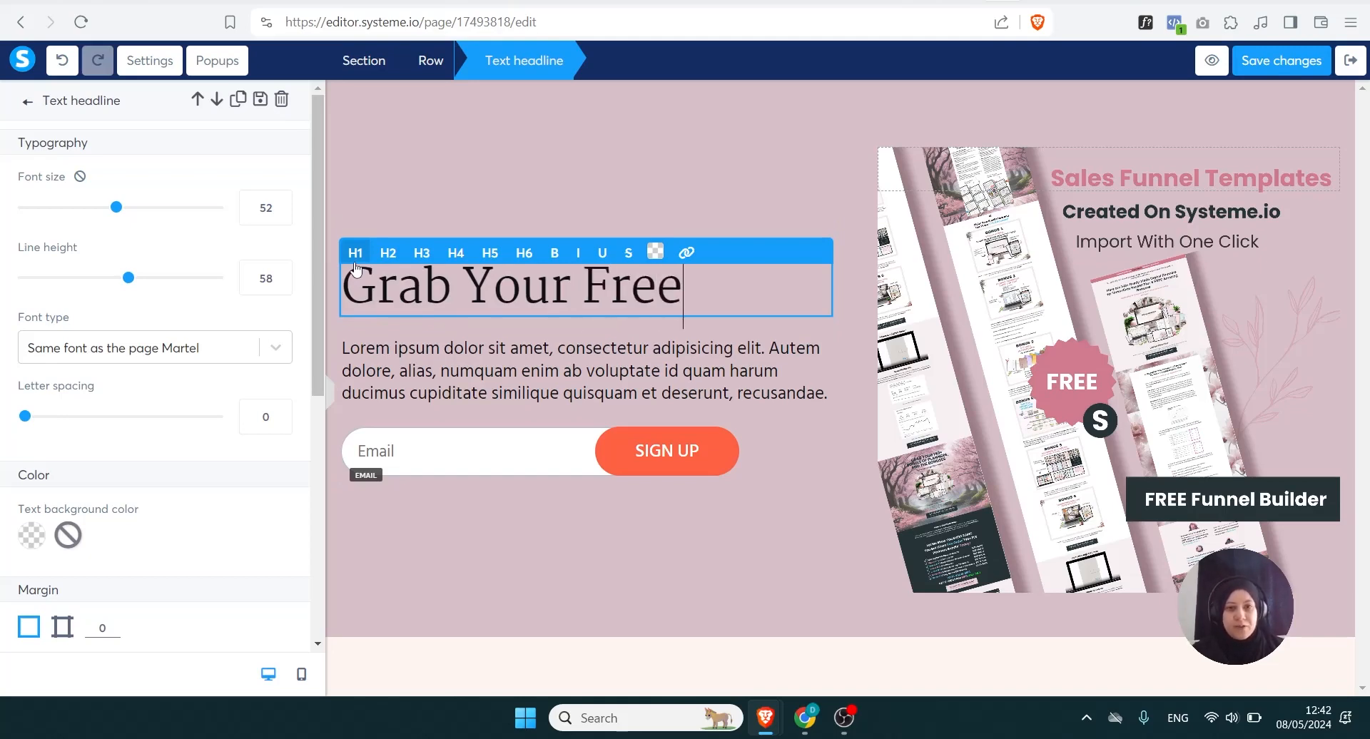
pyautogui.write(' Fu')
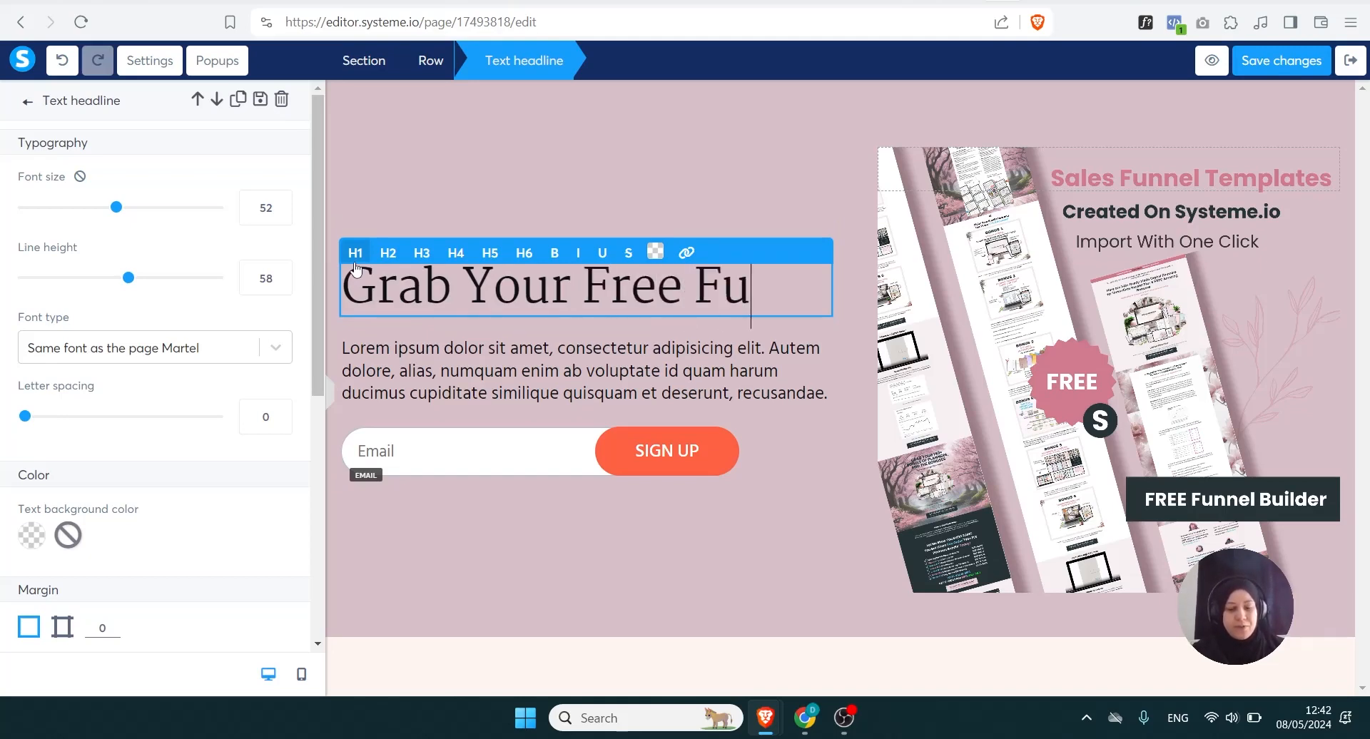
pyautogui.write('nnel Tem')
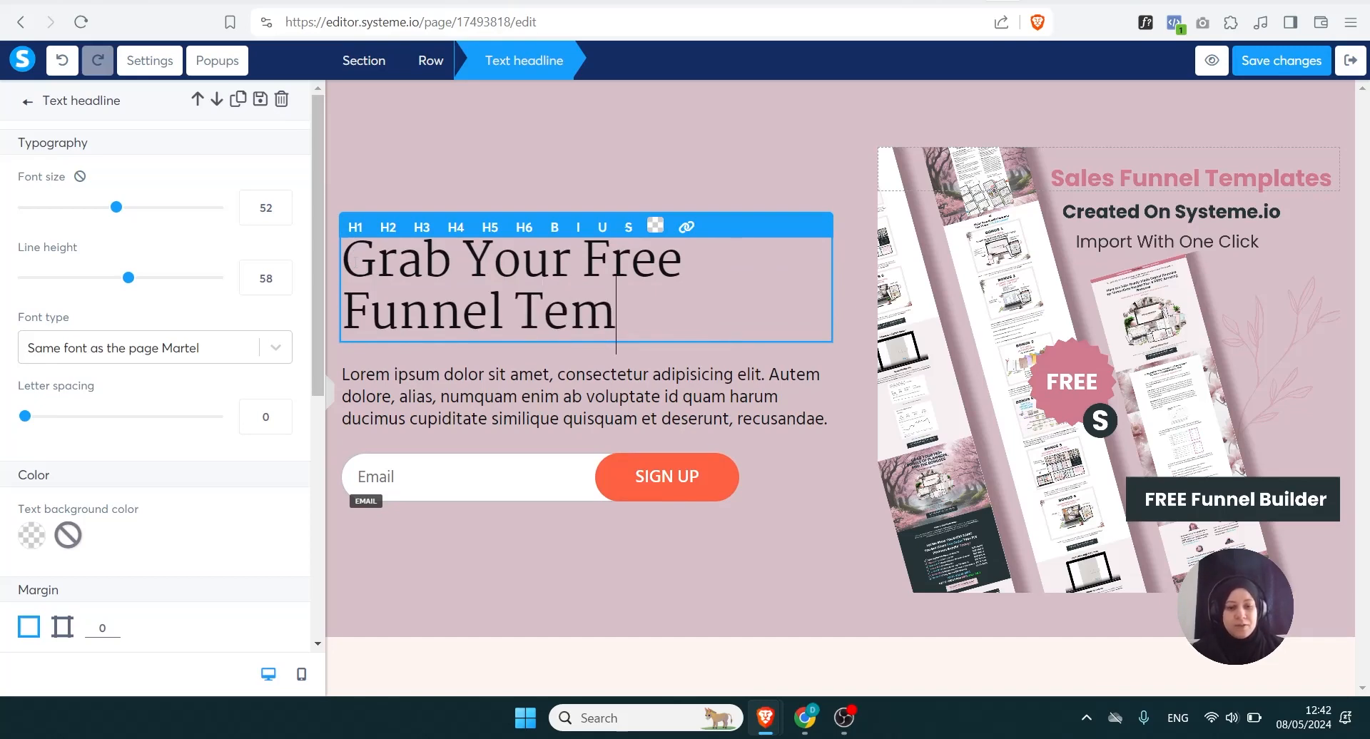
pyautogui.write('plate')
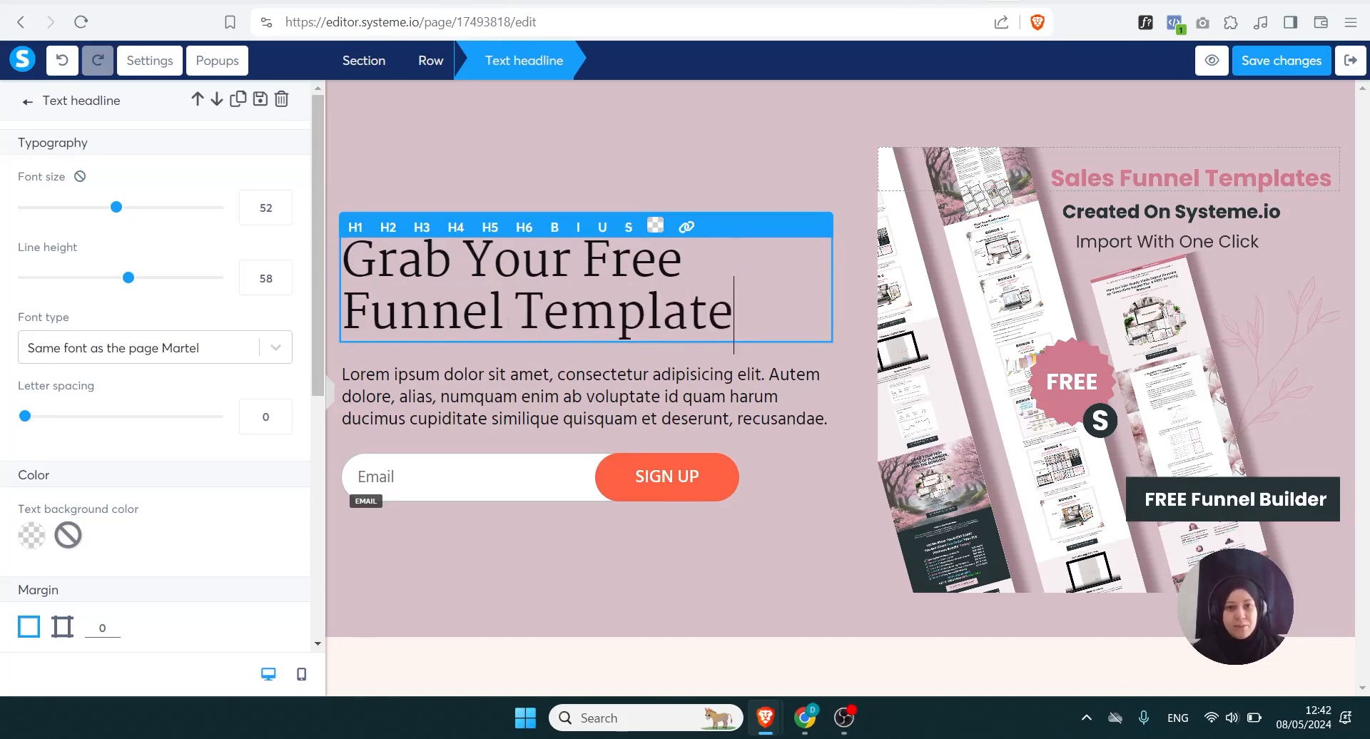
# Step: Change the headline's font to Poppins from Google Fonts
pyautogui.moveTo(735, 328); pyautogui.dragTo(357, 268)
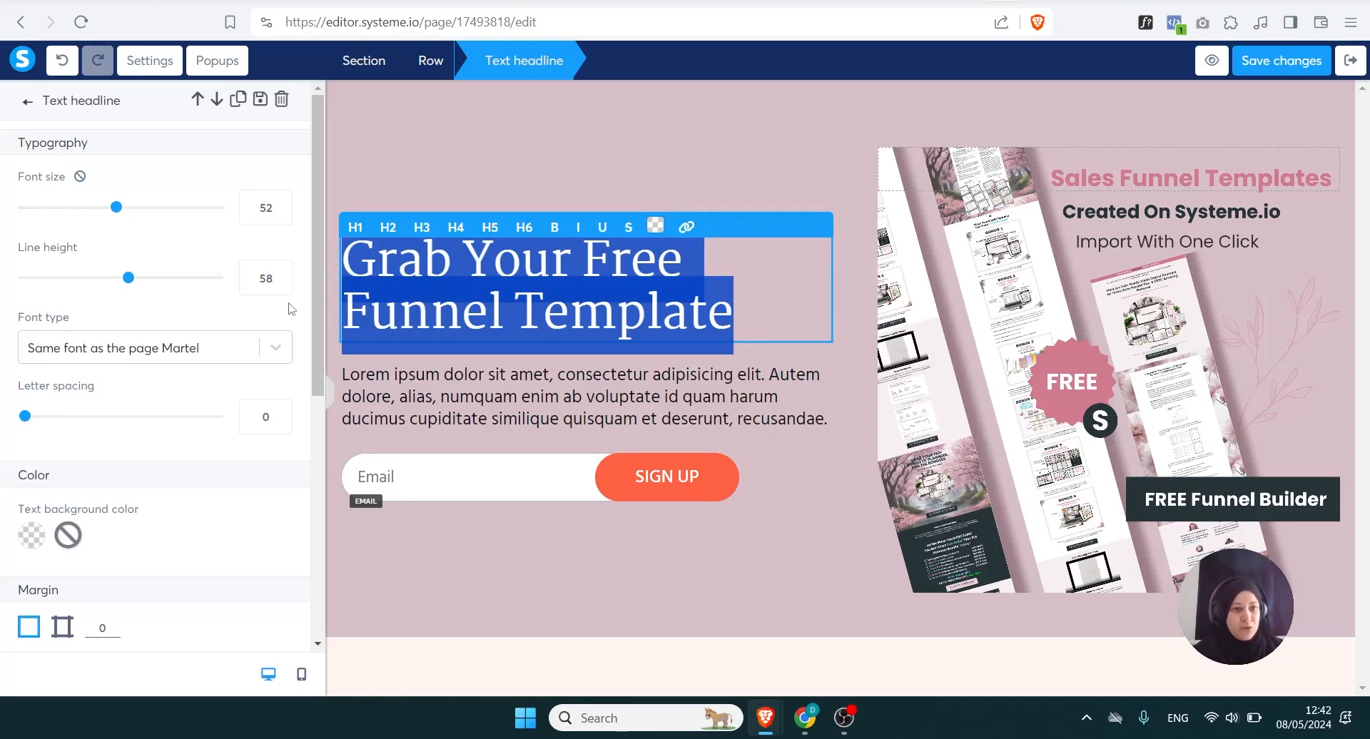
pyautogui.click(279, 352)
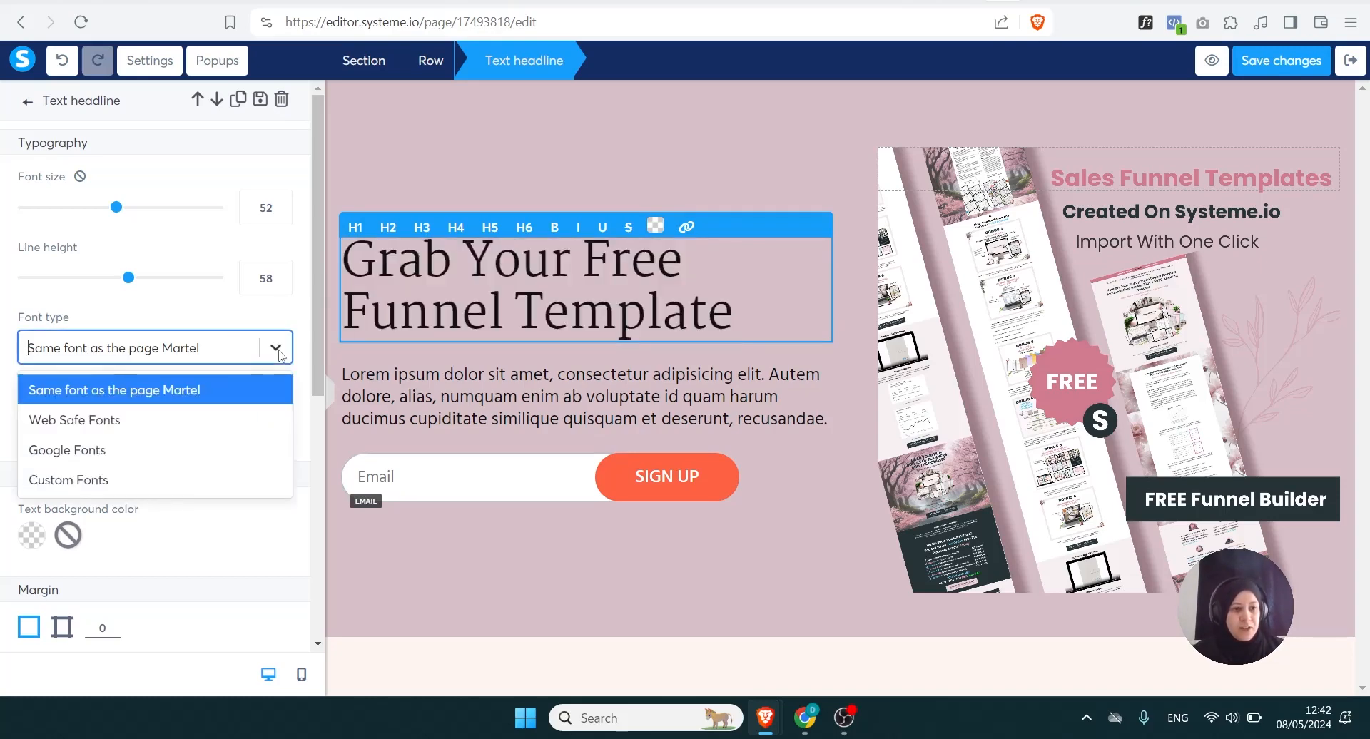
pyautogui.click(217, 449)
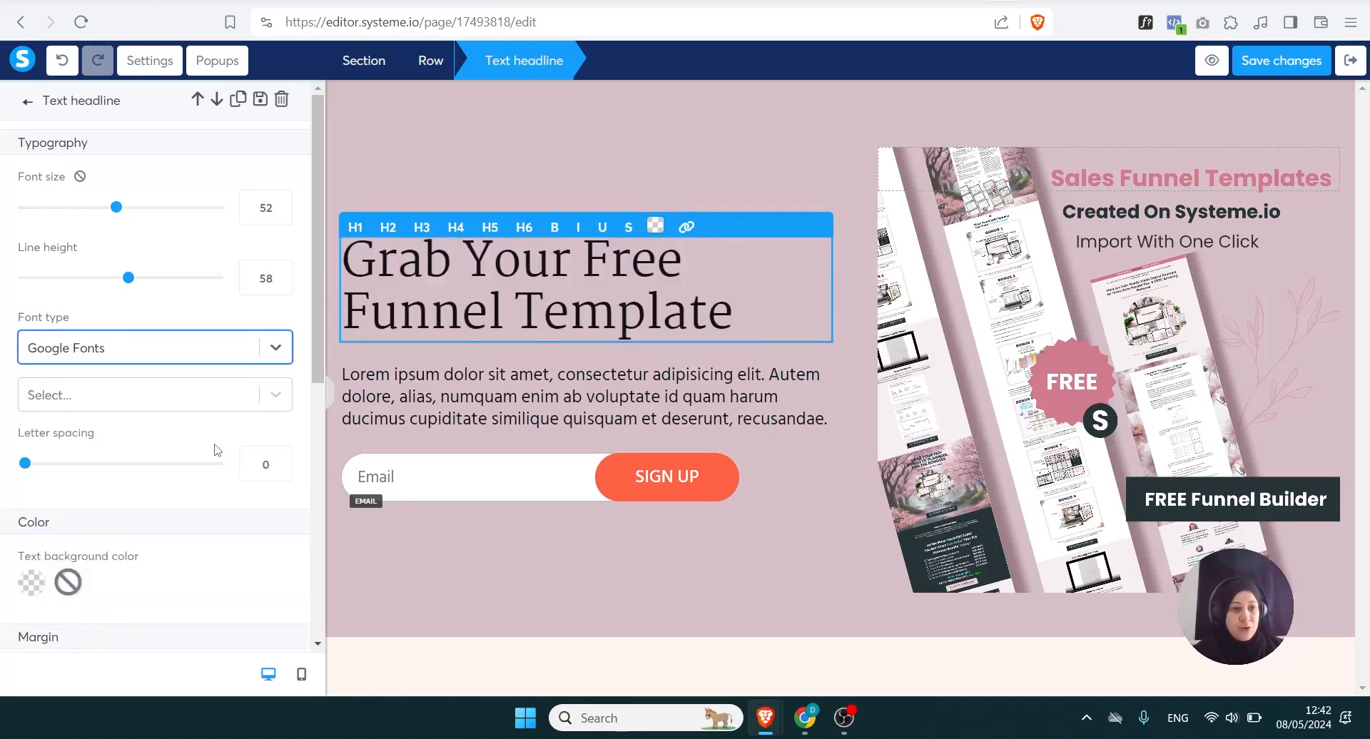
pyautogui.click(270, 404)
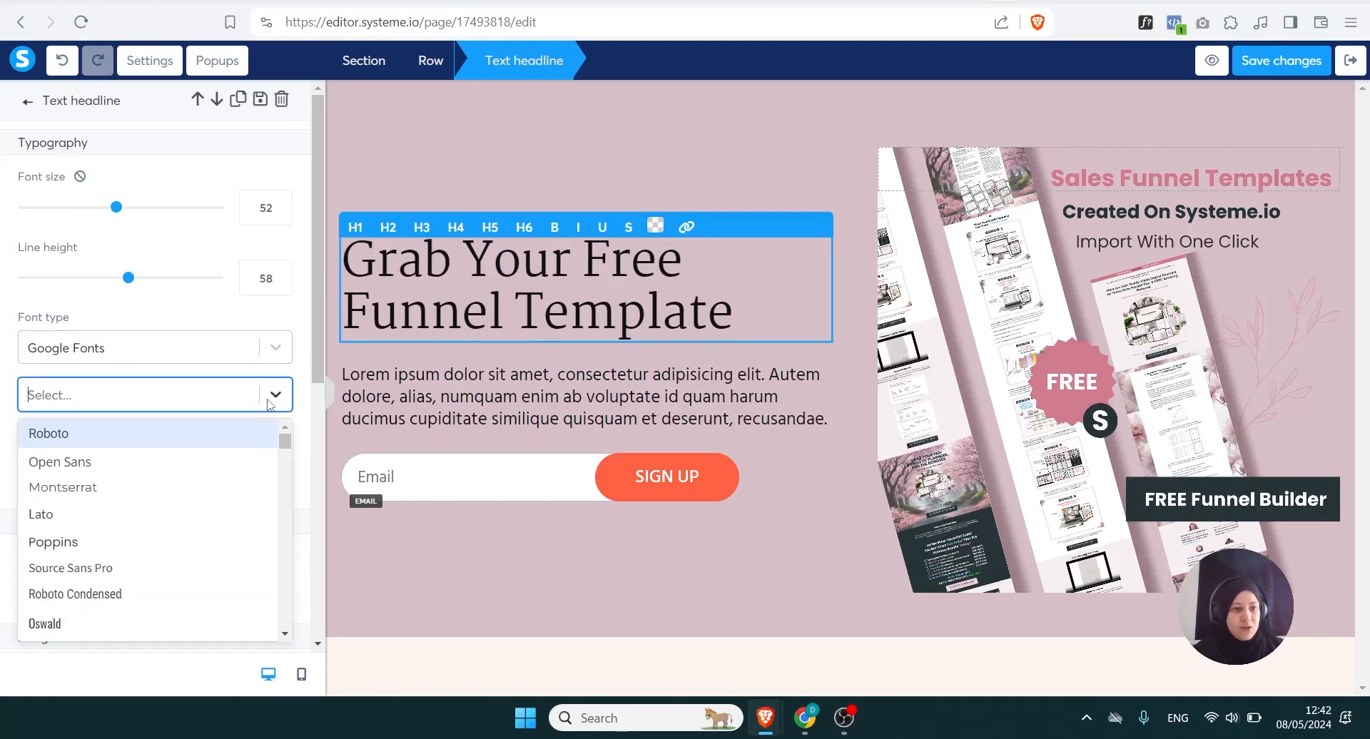
pyautogui.click(153, 550)
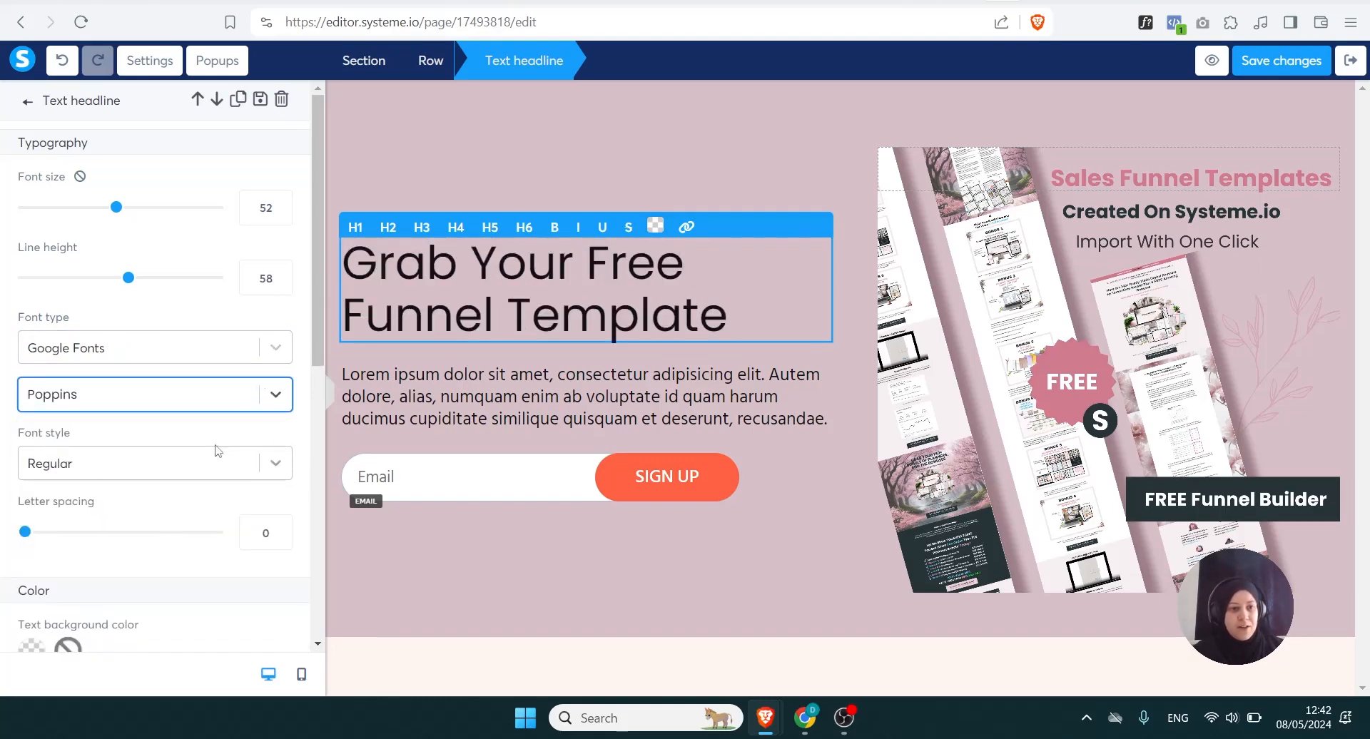
# Step: Try the Bold 700 font style on the headline
pyautogui.click(277, 466)
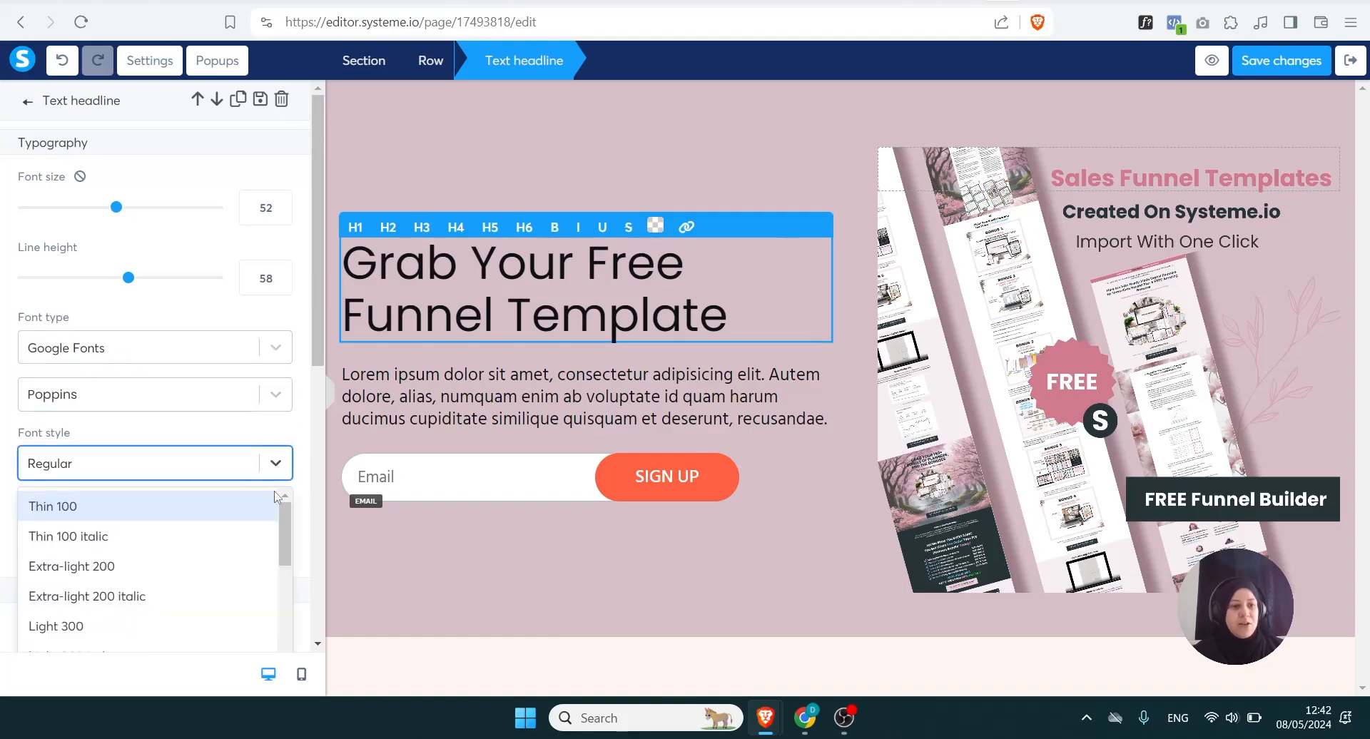
pyautogui.moveTo(281, 533); pyautogui.dragTo(280, 629)
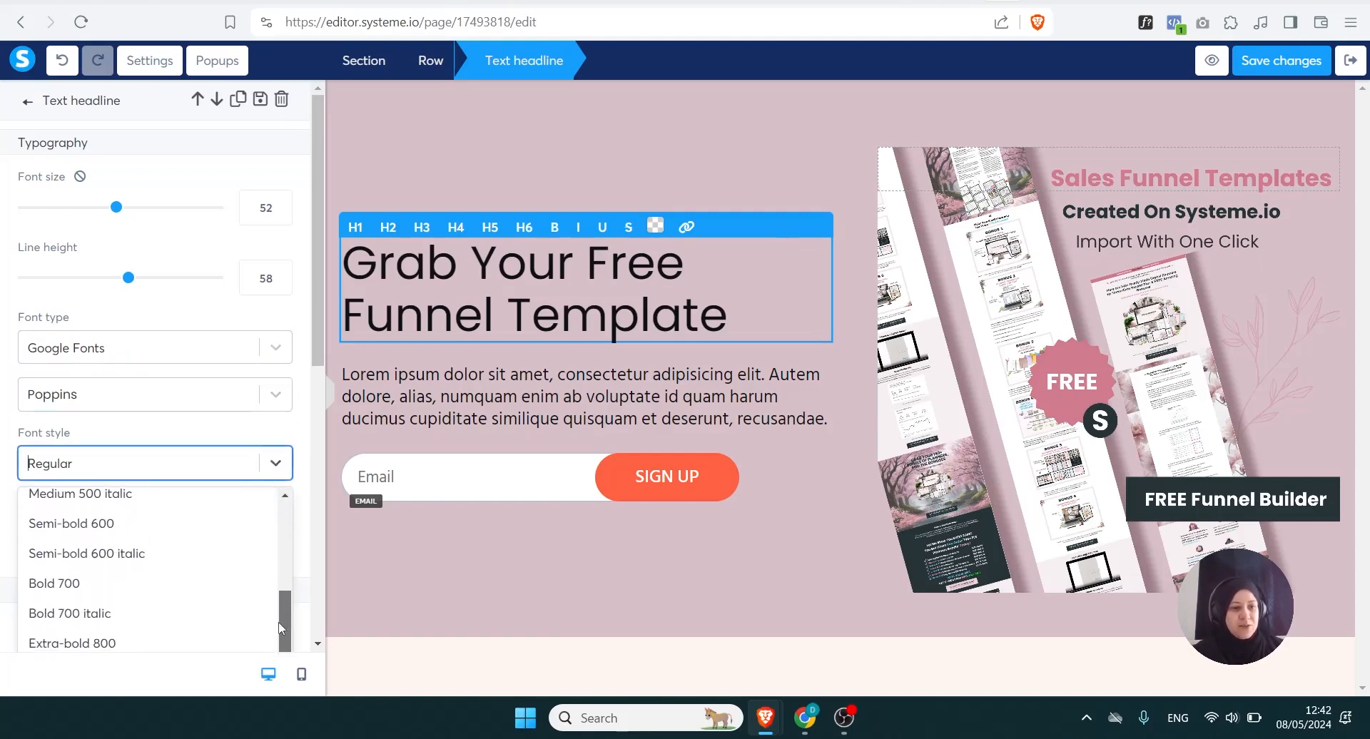
pyautogui.click(243, 589)
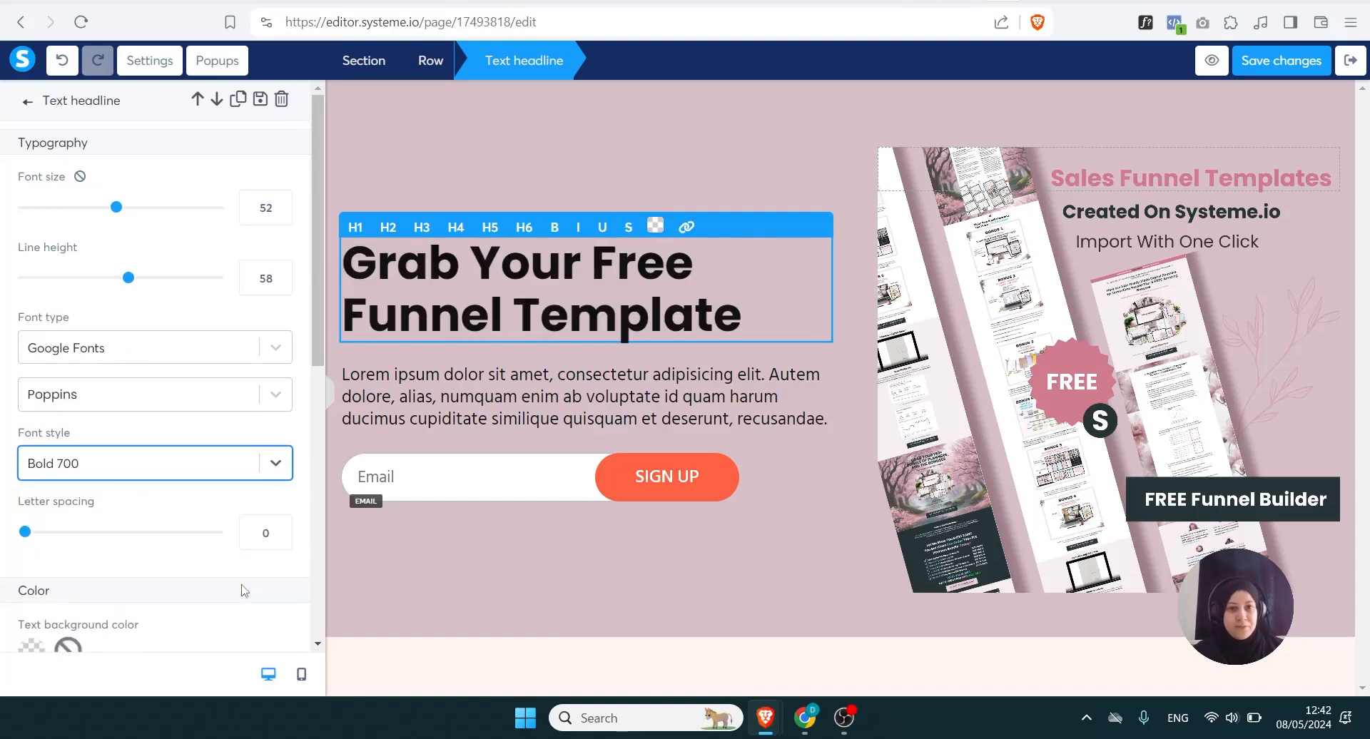
# Step: Set the headline's font style to Semi-bold 600
pyautogui.click(285, 472)
pyautogui.moveTo(284, 547); pyautogui.dragTo(282, 611)
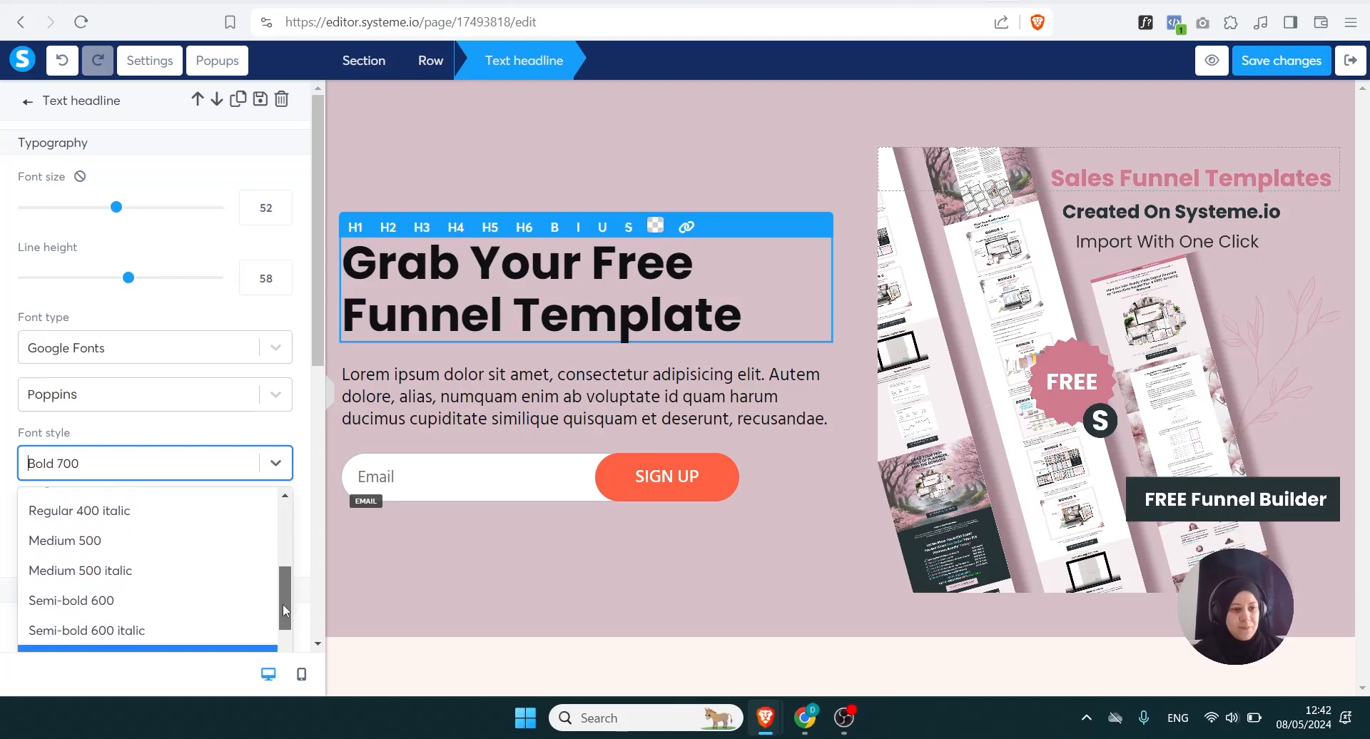
pyautogui.click(229, 600)
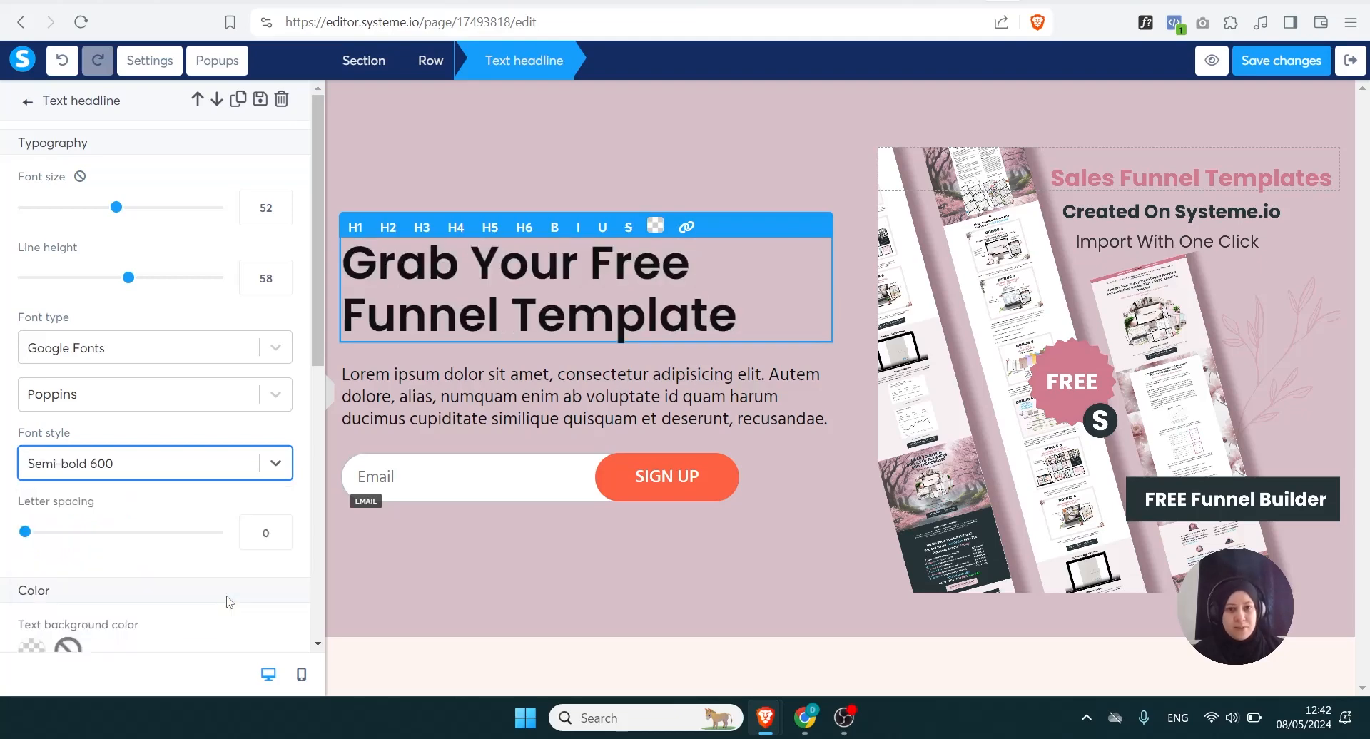
pyautogui.click(750, 184)
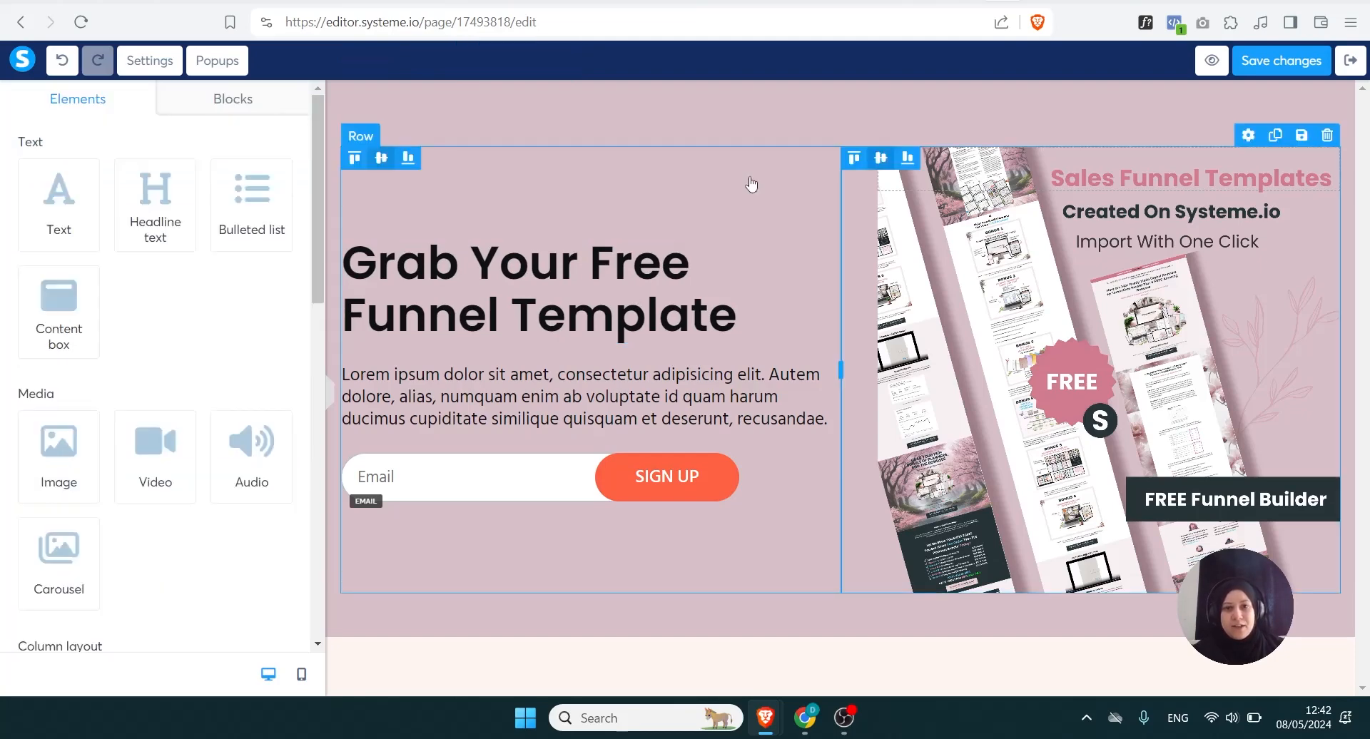
# Step: Switch to Canva and copy the hex code of the Sales Funnel Templates title's text colour
pyautogui.moveTo(805, 716)
pyautogui.click(836, 651)
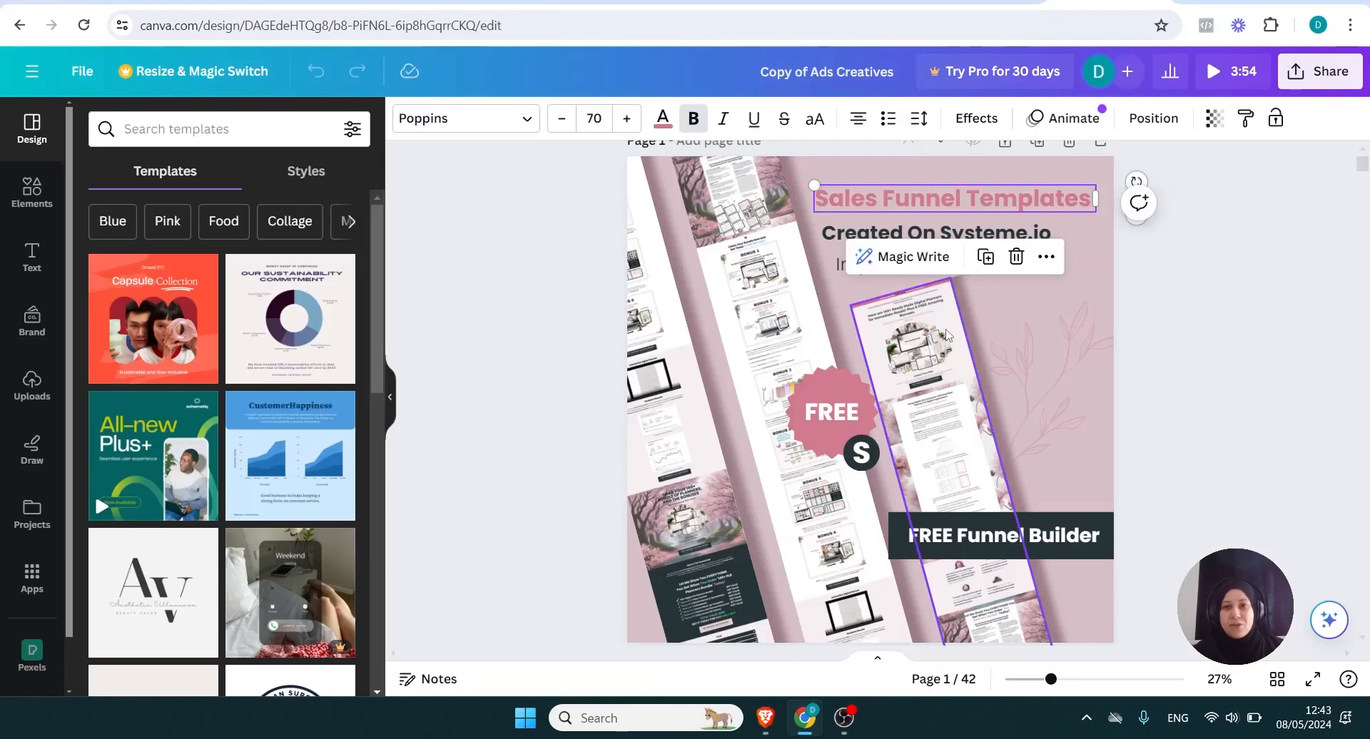
pyautogui.doubleClick(940, 203)
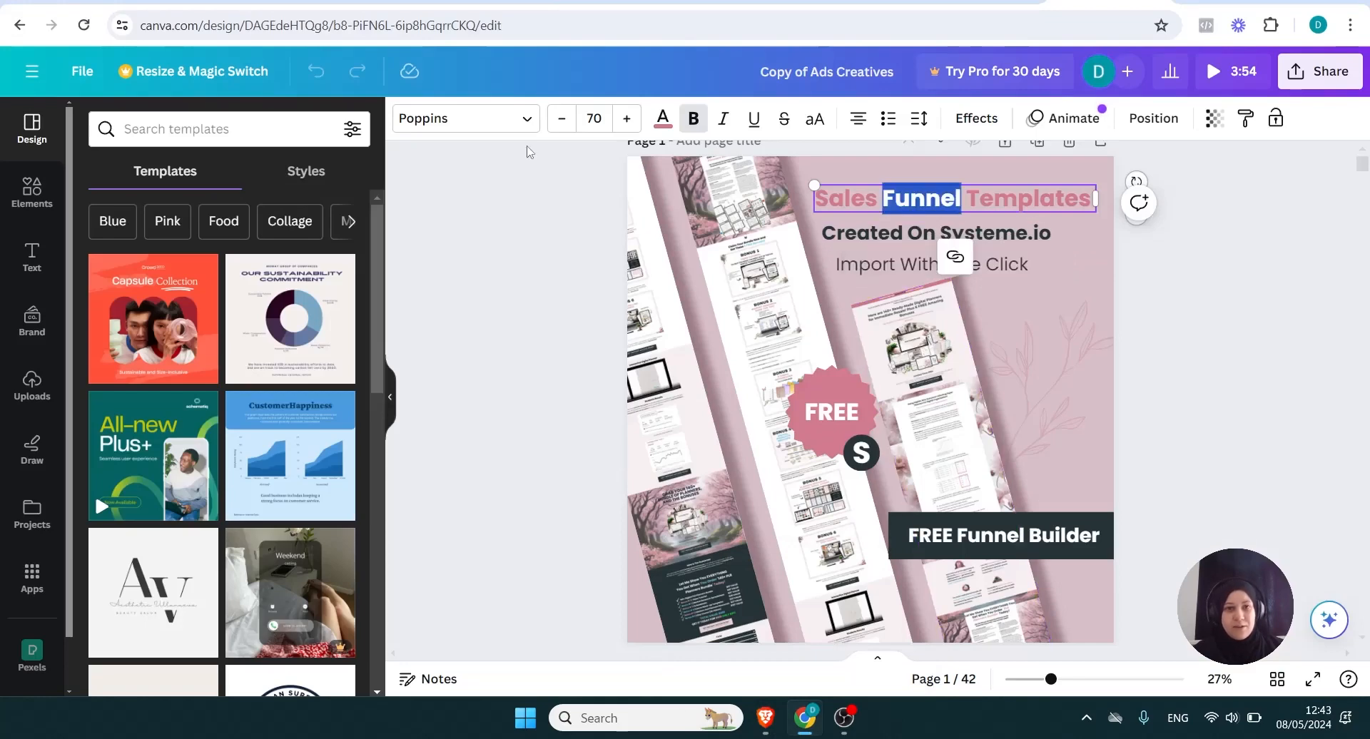
pyautogui.click(662, 127)
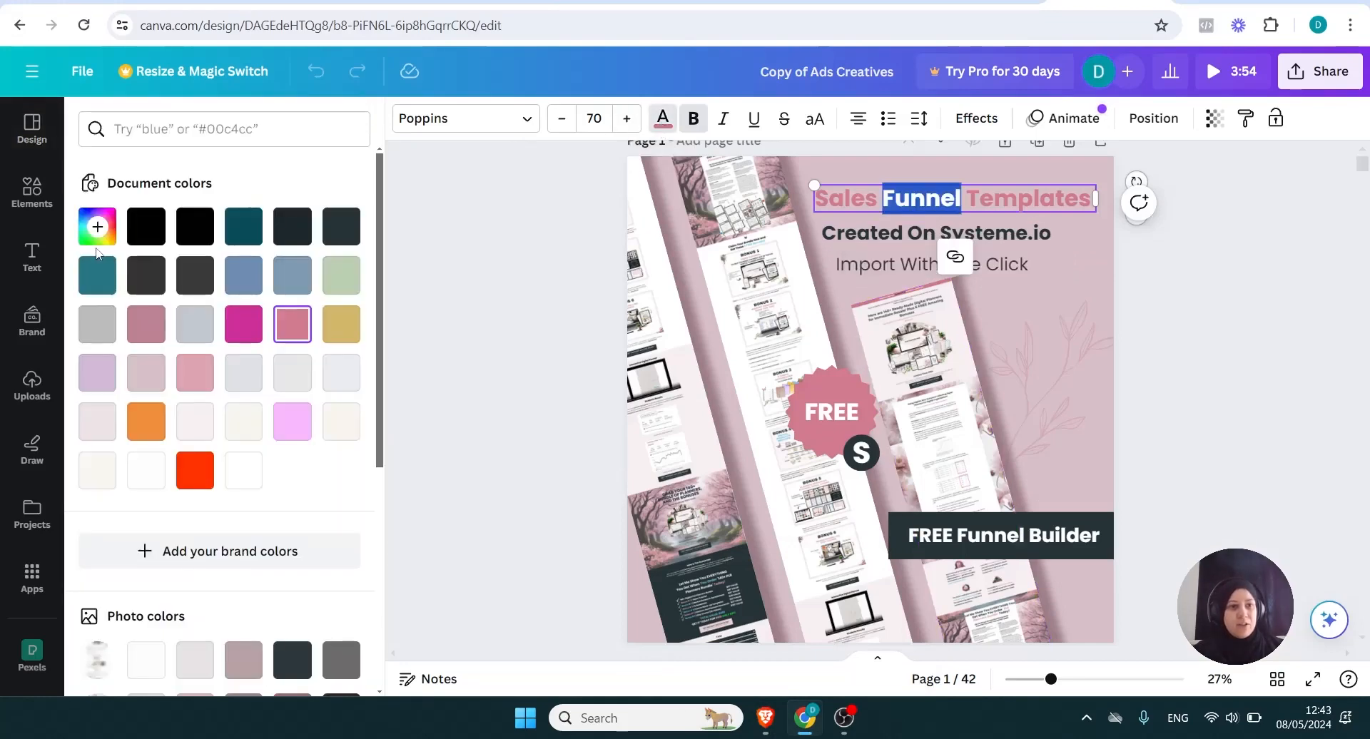
pyautogui.click(97, 227)
pyautogui.rightClick(157, 405)
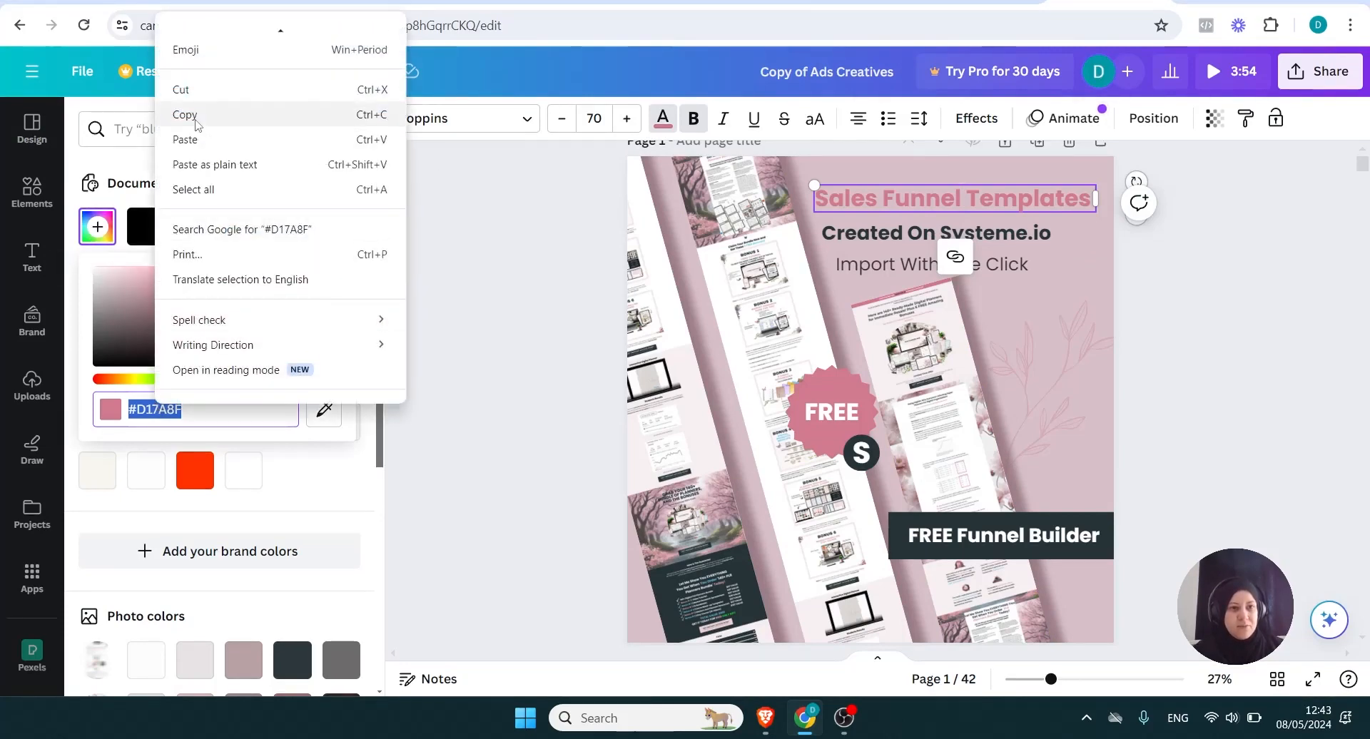
pyautogui.click(196, 116)
# Step: Return to the systeme.io editor and set the whole headline's text colour to #D17A8F
pyautogui.moveTo(805, 717)
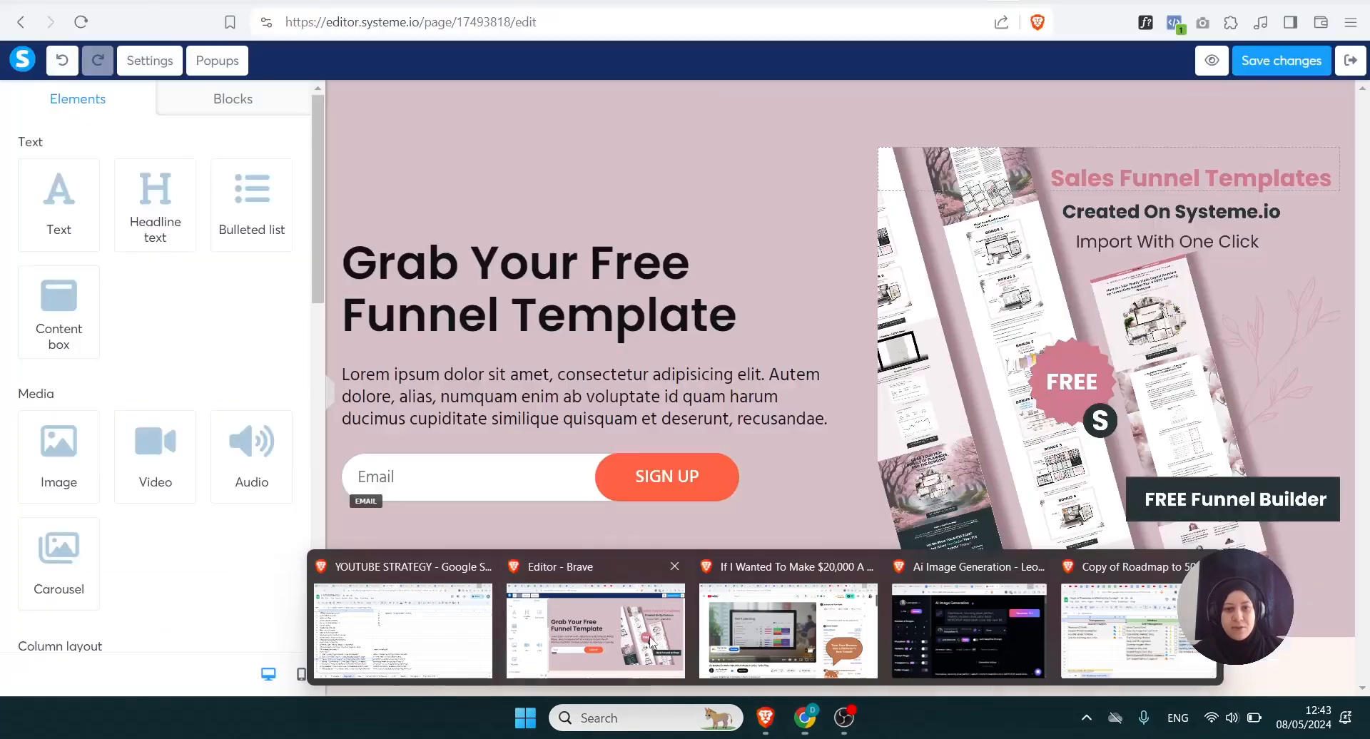
pyautogui.click(619, 628)
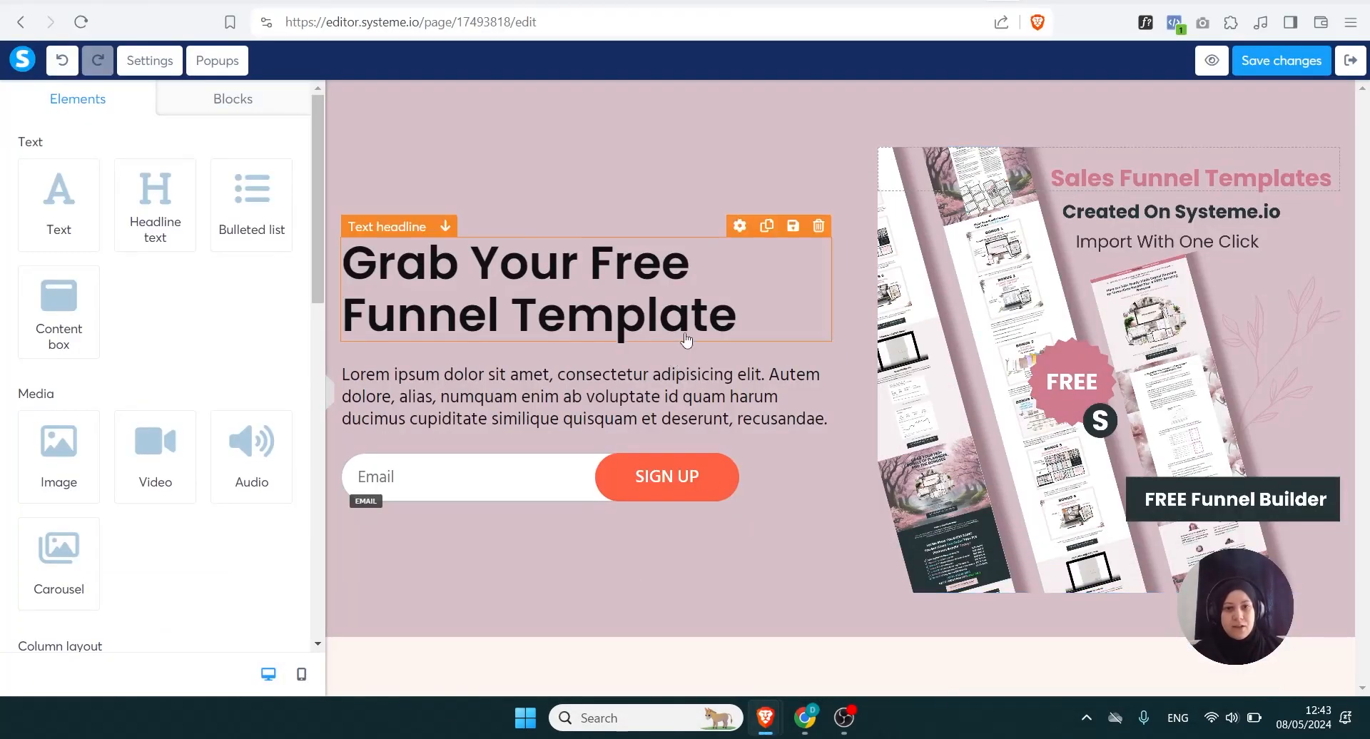
pyautogui.tripleClick(734, 328)
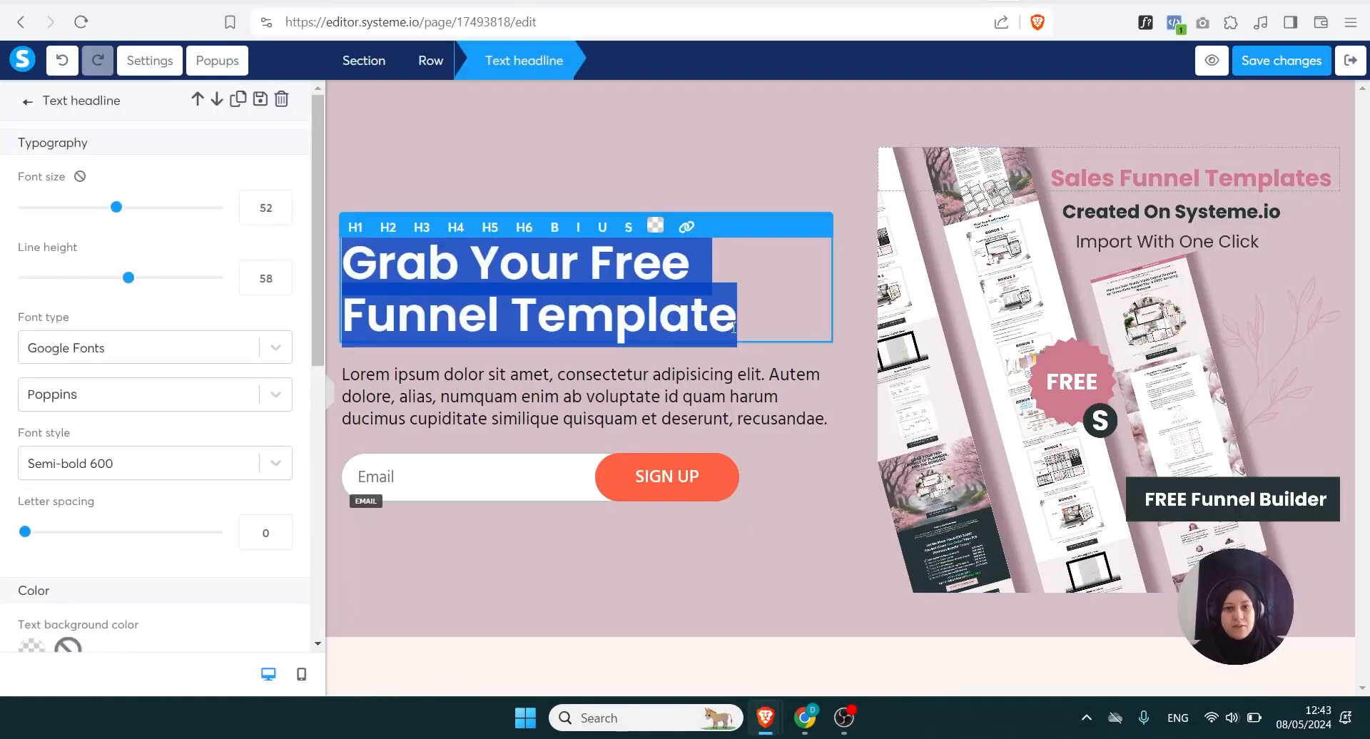
pyautogui.click(655, 227)
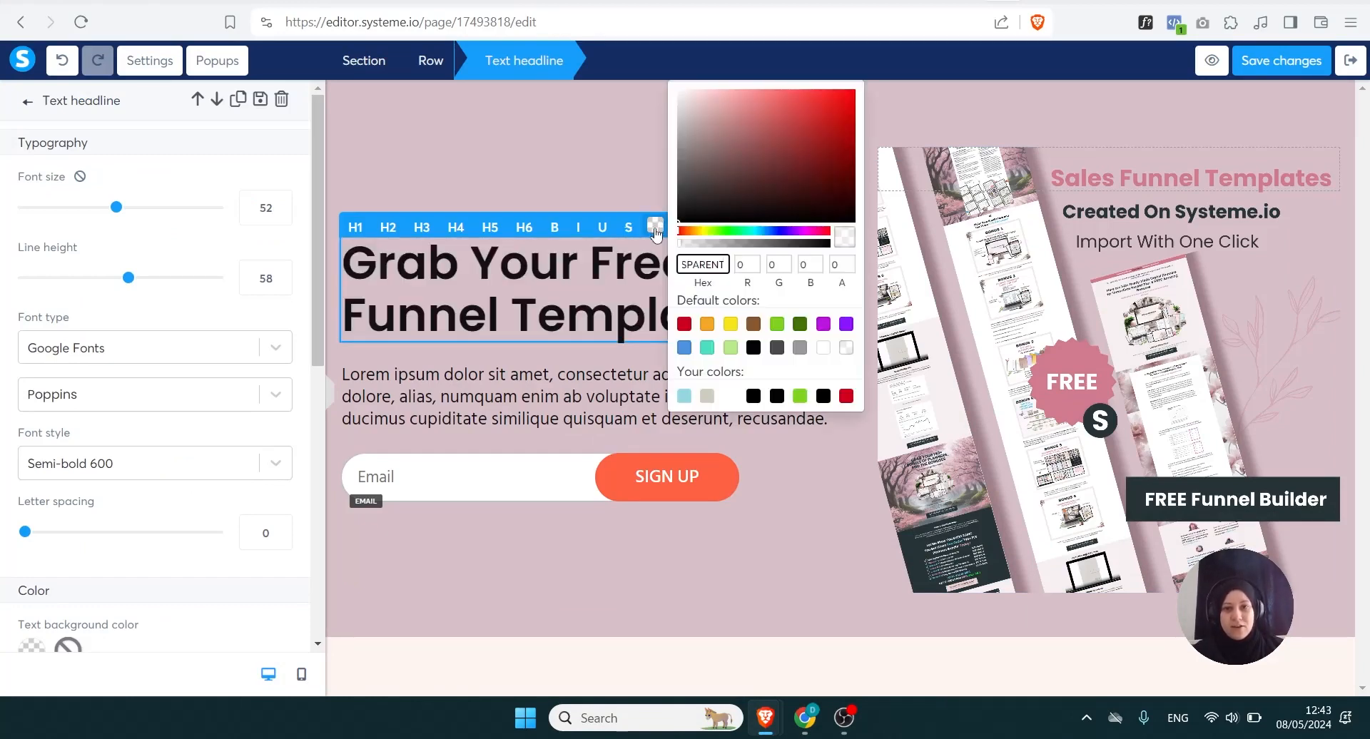
pyautogui.moveTo(725, 266); pyautogui.dragTo(680, 265)
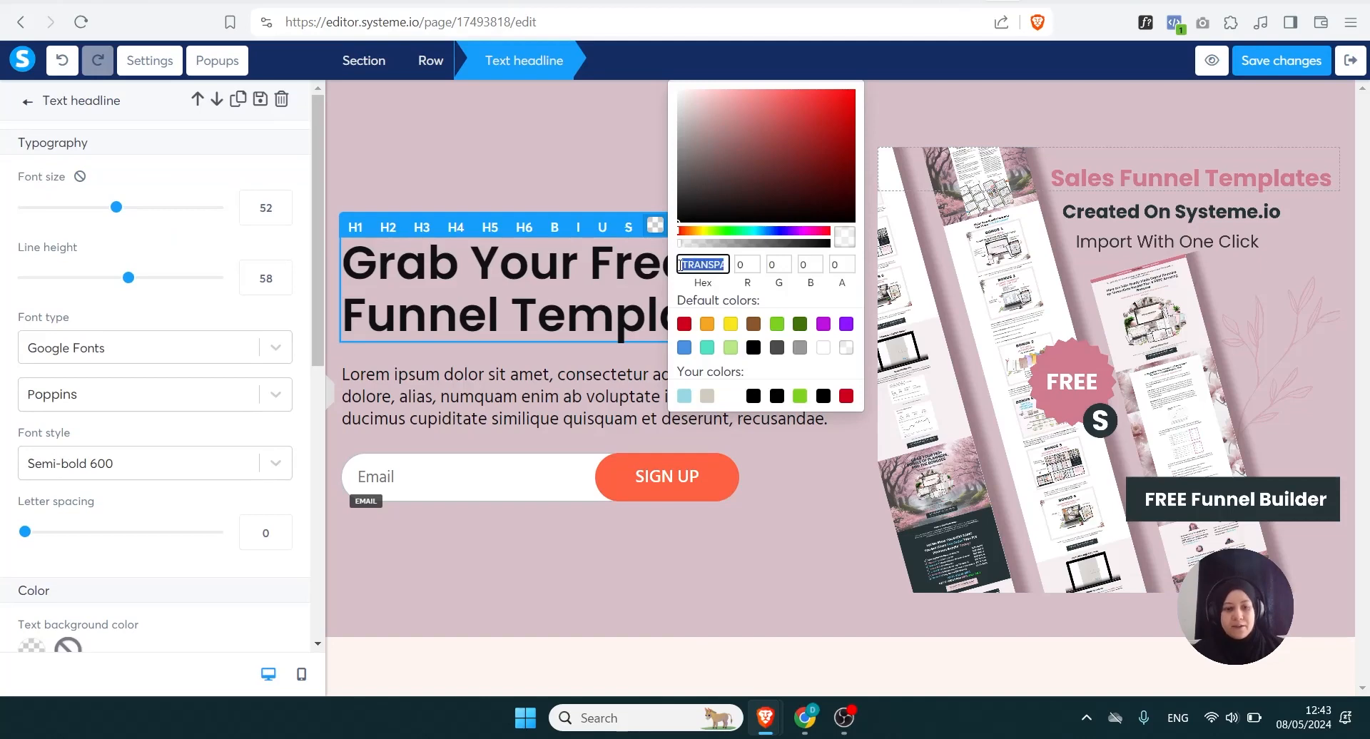
pyautogui.hotkey('ctrl', 'v')
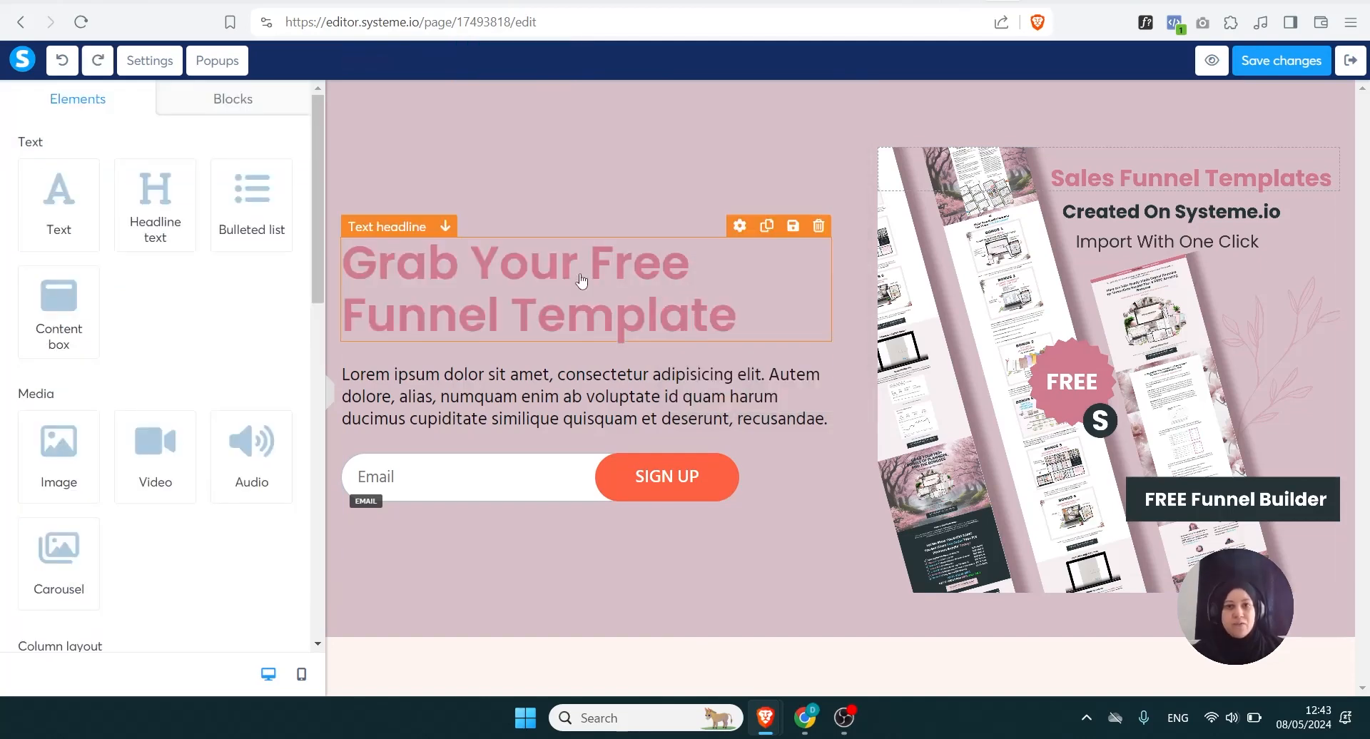
pyautogui.click(629, 300)
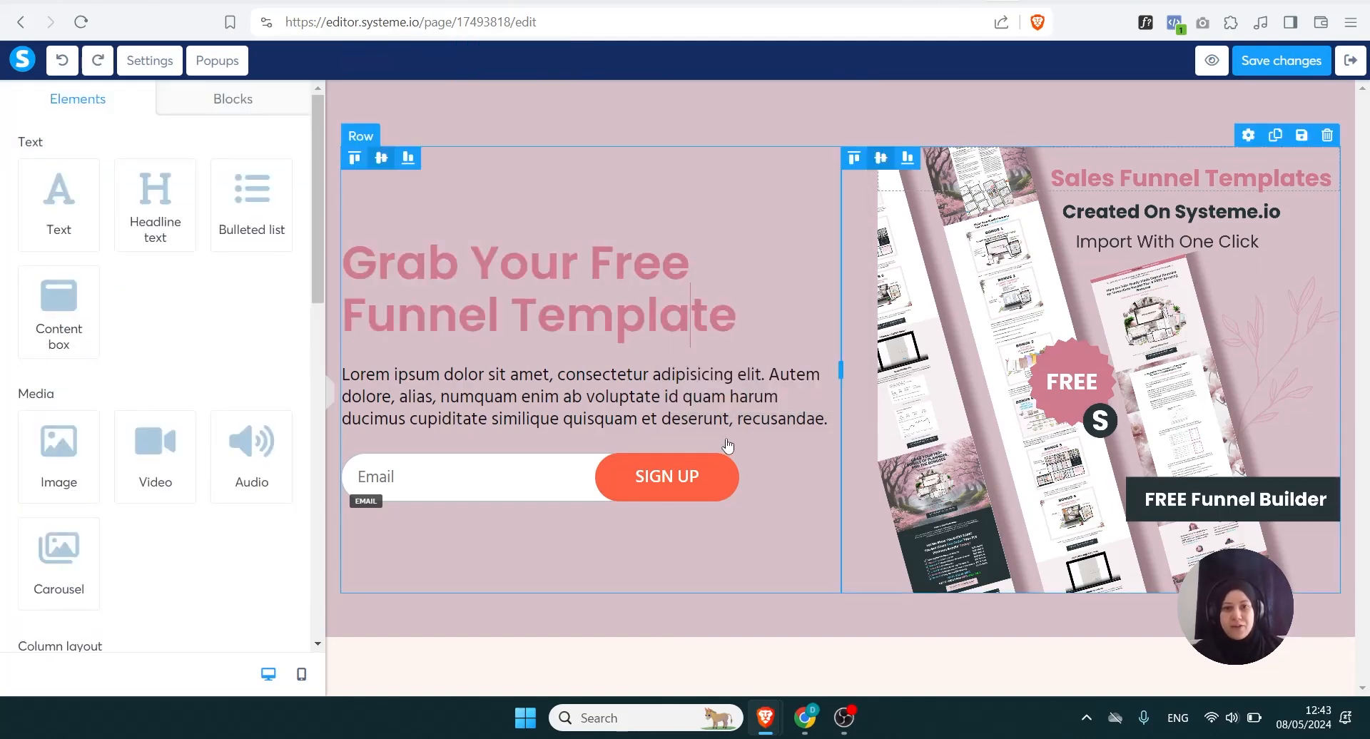
# Step: Replace the placeholder paragraph under the headline with "Where should I send you your funnel template?"
pyautogui.click(687, 422)
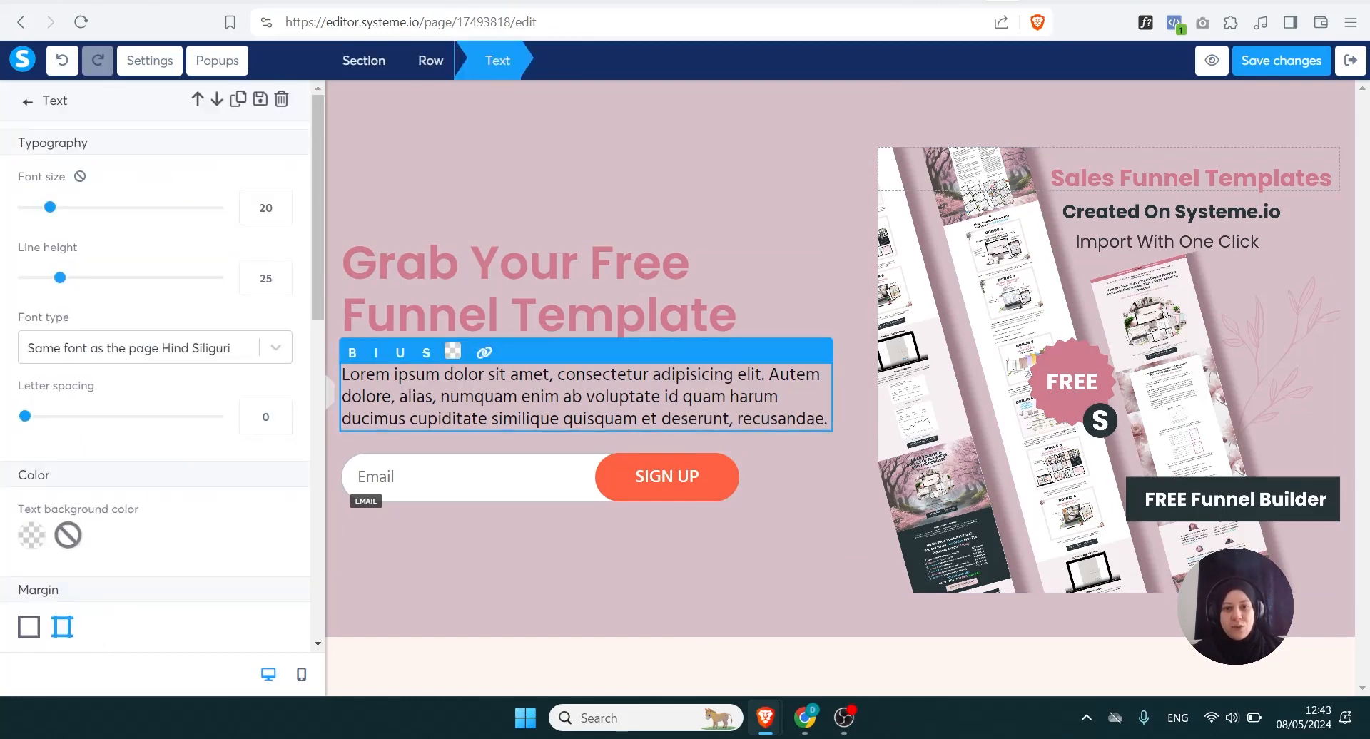
pyautogui.moveTo(828, 421); pyautogui.dragTo(343, 378)
pyautogui.press('BackSpace')
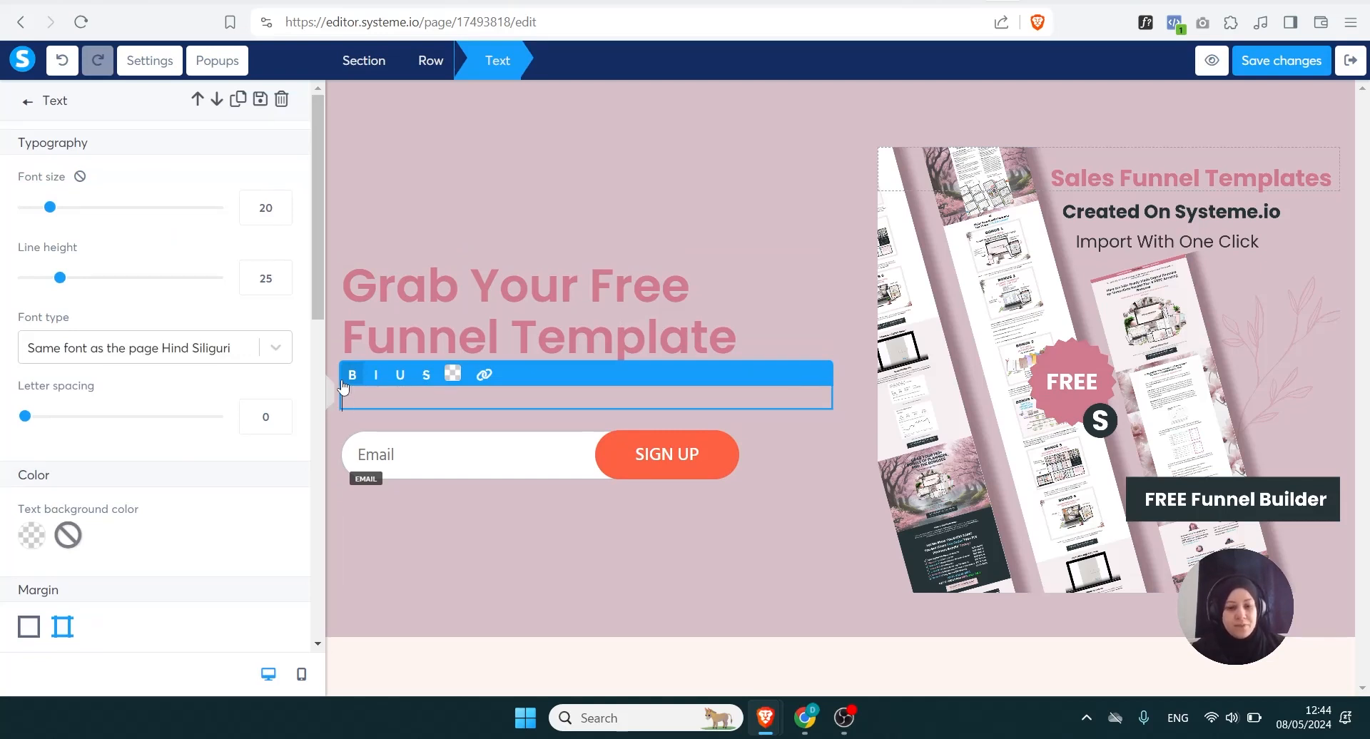
pyautogui.write('Where s')
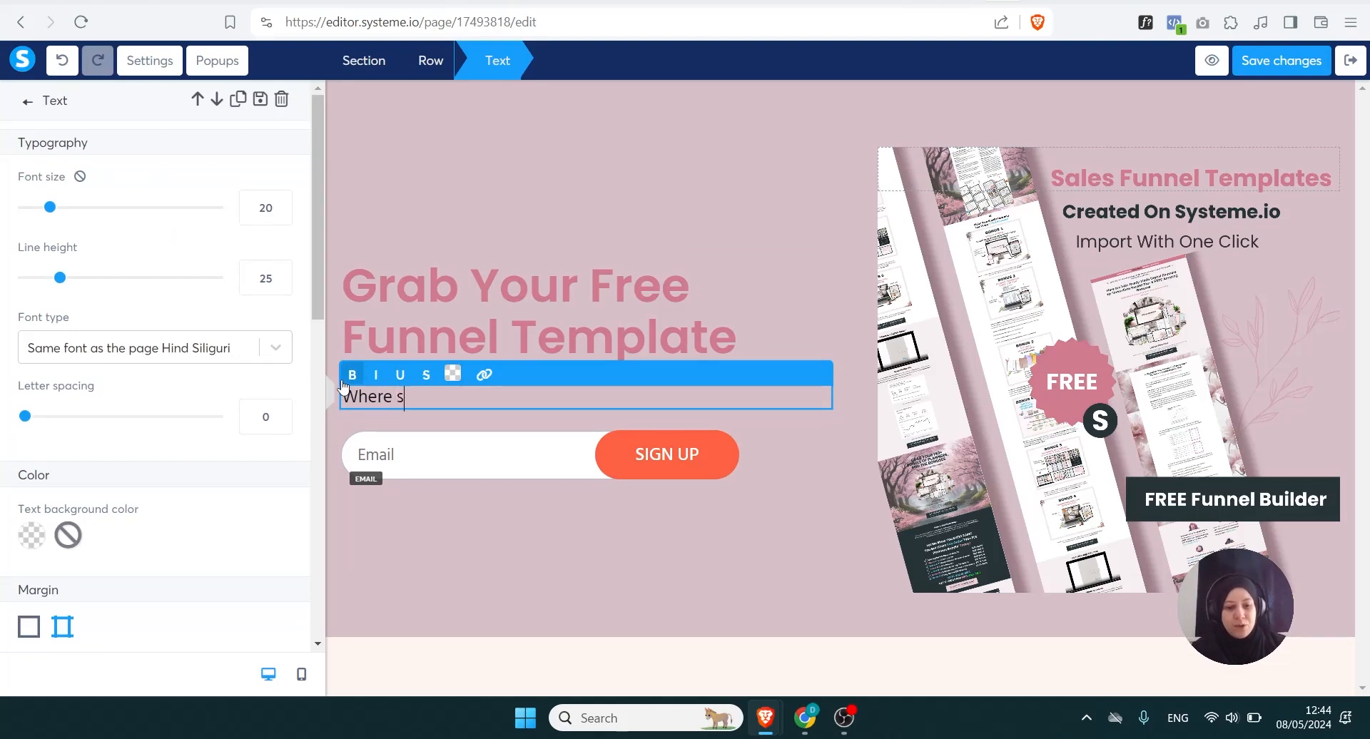
pyautogui.write('hould')
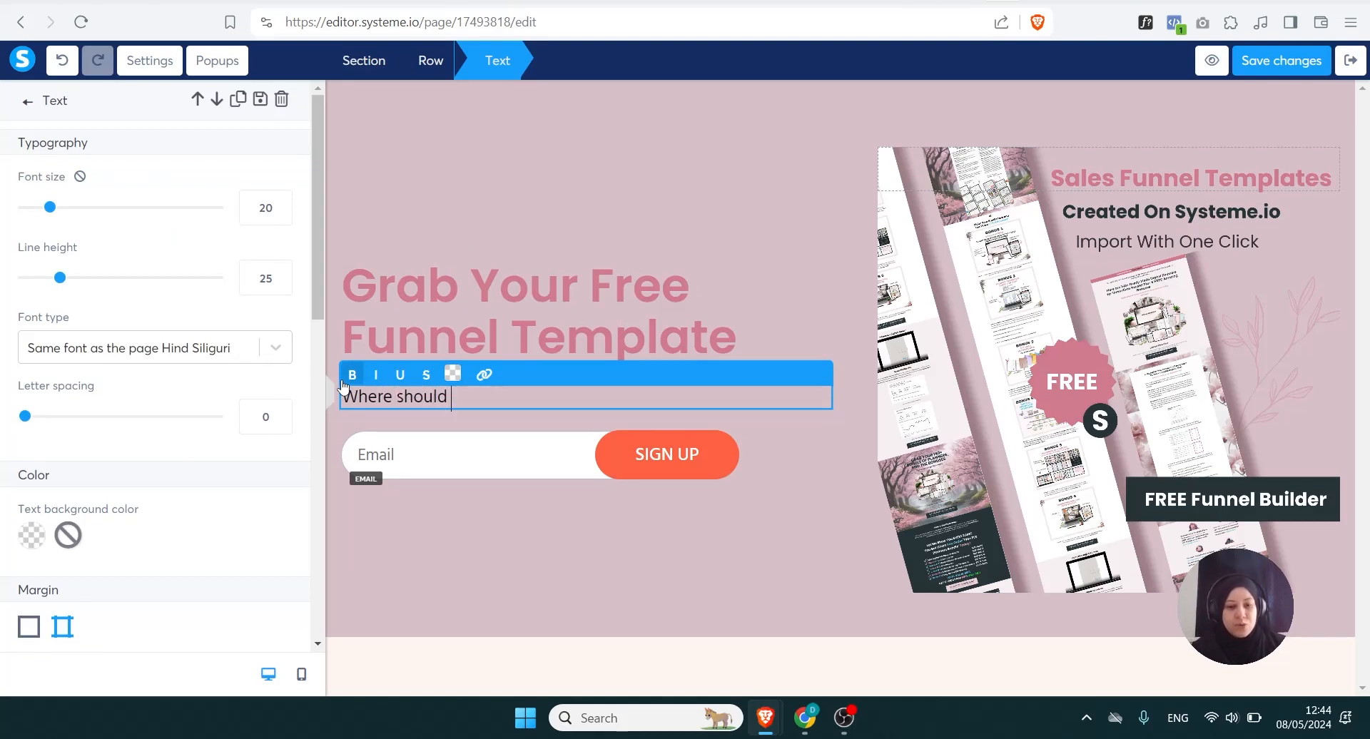
pyautogui.write(' I send ')
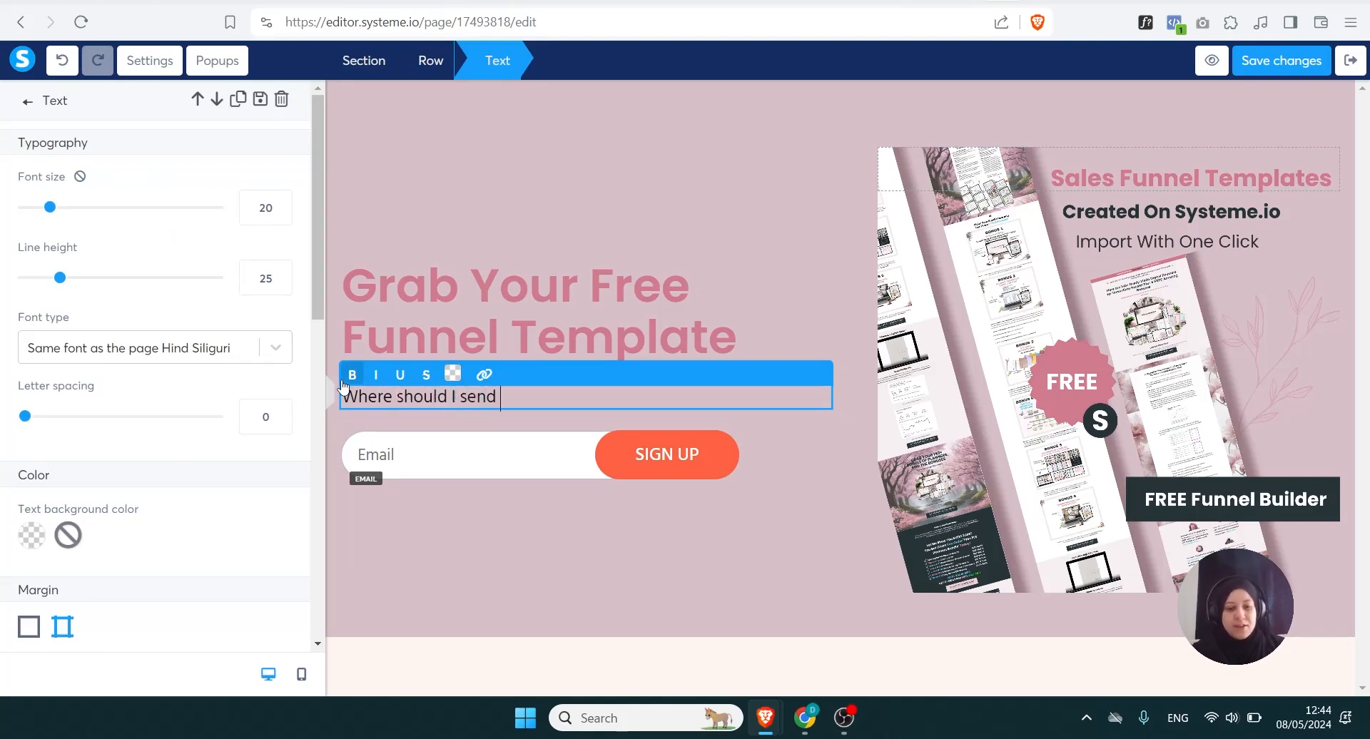
pyautogui.write('you y')
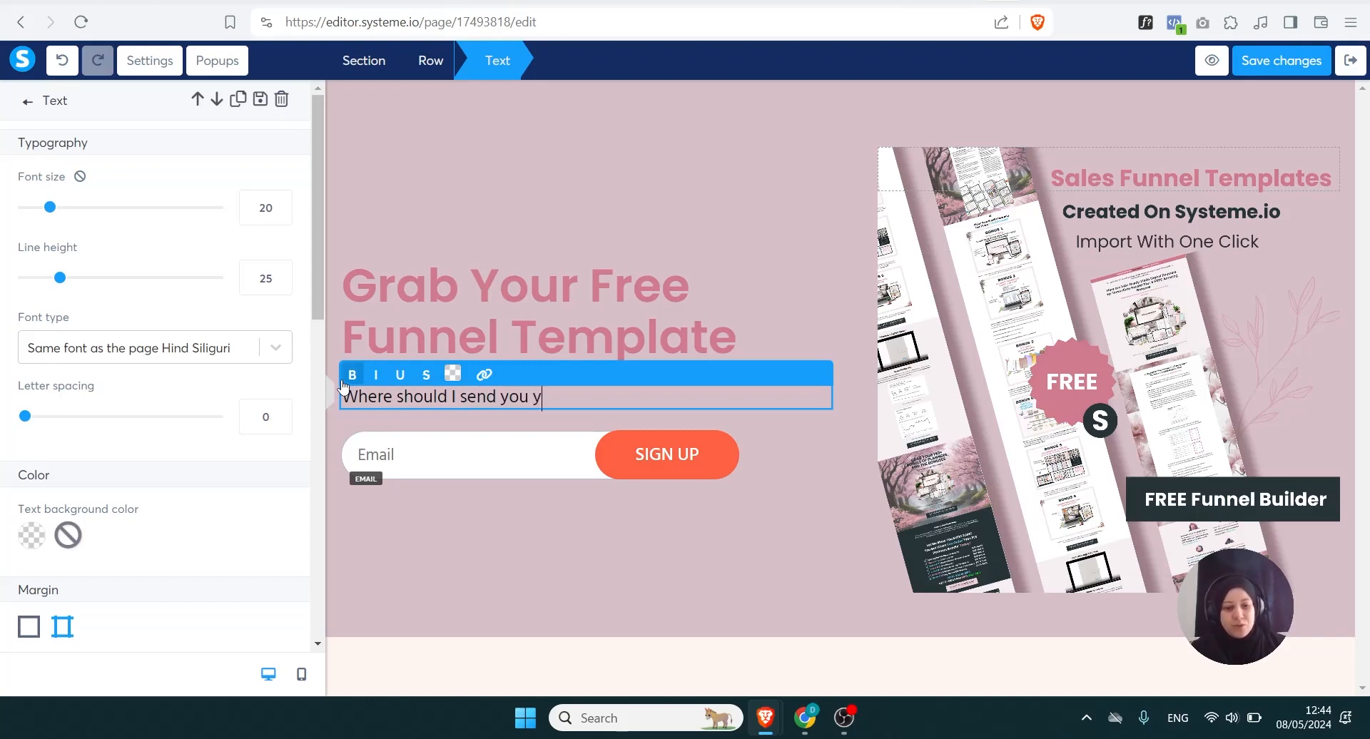
pyautogui.write('our f')
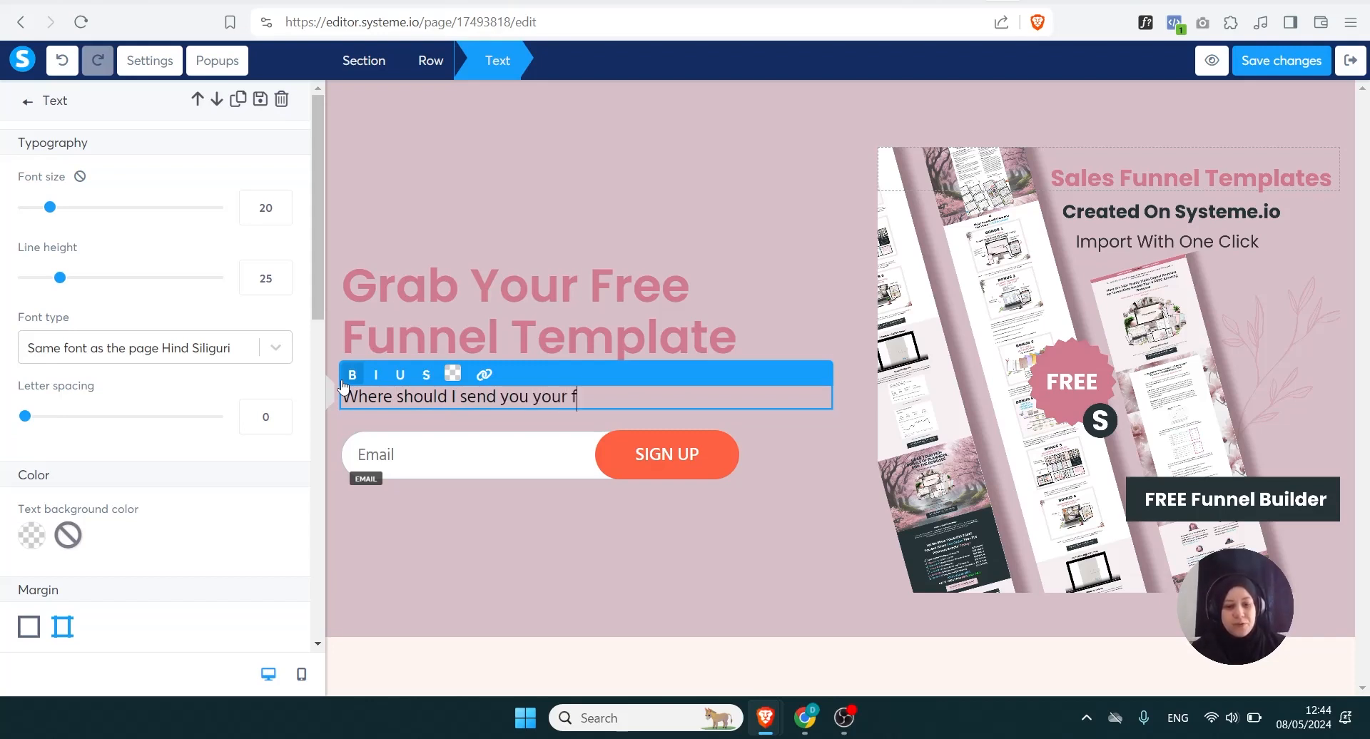
pyautogui.write('unnel template')
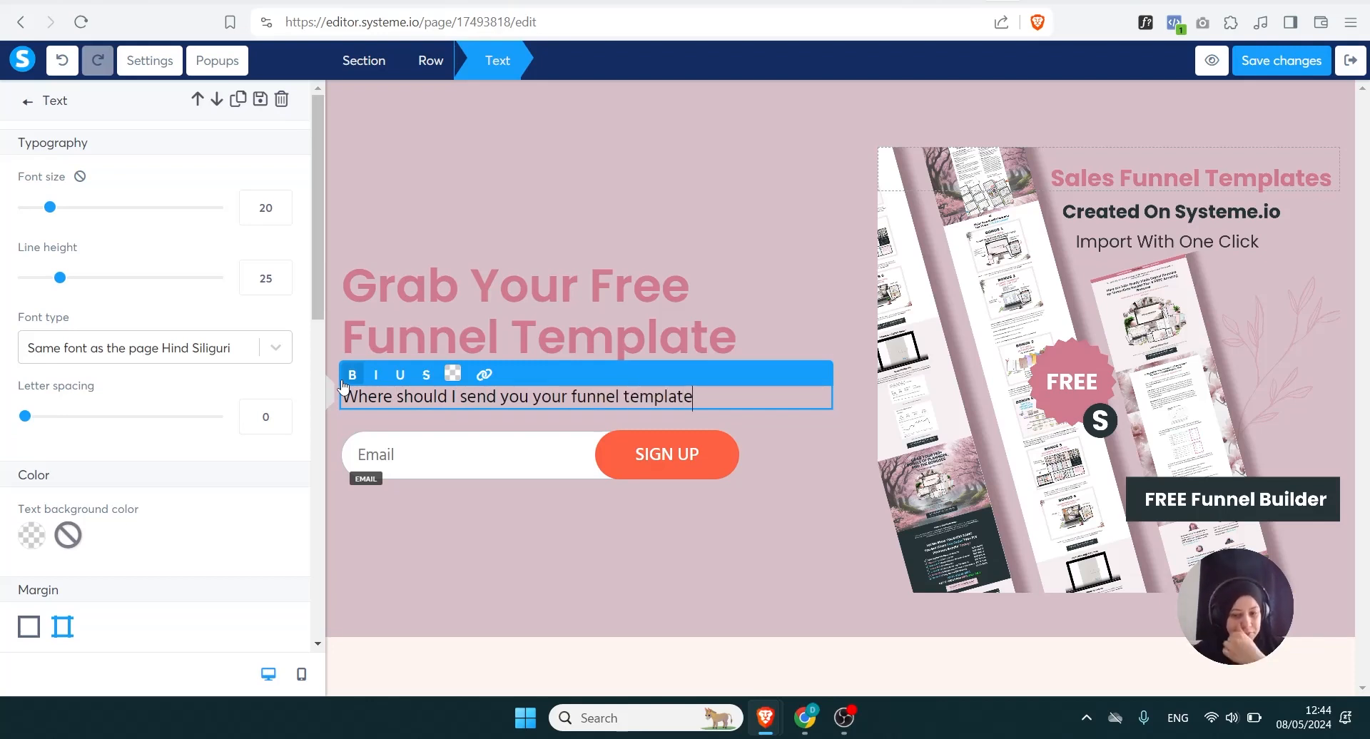
pyautogui.write('?')
# Step: Set the font of the line below the headline to the Google font Poppins
pyautogui.moveTo(702, 396); pyautogui.dragTo(348, 397)
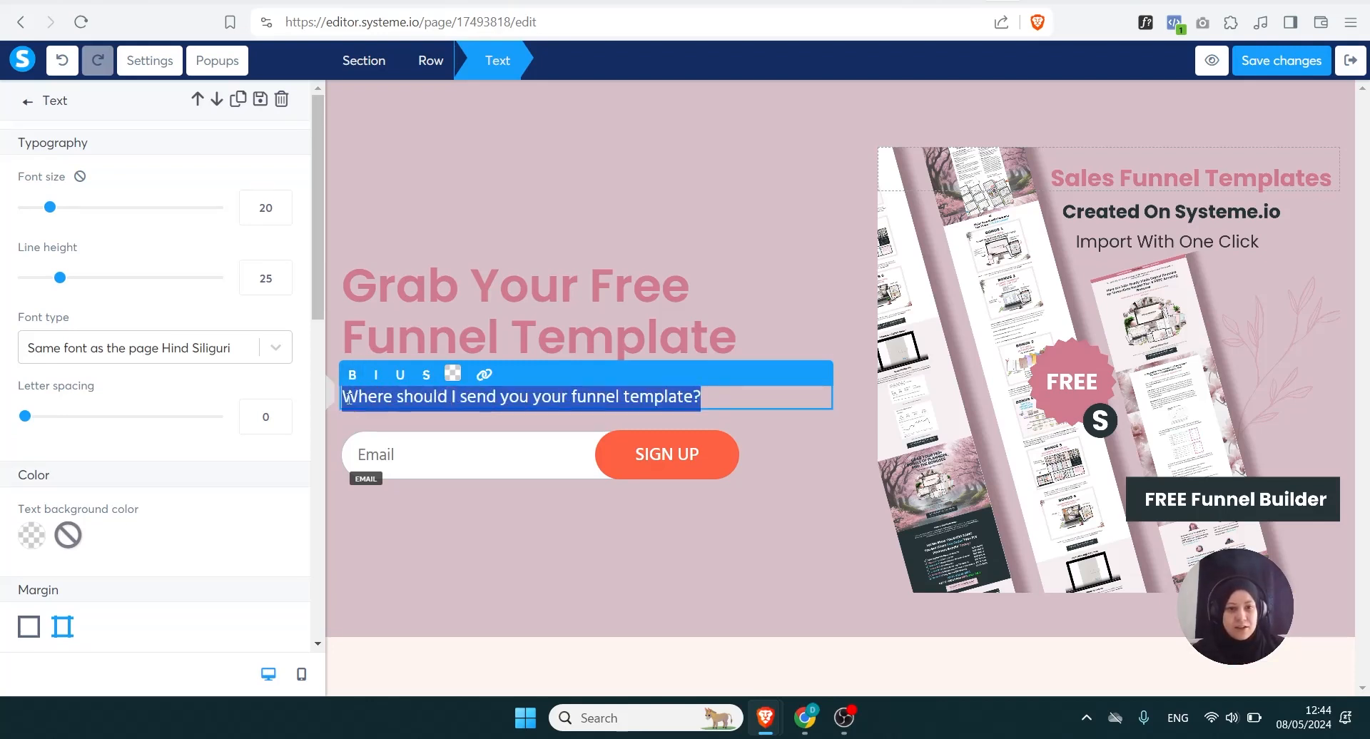
pyautogui.click(272, 347)
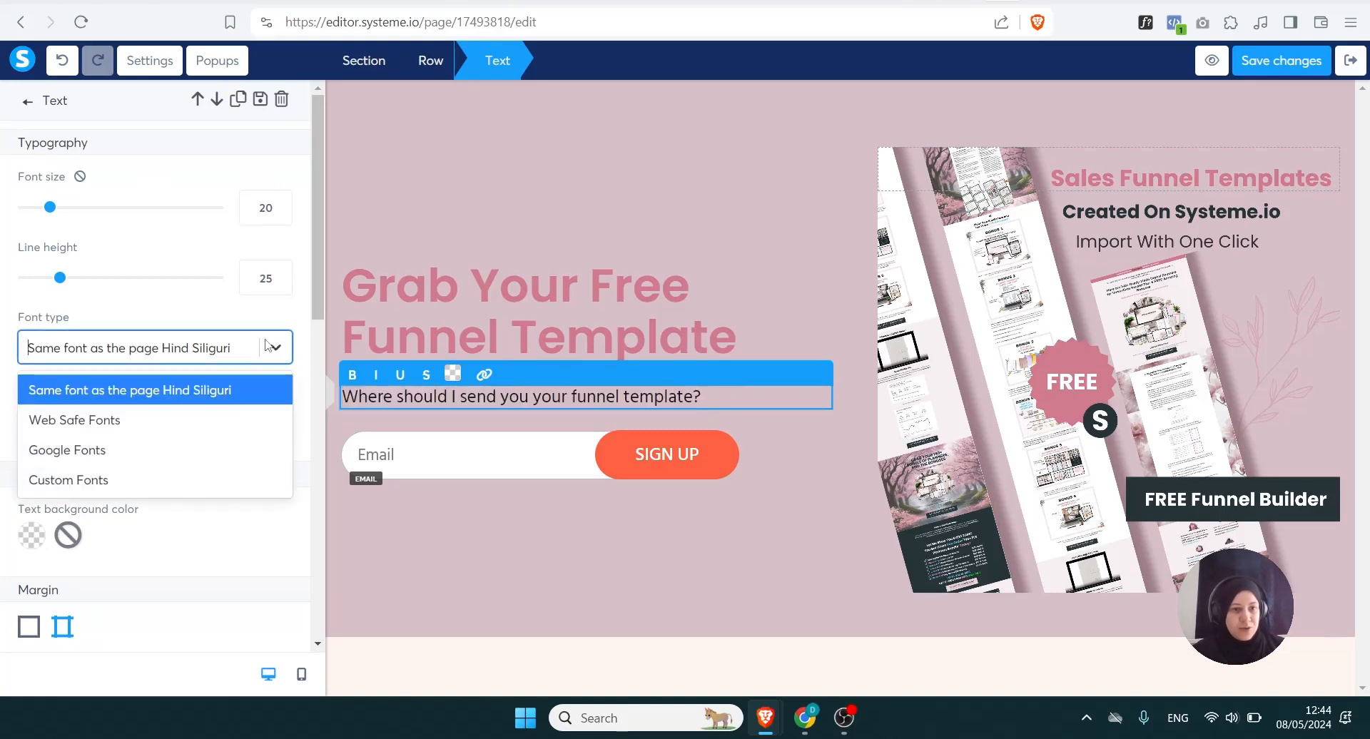
pyautogui.click(214, 450)
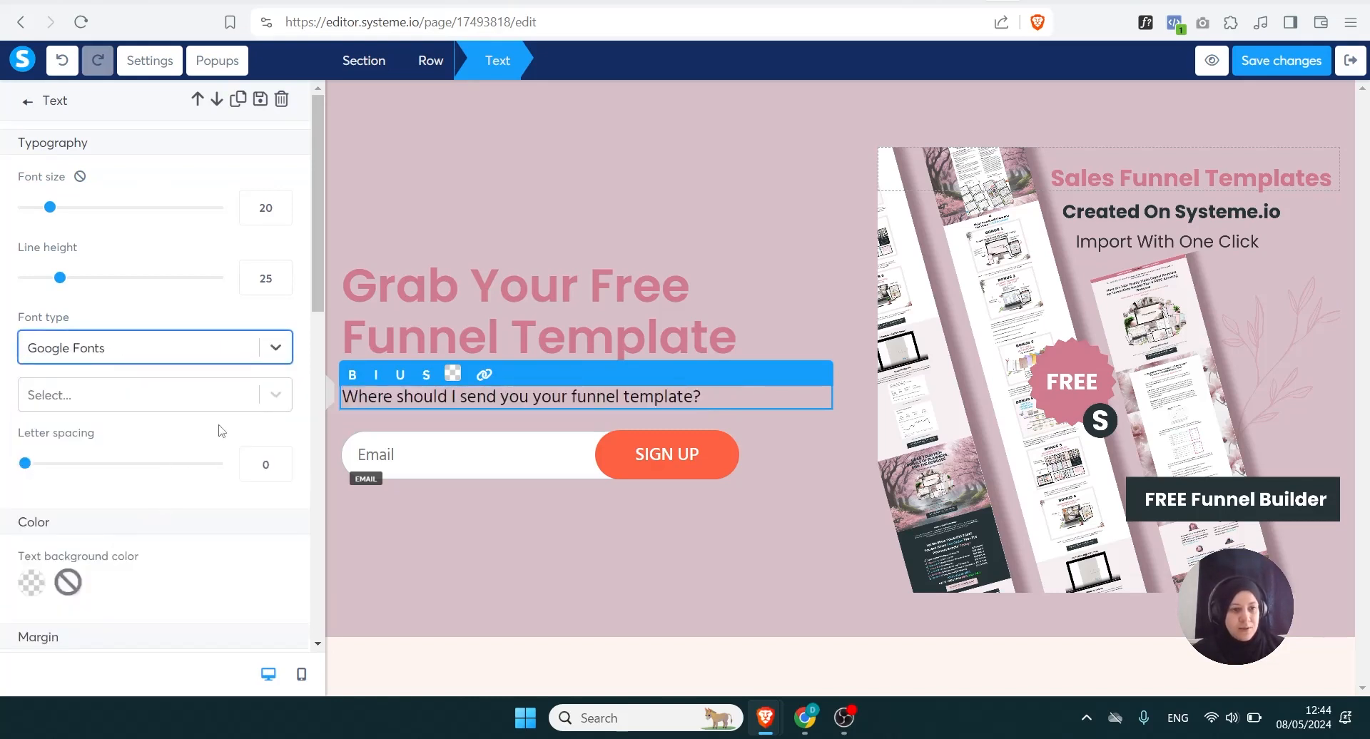
pyautogui.click(226, 402)
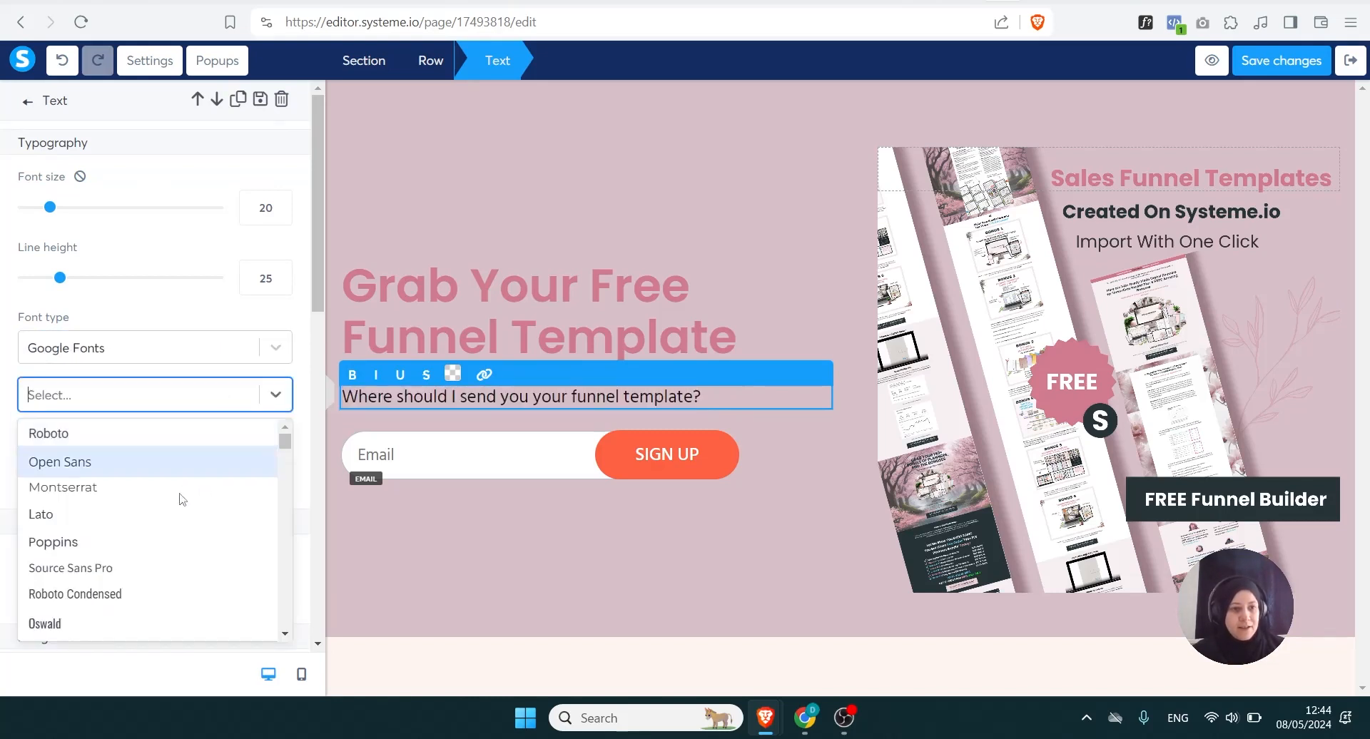
pyautogui.click(165, 541)
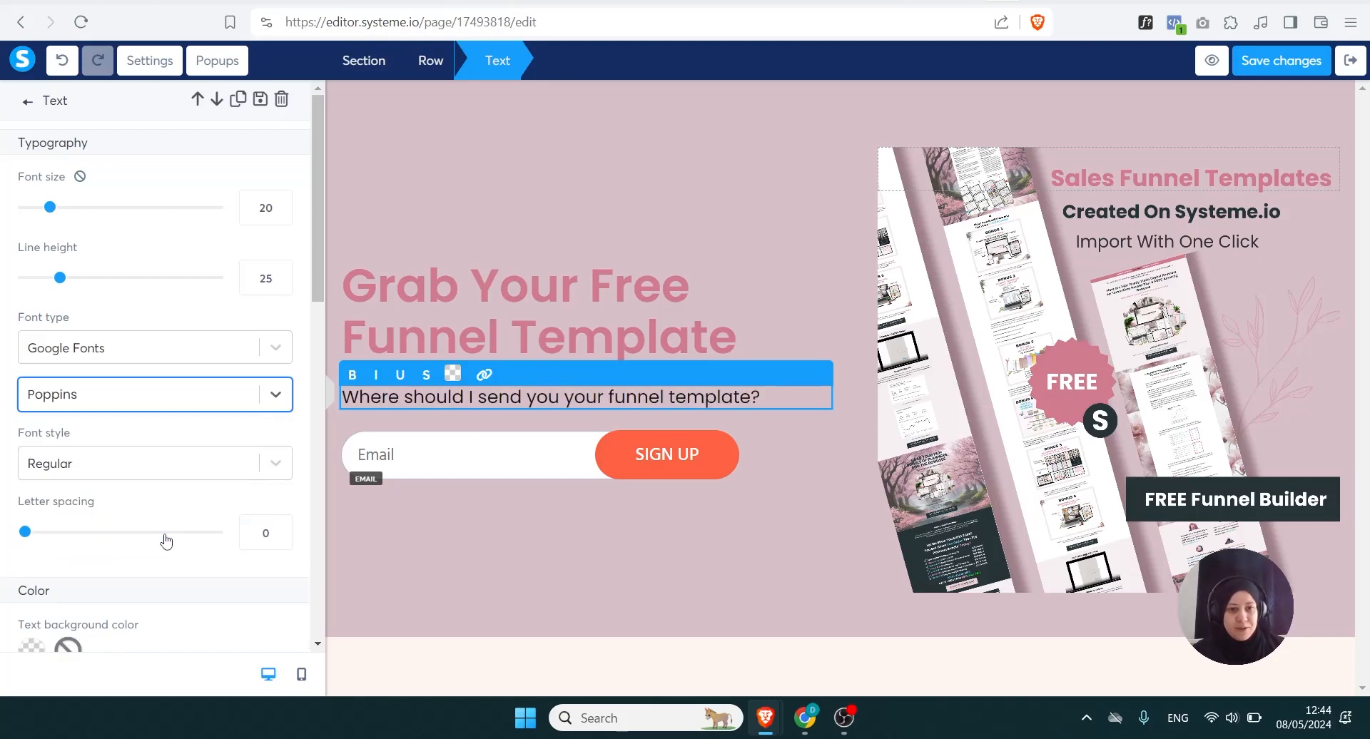
pyautogui.click(561, 484)
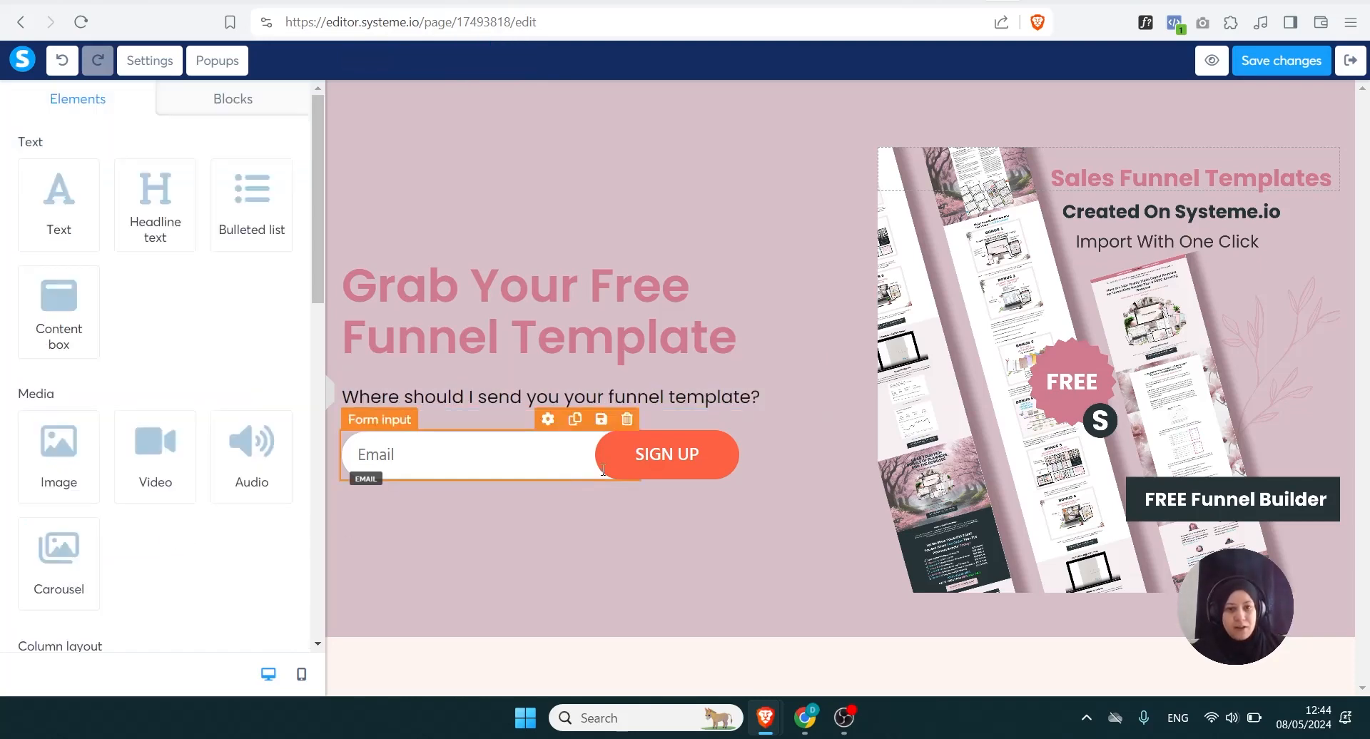
# Step: Copy the hex code of the headline's text colour and open the SIGN UP button's settings
pyautogui.click(679, 308)
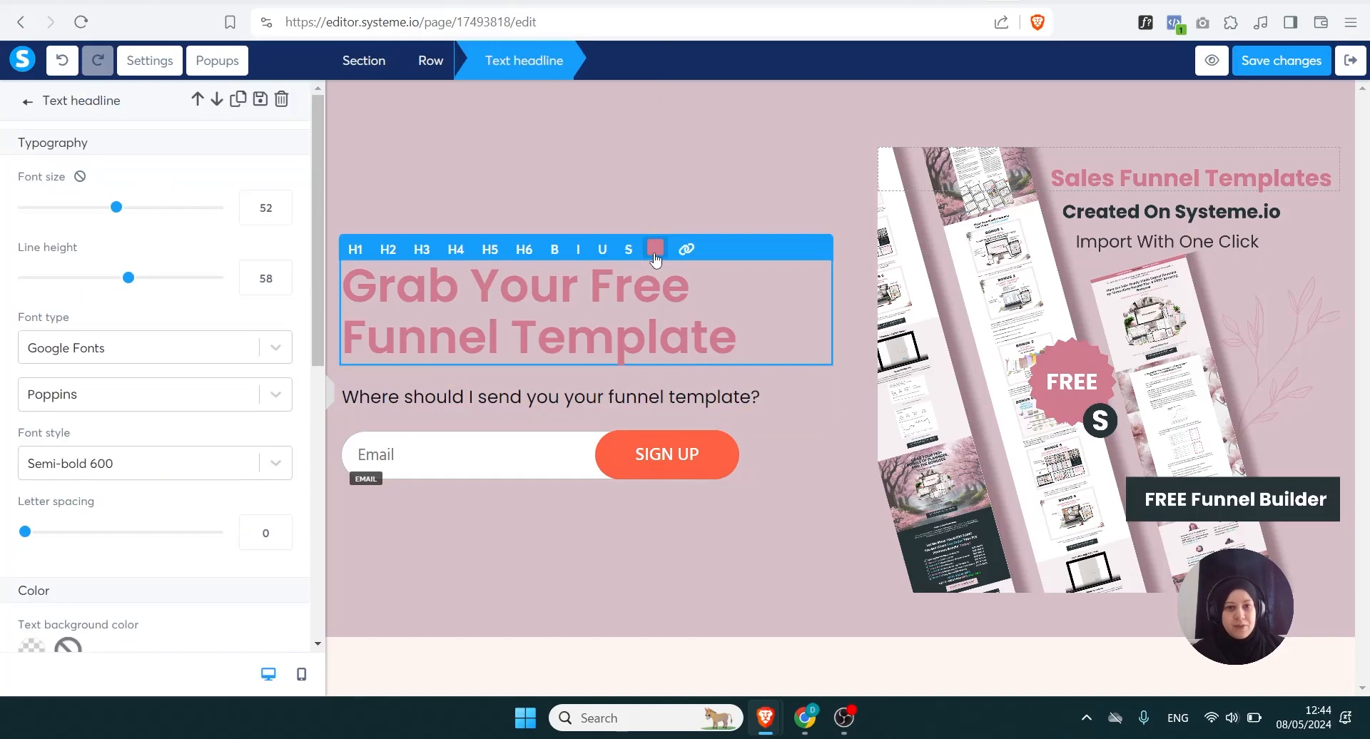
pyautogui.click(655, 249)
pyautogui.doubleClick(679, 269)
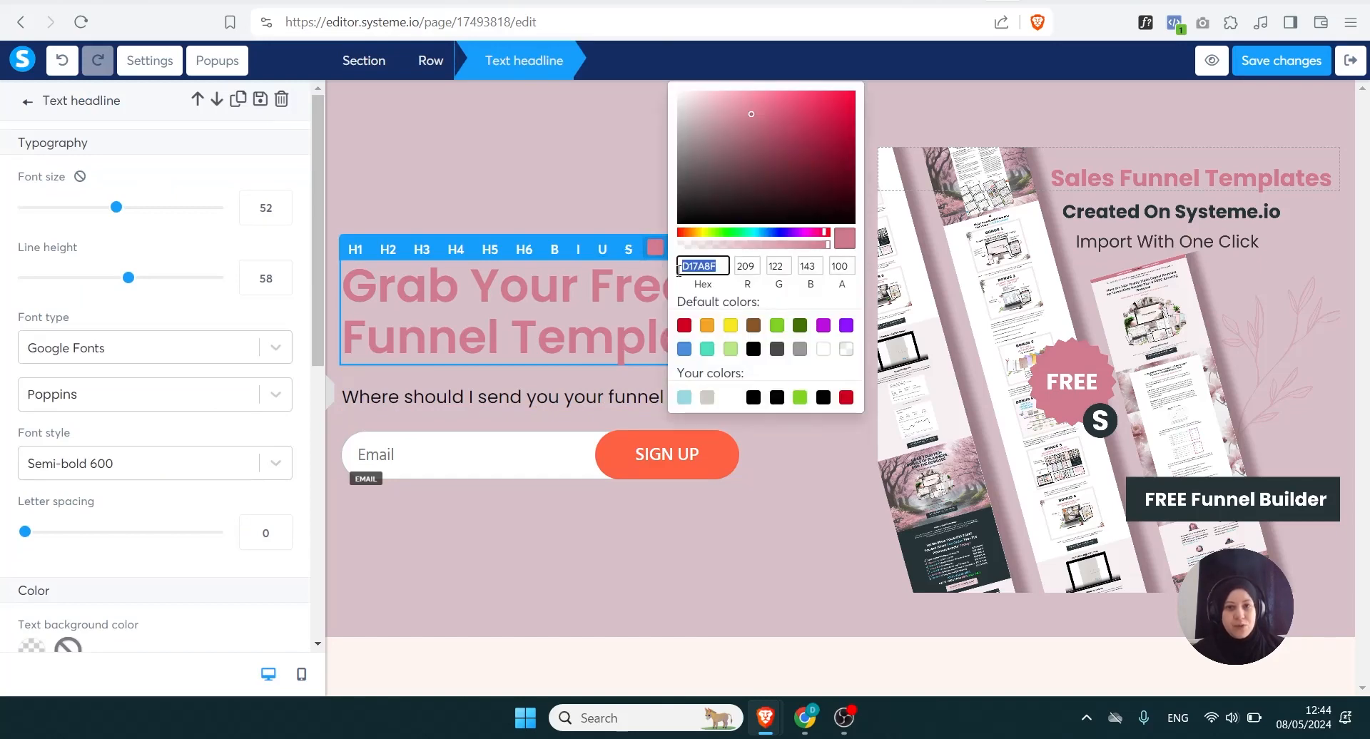
pyautogui.rightClick(694, 269)
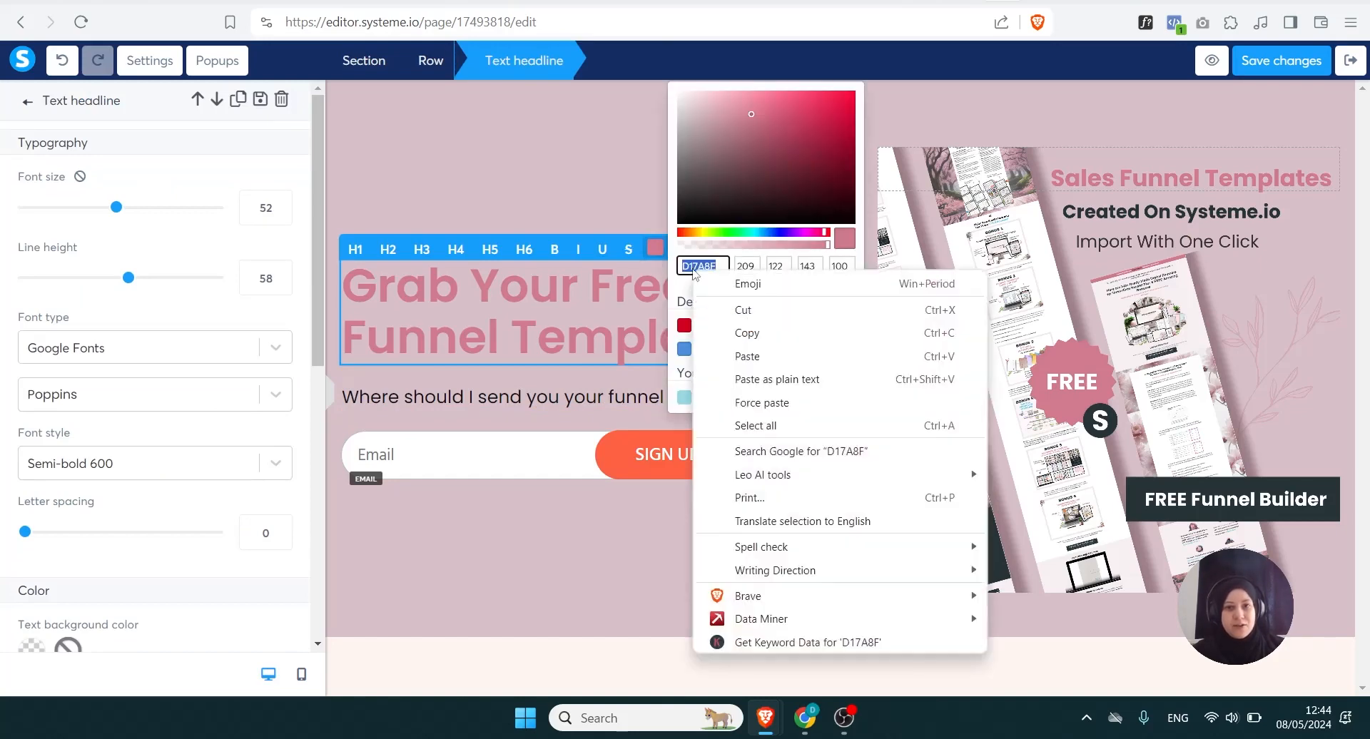
pyautogui.click(732, 333)
pyautogui.click(726, 447)
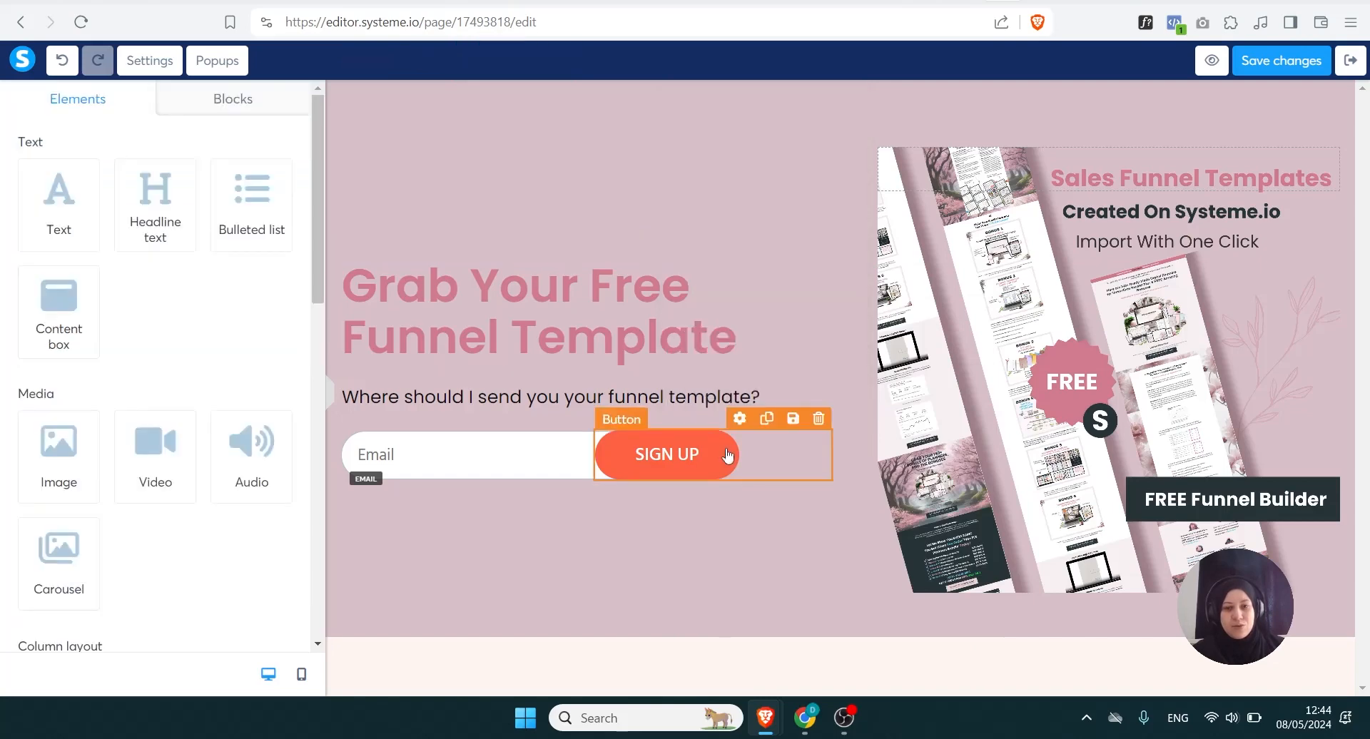
pyautogui.click(740, 419)
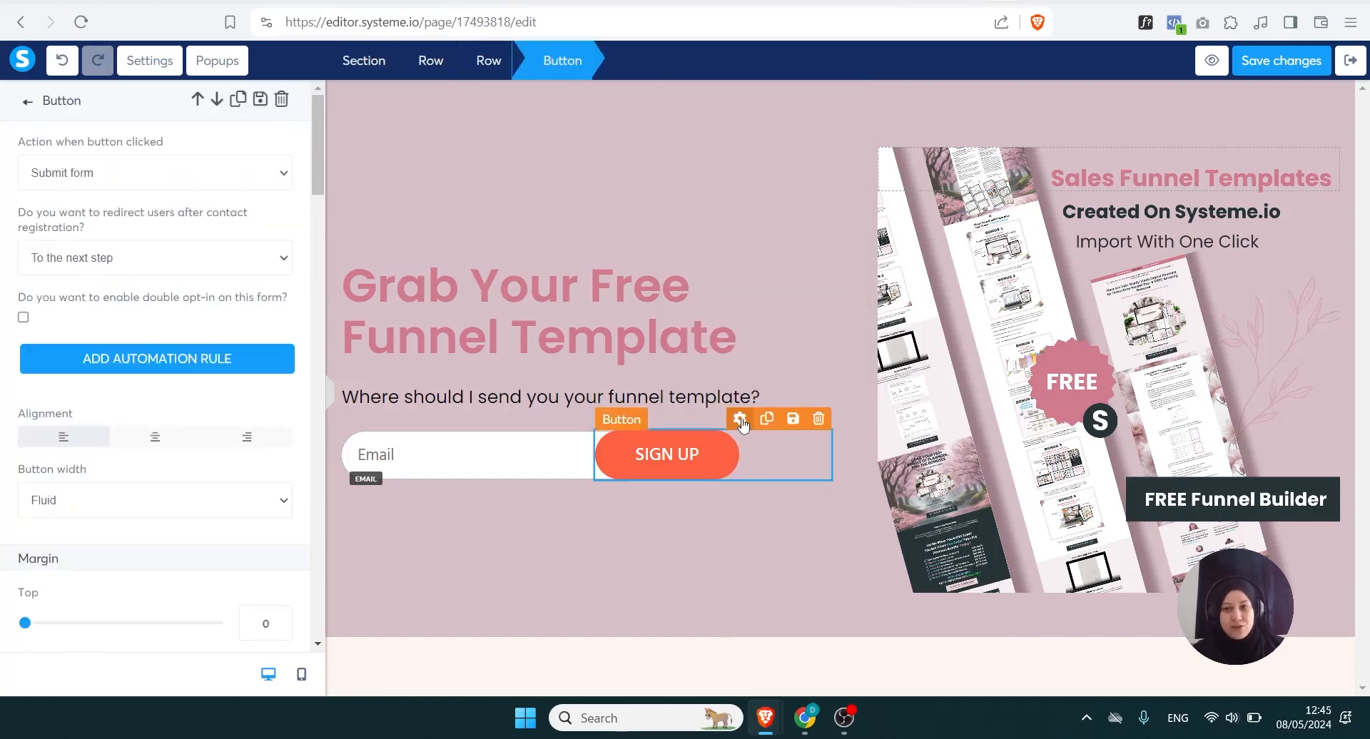
# Step: Switch to Canva and check the custom text colour of the FREE Funnel Builder banner
pyautogui.click(849, 631)
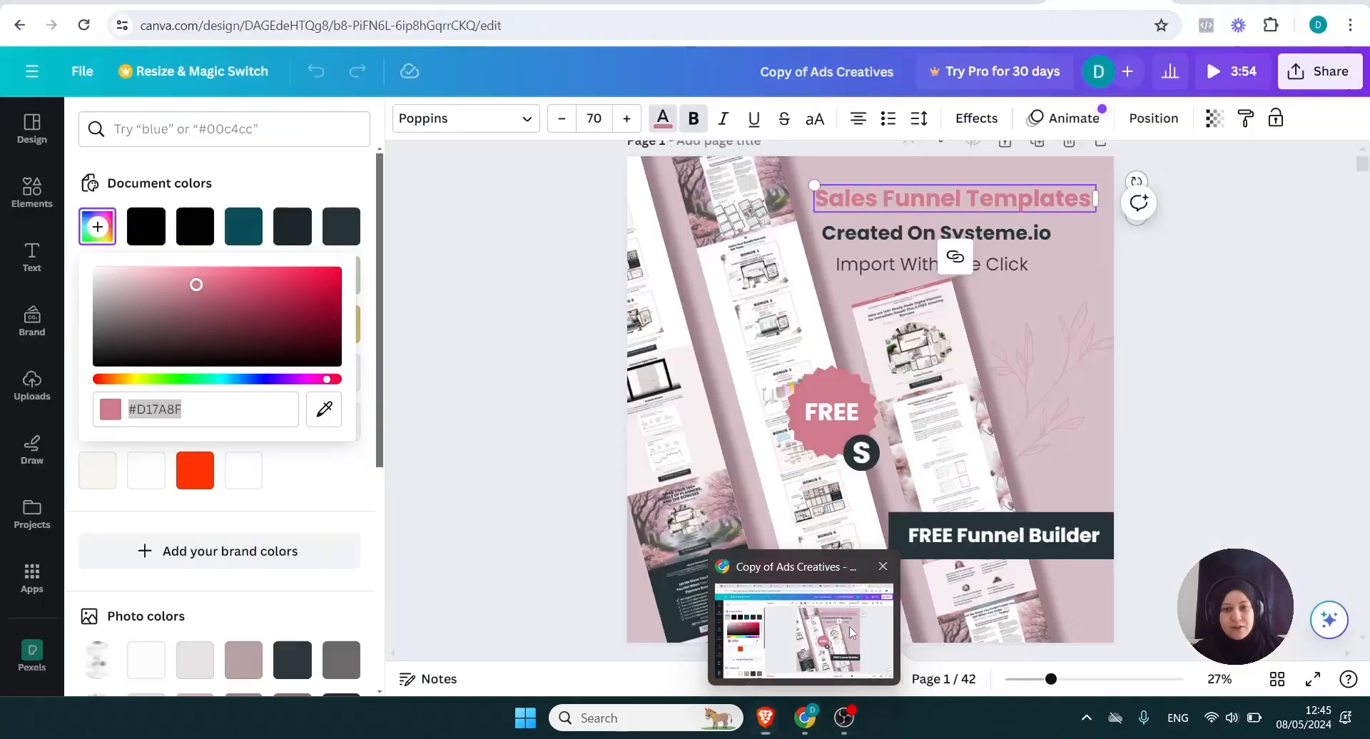
pyautogui.click(913, 528)
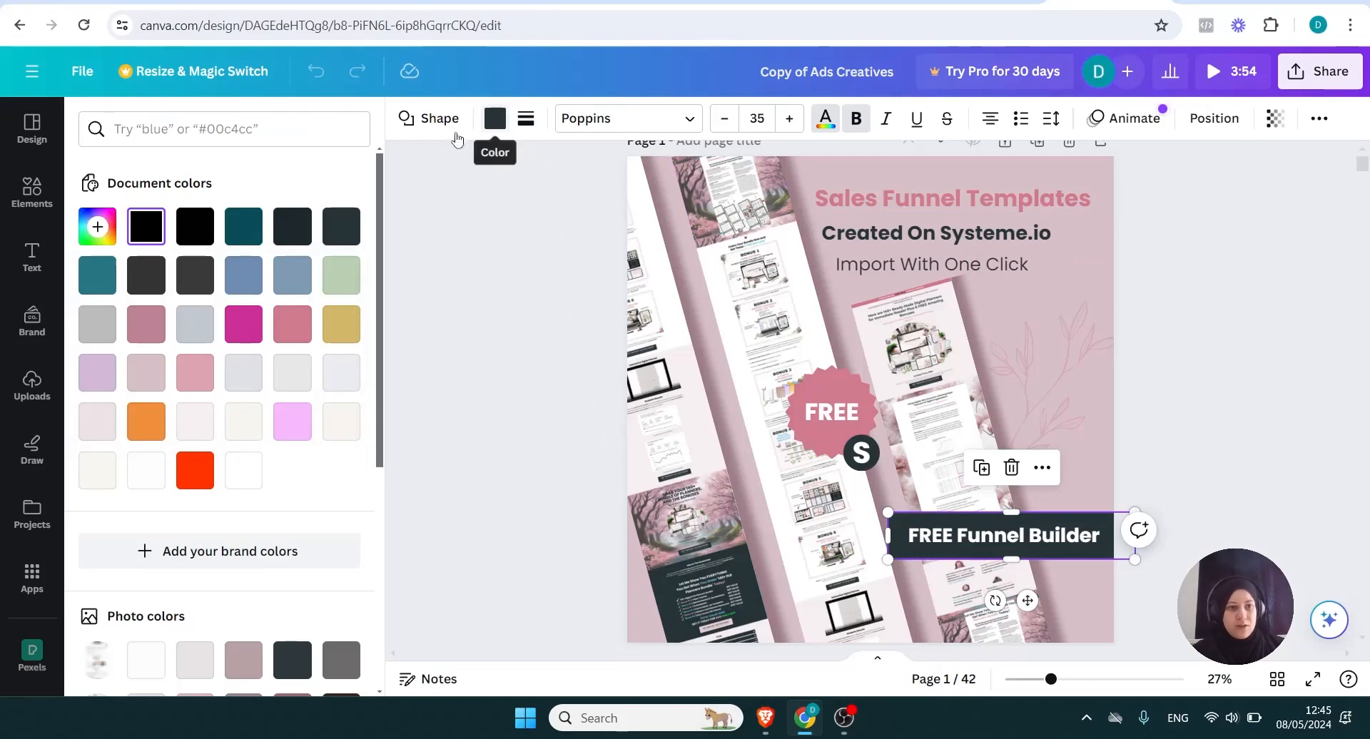
pyautogui.click(97, 226)
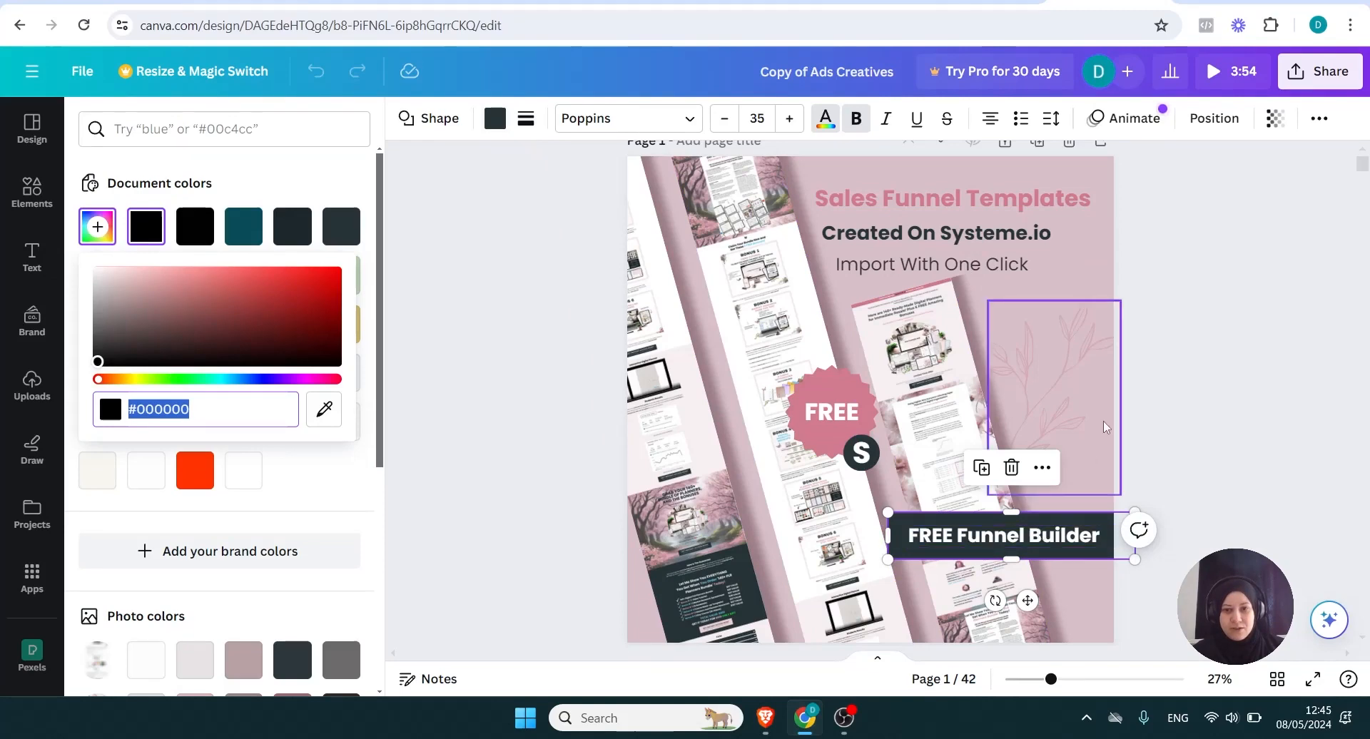
pyautogui.click(999, 478)
# Step: Copy the hex code of the dark round S badge's fill colour
pyautogui.click(872, 452)
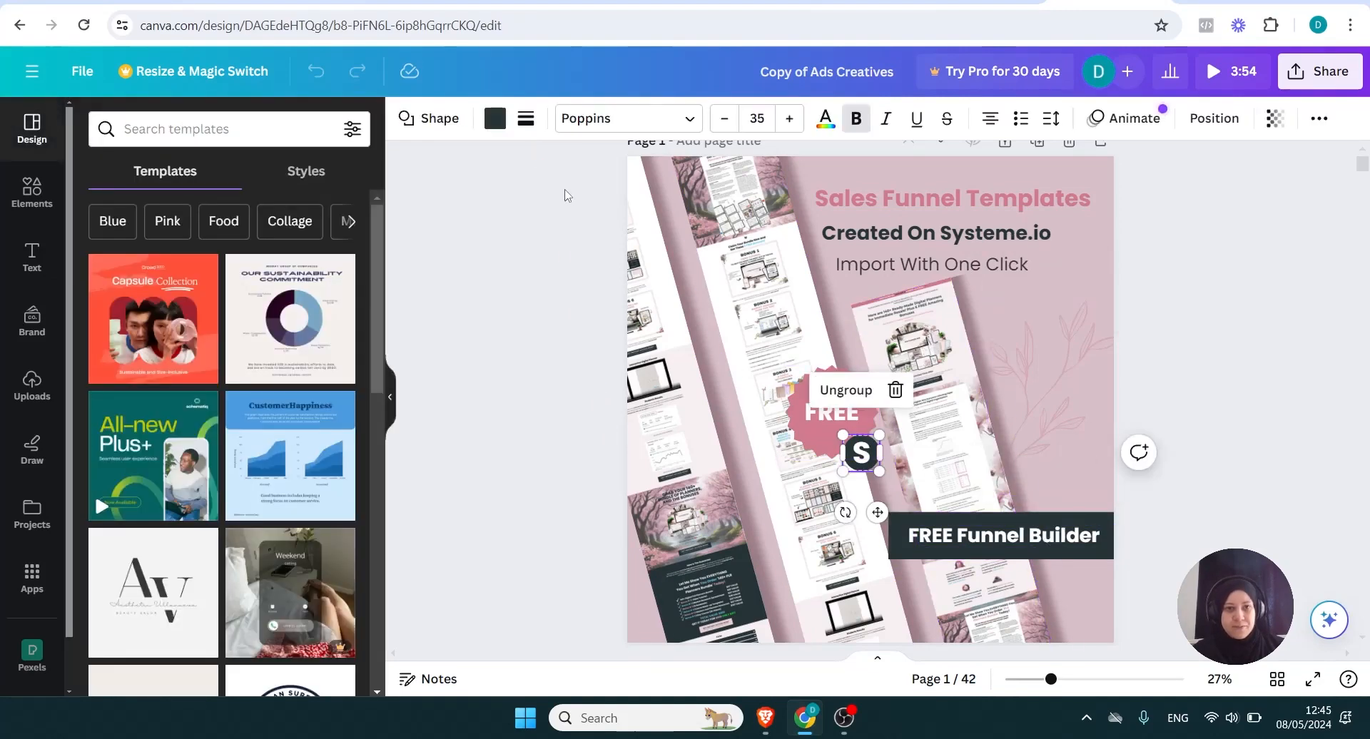
pyautogui.click(502, 125)
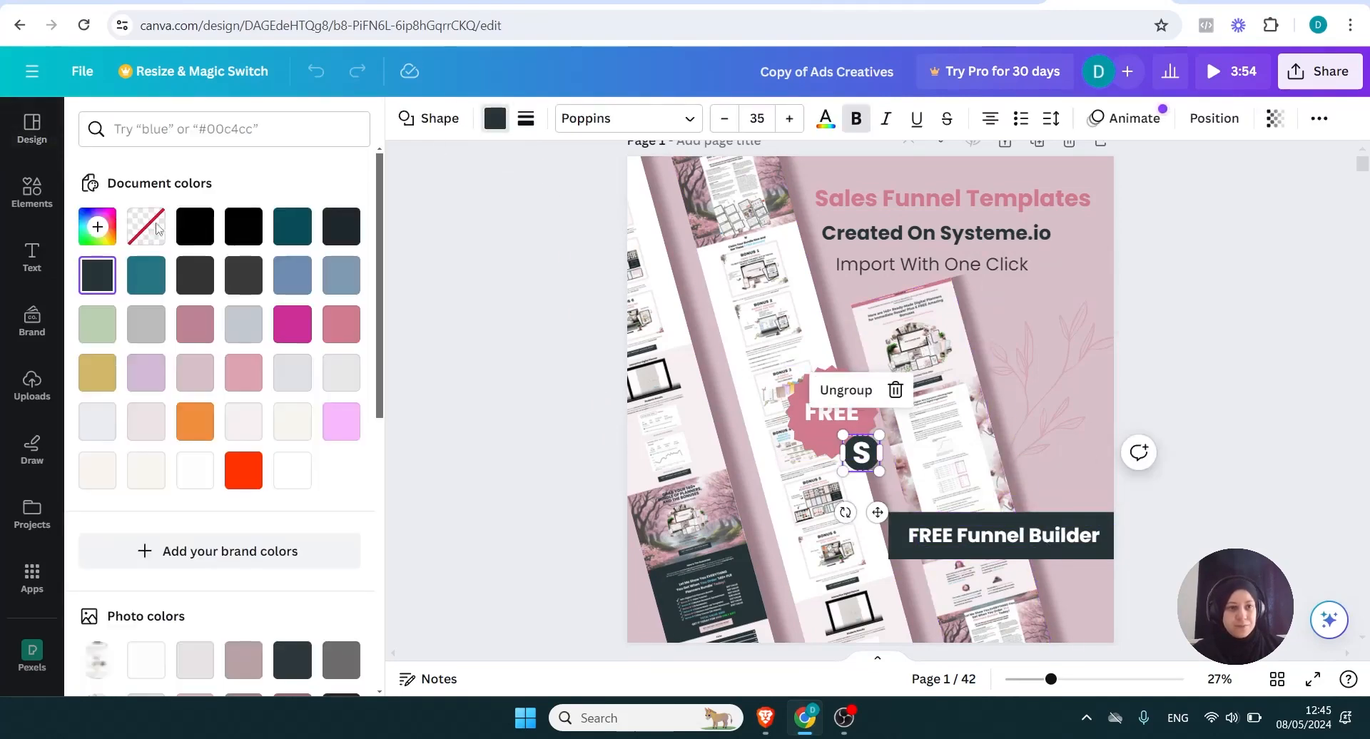
pyautogui.click(107, 224)
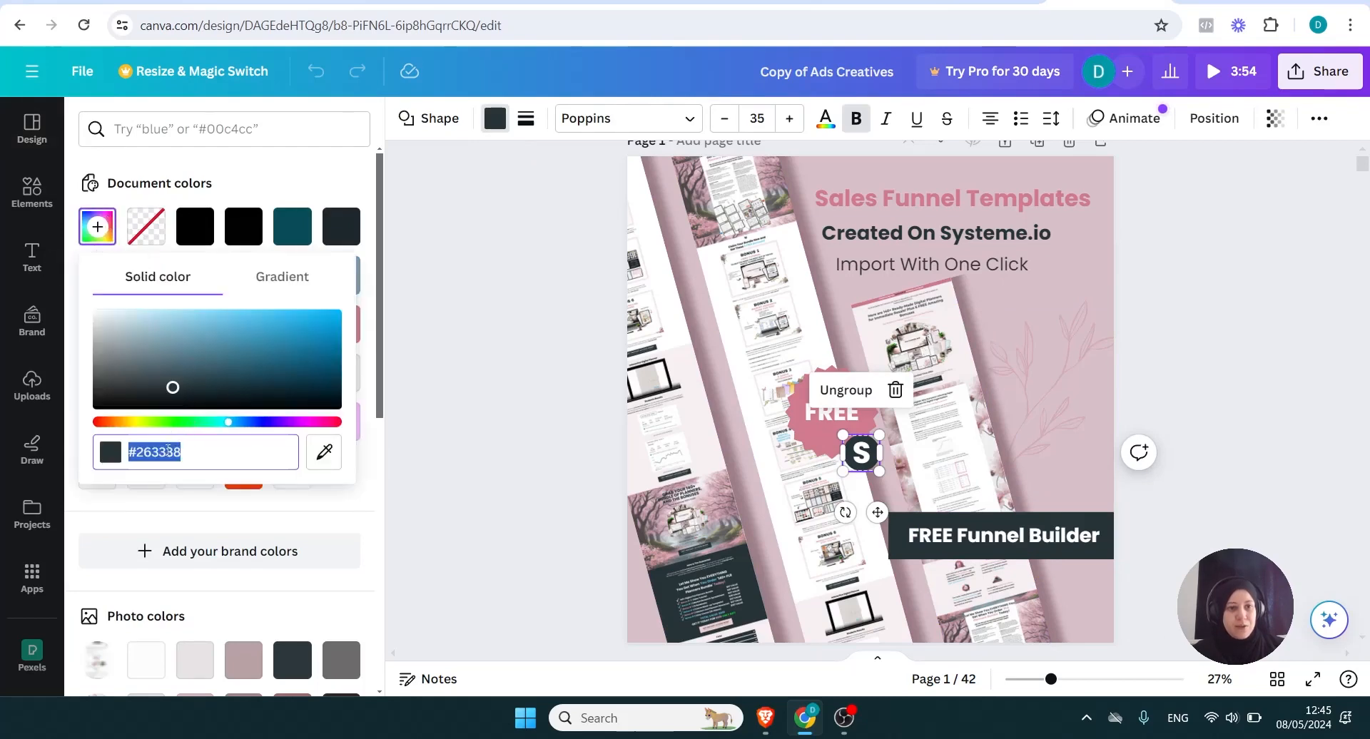
pyautogui.rightClick(166, 450)
pyautogui.click(221, 137)
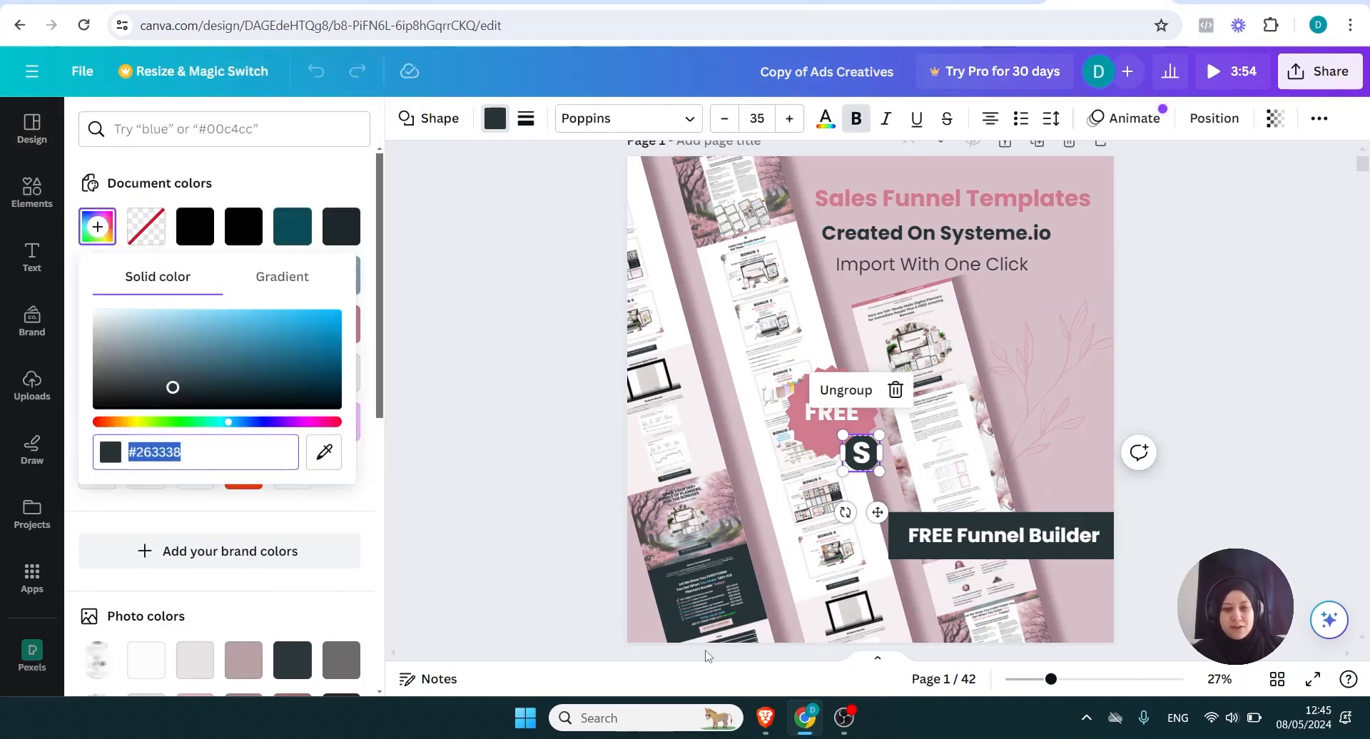
# Step: Return to the systeme.io editor and set the SIGN UP button's background colour to #263338
pyautogui.moveTo(761, 715)
pyautogui.click(590, 568)
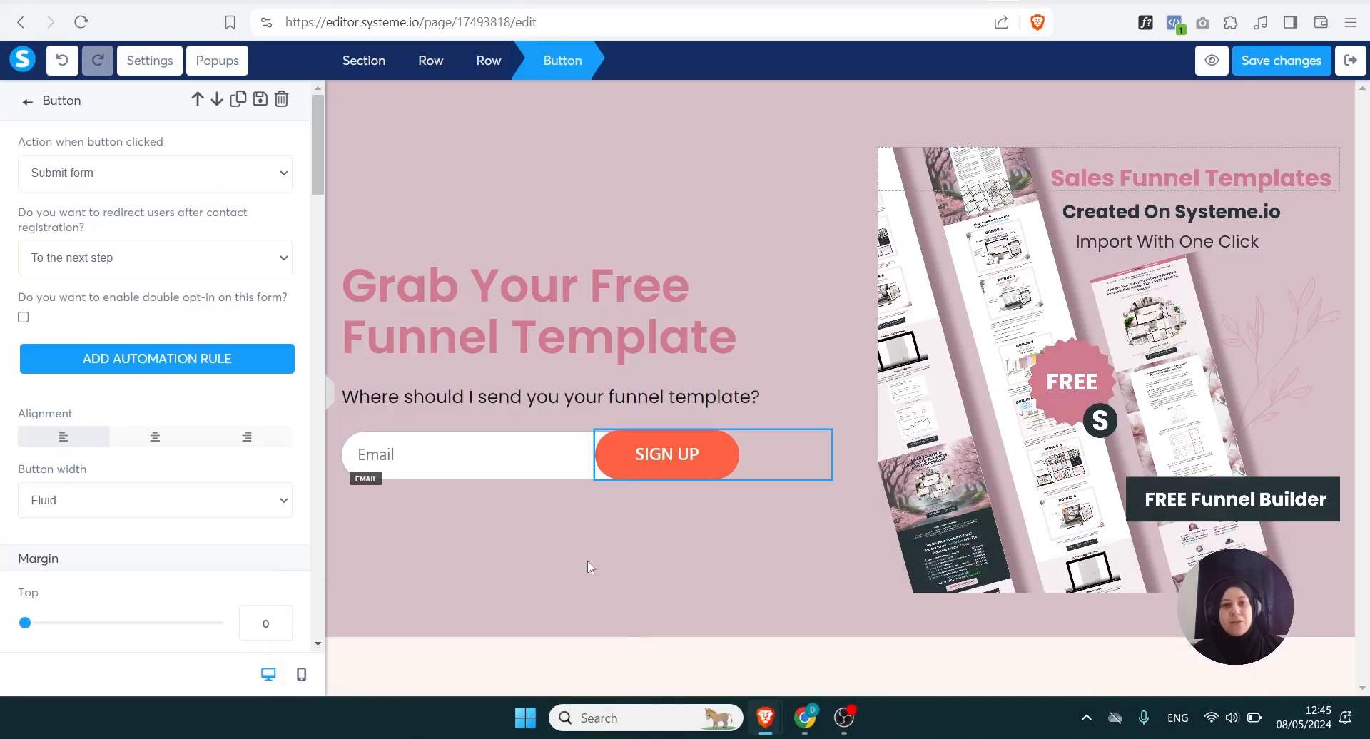
pyautogui.click(624, 468)
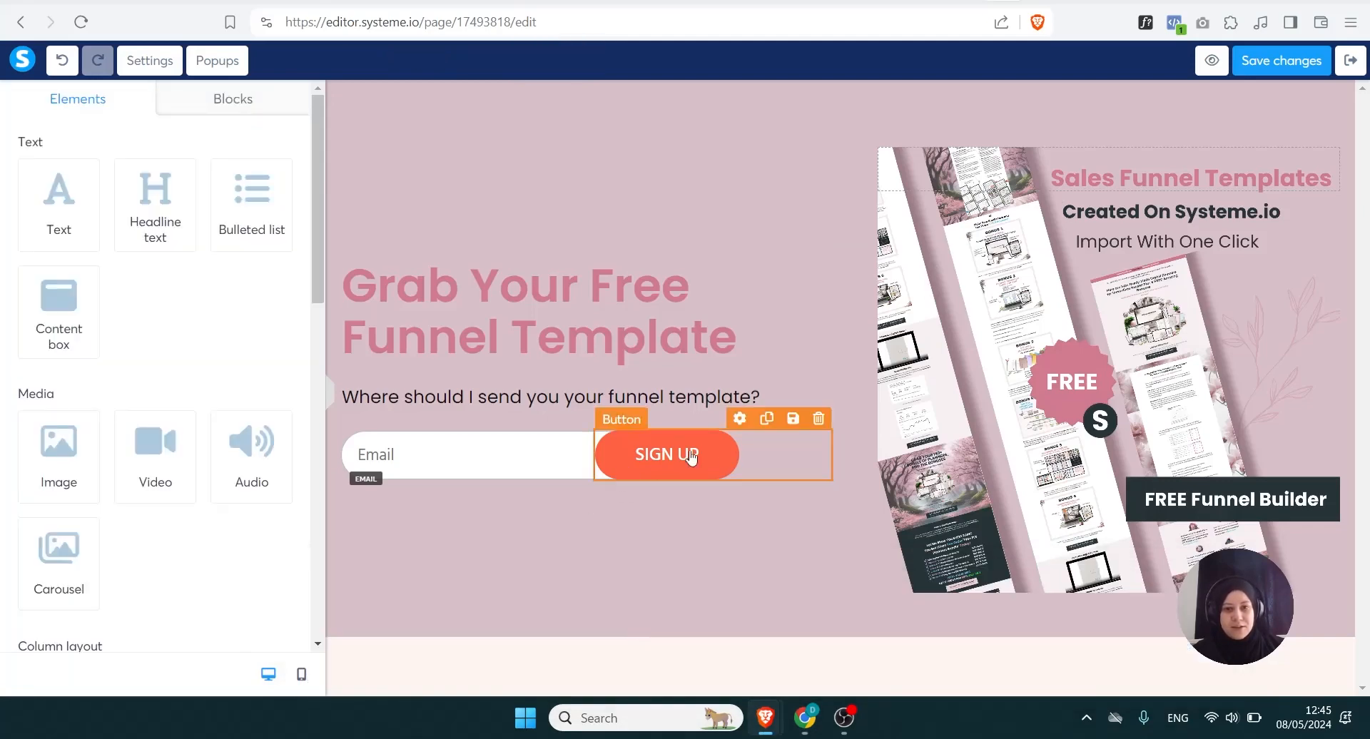
pyautogui.click(740, 421)
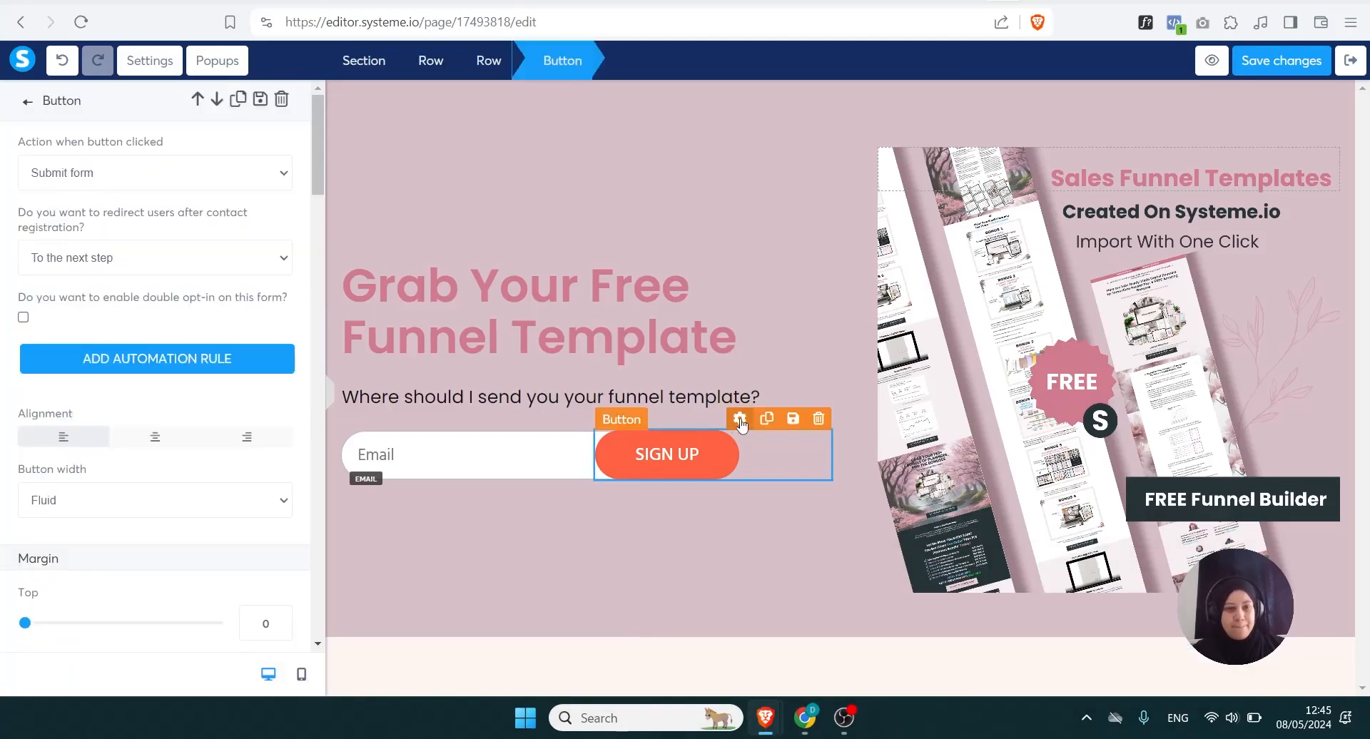
pyautogui.moveTo(318, 199); pyautogui.dragTo(330, 431)
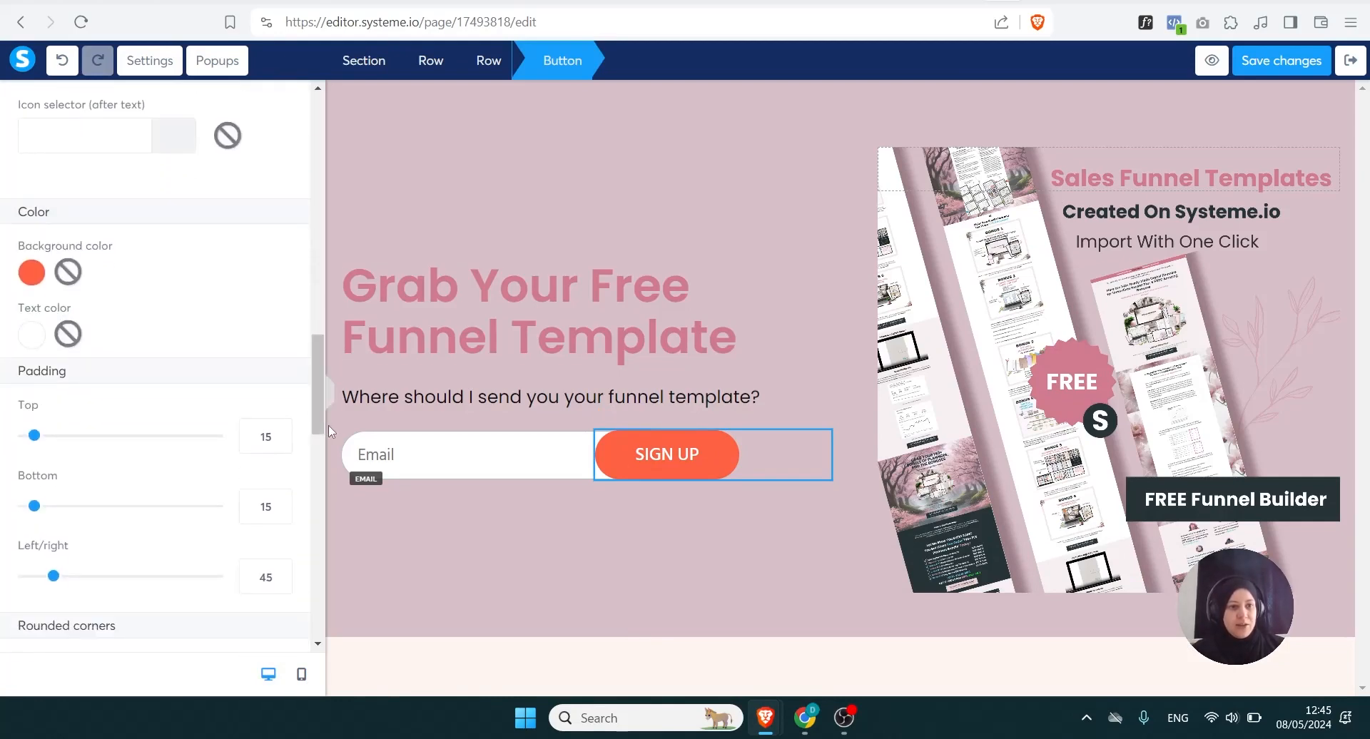
pyautogui.click(32, 272)
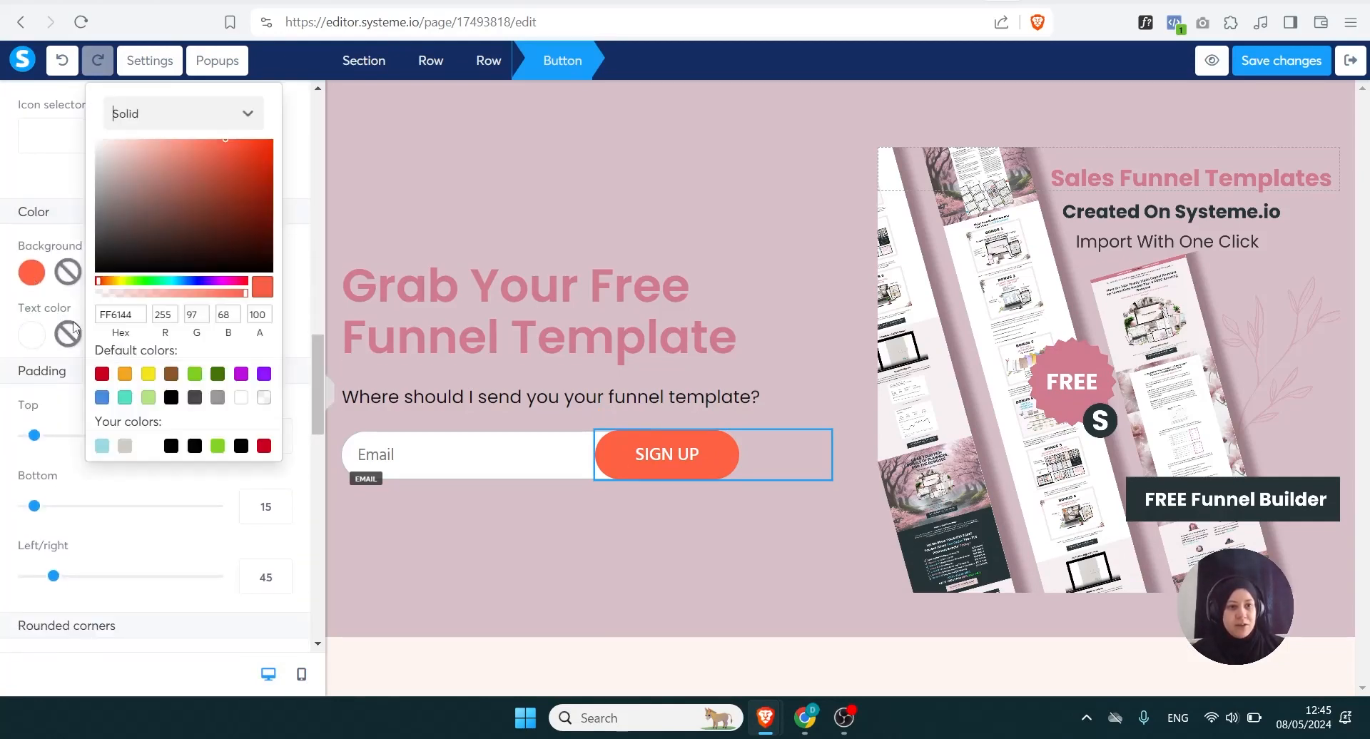
pyautogui.moveTo(134, 314); pyautogui.dragTo(97, 321)
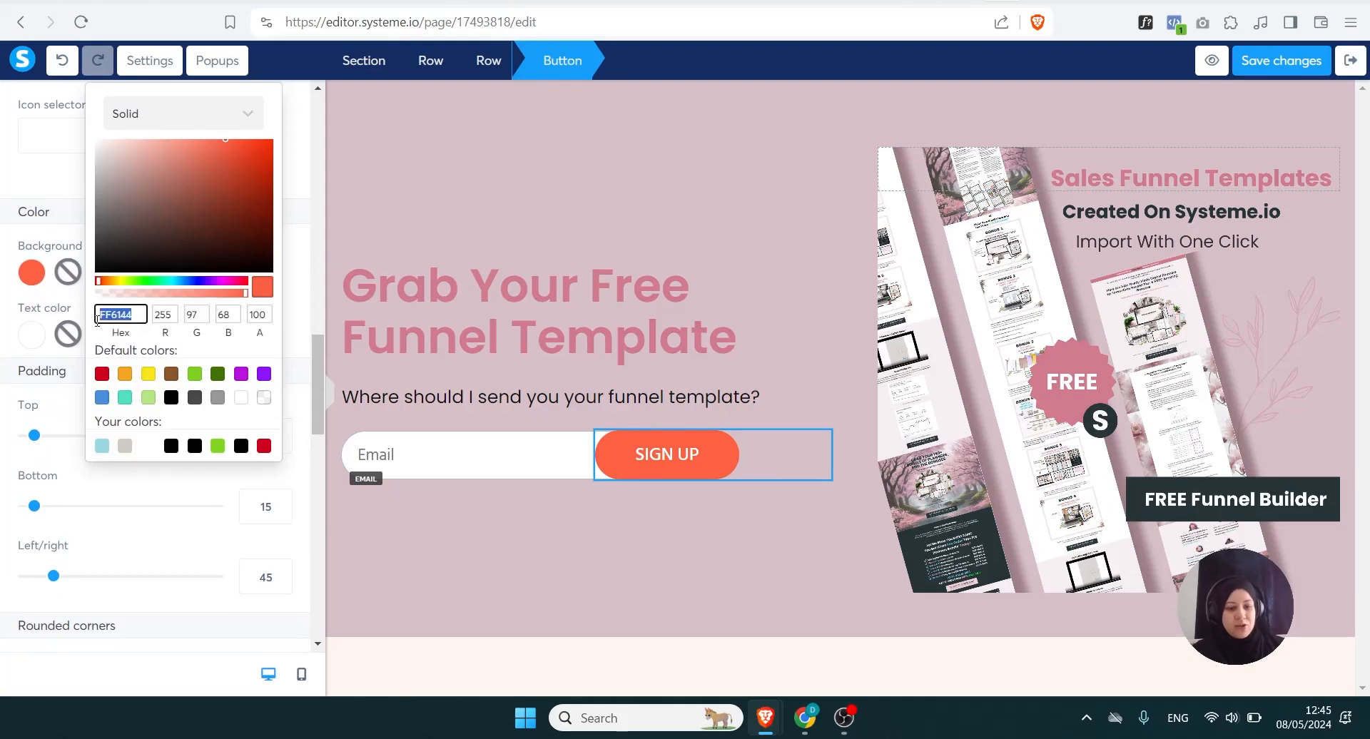
pyautogui.hotkey('ctrl', 'v')
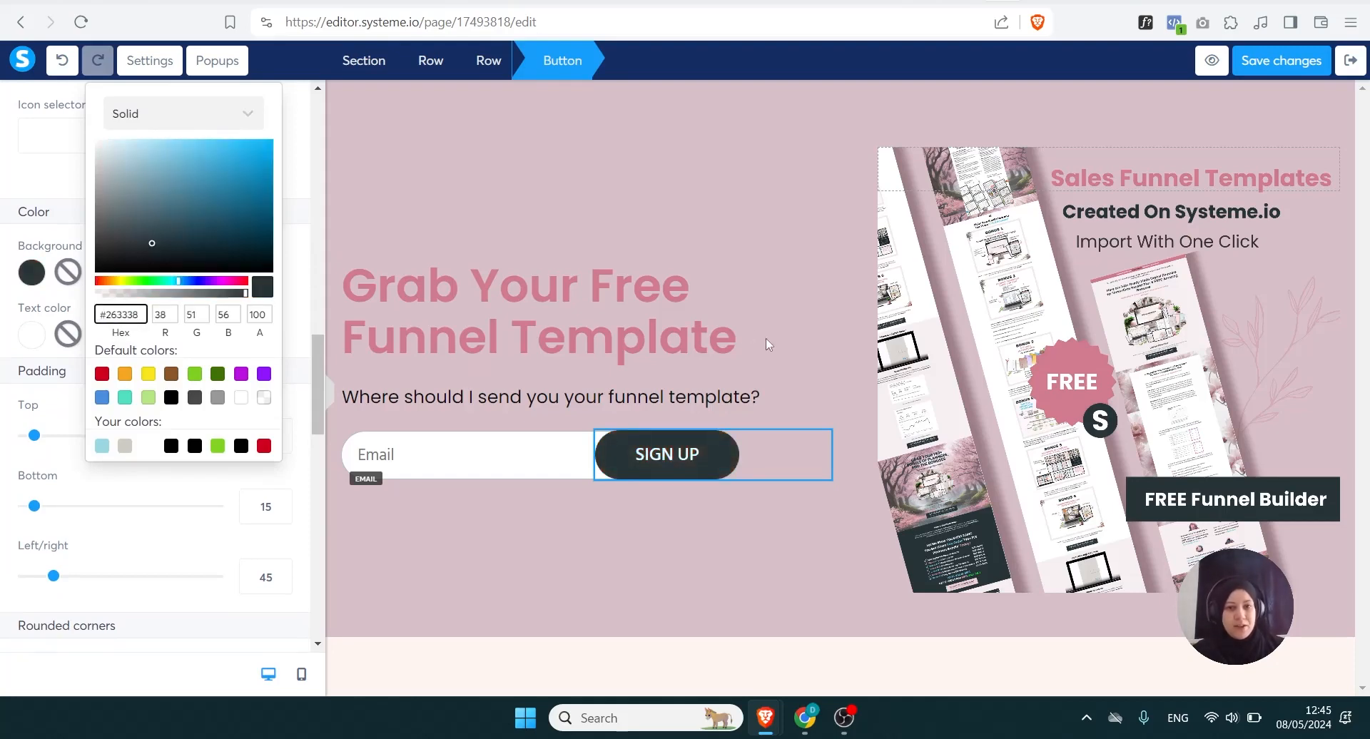
pyautogui.click(768, 345)
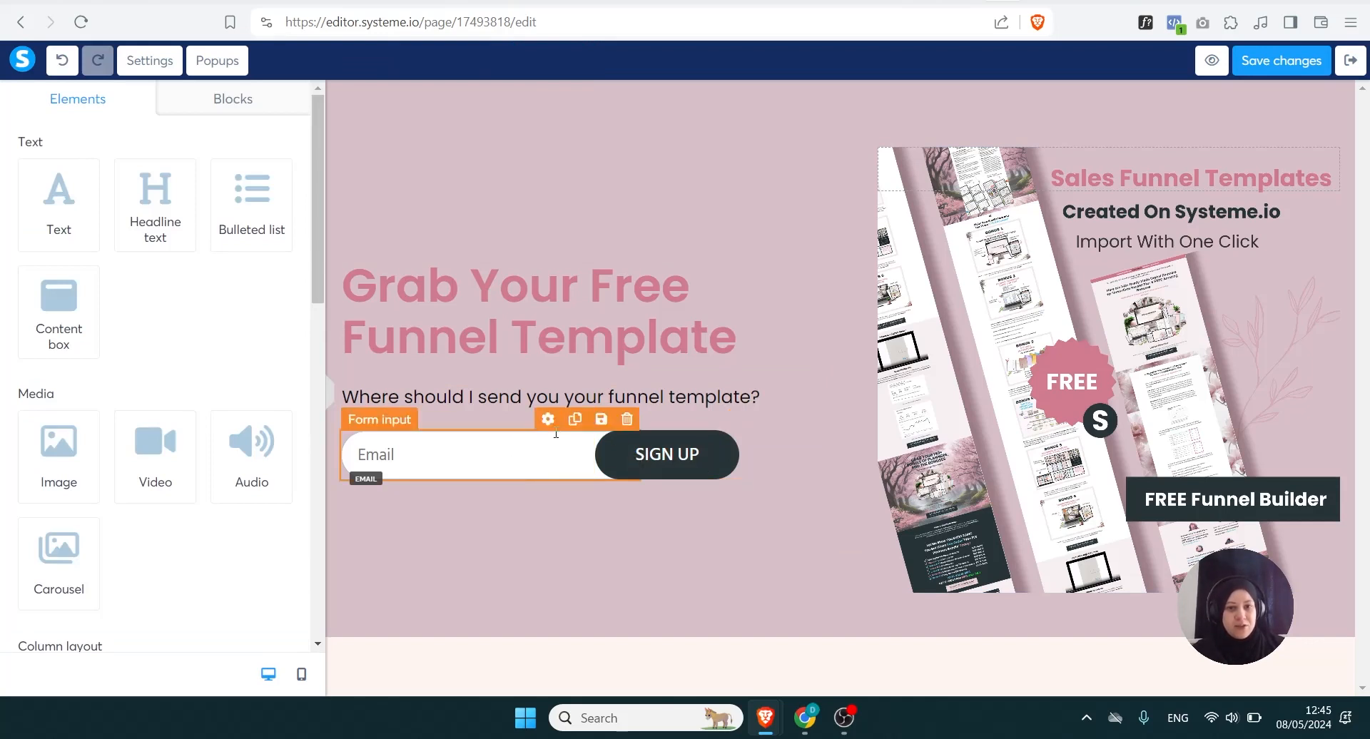
# Step: Set the email form input's placeholder to "Your Best Email Address" and save the page
pyautogui.click(548, 422)
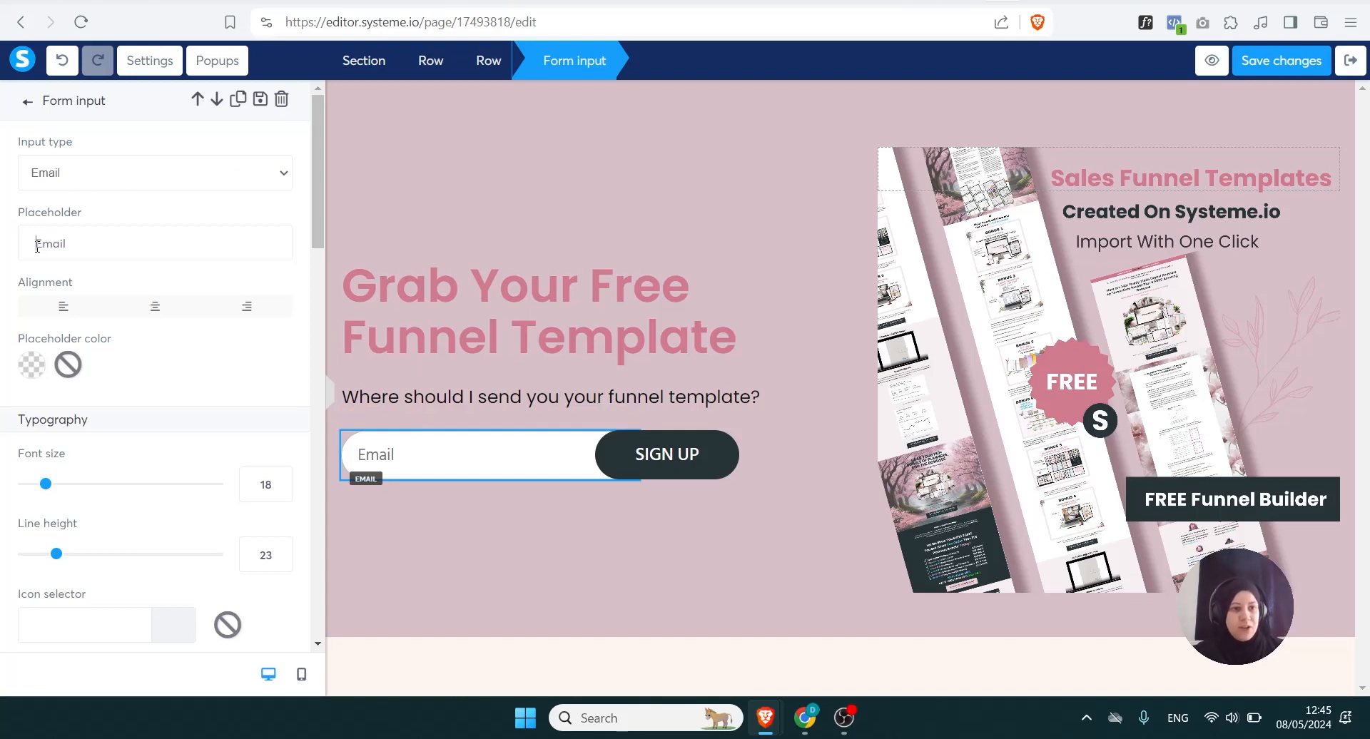
pyautogui.write('Your ')
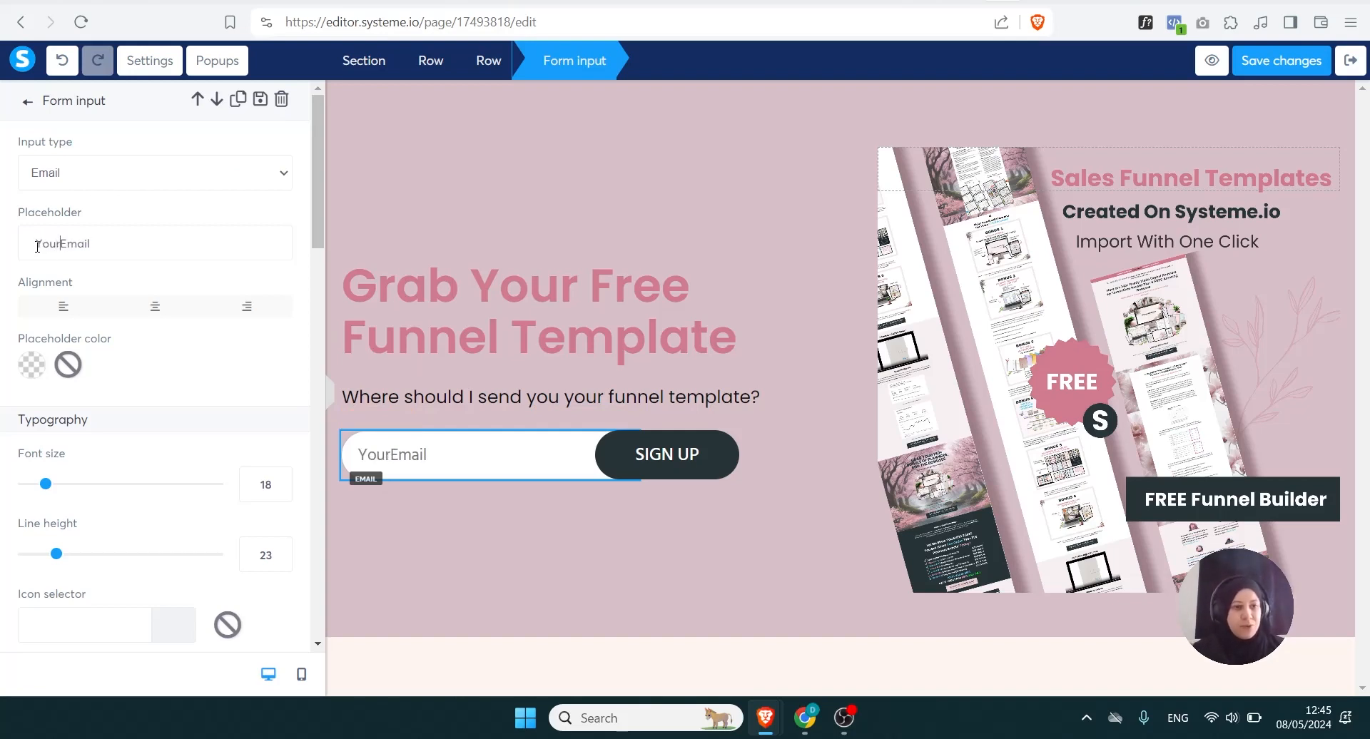
pyautogui.write('Best')
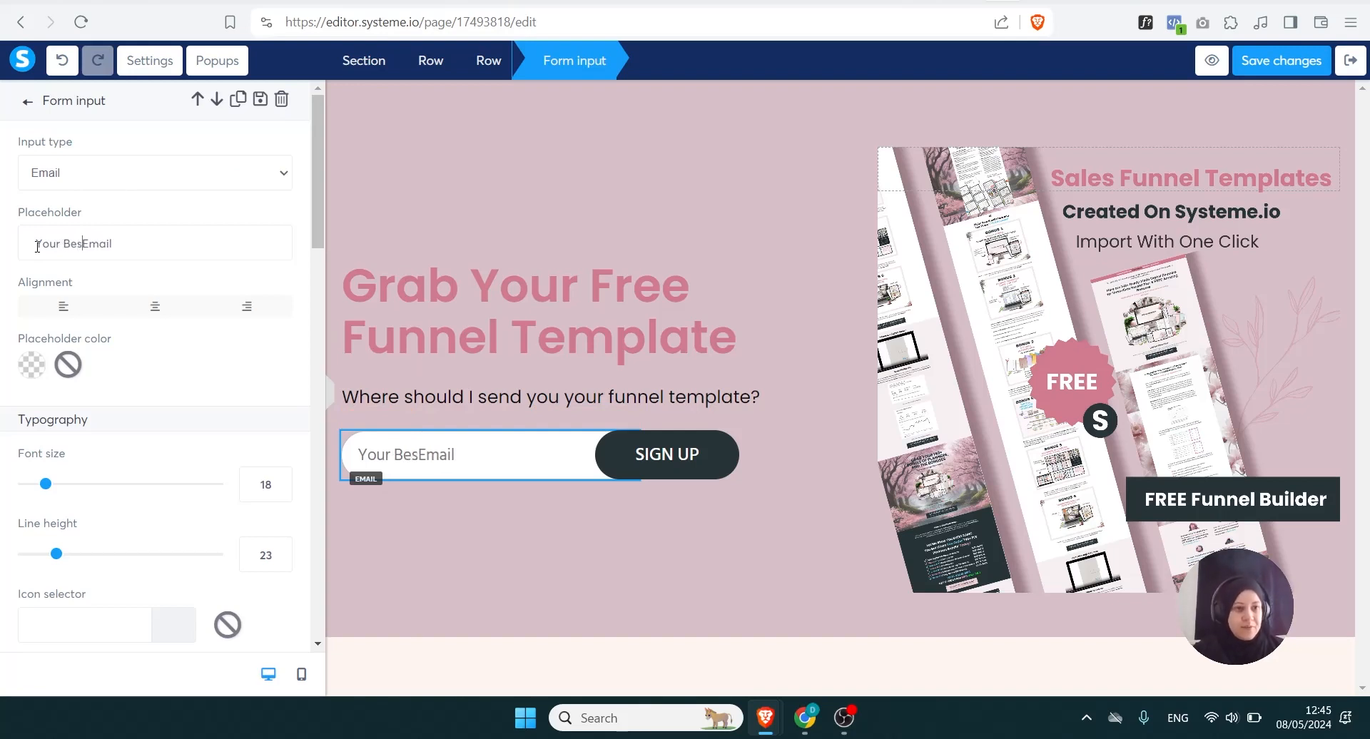
pyautogui.write(' Email ')
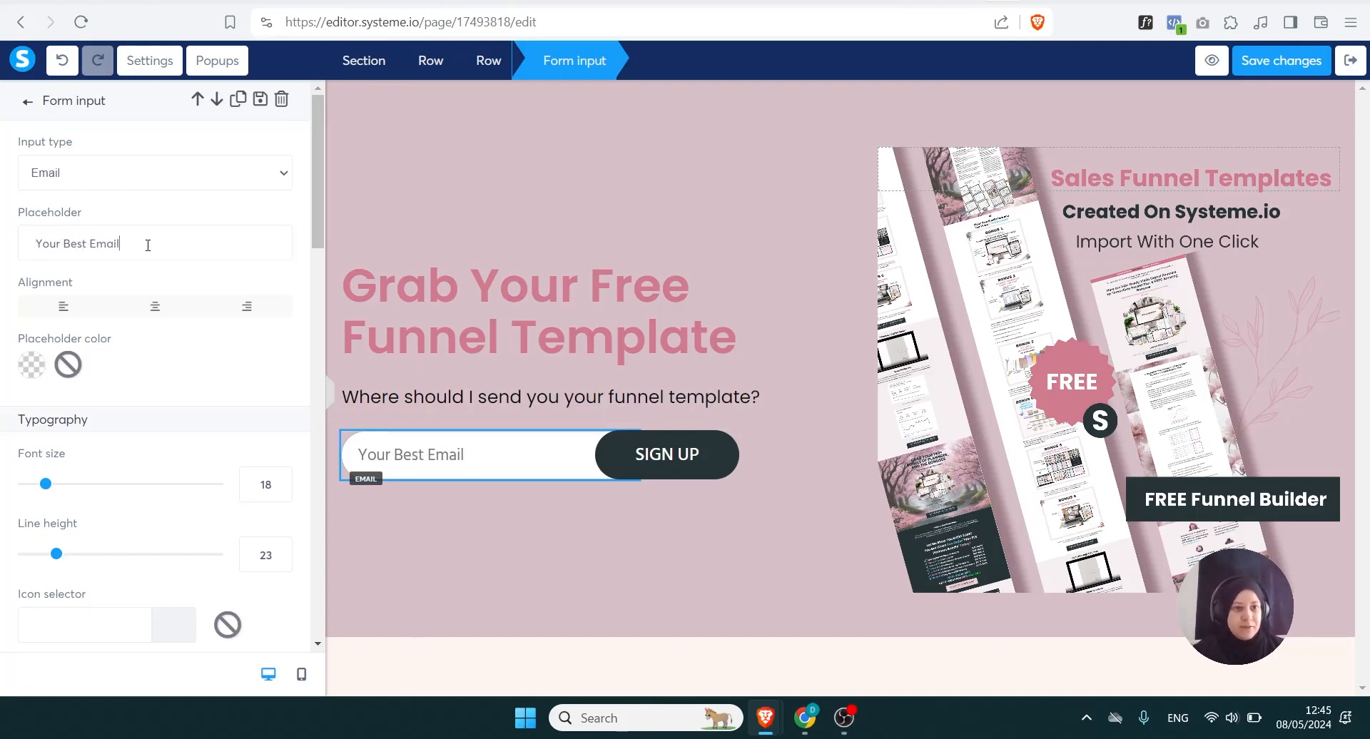
pyautogui.write('Address')
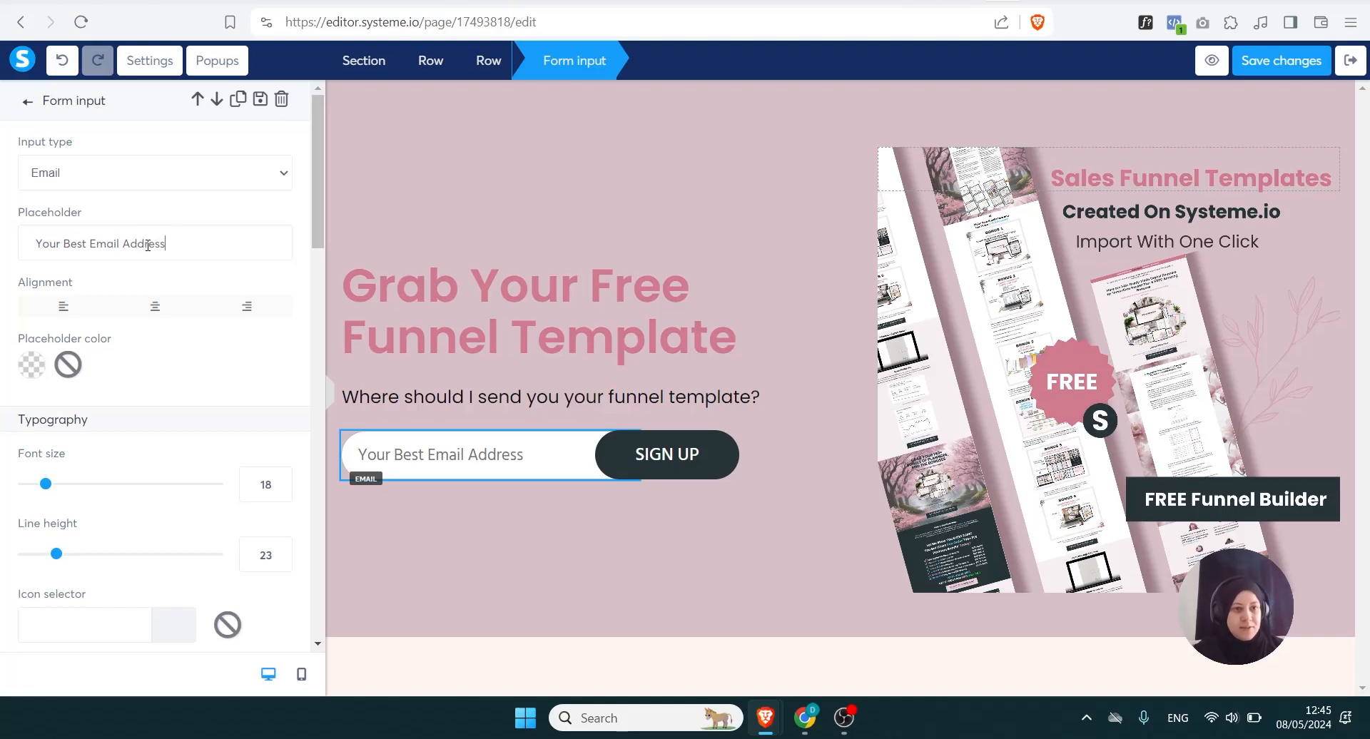
pyautogui.click(529, 542)
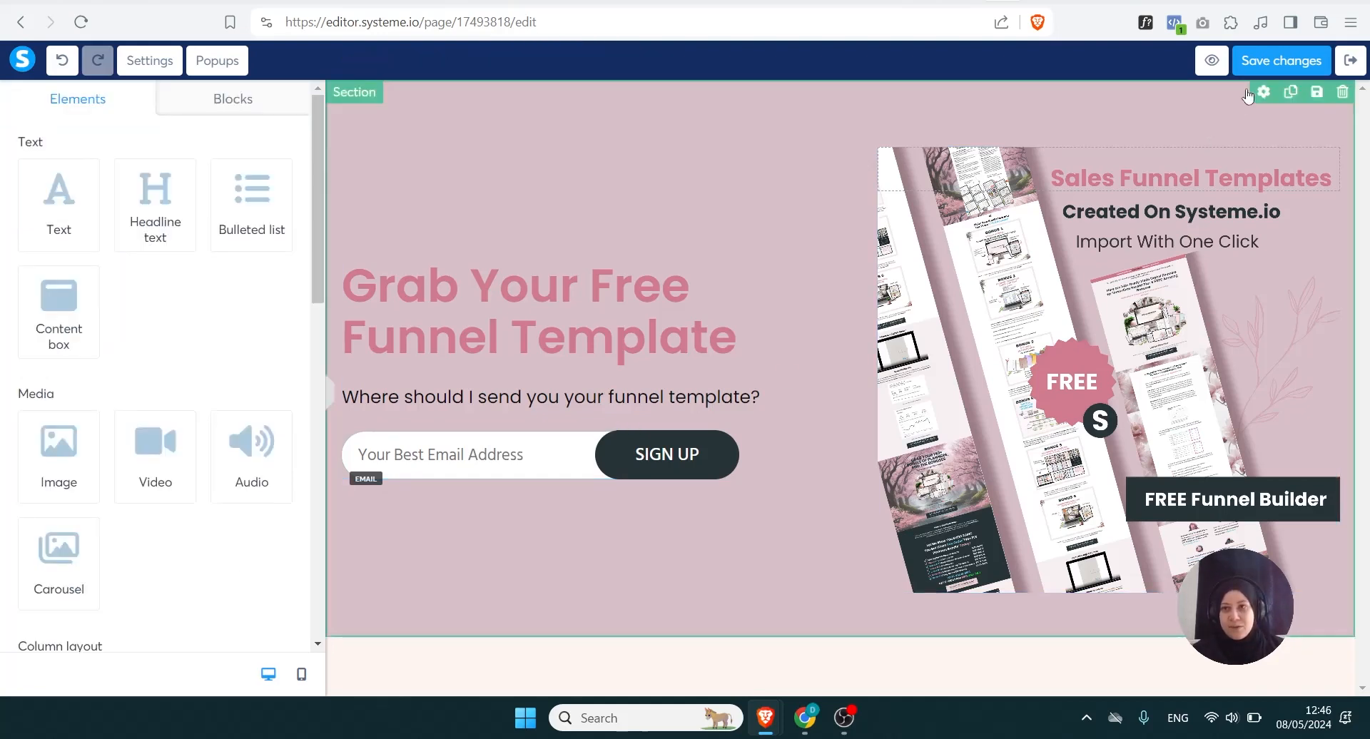
pyautogui.click(1273, 66)
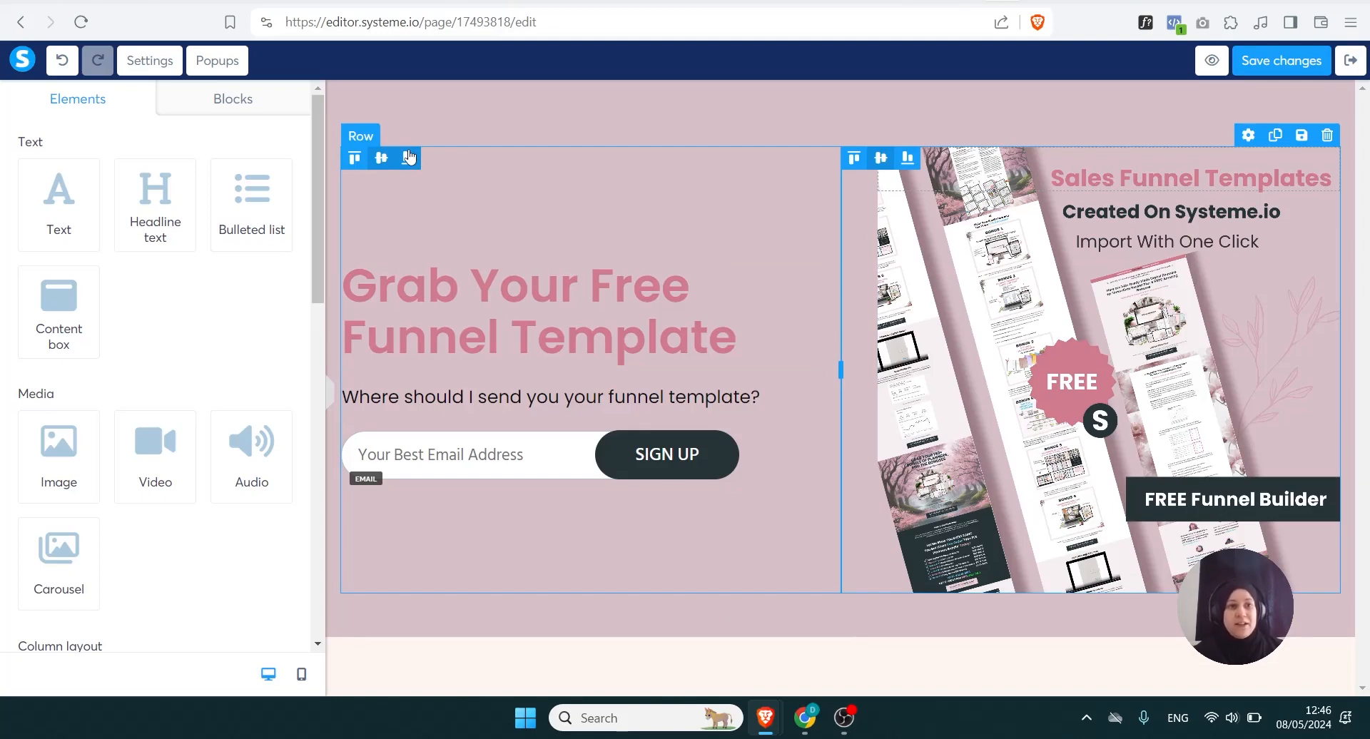
# Step: Add the saved DigiNudge Footer block below the pink squeeze section and save the page
pyautogui.click(231, 94)
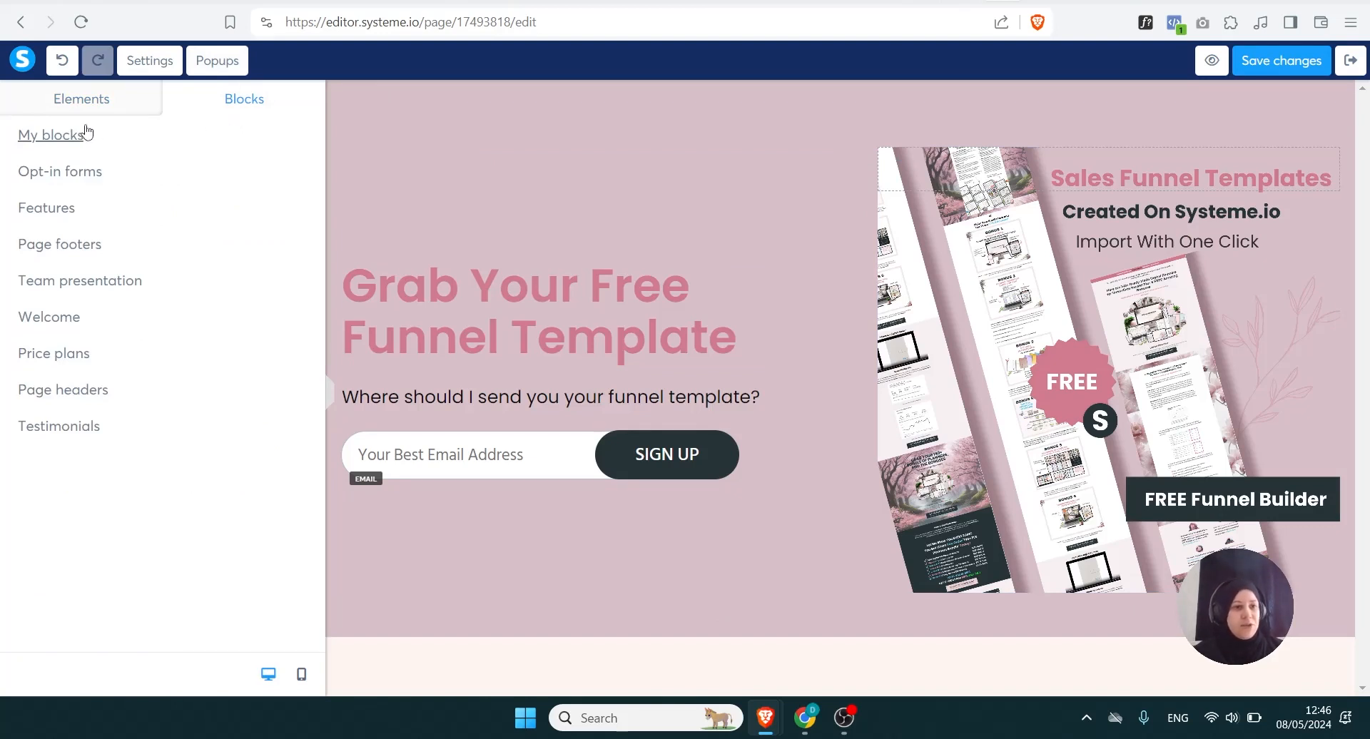
pyautogui.click(135, 110)
pyautogui.click(233, 105)
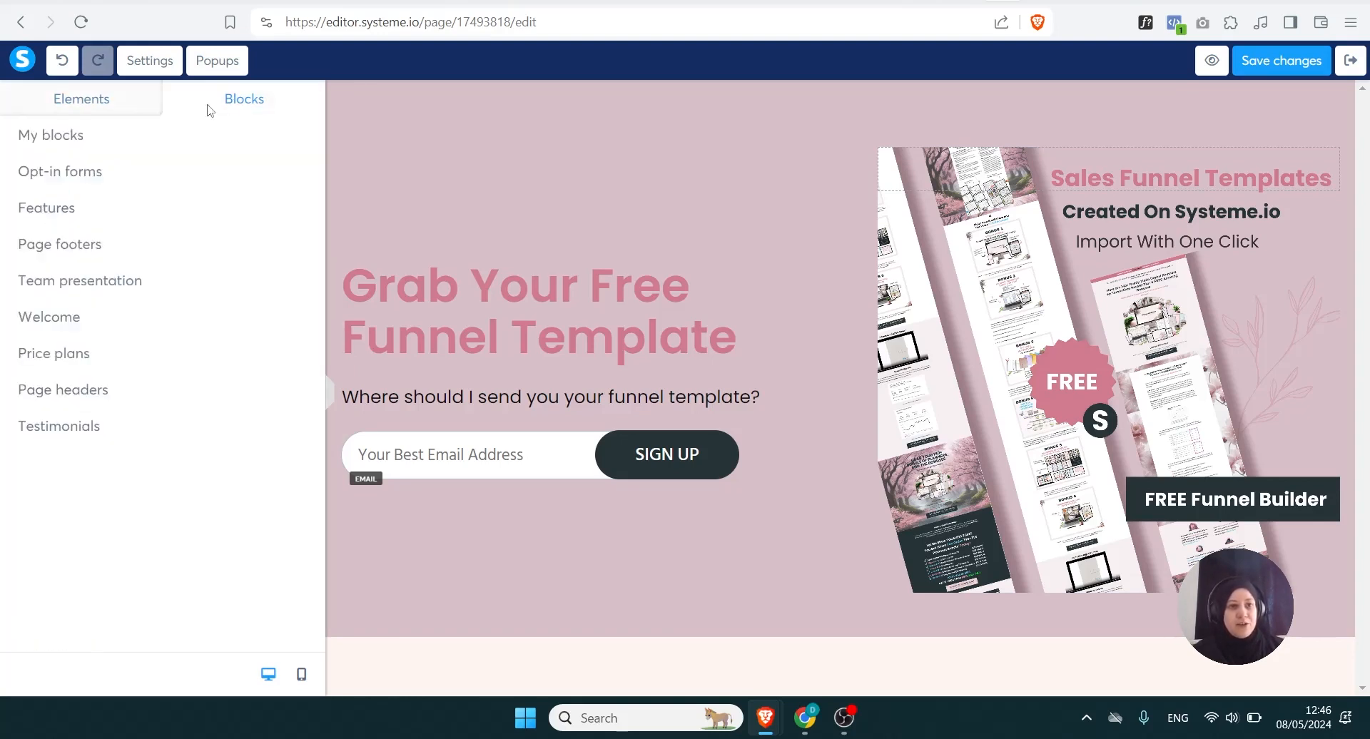
pyautogui.click(72, 142)
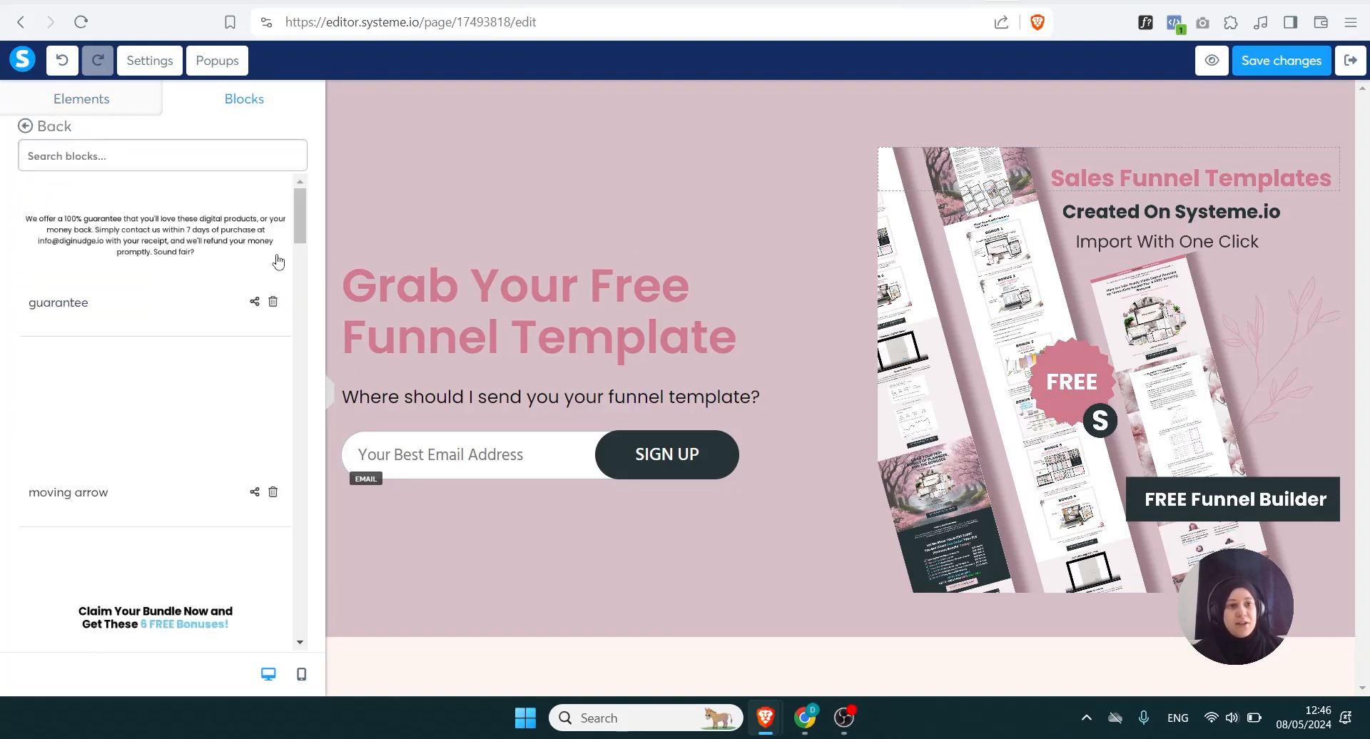
pyautogui.moveTo(299, 230); pyautogui.dragTo(294, 475)
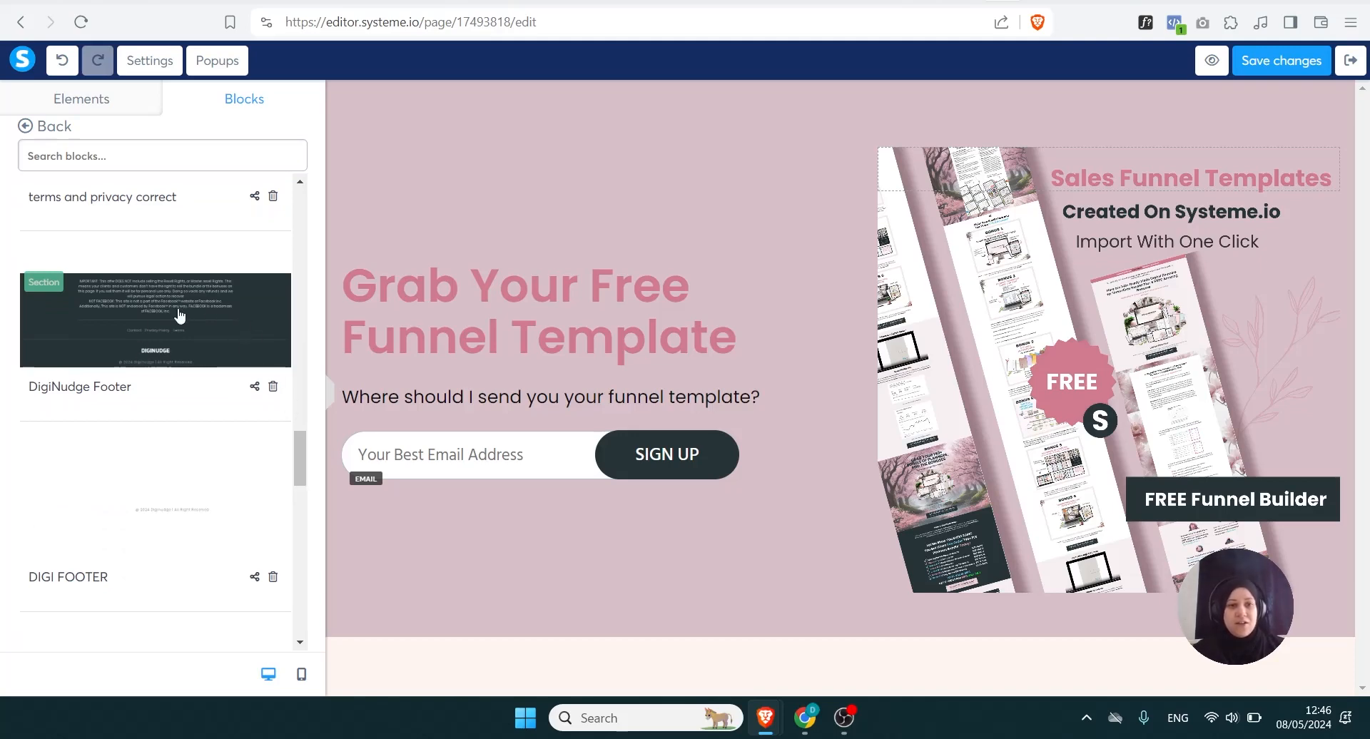
pyautogui.moveTo(180, 317); pyautogui.dragTo(462, 613)
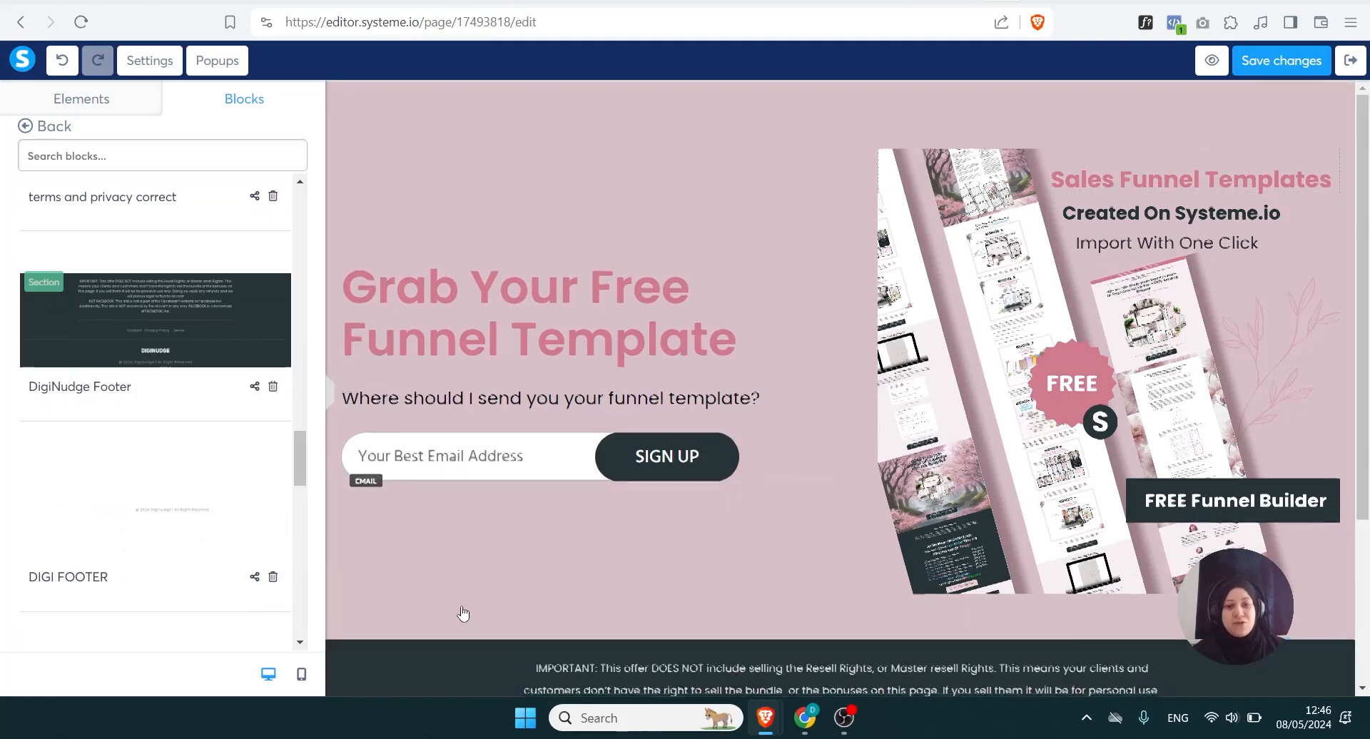
pyautogui.scroll(-3, 462, 614)
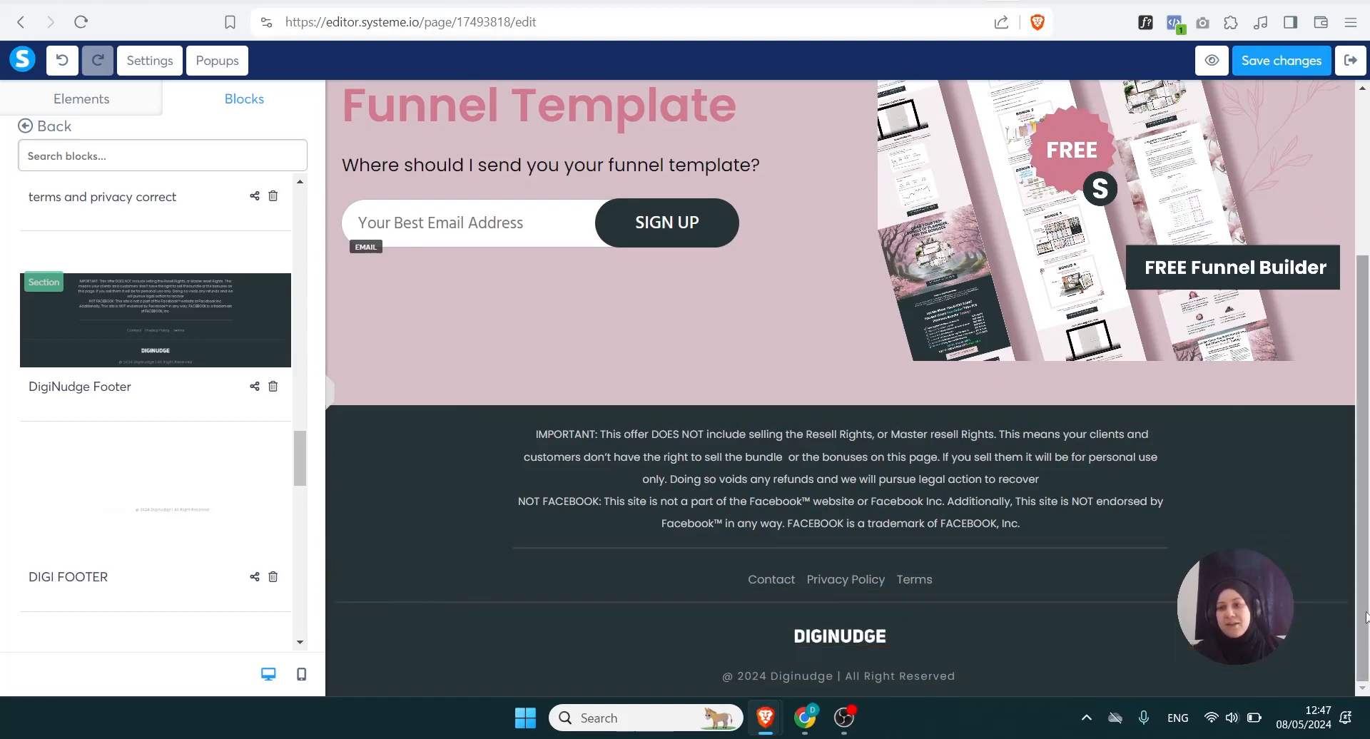
pyautogui.moveTo(1366, 617); pyautogui.dragTo(1366, 405)
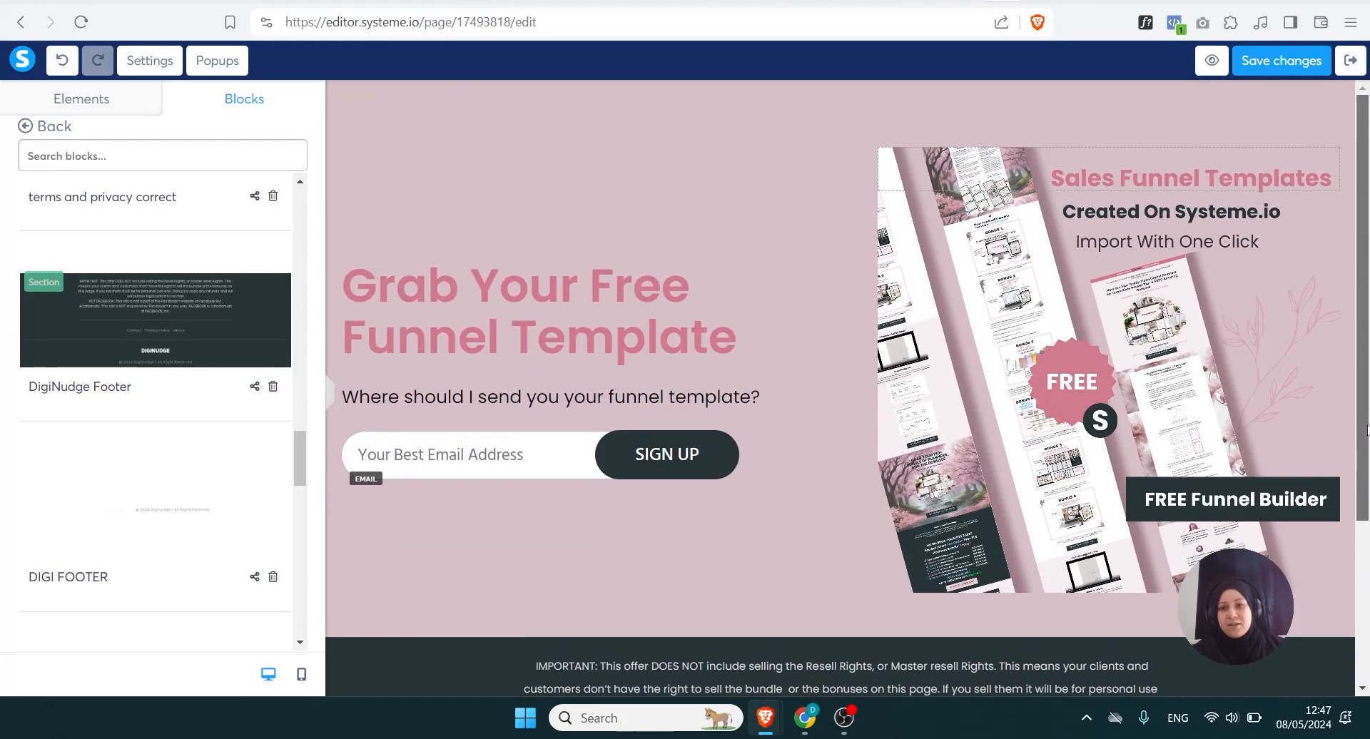
pyautogui.click(1249, 70)
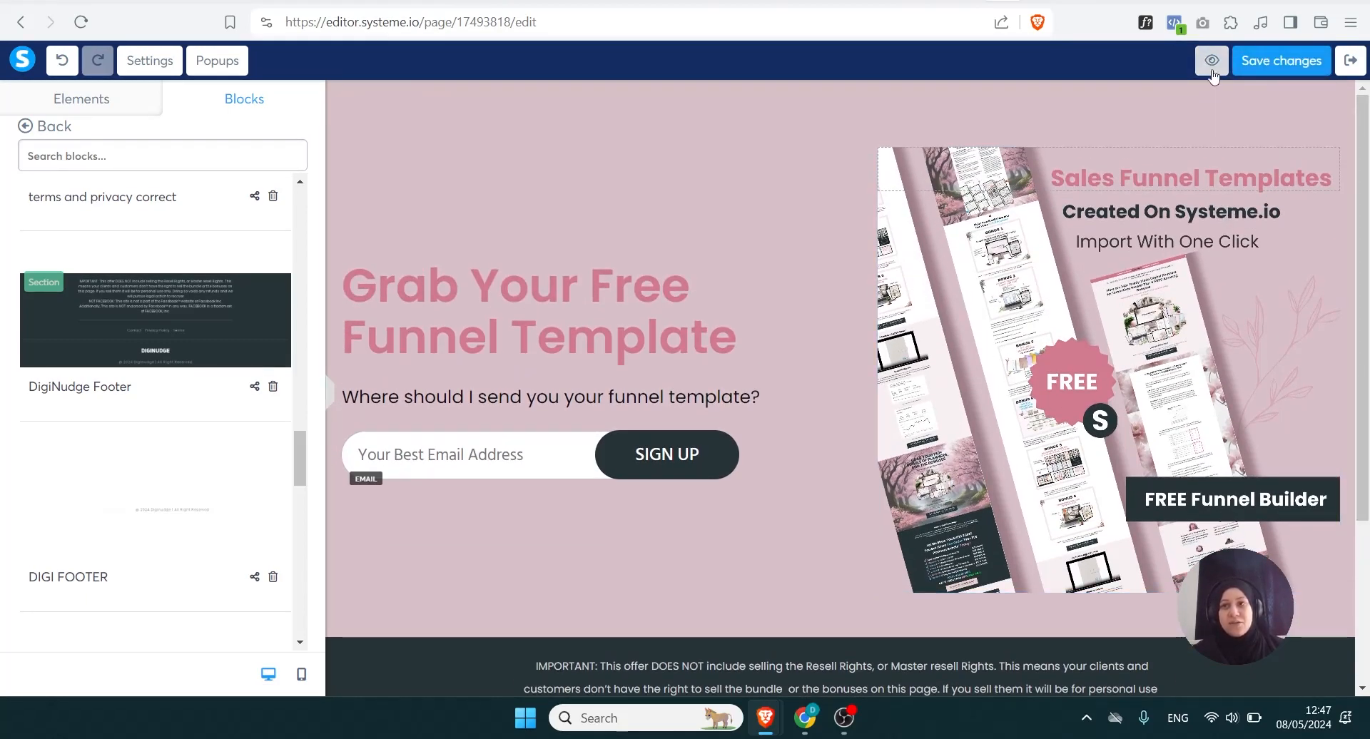
# Step: Preview the squeeze page with its footer without the preview notice, and return to the editor
pyautogui.click(1212, 71)
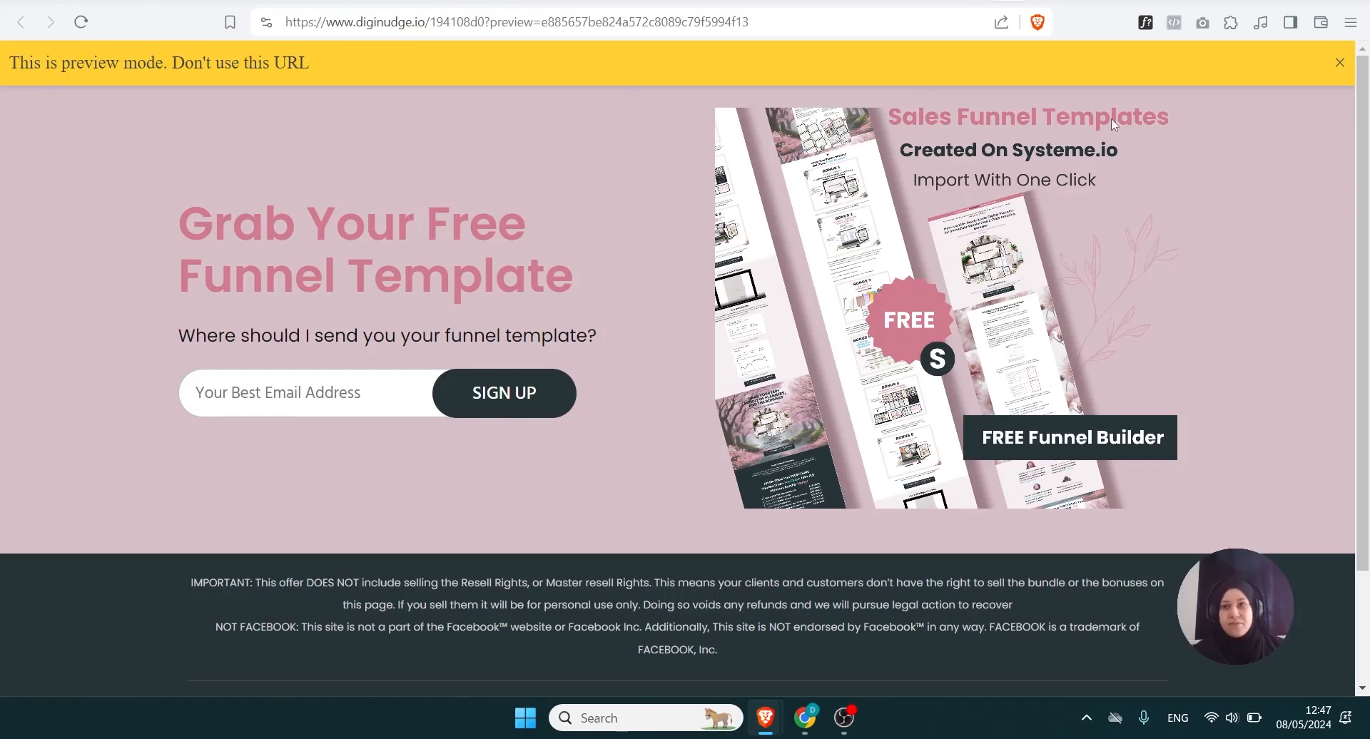
pyautogui.click(1341, 63)
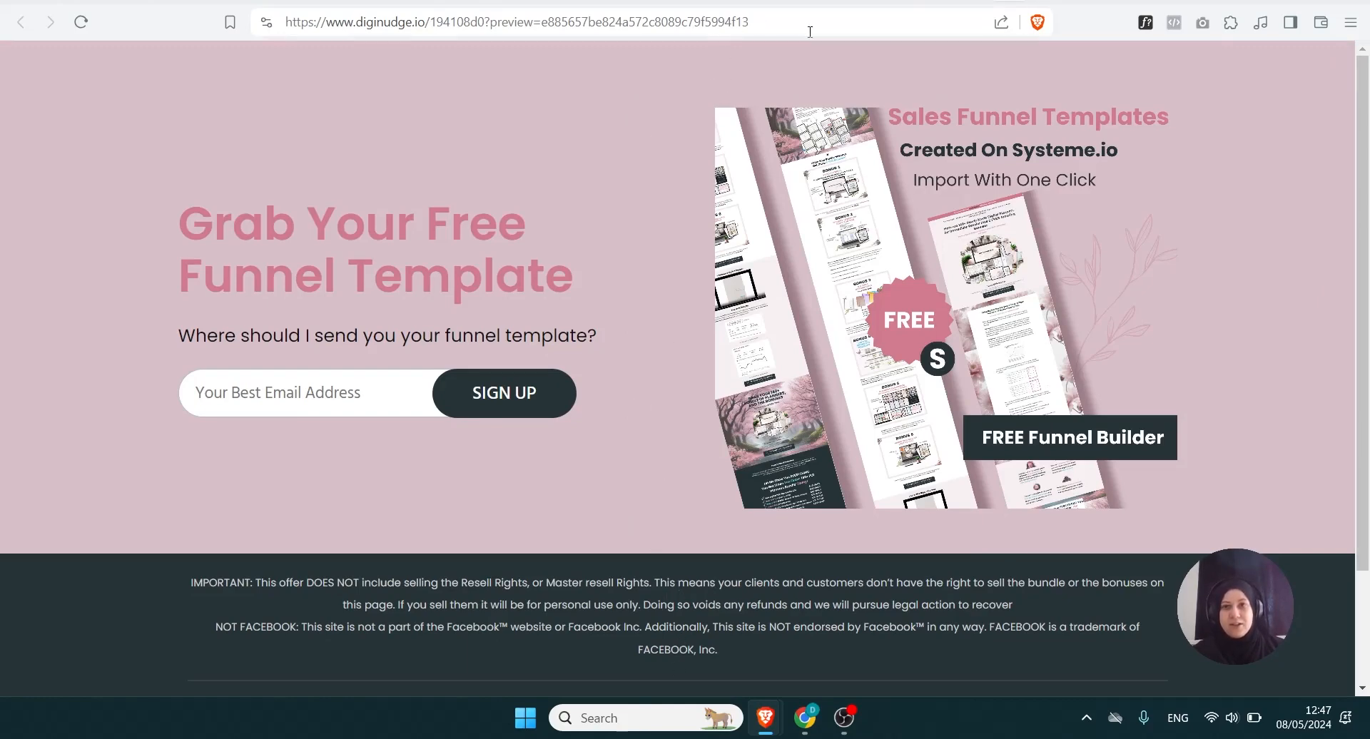
pyautogui.click(961, 2)
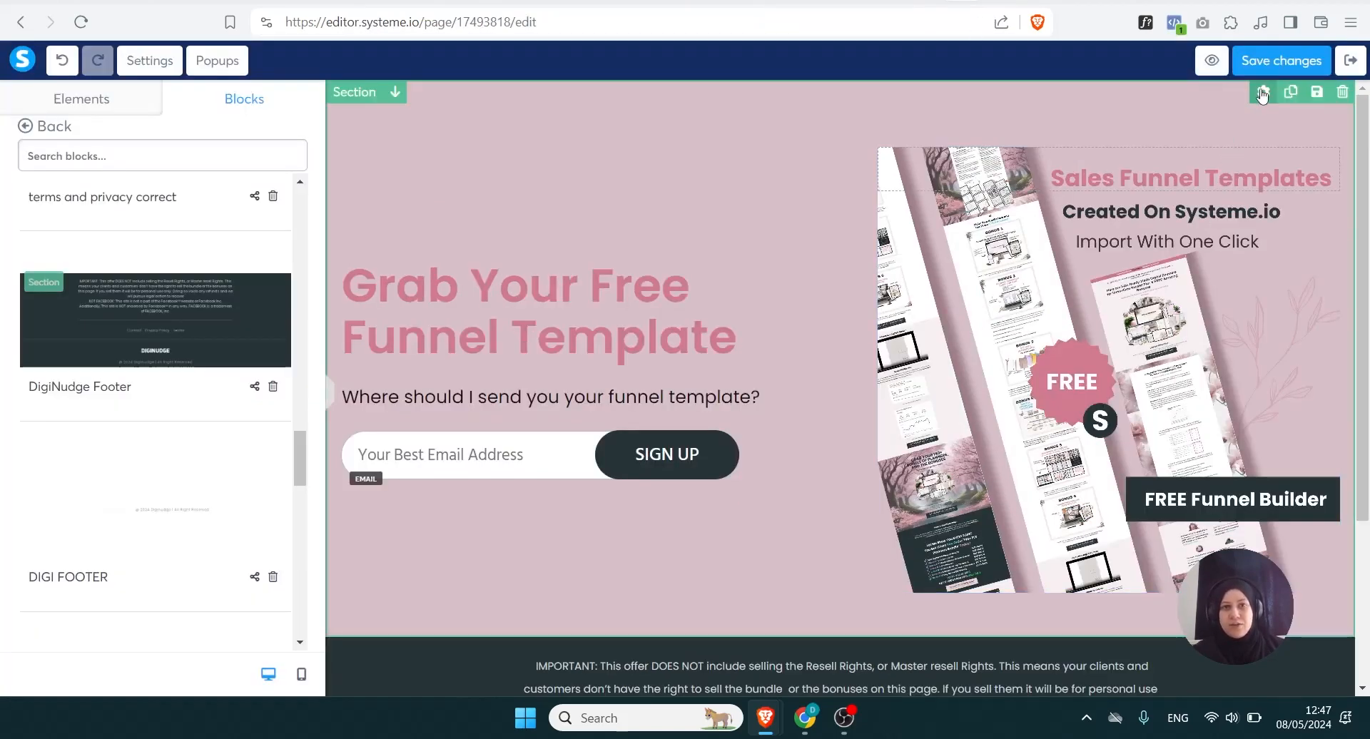
# Step: Increase the pink section's bottom padding to 138 and save the page
pyautogui.click(1262, 94)
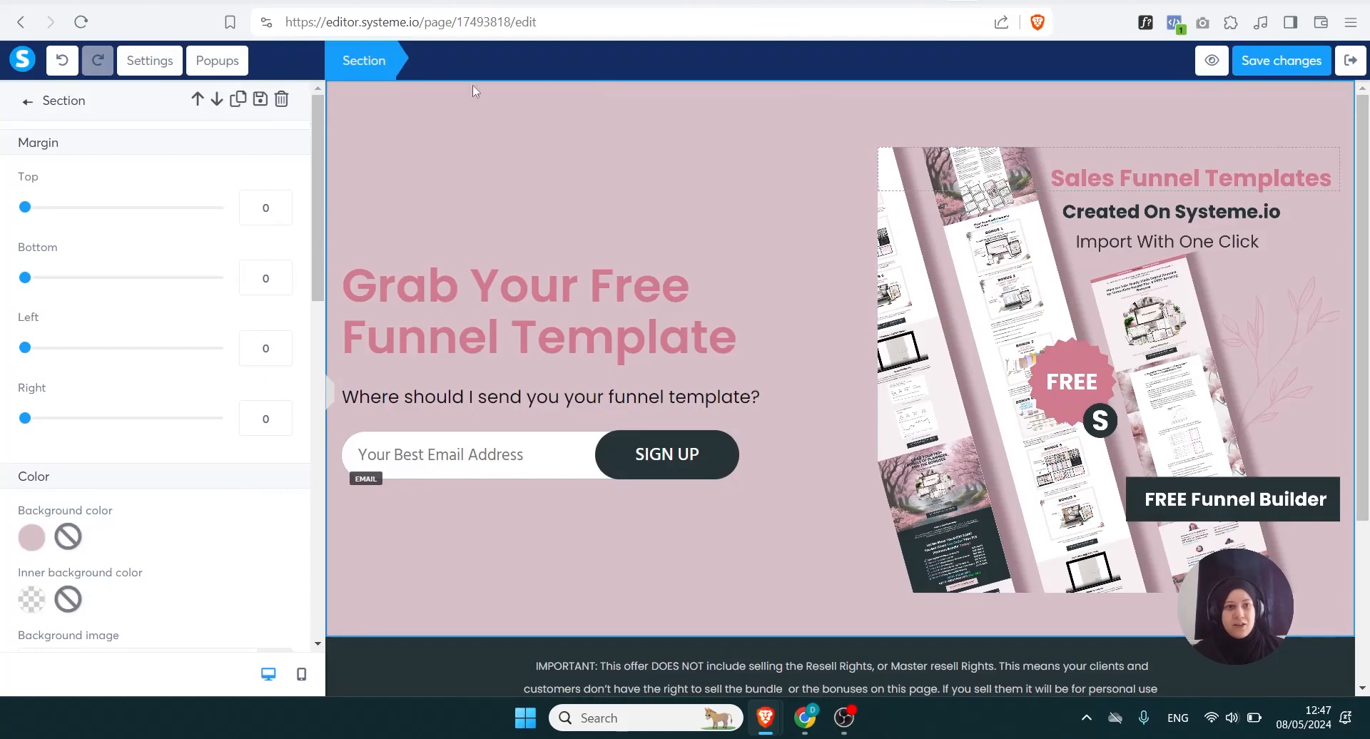
pyautogui.moveTo(315, 164); pyautogui.dragTo(337, 403)
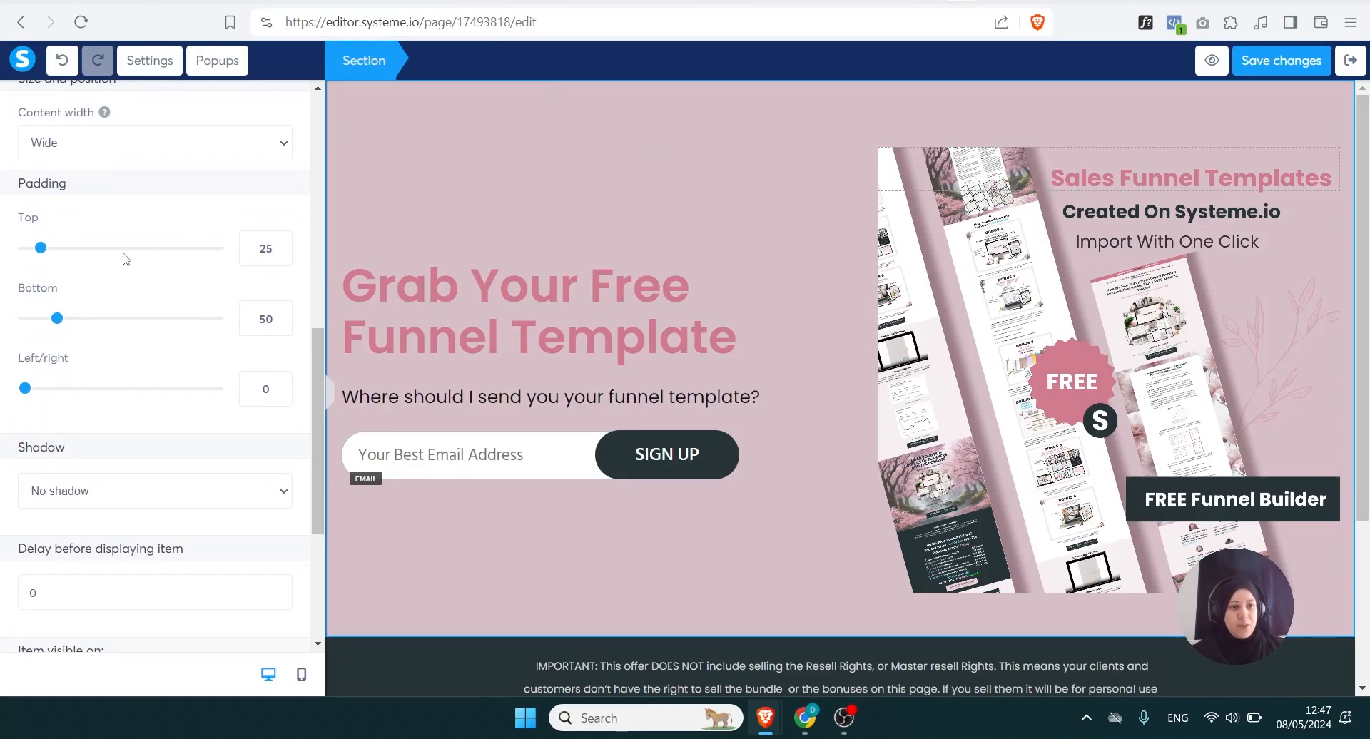
pyautogui.scroll(-2, 326, 401)
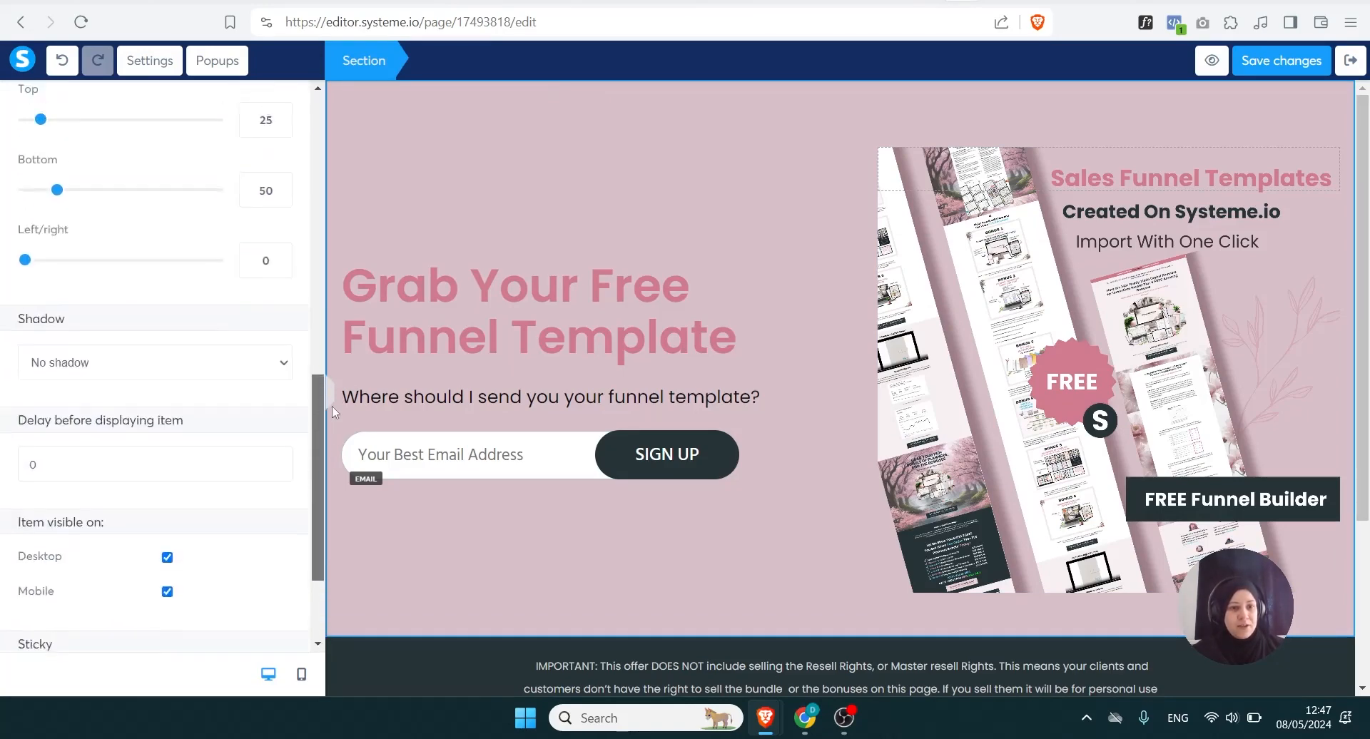
pyautogui.scroll(6, 332, 412)
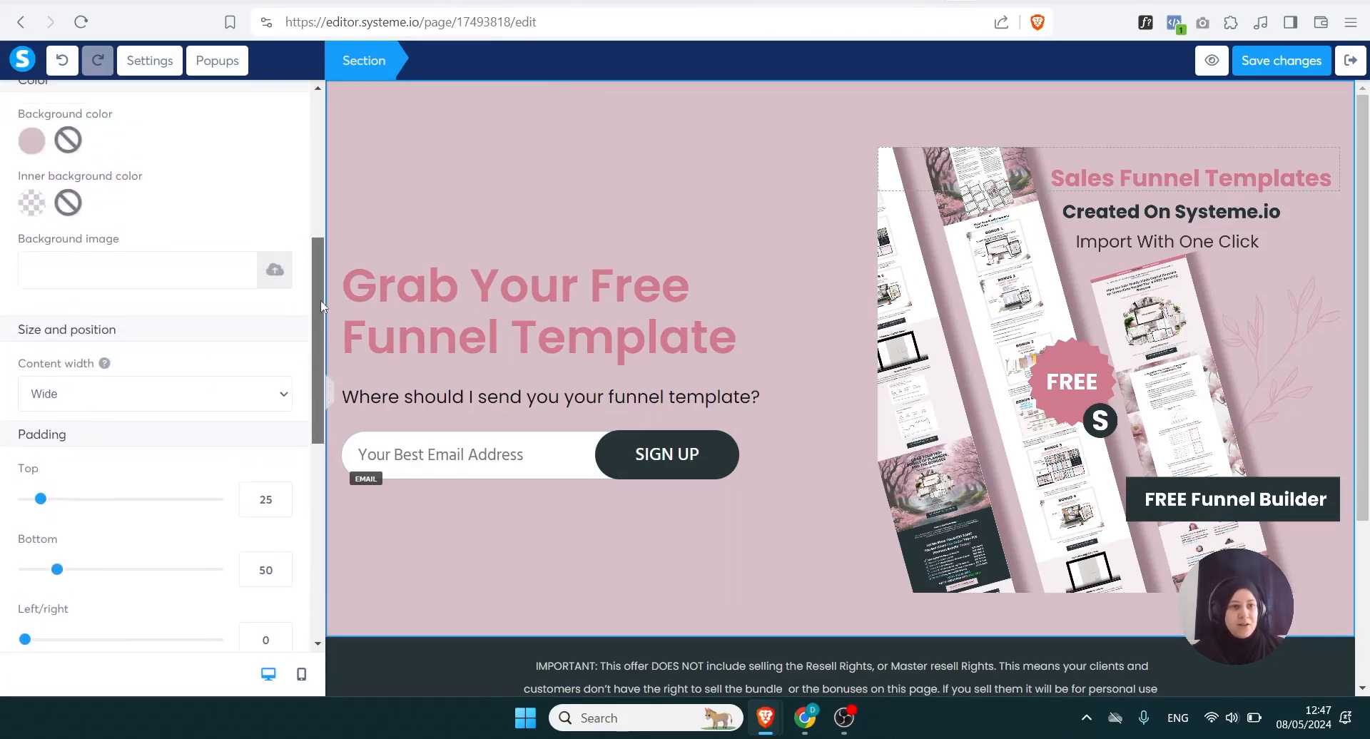
pyautogui.moveTo(321, 307); pyautogui.dragTo(330, 158)
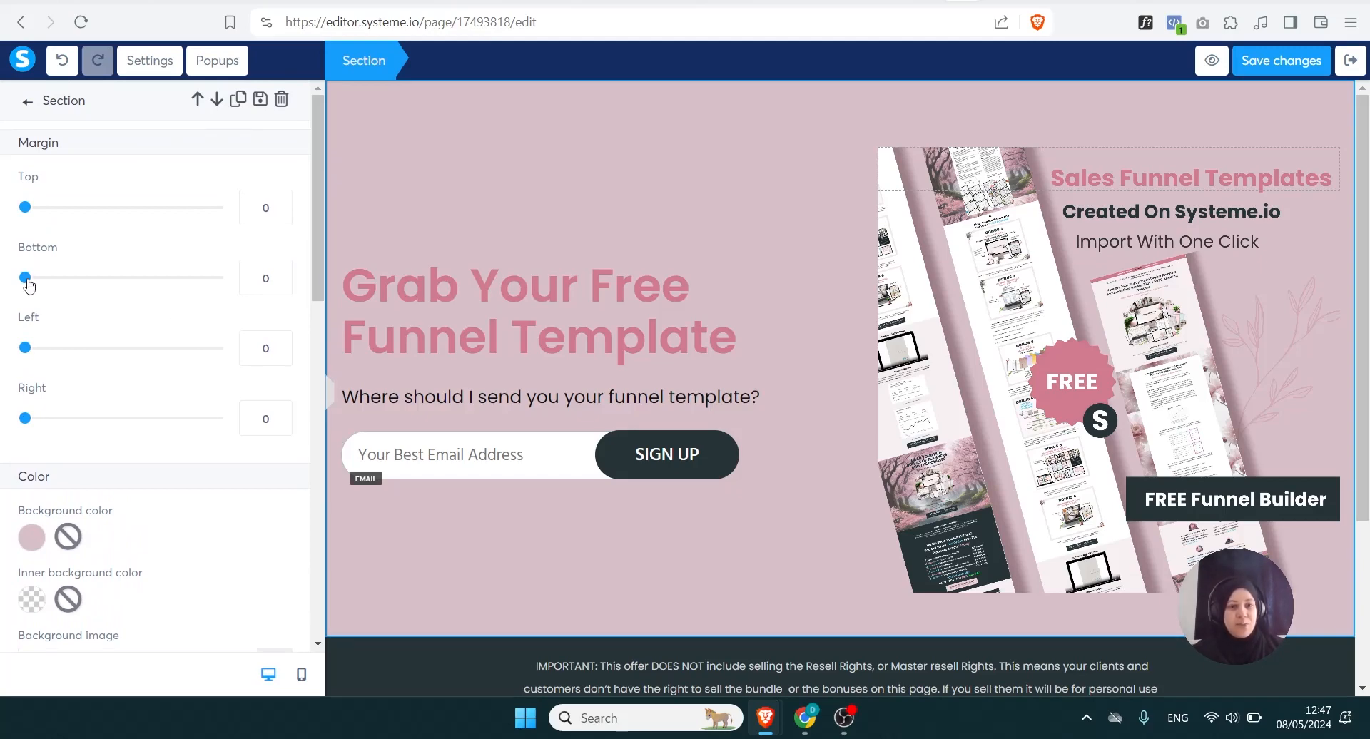
pyautogui.moveTo(28, 286)
pyautogui.mouseDown()
pyautogui.moveTo(97, 286)
pyautogui.moveTo(24, 292)
pyautogui.mouseUp()
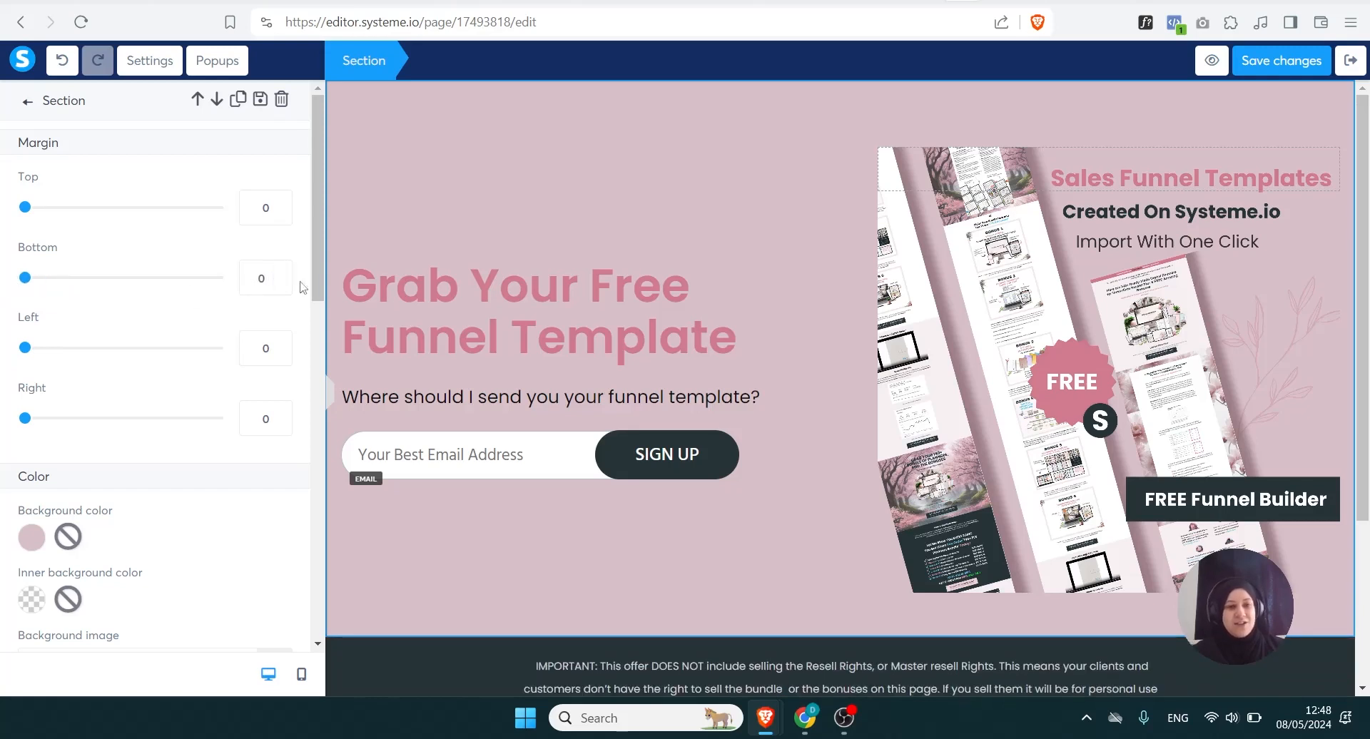
pyautogui.moveTo(319, 279); pyautogui.dragTo(325, 506)
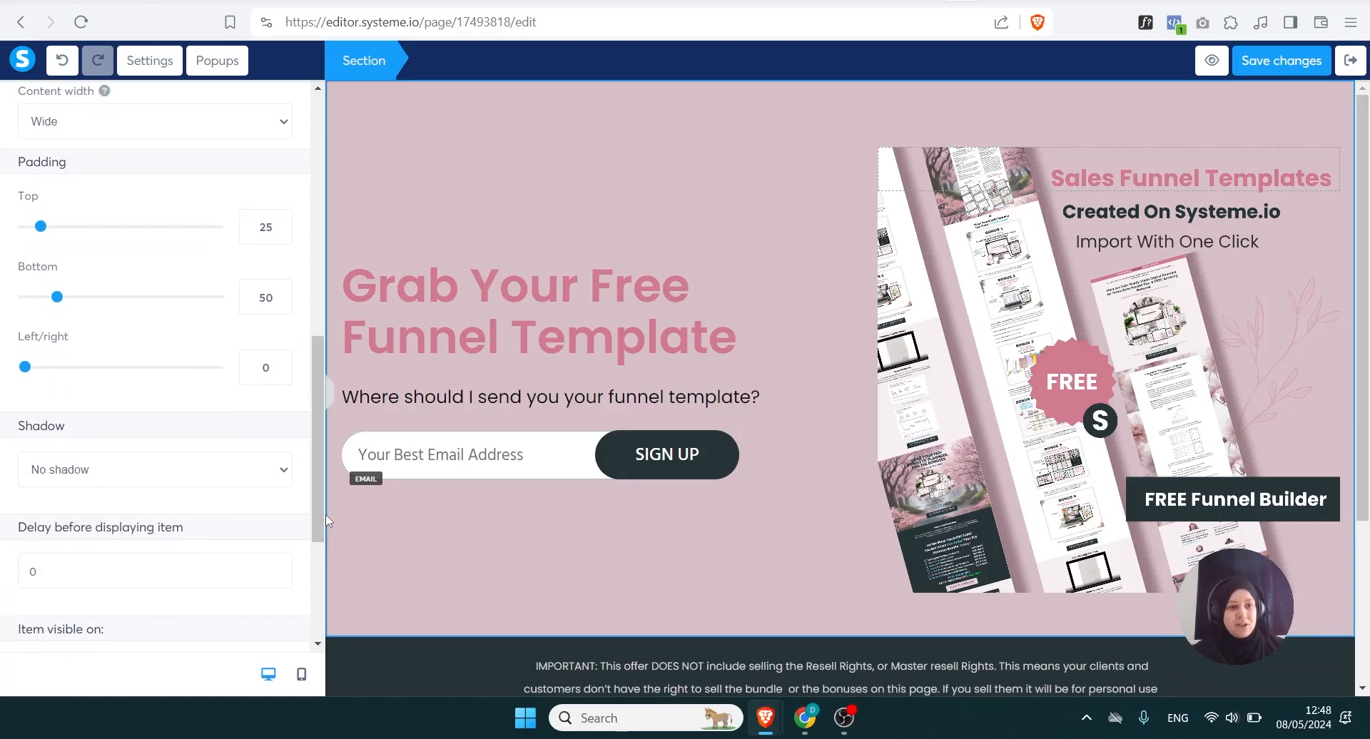
pyautogui.moveTo(57, 302); pyautogui.dragTo(114, 312)
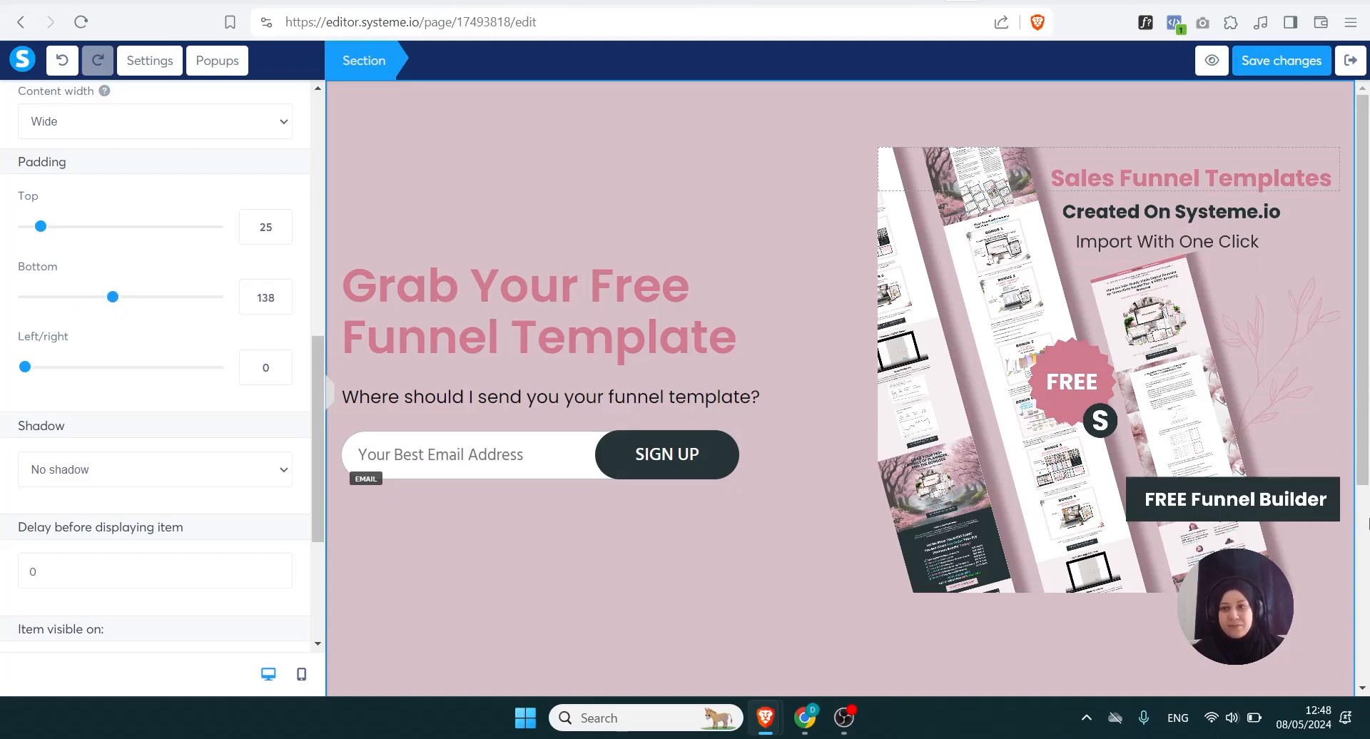
pyautogui.click(1368, 478)
pyautogui.moveTo(1360, 438); pyautogui.dragTo(1359, 411)
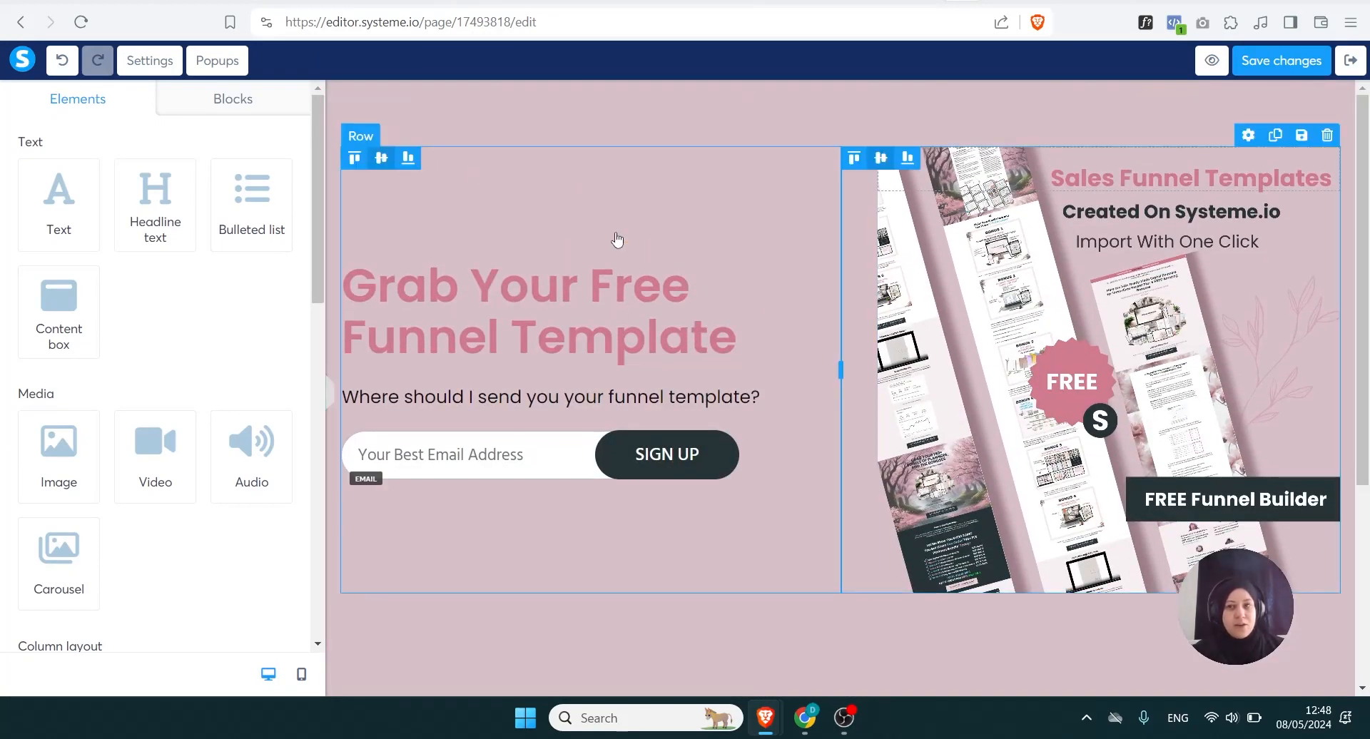
pyautogui.click(1266, 70)
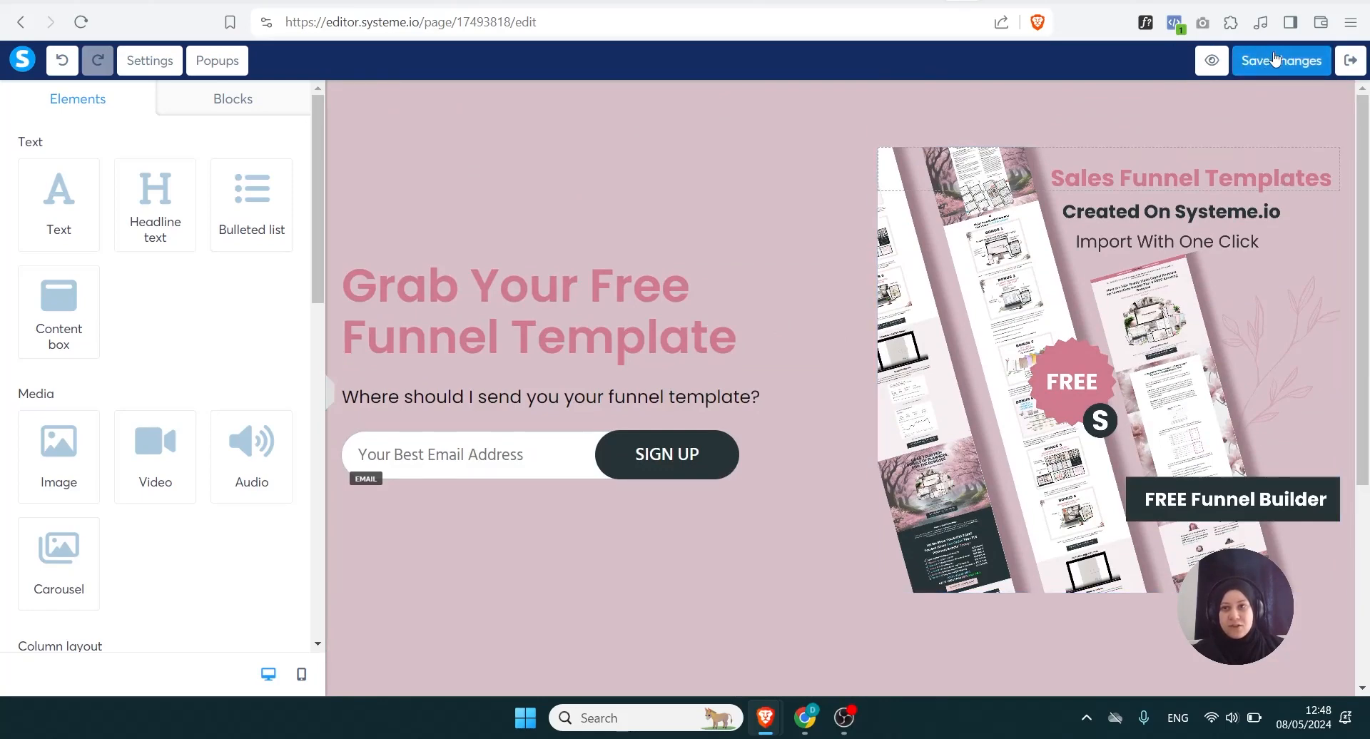
# Step: Preview the page to check the spacing between the pink section's content and the footer, and return to the editor
pyautogui.moveTo(1365, 162); pyautogui.dragTo(1367, 126)
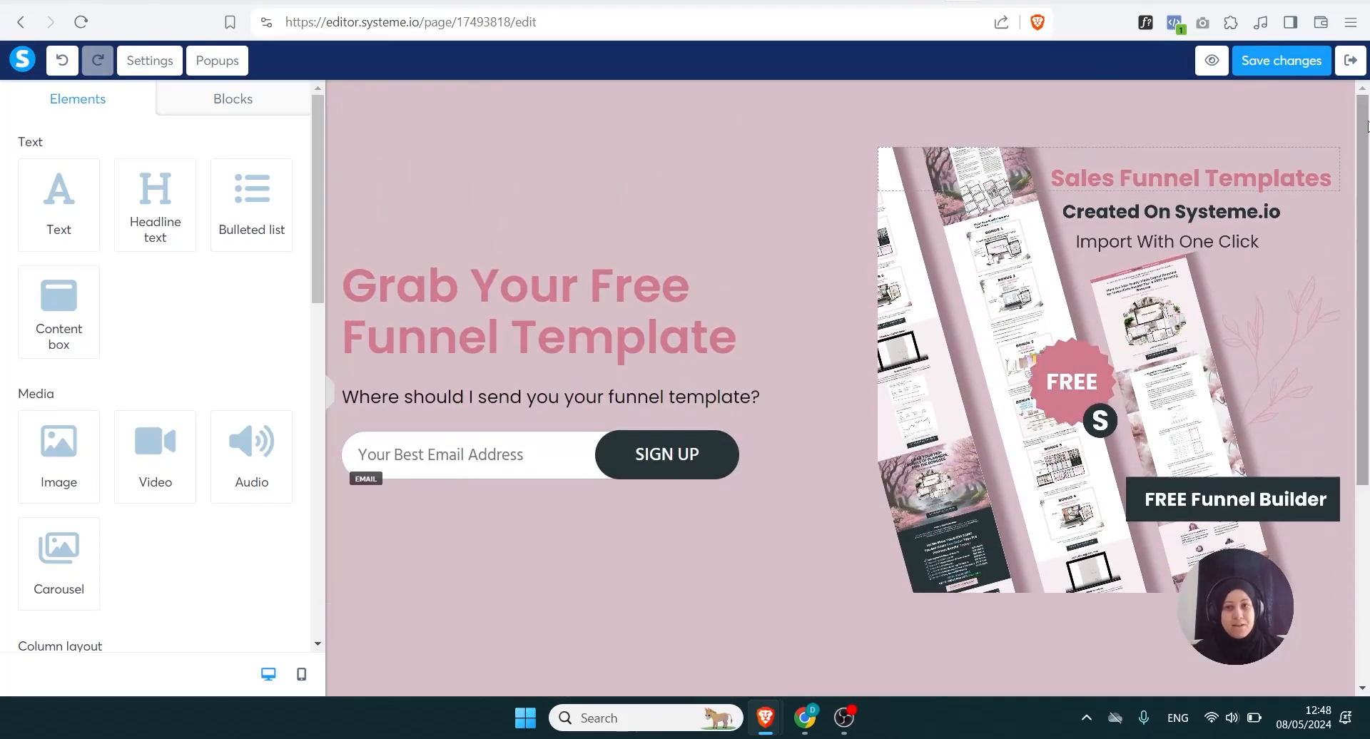
pyautogui.click(1214, 62)
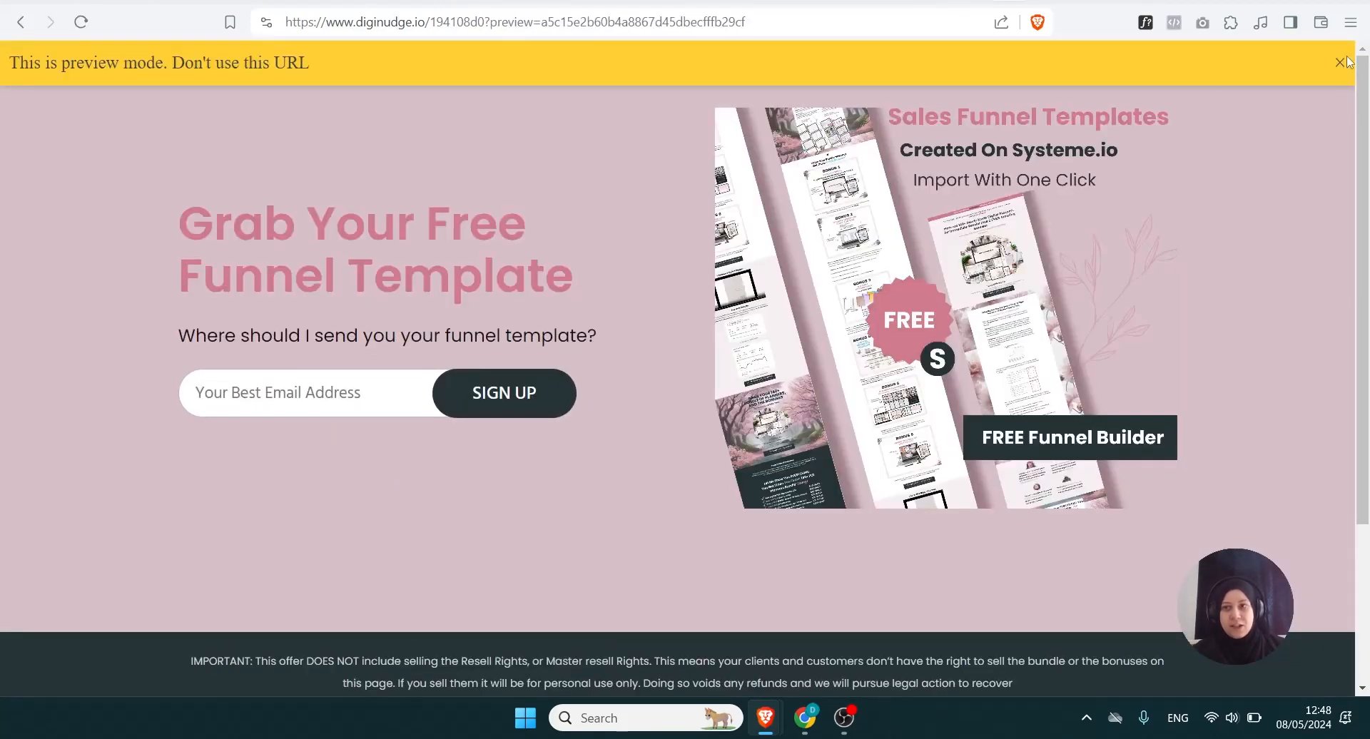
pyautogui.click(1341, 63)
pyautogui.moveTo(1360, 77)
pyautogui.mouseDown()
pyautogui.moveTo(1360, 214)
pyautogui.moveTo(1360, 77)
pyautogui.mouseUp()
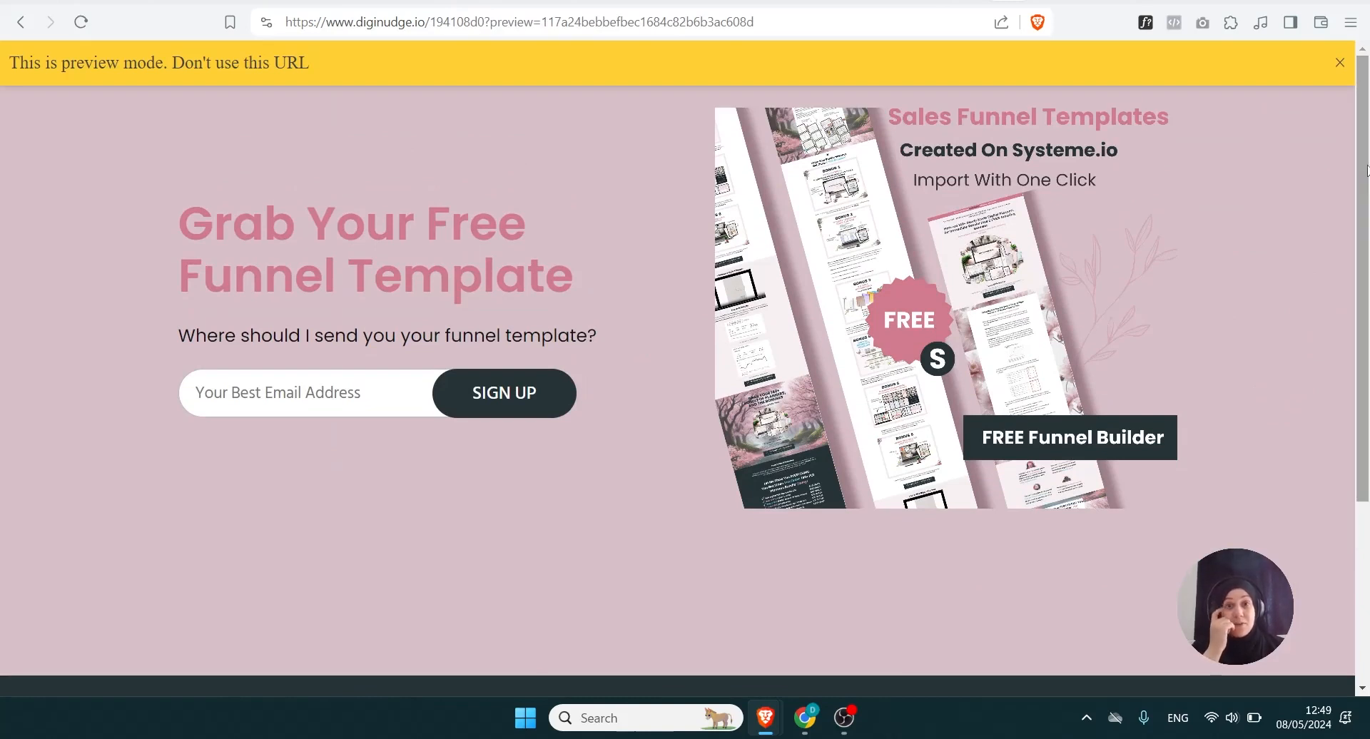
pyautogui.click(1341, 63)
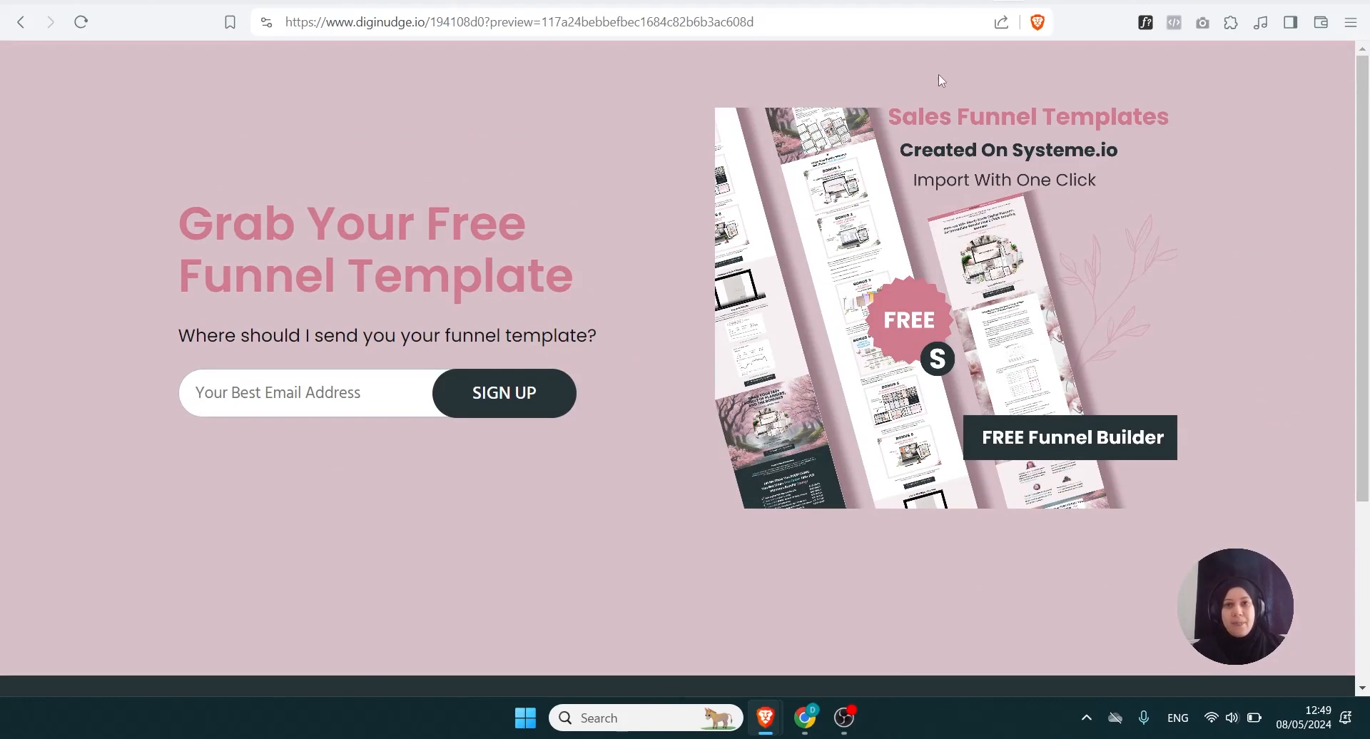
pyautogui.click(966, 6)
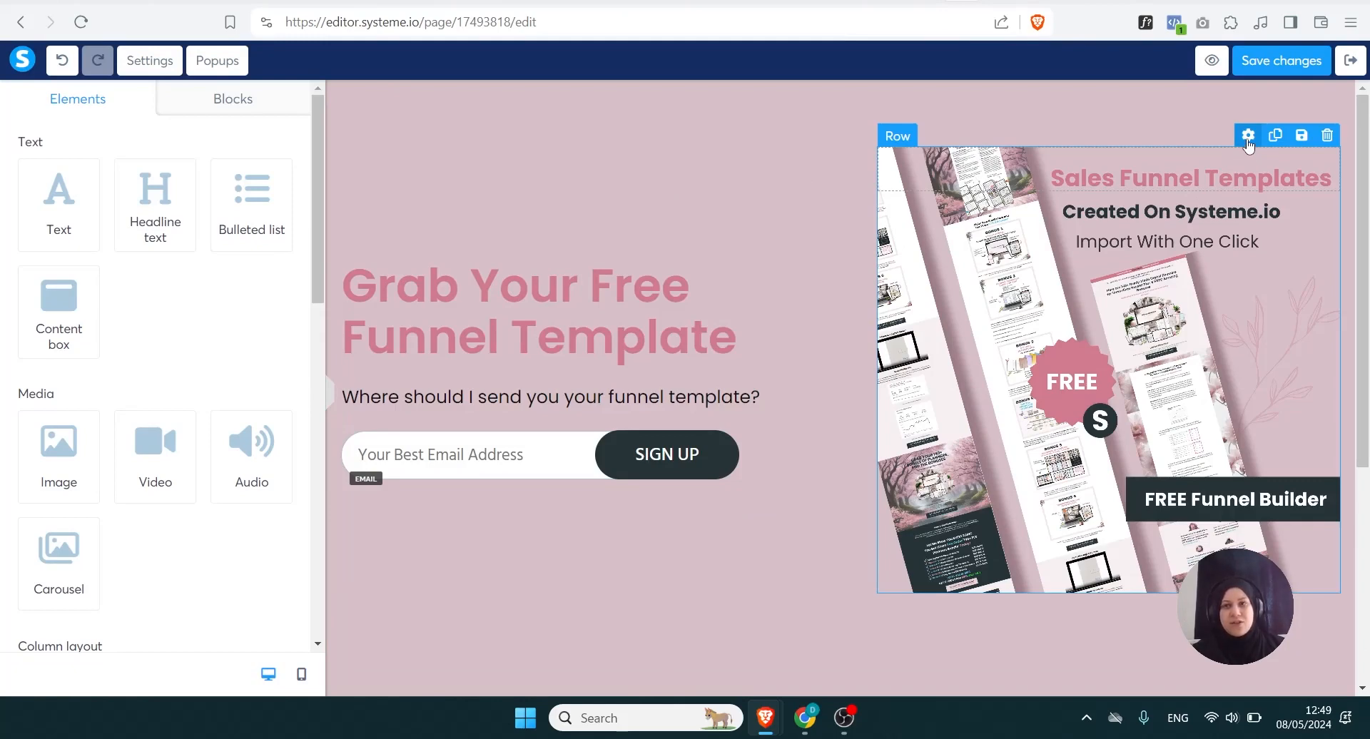
# Step: Set the background colour of the outer row holding the headline, form and image to white (FFFFFF)
pyautogui.click(1248, 137)
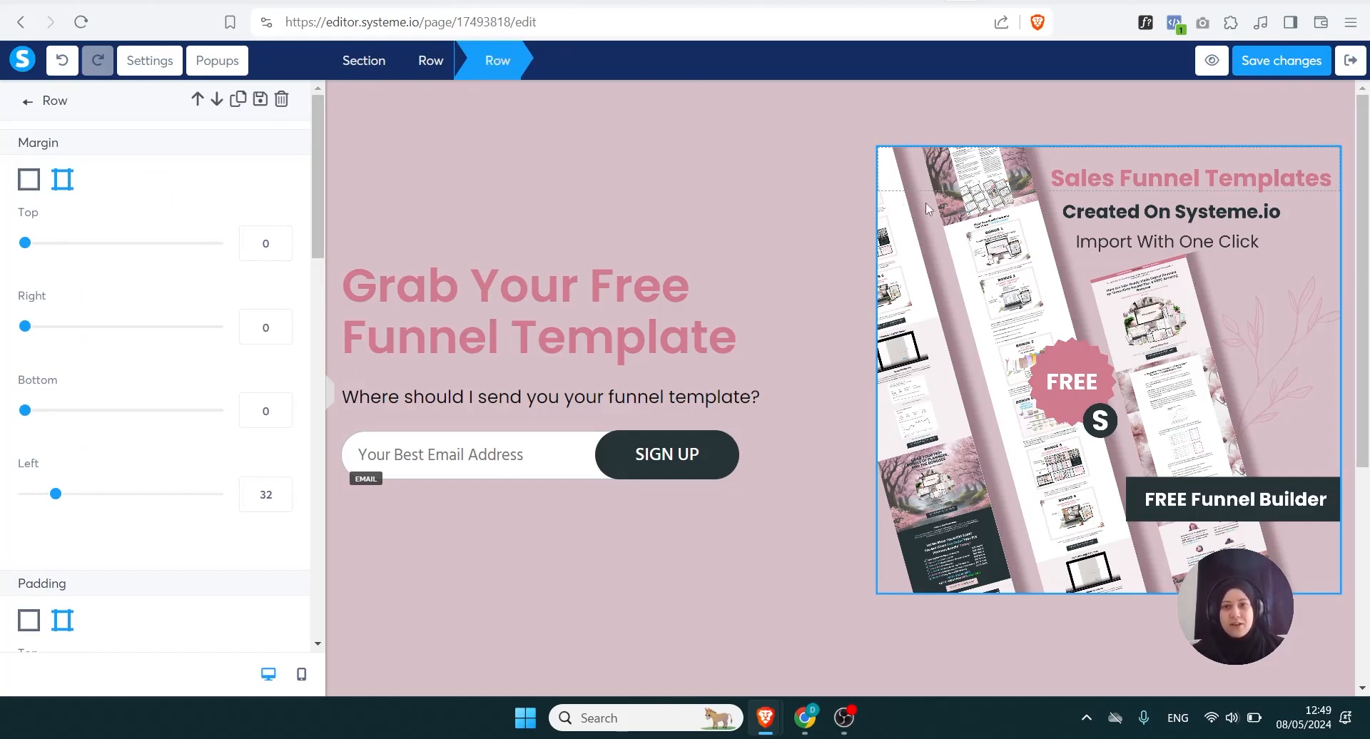
pyautogui.click(426, 71)
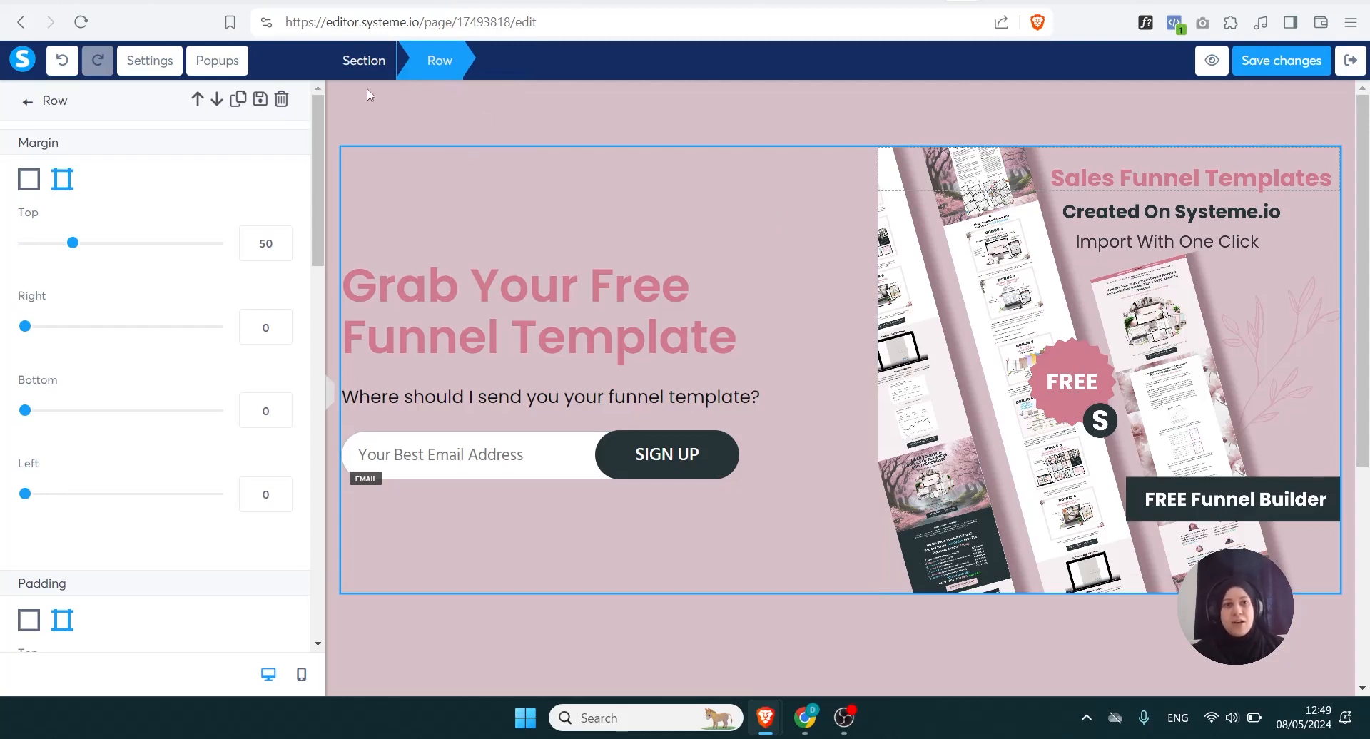
pyautogui.click(363, 60)
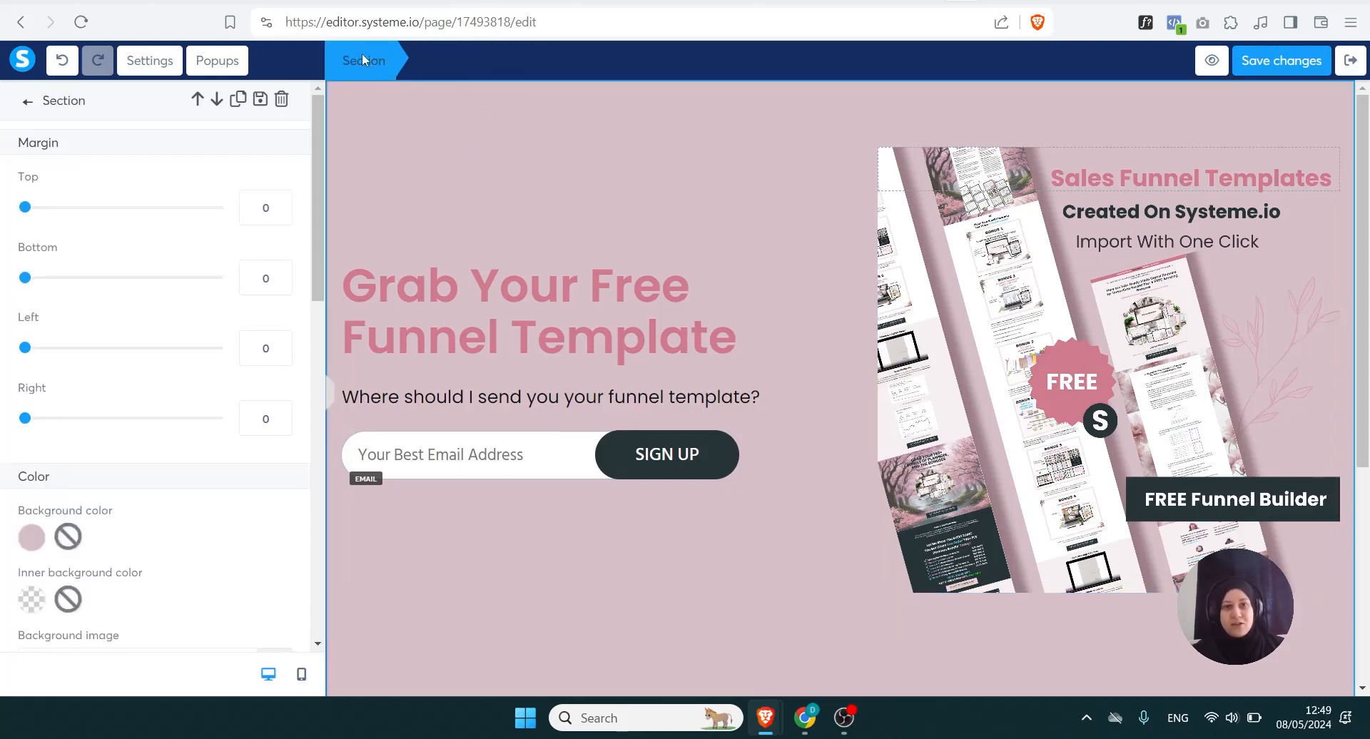
pyautogui.click(1141, 213)
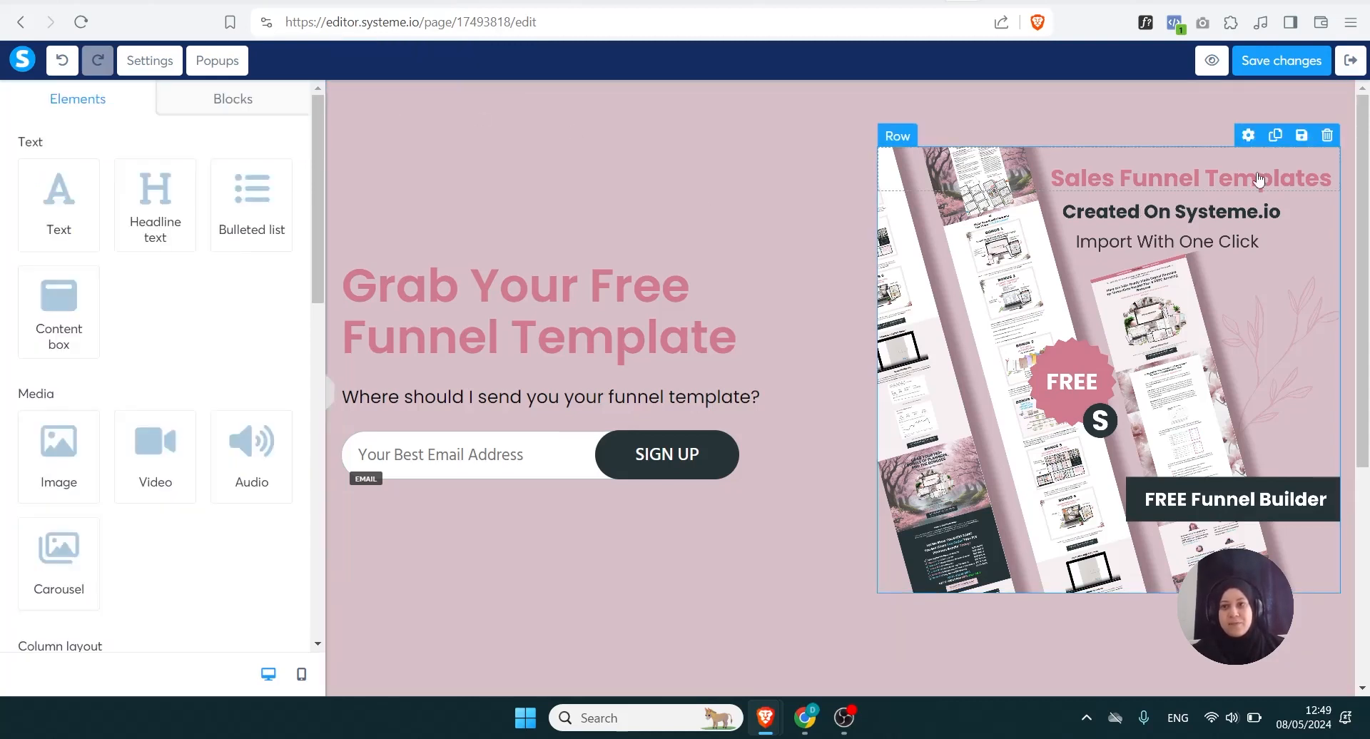
pyautogui.click(1242, 137)
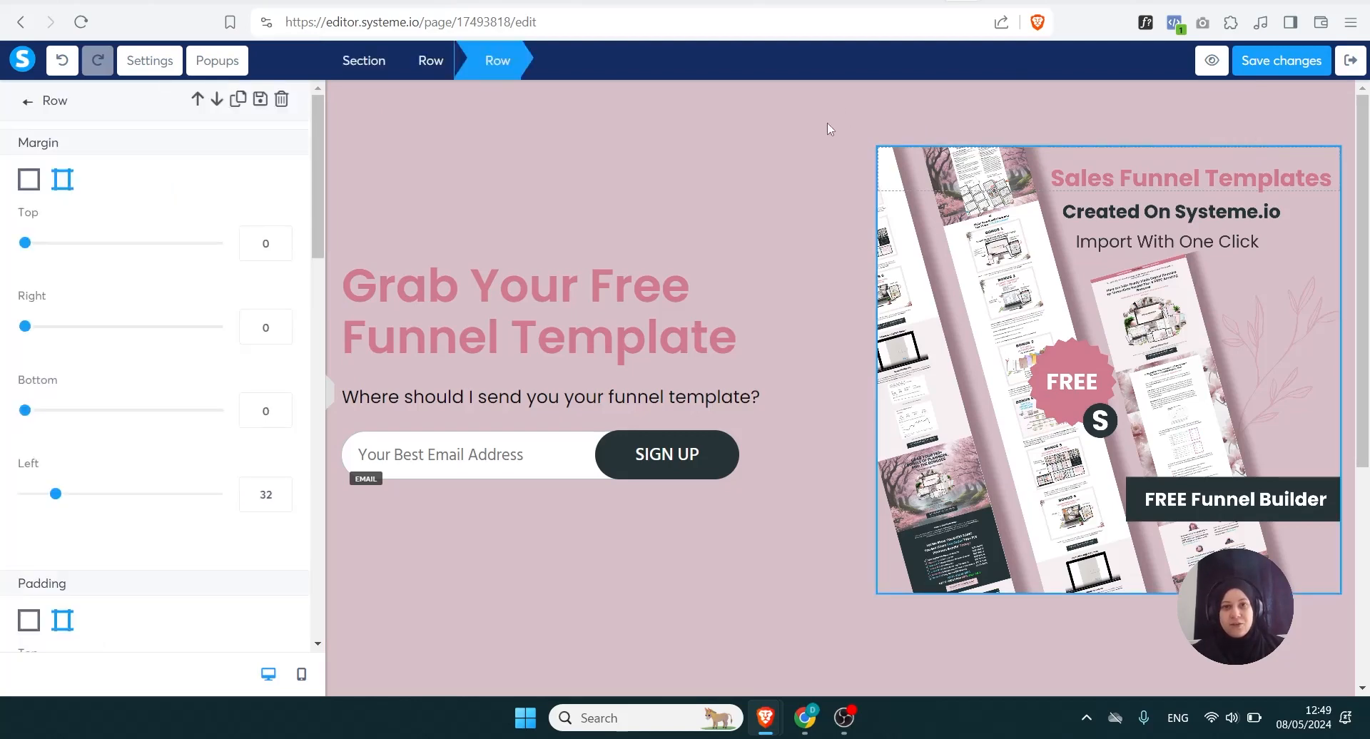
pyautogui.click(431, 63)
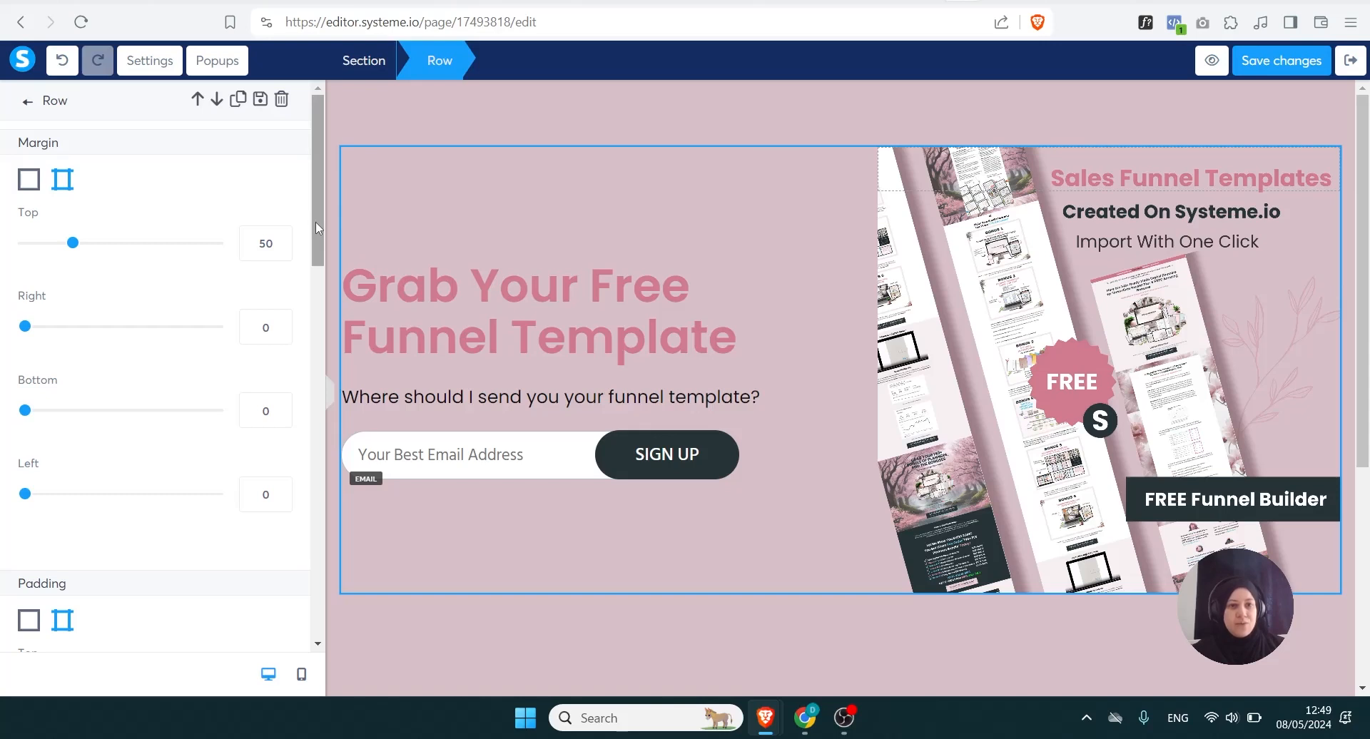
pyautogui.moveTo(316, 229); pyautogui.dragTo(320, 445)
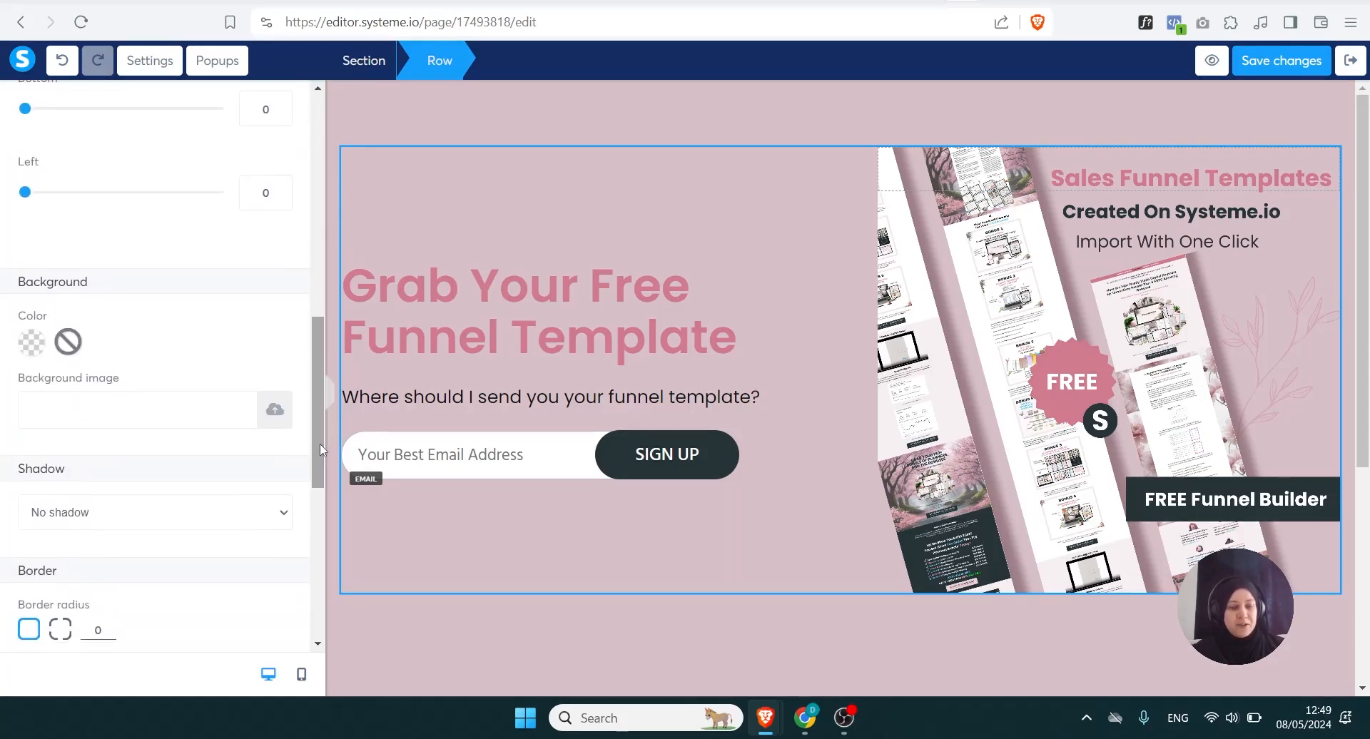
pyautogui.click(32, 347)
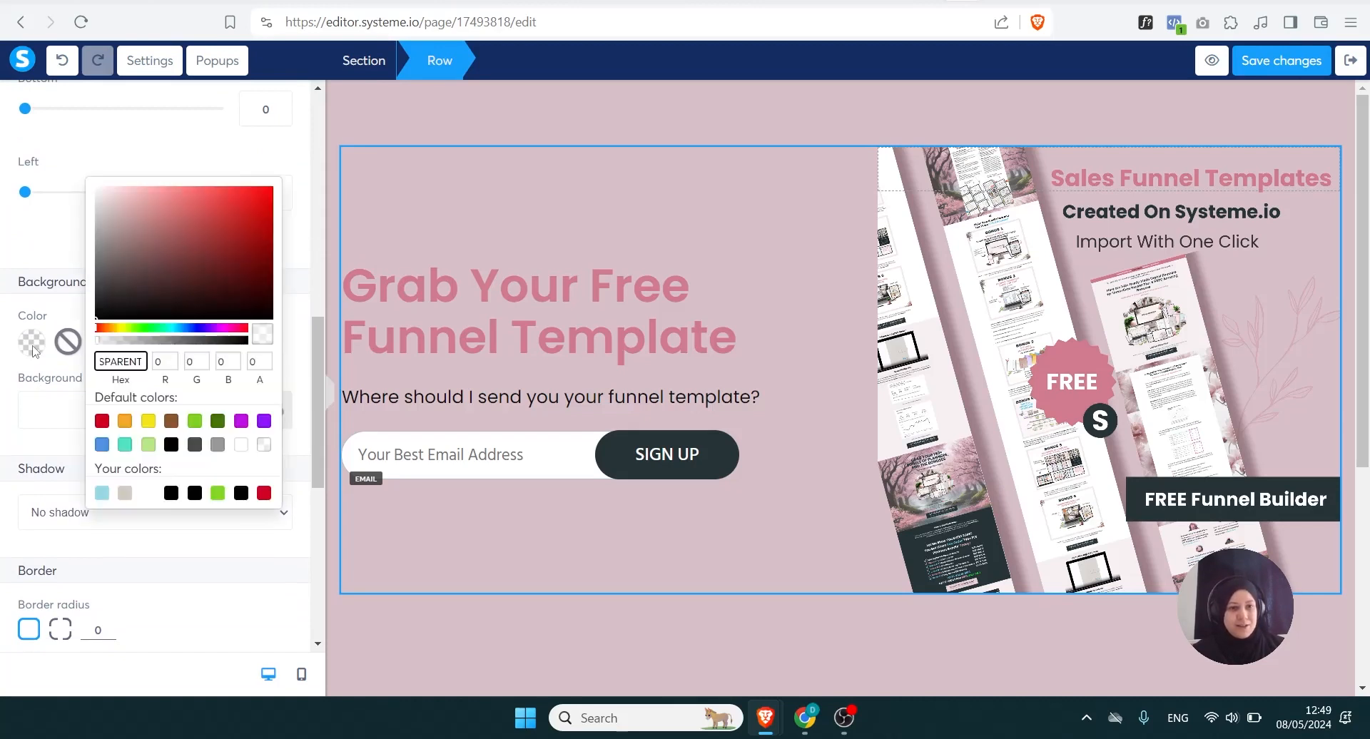
pyautogui.click(242, 453)
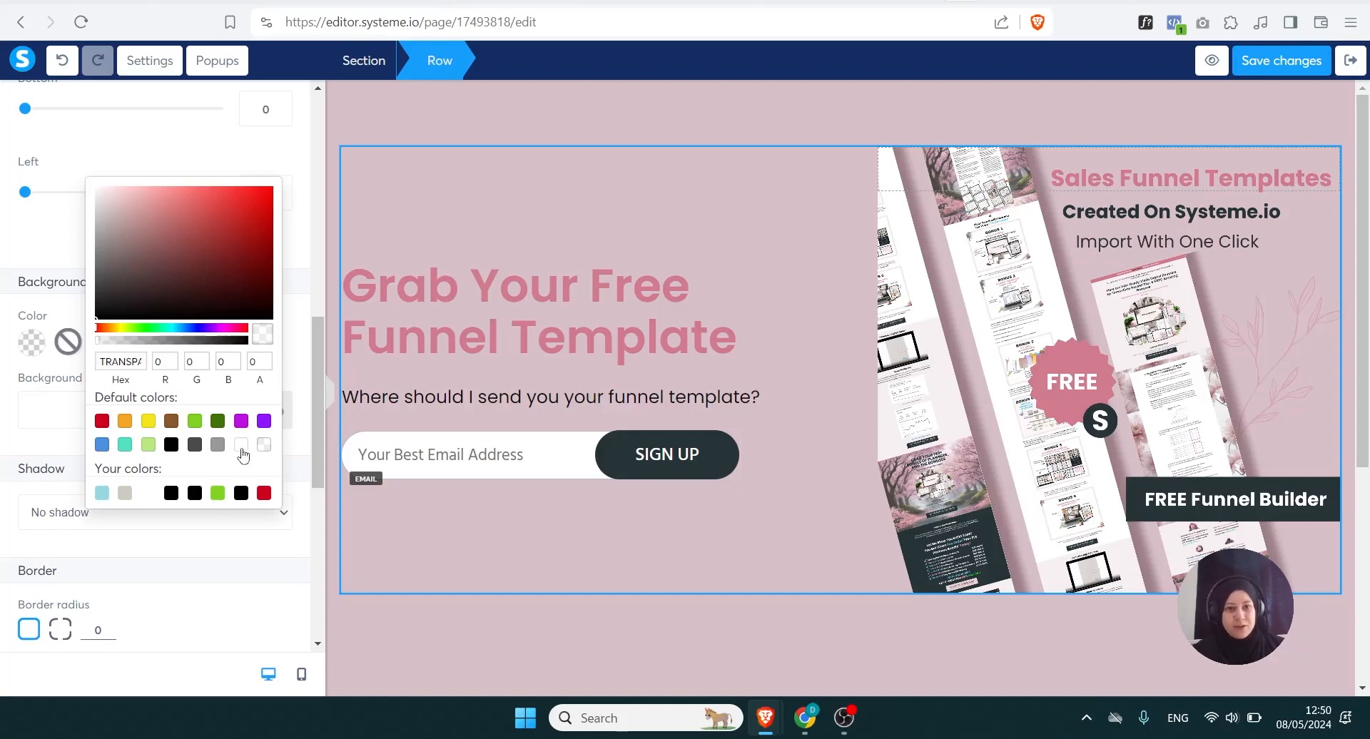
pyautogui.click(242, 450)
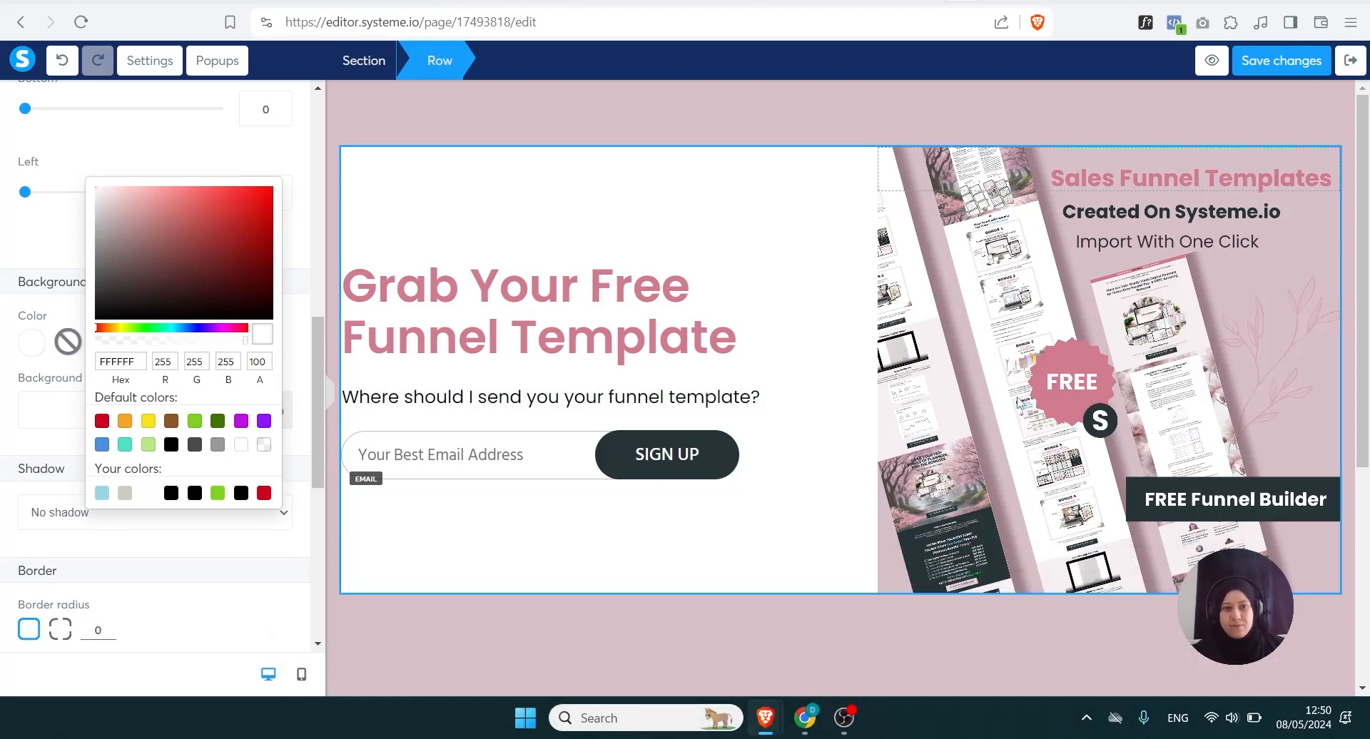
# Step: Switch the "Grab Your Free Funnel Template" headline to individual margins and set its left margin to 40
pyautogui.click(636, 353)
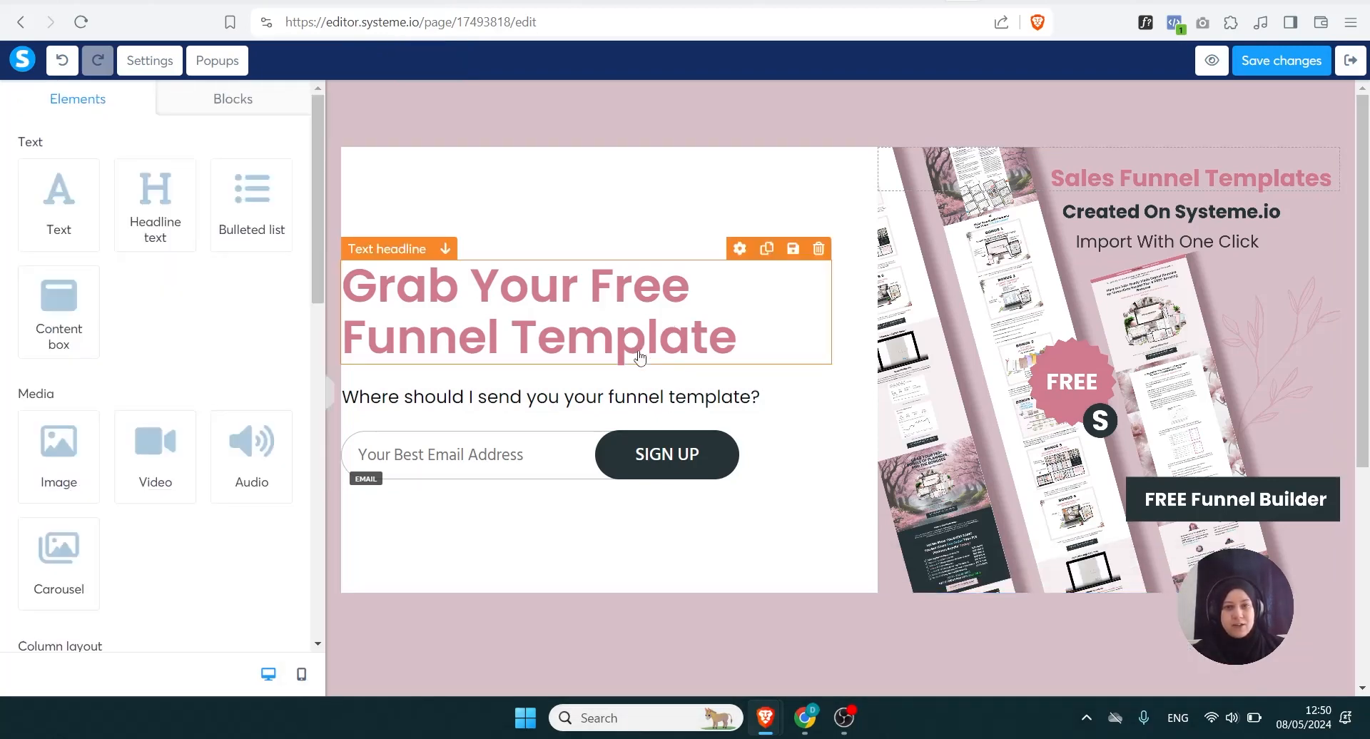
pyautogui.click(740, 250)
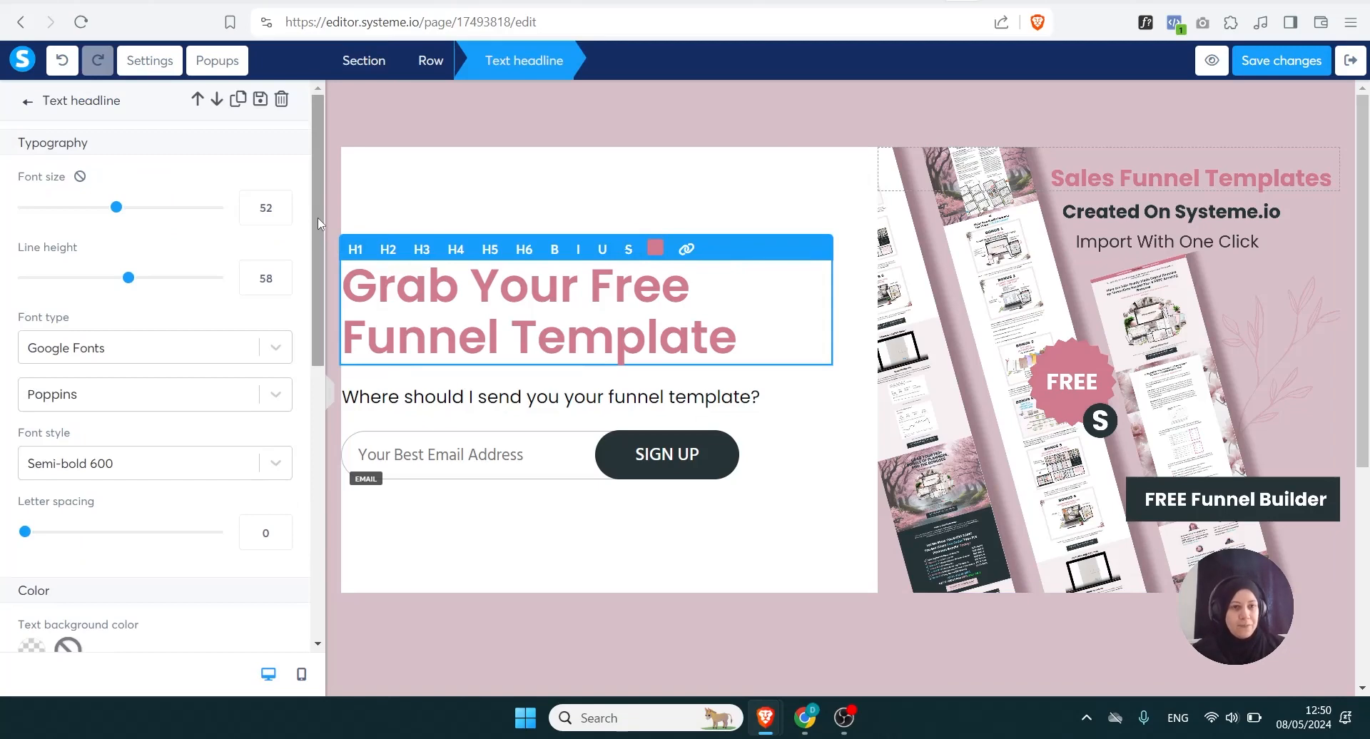
pyautogui.moveTo(319, 224); pyautogui.dragTo(337, 525)
pyautogui.scroll(2, 223, 393)
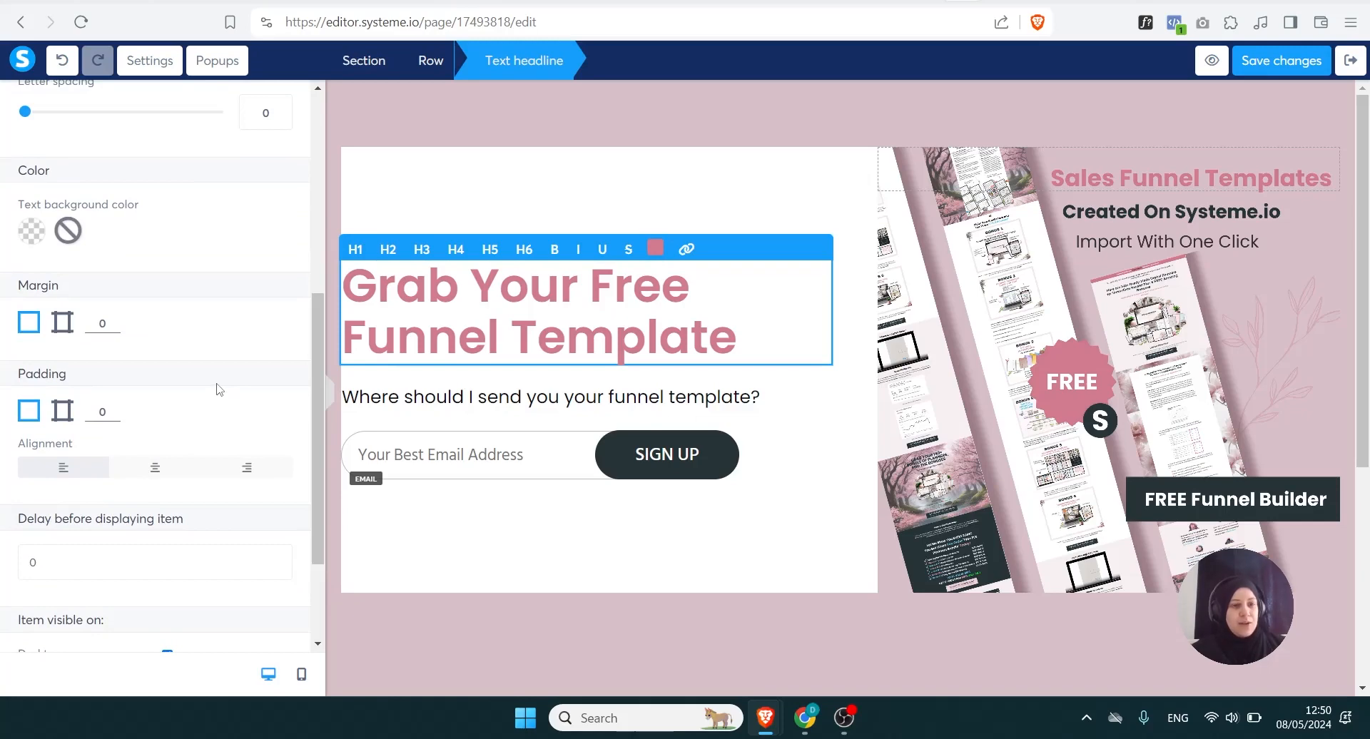
pyautogui.click(62, 324)
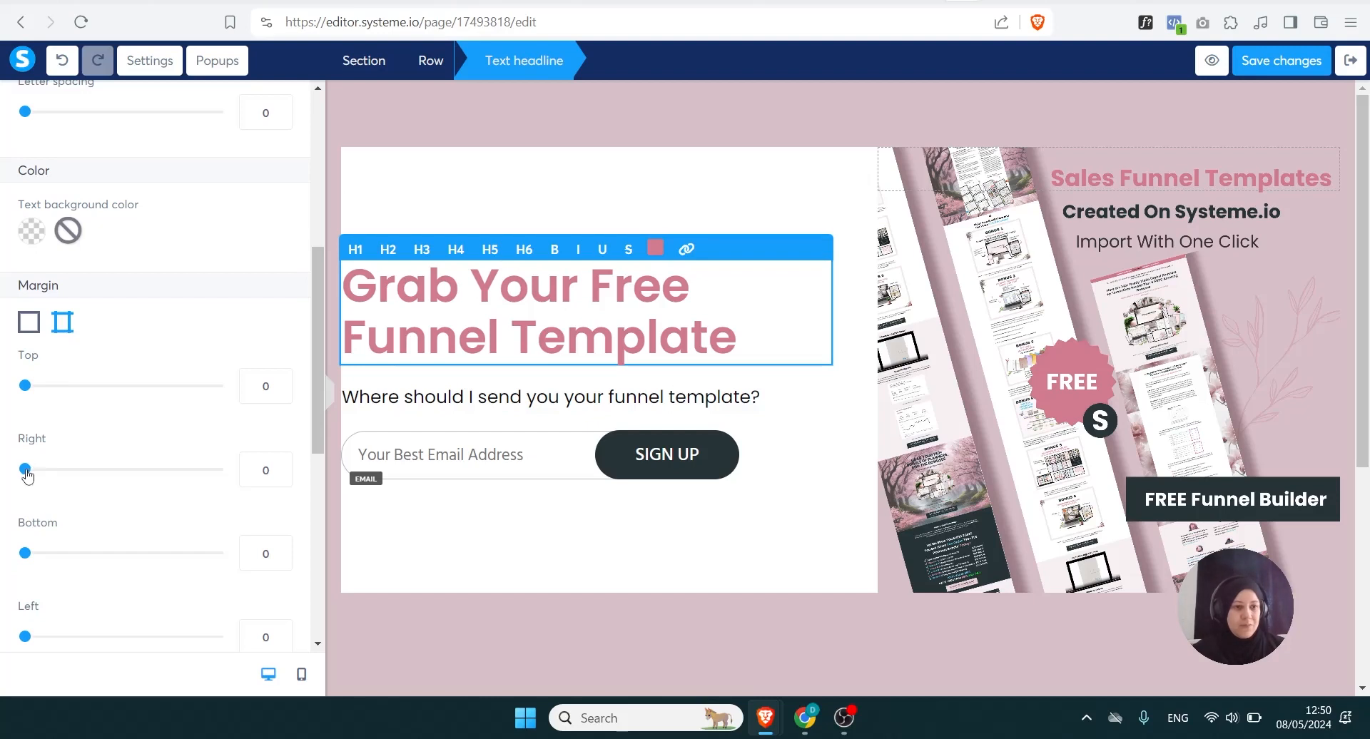
pyautogui.moveTo(27, 476)
pyautogui.mouseDown()
pyautogui.moveTo(38, 477)
pyautogui.moveTo(14, 475)
pyautogui.mouseUp()
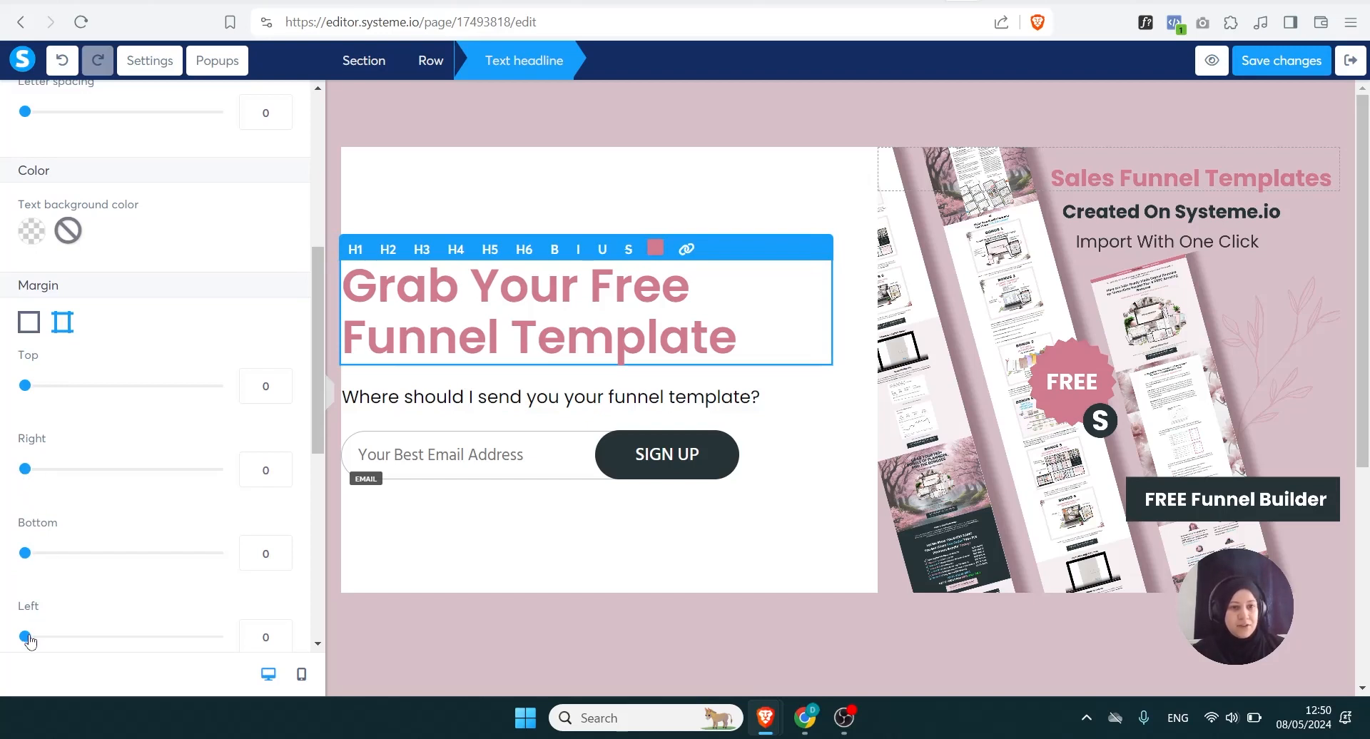
pyautogui.moveTo(28, 636); pyautogui.dragTo(64, 637)
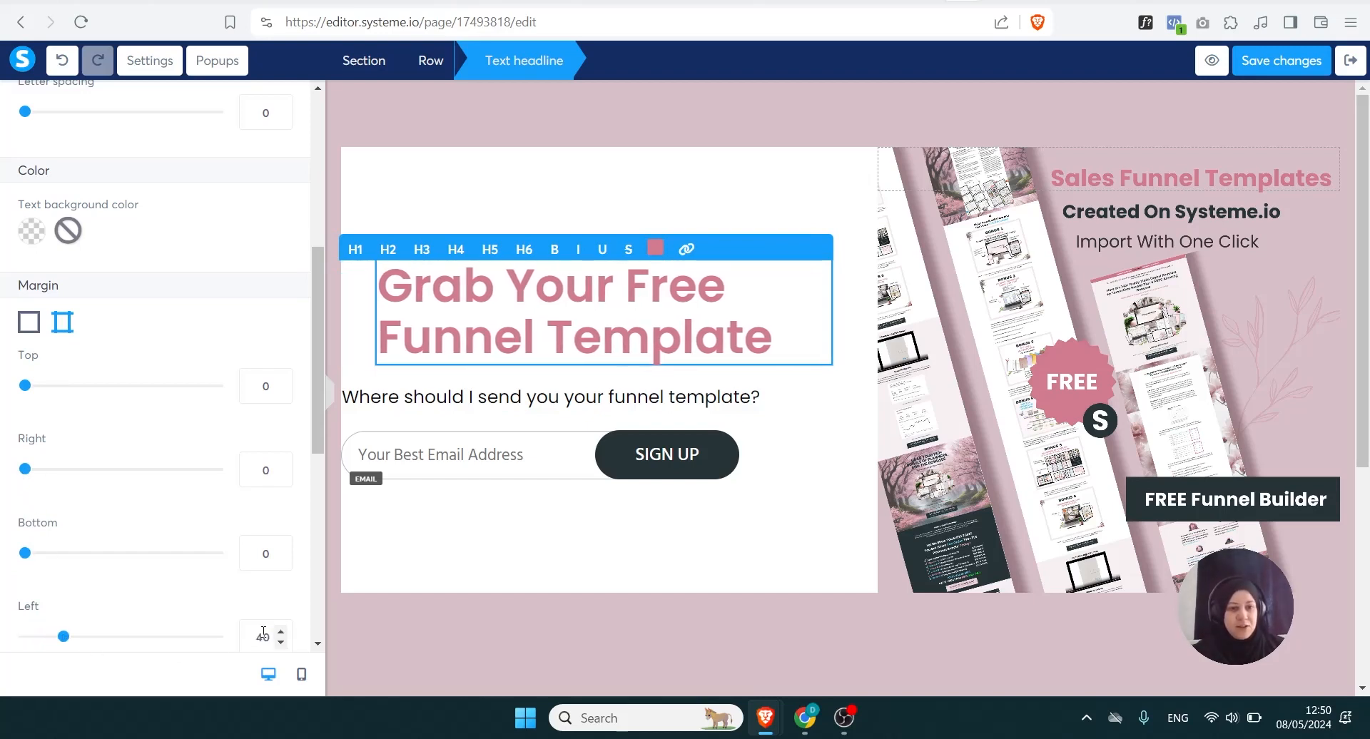
# Step: Set the left margin of the "Where should I send you your funnel template?" text to 40
pyautogui.click(396, 400)
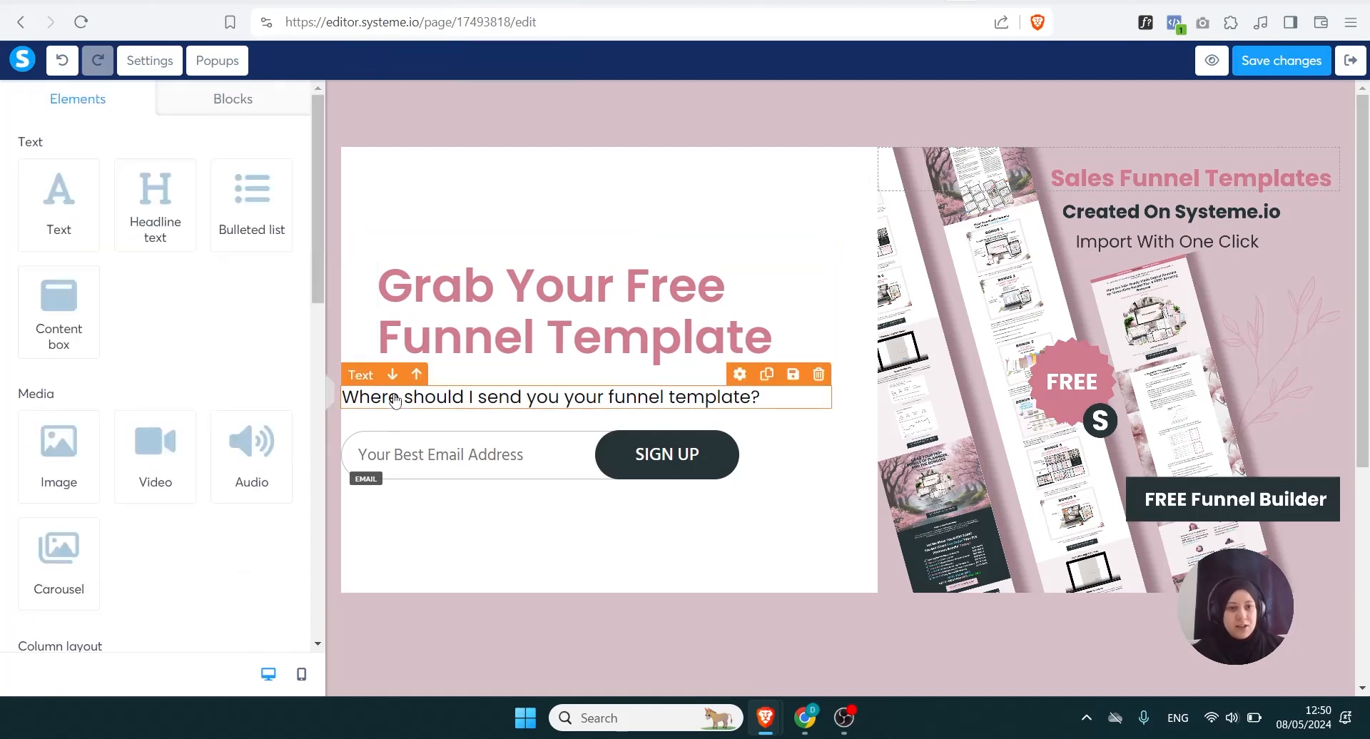
pyautogui.click(742, 373)
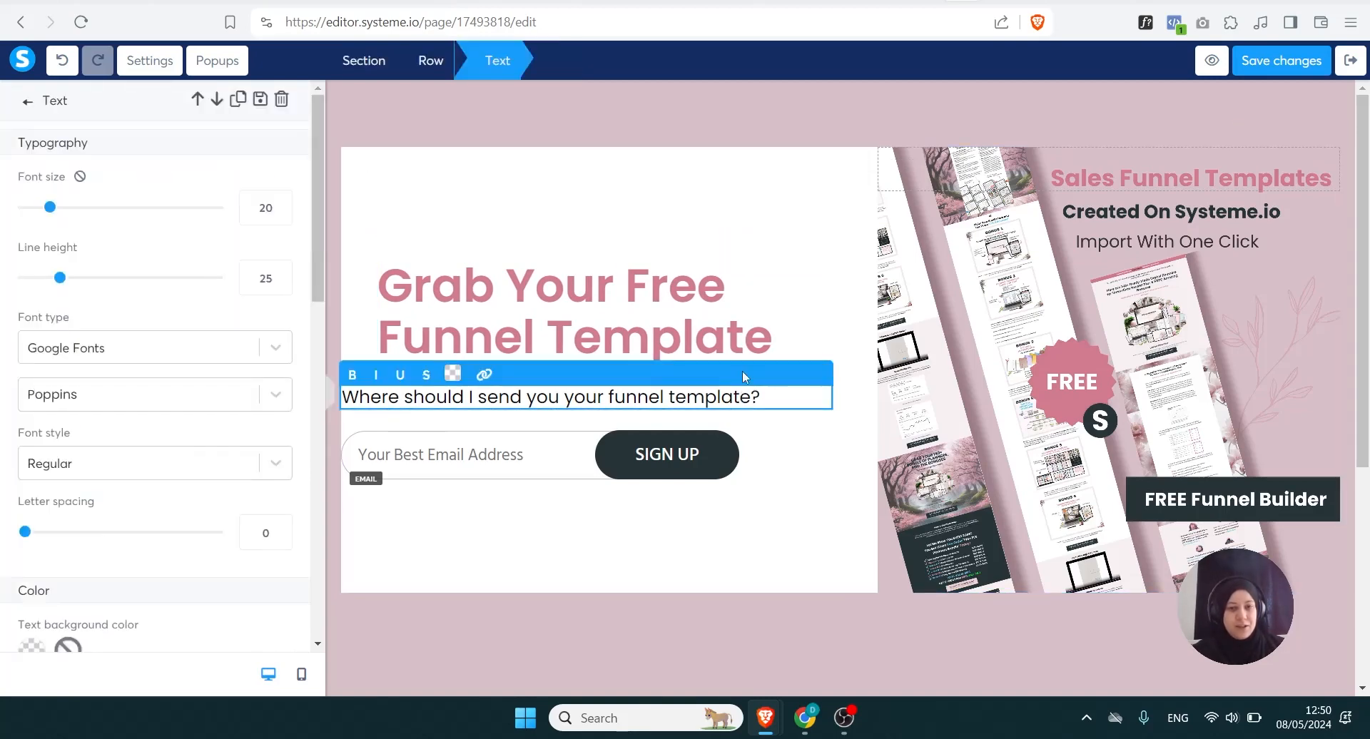
pyautogui.moveTo(319, 289); pyautogui.dragTo(323, 479)
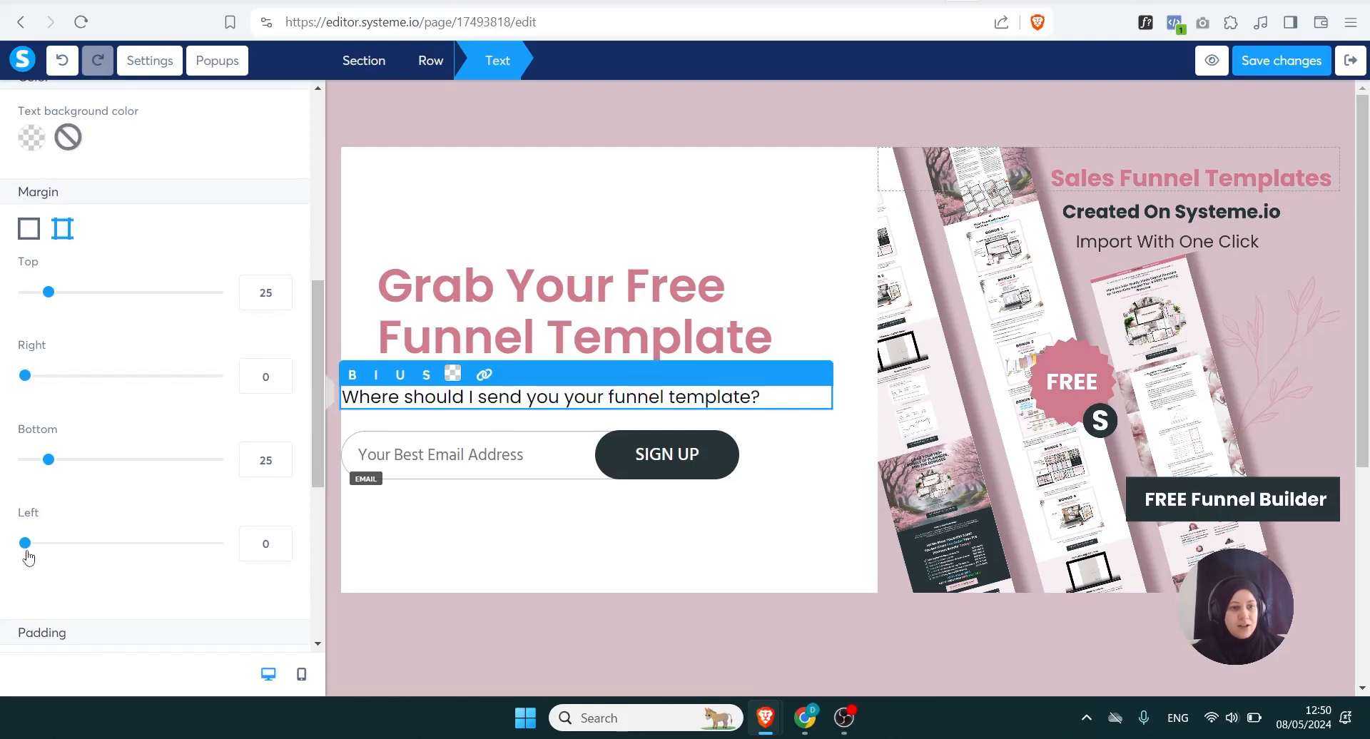
pyautogui.doubleClick(261, 544)
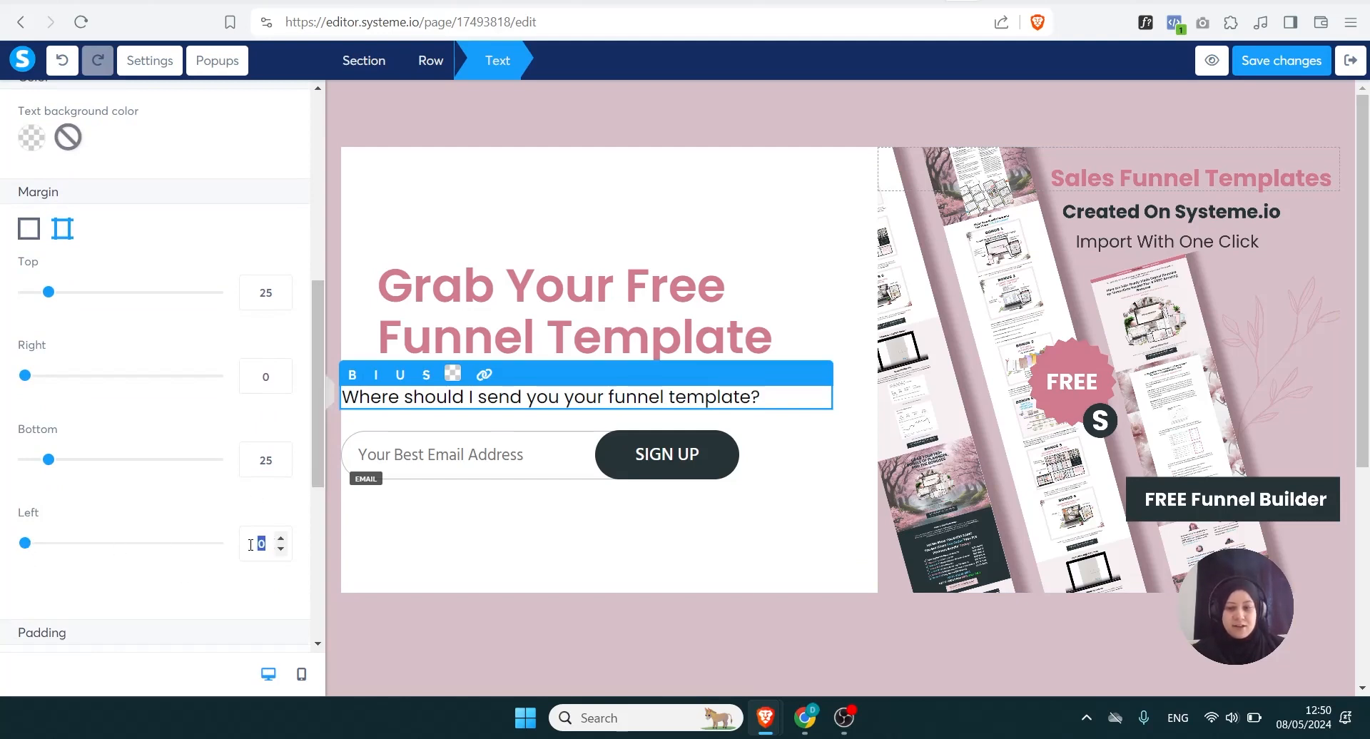
pyautogui.write('40')
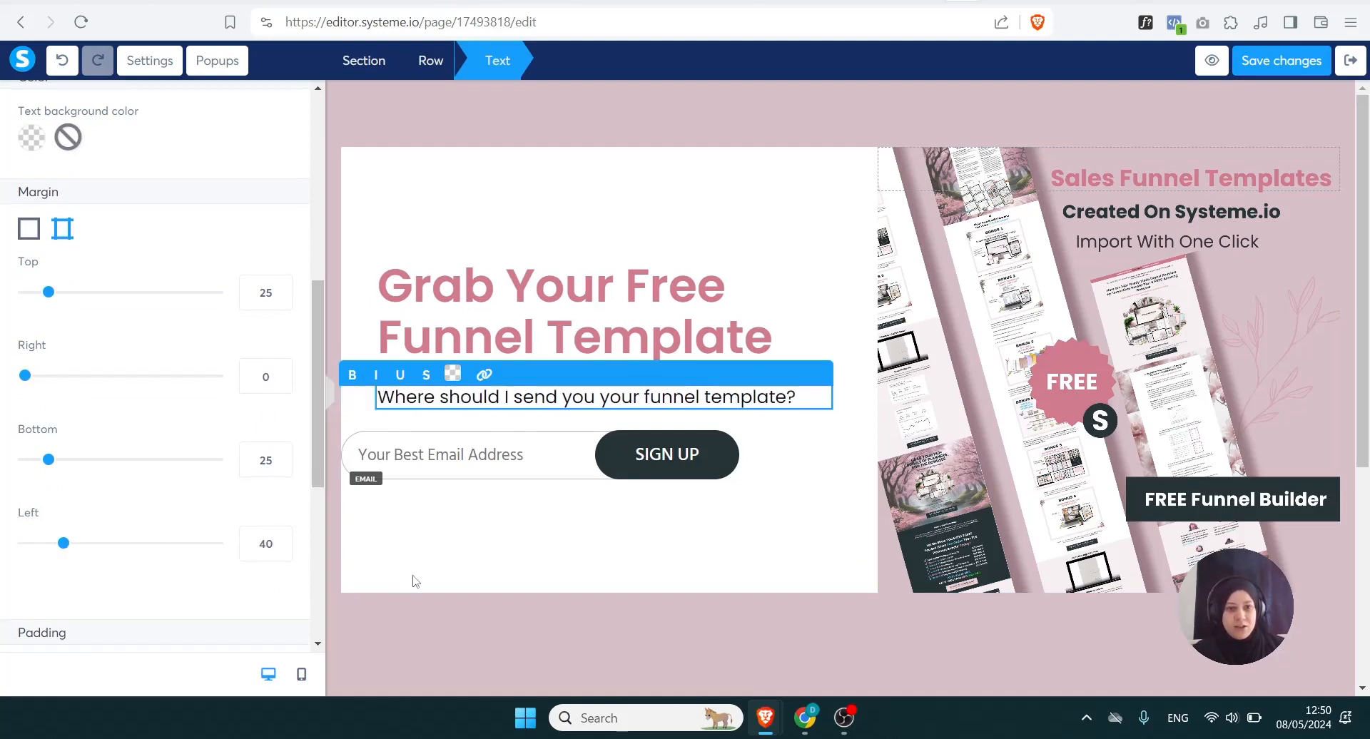
pyautogui.click(442, 531)
# Step: Set the left margin of the email form input to 40
pyautogui.moveTo(563, 455)
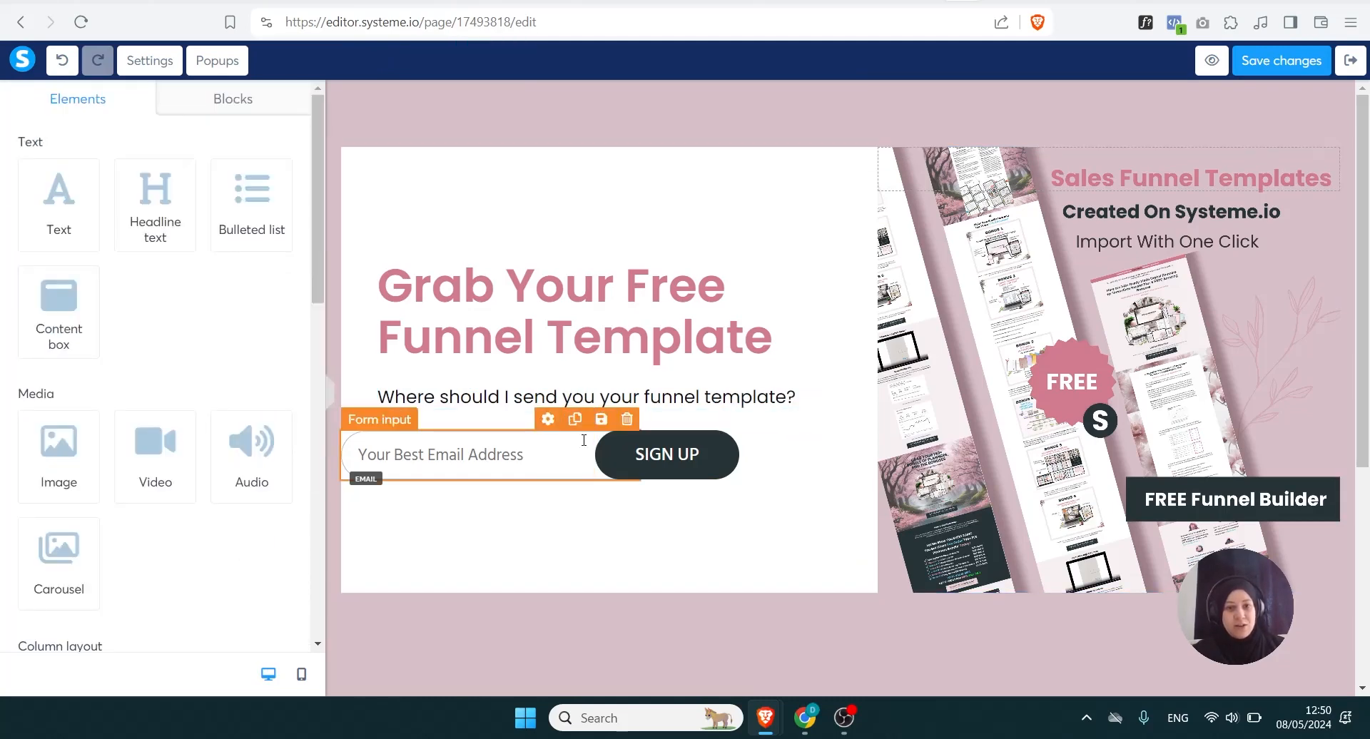
pyautogui.click(549, 422)
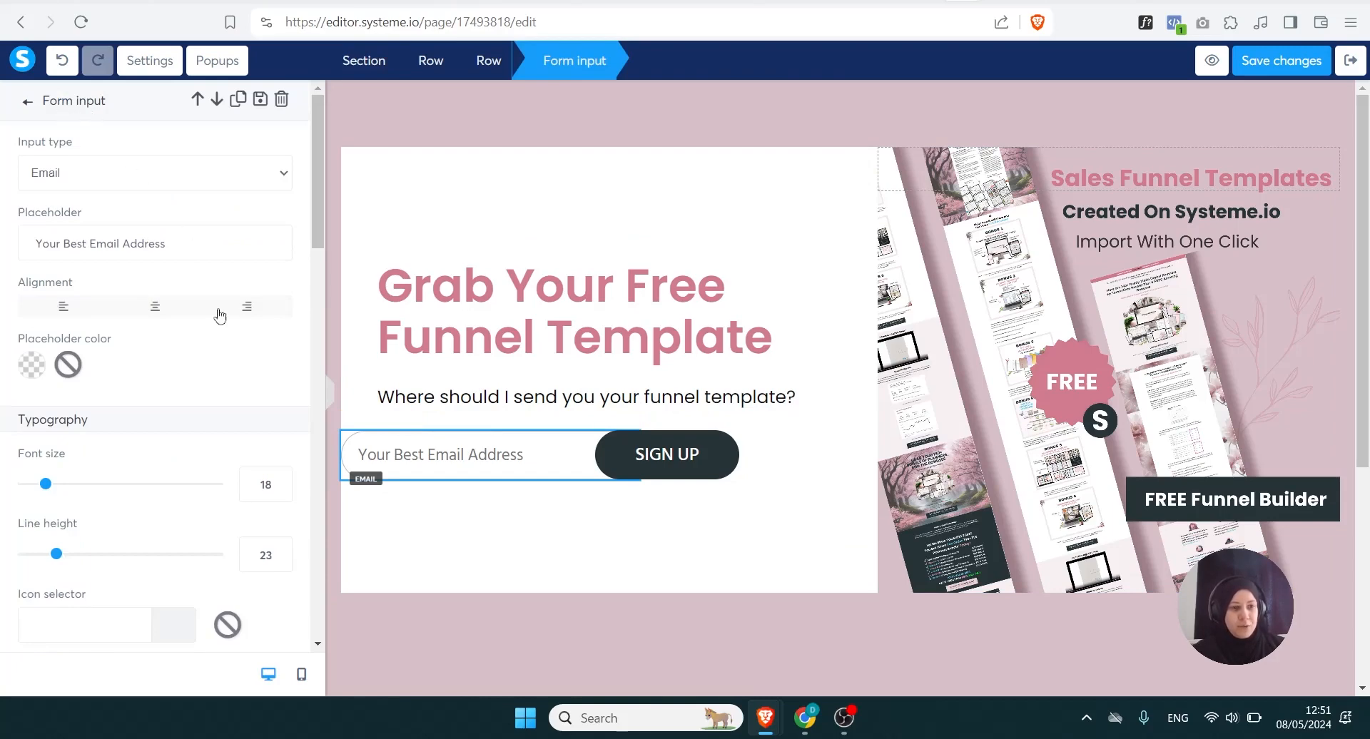
pyautogui.moveTo(313, 207); pyautogui.dragTo(339, 407)
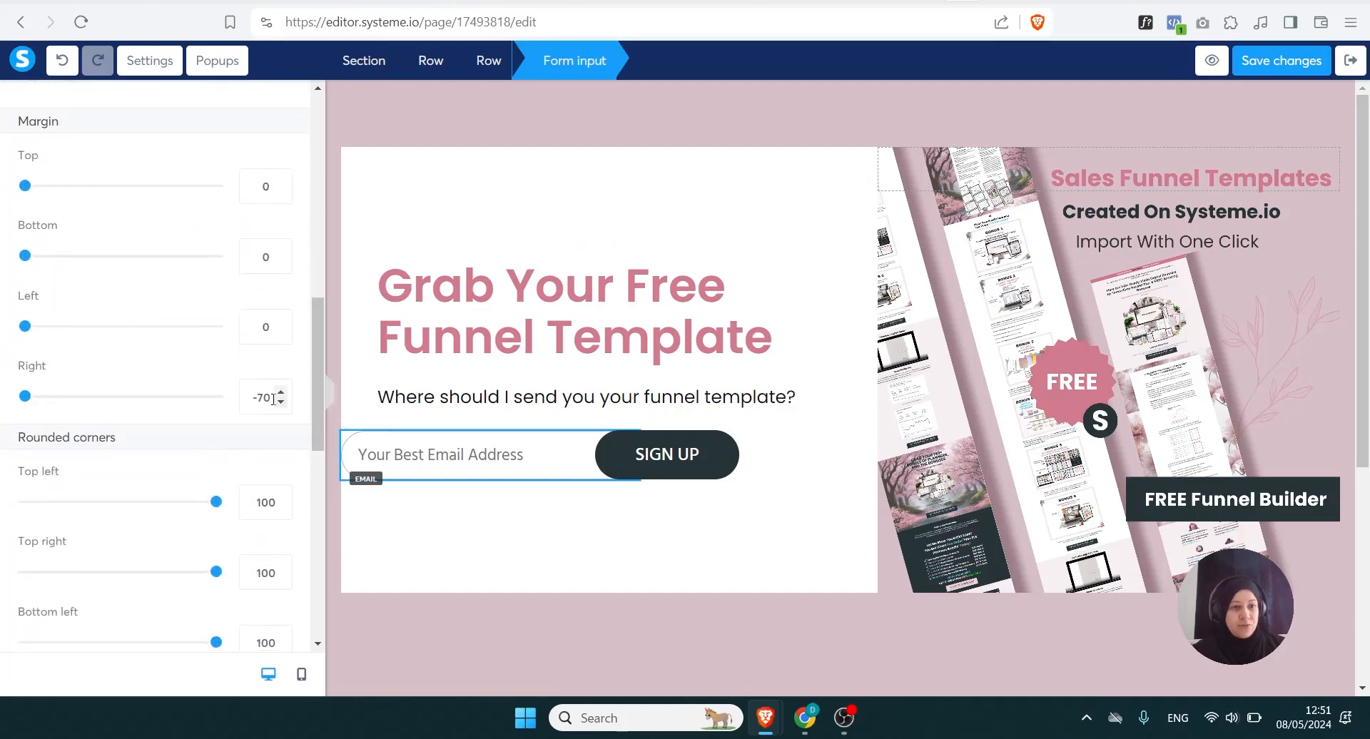
pyautogui.moveTo(251, 327); pyautogui.dragTo(266, 326)
pyautogui.write('40')
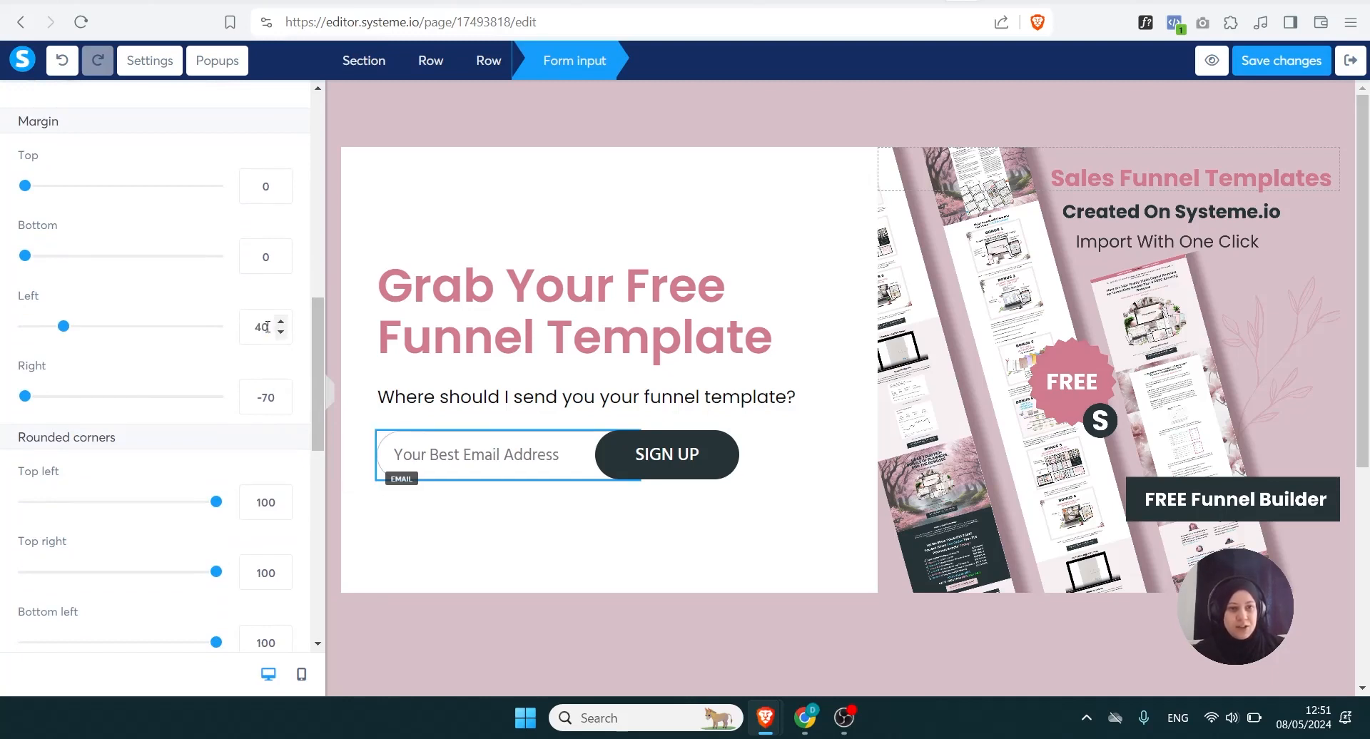
# Step: Square off the SIGN UP button by setting all four of its rounded corners to 0
pyautogui.click(712, 472)
pyautogui.click(740, 421)
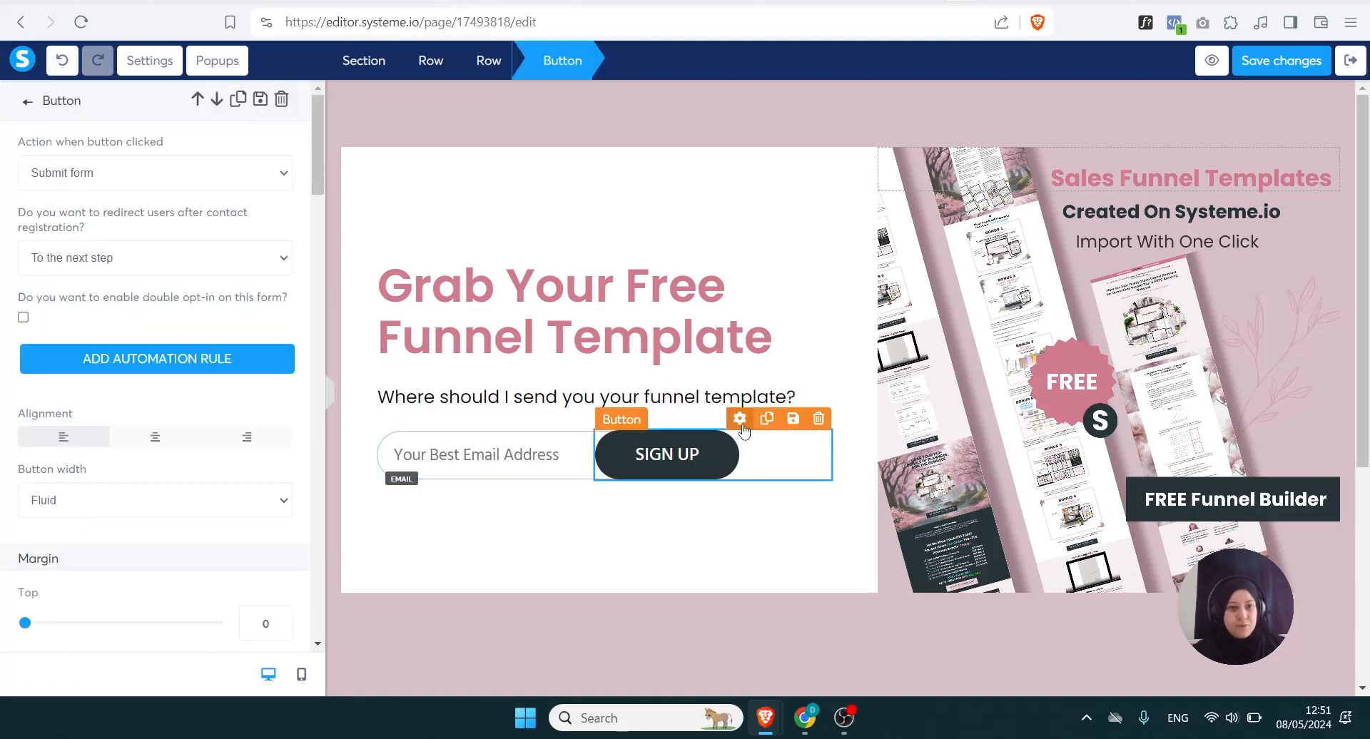
pyautogui.scroll(-5, 320, 214)
pyautogui.moveTo(323, 231); pyautogui.dragTo(329, 526)
pyautogui.moveTo(326, 498); pyautogui.dragTo(326, 463)
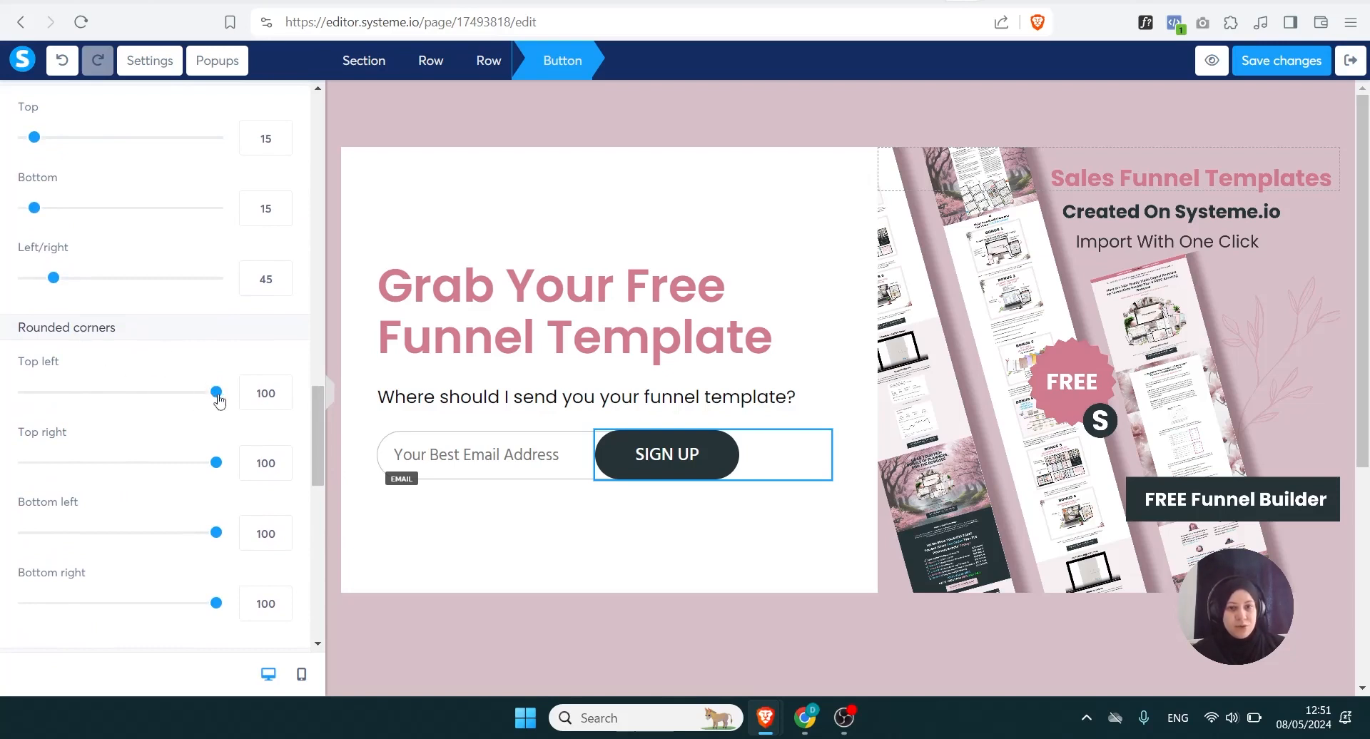
pyautogui.moveTo(218, 398); pyautogui.dragTo(9, 391)
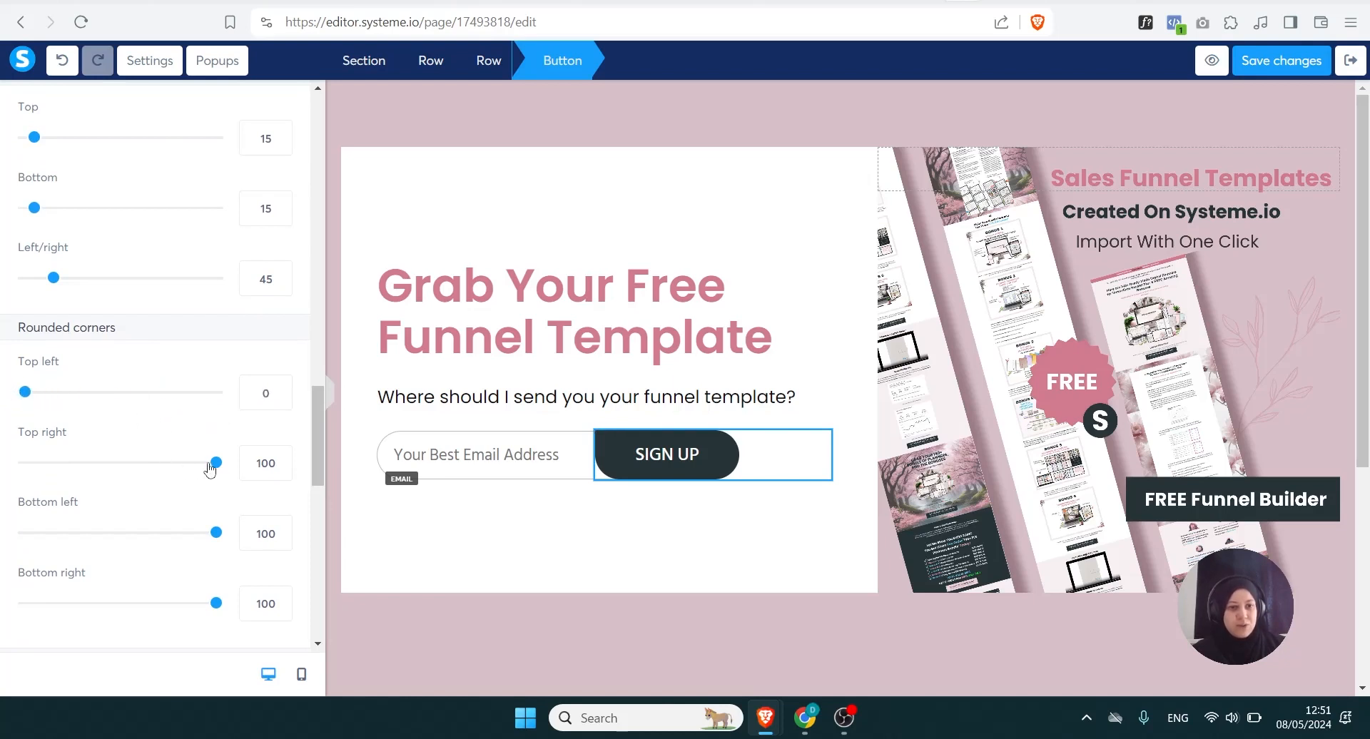
pyautogui.moveTo(214, 463); pyautogui.dragTo(17, 466)
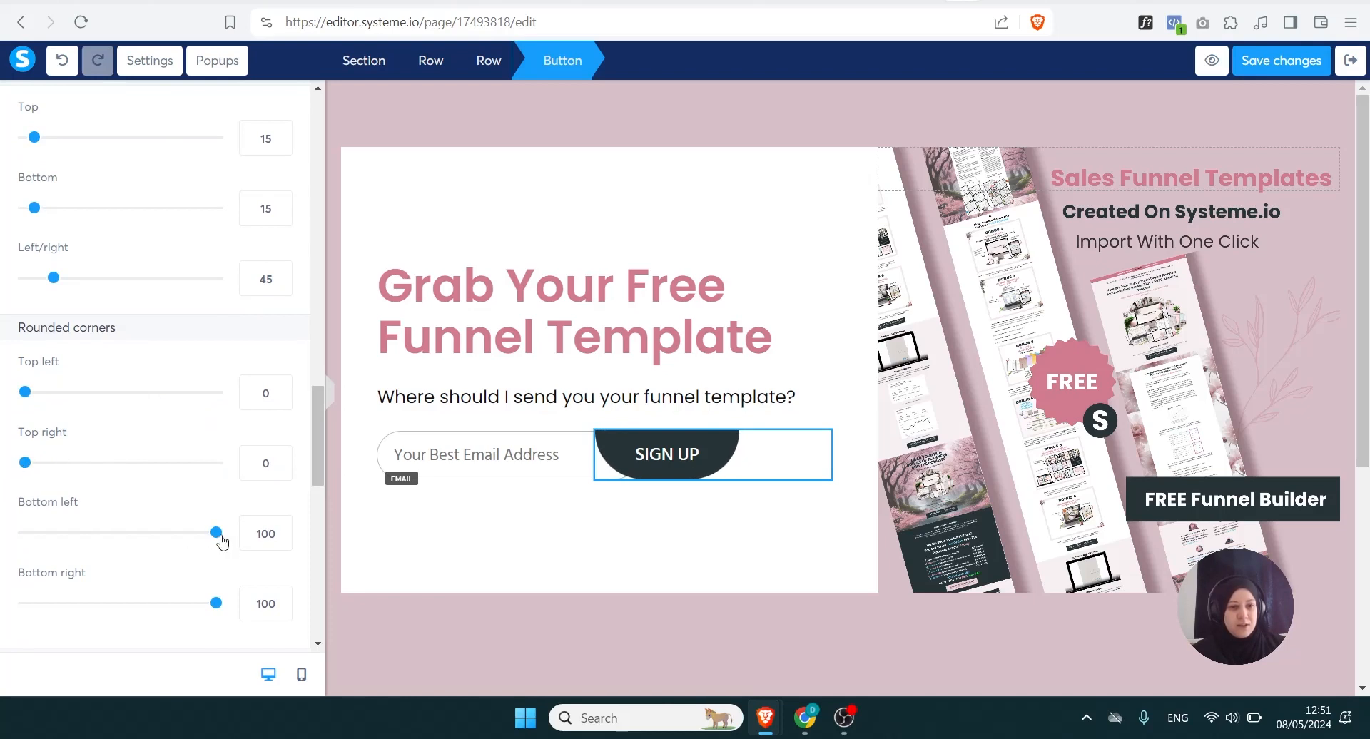
pyautogui.moveTo(221, 540); pyautogui.dragTo(6, 532)
pyautogui.moveTo(216, 603); pyautogui.dragTo(6, 599)
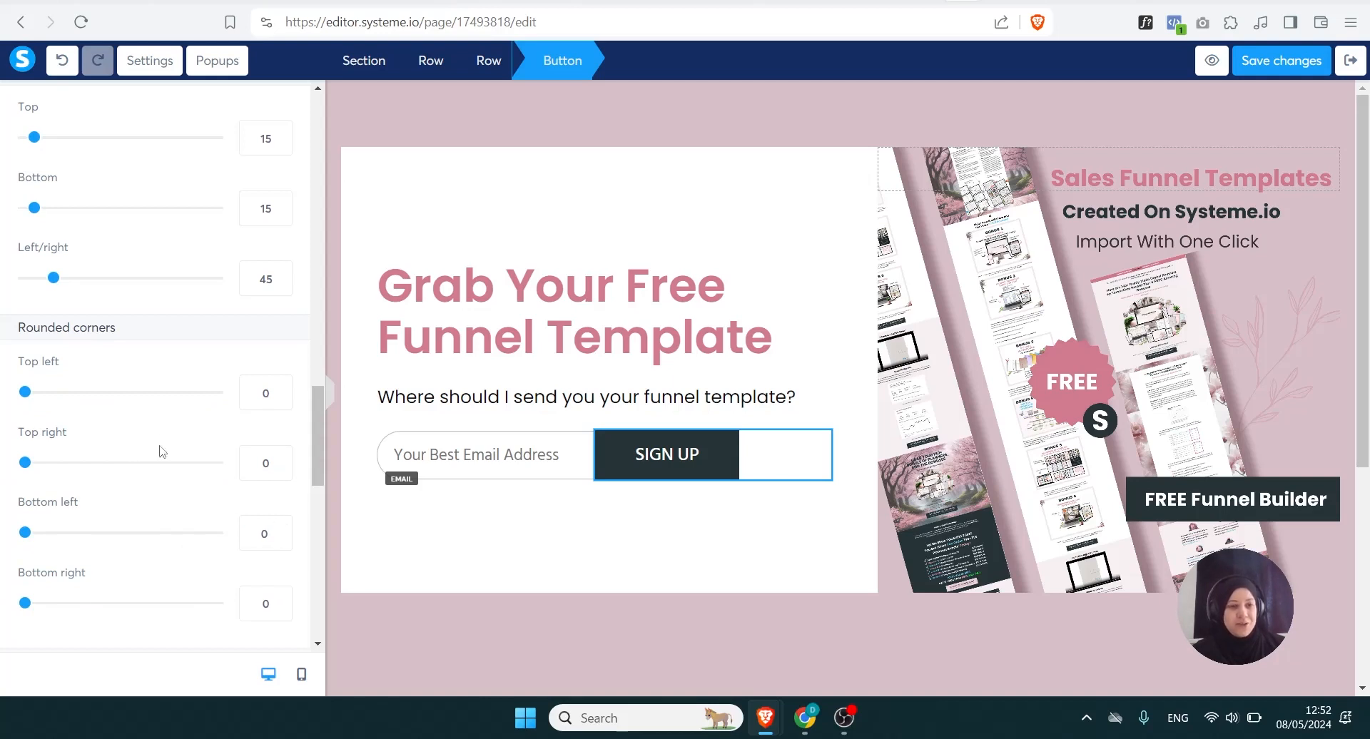
# Step: Set the SIGN UP button's left/right padding to 71 and its top-left corner rounding to 5
pyautogui.moveTo(323, 439); pyautogui.dragTo(328, 385)
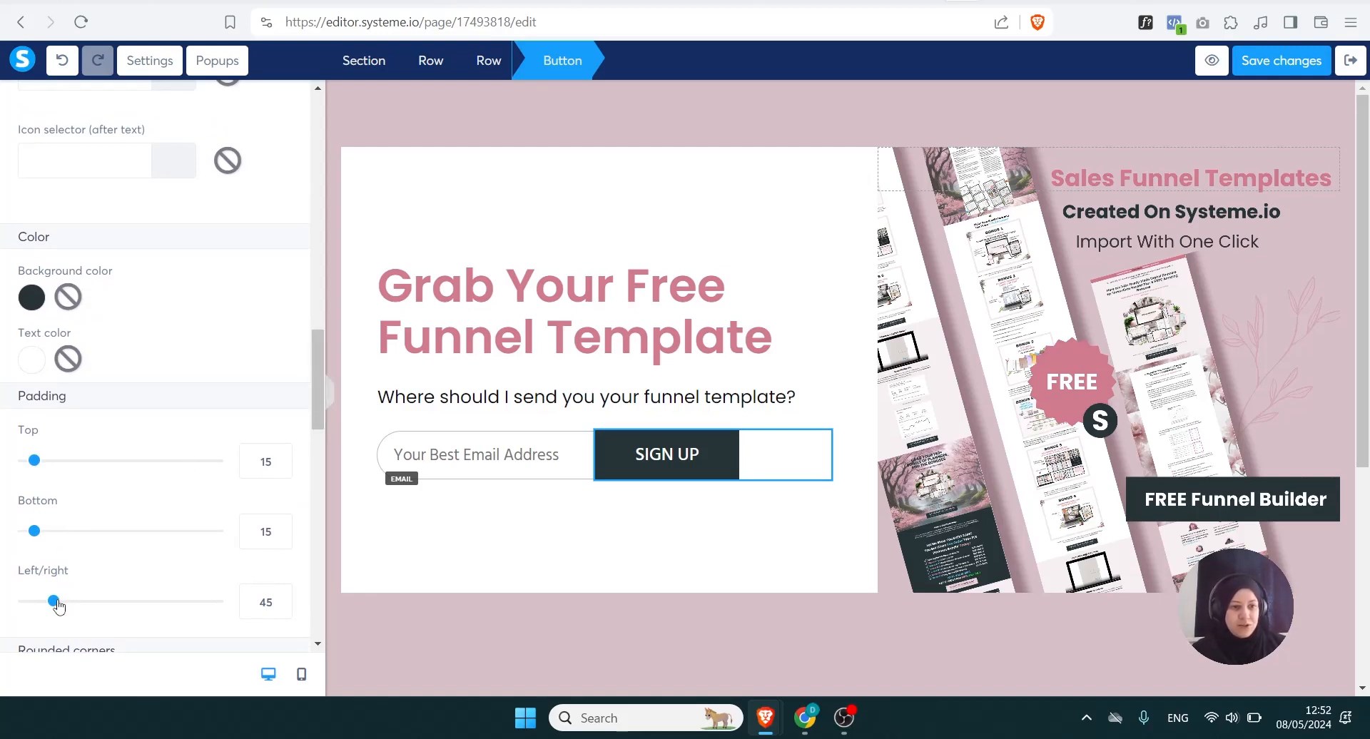
pyautogui.moveTo(61, 607)
pyautogui.mouseDown()
pyautogui.moveTo(89, 606)
pyautogui.moveTo(58, 608)
pyautogui.moveTo(71, 607)
pyautogui.mouseUp()
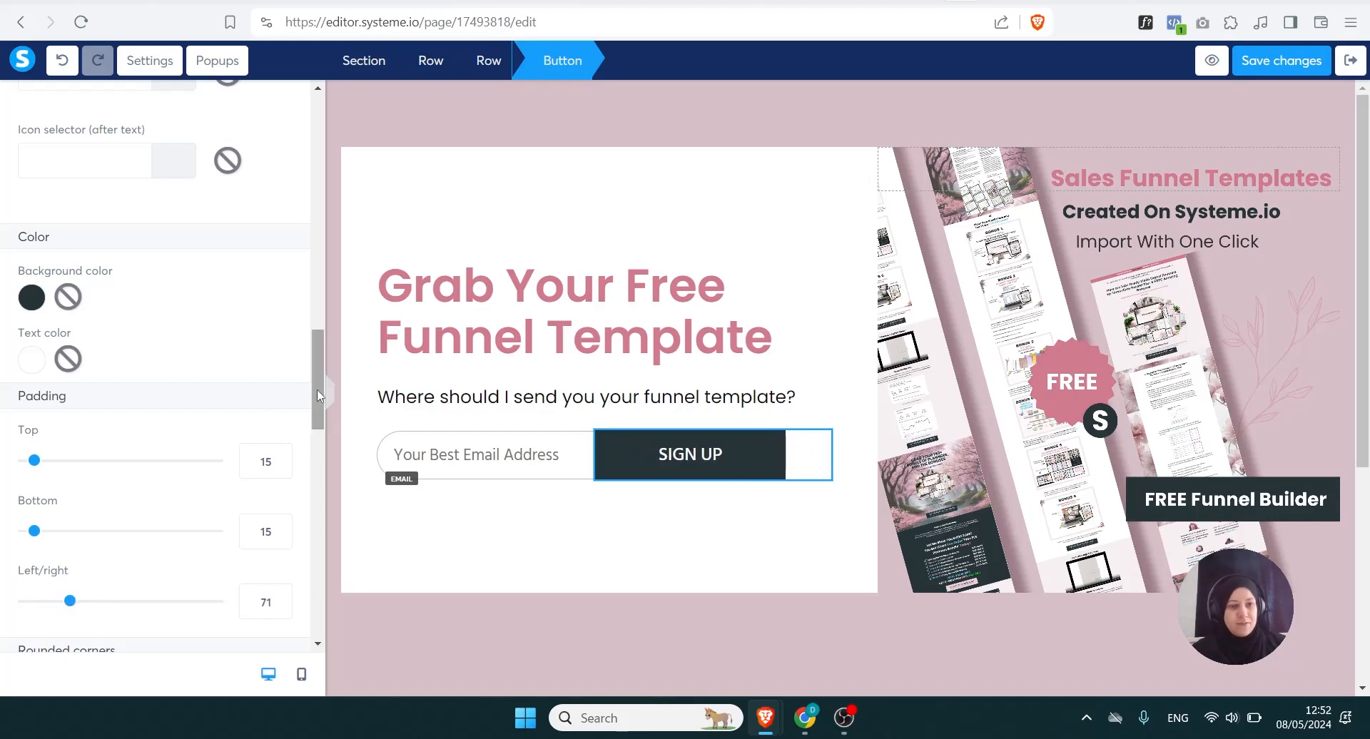
pyautogui.moveTo(317, 403); pyautogui.dragTo(311, 468)
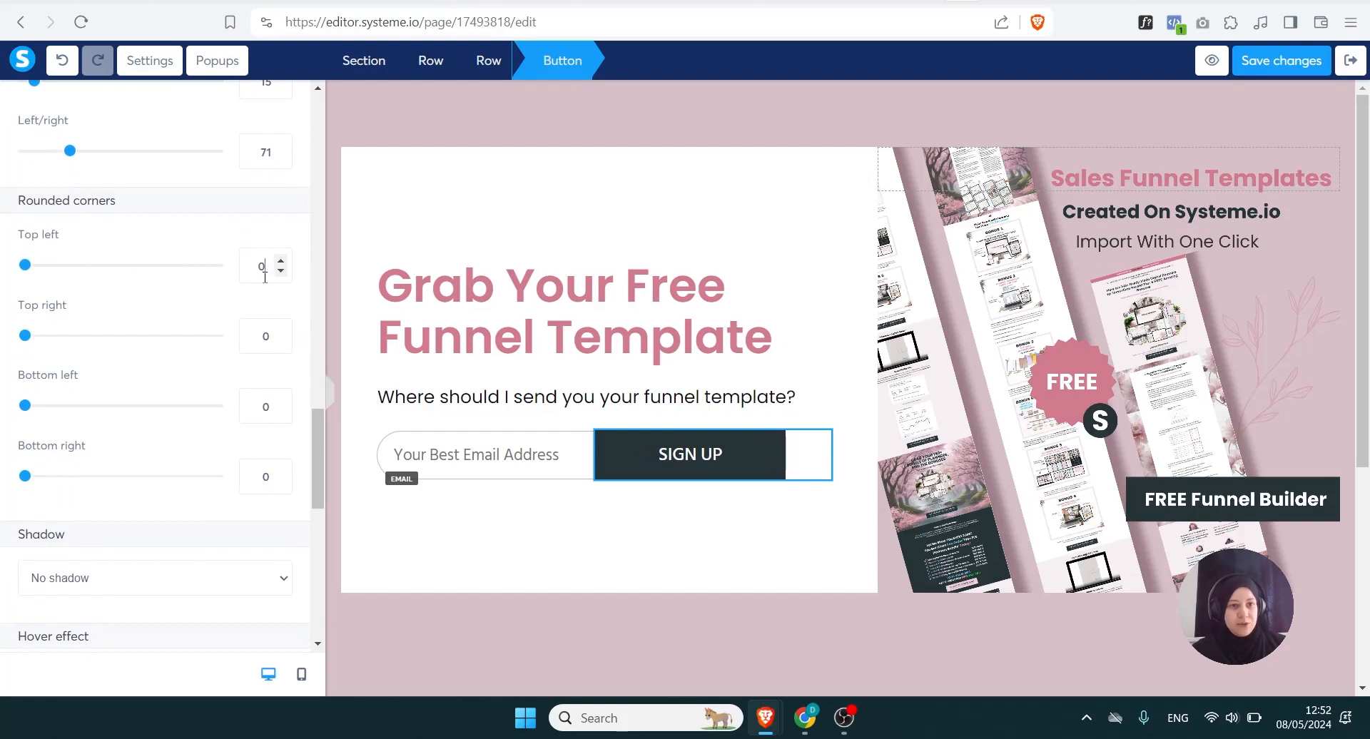
pyautogui.moveTo(264, 277); pyautogui.dragTo(259, 277)
pyautogui.write('5')
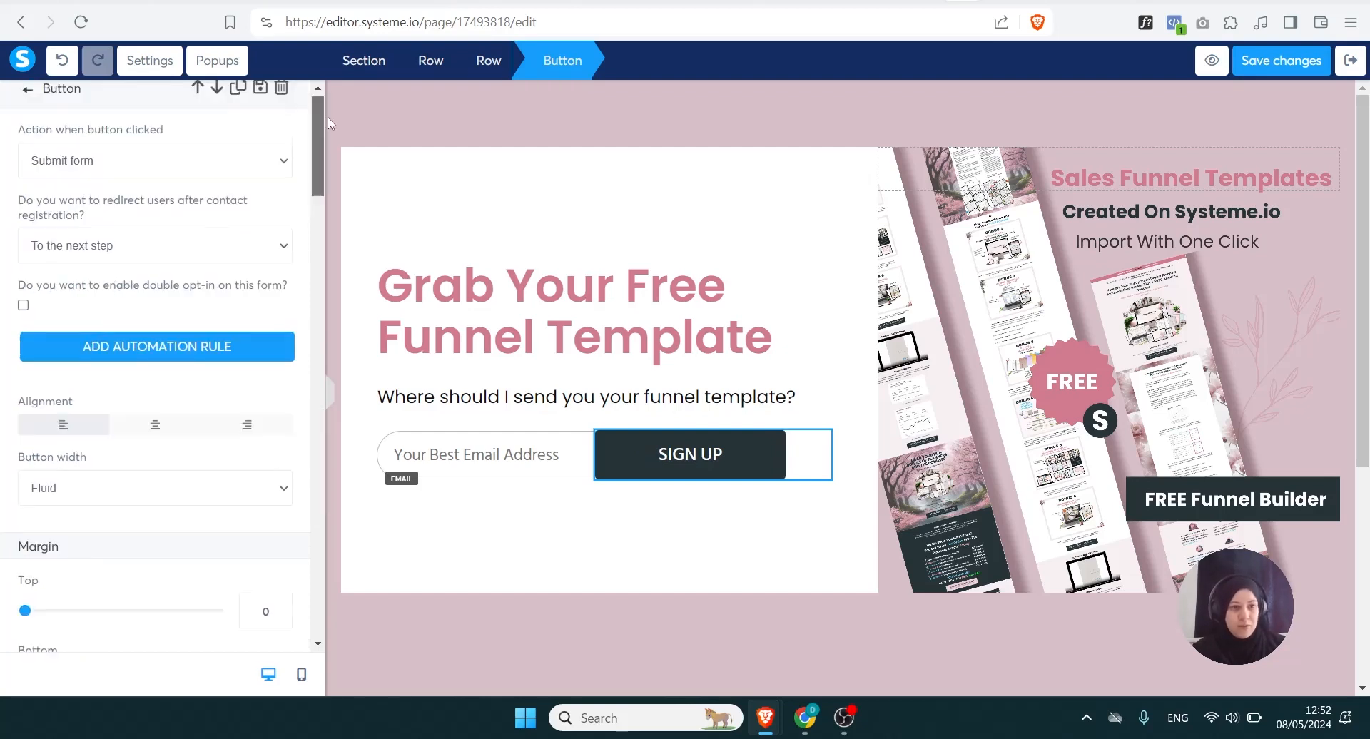
pyautogui.moveTo(331, 116); pyautogui.dragTo(334, 109)
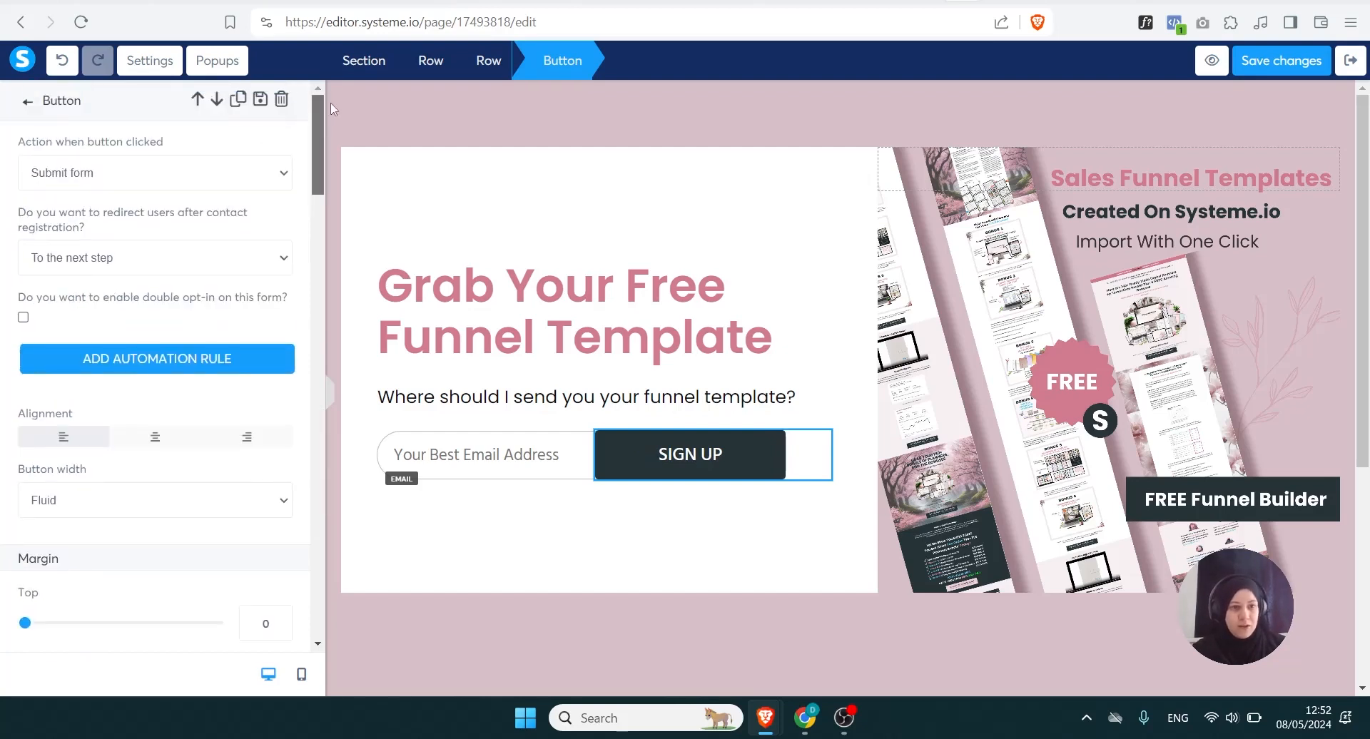
# Step: Set all four rounded corners of the email form input to 4
pyautogui.click(483, 447)
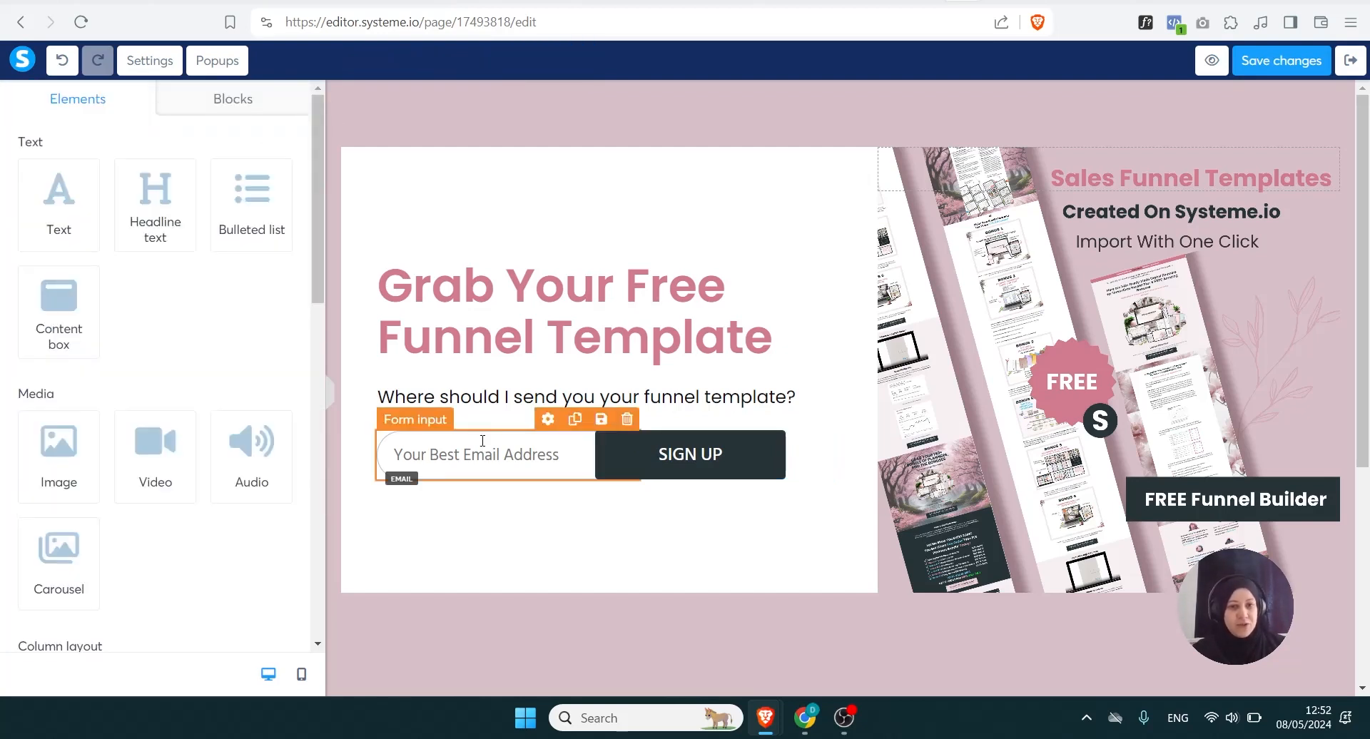
pyautogui.click(548, 420)
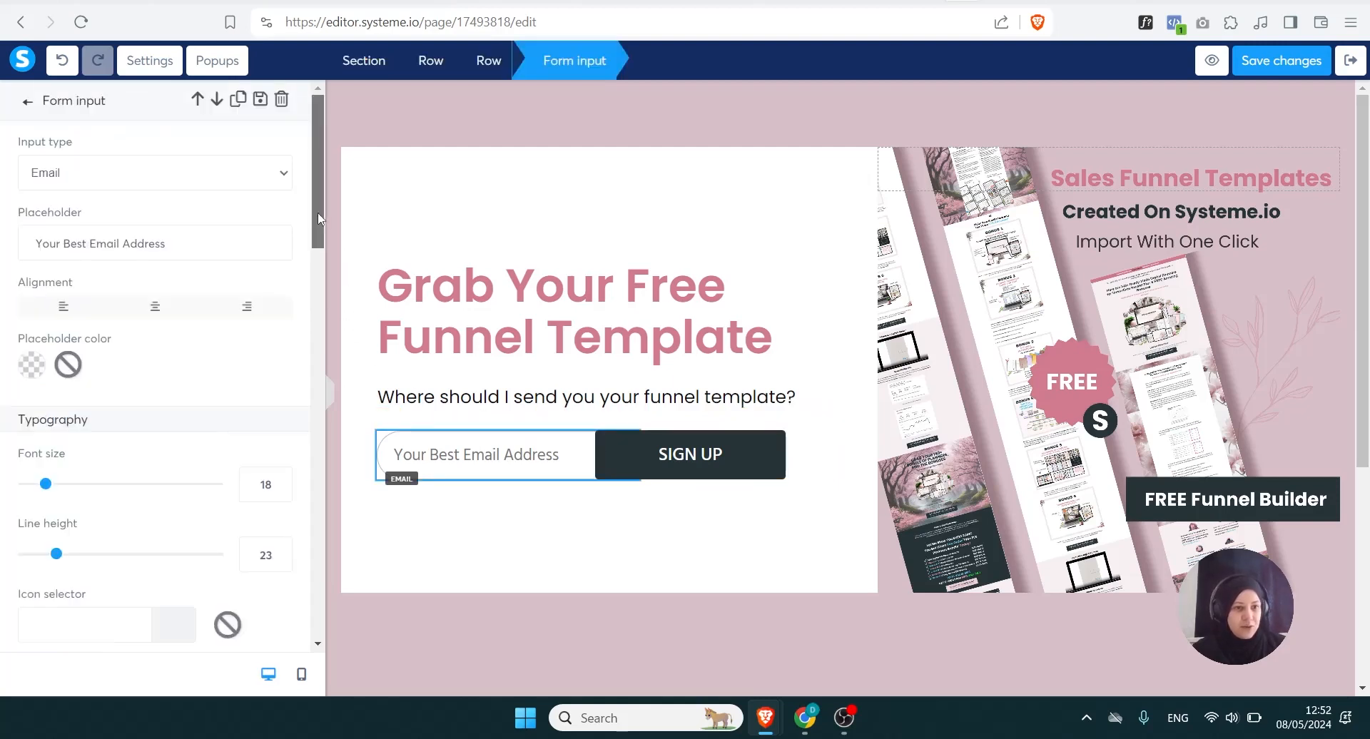
pyautogui.moveTo(318, 218); pyautogui.dragTo(316, 460)
pyautogui.doubleClick(249, 333)
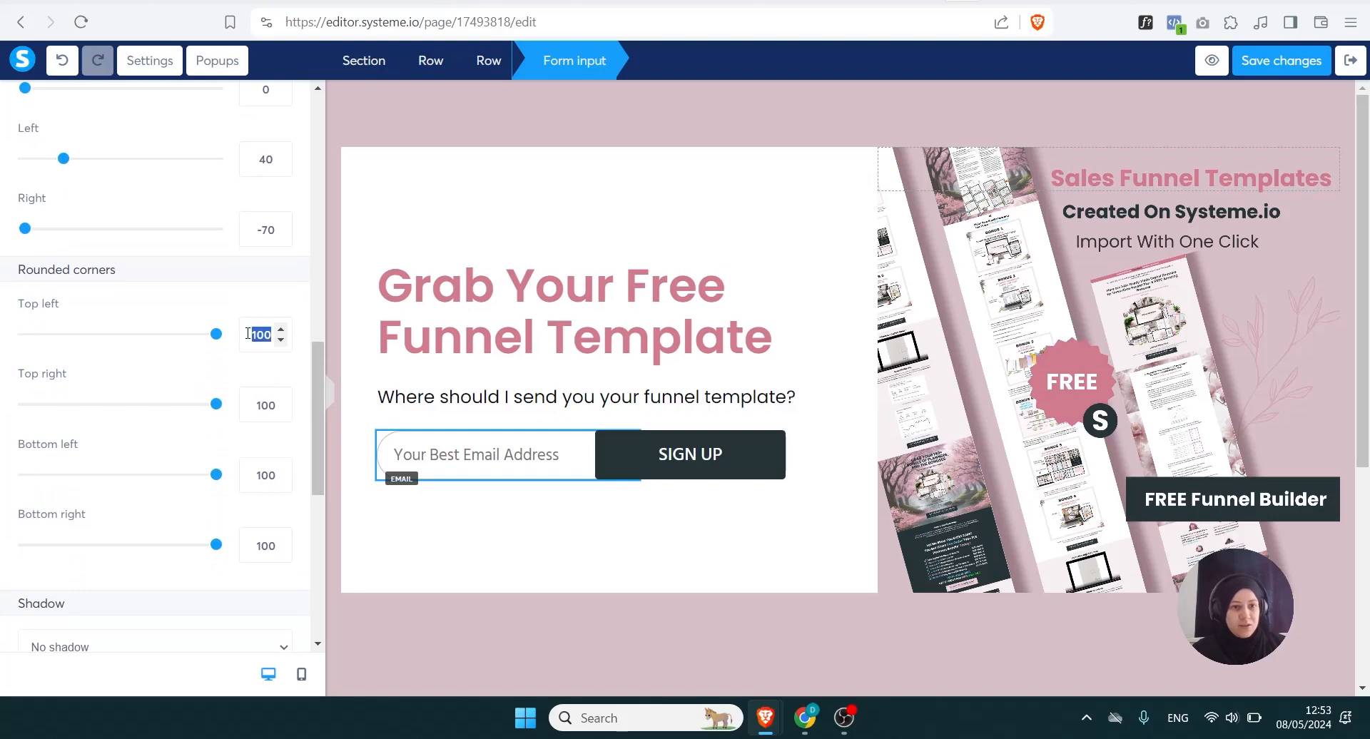
pyautogui.write('4')
pyautogui.doubleClick(254, 405)
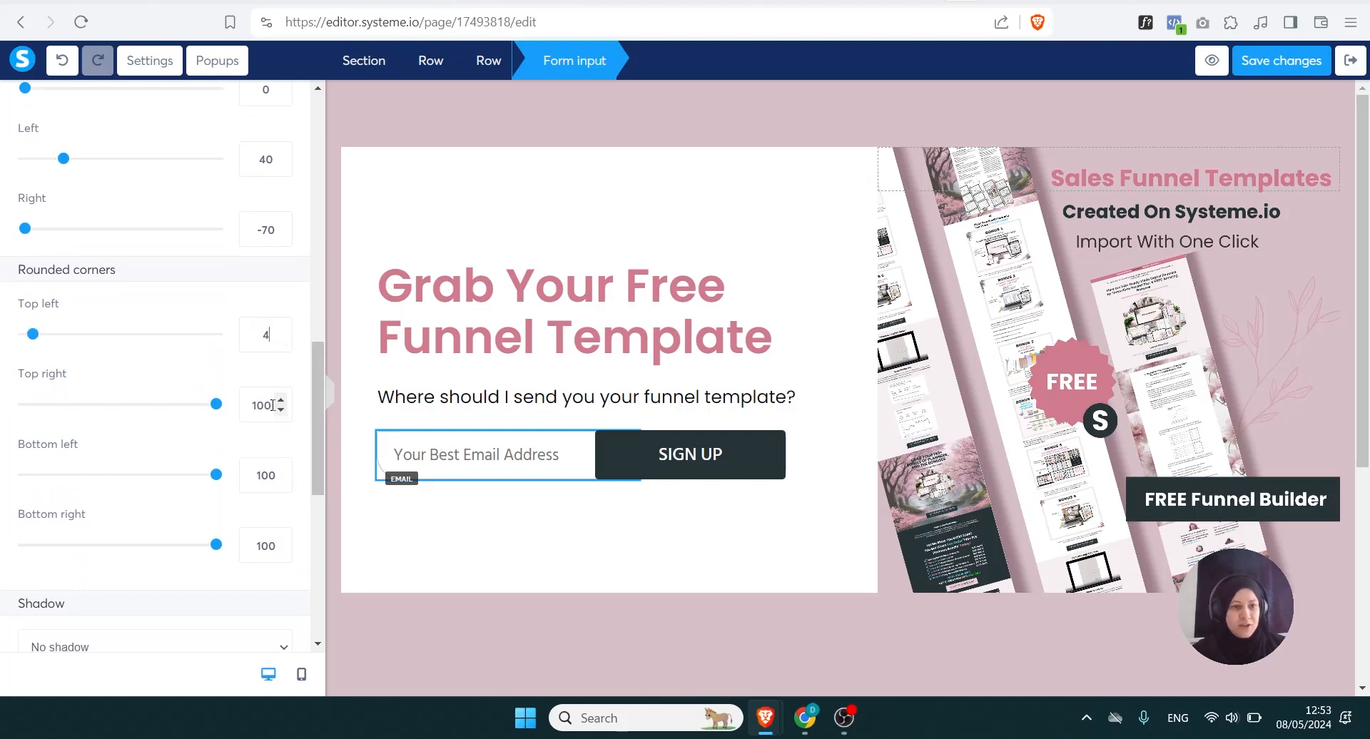
pyautogui.write('4')
pyautogui.doubleClick(249, 475)
pyautogui.write('4')
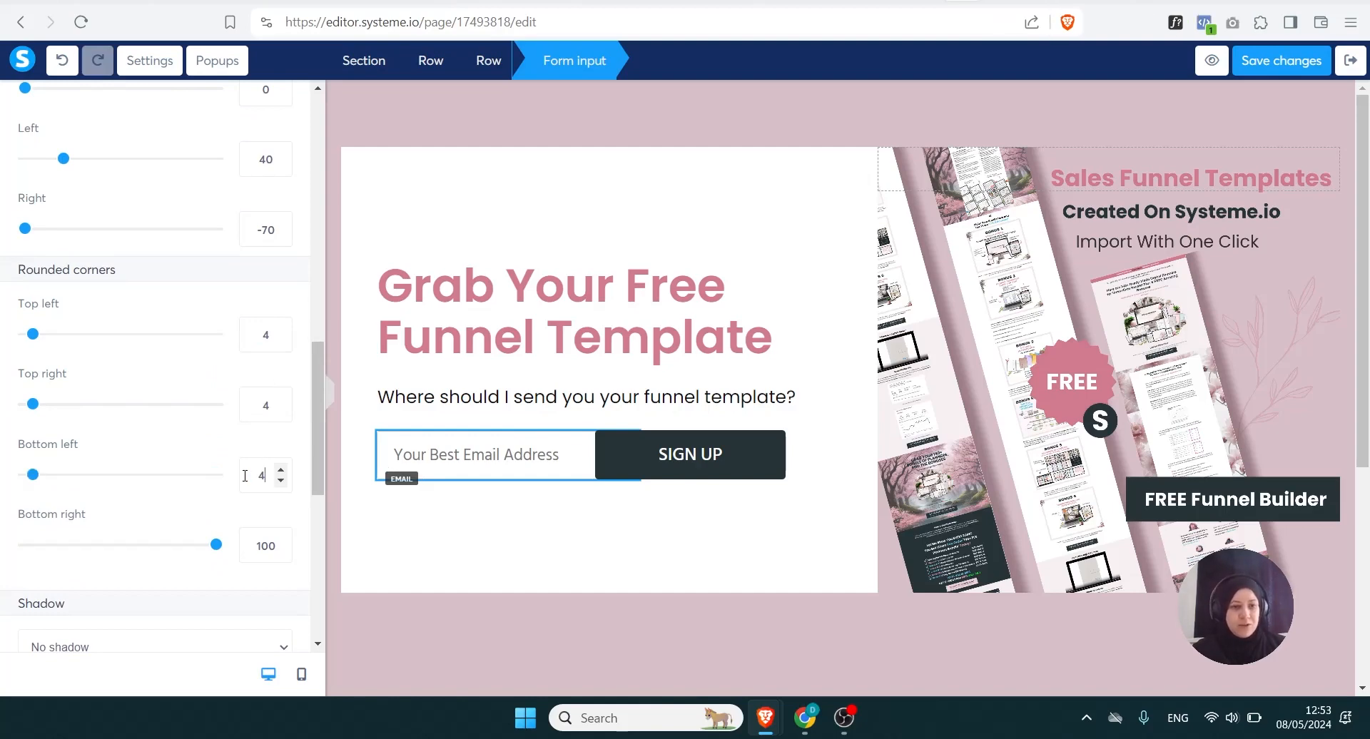
pyautogui.doubleClick(257, 548)
pyautogui.write('4')
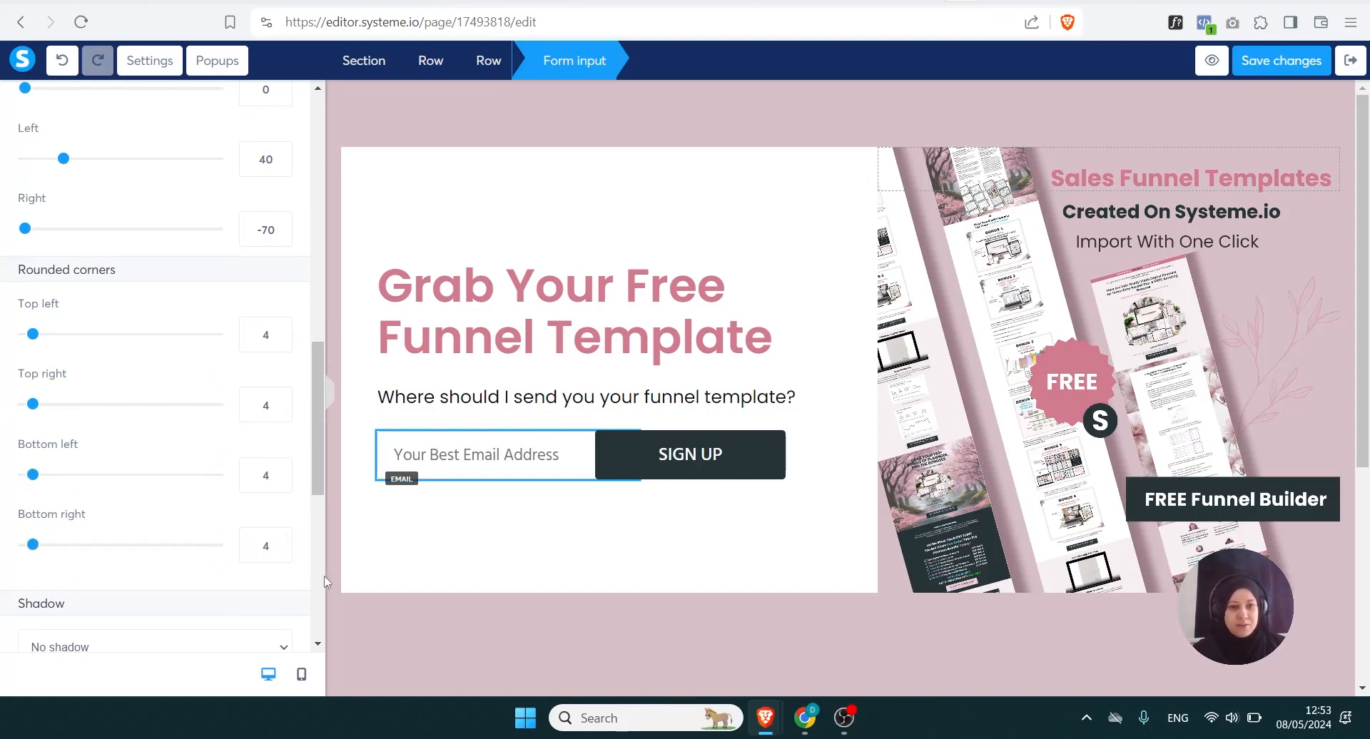
pyautogui.scroll(-7, 318, 575)
pyautogui.click(391, 566)
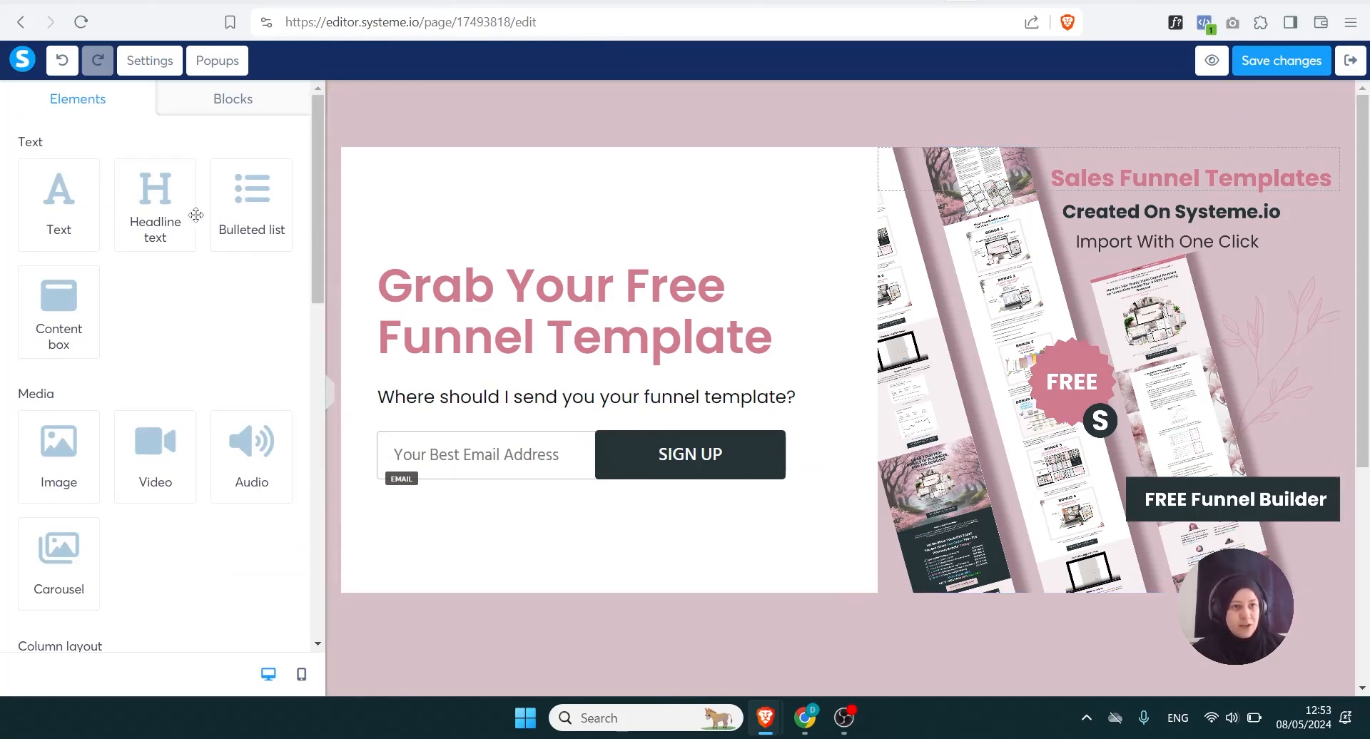
# Step: Add a new form input to the page and place it directly beneath the SIGN UP button
pyautogui.moveTo(314, 276); pyautogui.dragTo(318, 537)
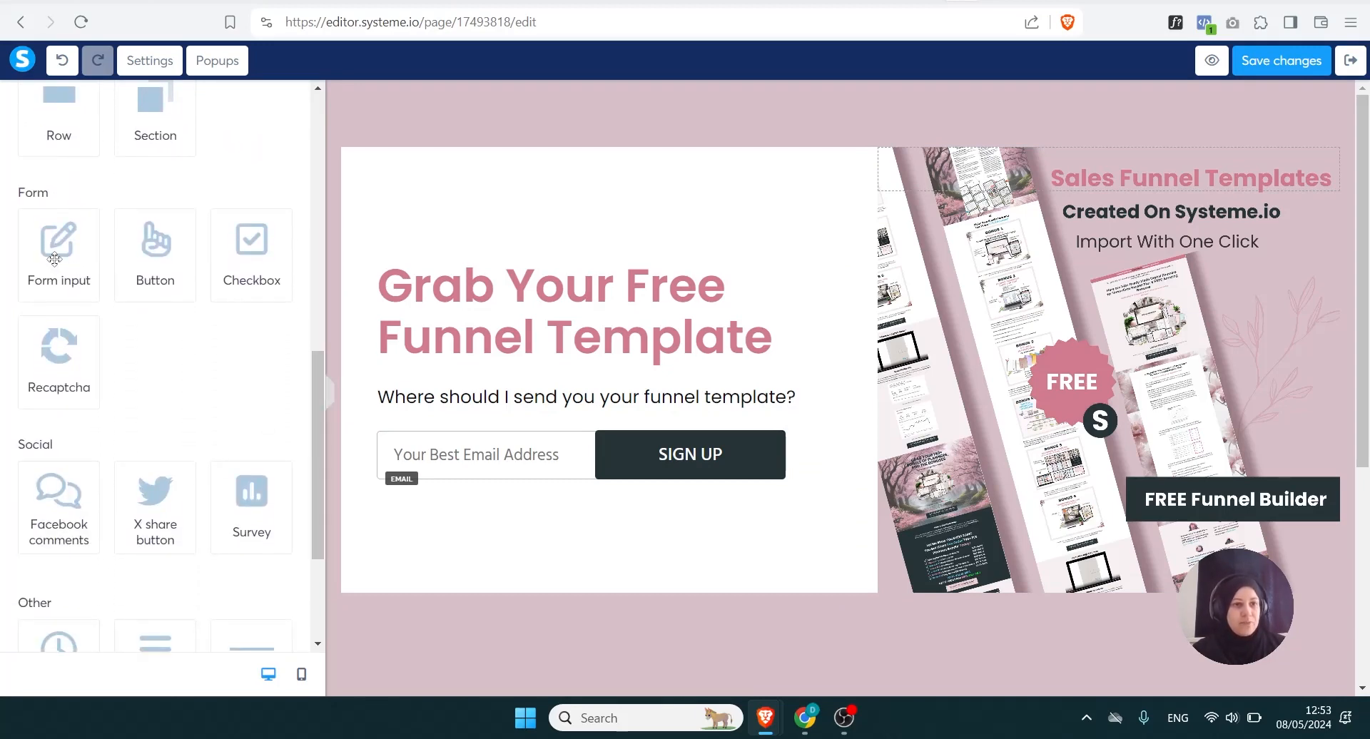
pyautogui.moveTo(57, 261); pyautogui.dragTo(409, 507)
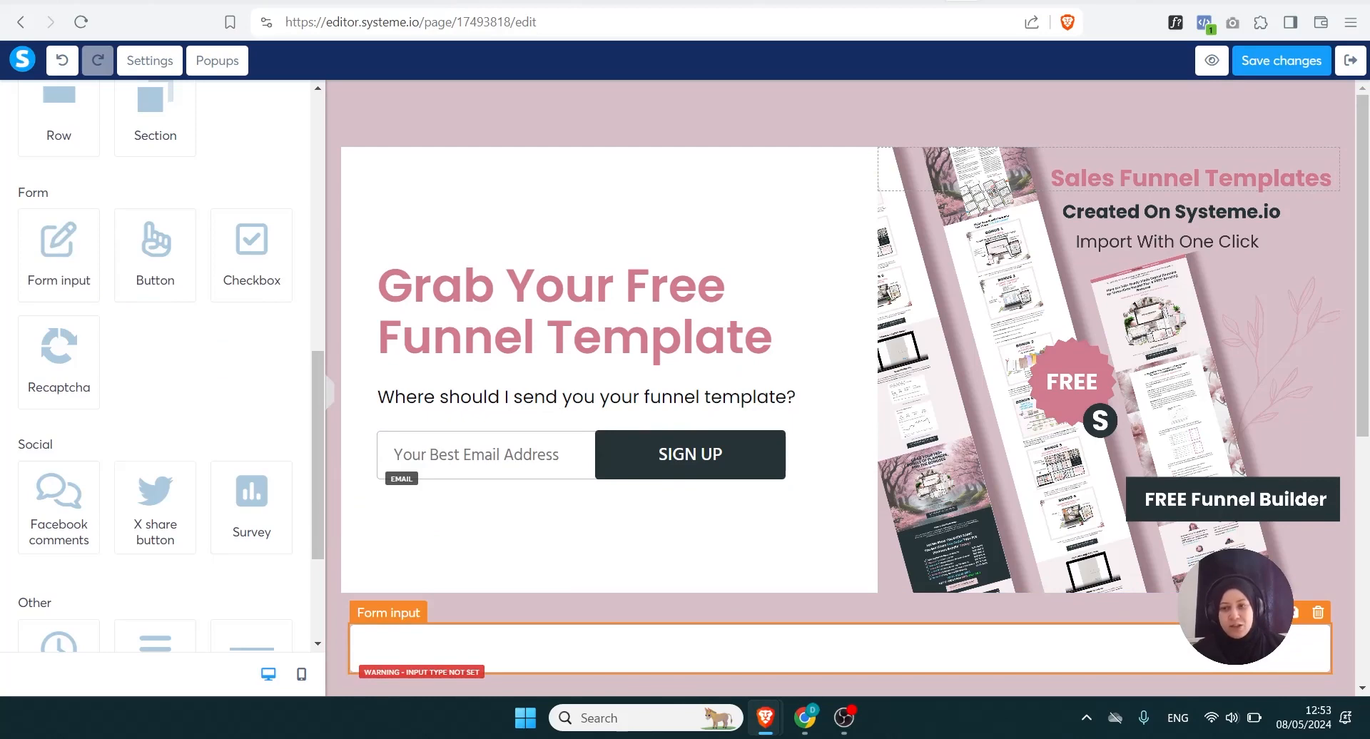
pyautogui.moveTo(1239, 630); pyautogui.dragTo(748, 484)
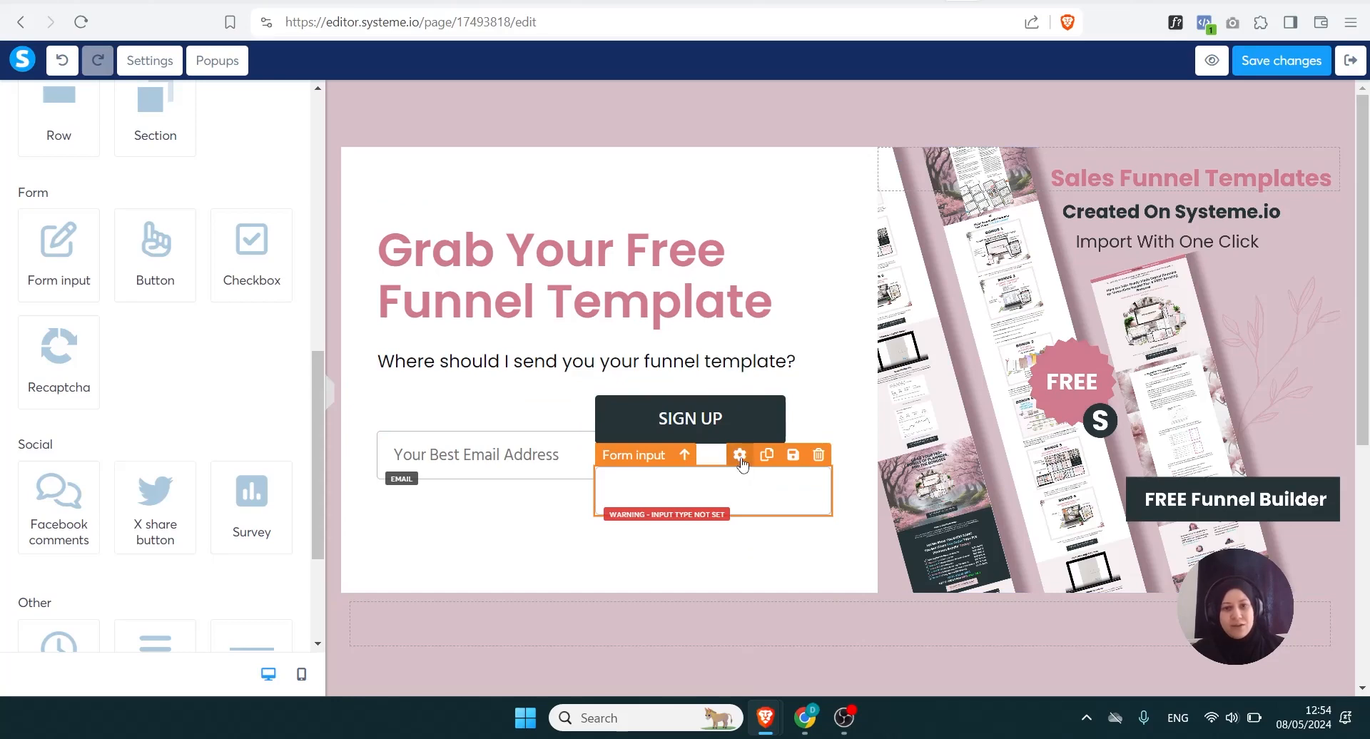
# Step: Set the new form input's top margin to 111 and its left margin to 19
pyautogui.click(740, 456)
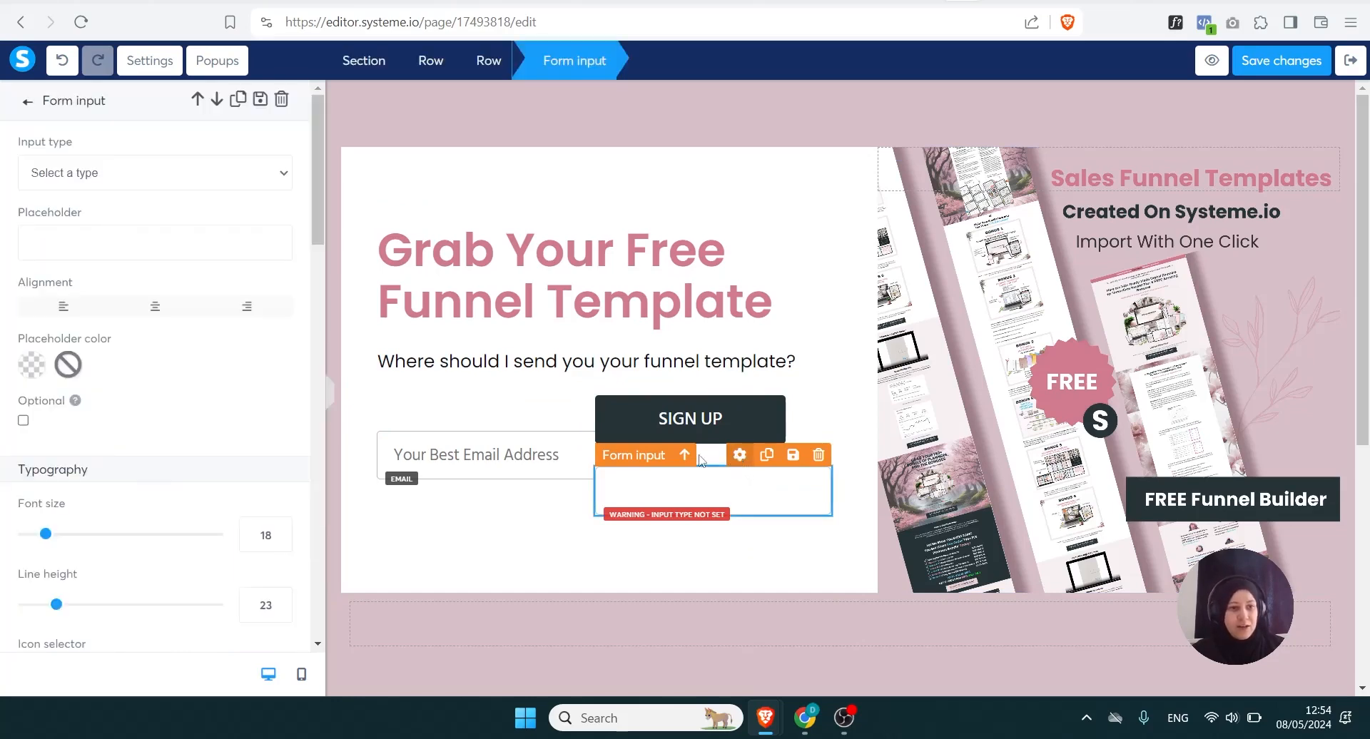
pyautogui.moveTo(319, 232); pyautogui.dragTo(316, 446)
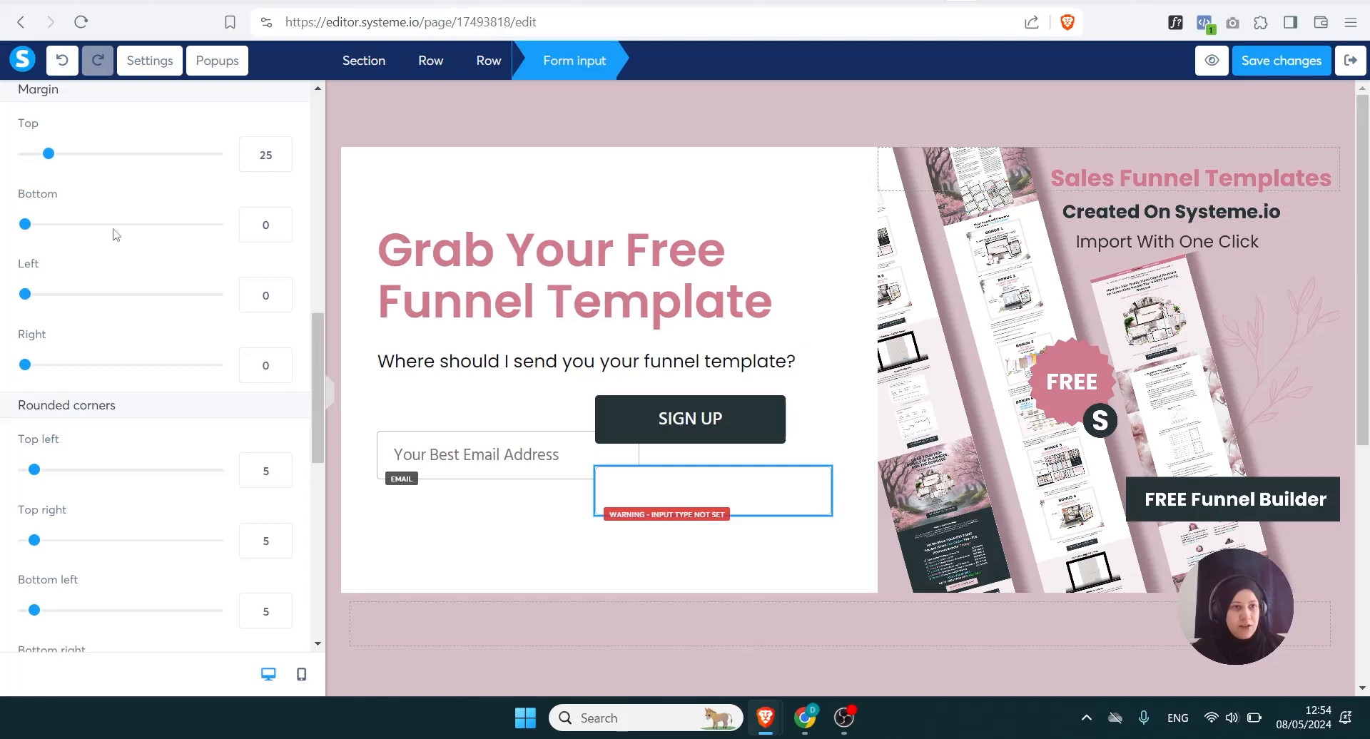
pyautogui.moveTo(52, 163); pyautogui.dragTo(133, 171)
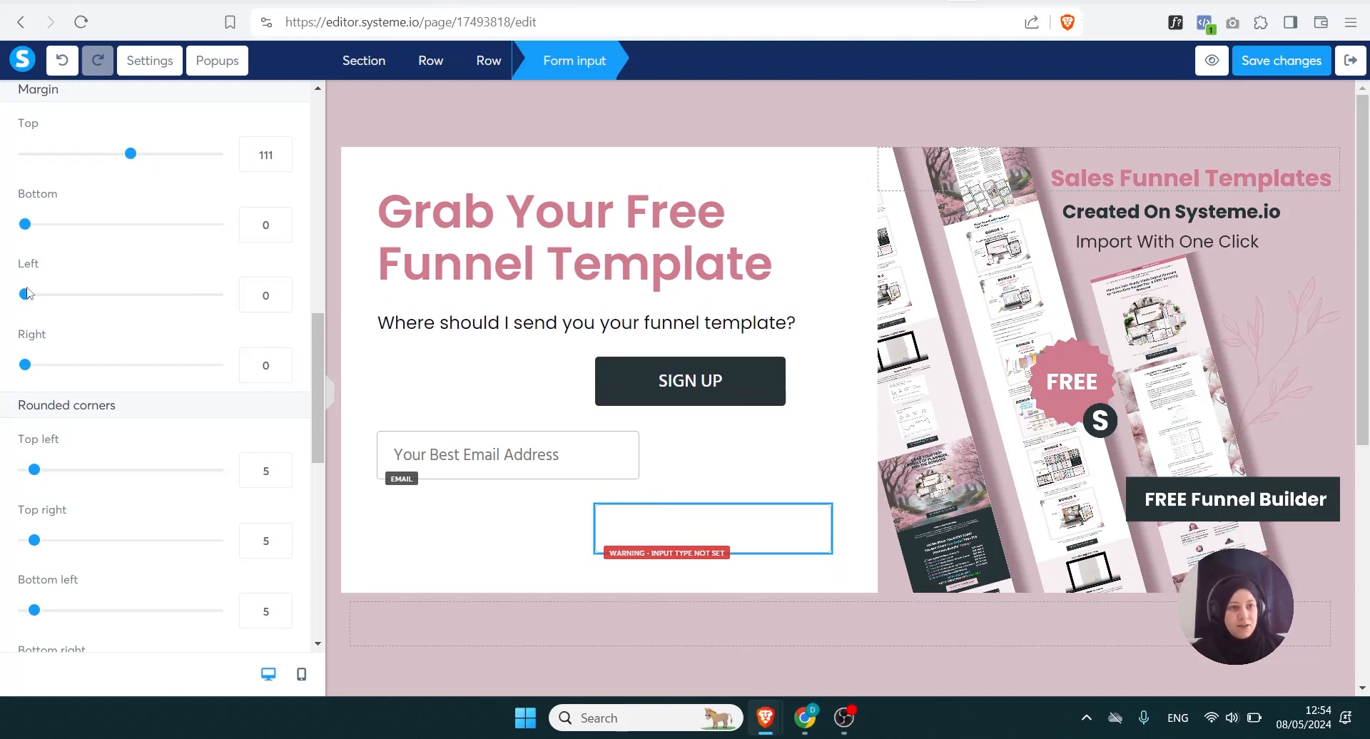
pyautogui.moveTo(25, 294)
pyautogui.mouseDown()
pyautogui.moveTo(69, 299)
pyautogui.moveTo(45, 304)
pyautogui.mouseUp()
pyautogui.moveTo(25, 366)
pyautogui.mouseDown()
pyautogui.moveTo(110, 368)
pyautogui.moveTo(12, 357)
pyautogui.mouseUp()
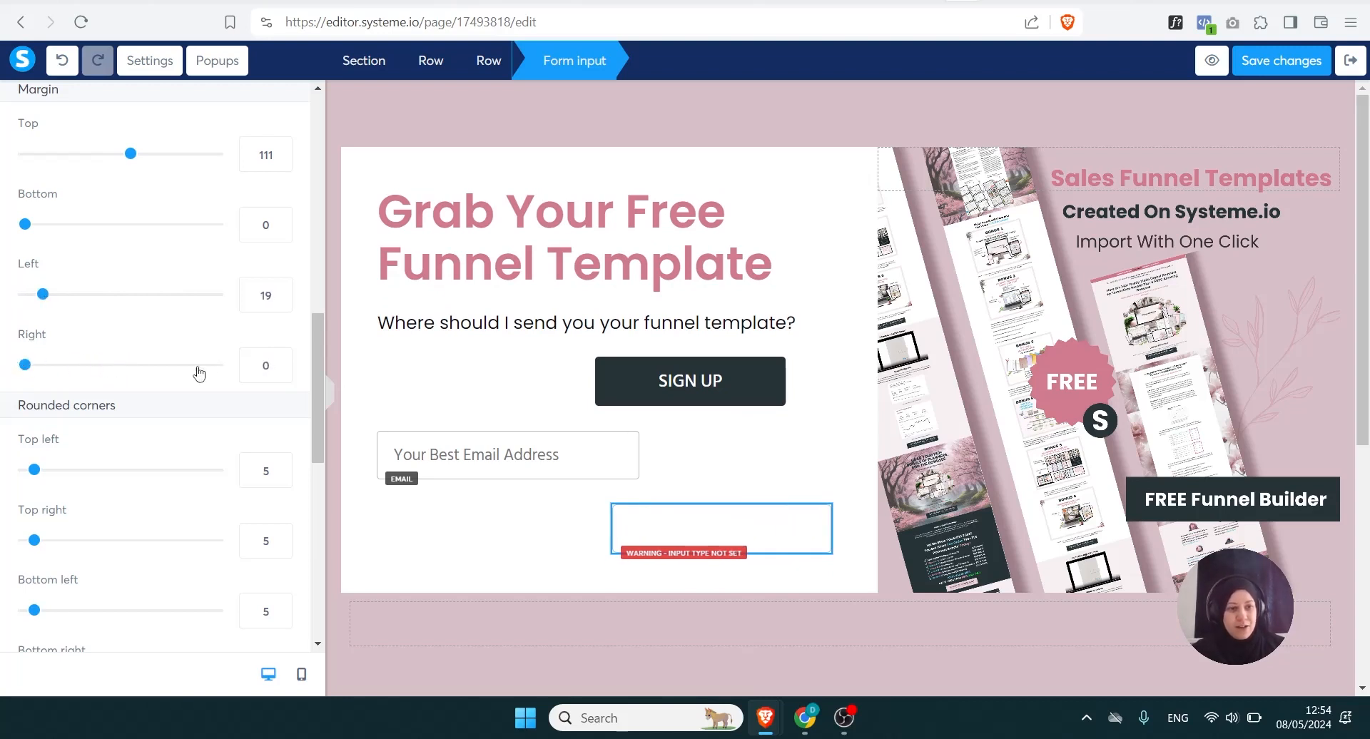
# Step: Try the centre, left and right alignments on the new form input, finishing with centre
pyautogui.moveTo(318, 405); pyautogui.dragTo(341, 191)
pyautogui.click(155, 289)
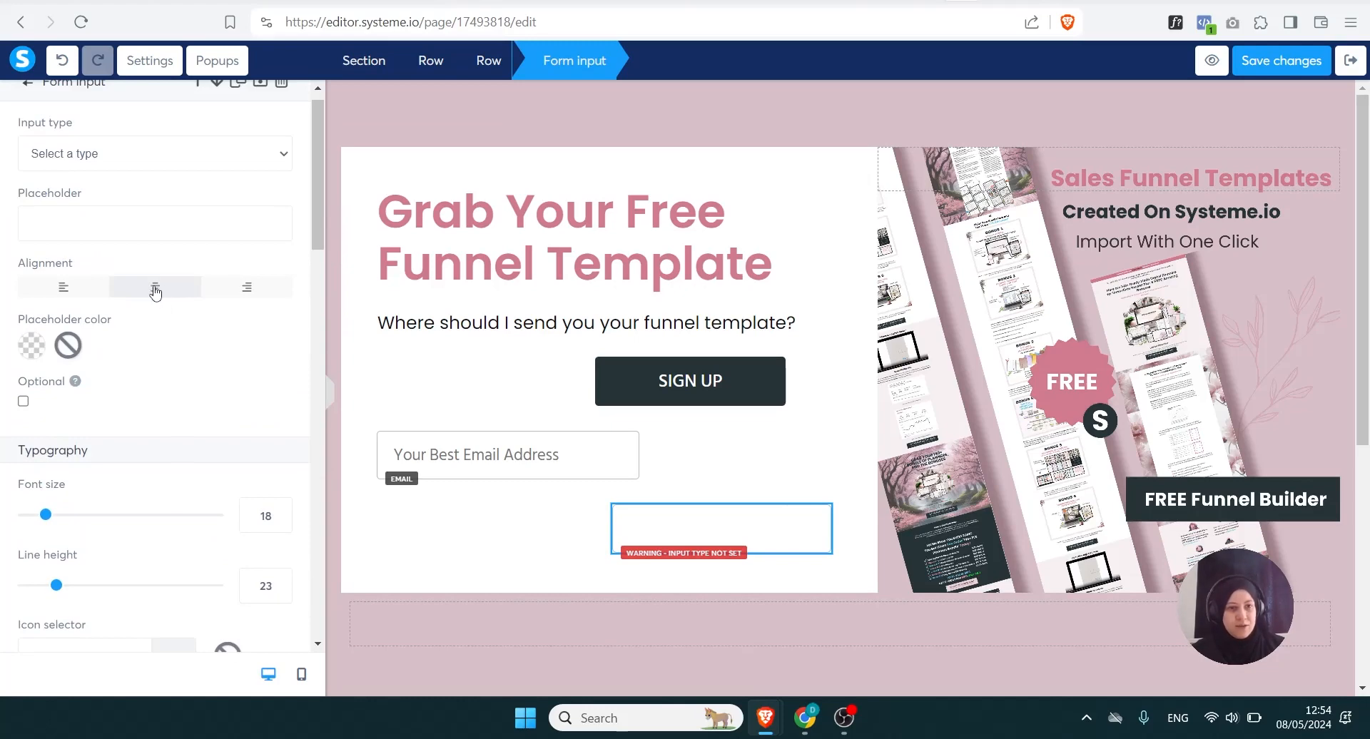
pyautogui.click(81, 287)
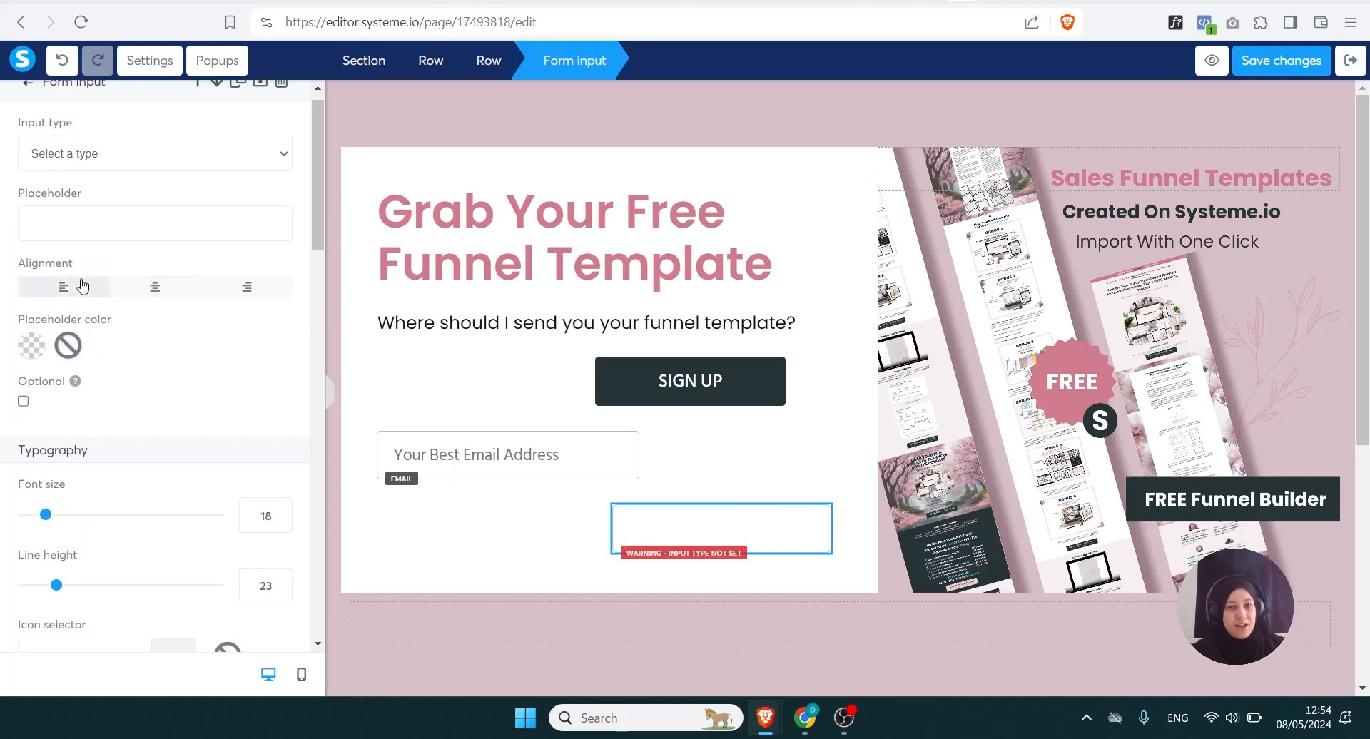
pyautogui.click(247, 294)
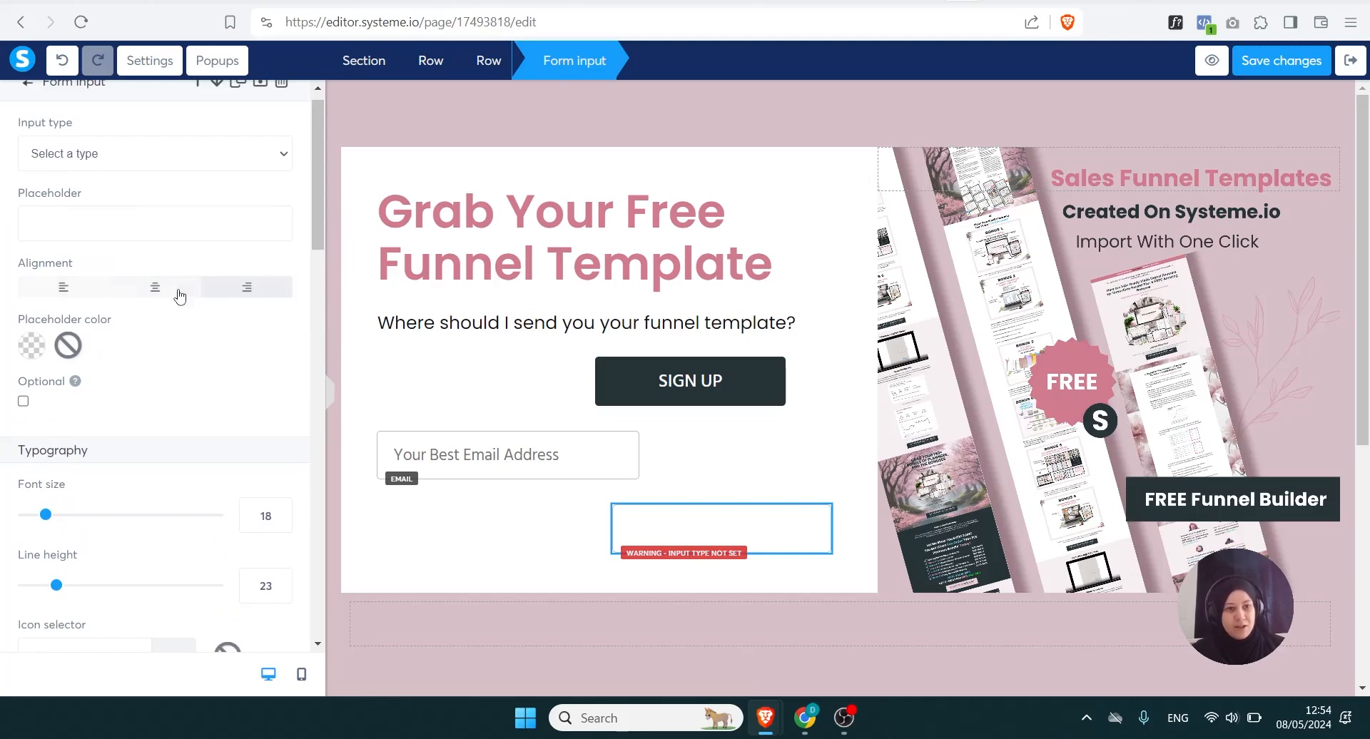
pyautogui.click(177, 294)
# Step: Open the settings of the row that holds the email input and the SIGN UP button
pyautogui.click(548, 534)
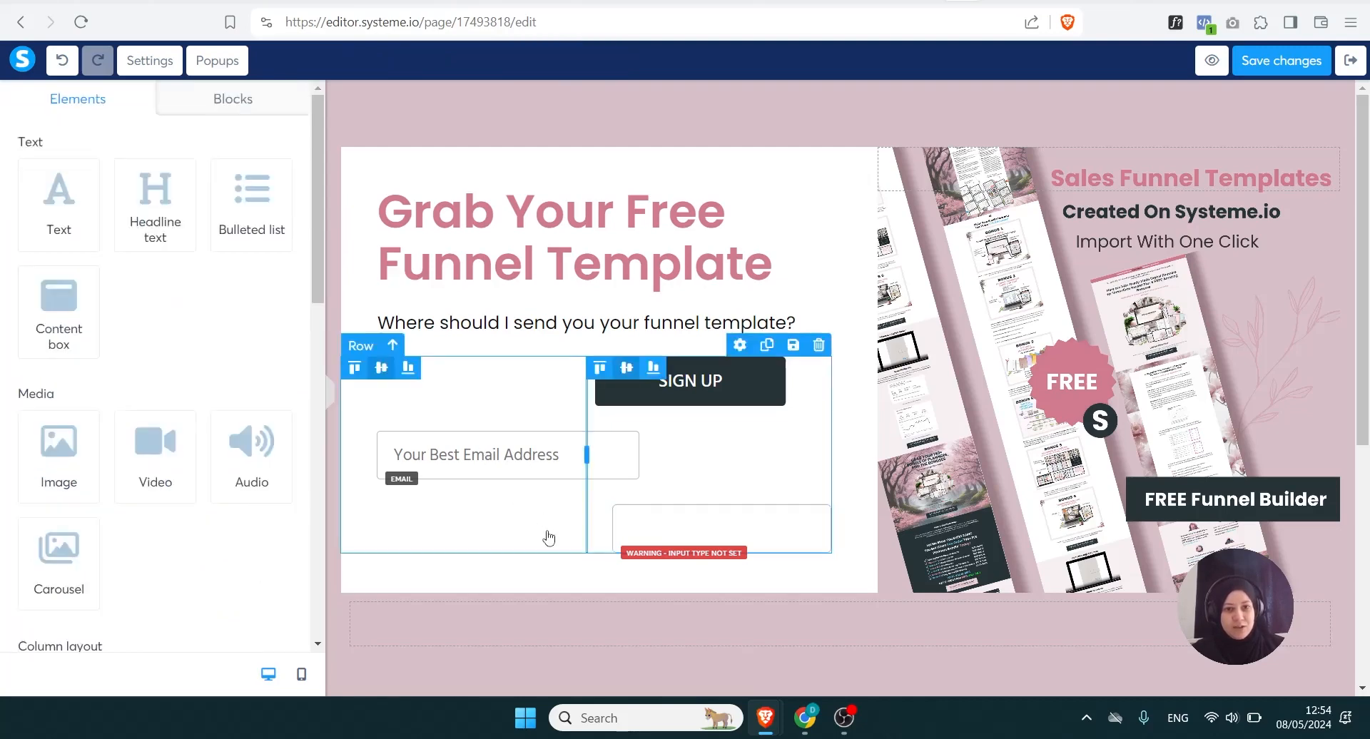
pyautogui.click(548, 534)
pyautogui.click(548, 534)
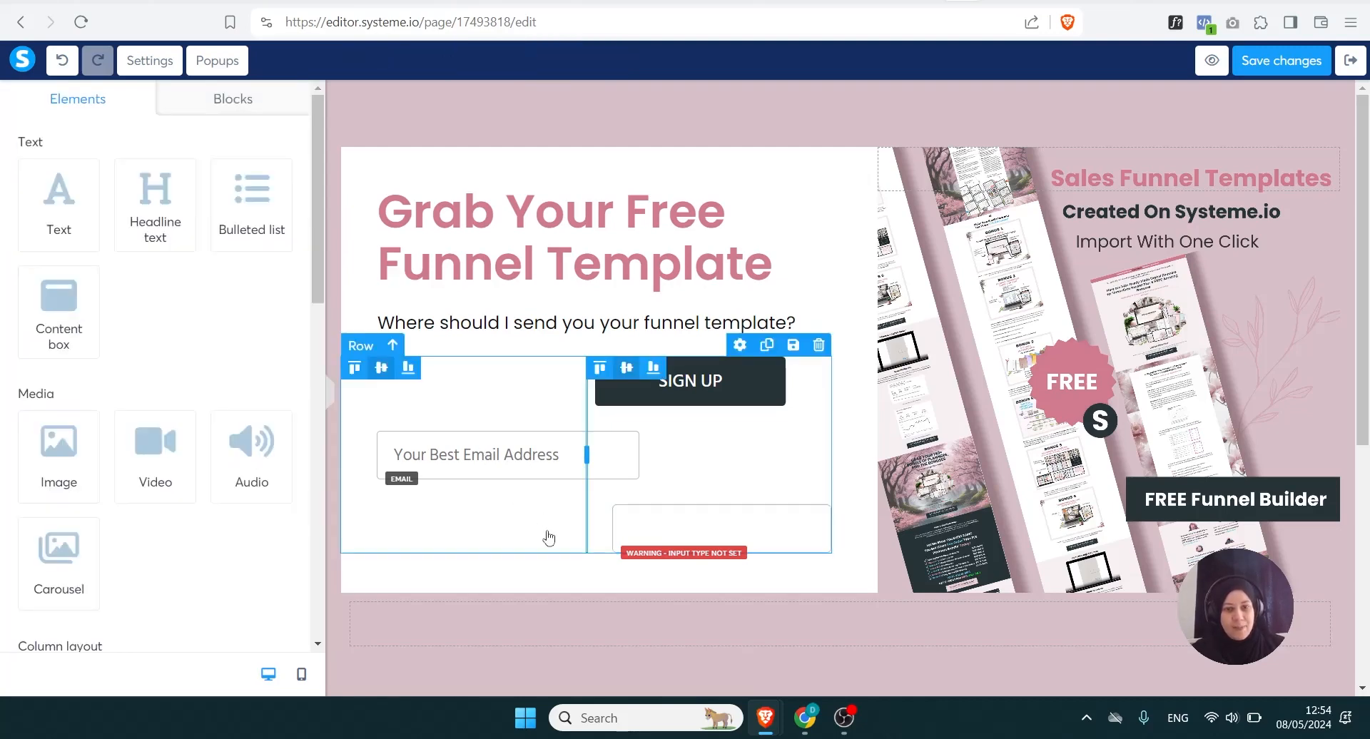
pyautogui.click(585, 532)
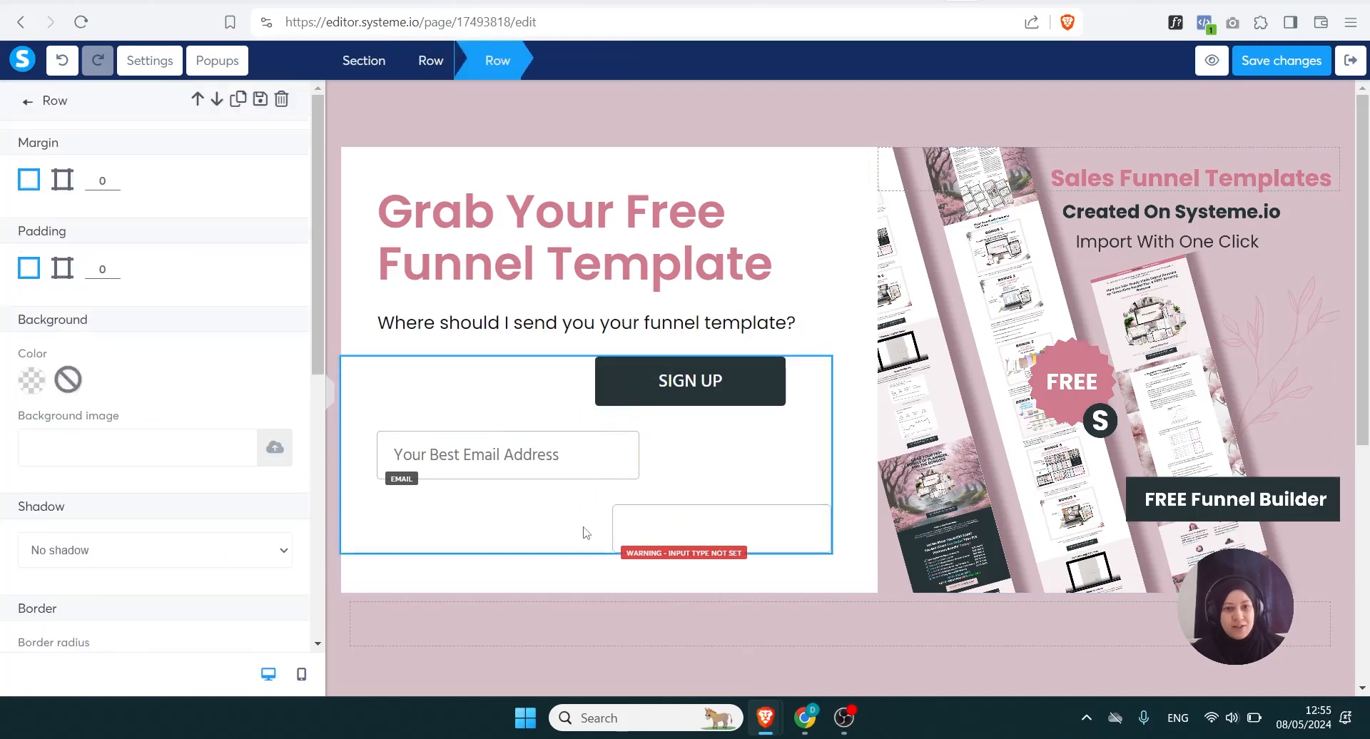
# Step: Move the untyped form input above the email and SIGN UP row and set its bottom margin to 73
pyautogui.click(591, 533)
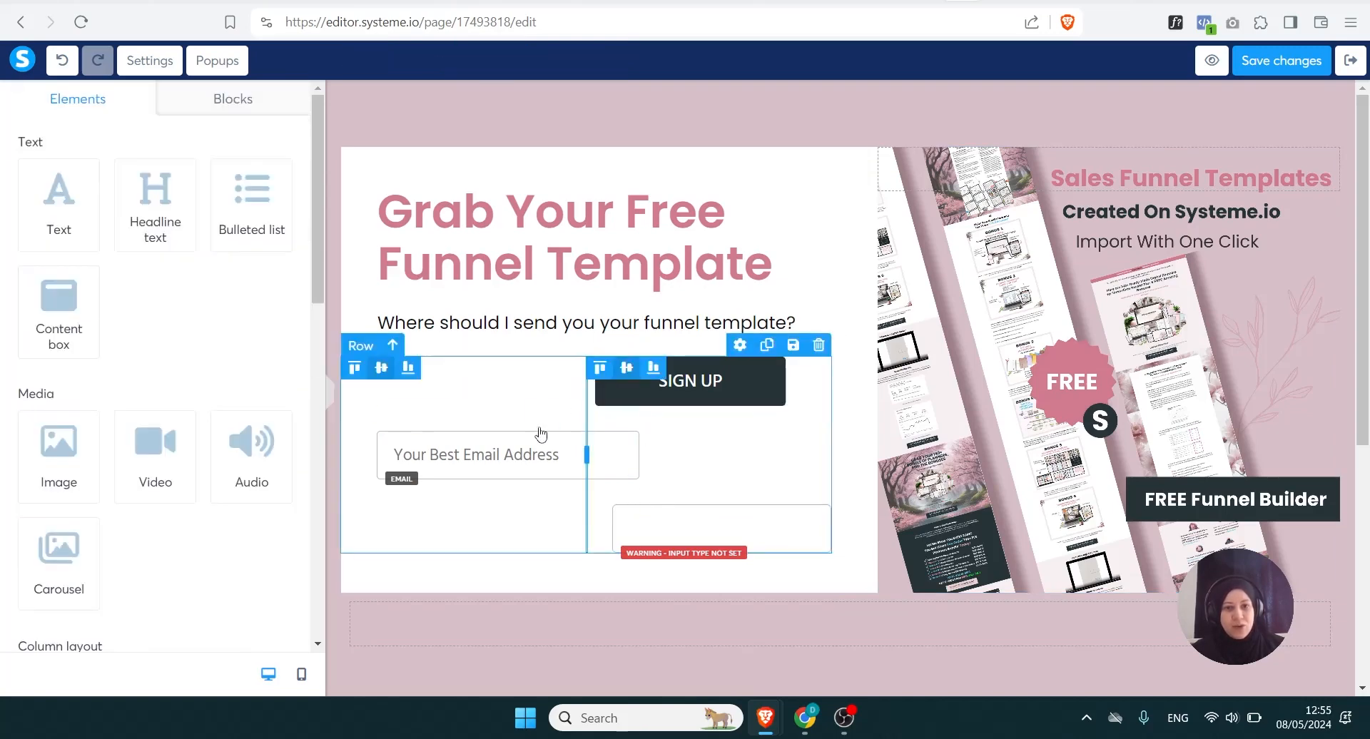
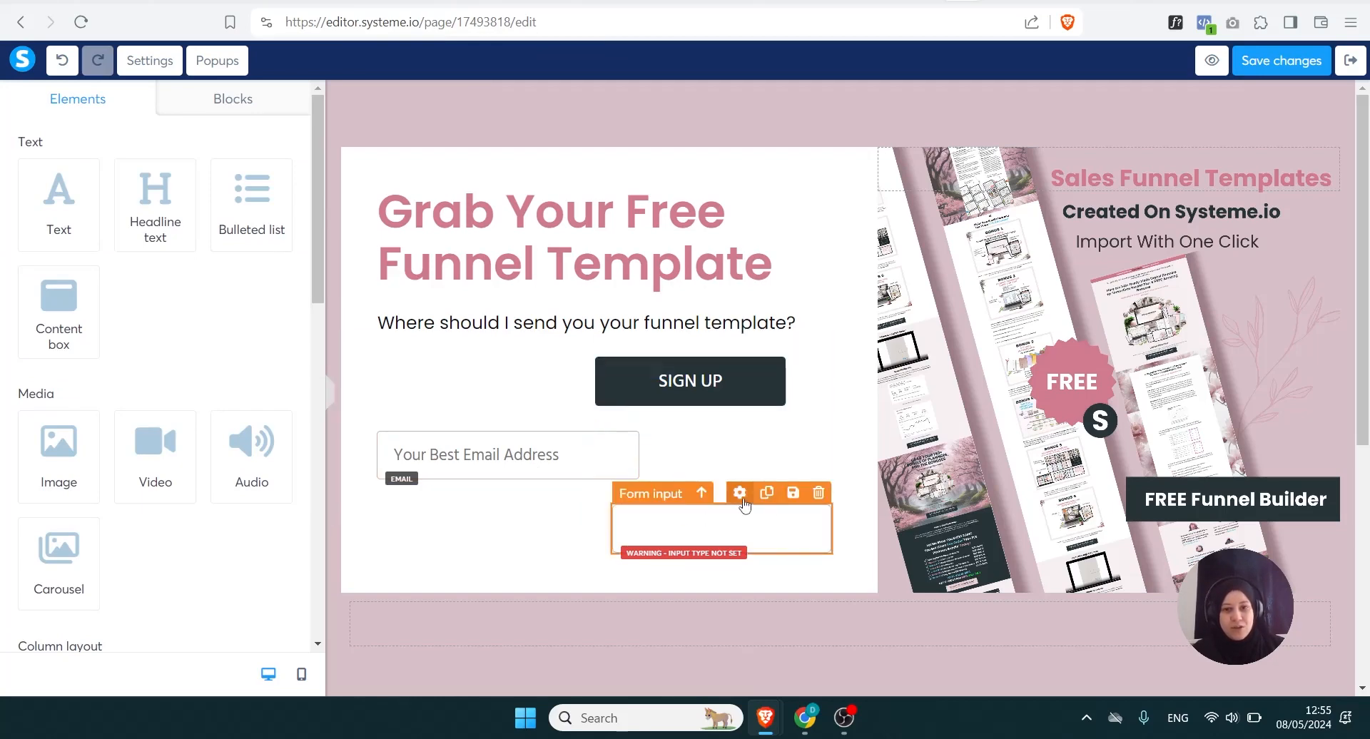
pyautogui.moveTo(735, 508); pyautogui.dragTo(583, 397)
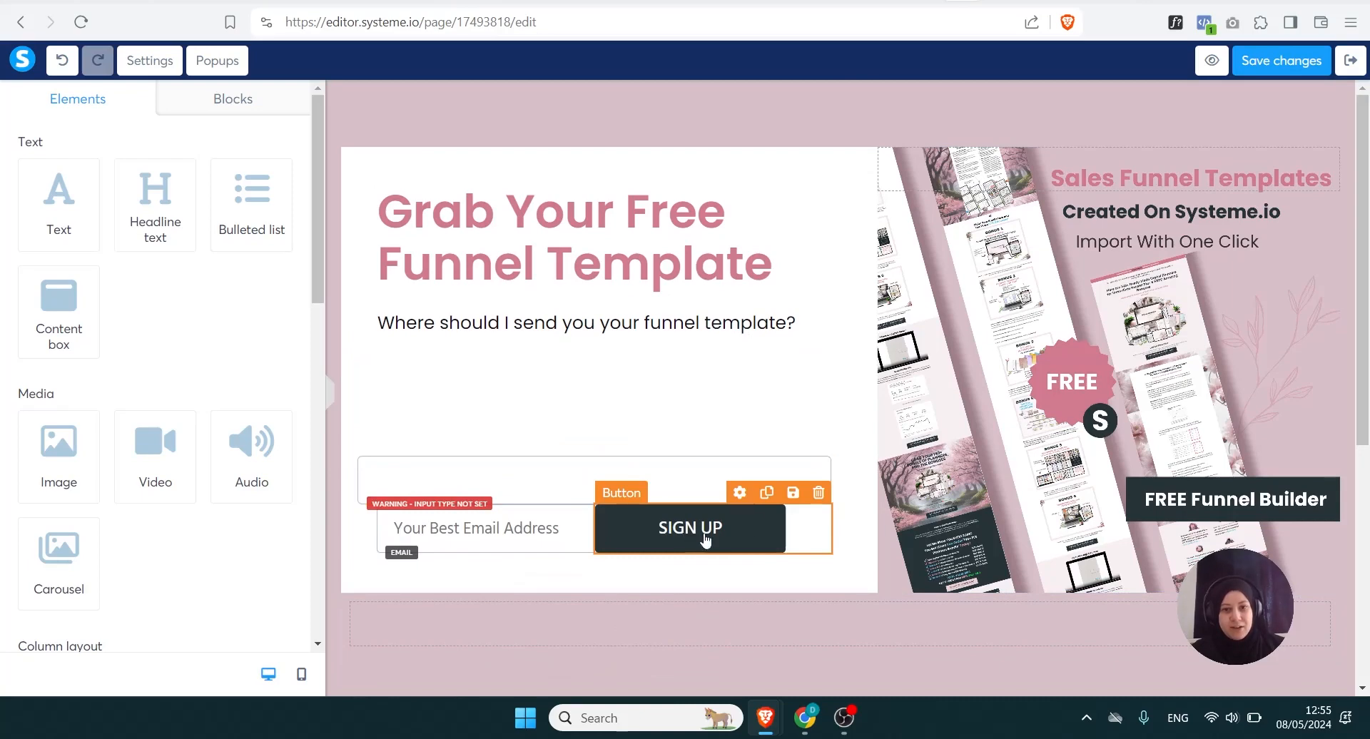
pyautogui.click(741, 445)
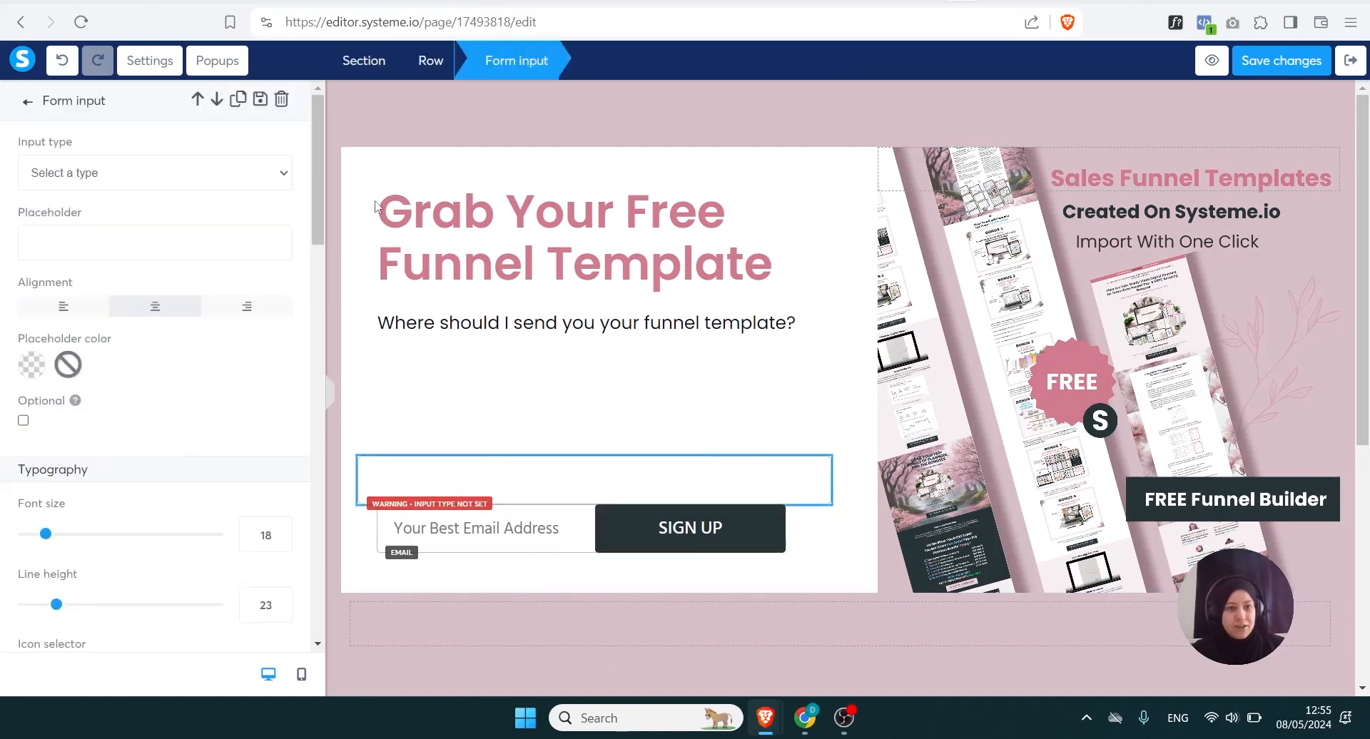
pyautogui.moveTo(326, 225); pyautogui.dragTo(324, 419)
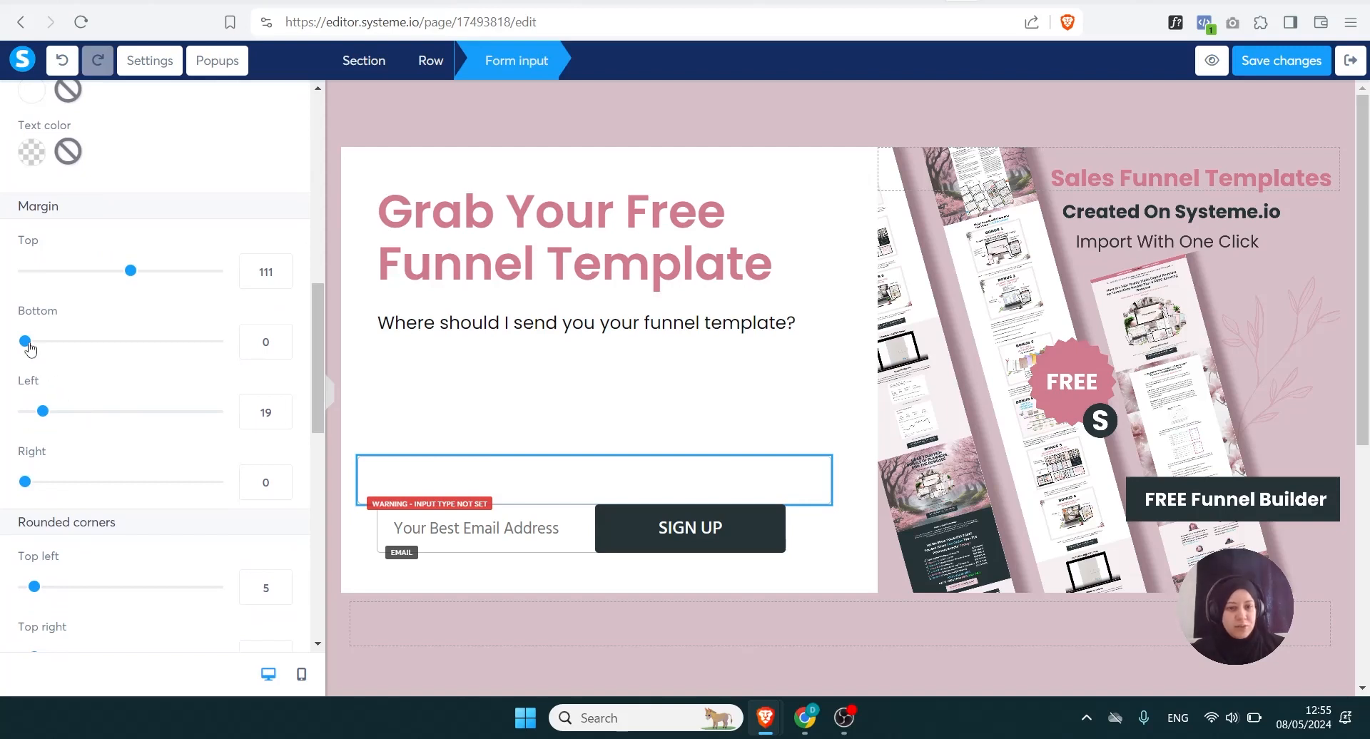
pyautogui.moveTo(28, 344); pyautogui.dragTo(98, 359)
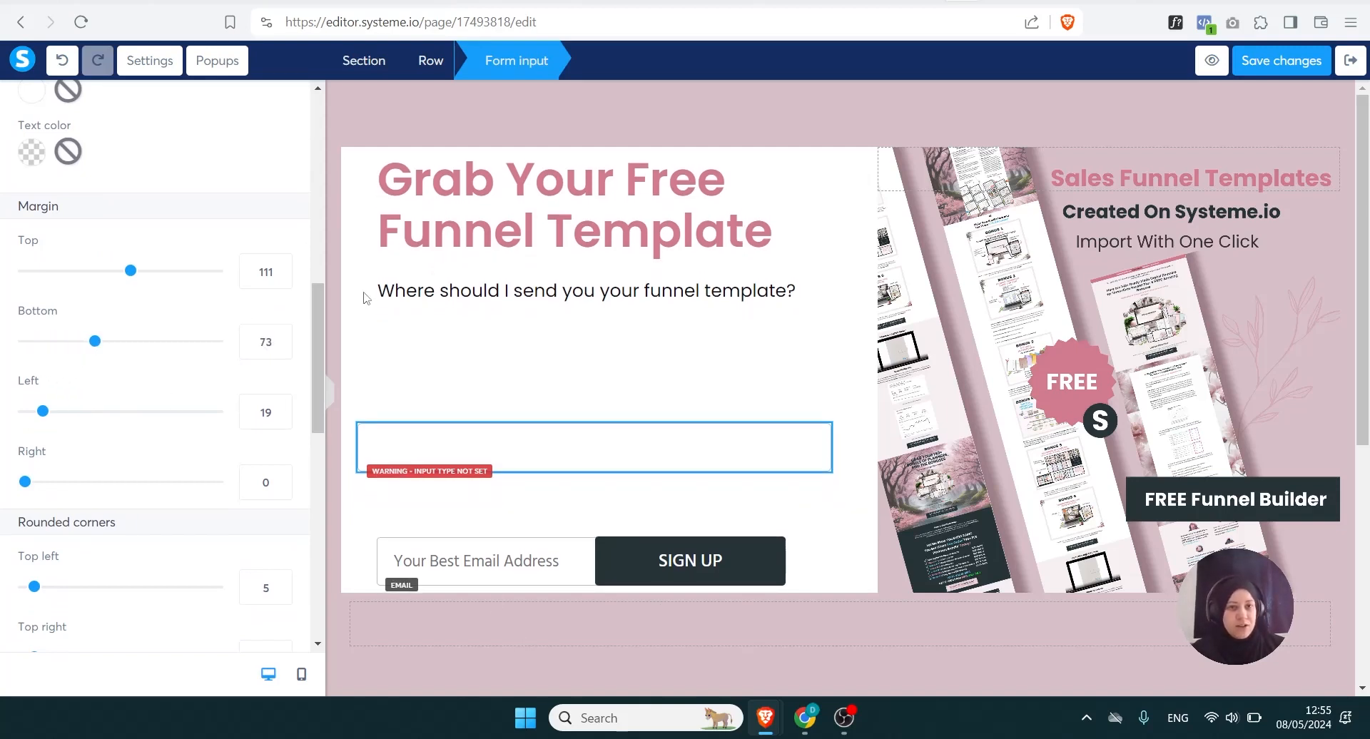
pyautogui.click(428, 131)
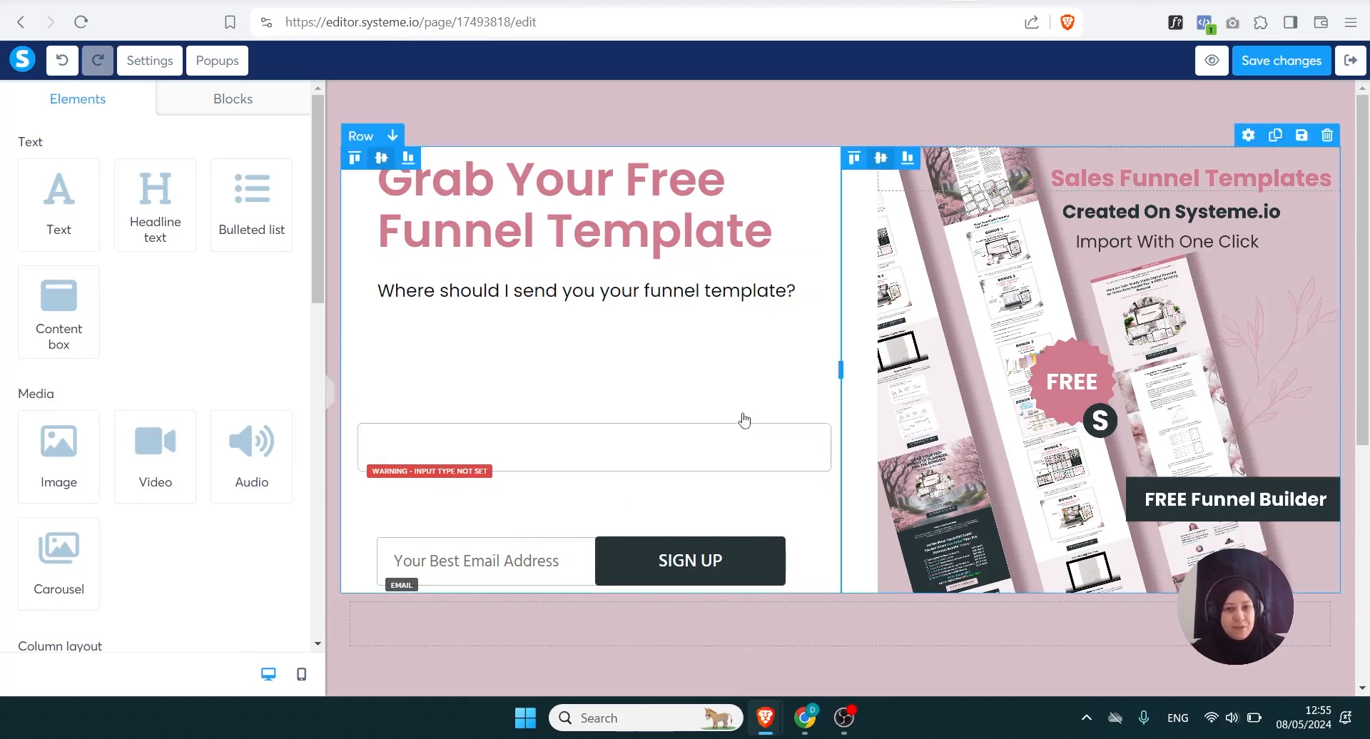
# Step: Set the untyped form input's type to First name, after trying the Email type
pyautogui.click(740, 412)
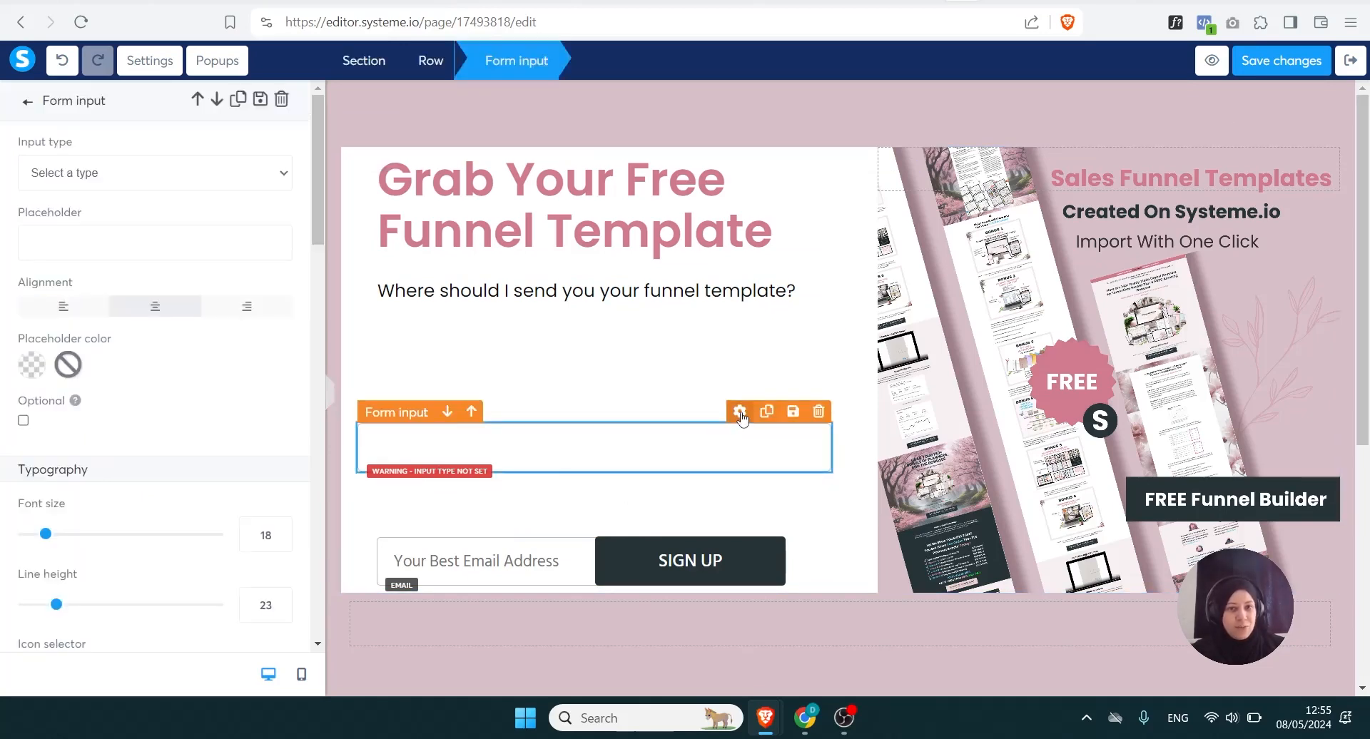
pyautogui.click(222, 176)
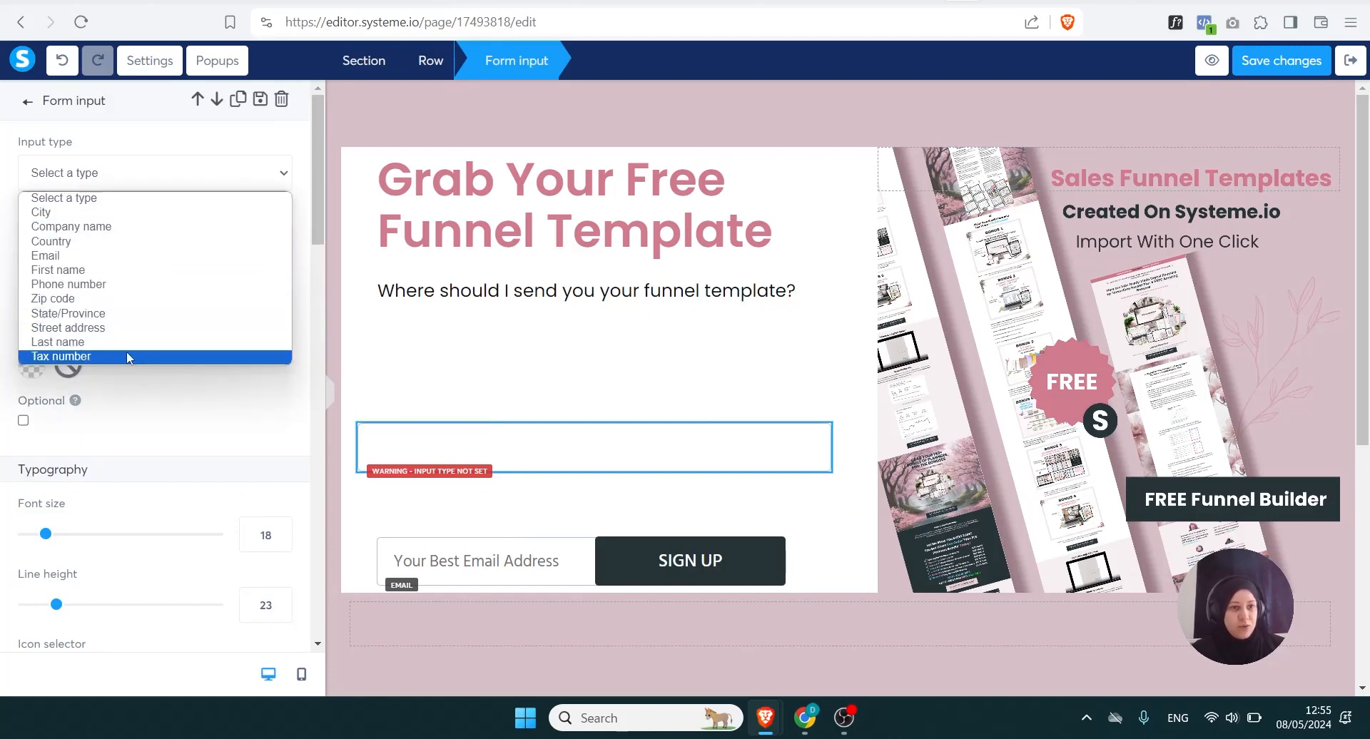
pyautogui.click(107, 257)
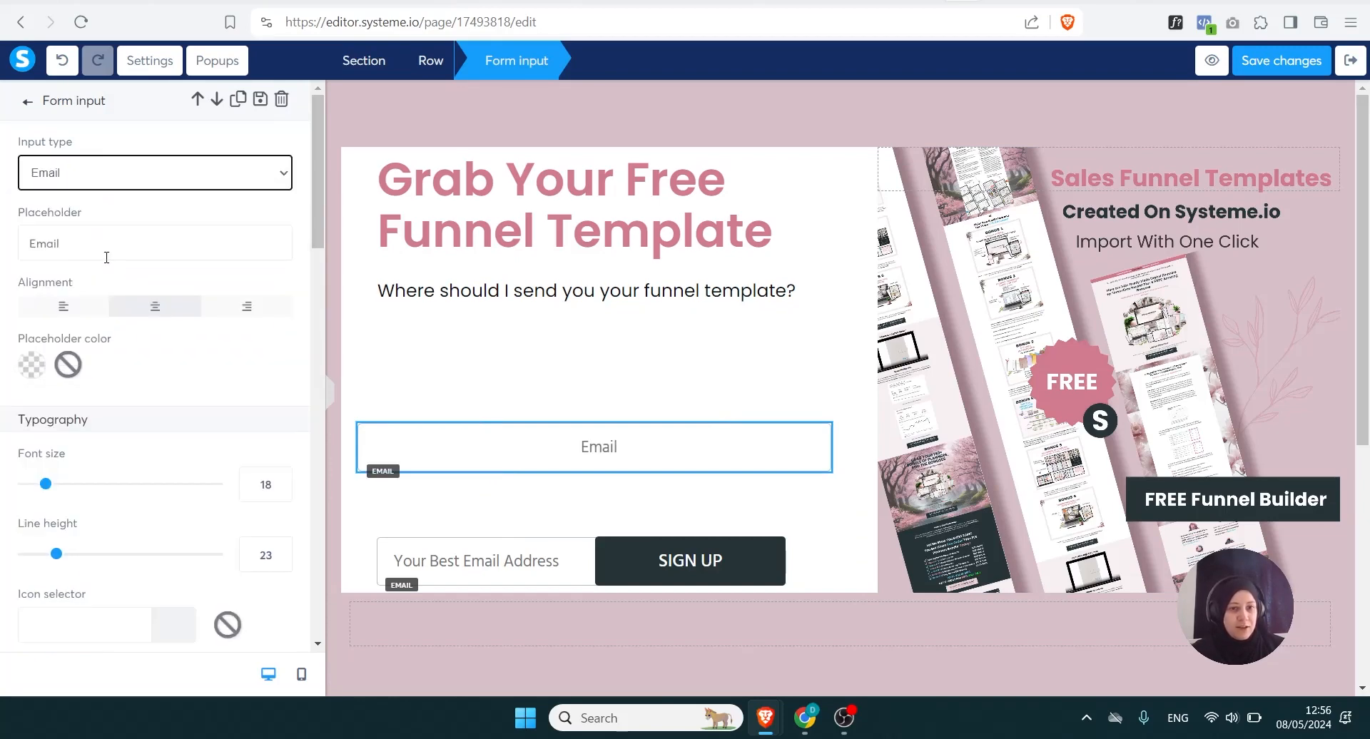
pyautogui.click(284, 177)
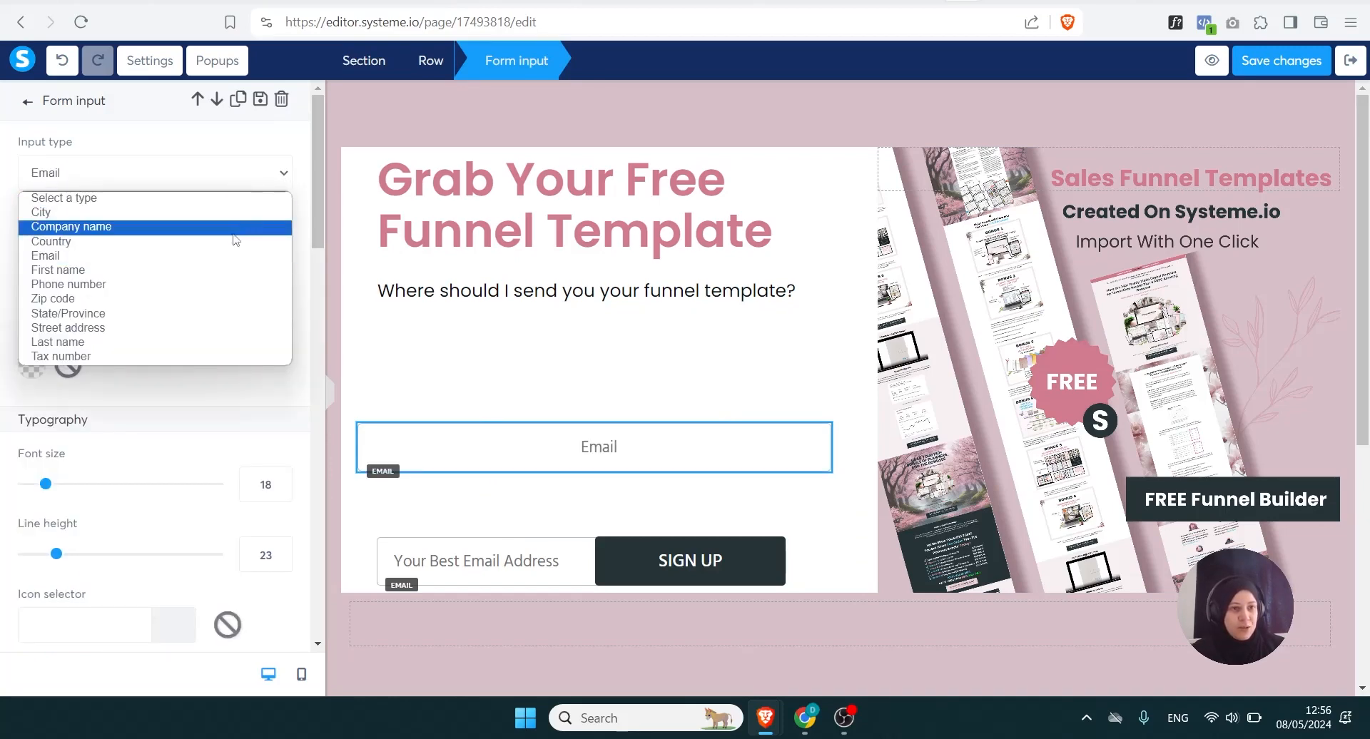
pyautogui.click(218, 271)
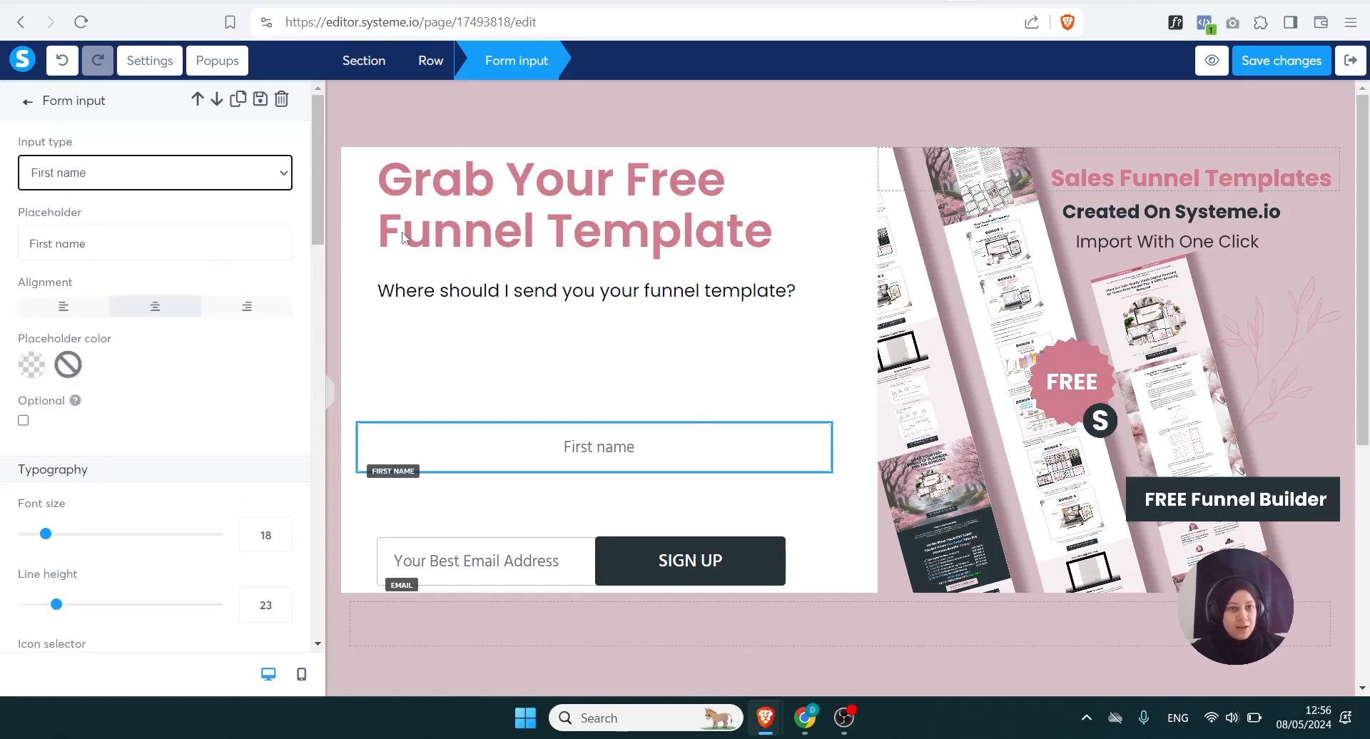
pyautogui.click(390, 135)
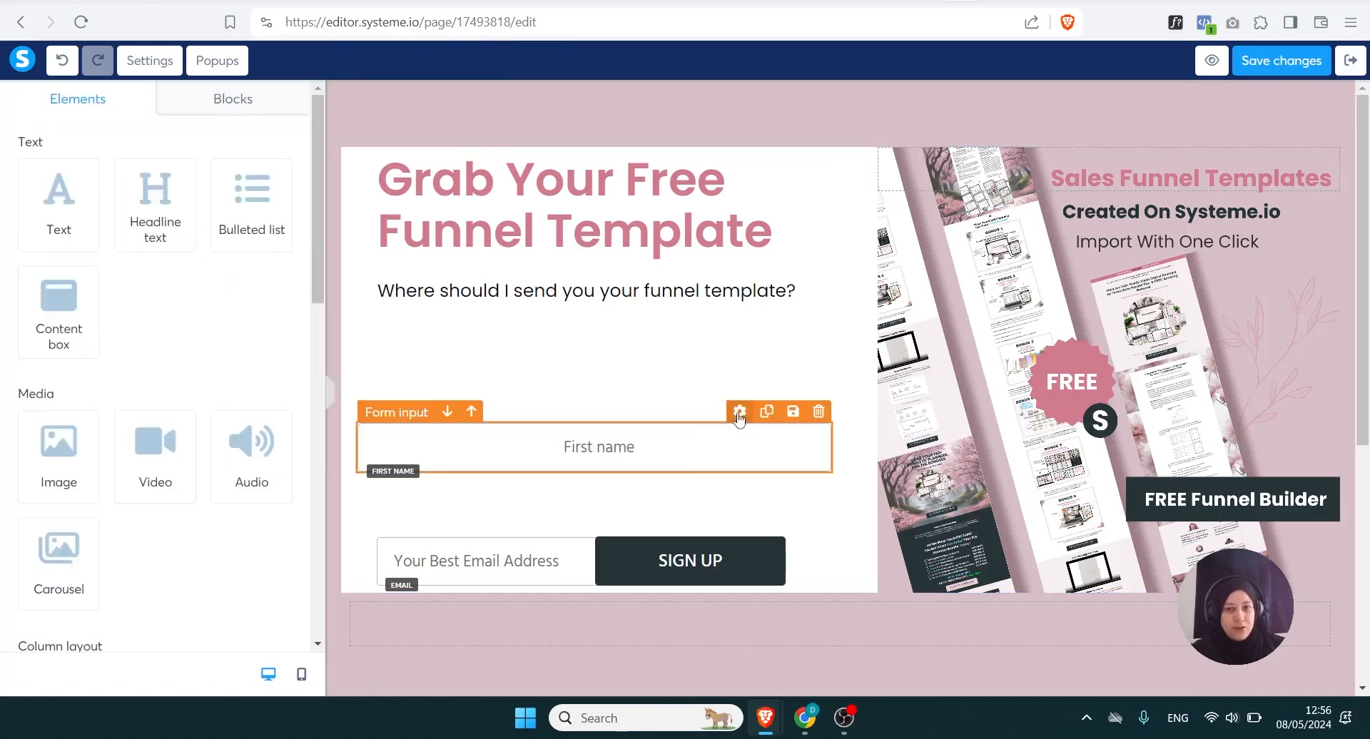
# Step: Duplicate the First name form input and set the lower copy's input type to Email
pyautogui.click(739, 414)
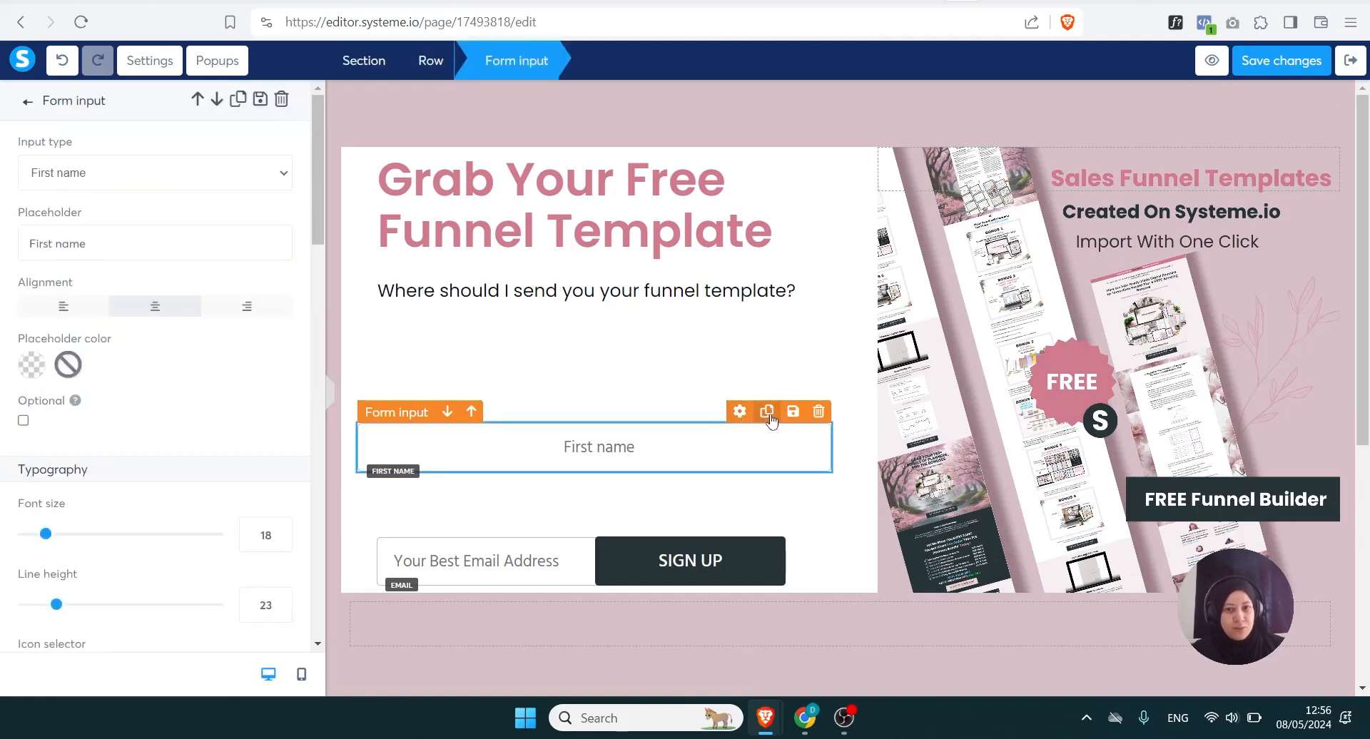
pyautogui.click(767, 413)
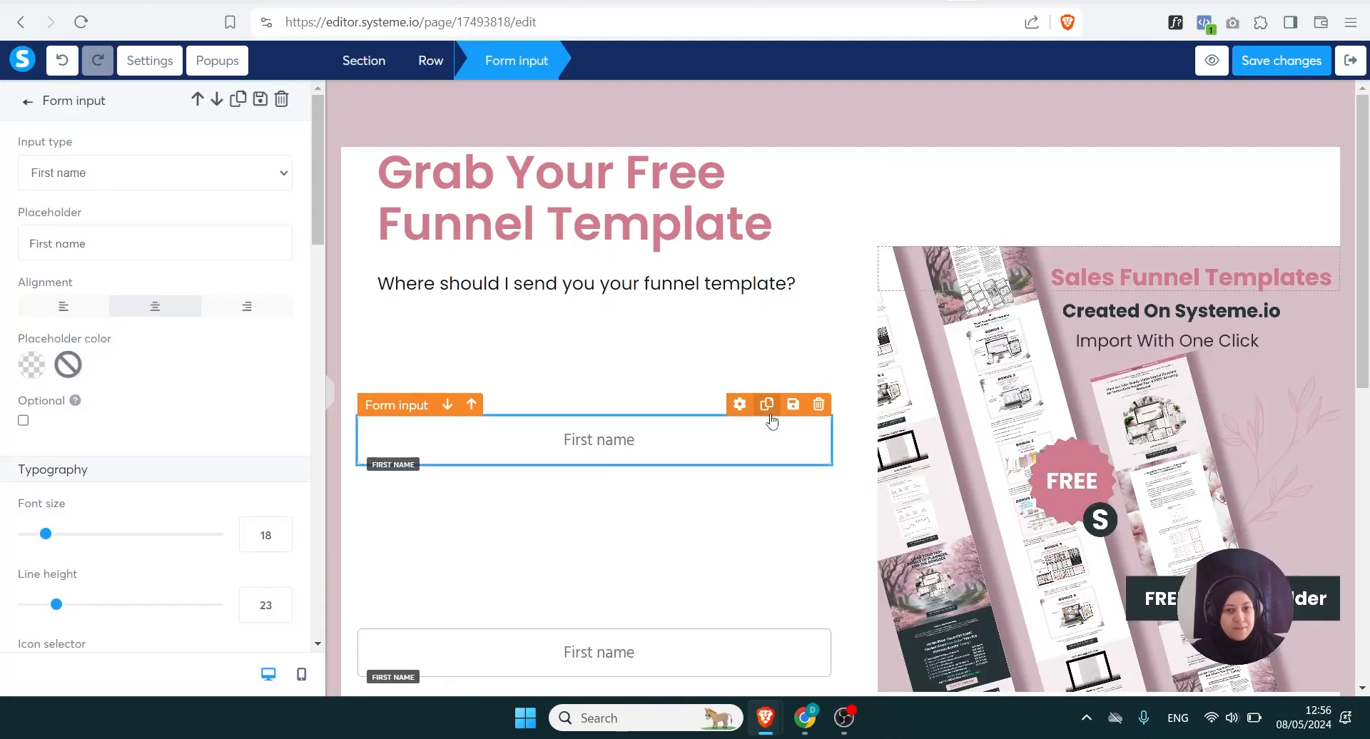
pyautogui.click(746, 645)
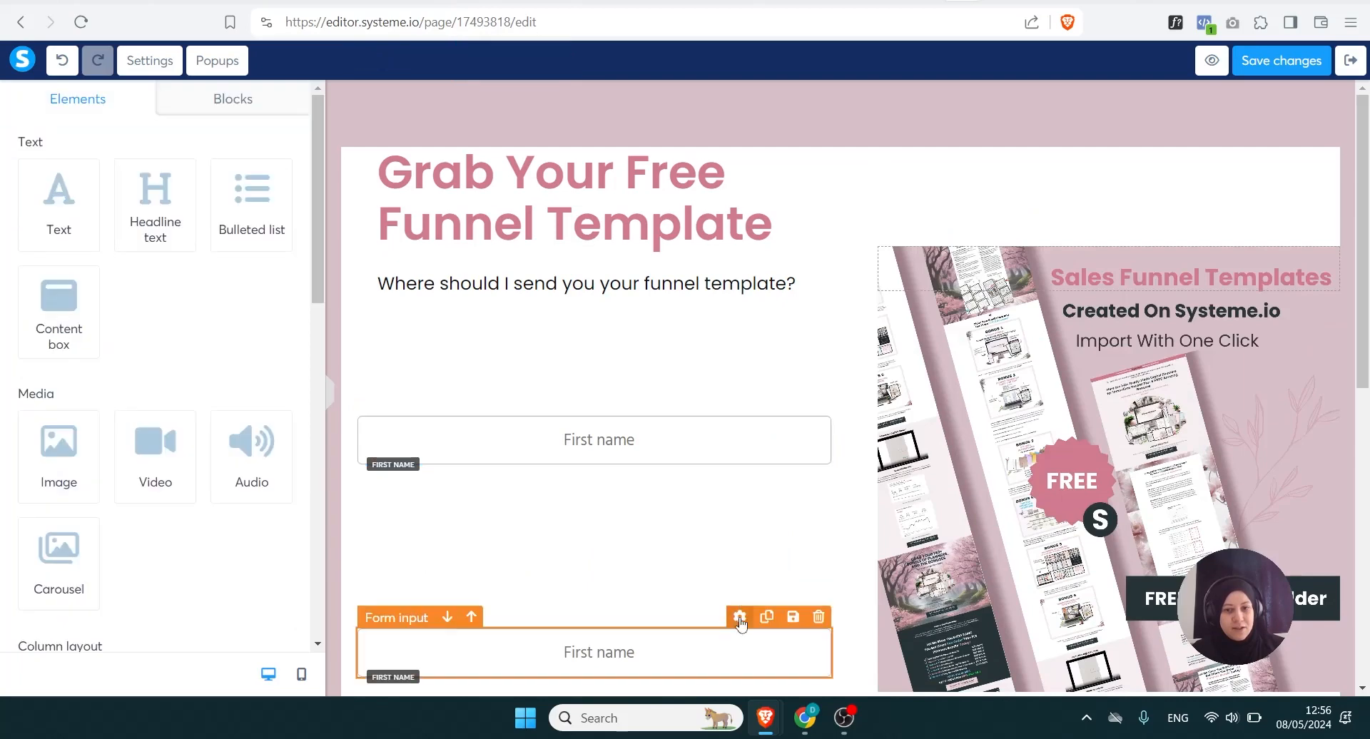
pyautogui.click(743, 642)
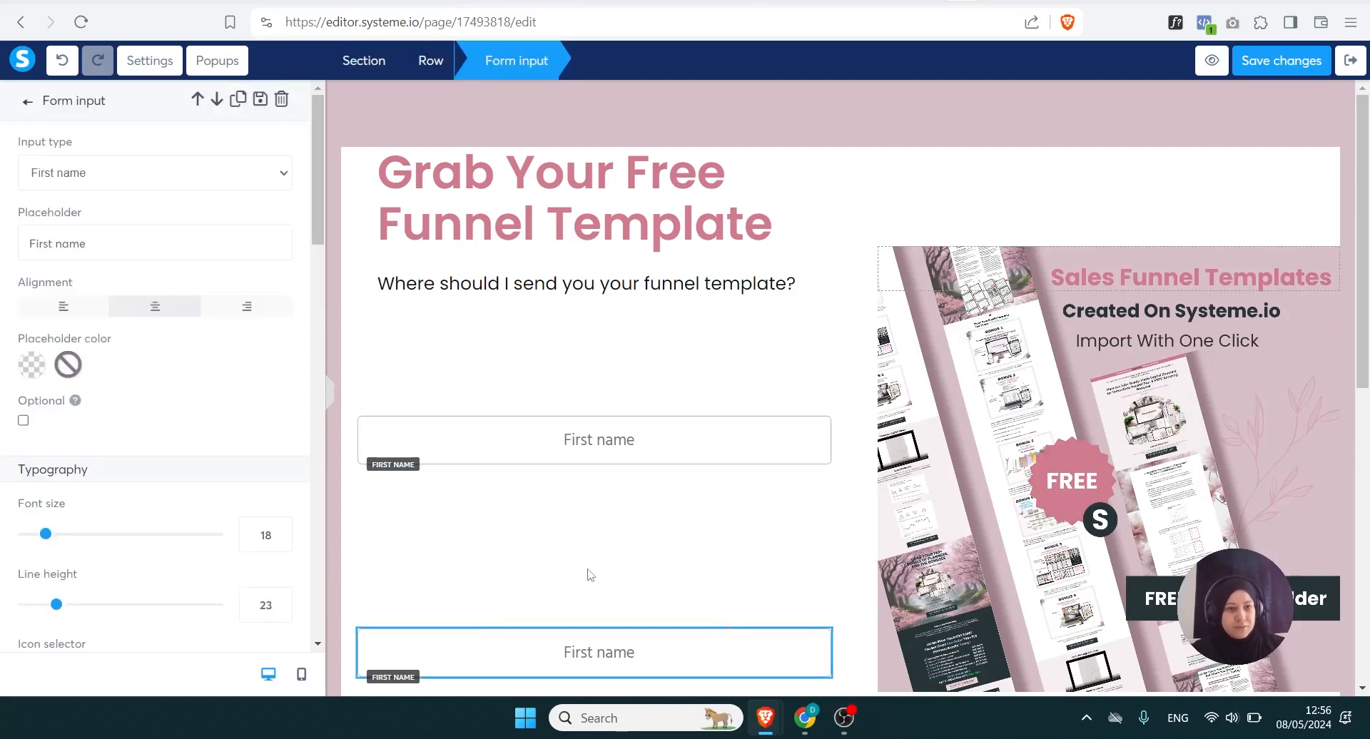
pyautogui.click(268, 177)
pyautogui.click(198, 256)
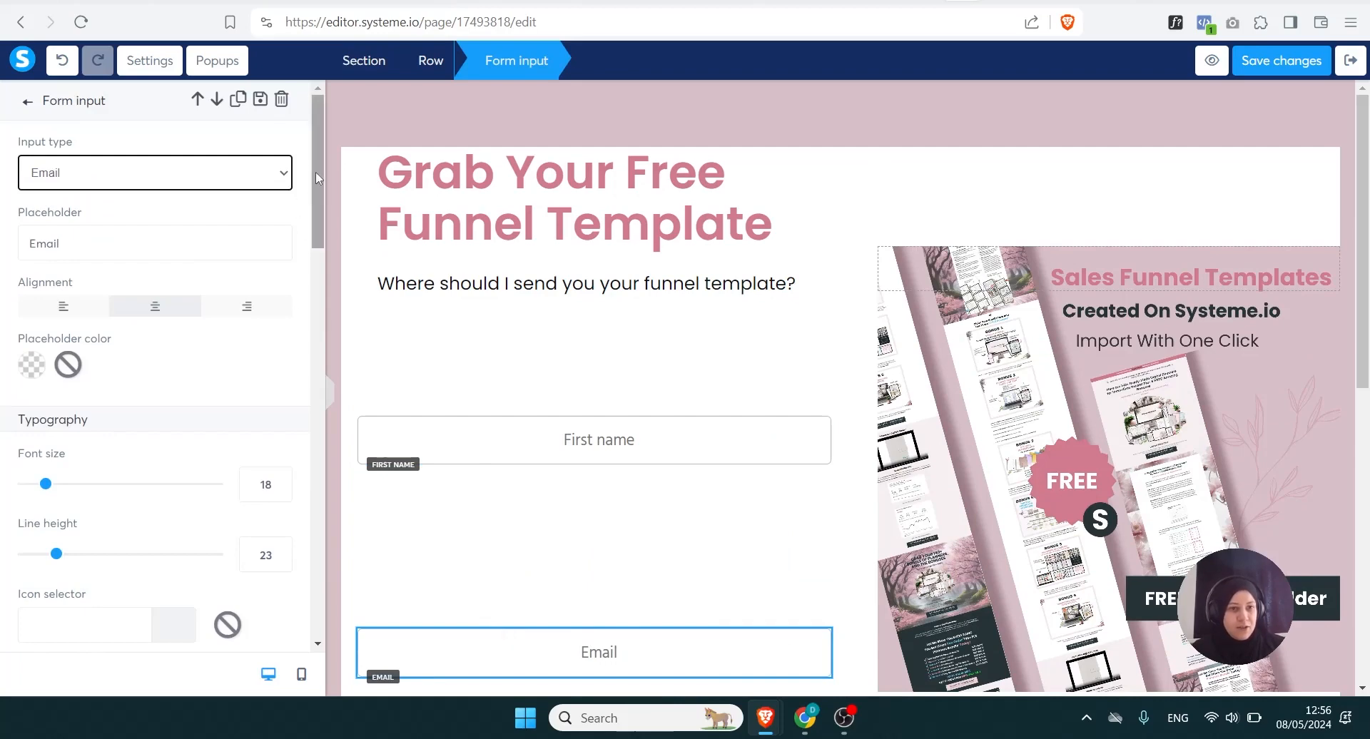
# Step: Set the new Email form input's top margin to 0
pyautogui.moveTo(316, 173); pyautogui.dragTo(322, 360)
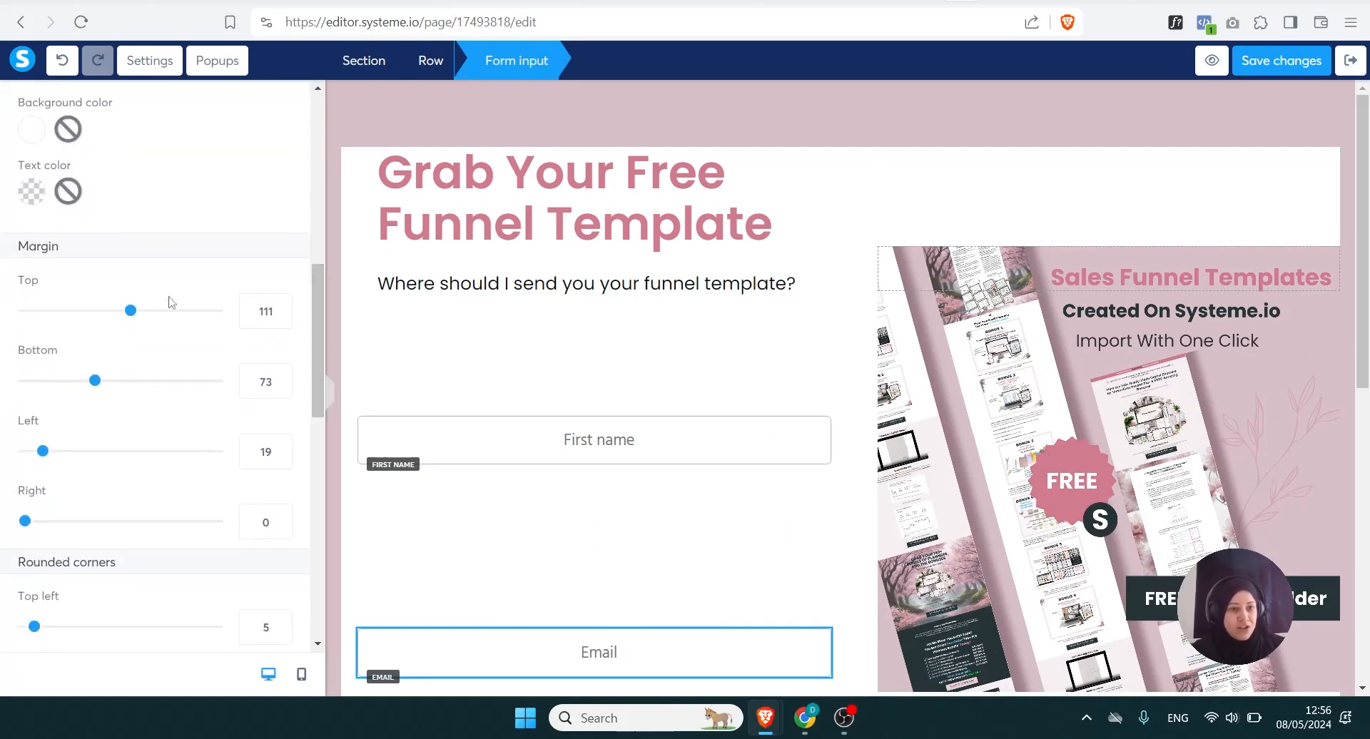
pyautogui.moveTo(118, 318); pyautogui.dragTo(17, 319)
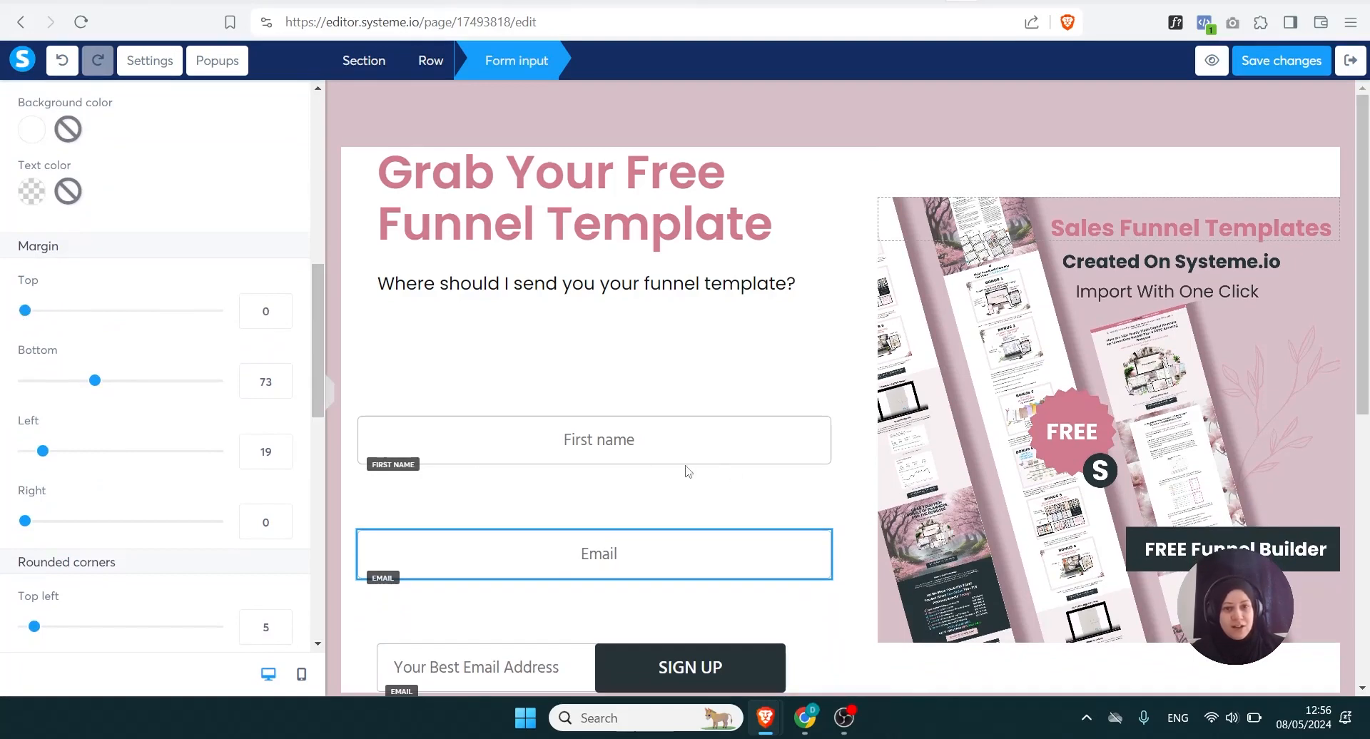
pyautogui.click(729, 471)
# Step: Reduce the First name form input's bottom margin to 17
pyautogui.moveTo(737, 422)
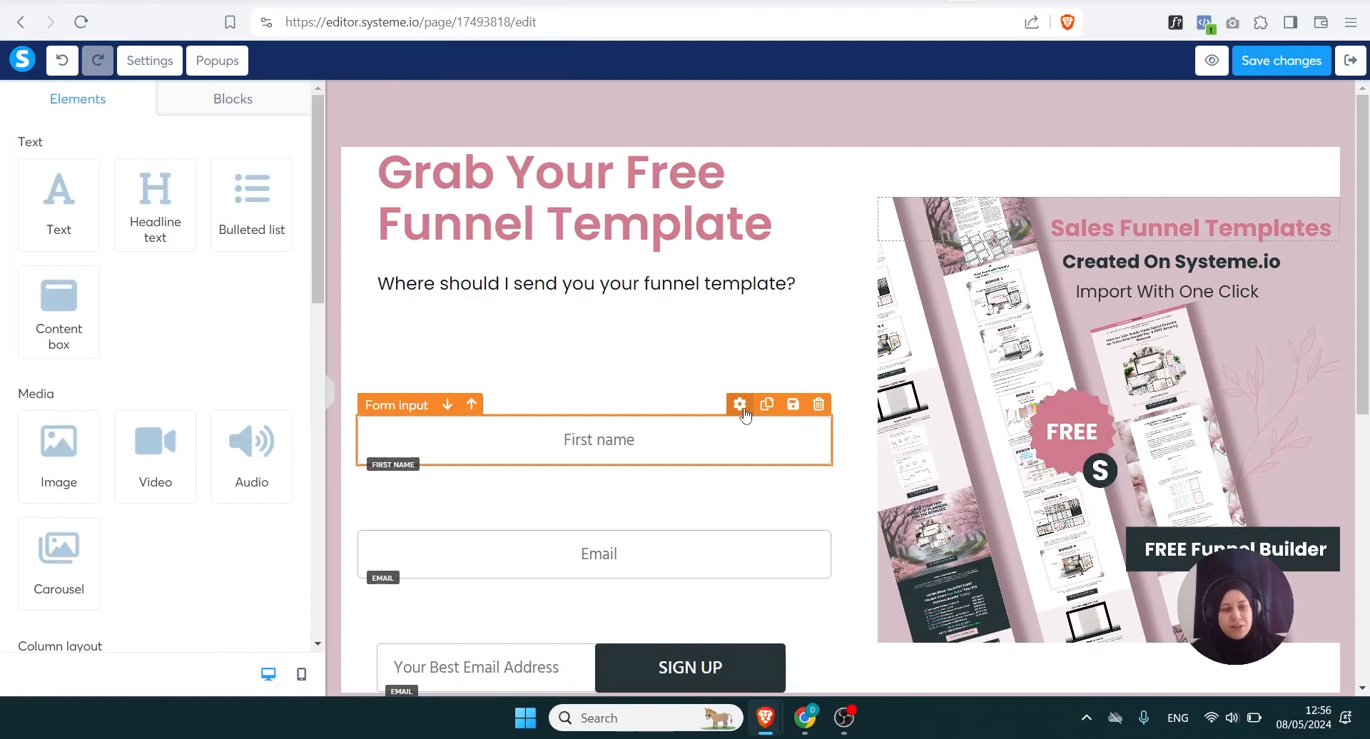
pyautogui.click(742, 411)
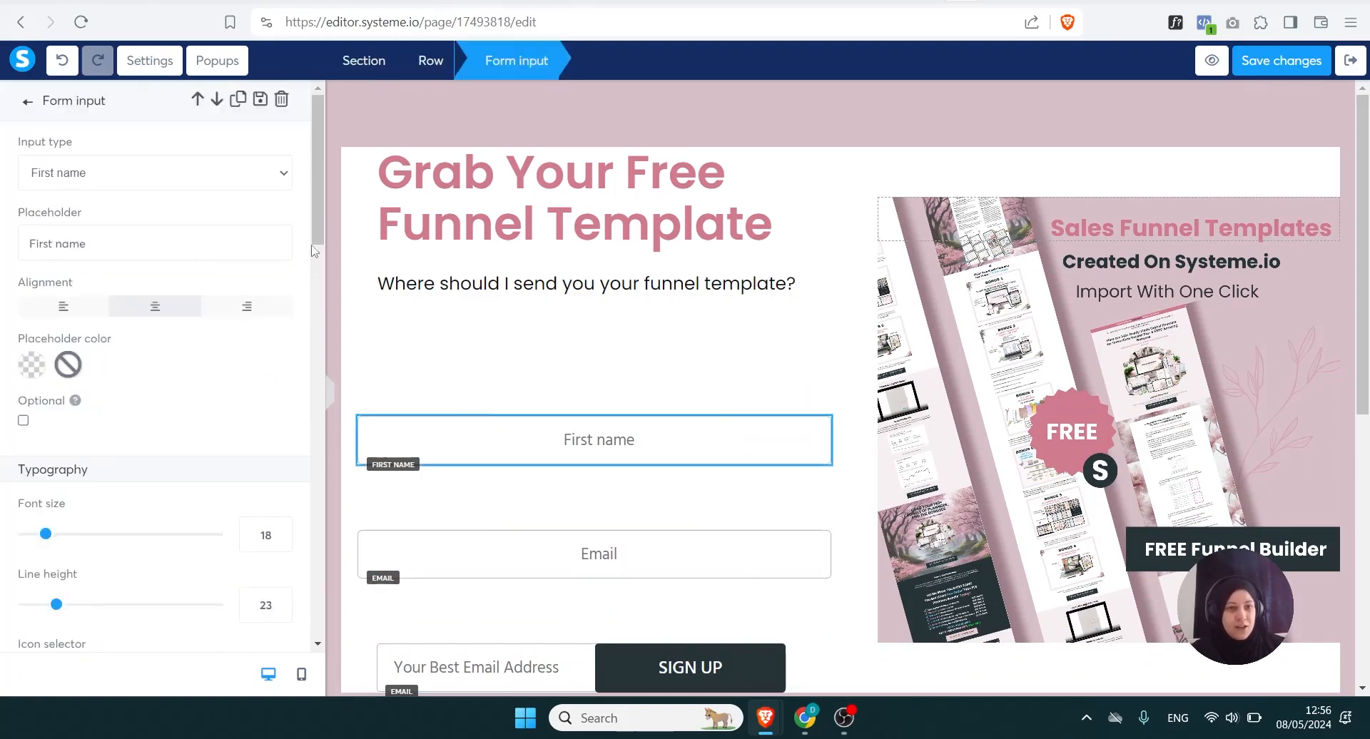
pyautogui.moveTo(314, 243); pyautogui.dragTo(327, 414)
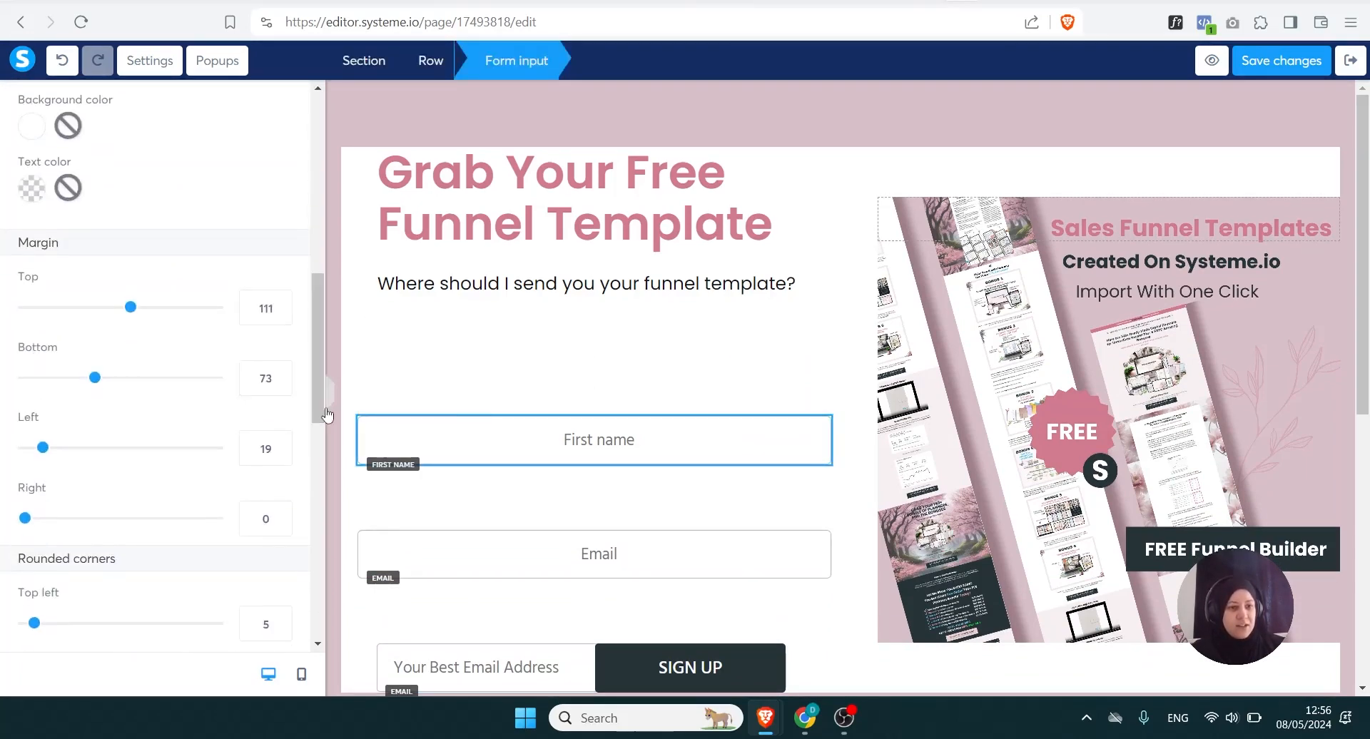
pyautogui.moveTo(94, 378); pyautogui.dragTo(41, 379)
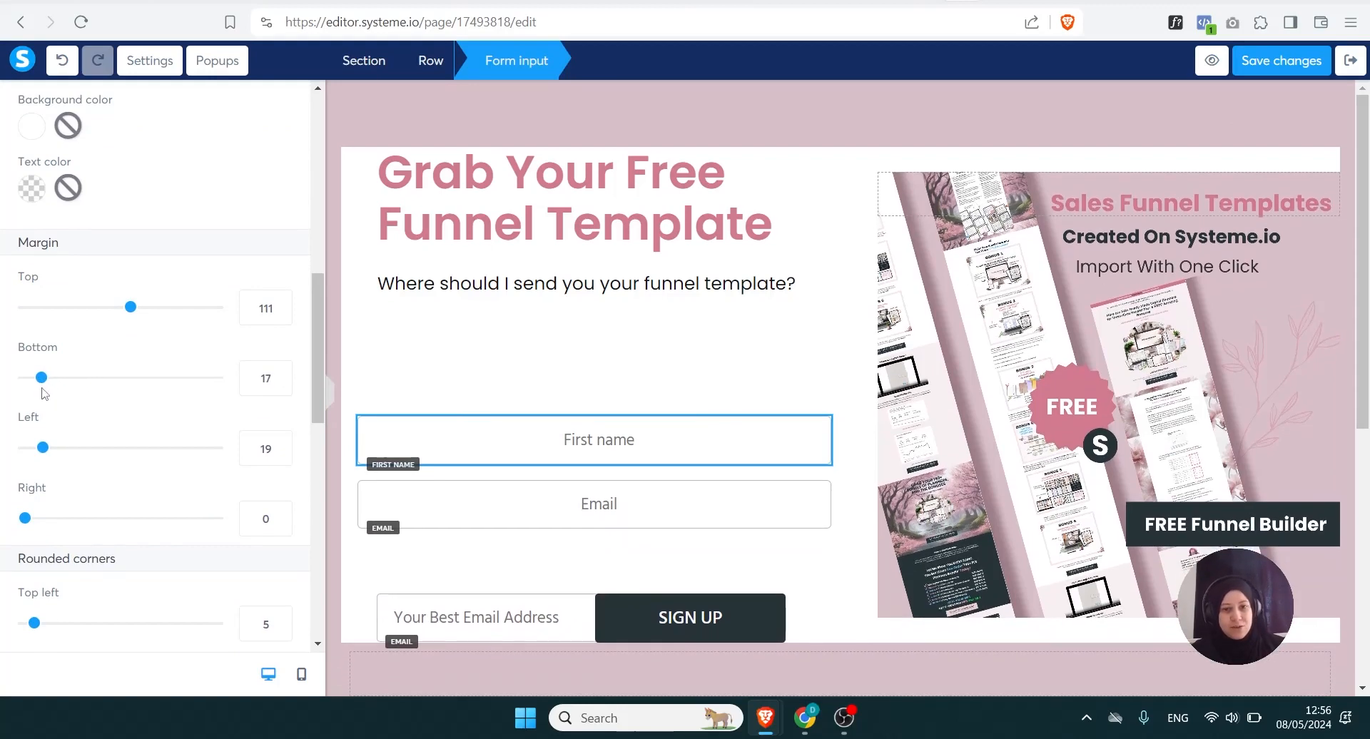
# Step: Add a form button directly below the new Email form input
pyautogui.click(379, 127)
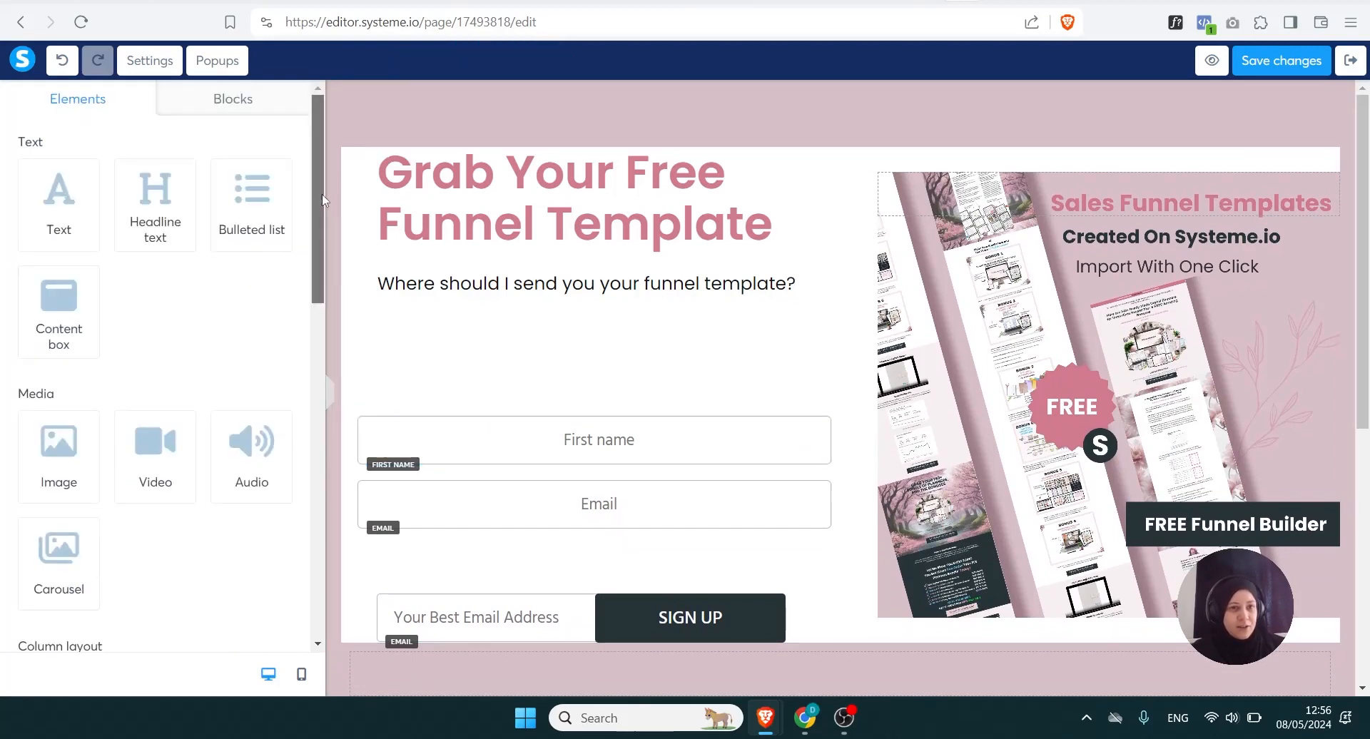
pyautogui.moveTo(318, 230); pyautogui.dragTo(318, 410)
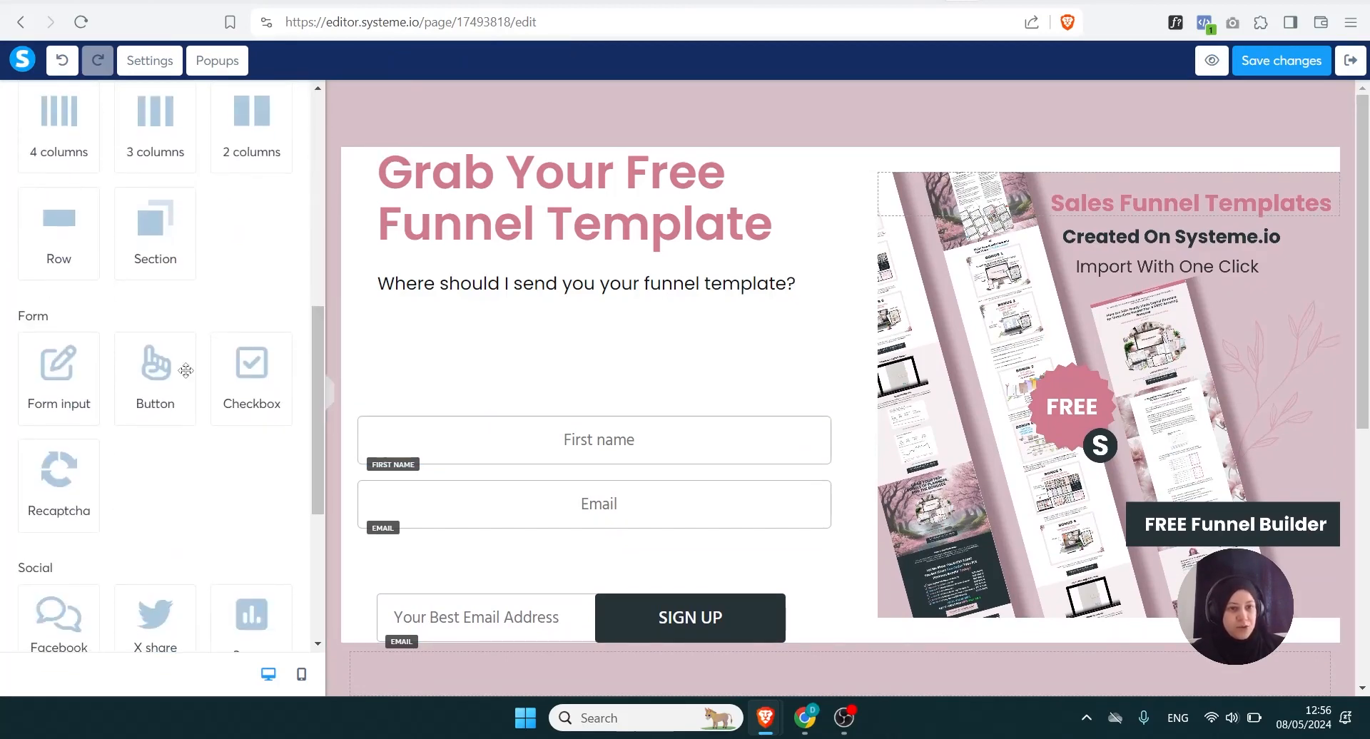
pyautogui.moveTo(155, 375); pyautogui.dragTo(539, 526)
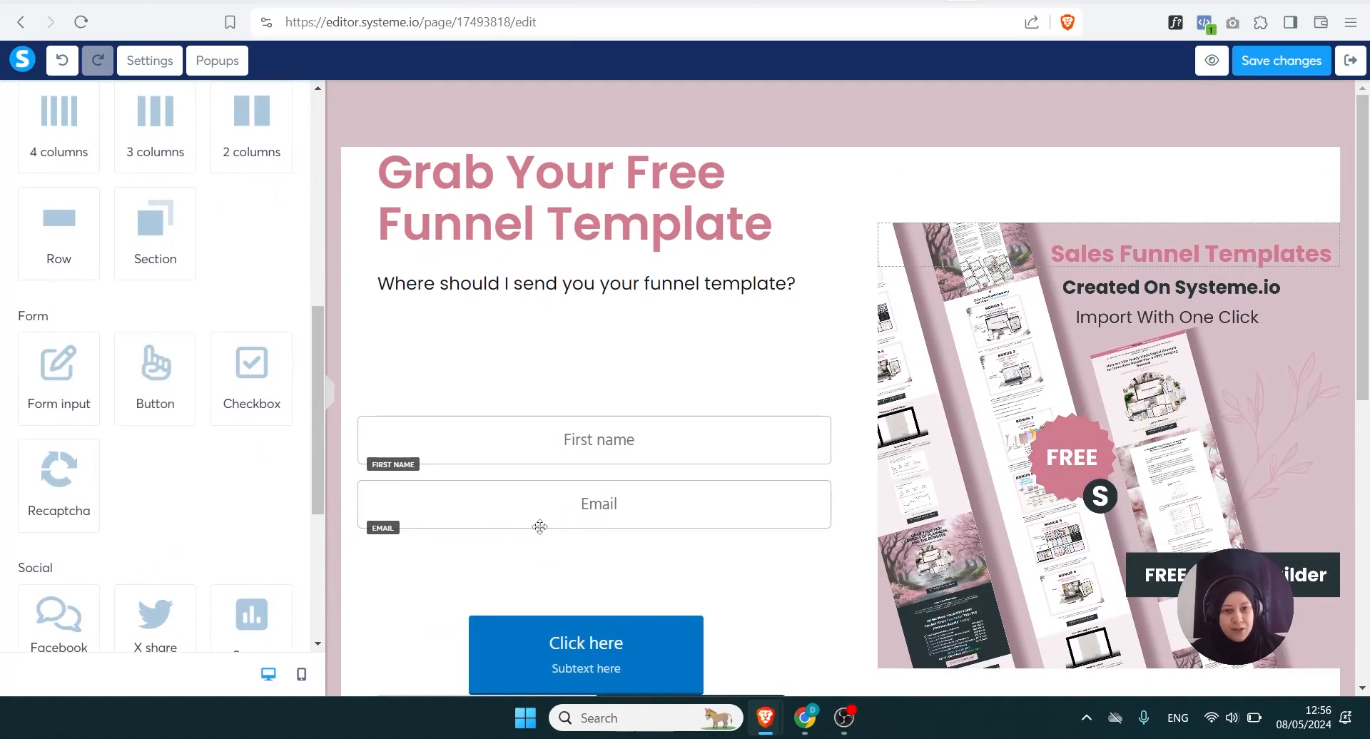
# Step: Set the bottom margin of the Email form input above the new button to 0
pyautogui.moveTo(747, 492)
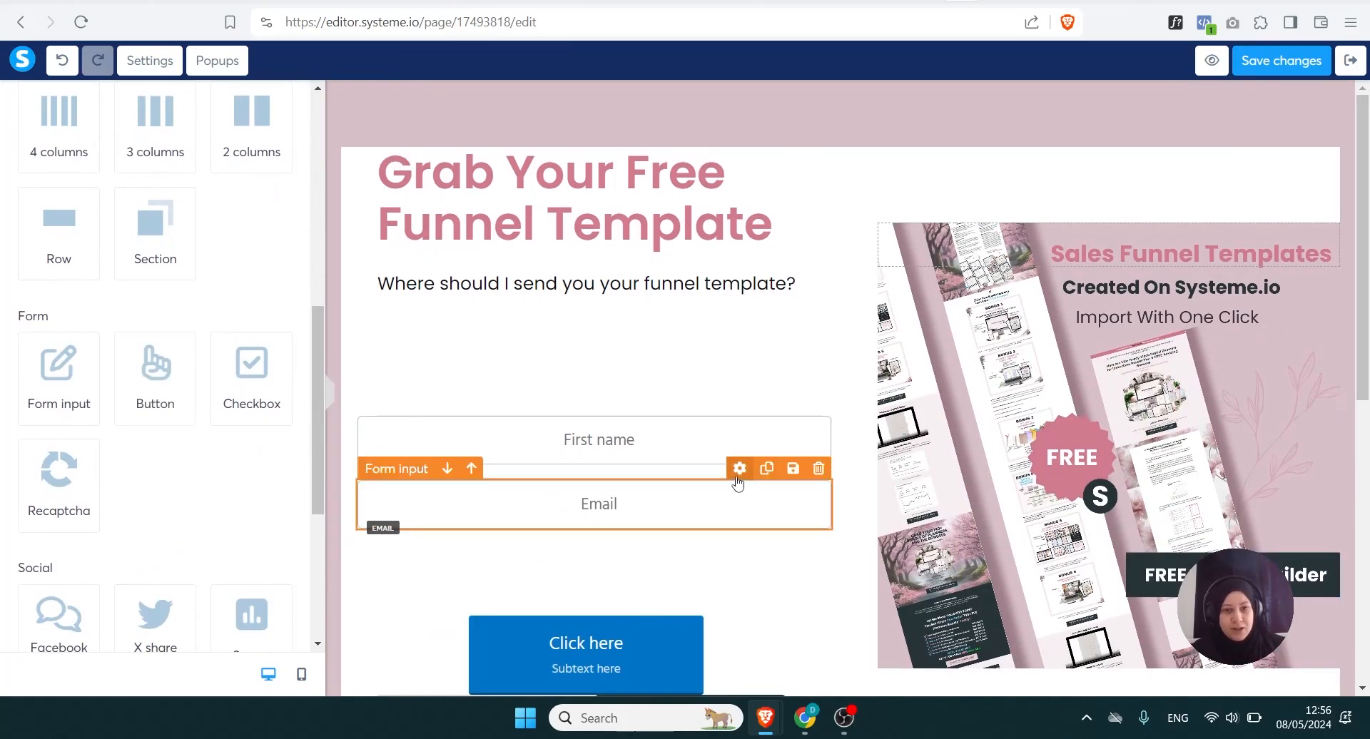
pyautogui.click(739, 469)
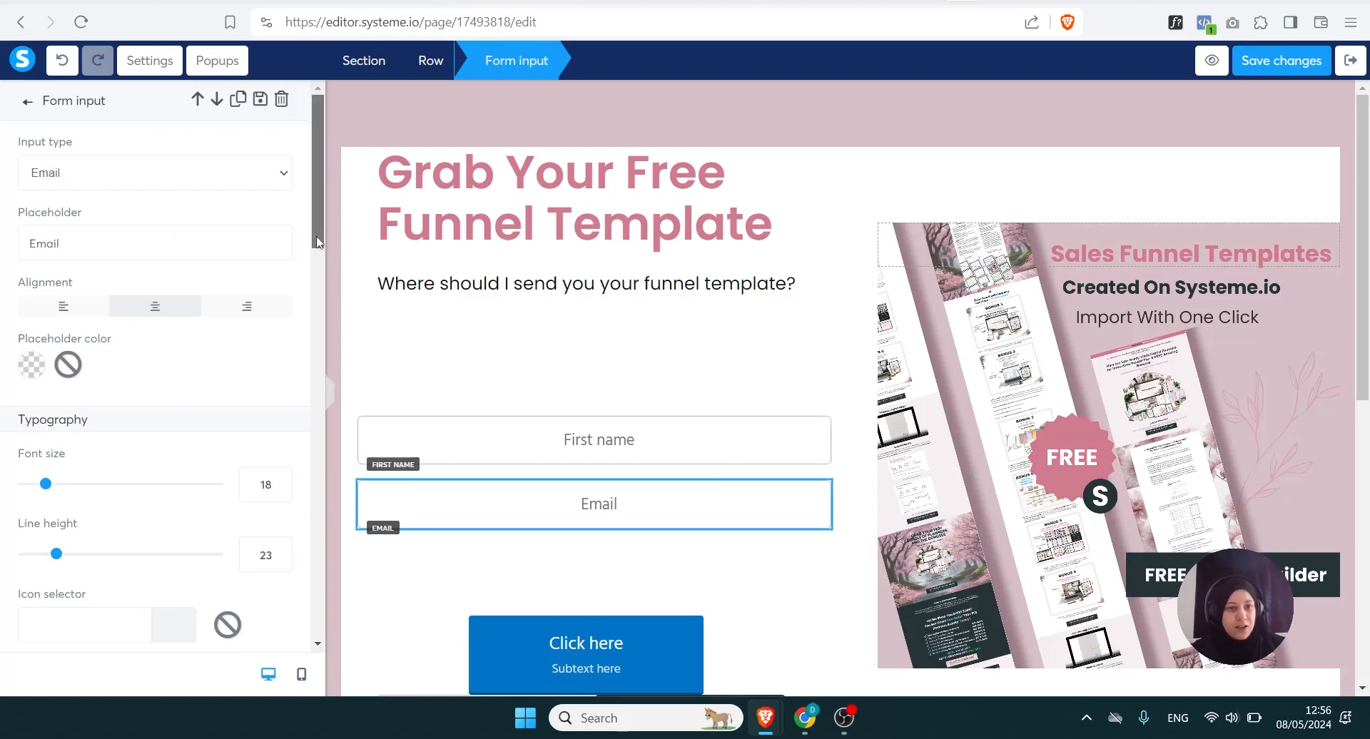
pyautogui.moveTo(319, 275); pyautogui.dragTo(348, 423)
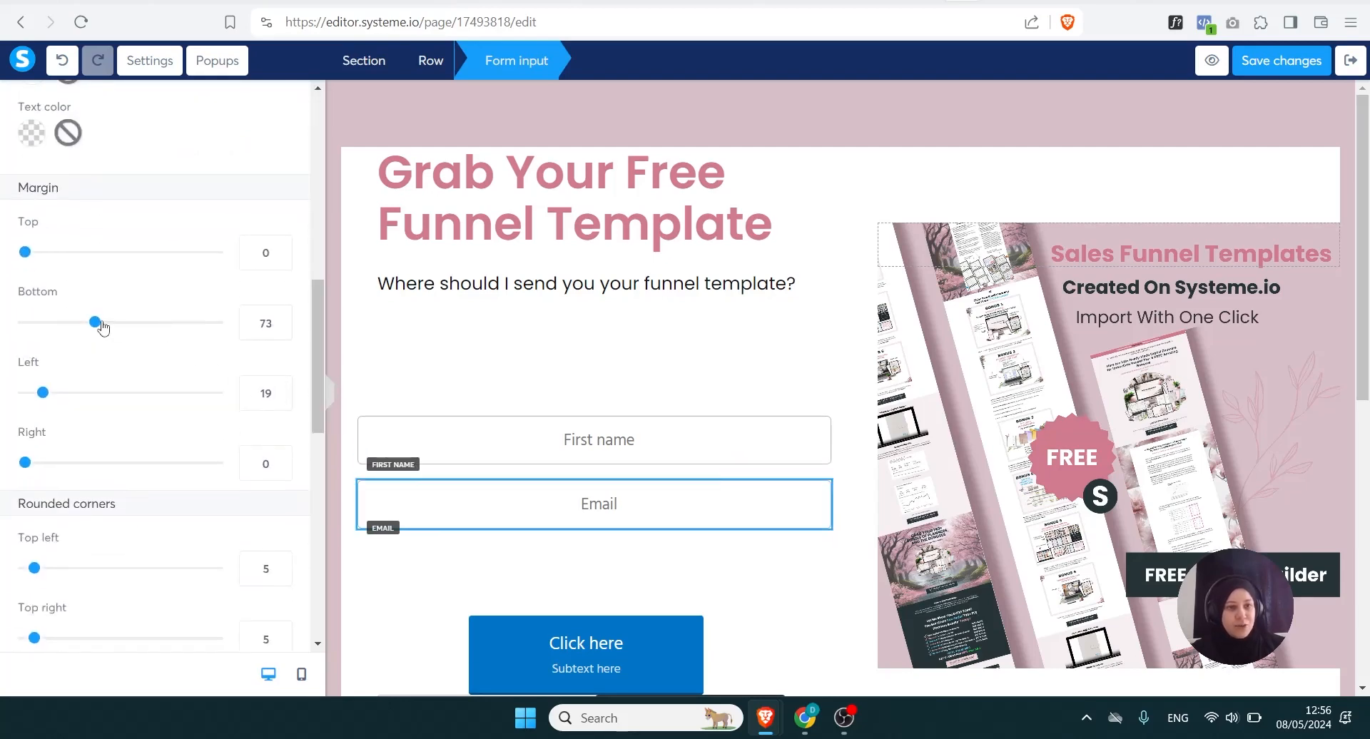
pyautogui.moveTo(97, 322); pyautogui.dragTo(24, 339)
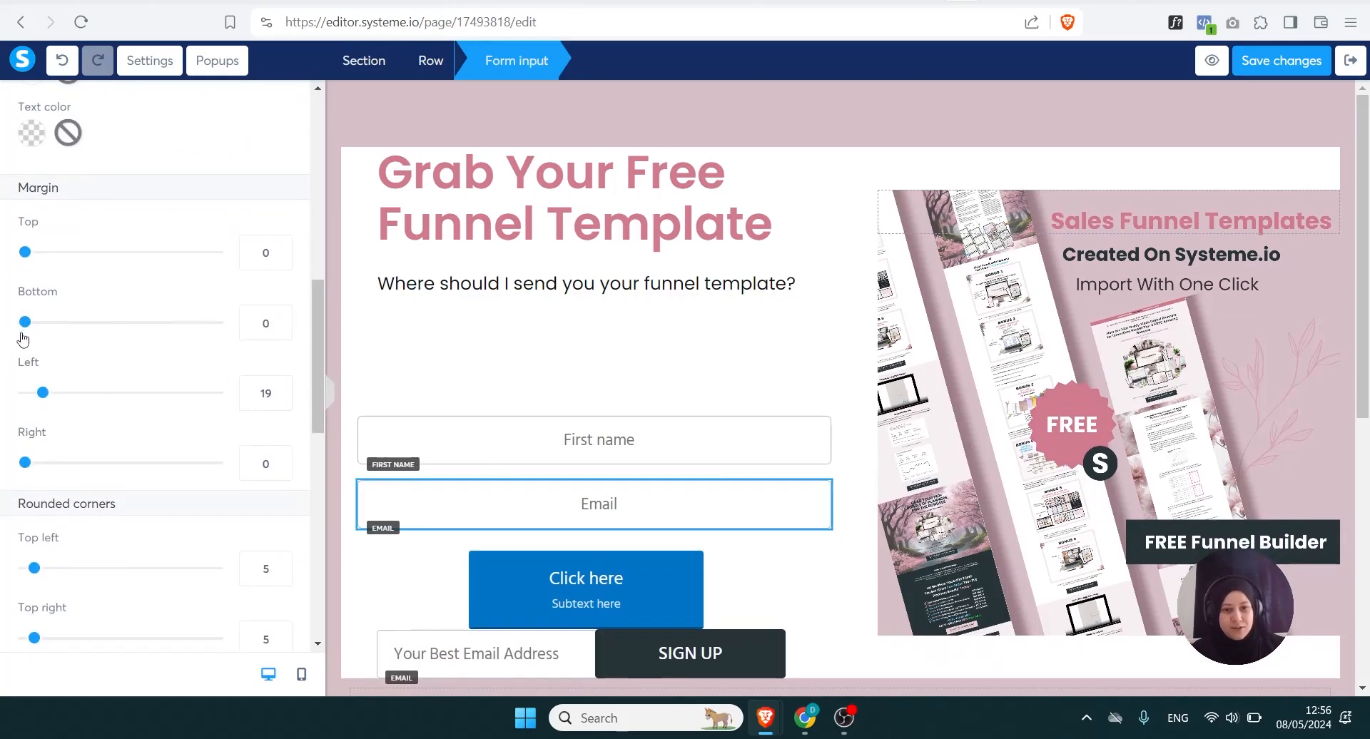
# Step: Set the bottom margin of the blue "Click here" button to 13
pyautogui.click(665, 592)
pyautogui.click(740, 539)
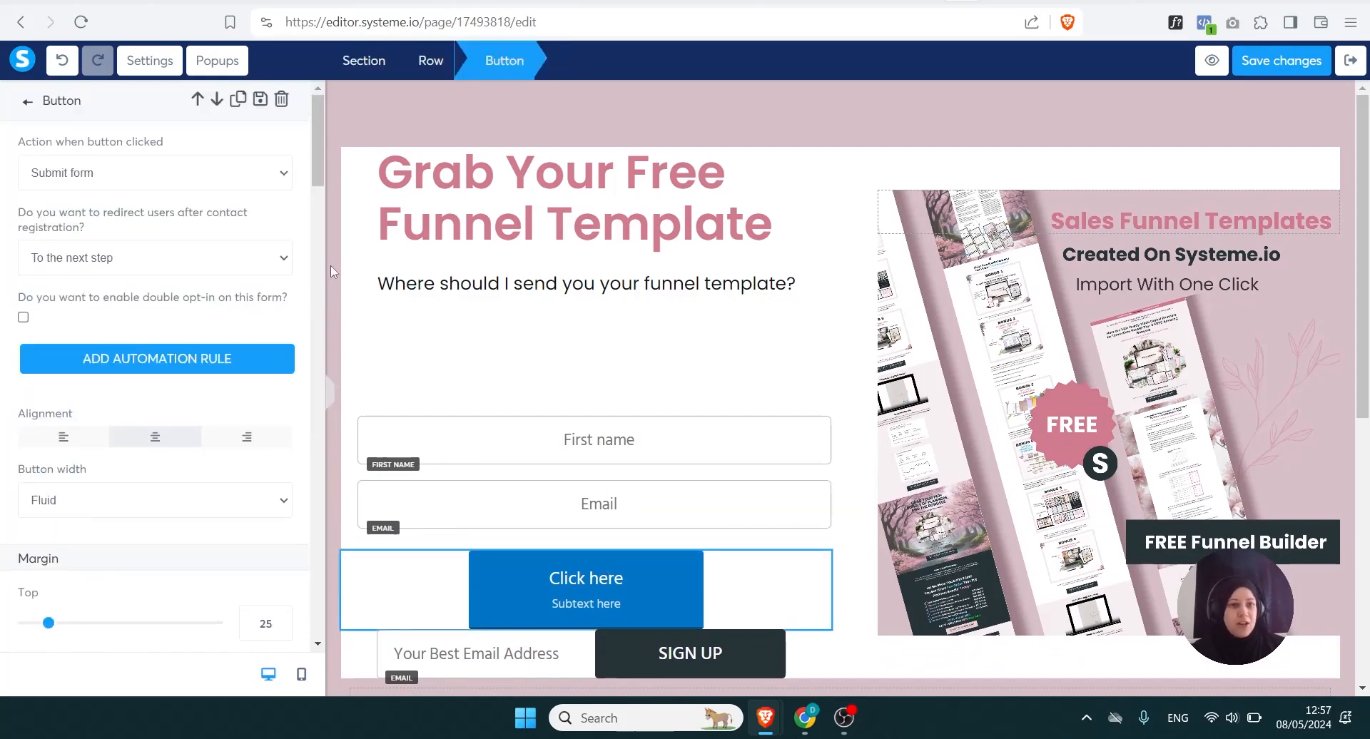
pyautogui.moveTo(319, 193); pyautogui.dragTo(337, 280)
pyautogui.scroll(3, 128, 274)
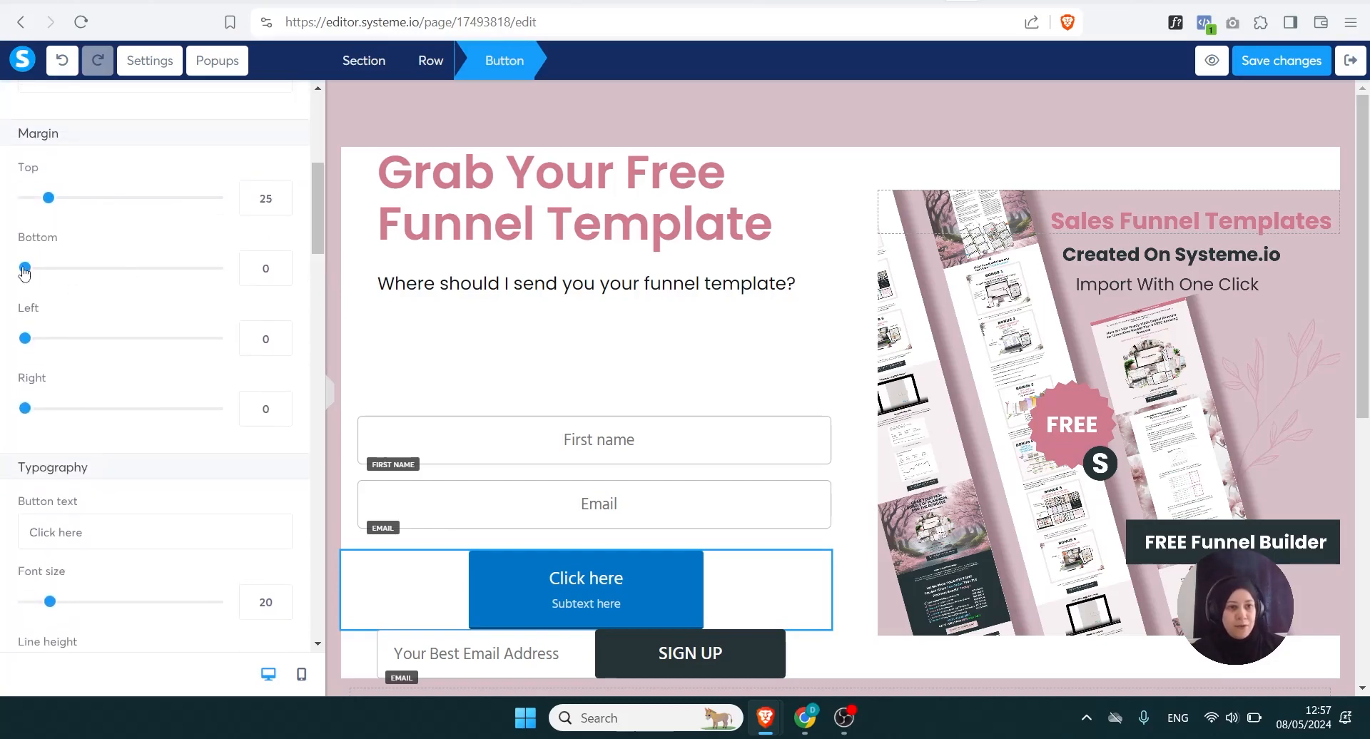
pyautogui.moveTo(25, 268)
pyautogui.mouseDown()
pyautogui.moveTo(55, 273)
pyautogui.moveTo(36, 269)
pyautogui.mouseUp()
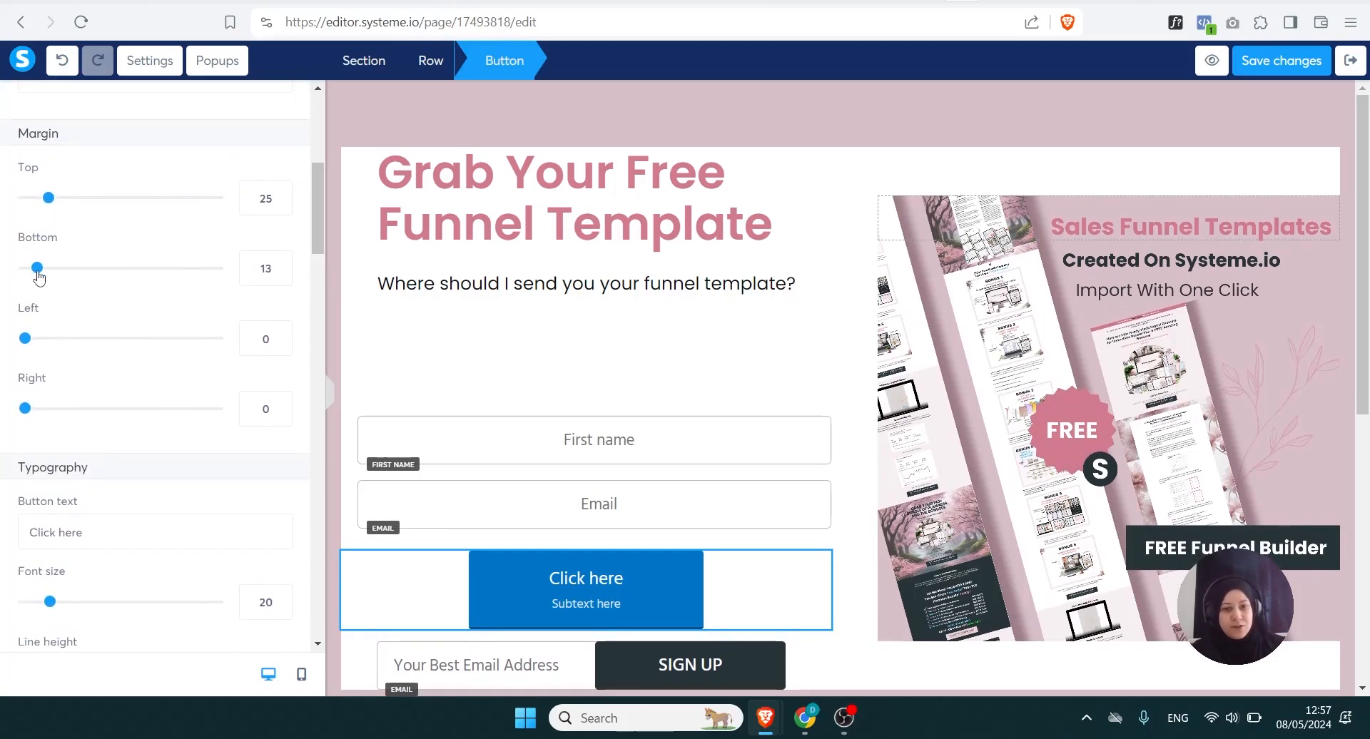
pyautogui.click(713, 635)
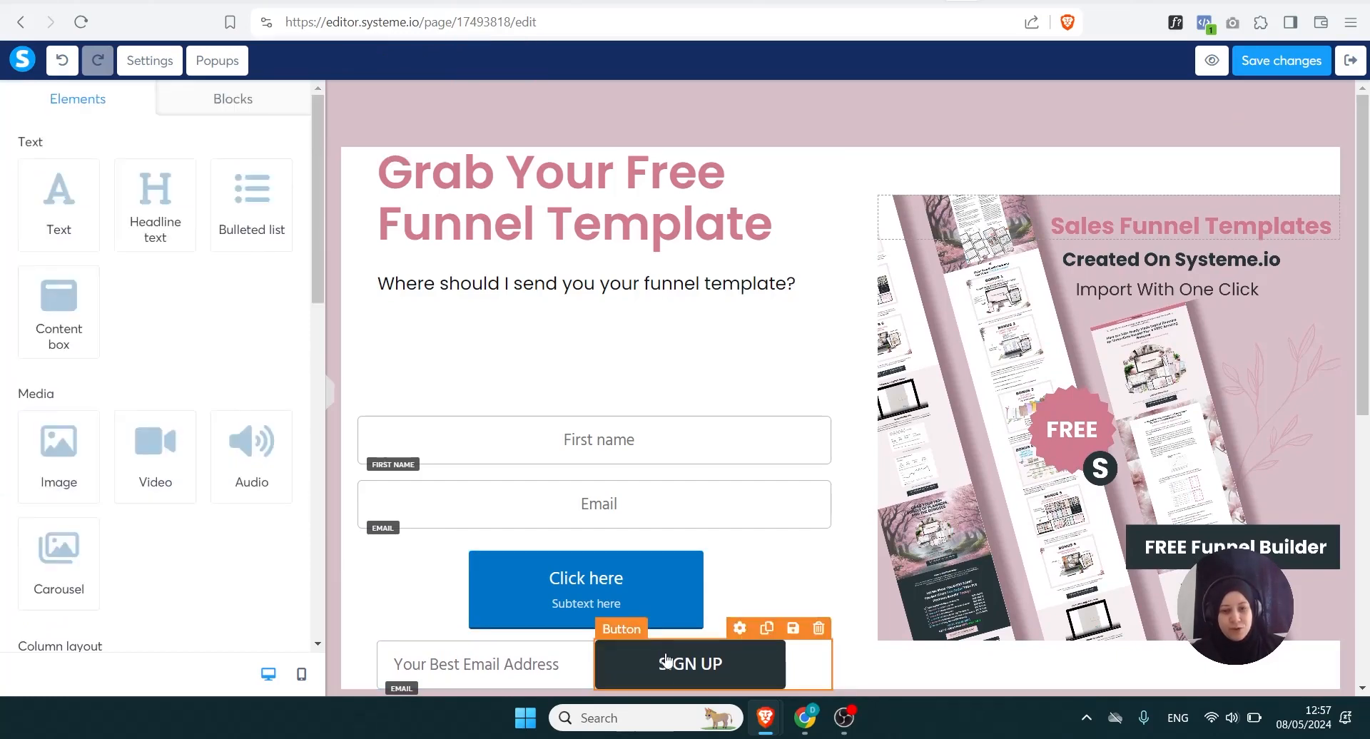
# Step: Delete the row holding the Your Best Email Address field and SIGN UP button, and undo the deletion
pyautogui.click(739, 630)
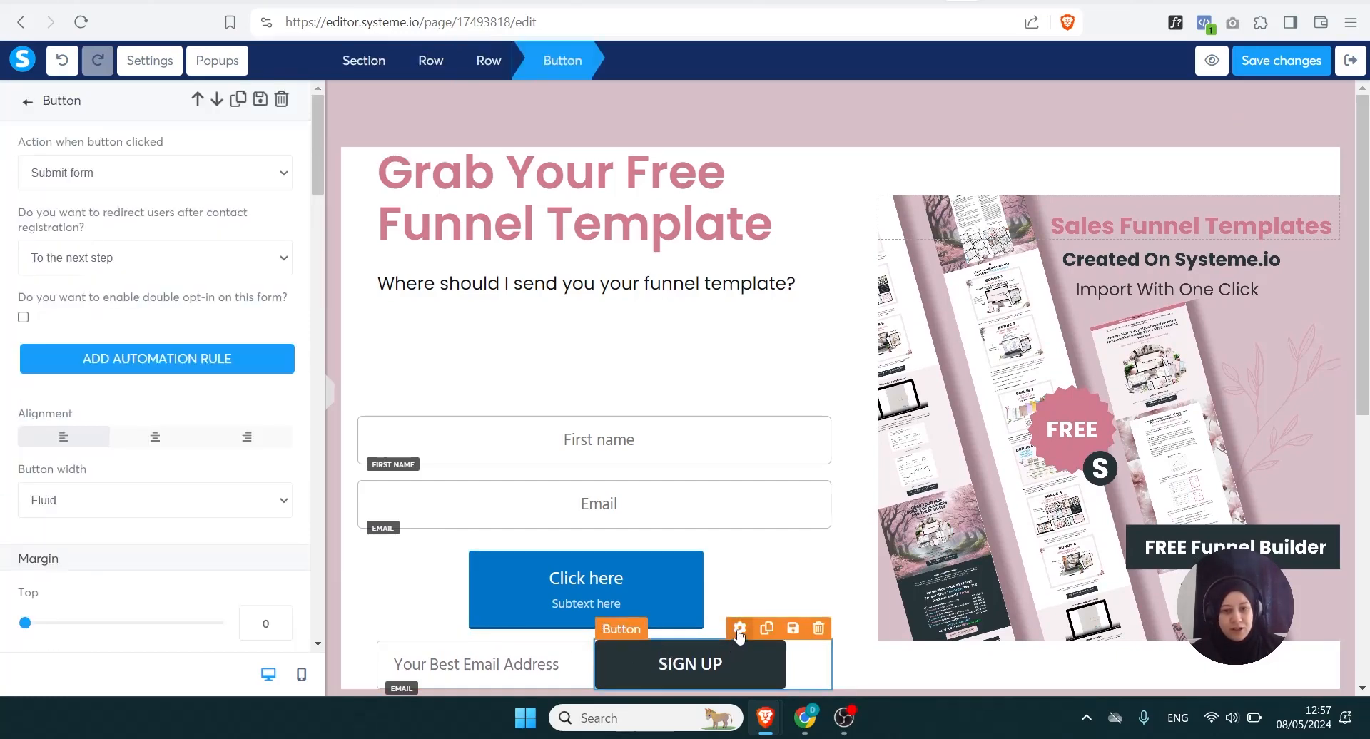
pyautogui.click(484, 60)
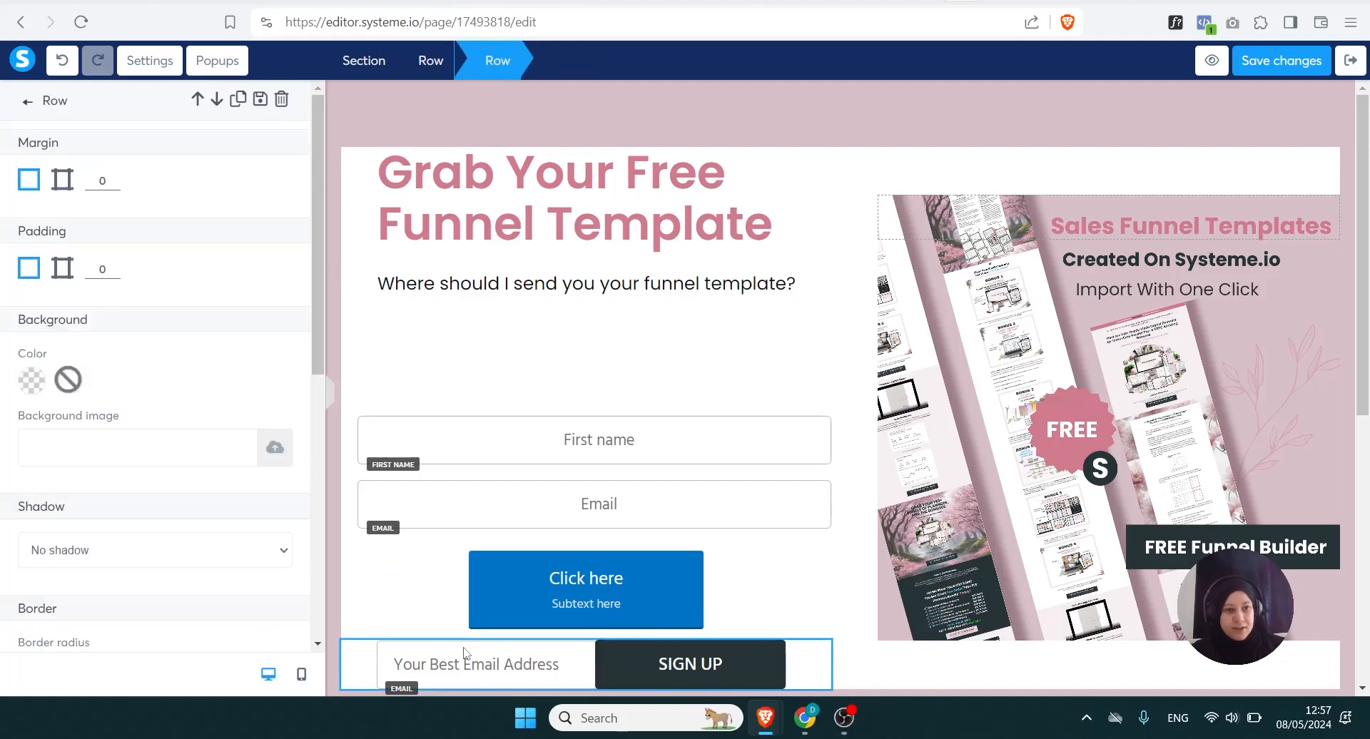
pyautogui.click(282, 100)
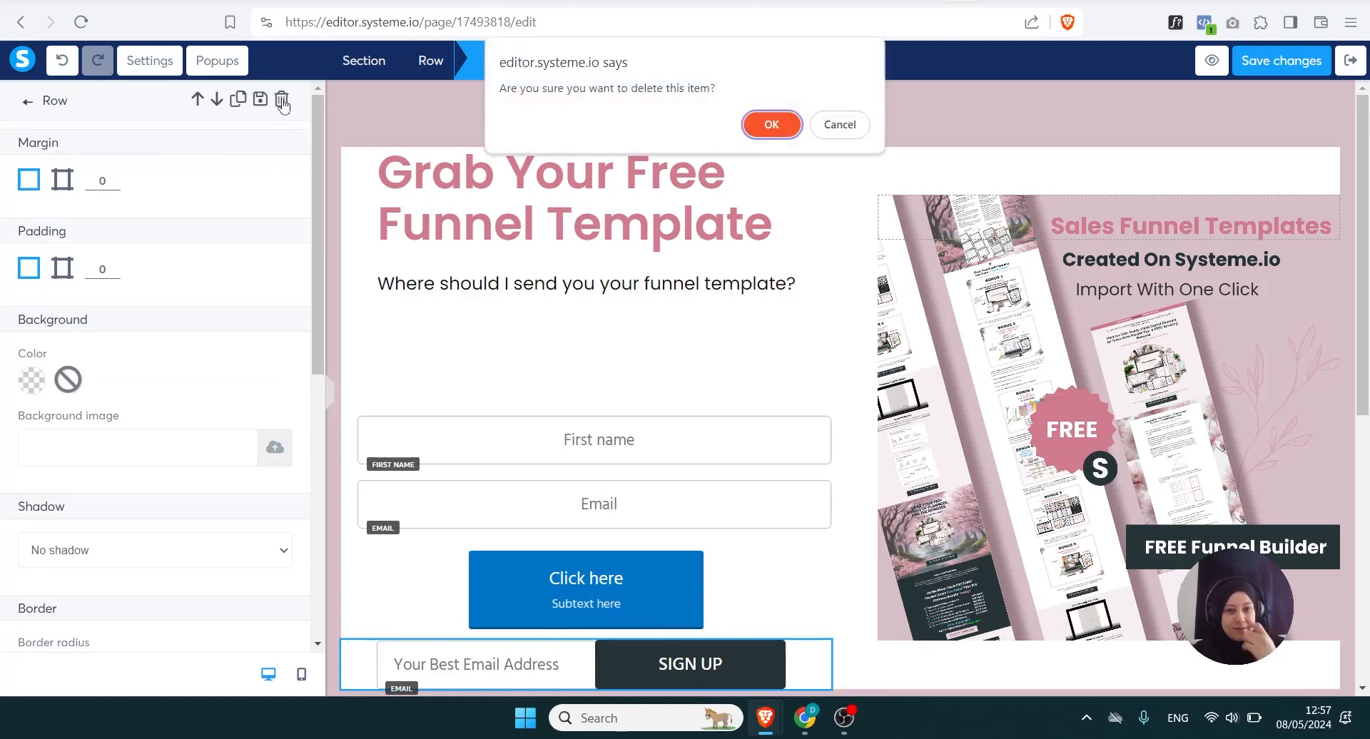
pyautogui.click(771, 126)
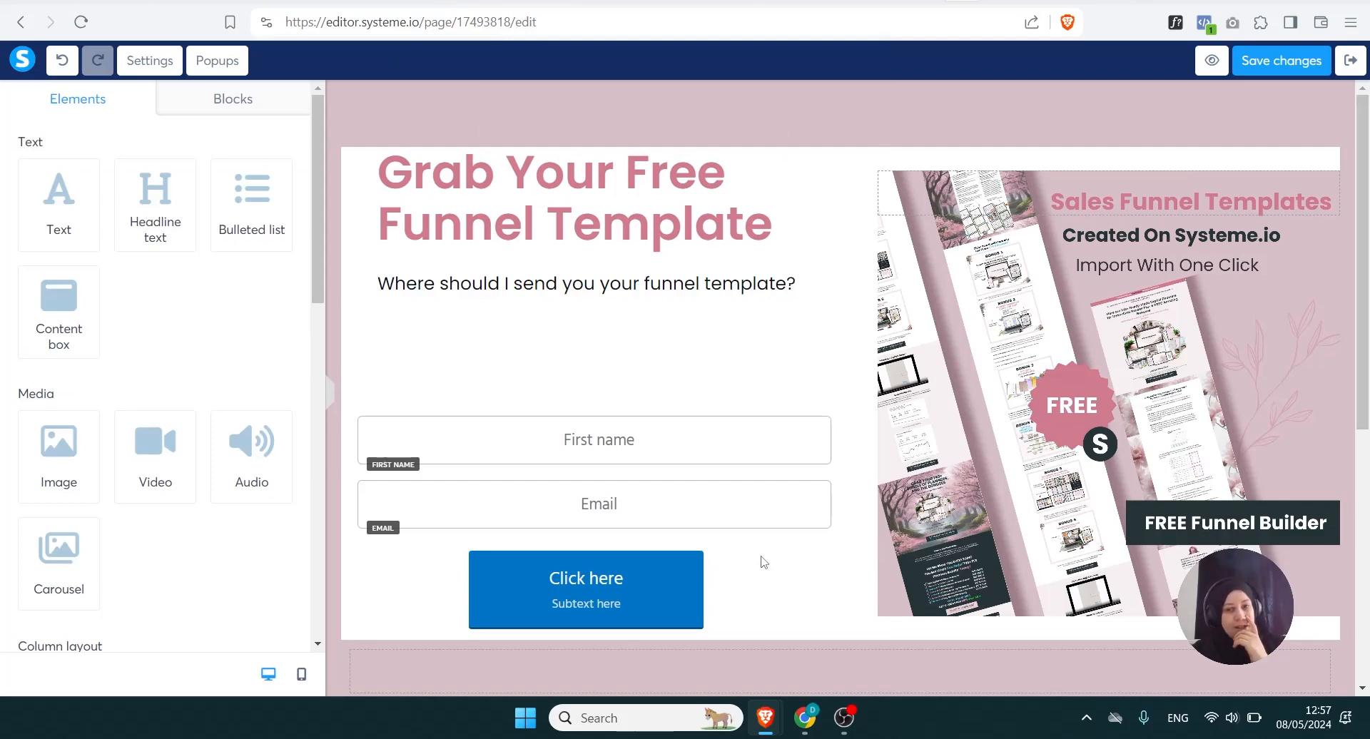
pyautogui.hotkey('ctrl', 'z')
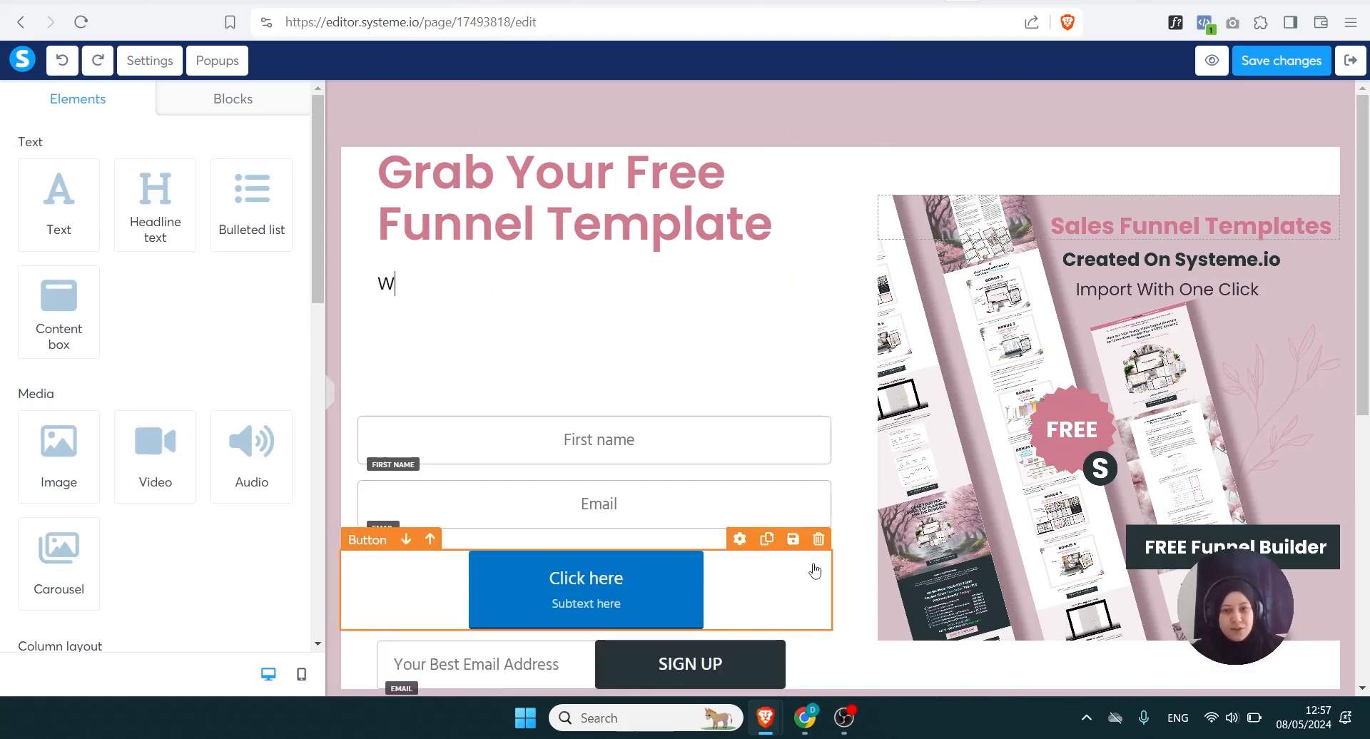
# Step: Delete the blue "Click here" button and the stacked Email and First name form inputs above the SIGN UP row
pyautogui.click(817, 541)
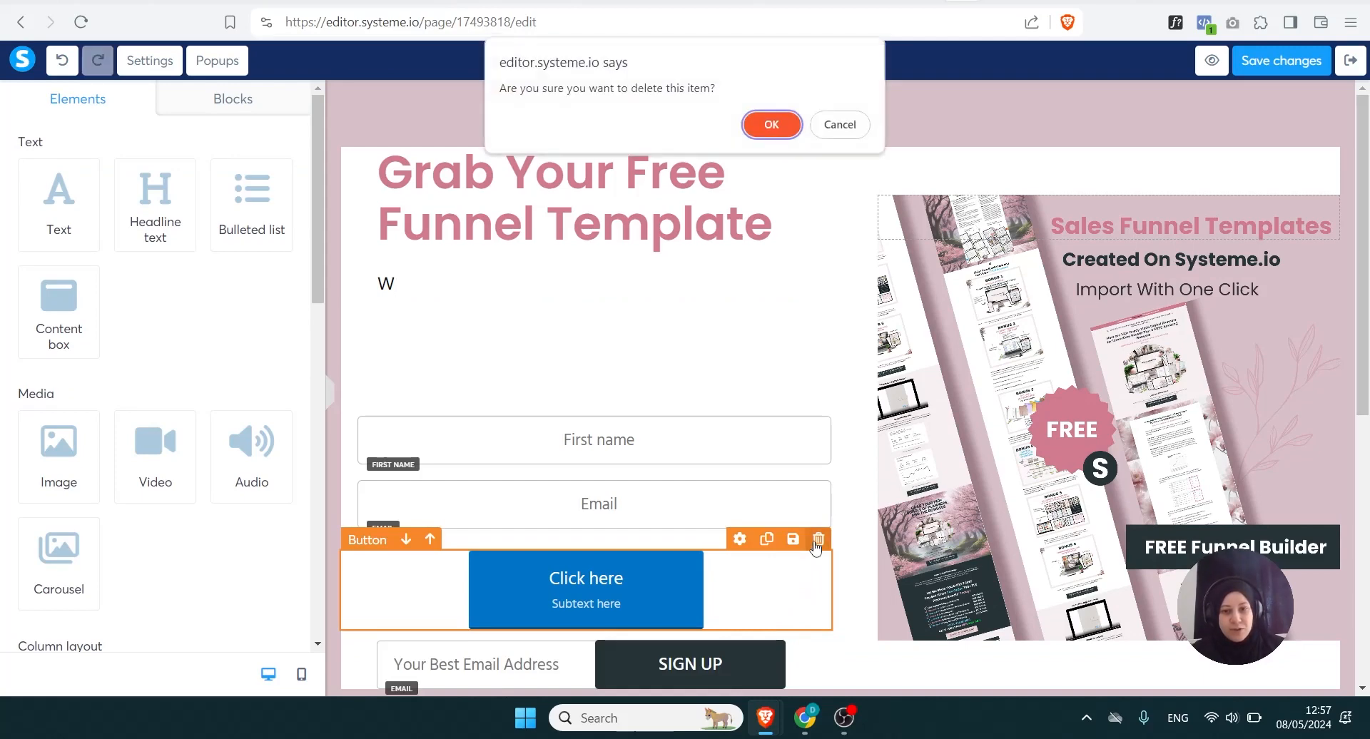
pyautogui.click(771, 116)
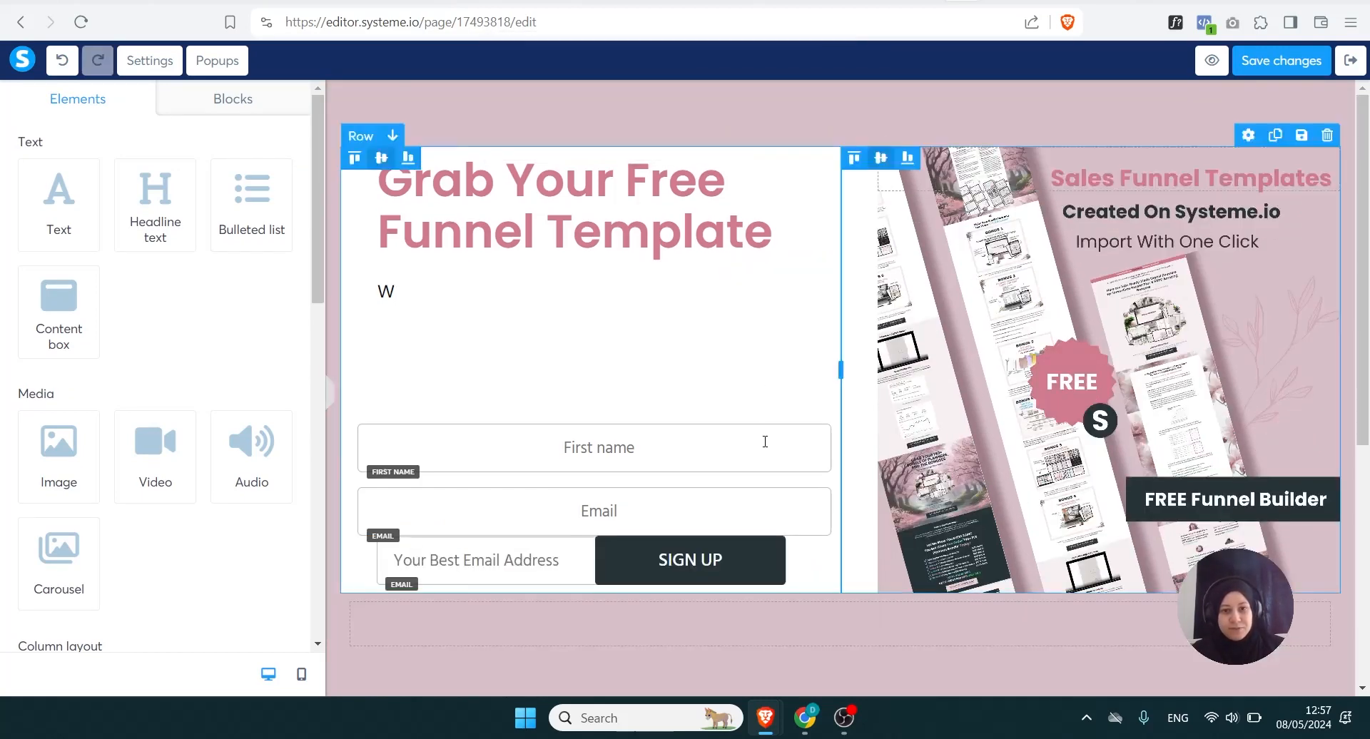
pyautogui.moveTo(796, 500)
pyautogui.click(819, 476)
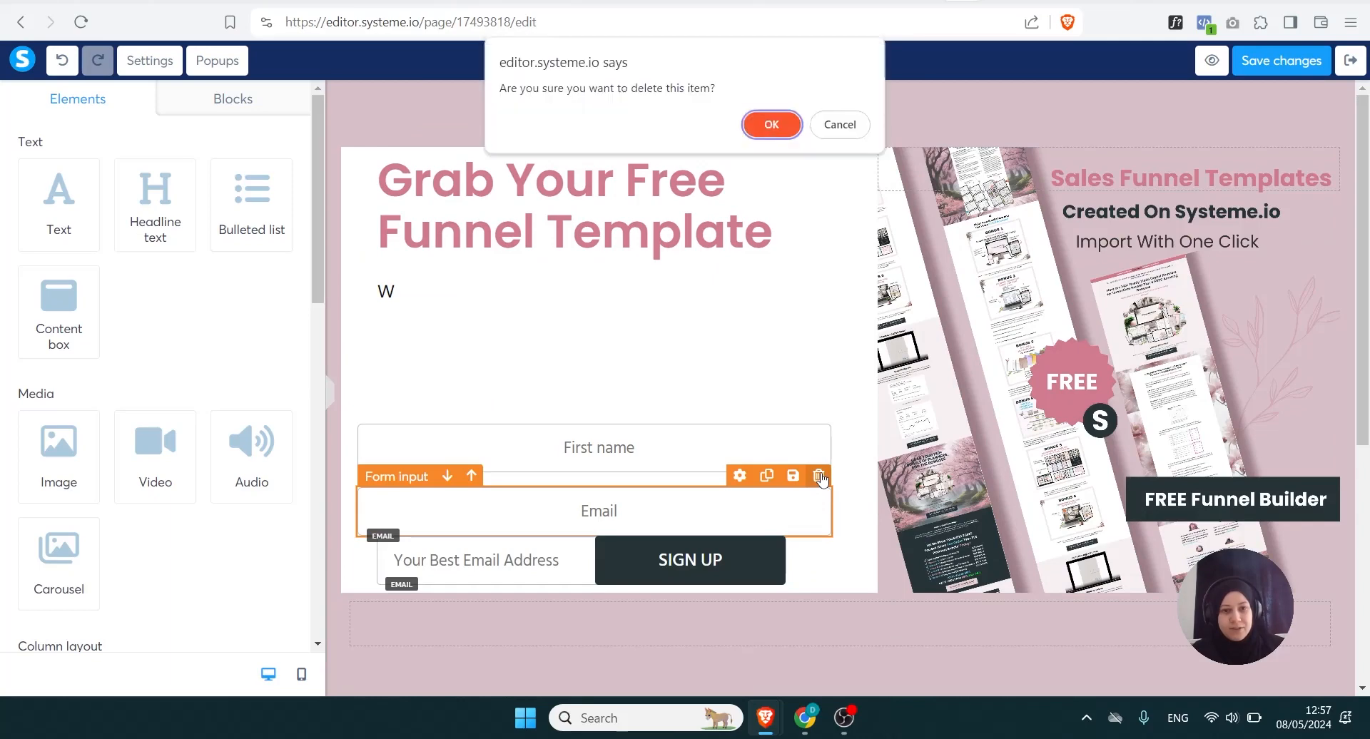
pyautogui.click(769, 125)
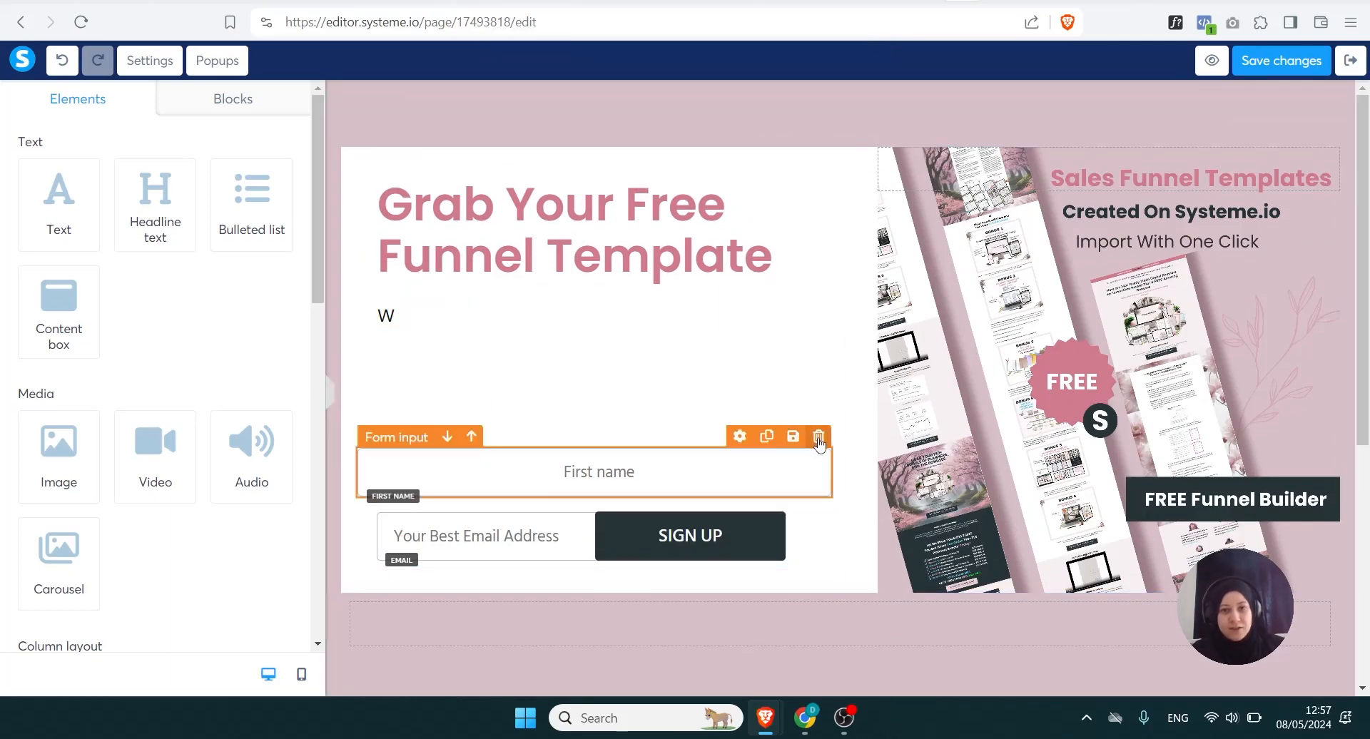
pyautogui.click(819, 440)
pyautogui.click(770, 123)
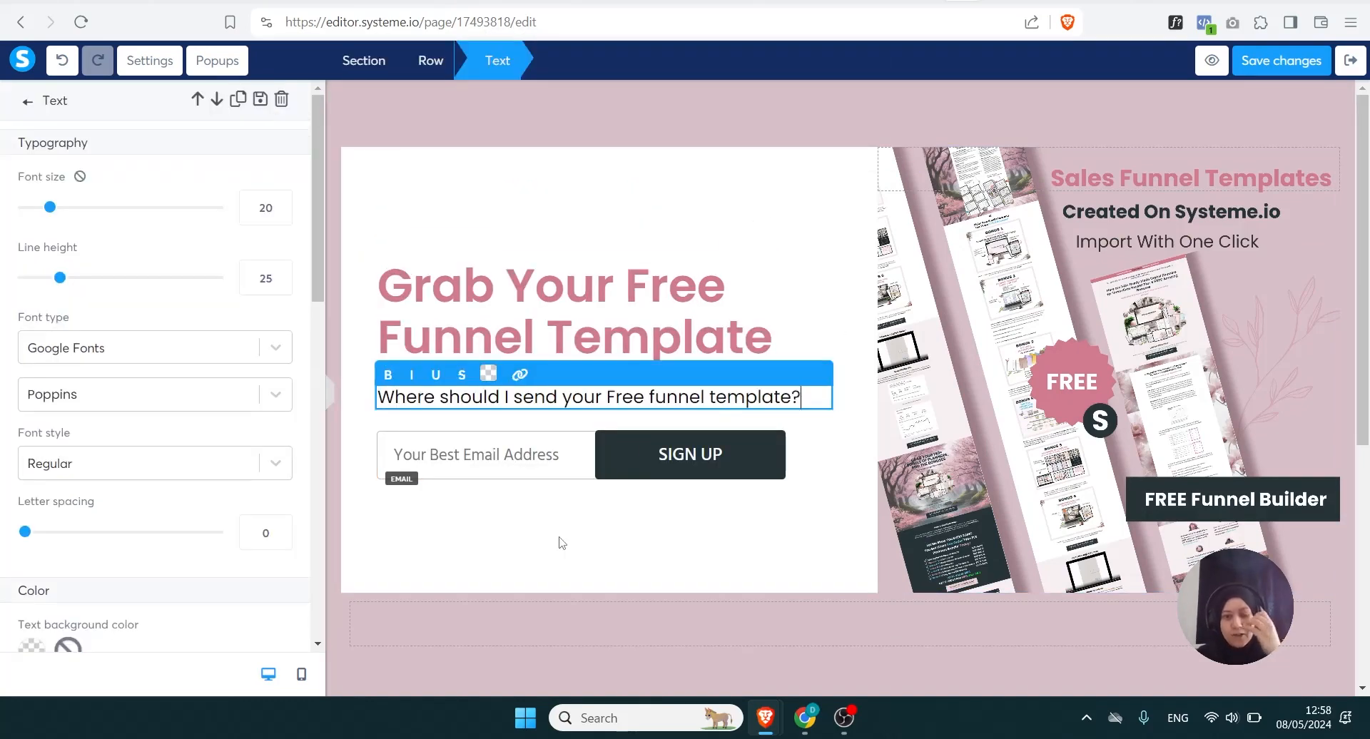
# Step: Save the page changes and preview the opt-in page, dismissing the preview notice before returning to the editor
pyautogui.click(561, 542)
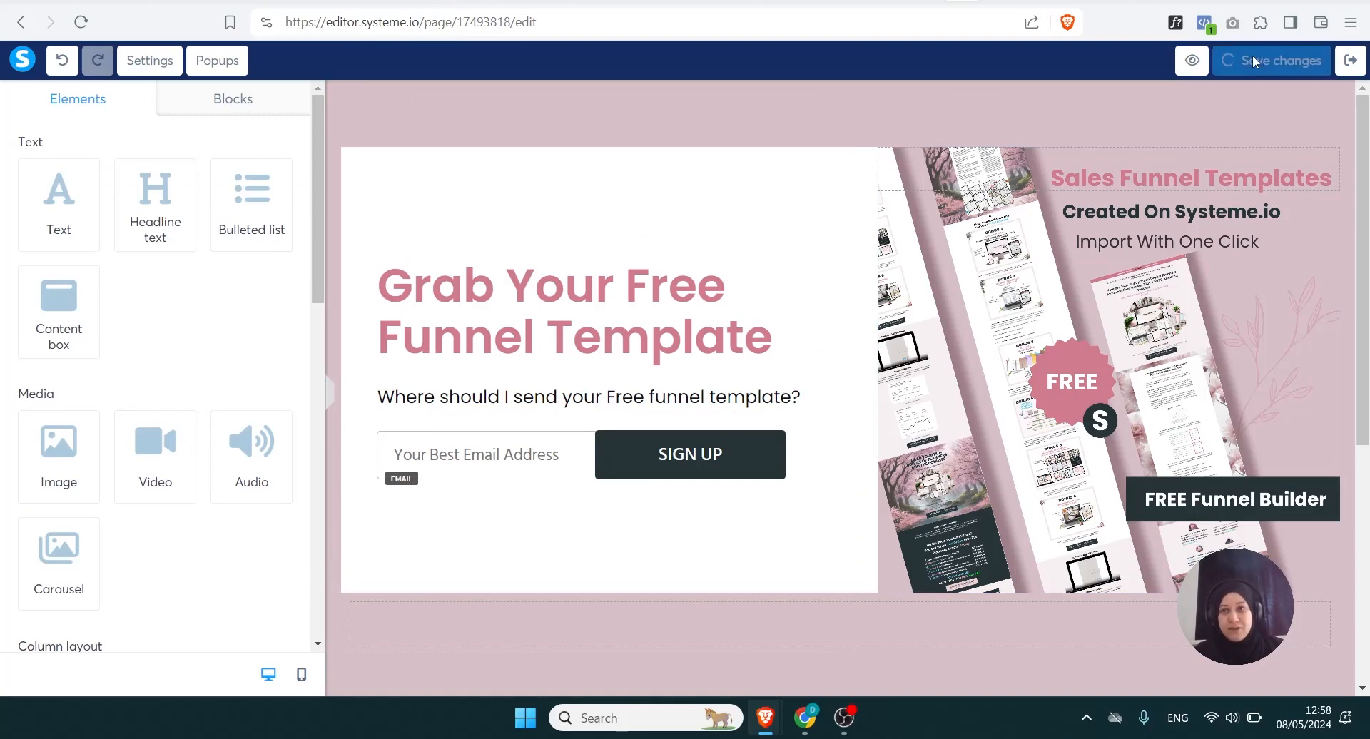
pyautogui.click(1213, 61)
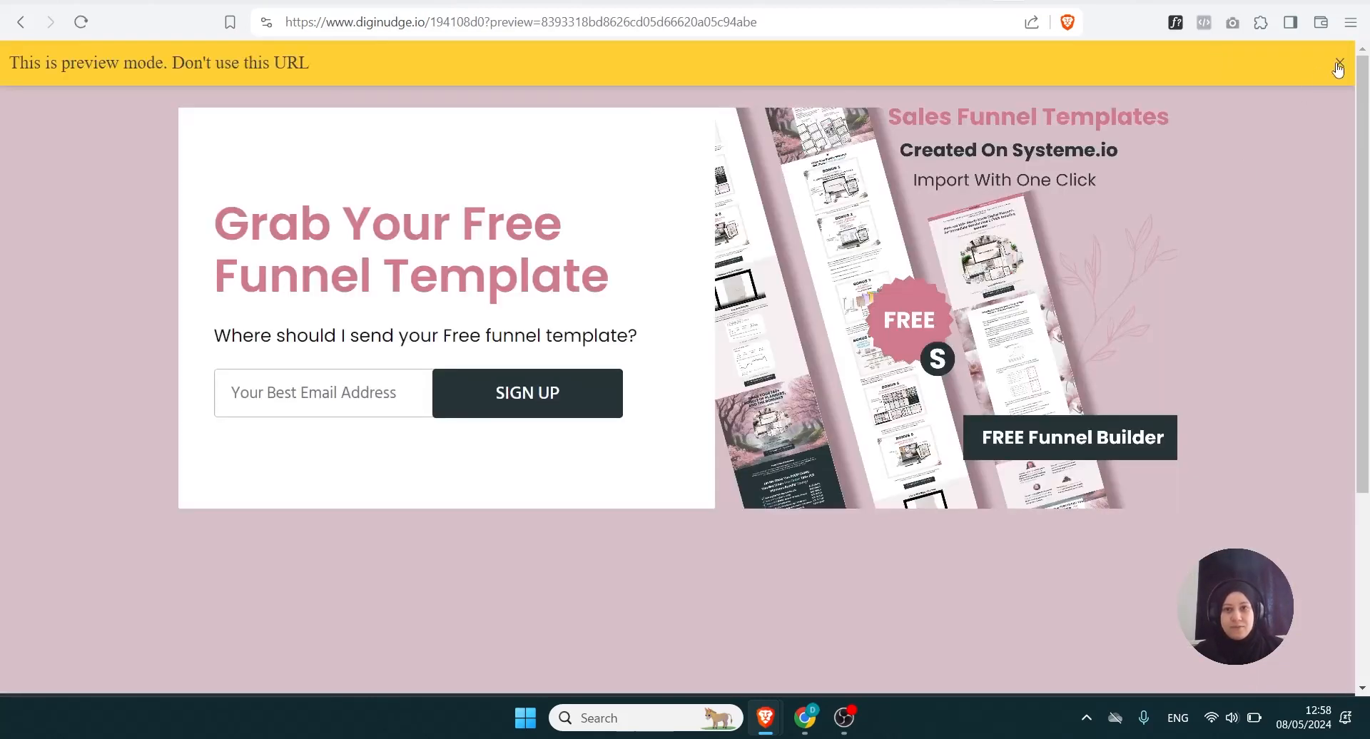
pyautogui.click(1339, 64)
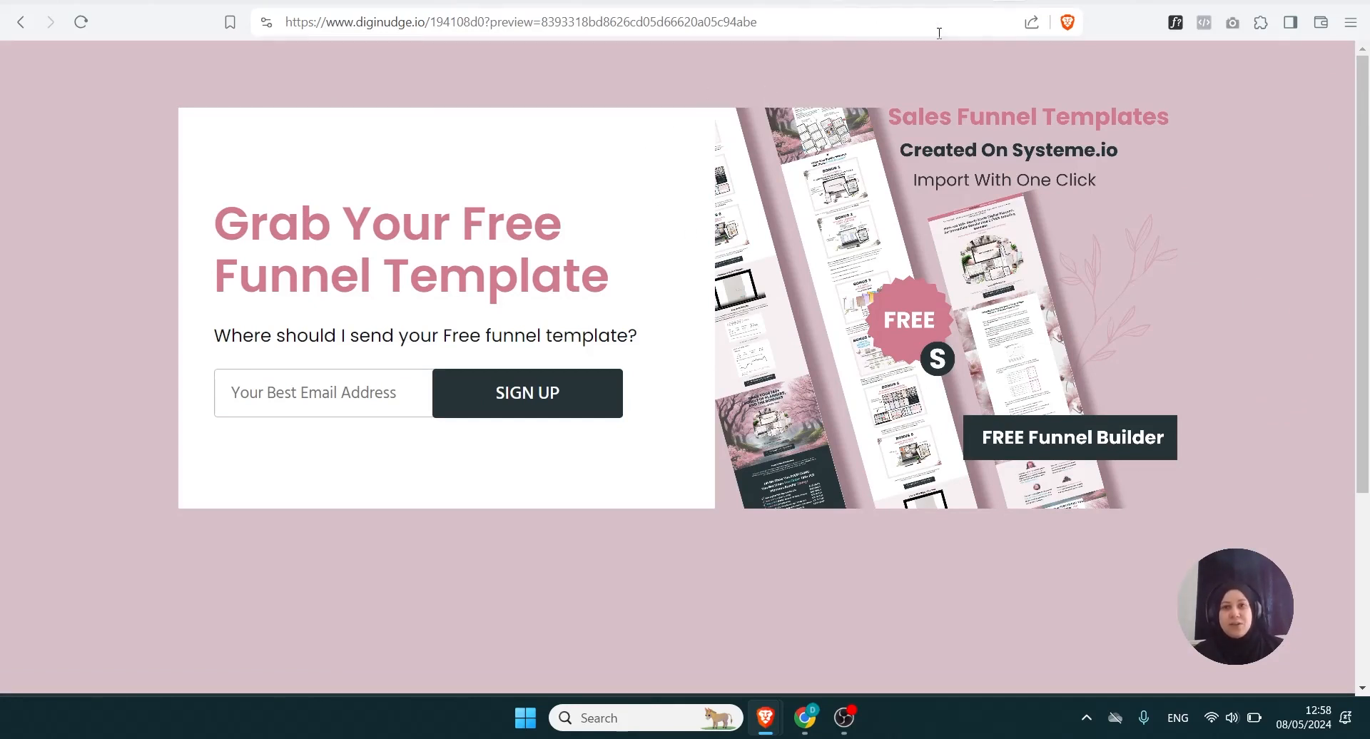
pyautogui.click(967, 3)
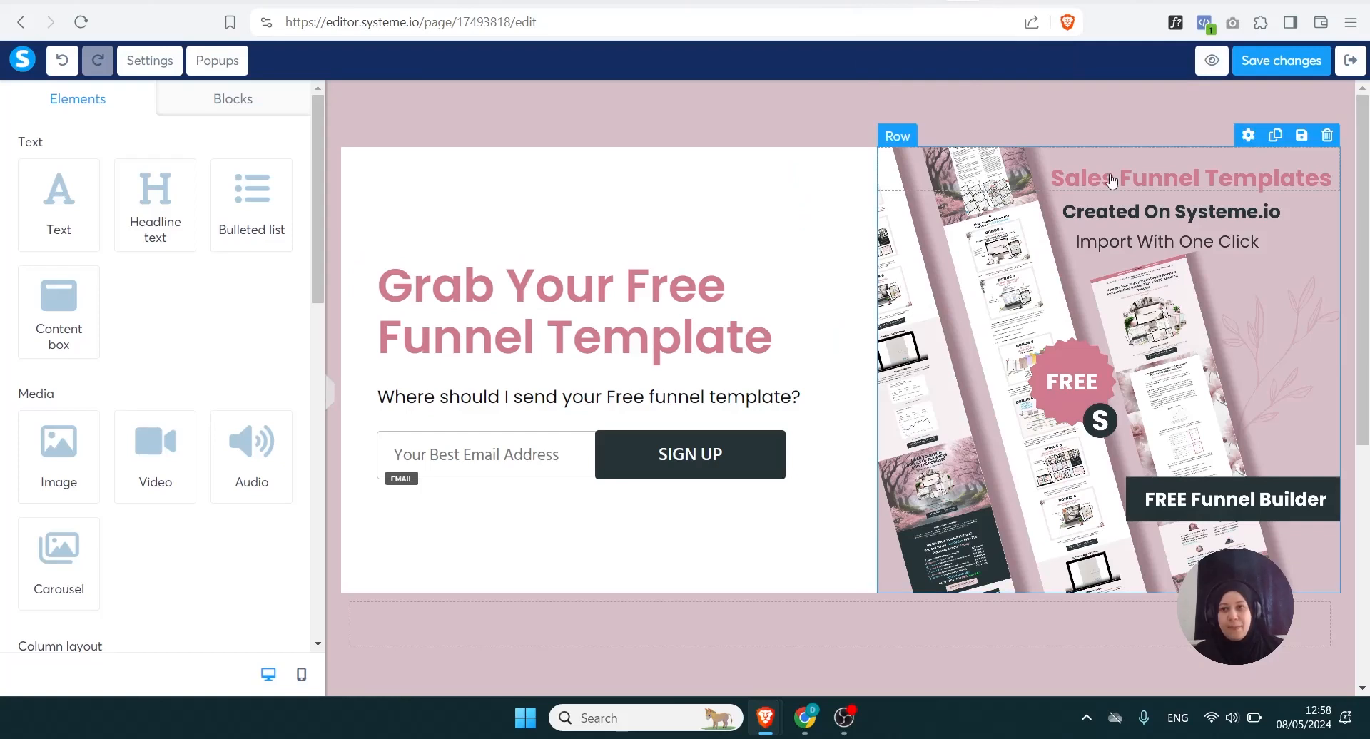
# Step: Examine the background image settings of the row showing the Sales Funnel Templates picture
pyautogui.click(1247, 137)
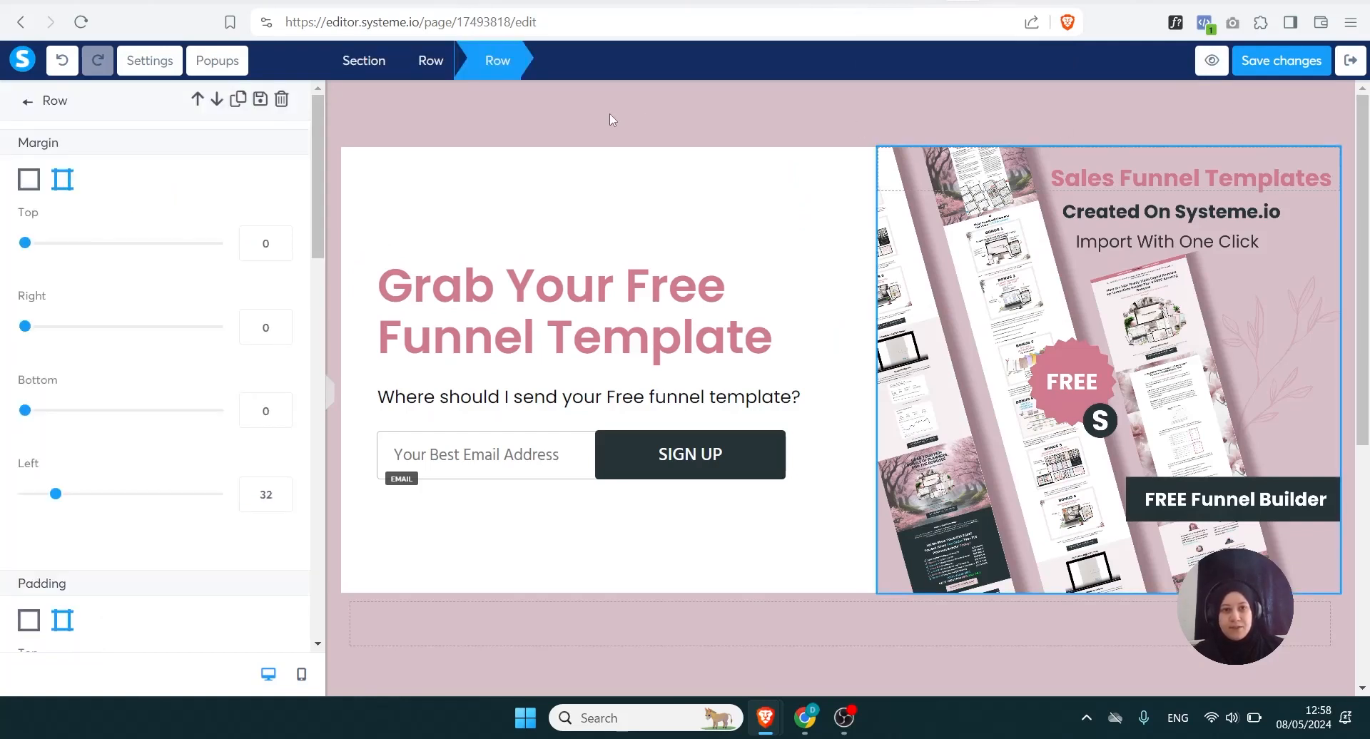
pyautogui.click(437, 187)
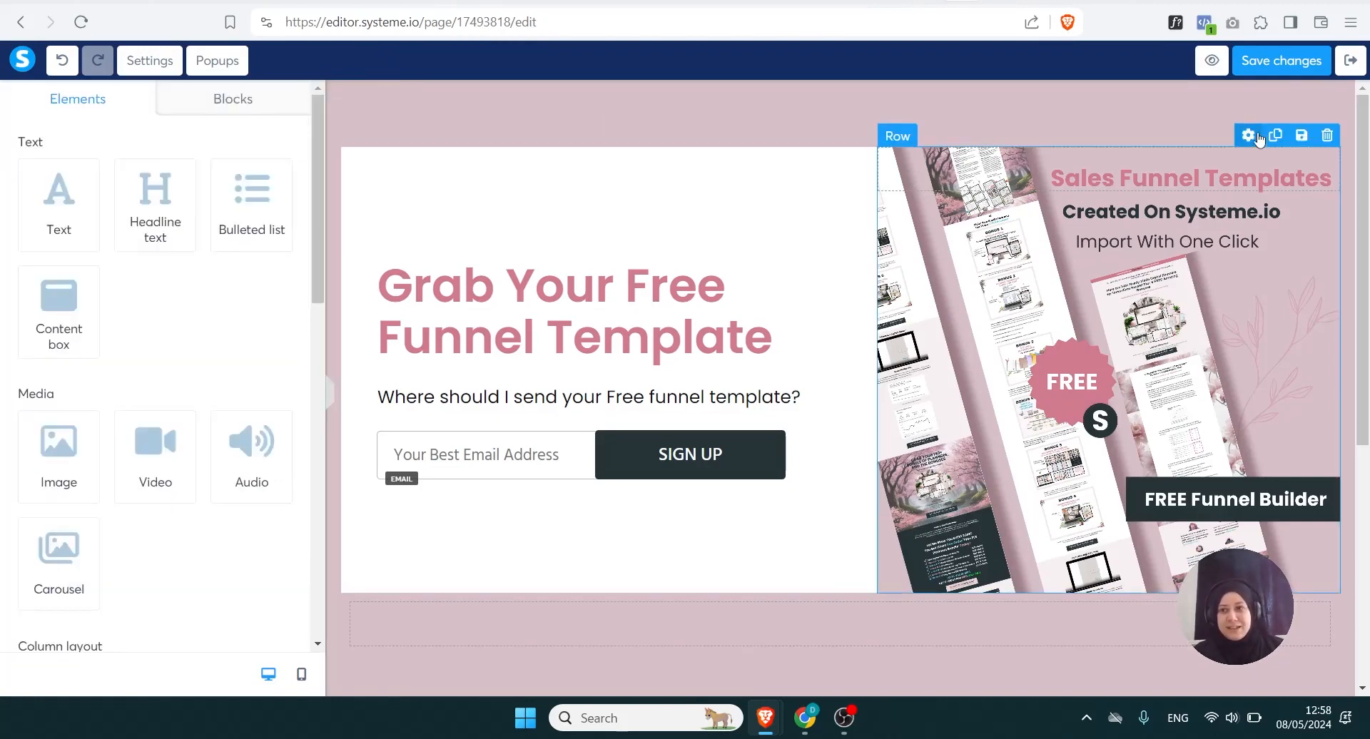
pyautogui.click(1249, 138)
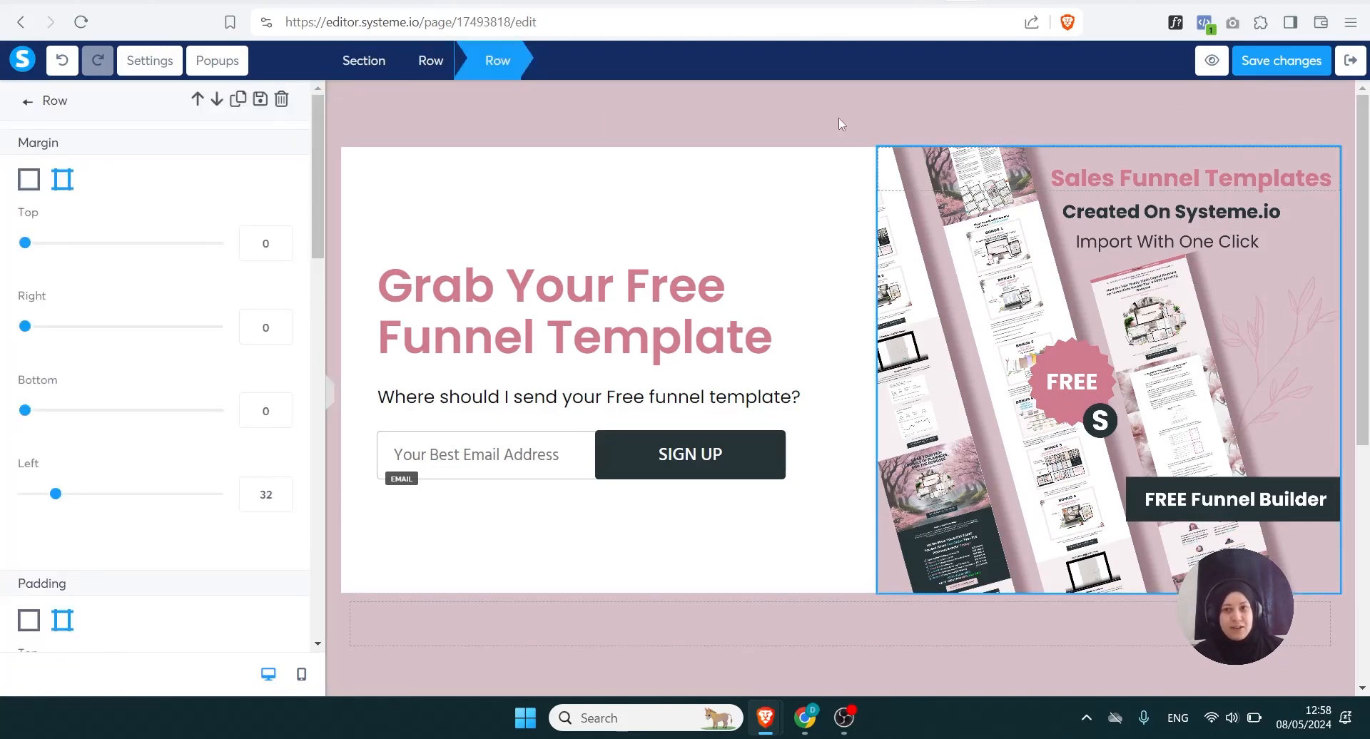
pyautogui.moveTo(314, 226); pyautogui.dragTo(341, 485)
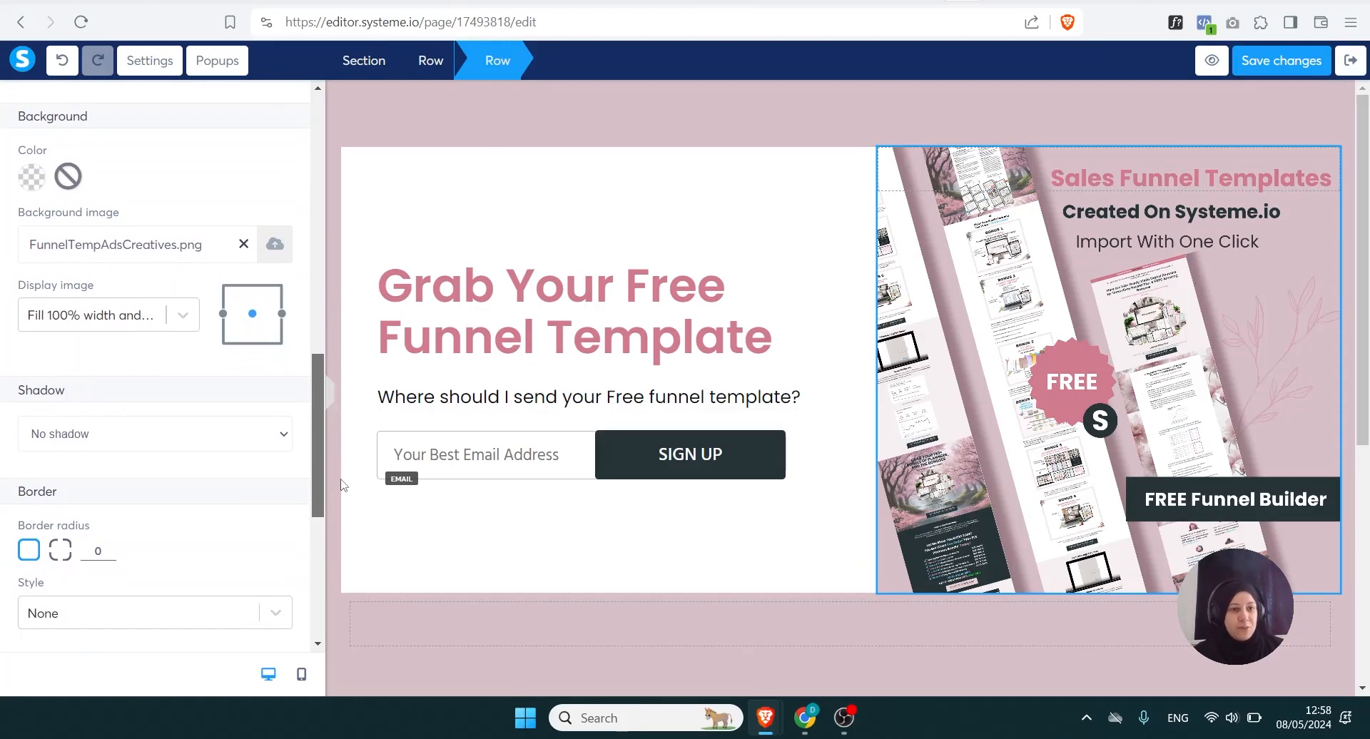
pyautogui.scroll(1, 95, 238)
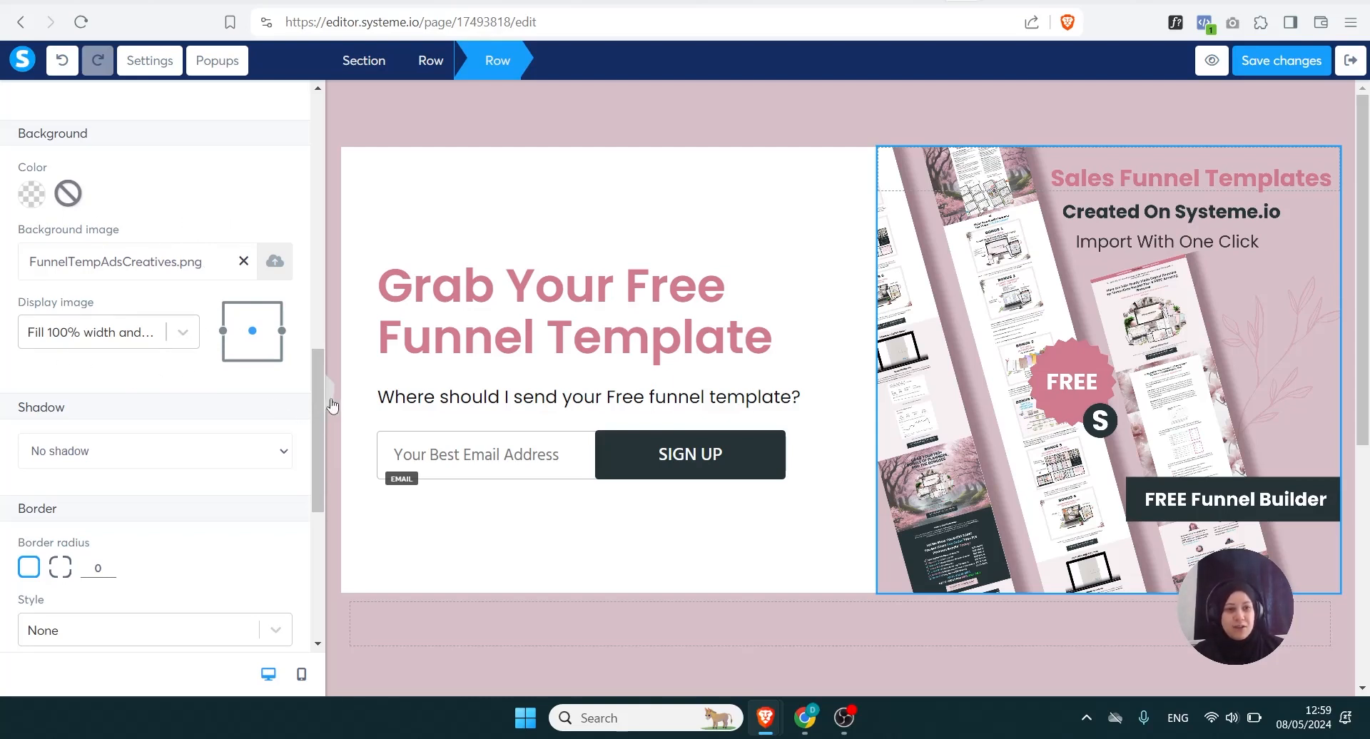
pyautogui.moveTo(326, 399)
pyautogui.mouseDown()
pyautogui.moveTo(333, 563)
pyautogui.moveTo(327, 337)
pyautogui.moveTo(350, 143)
pyautogui.moveTo(341, 397)
pyautogui.mouseUp()
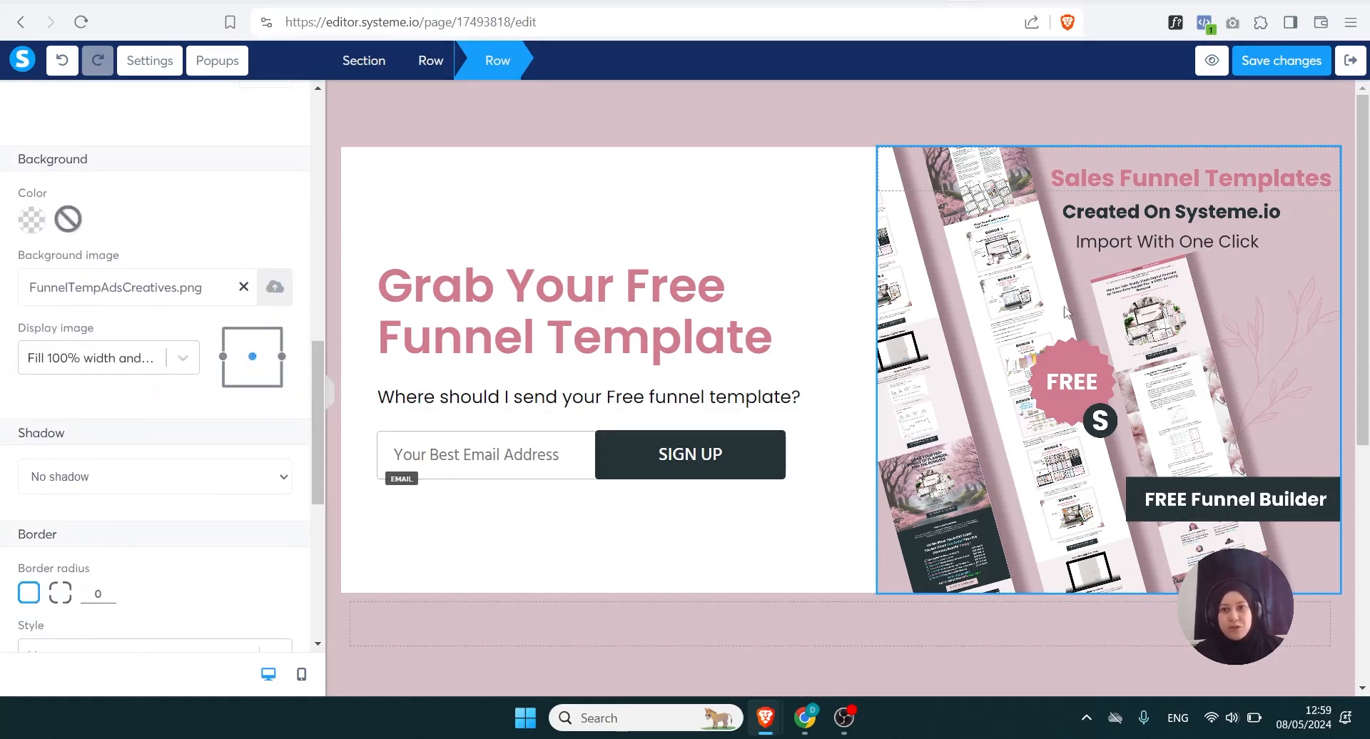
pyautogui.click(1034, 278)
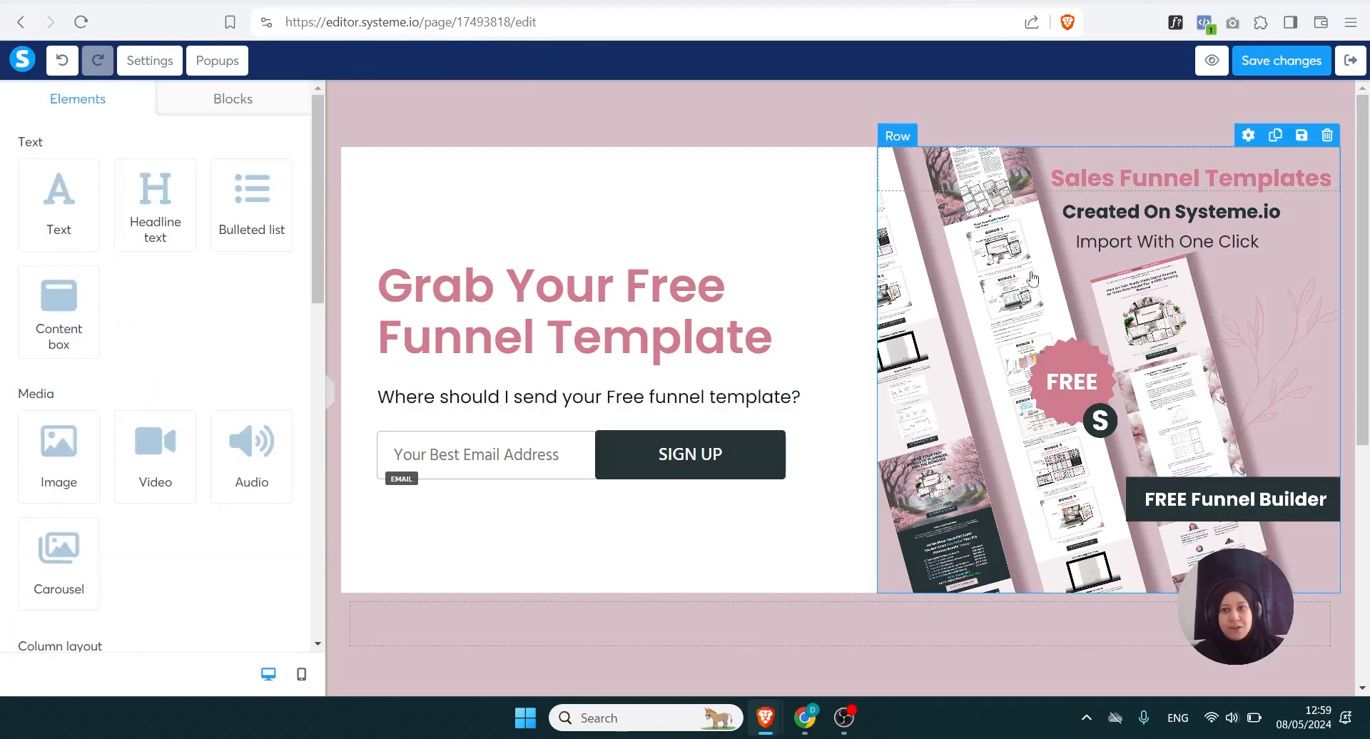
# Step: Remove the background image FunnelTempAdsCreatives.png from the row beside the opt-in form and delete that row
pyautogui.click(1249, 136)
pyautogui.moveTo(315, 238); pyautogui.dragTo(315, 479)
pyautogui.click(243, 301)
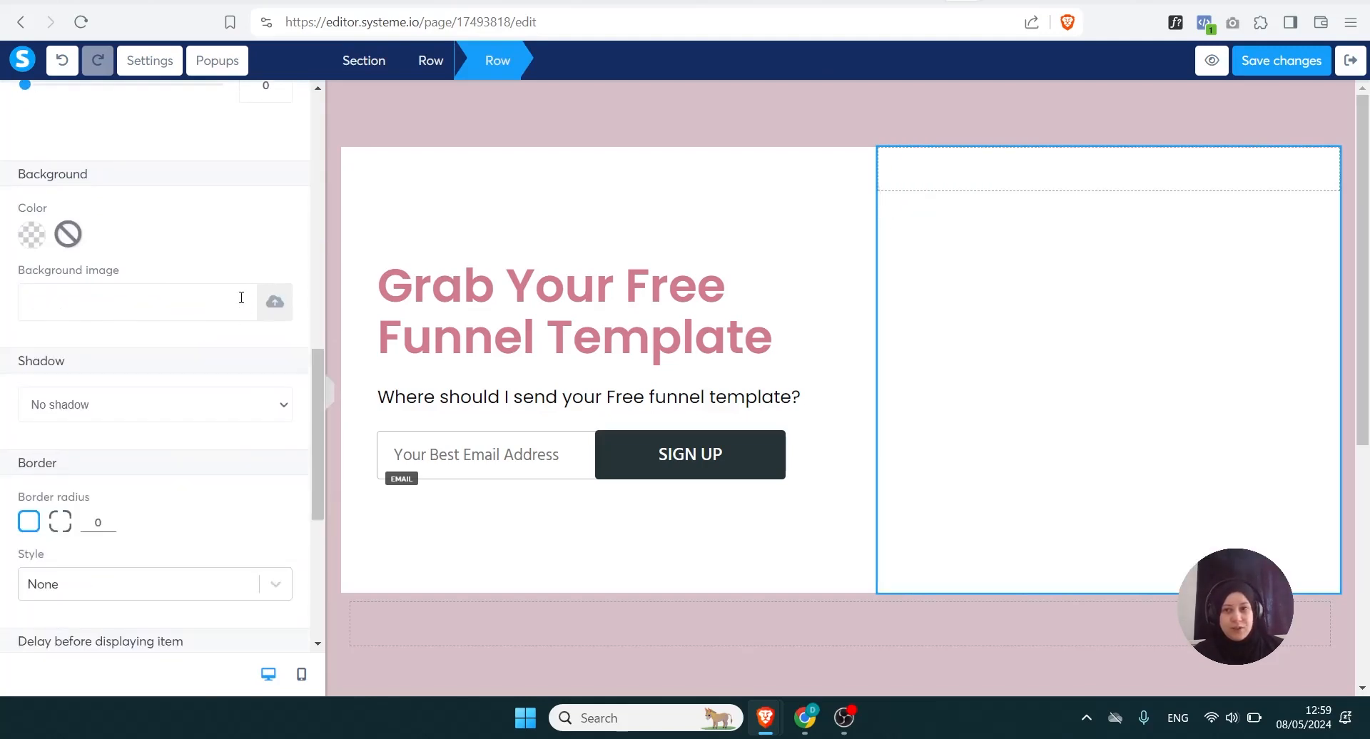
pyautogui.click(1141, 379)
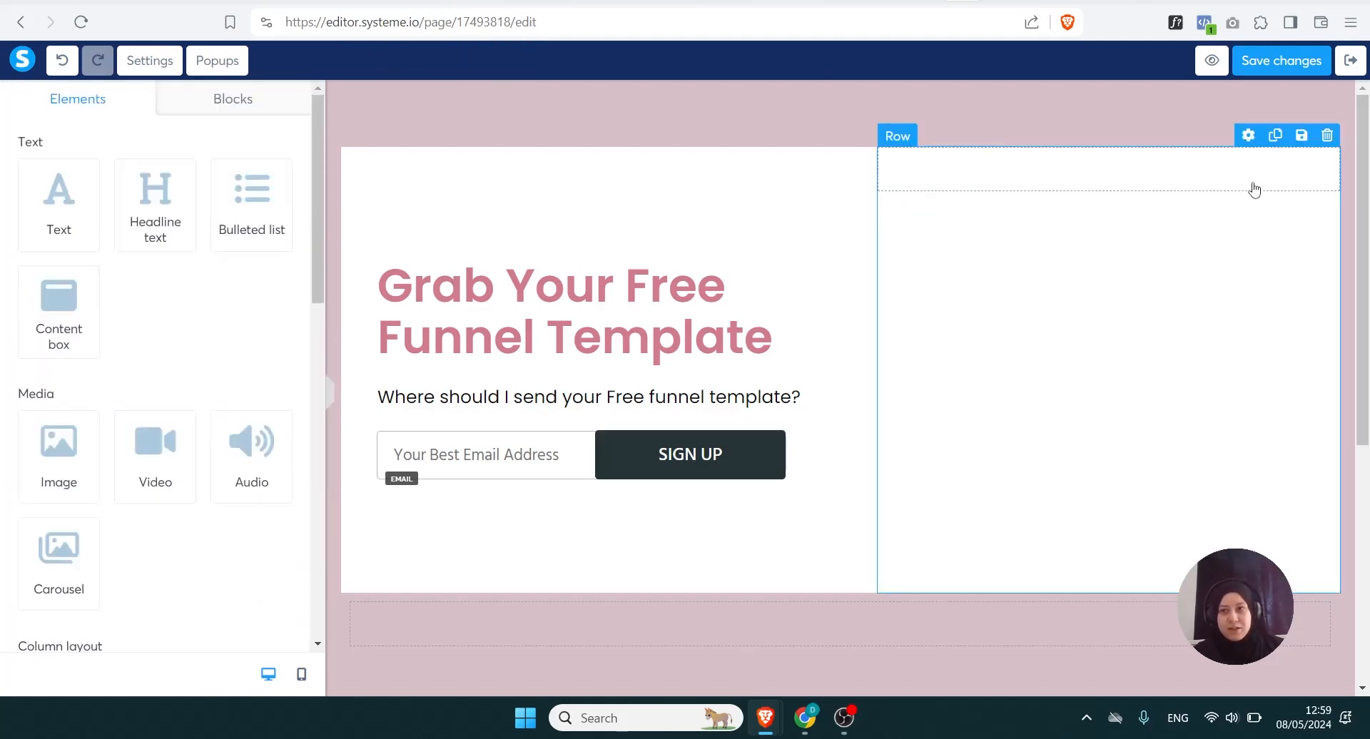
pyautogui.click(1249, 136)
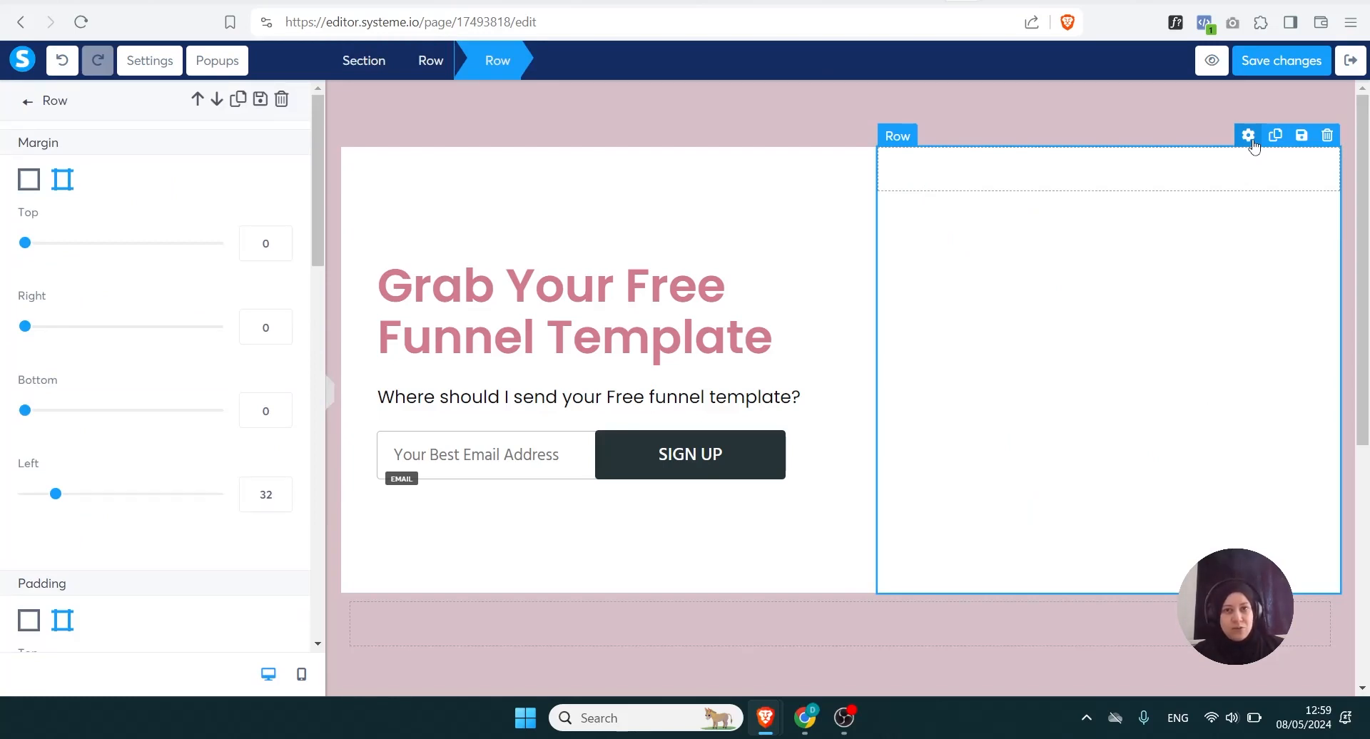
pyautogui.click(1327, 137)
pyautogui.click(772, 124)
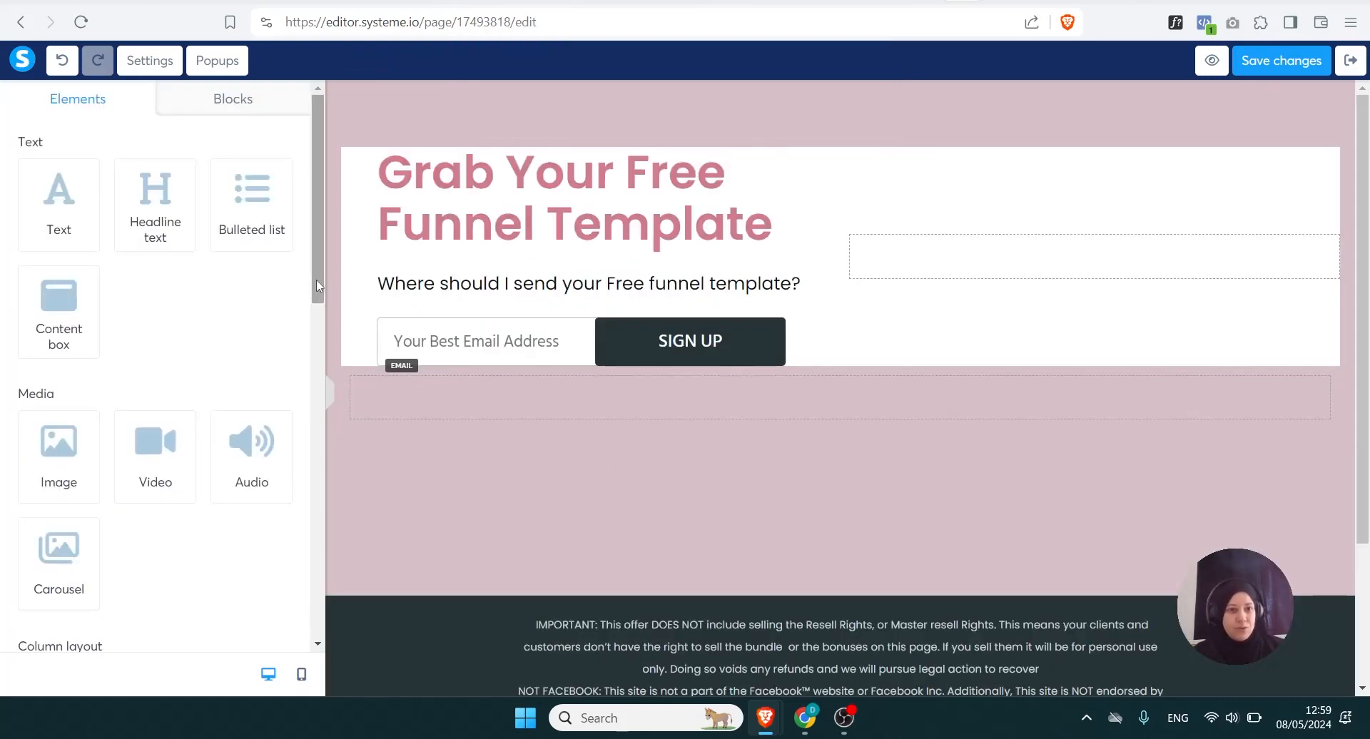
# Step: Add an image element to the empty column beside the Grab Your Free Funnel Template form
pyautogui.scroll(-3, 317, 283)
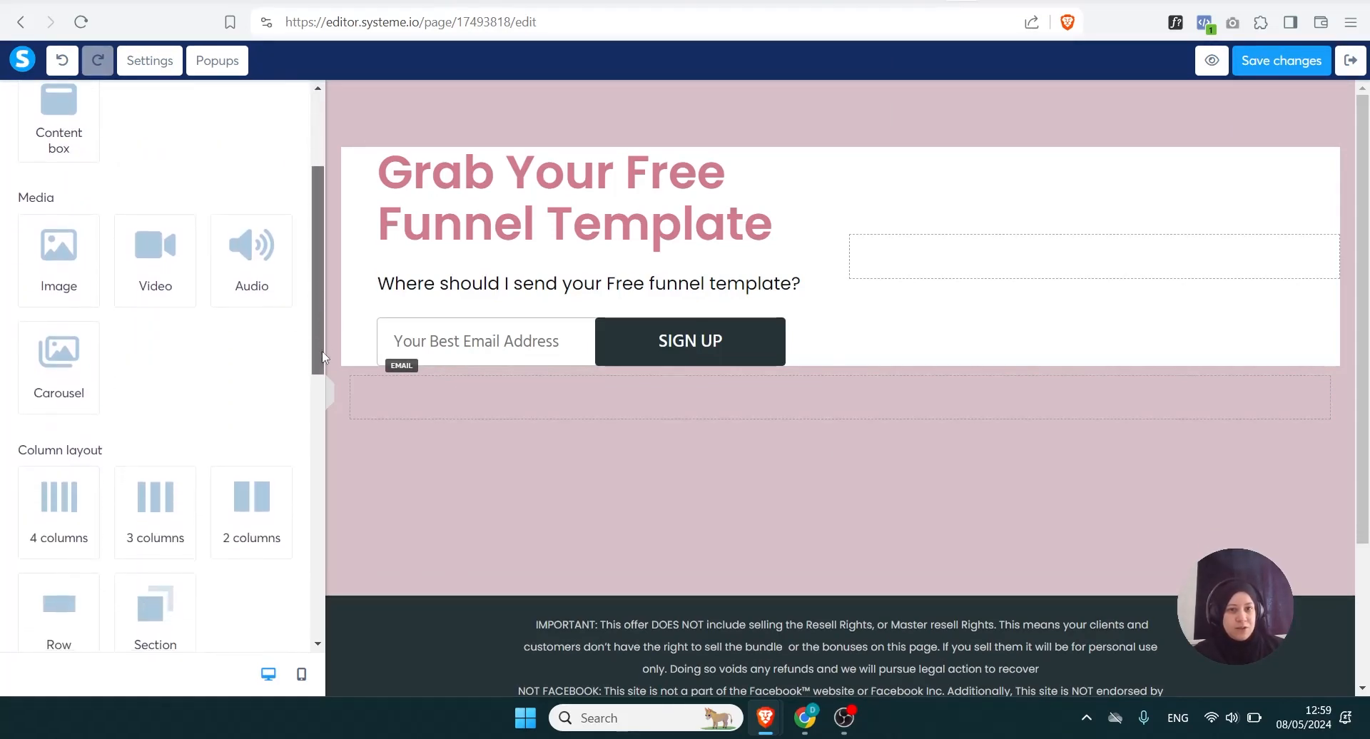
pyautogui.moveTo(674, 341); pyautogui.dragTo(656, 246)
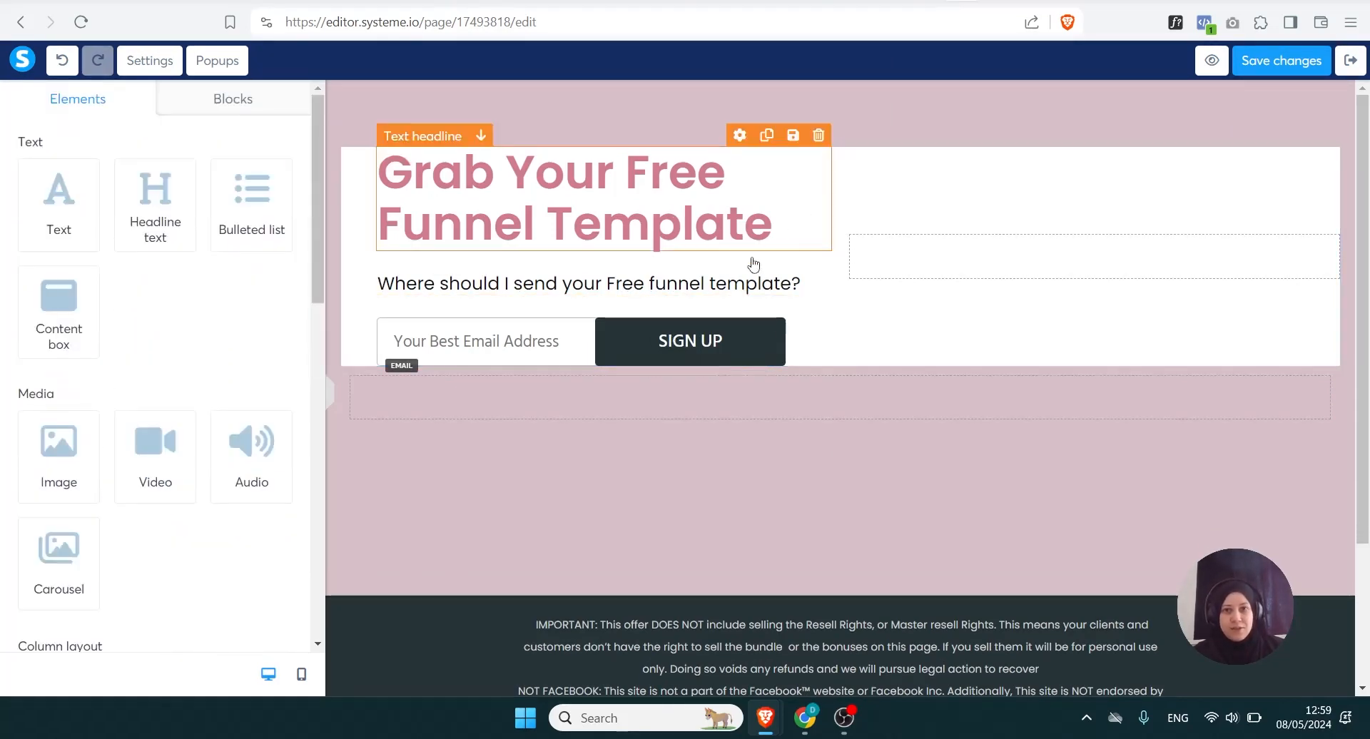
pyautogui.scroll(-1, 319, 322)
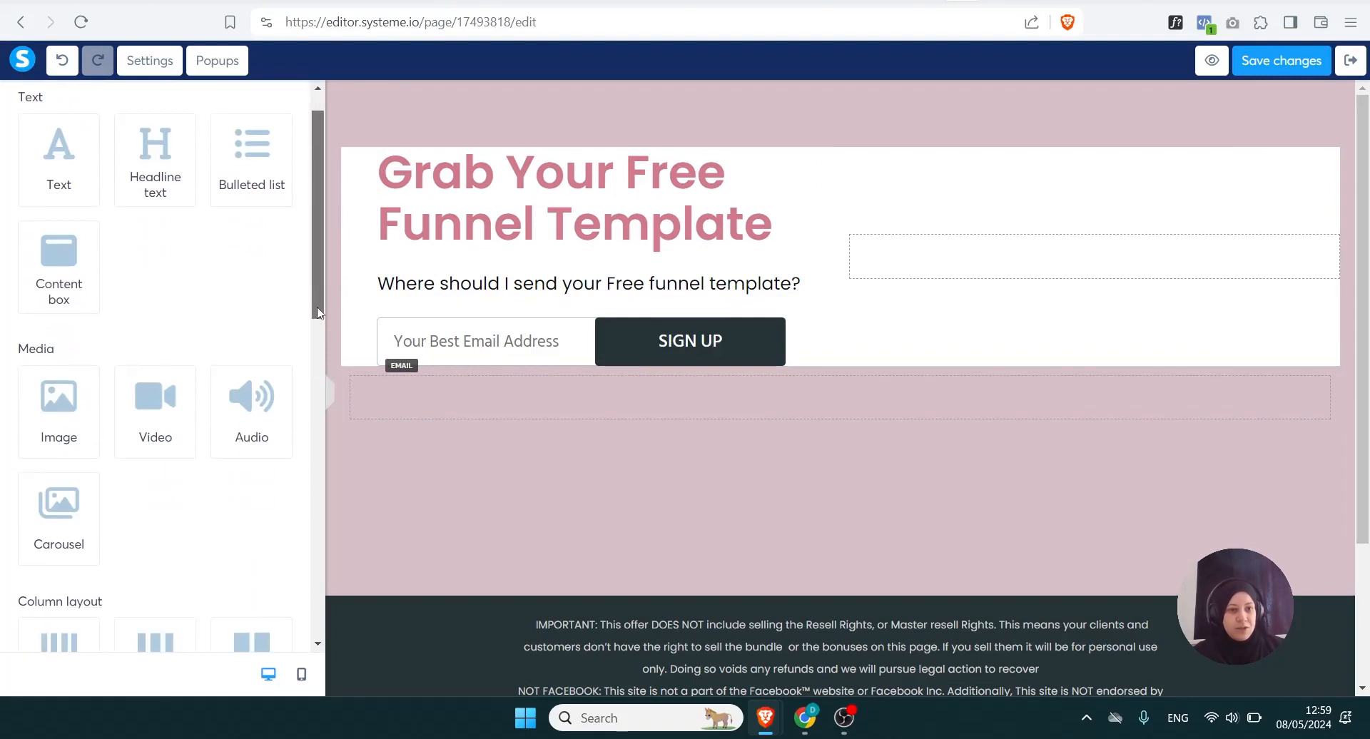
pyautogui.moveTo(319, 324); pyautogui.dragTo(318, 330)
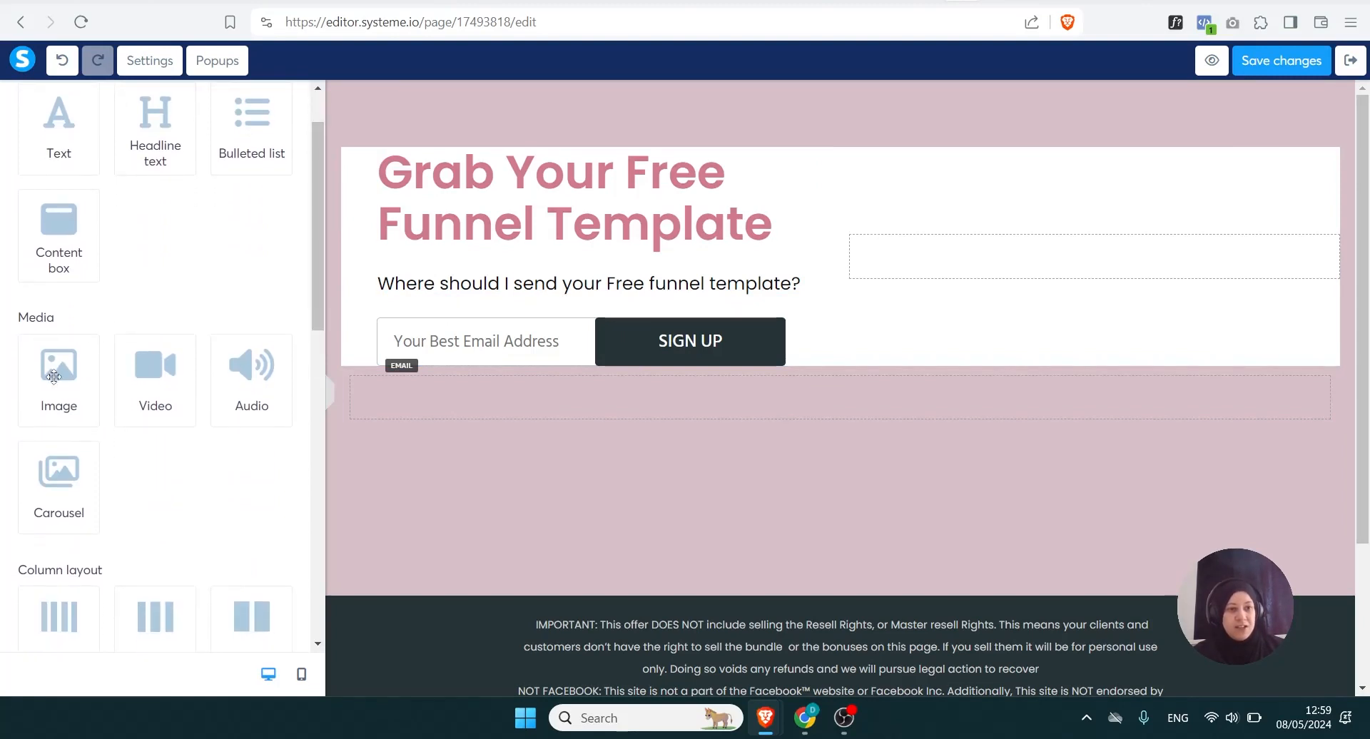
pyautogui.moveTo(53, 376); pyautogui.dragTo(1004, 270)
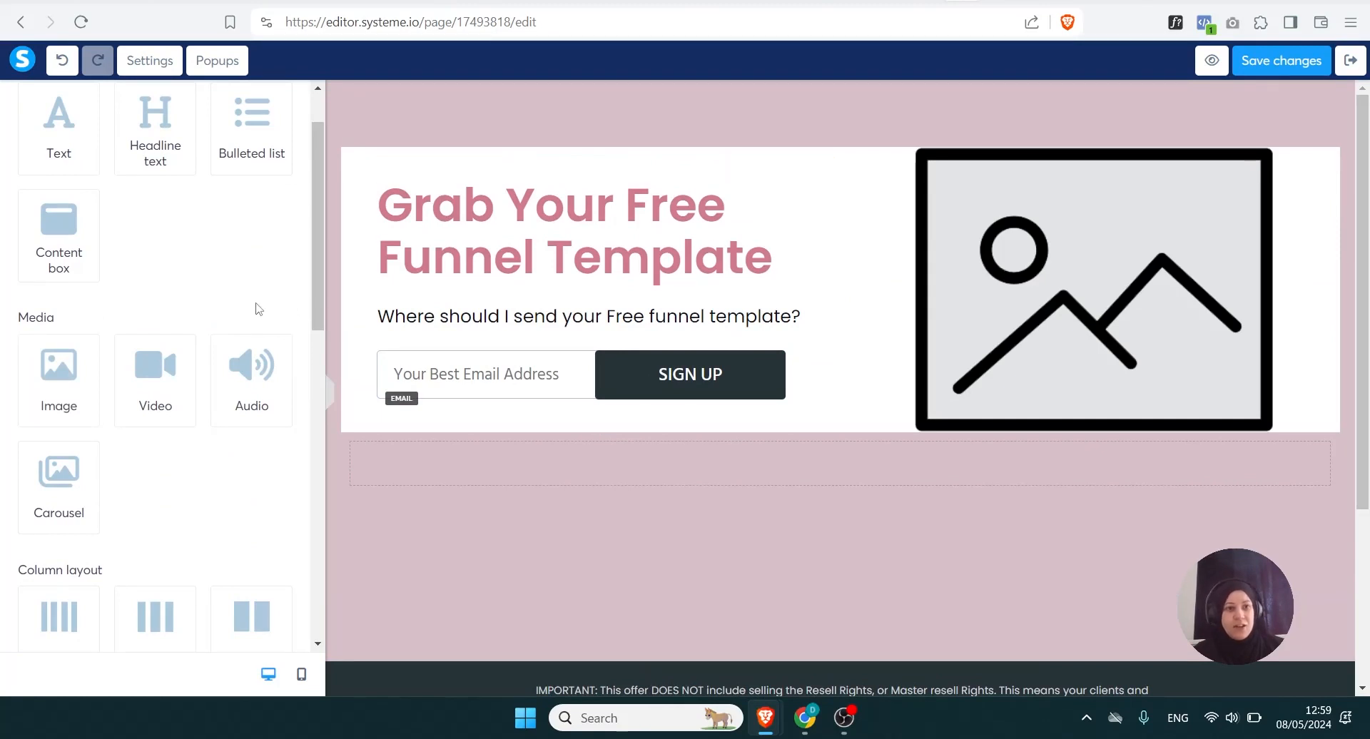
# Step: Upload Funnel Temp Ads Creatives.png from the Facebook Ads Creatives folder through the new image's link file picker
pyautogui.click(1062, 274)
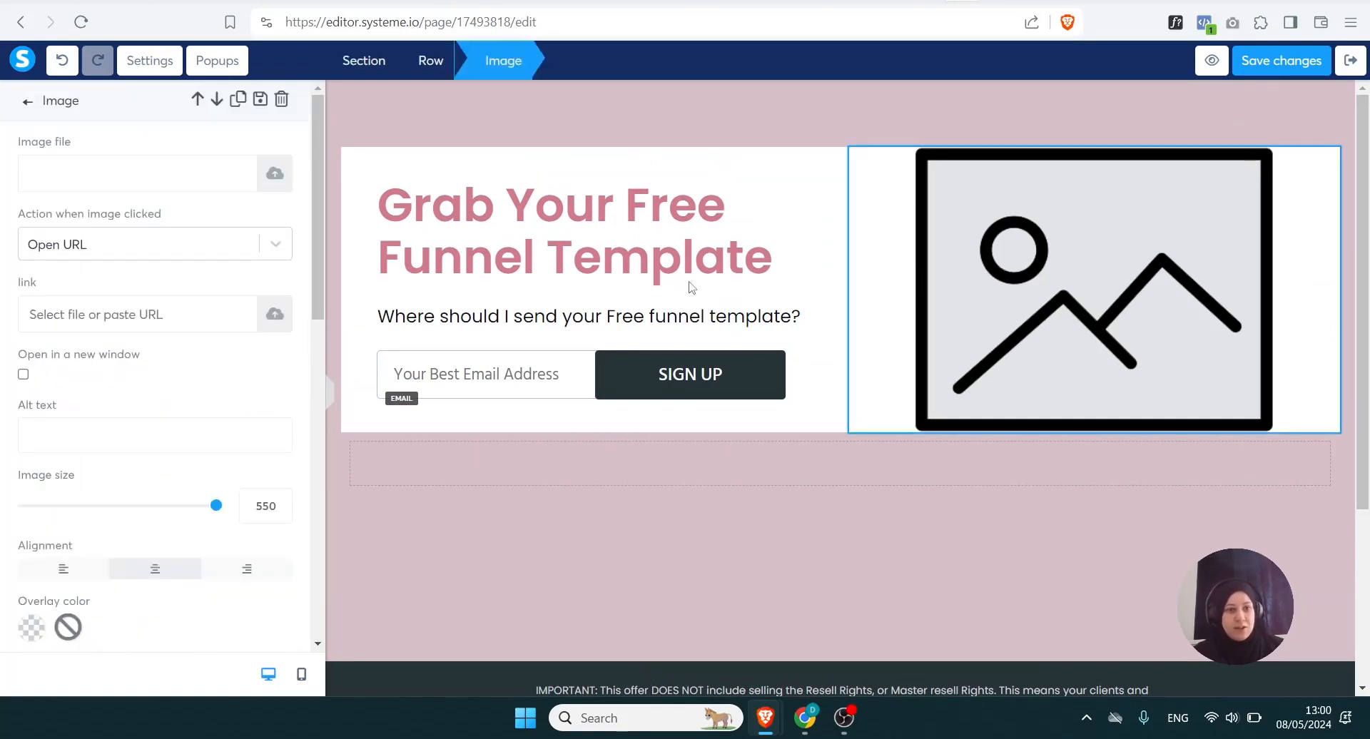
pyautogui.click(272, 320)
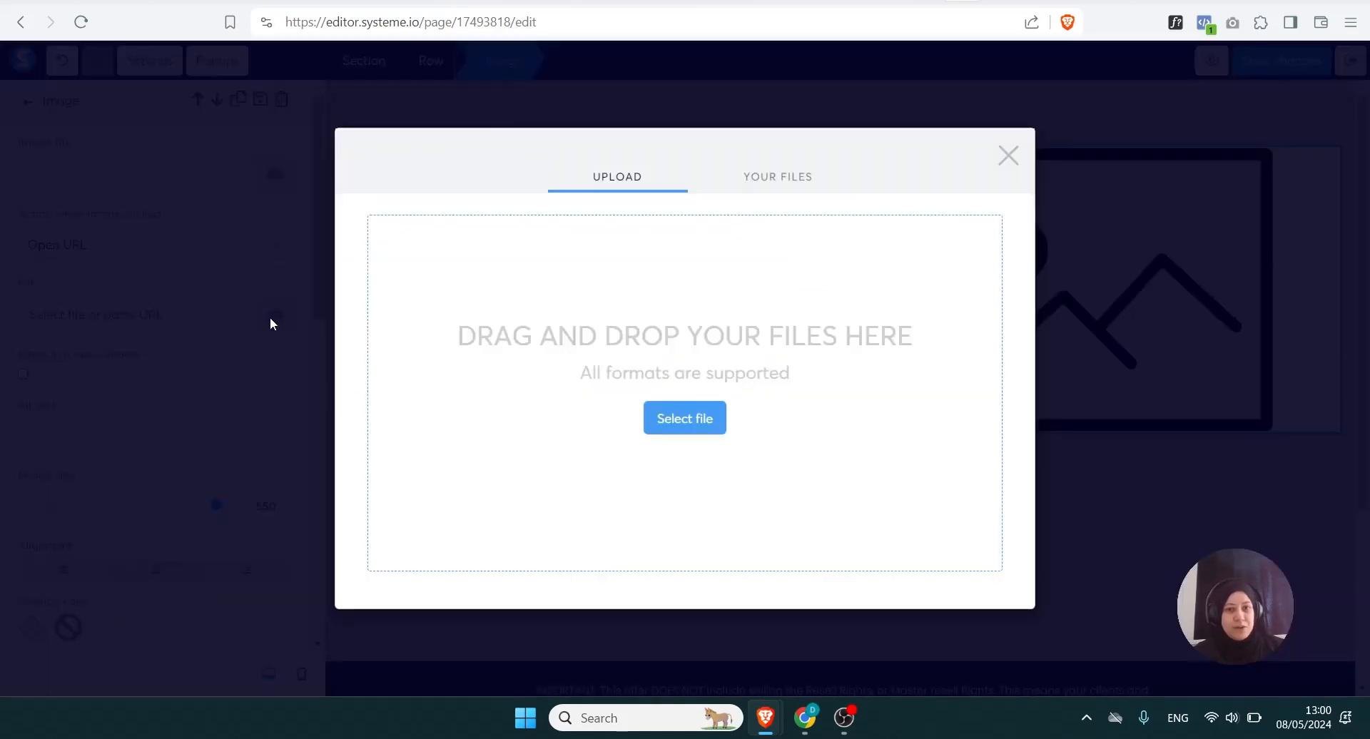
pyautogui.click(712, 426)
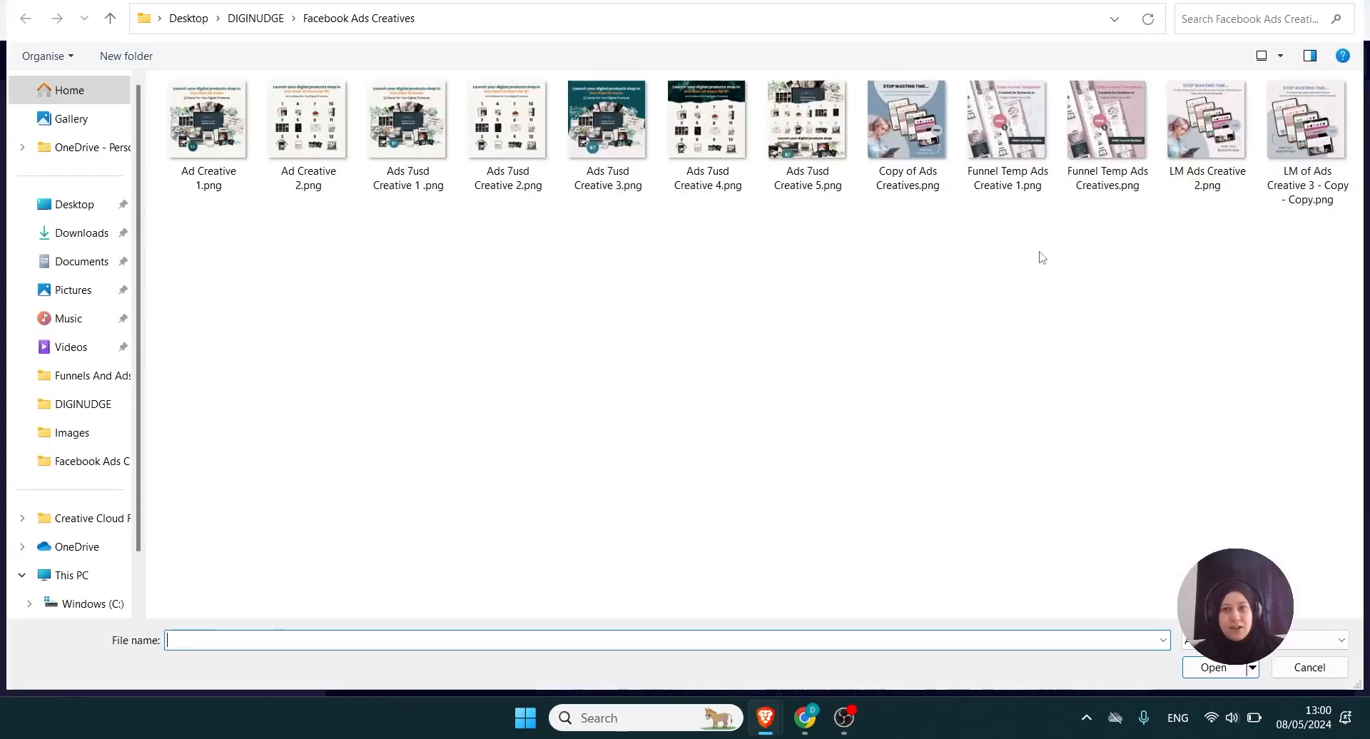
pyautogui.doubleClick(1107, 144)
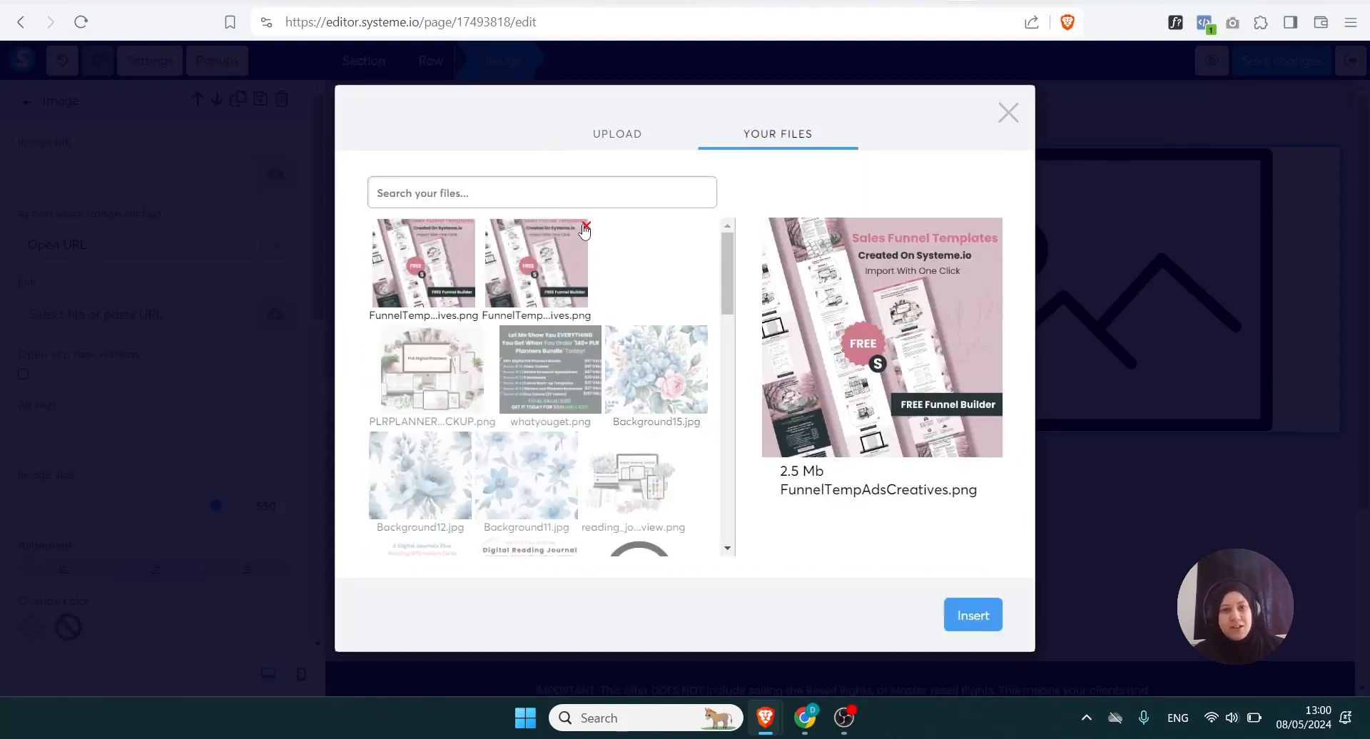
# Step: Delete the duplicate FunnelTempAdsCreatives.png from the uploaded files and insert the remaining copy as the image's link
pyautogui.click(585, 229)
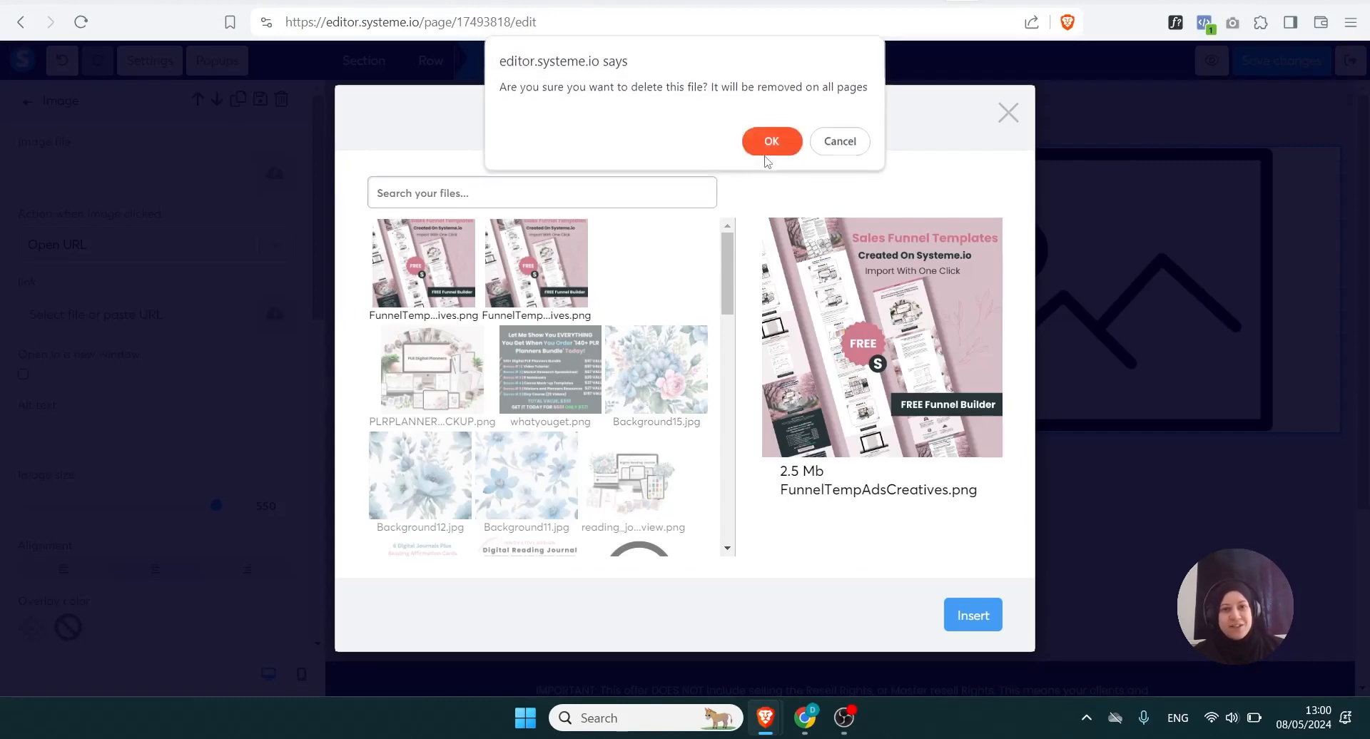
pyautogui.click(769, 141)
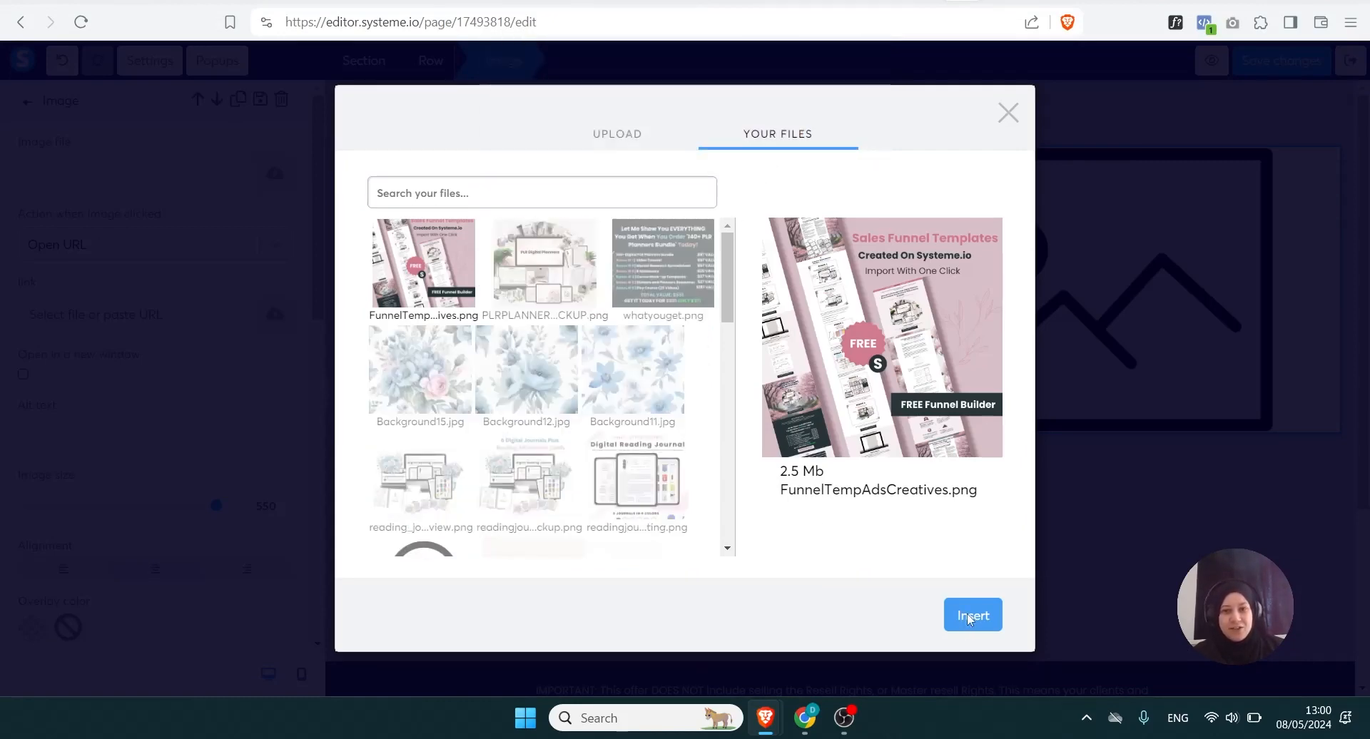
pyautogui.click(970, 615)
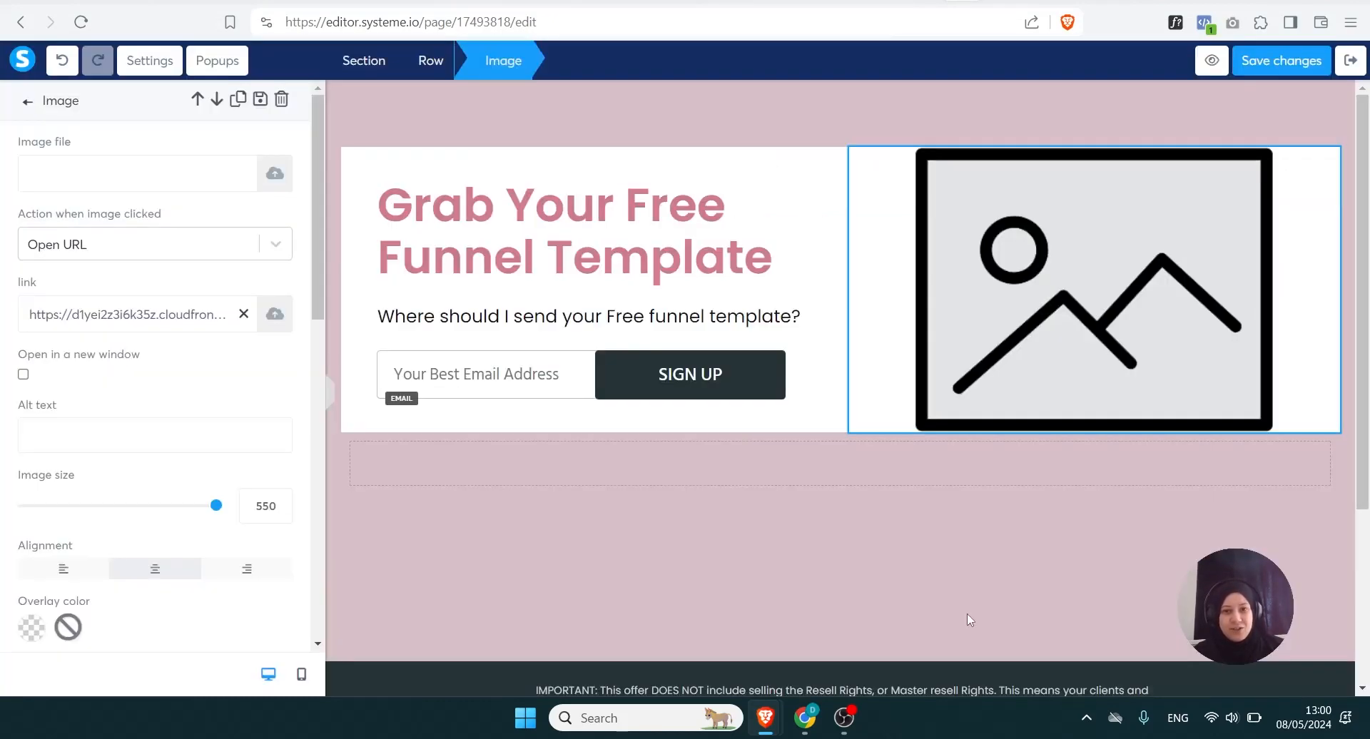
pyautogui.click(985, 250)
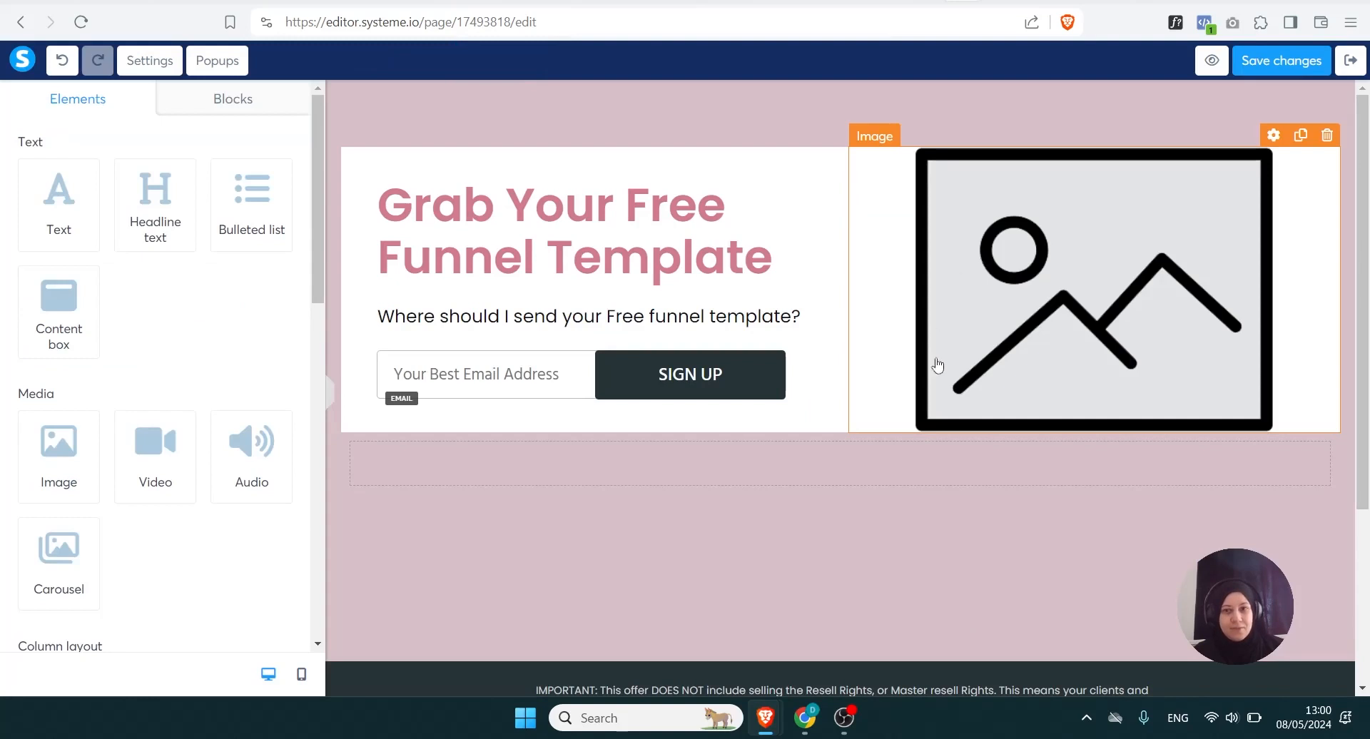
pyautogui.click(1116, 449)
pyautogui.click(1181, 582)
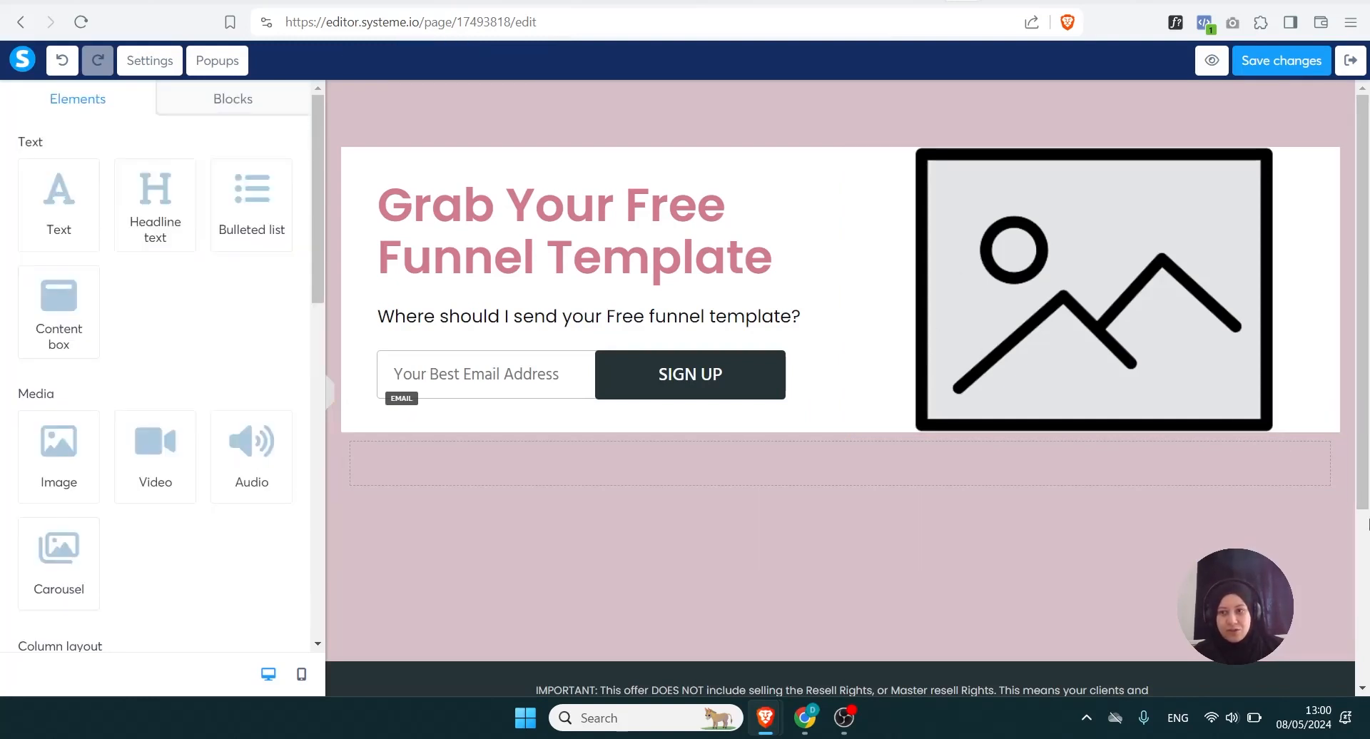
pyautogui.moveTo(1363, 461); pyautogui.dragTo(1364, 352)
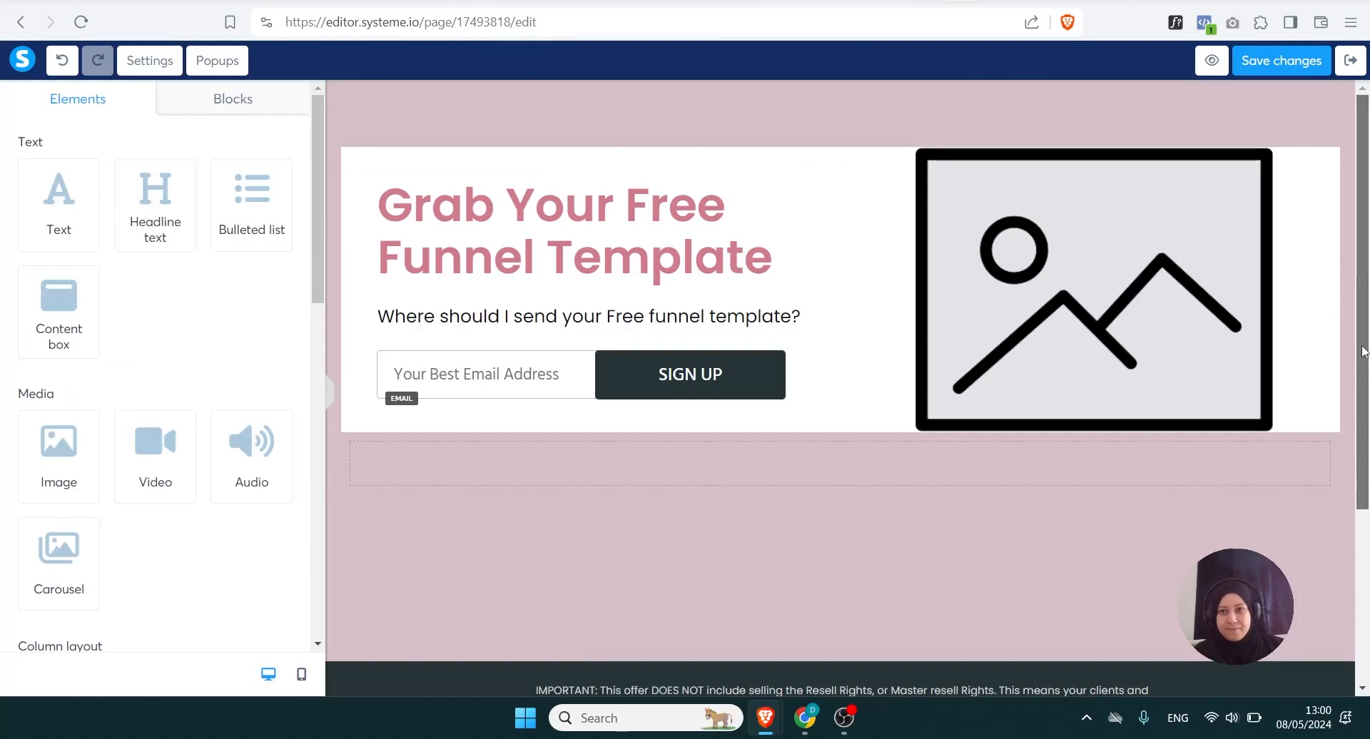
pyautogui.click(1193, 280)
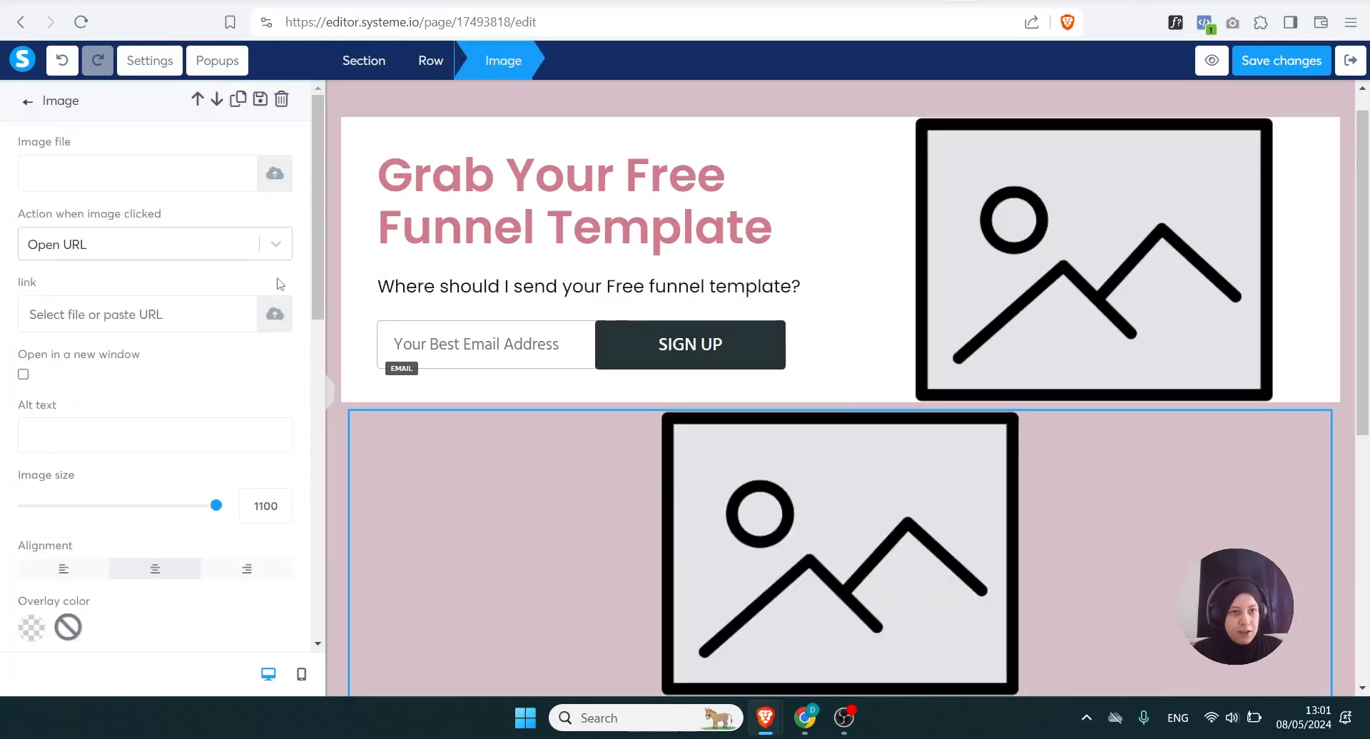
# Step: Delete the extra image element below the Grab Your Free Funnel Template form, along with its empty row
pyautogui.click(1263, 471)
pyautogui.click(1317, 402)
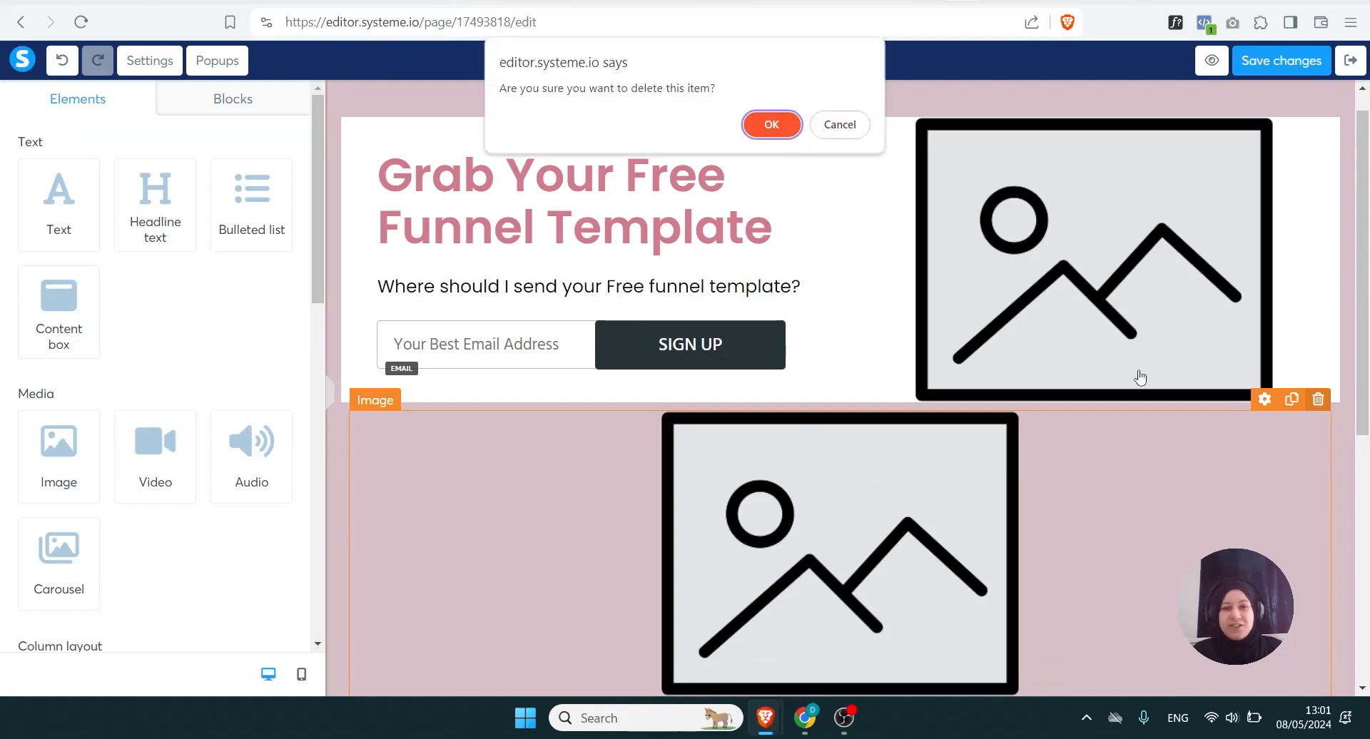
pyautogui.click(773, 127)
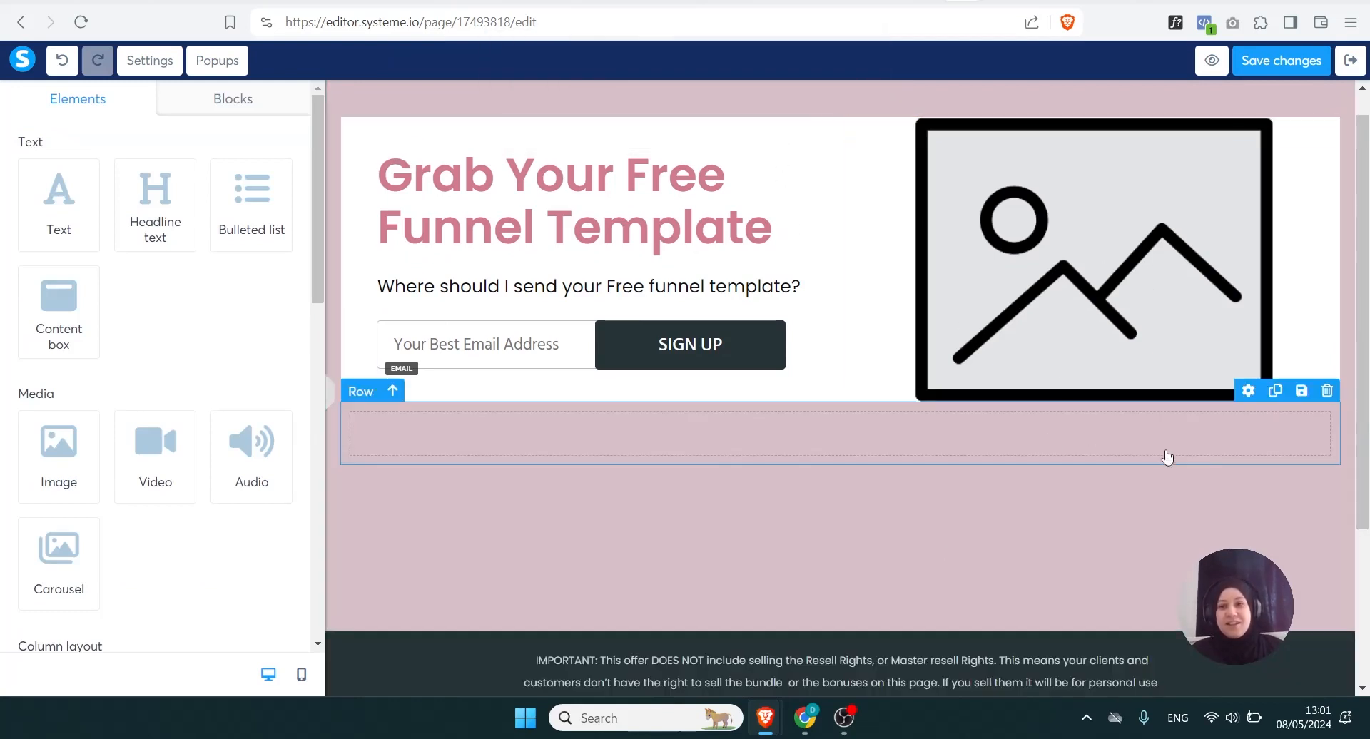
pyautogui.click(1328, 391)
pyautogui.click(788, 123)
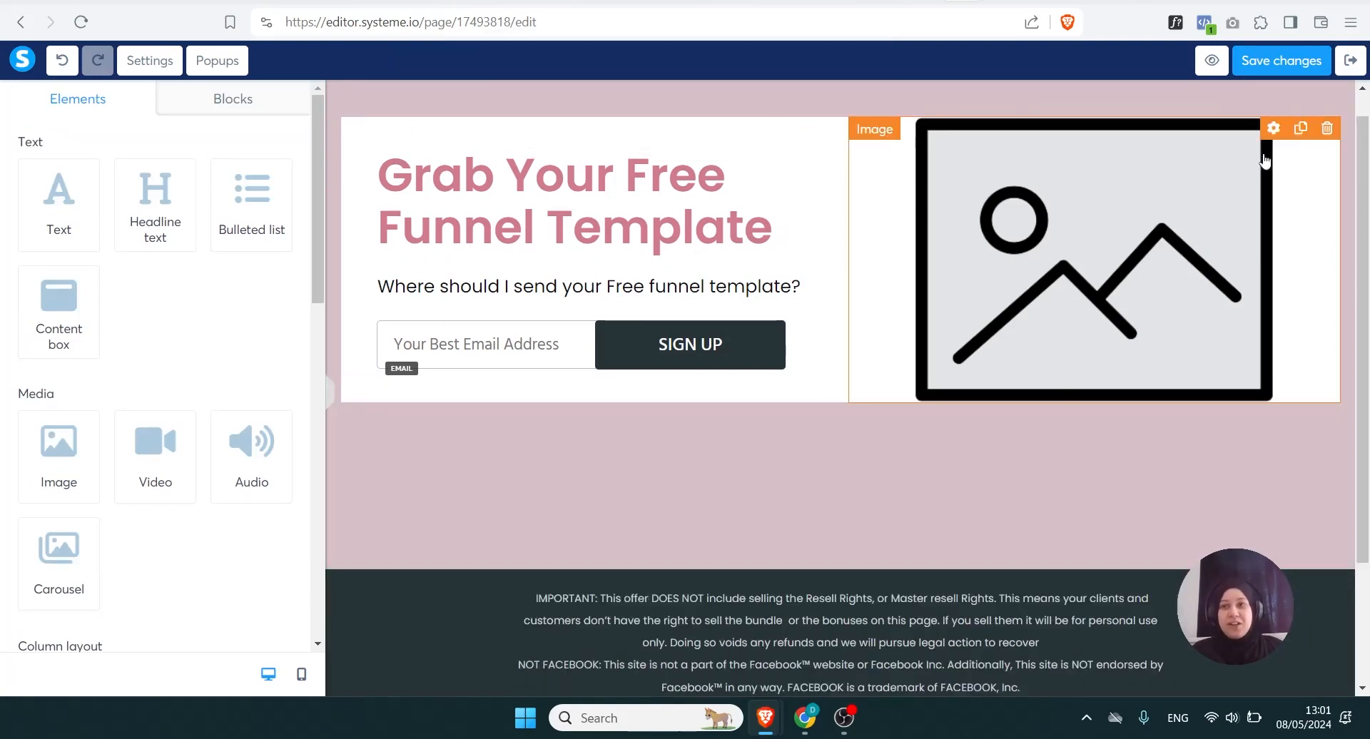
# Step: Clear the link of the image beside the form and upload Funnel Temp Ads Creatives.png as its image file
pyautogui.click(1275, 130)
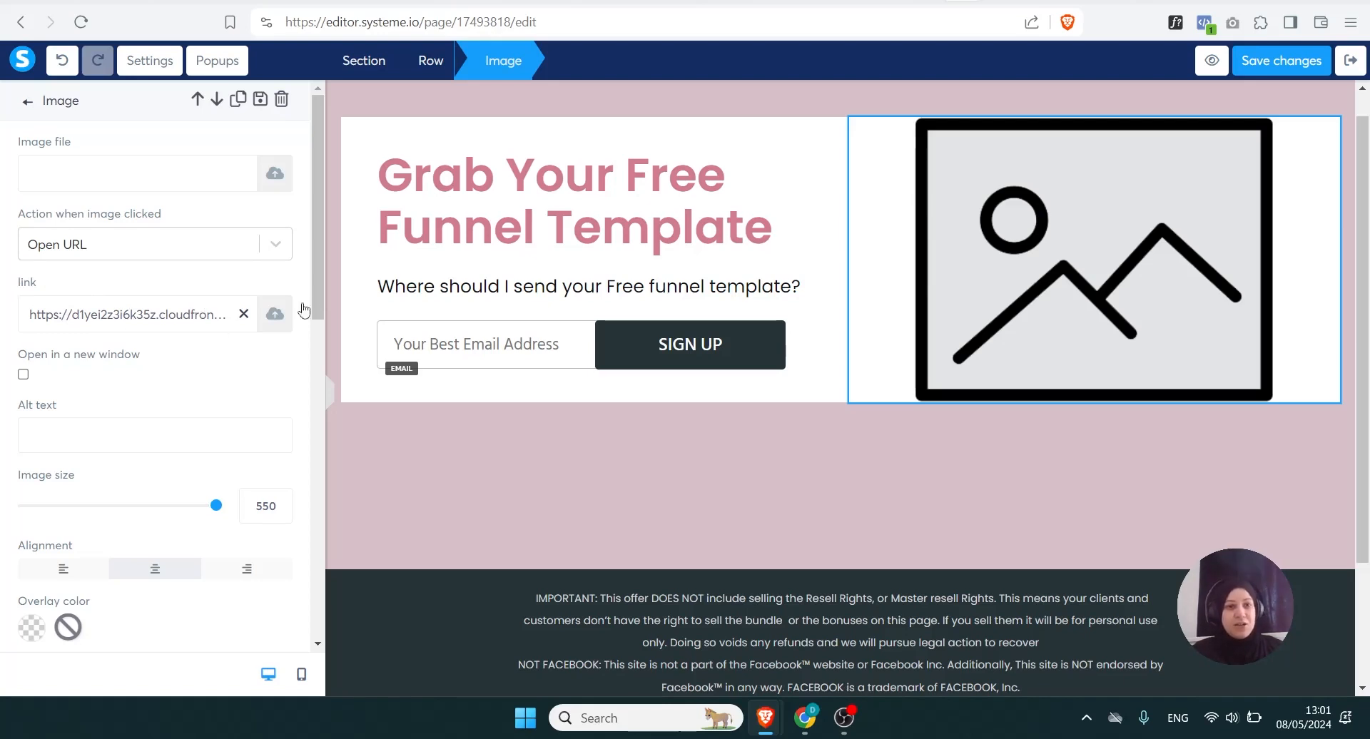
pyautogui.click(244, 316)
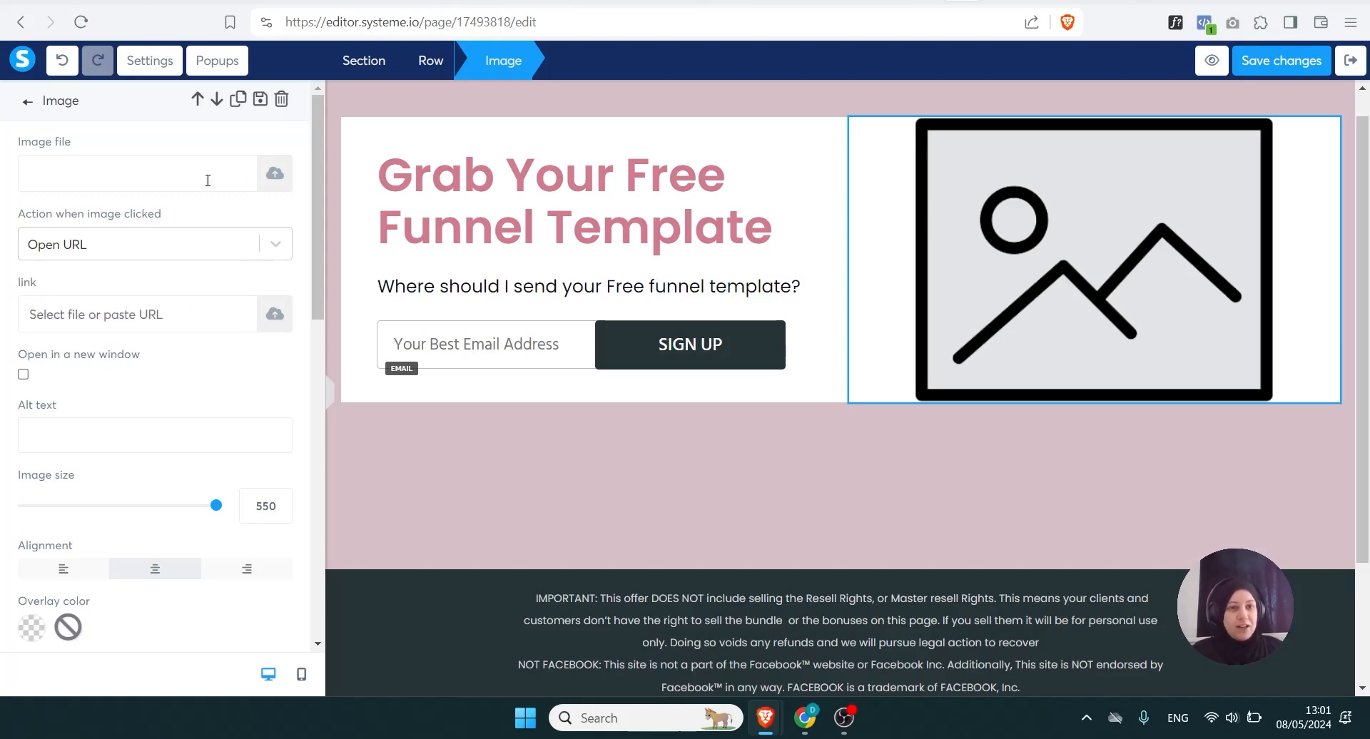
pyautogui.click(266, 174)
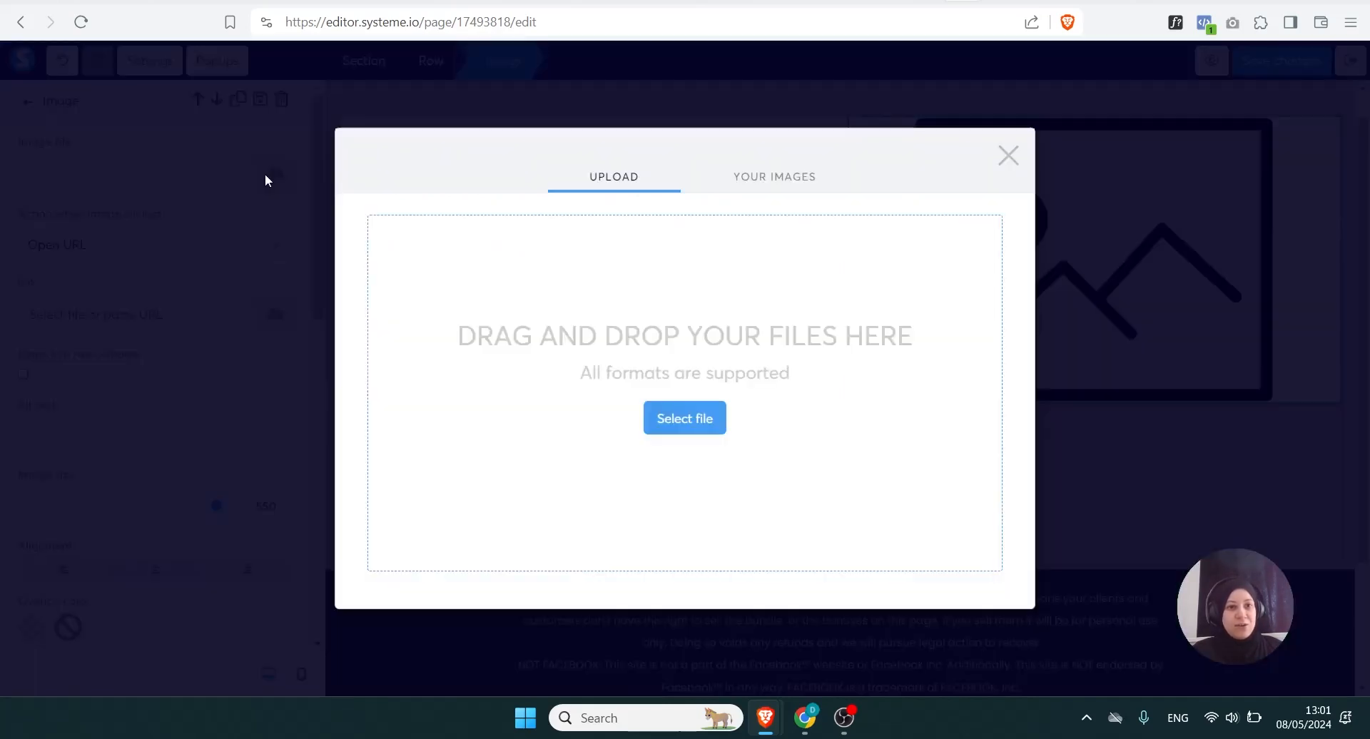
pyautogui.click(667, 420)
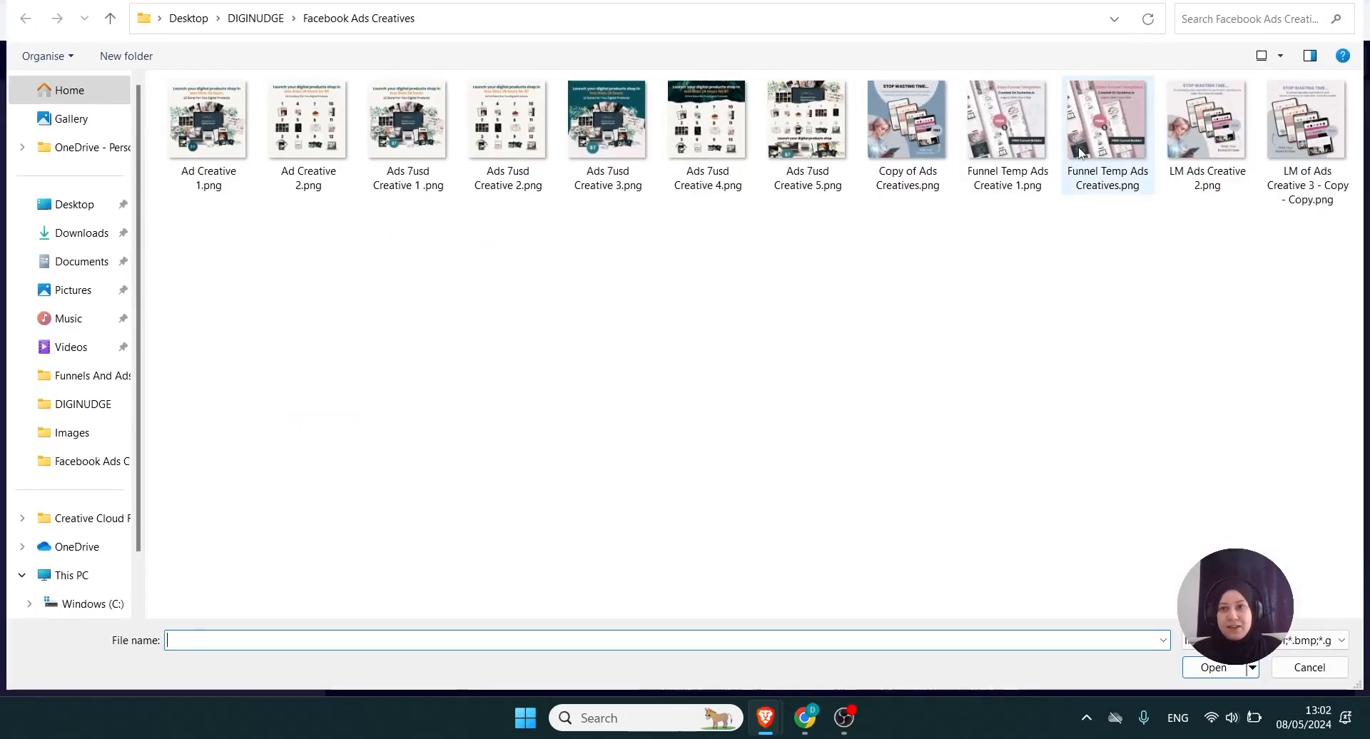
pyautogui.click(1081, 152)
pyautogui.click(1211, 667)
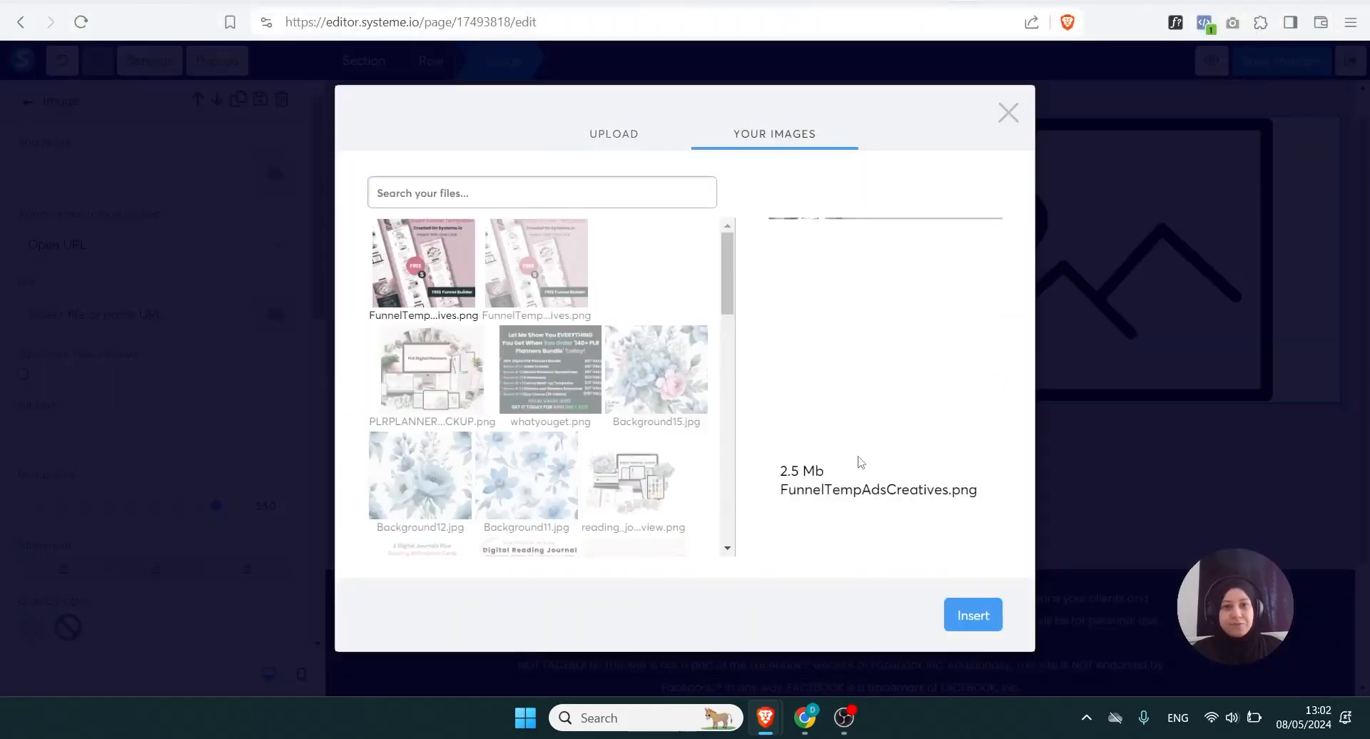
pyautogui.click(971, 620)
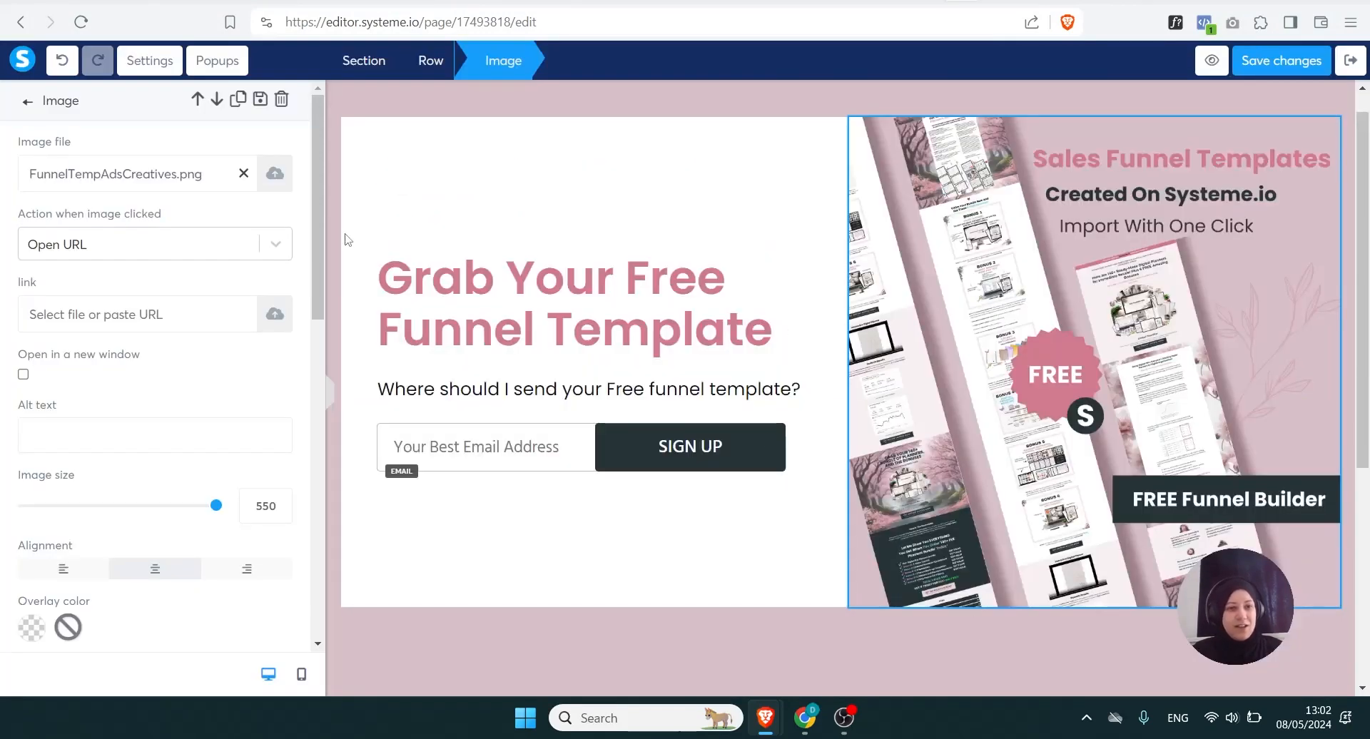
# Step: Reduce the funnel template image's size to 436 and give it individual margins of 28 at the top and 29 at the bottom
pyautogui.scroll(-2, 324, 244)
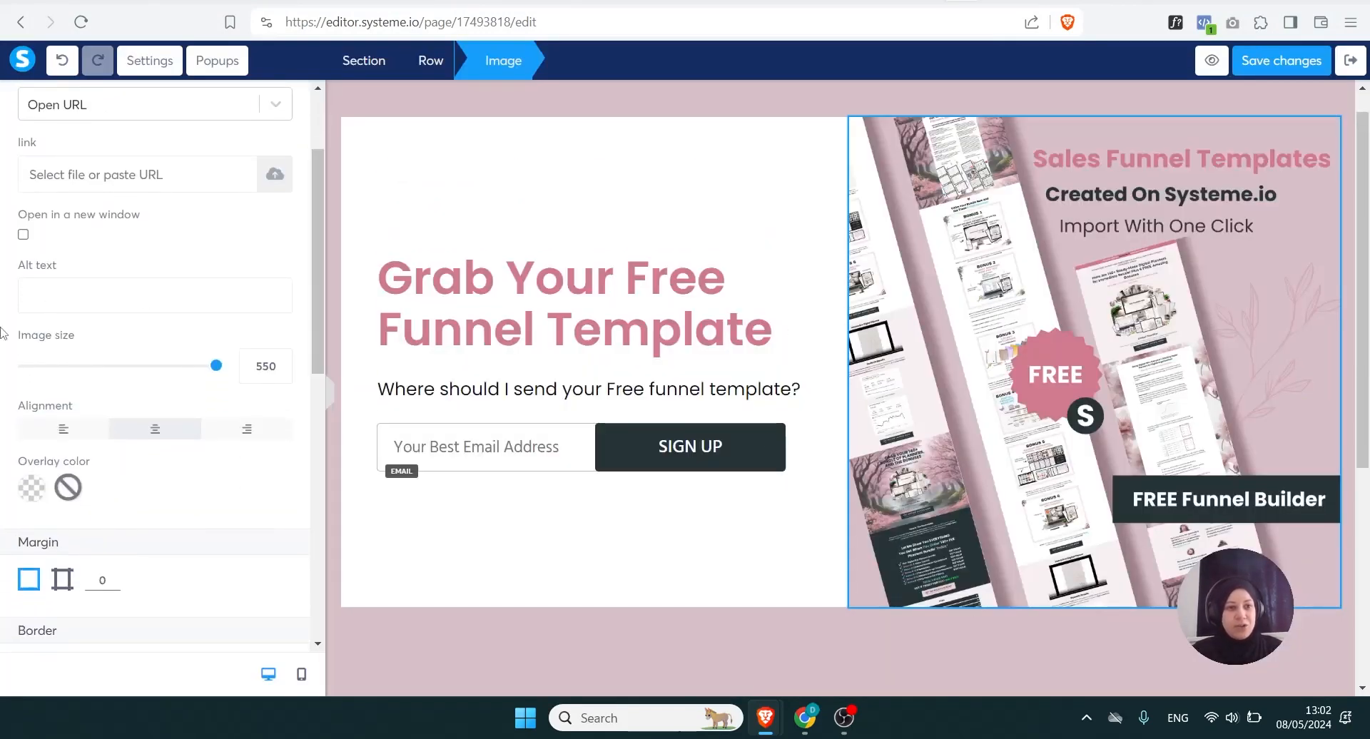
pyautogui.moveTo(215, 366); pyautogui.dragTo(178, 388)
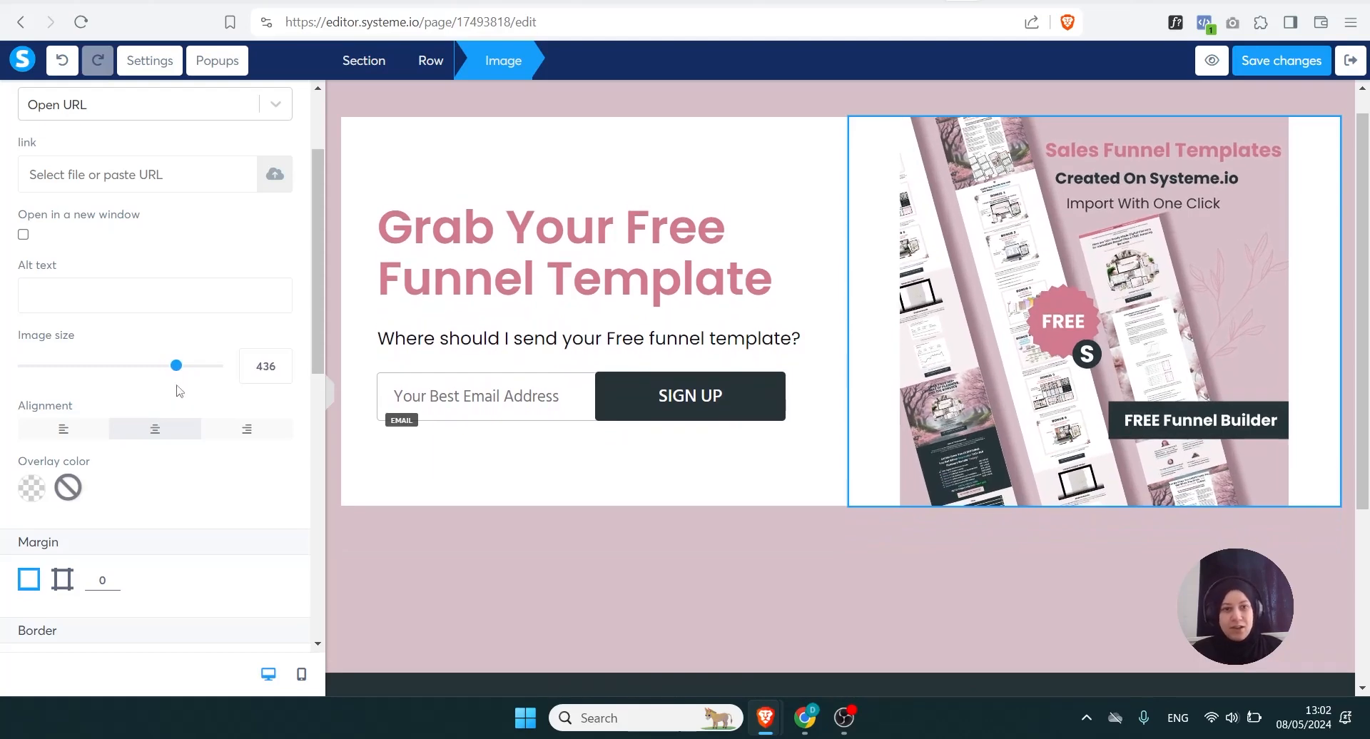
pyautogui.moveTo(319, 341); pyautogui.dragTo(319, 442)
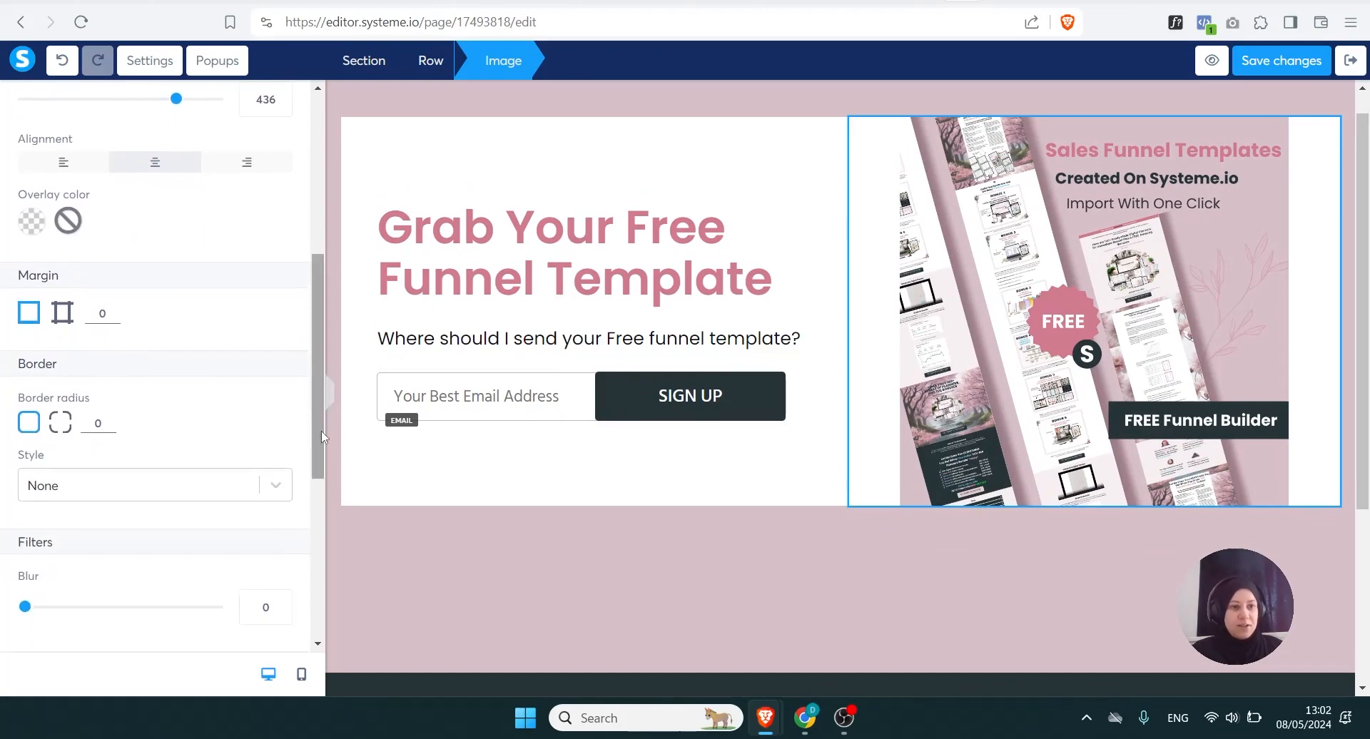
pyautogui.click(59, 321)
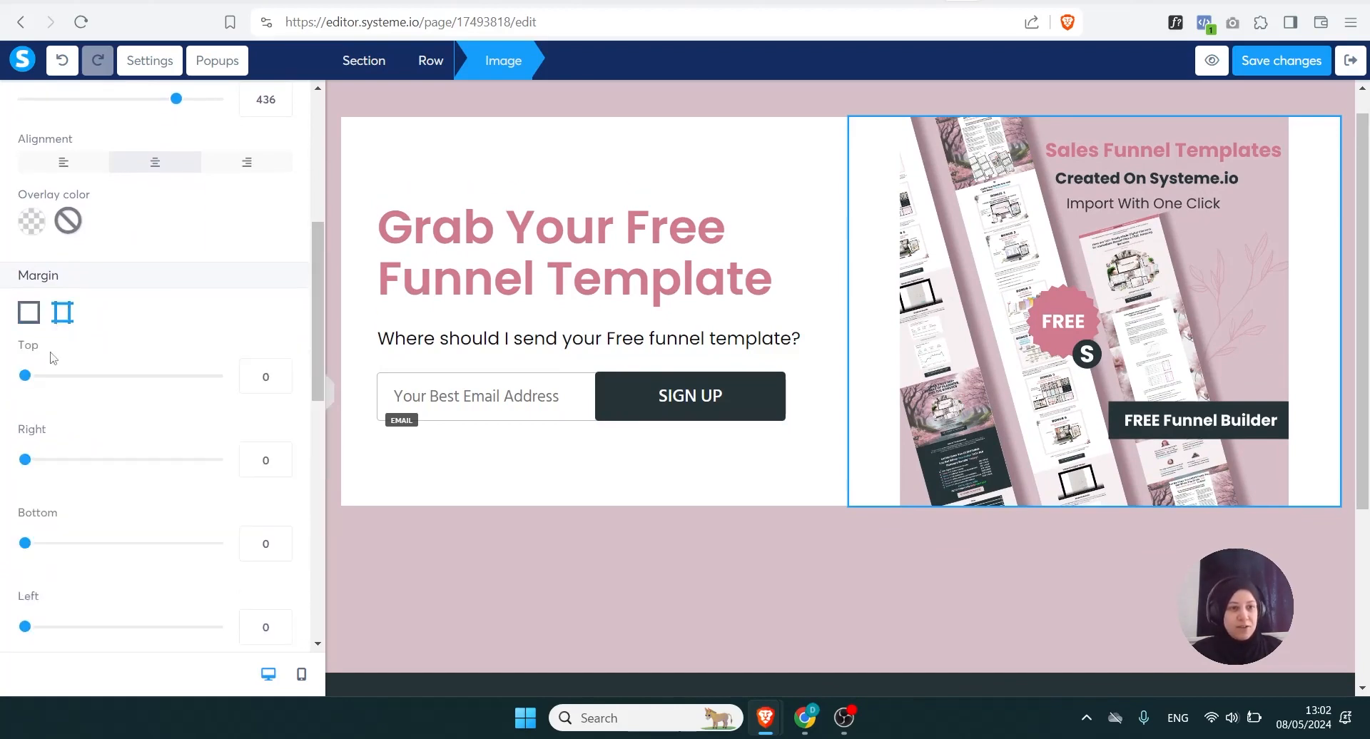
pyautogui.moveTo(27, 377); pyautogui.dragTo(56, 382)
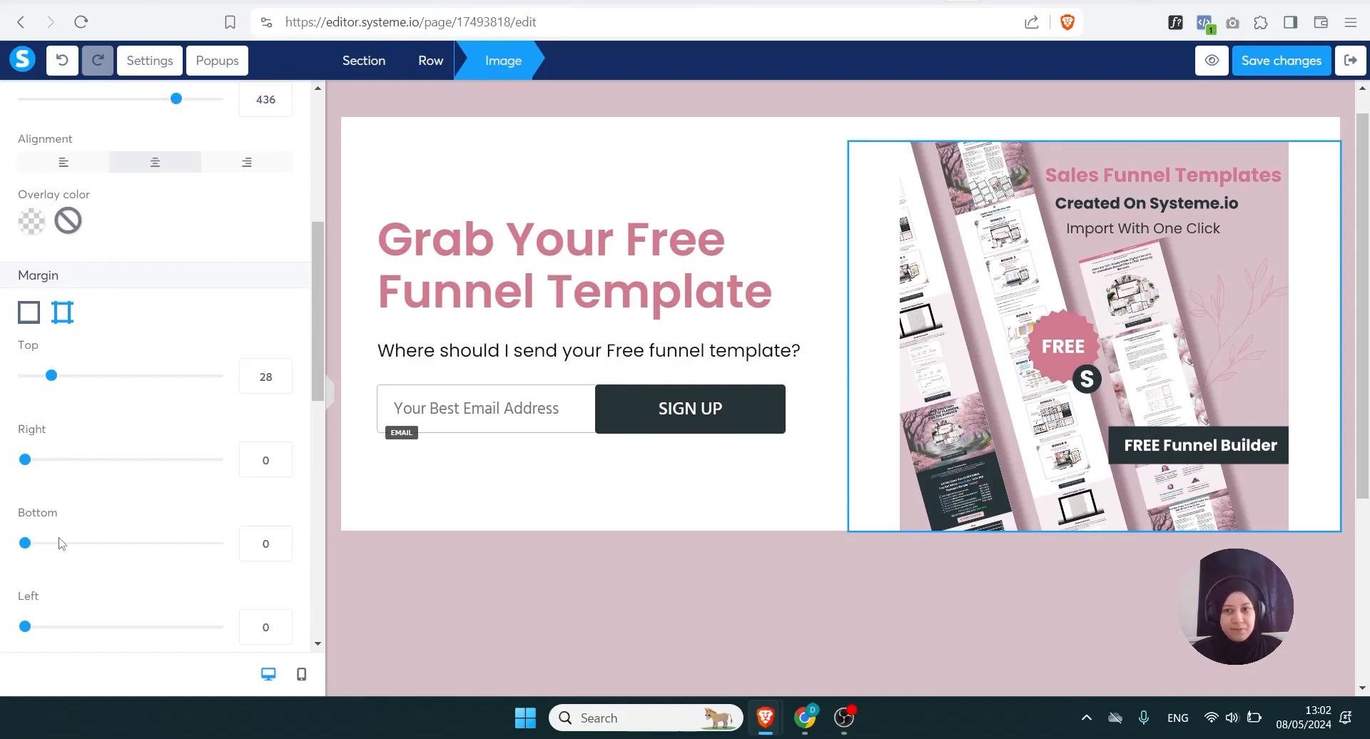
pyautogui.moveTo(25, 543); pyautogui.dragTo(55, 547)
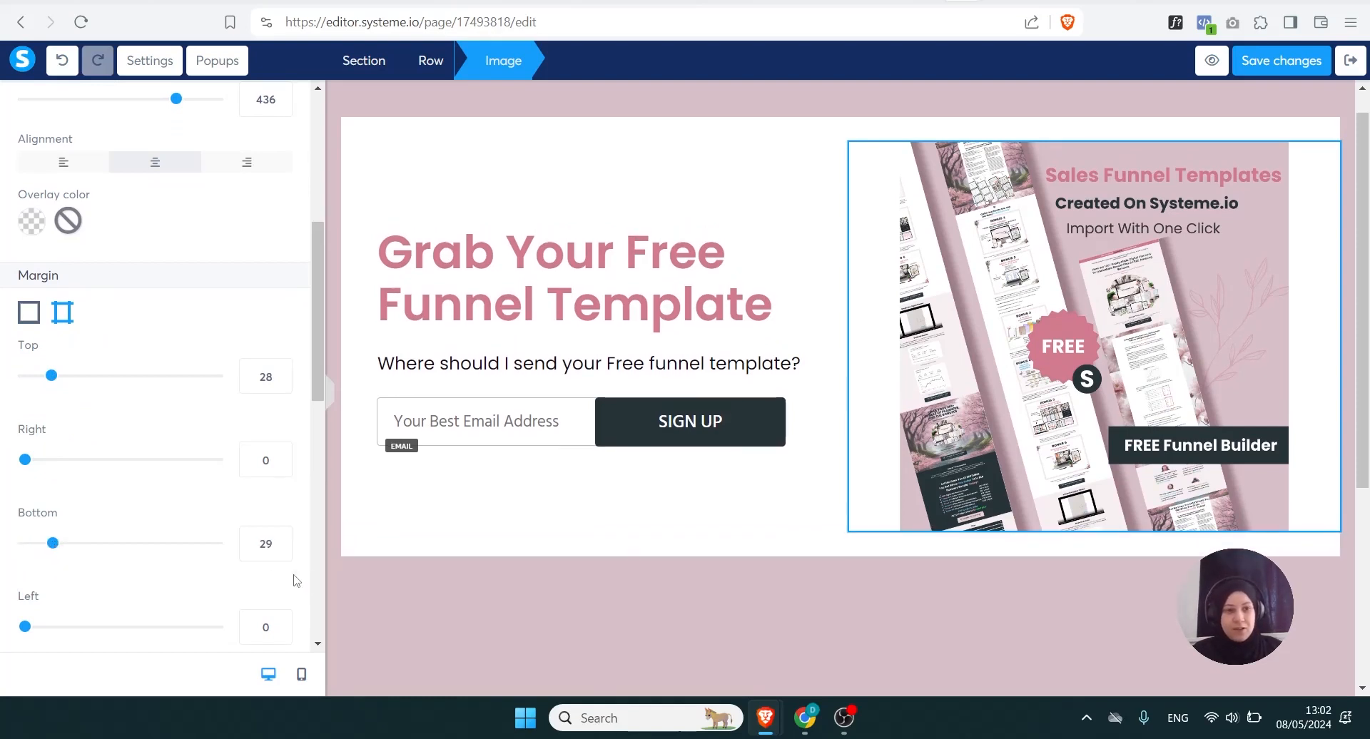
# Step: Set the funnel template image's bottom and top margins to 30
pyautogui.moveTo(269, 544); pyautogui.dragTo(261, 548)
pyautogui.write('30')
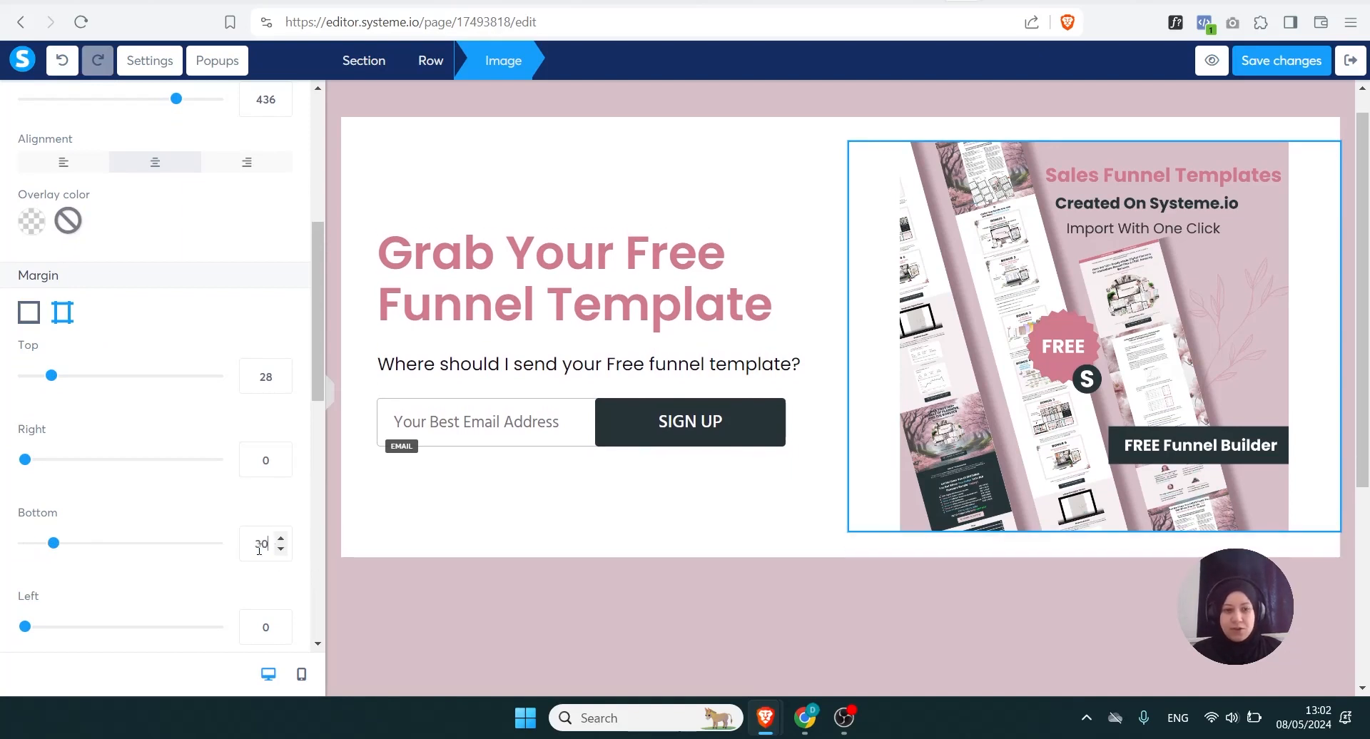
pyautogui.moveTo(270, 384); pyautogui.dragTo(256, 385)
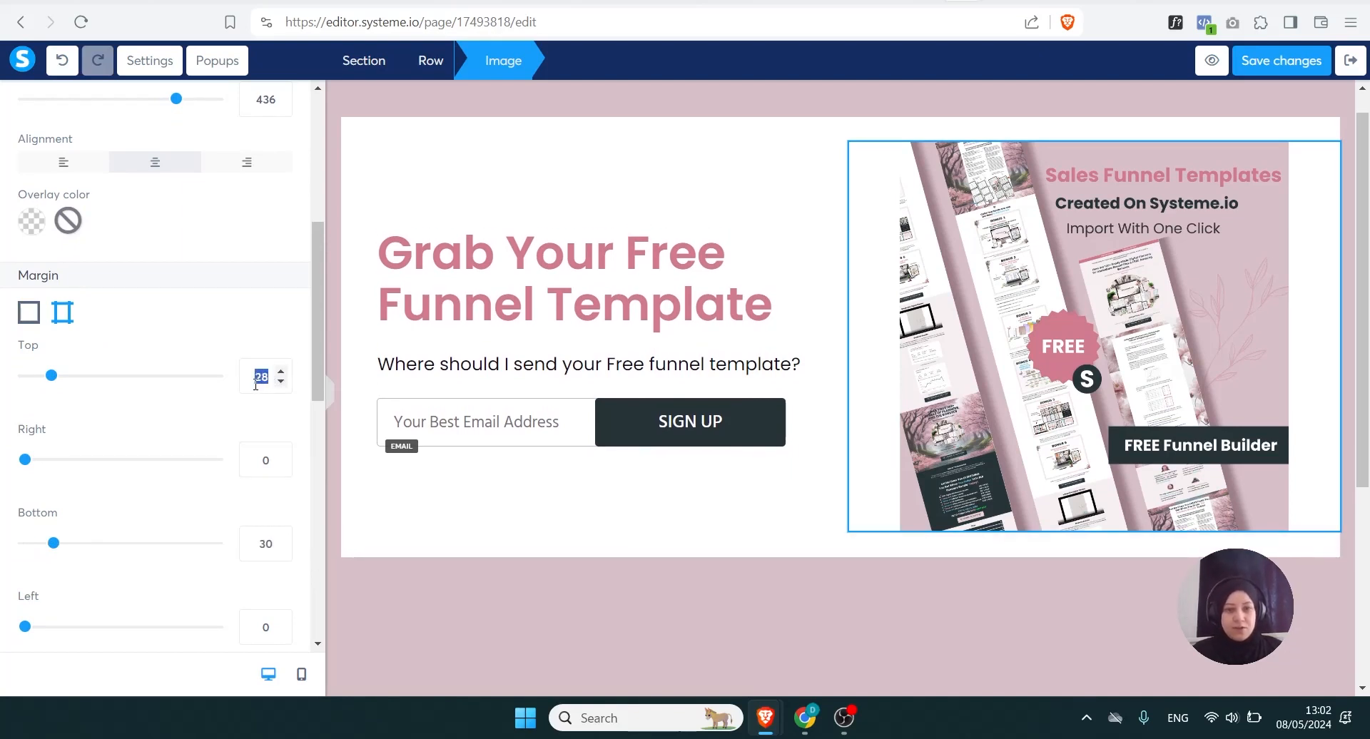
pyautogui.write('30')
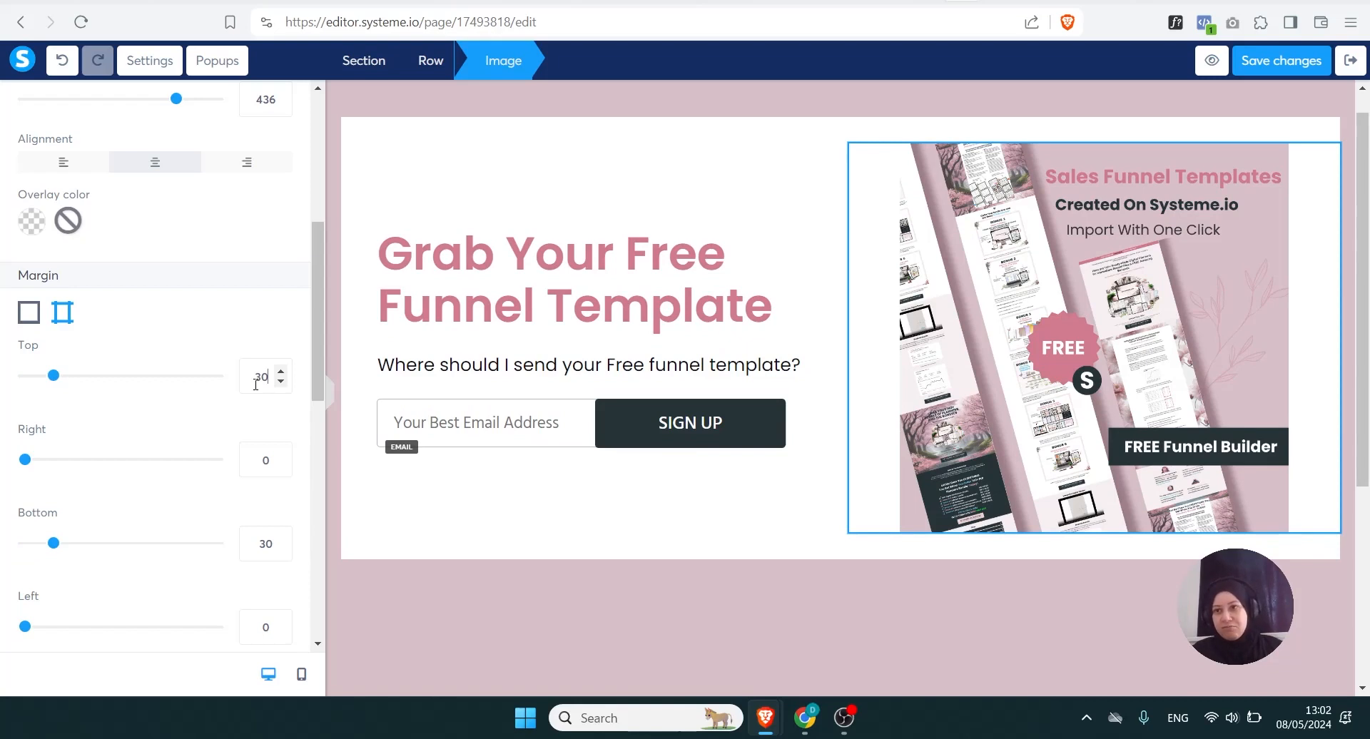
# Step: Increase the funnel template image's top and bottom margins to 40 each
pyautogui.moveTo(270, 382); pyautogui.dragTo(261, 379)
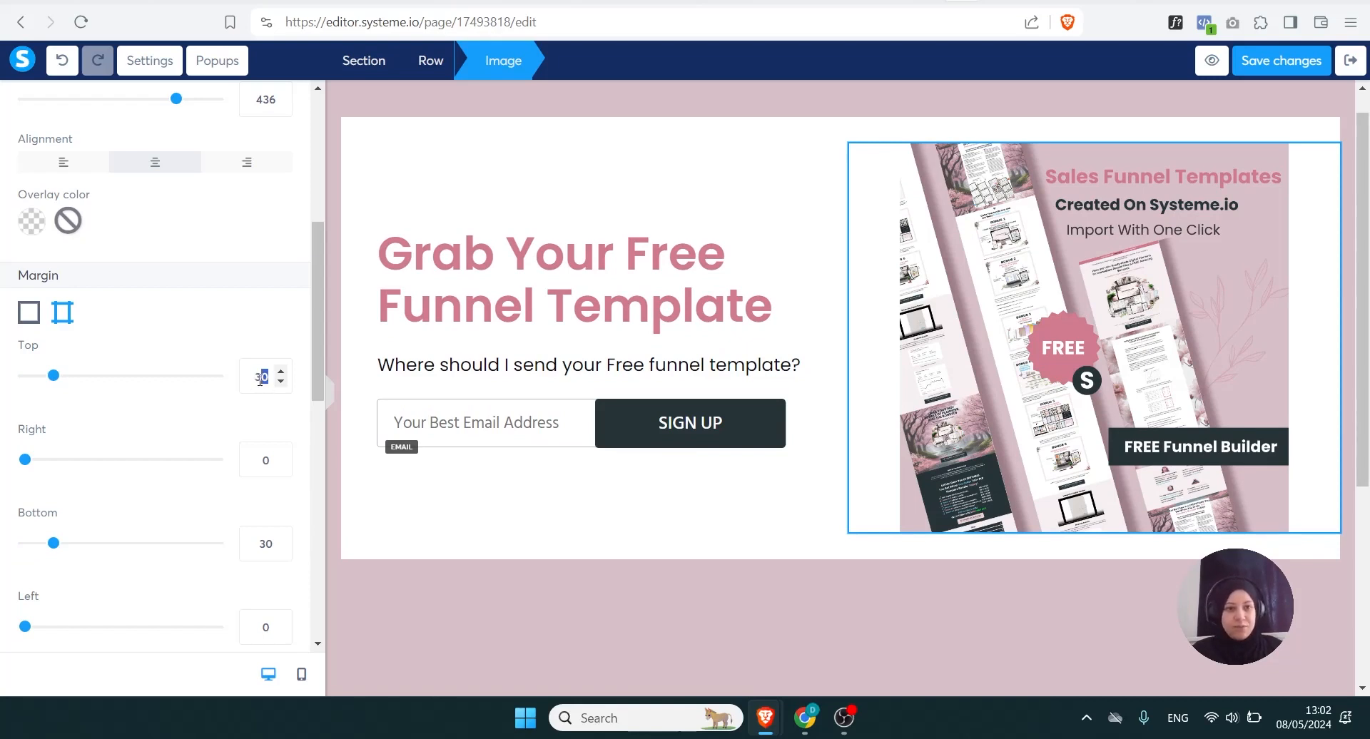
pyautogui.write('40')
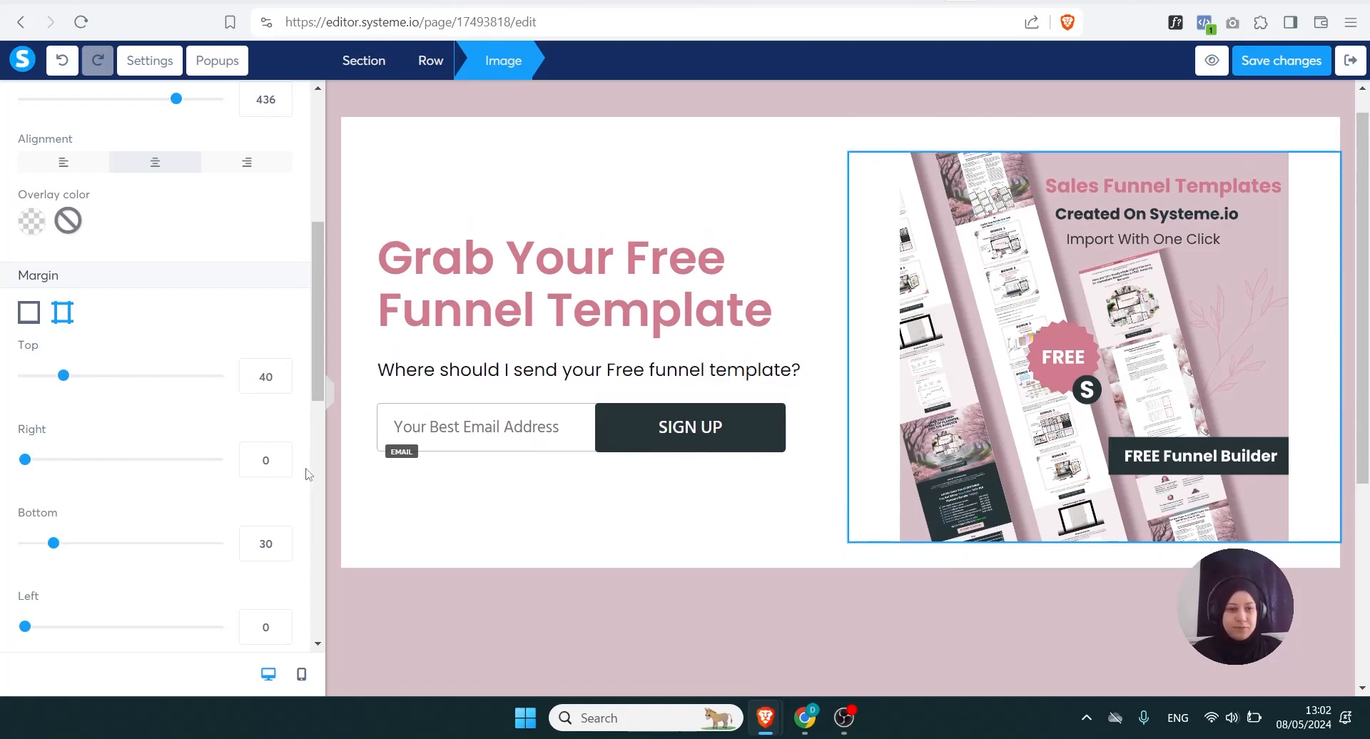
pyautogui.moveTo(271, 544); pyautogui.dragTo(252, 543)
pyautogui.write('40')
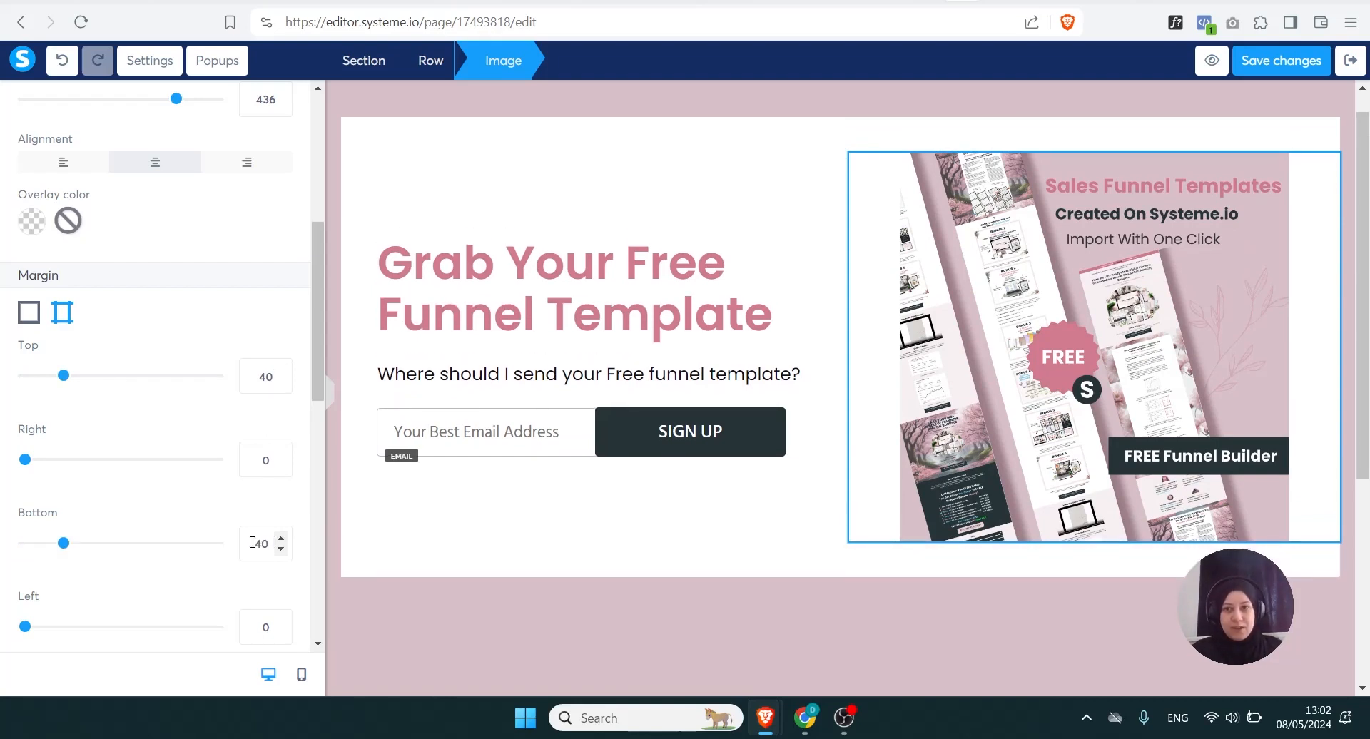
# Step: Save the page changes and preview the opt-in page without the preview mode banner
pyautogui.click(1280, 63)
pyautogui.click(1211, 62)
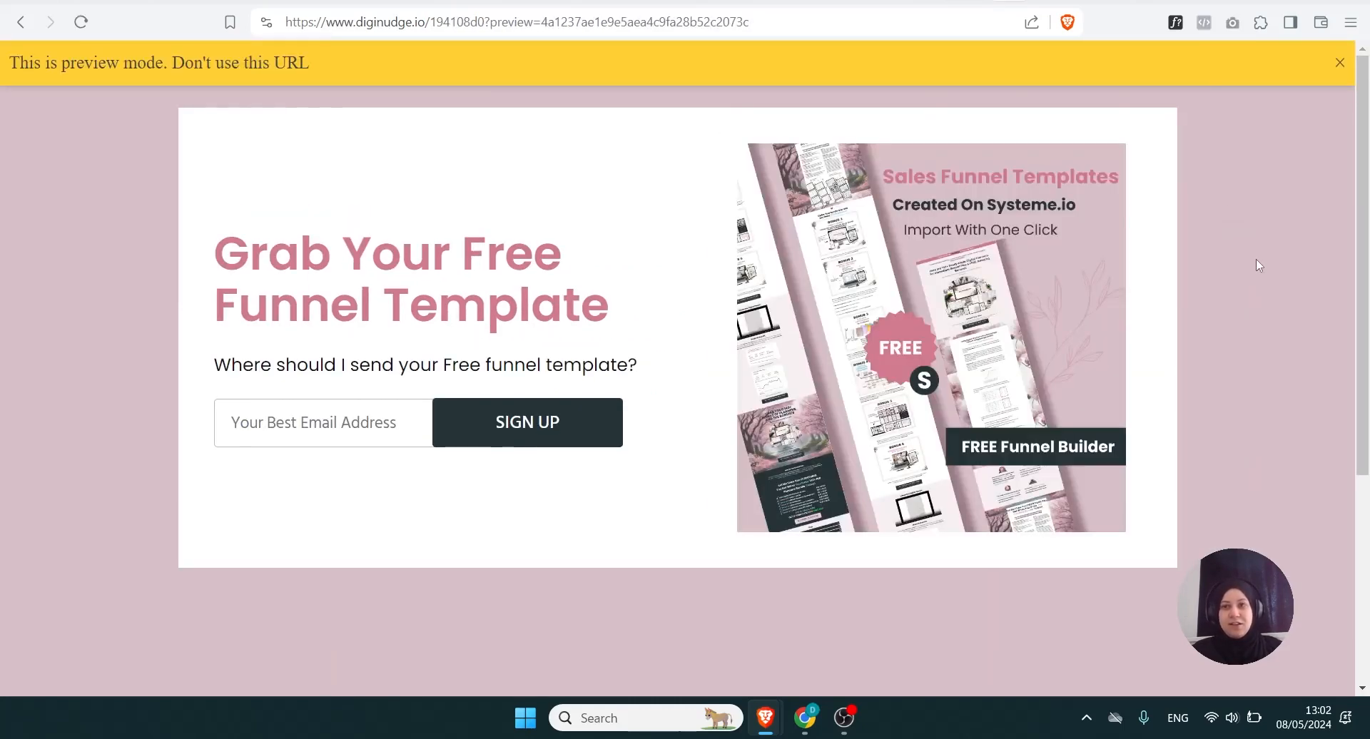
pyautogui.click(1340, 62)
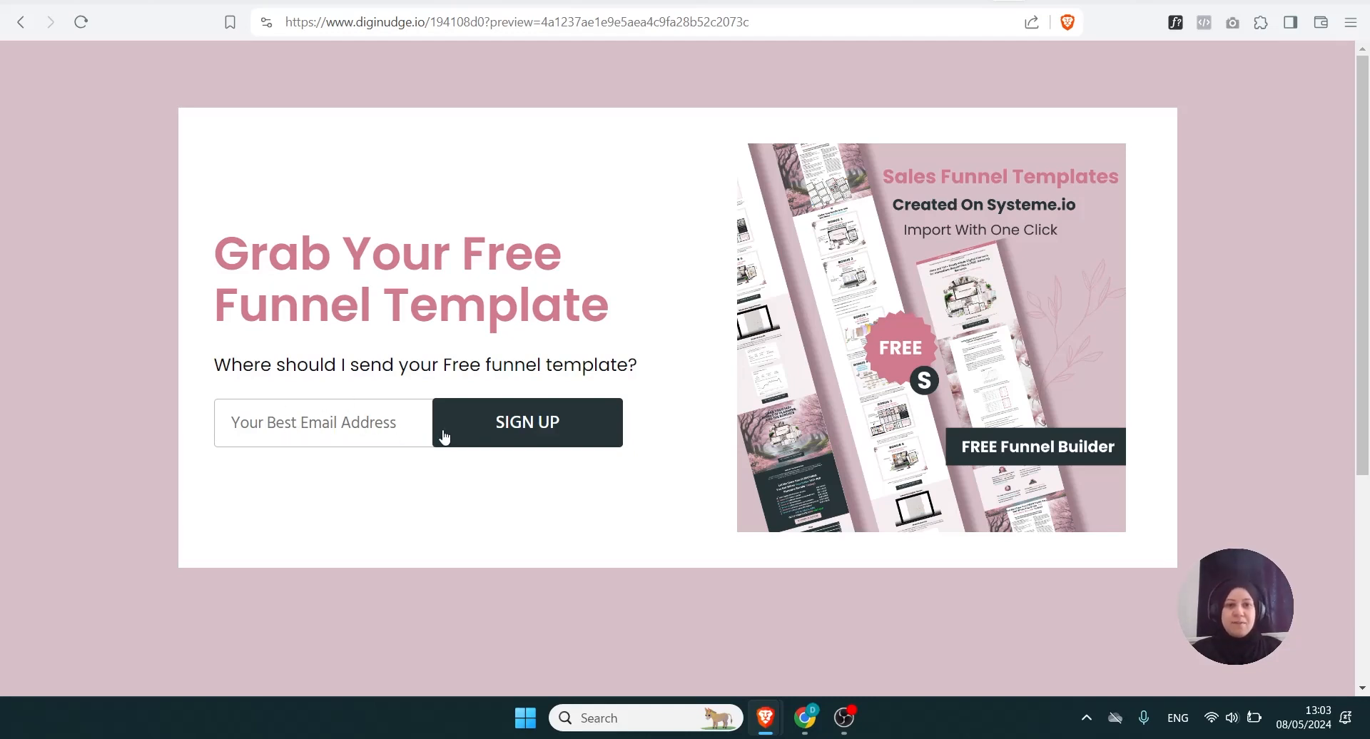
pyautogui.click(968, 1)
# Step: Set the left margin of the Your Best Email Address form input to 37
pyautogui.click(568, 445)
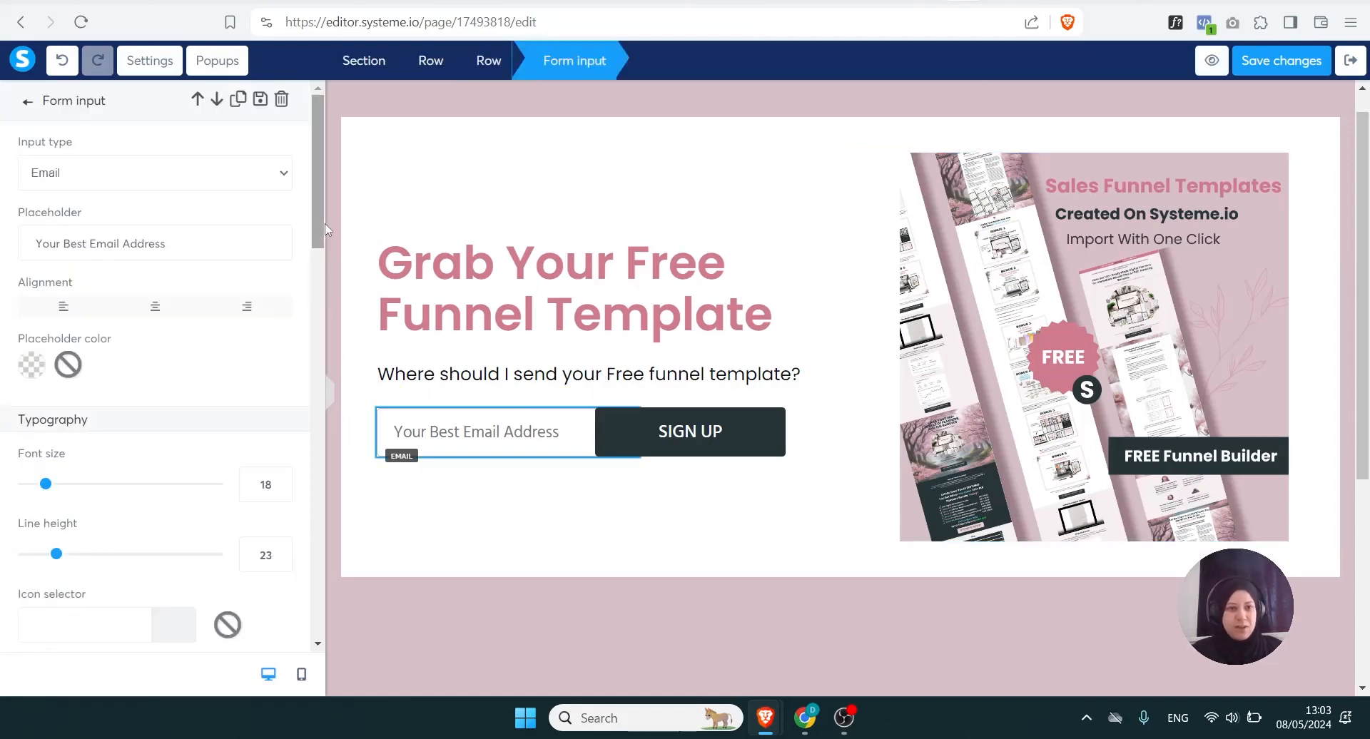
pyautogui.scroll(-2, 322, 260)
pyautogui.scroll(-8, 321, 260)
pyautogui.moveTo(36, 329); pyautogui.dragTo(63, 340)
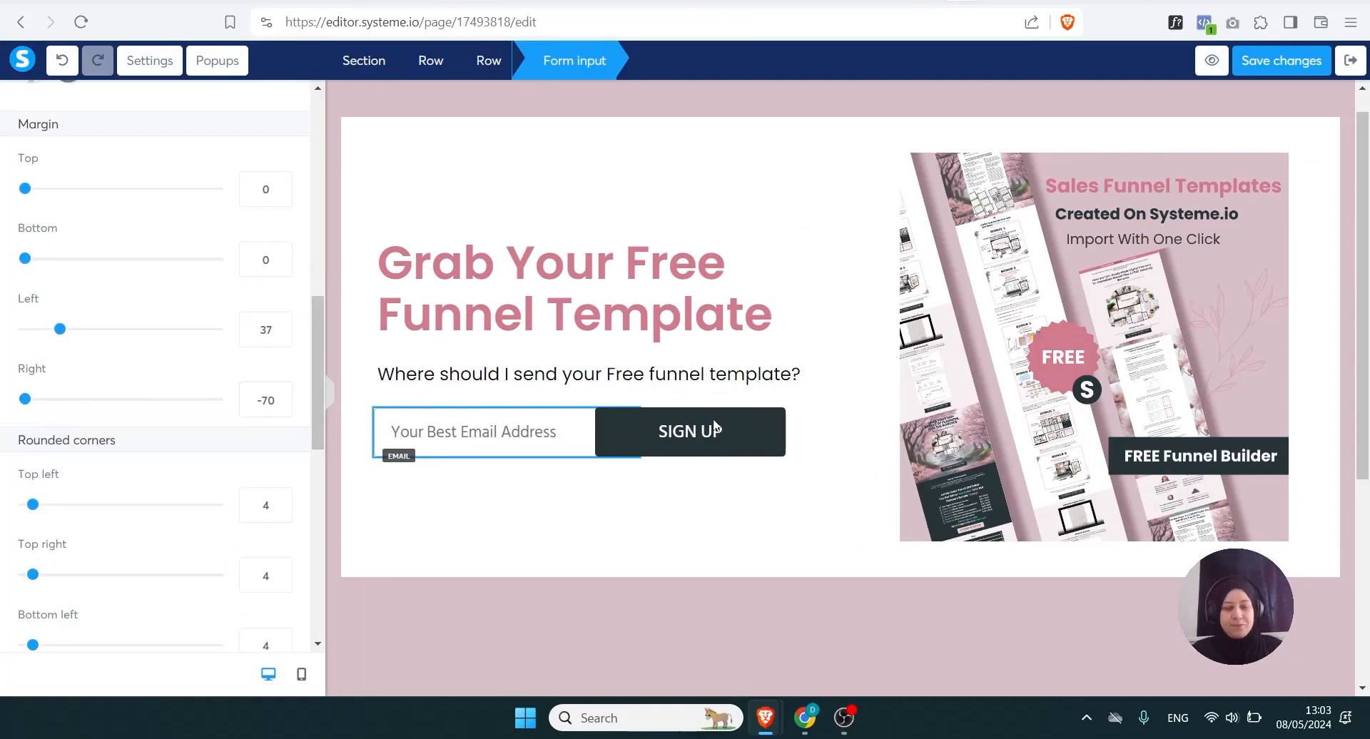
# Step: Set the SIGN UP button's left margin to 48
pyautogui.click(734, 431)
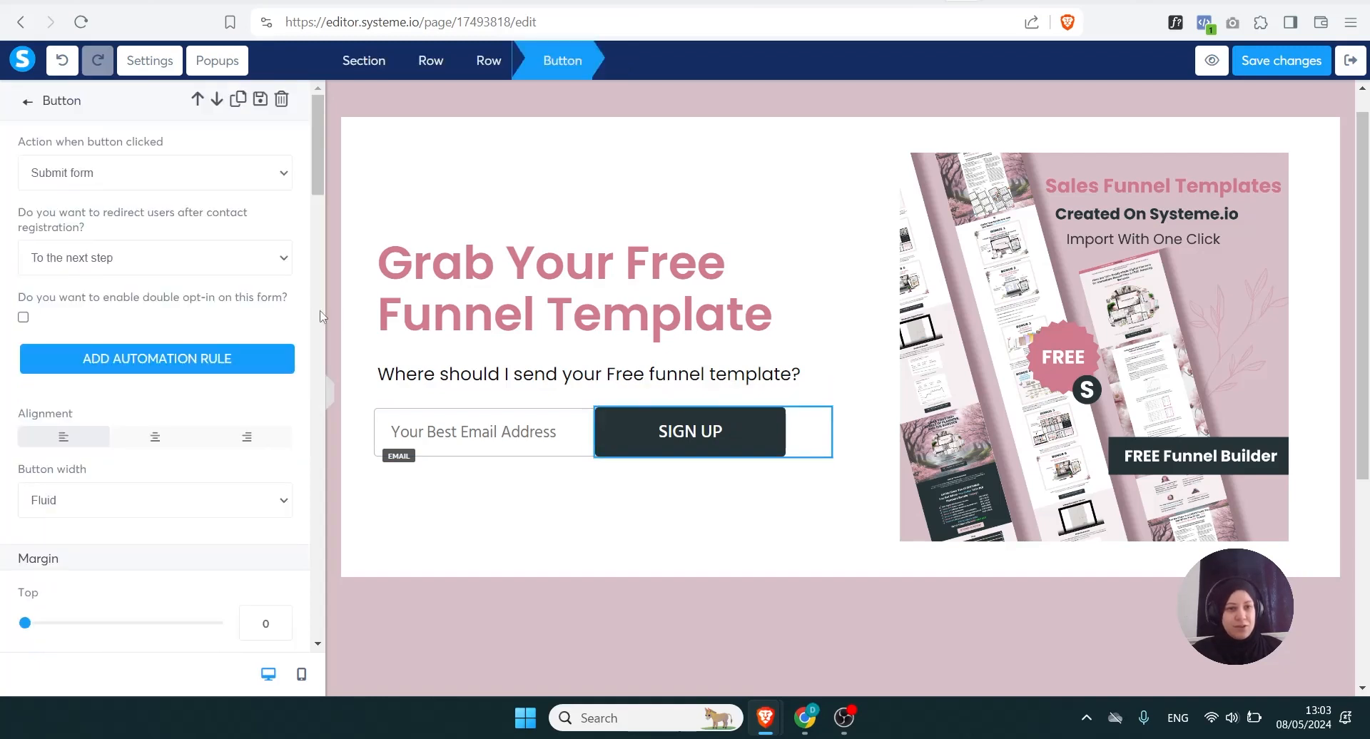
pyautogui.moveTo(315, 170); pyautogui.dragTo(319, 237)
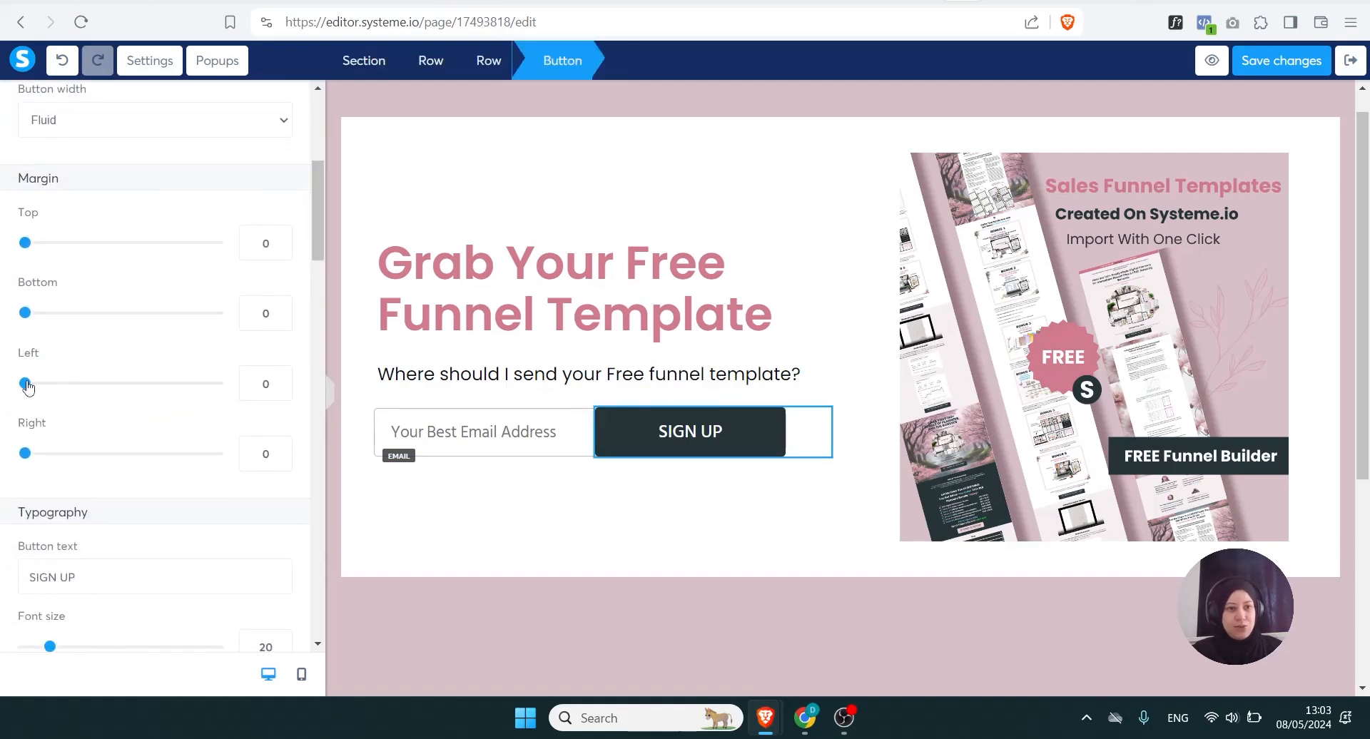
pyautogui.moveTo(26, 386); pyautogui.dragTo(70, 389)
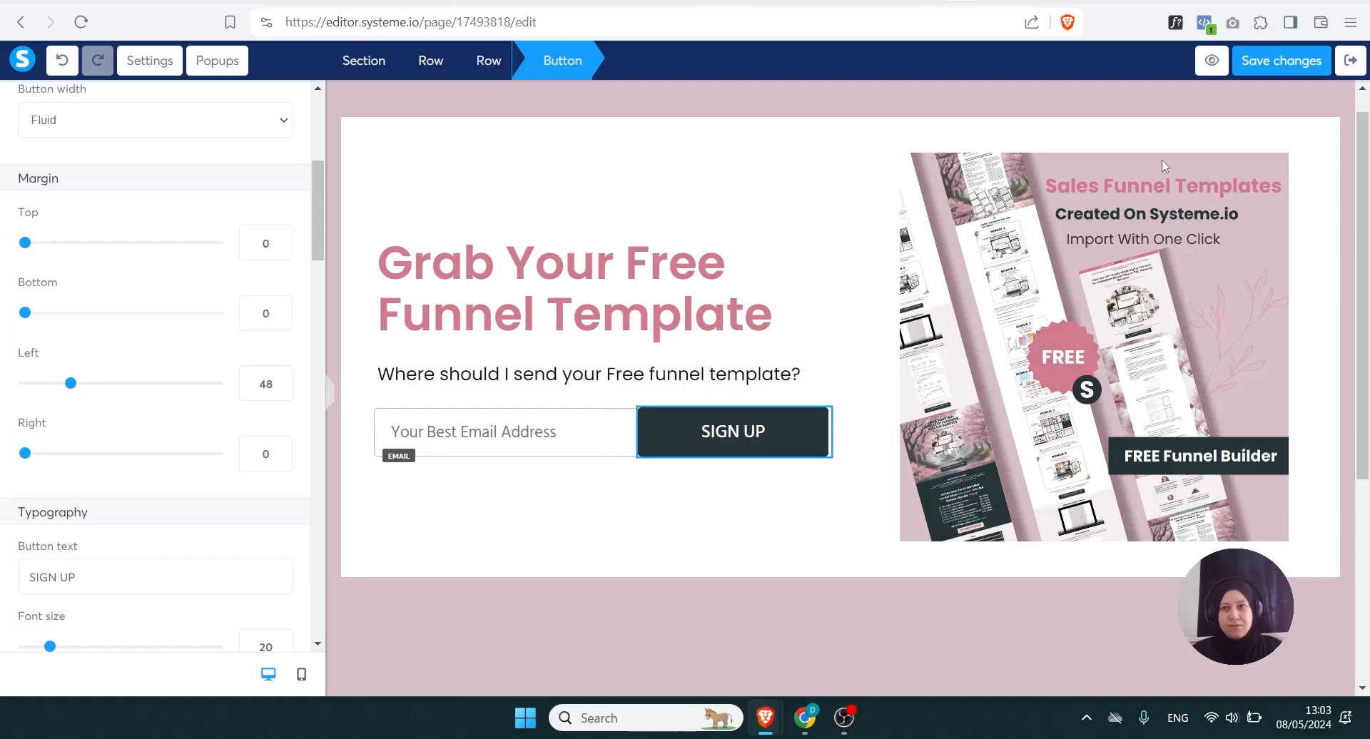
# Step: Preview the opt-in page with the preview mode banner dismissed, and return to the page editor
pyautogui.click(1217, 70)
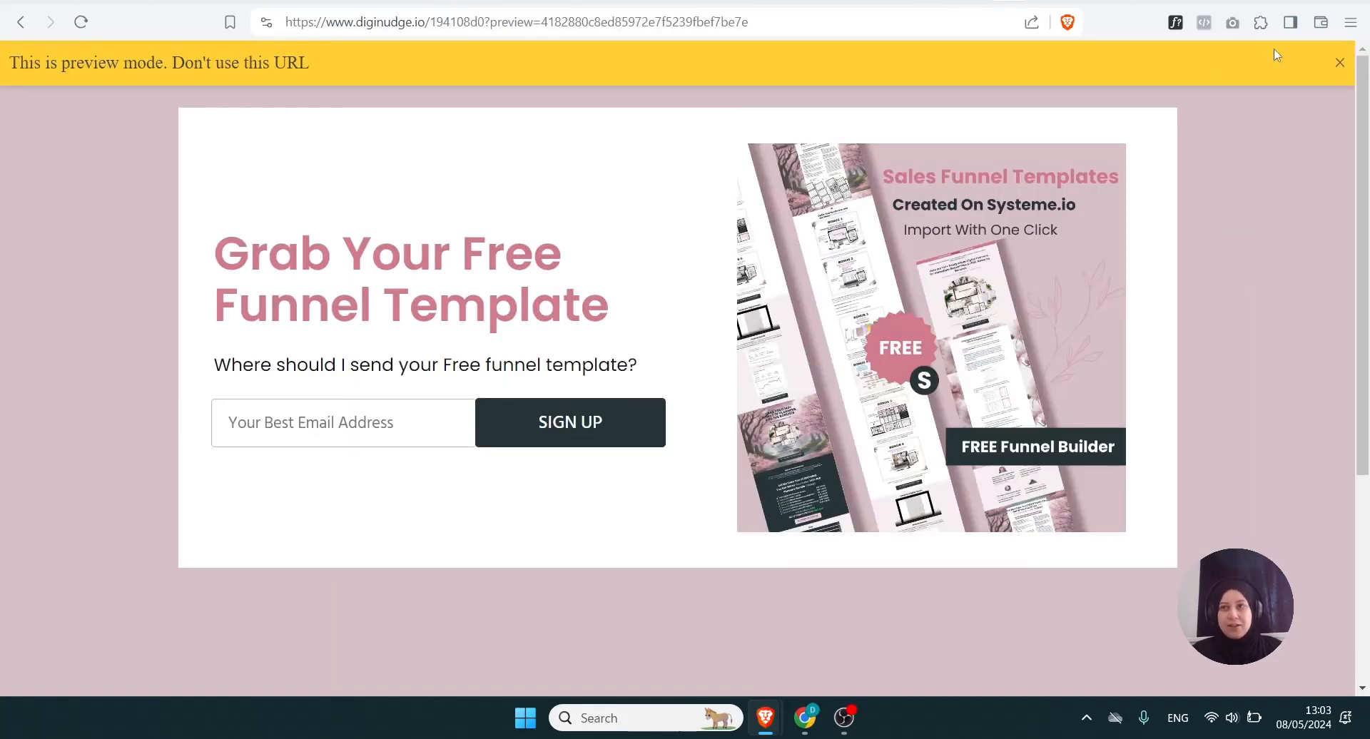
pyautogui.click(1339, 63)
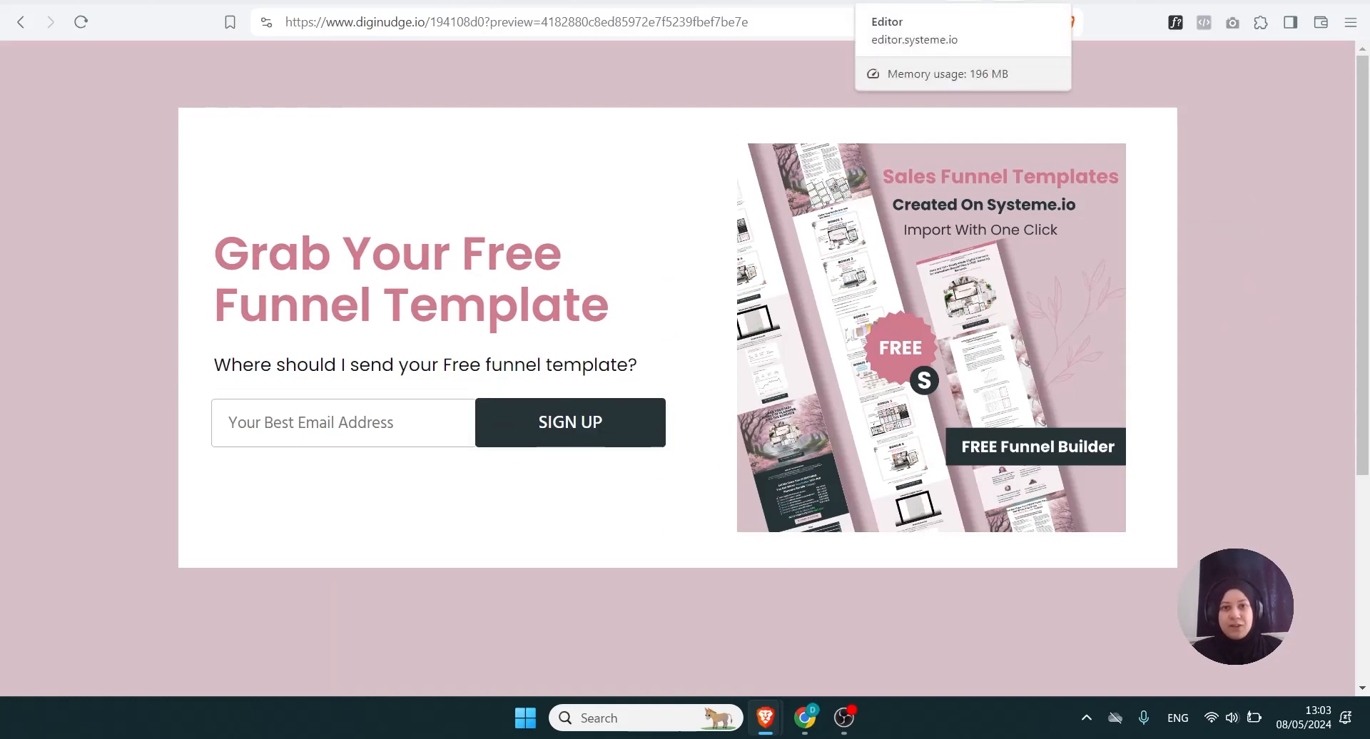
pyautogui.click(928, 2)
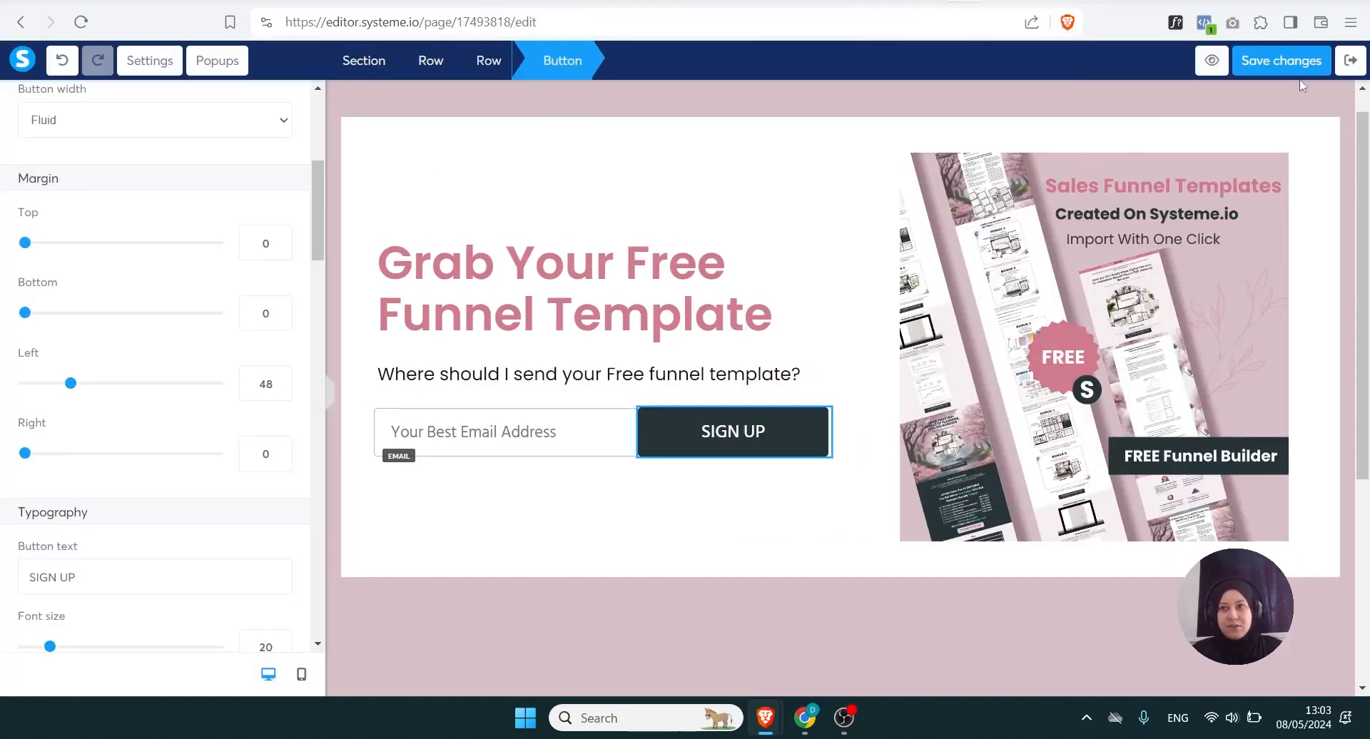
# Step: Exit the page editor and rename the Squeeze page funnel step as Lead Magnet
pyautogui.click(1351, 63)
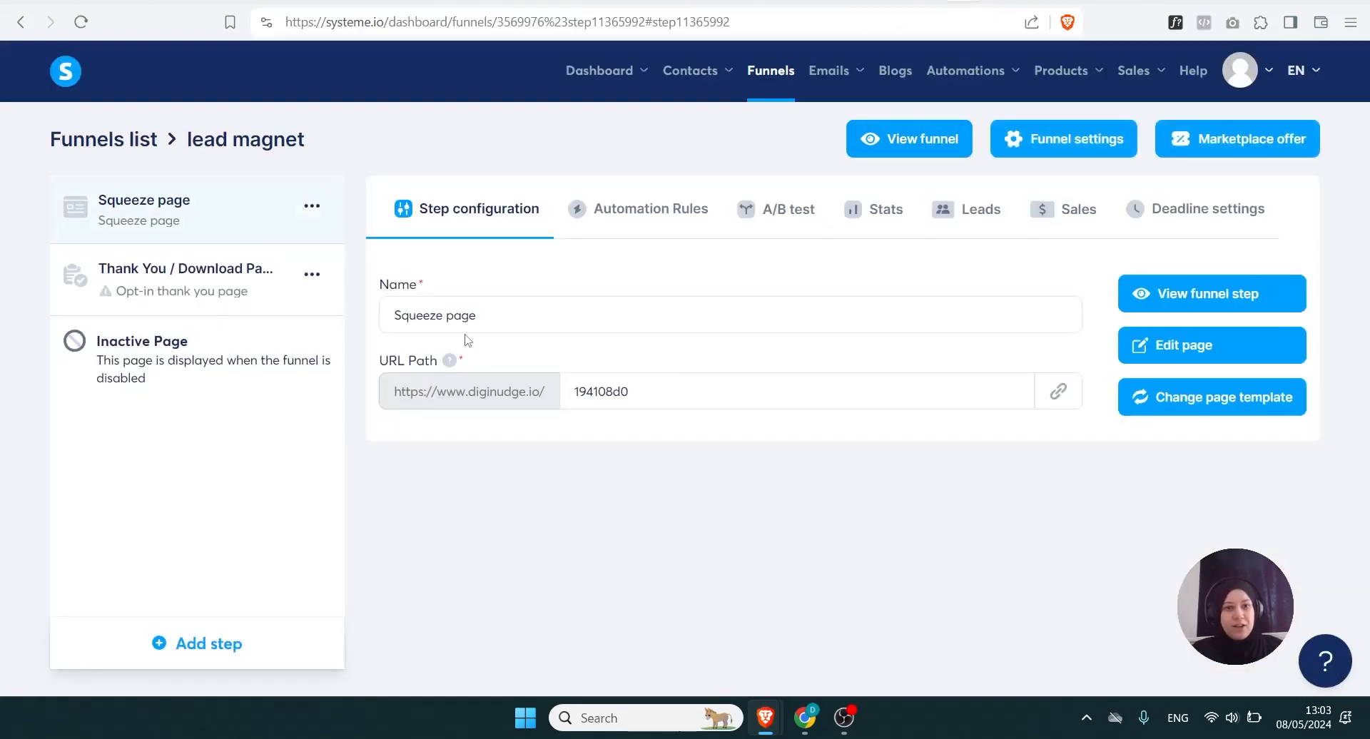
pyautogui.moveTo(492, 320); pyautogui.dragTo(389, 310)
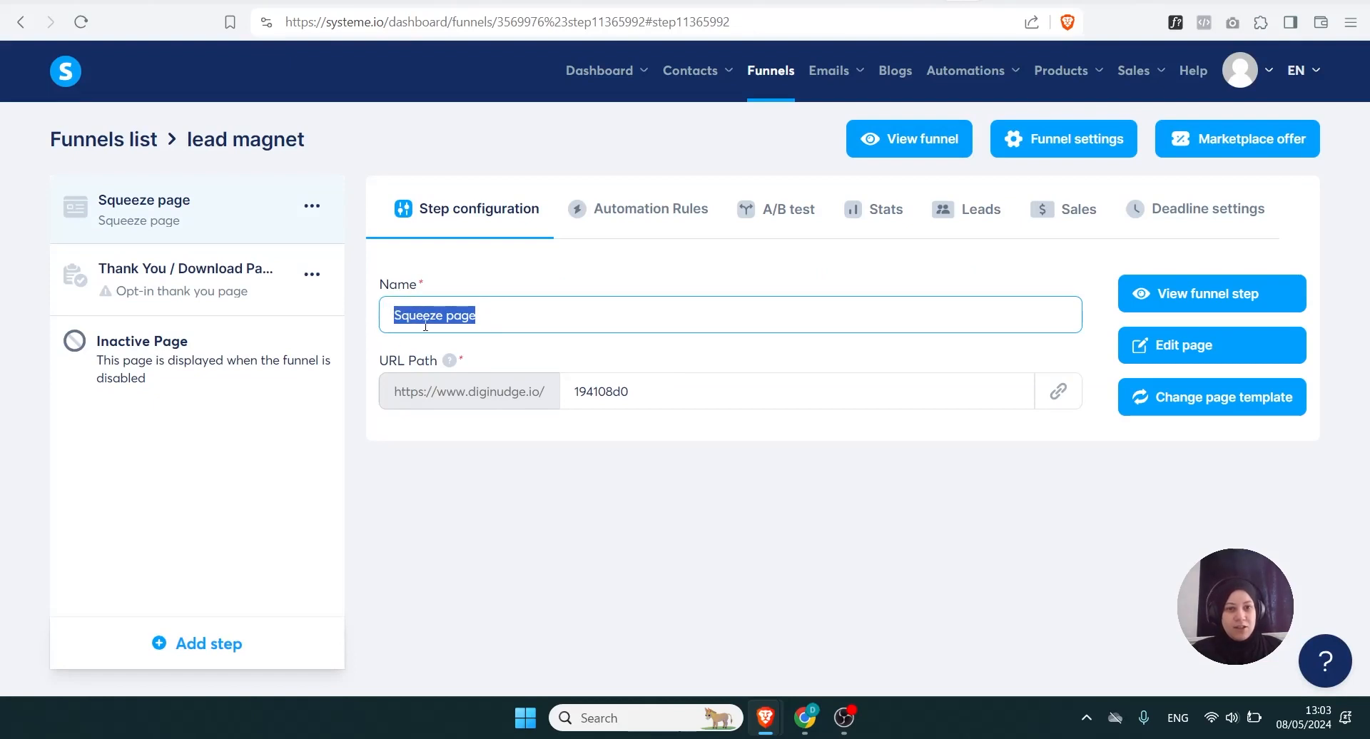
pyautogui.write('Lea')
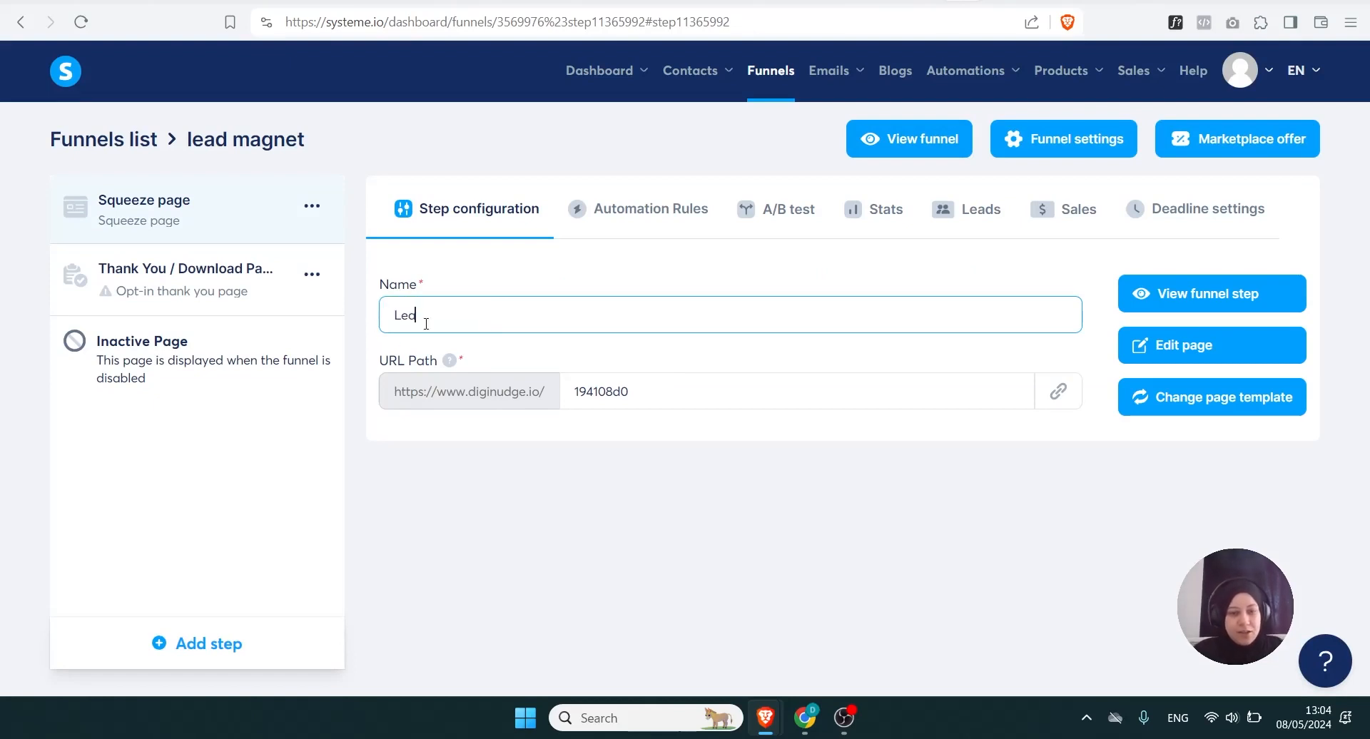
pyautogui.write('d man')
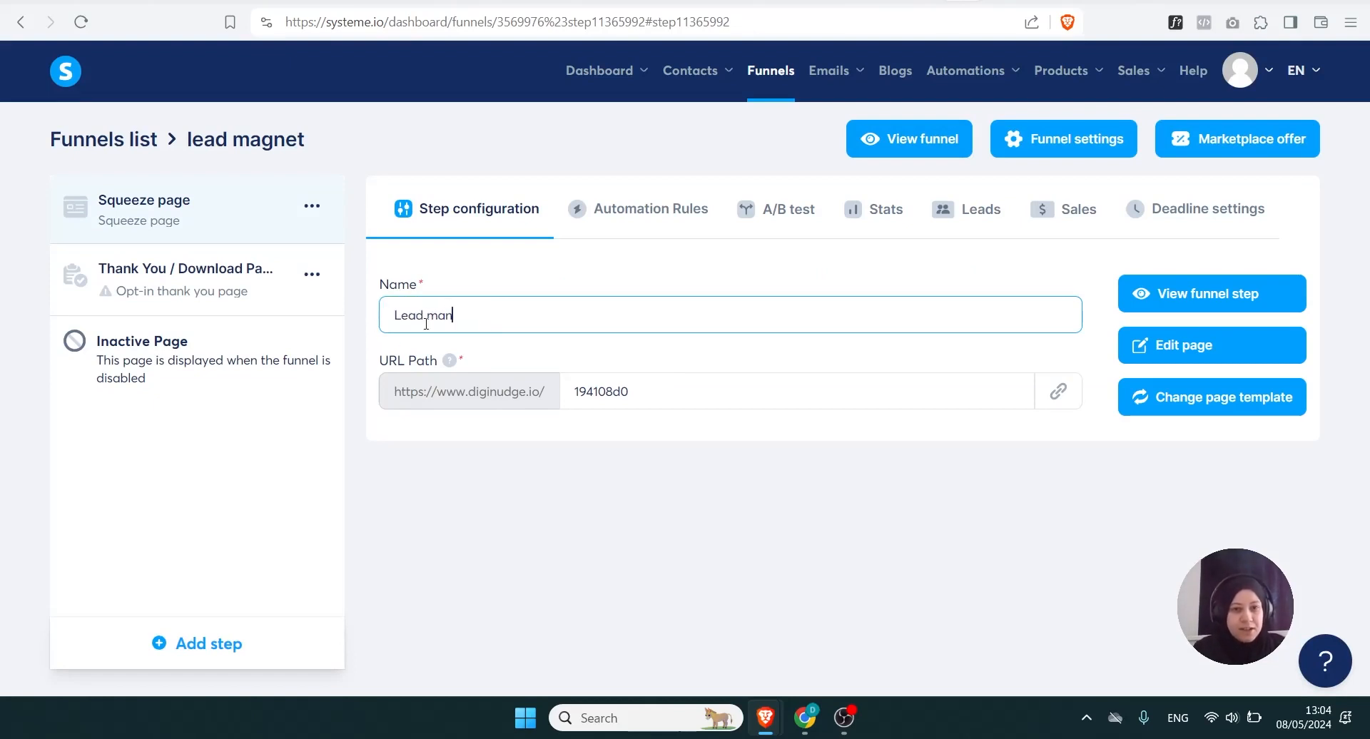
pyautogui.press('BackSpace')
pyautogui.write('agnet')
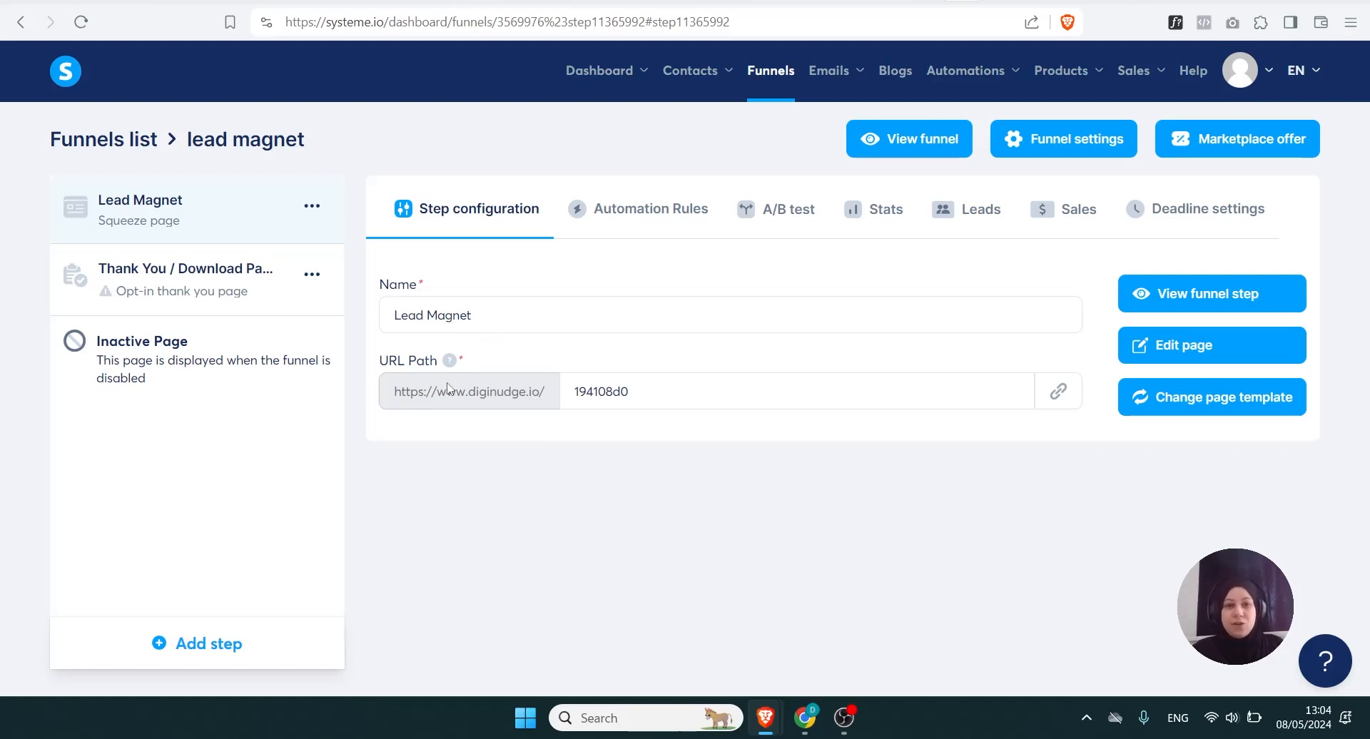
# Step: Try to set the Lead Magnet step's URL path to FunnelTemplate
pyautogui.moveTo(645, 393); pyautogui.dragTo(570, 389)
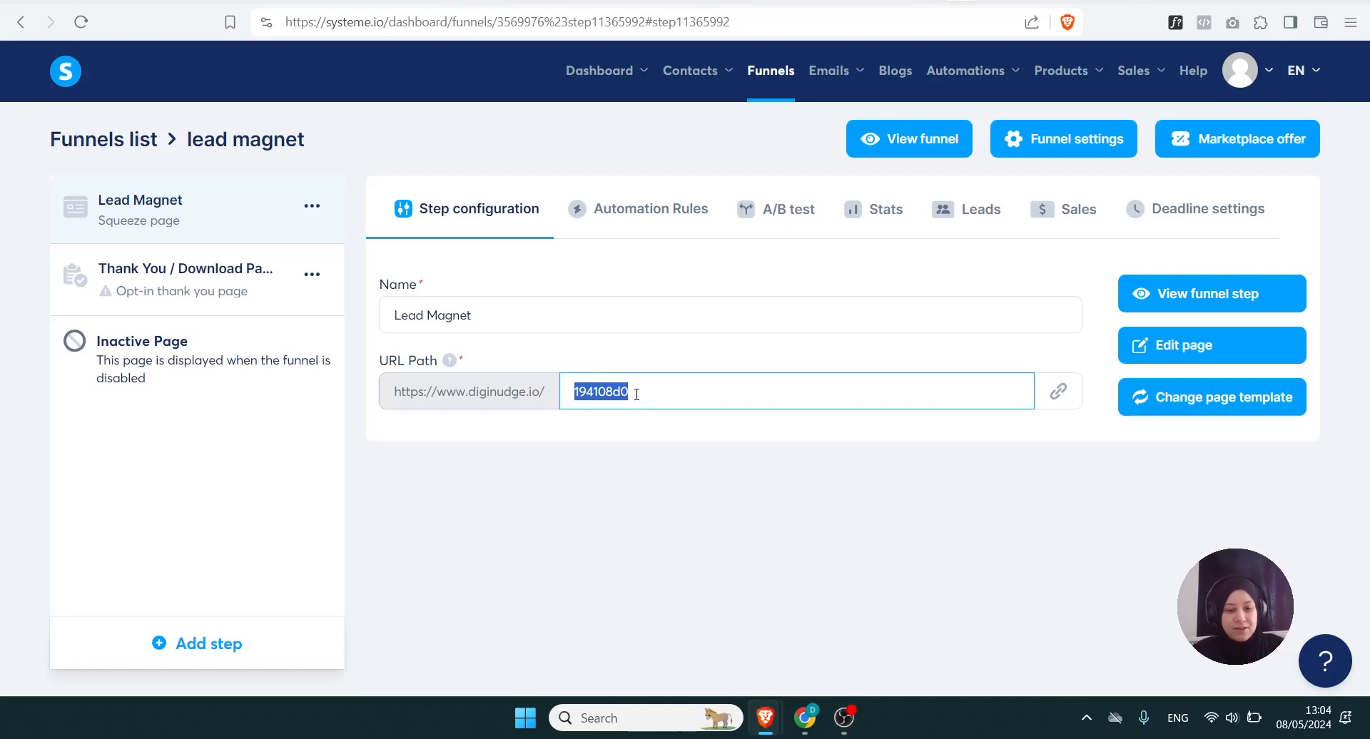
pyautogui.write('Fun')
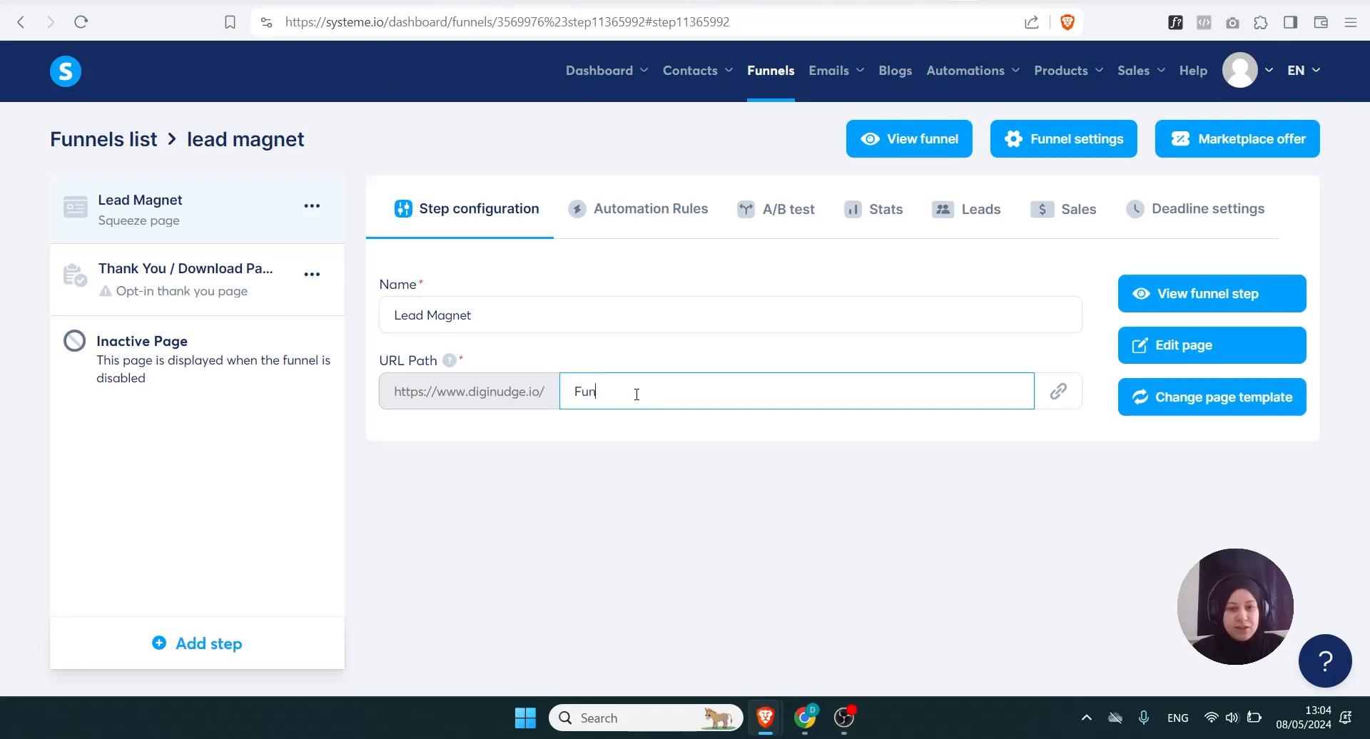
pyautogui.write('ne')
pyautogui.press('BackSpace')
pyautogui.write('nel Template')
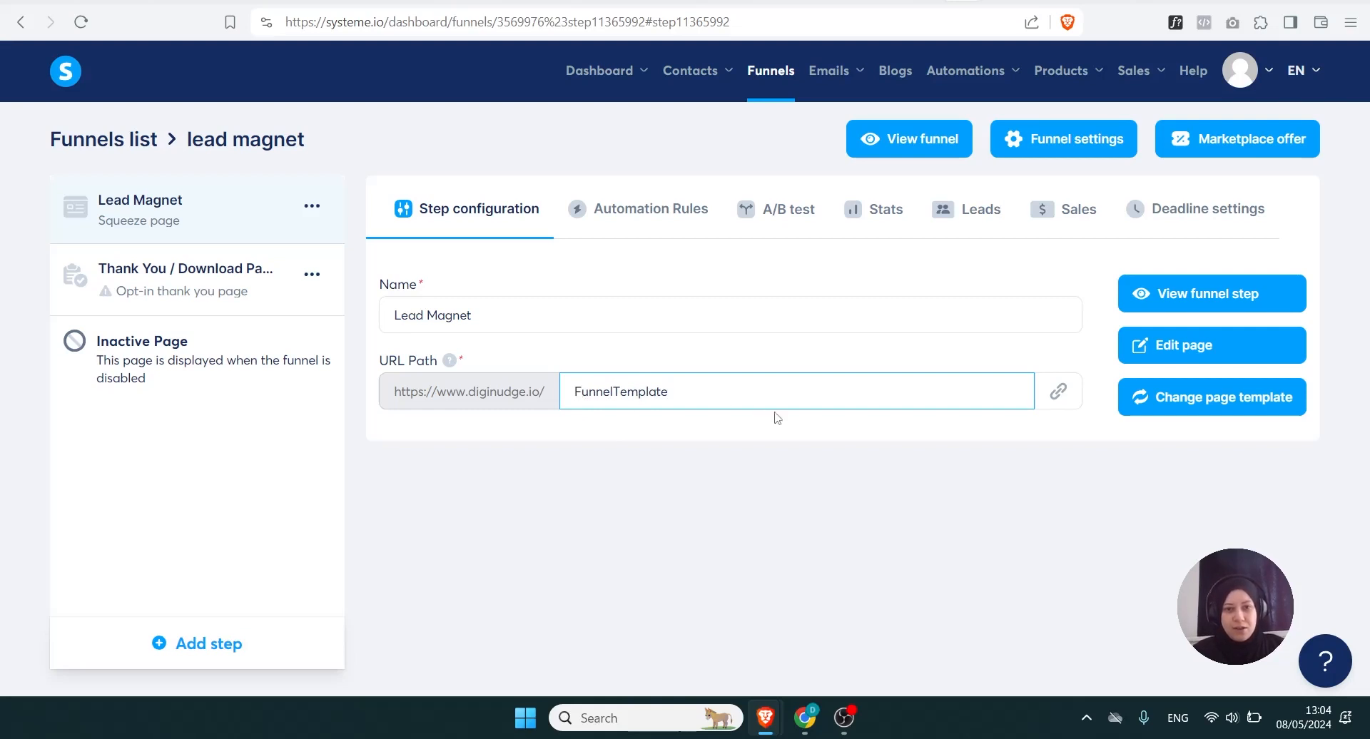
pyautogui.click(1059, 393)
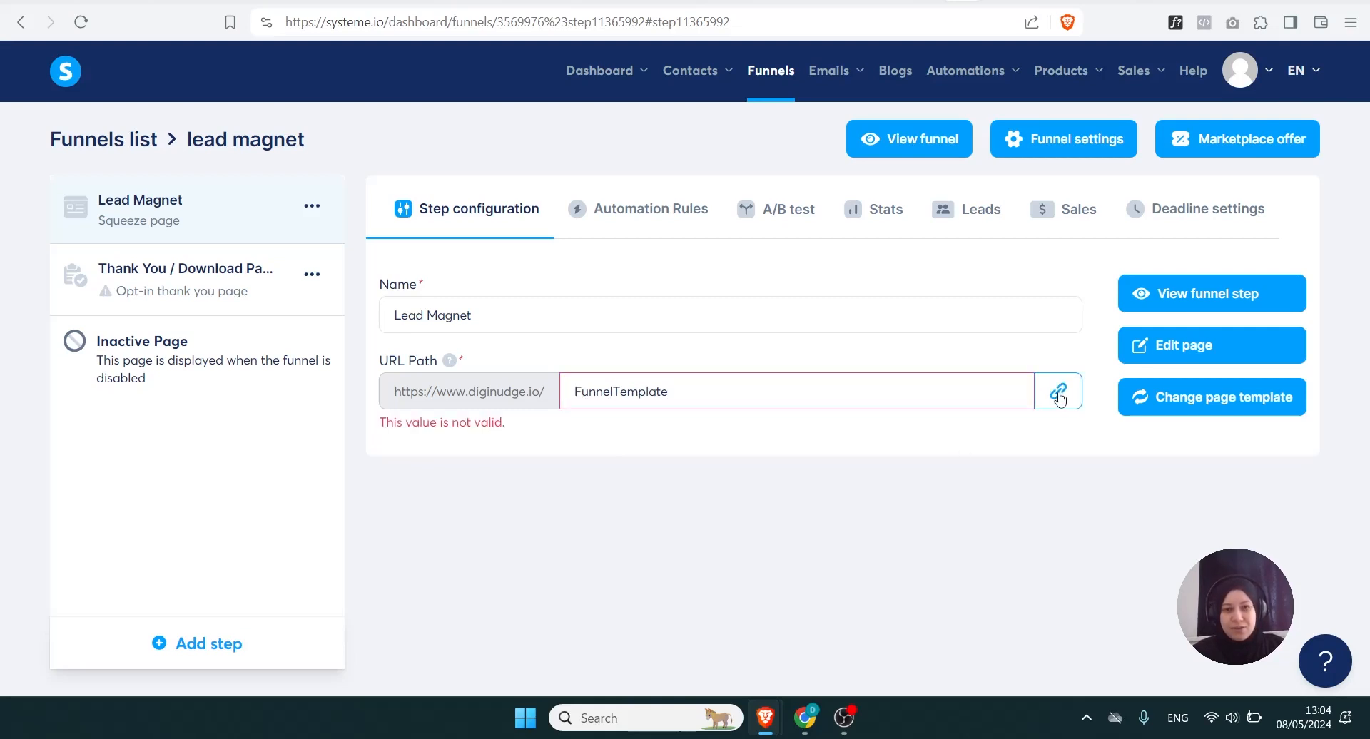
# Step: Change the Lead Magnet step's URL path to lowercase funneltemplate and save it
pyautogui.click(626, 391)
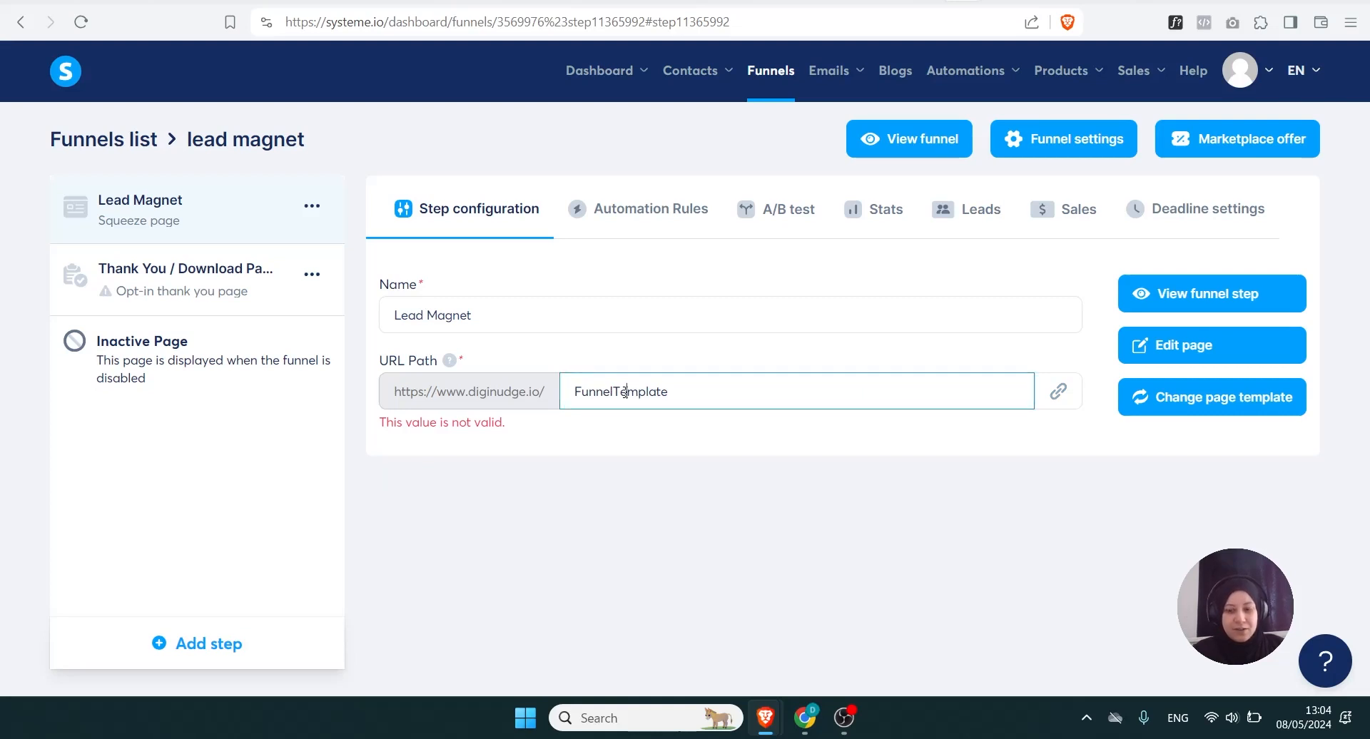
pyautogui.press('BackSpace')
pyautogui.write('t')
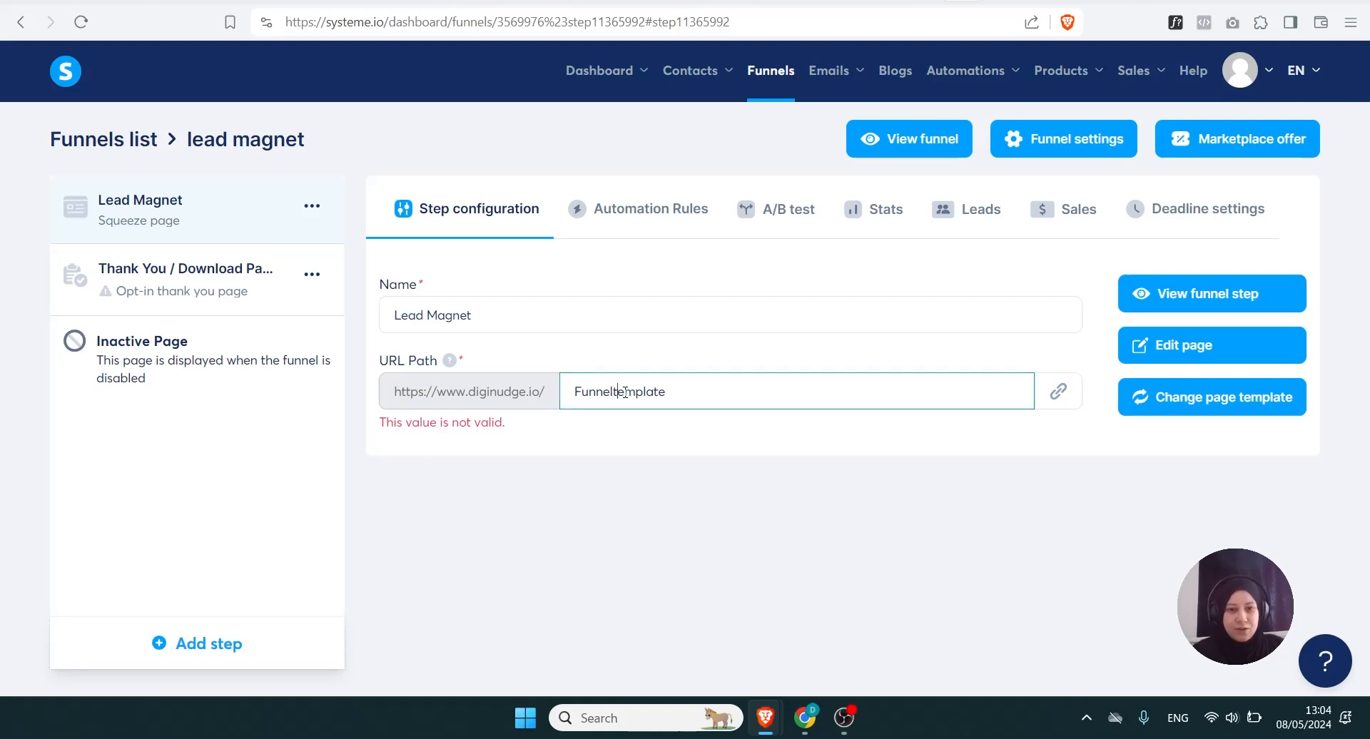
pyautogui.click(583, 393)
pyautogui.press('BackSpace')
pyautogui.write('f')
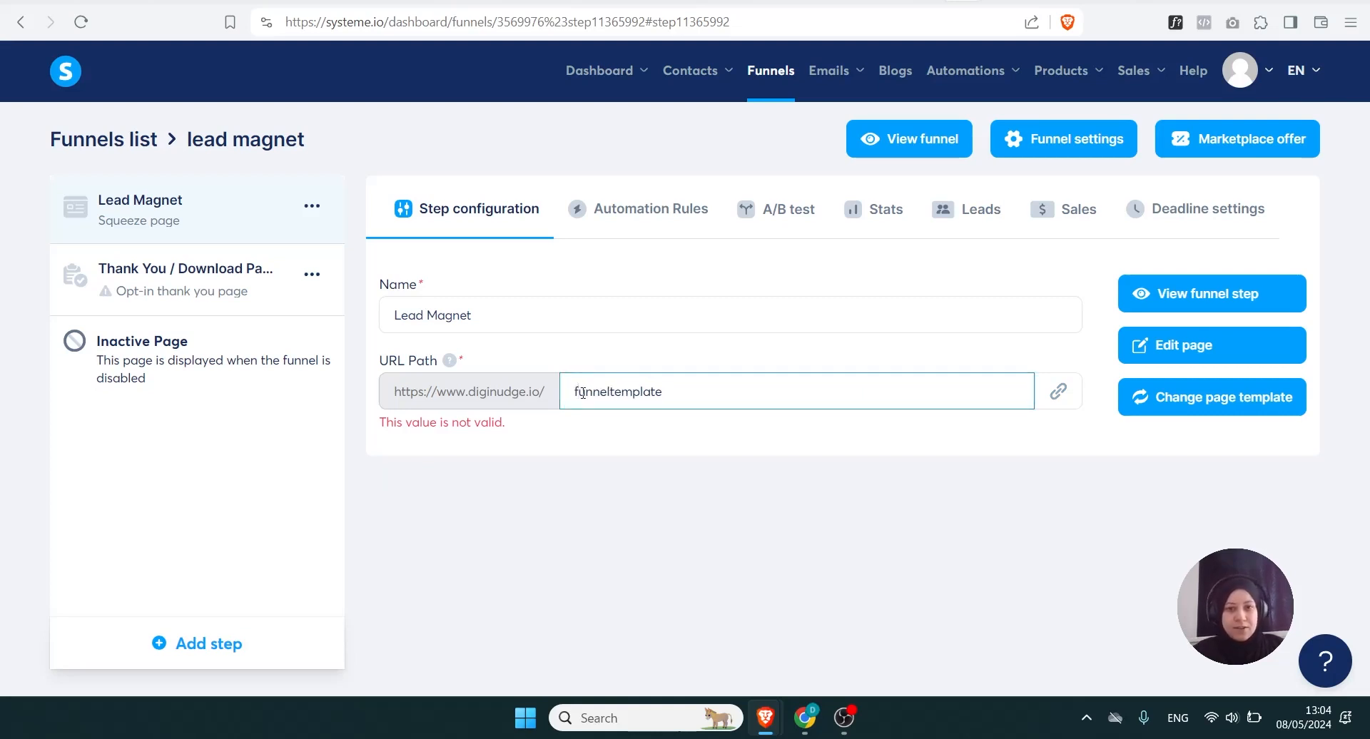
pyautogui.click(1059, 393)
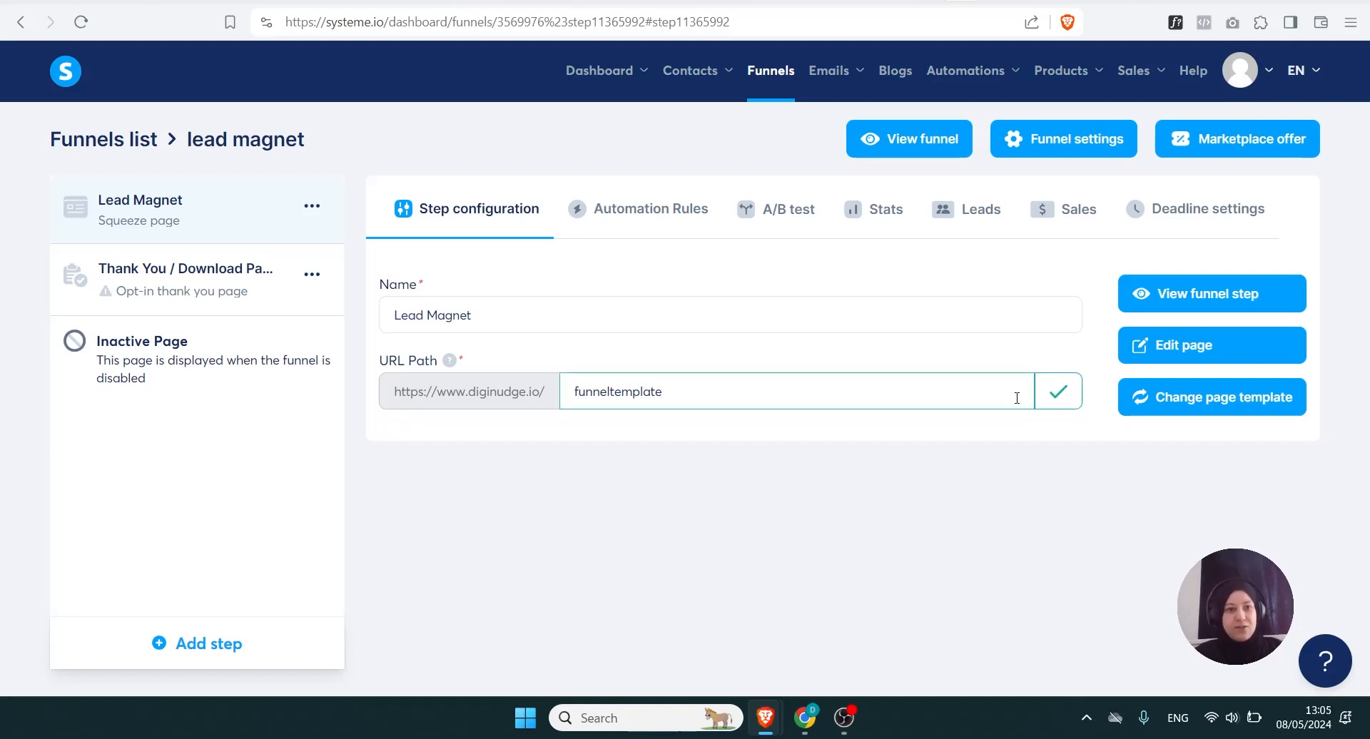
# Step: Choose the "Thank you for registering!" template for the Thank You / Download Page step
pyautogui.click(227, 284)
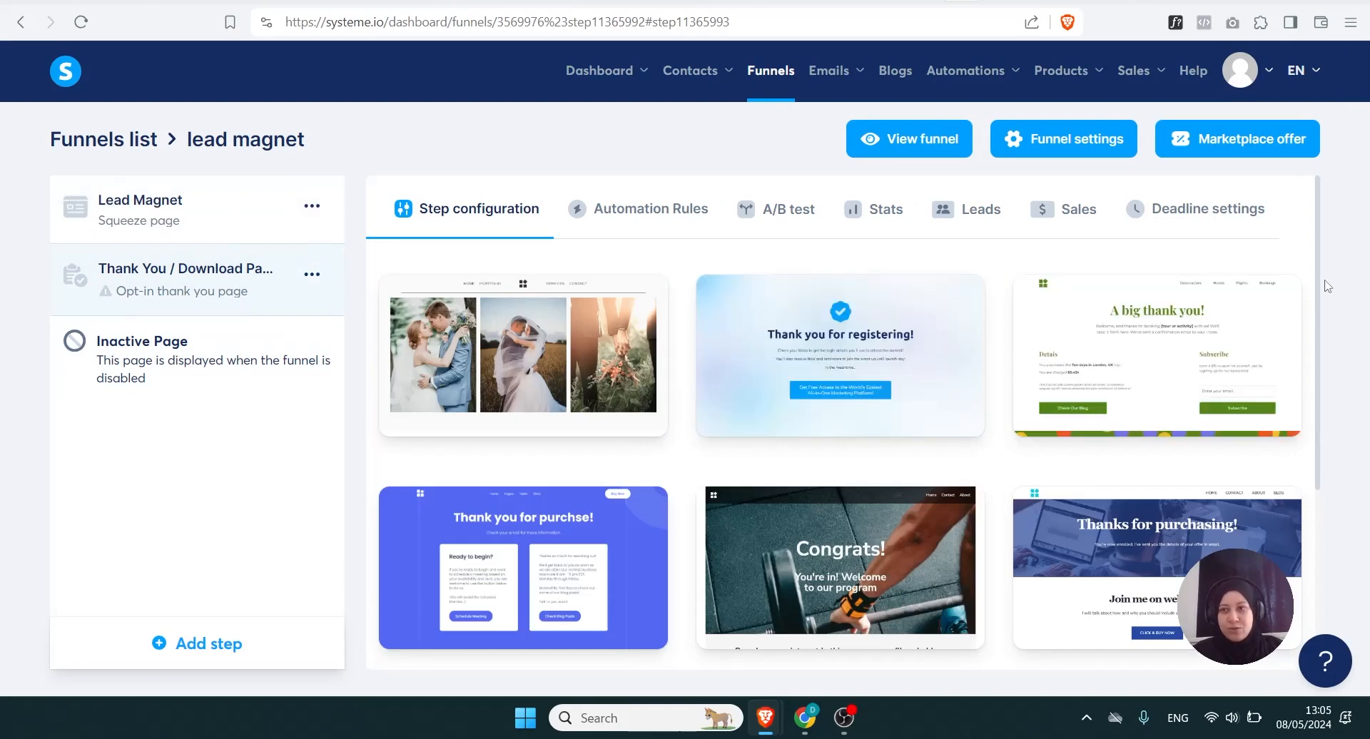
pyautogui.scroll(-3, 1331, 412)
pyautogui.scroll(3, 1330, 314)
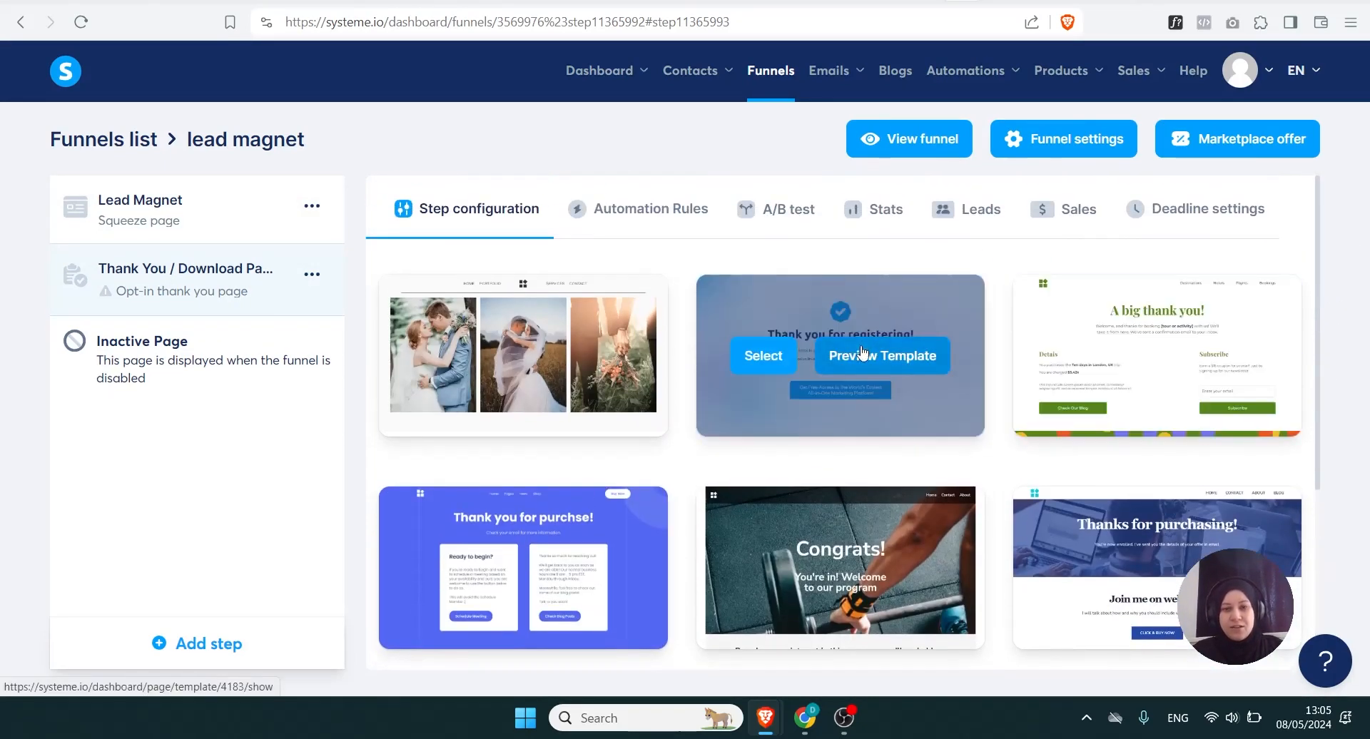
pyautogui.click(762, 356)
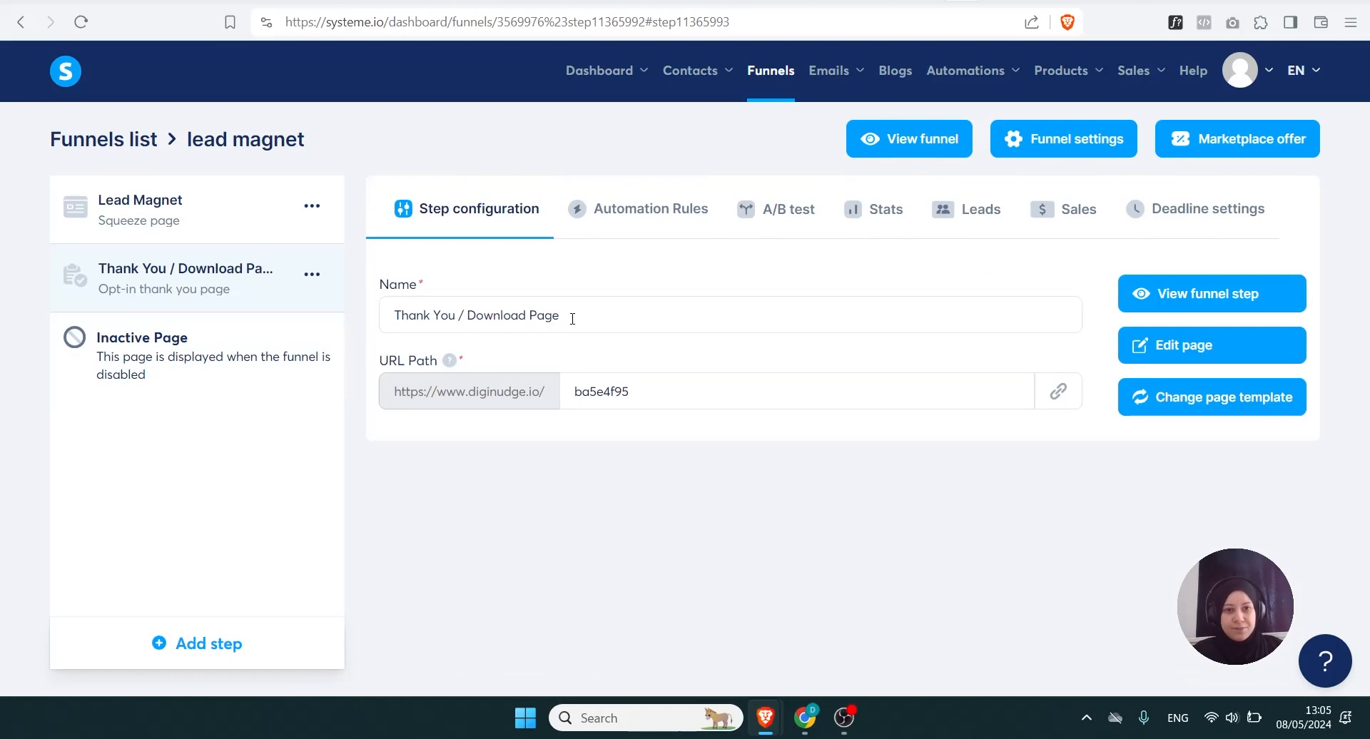
# Step: Rename the opt-in thank you page step as Thank You and set its URL path to thankyou2
pyautogui.moveTo(572, 319); pyautogui.dragTo(460, 319)
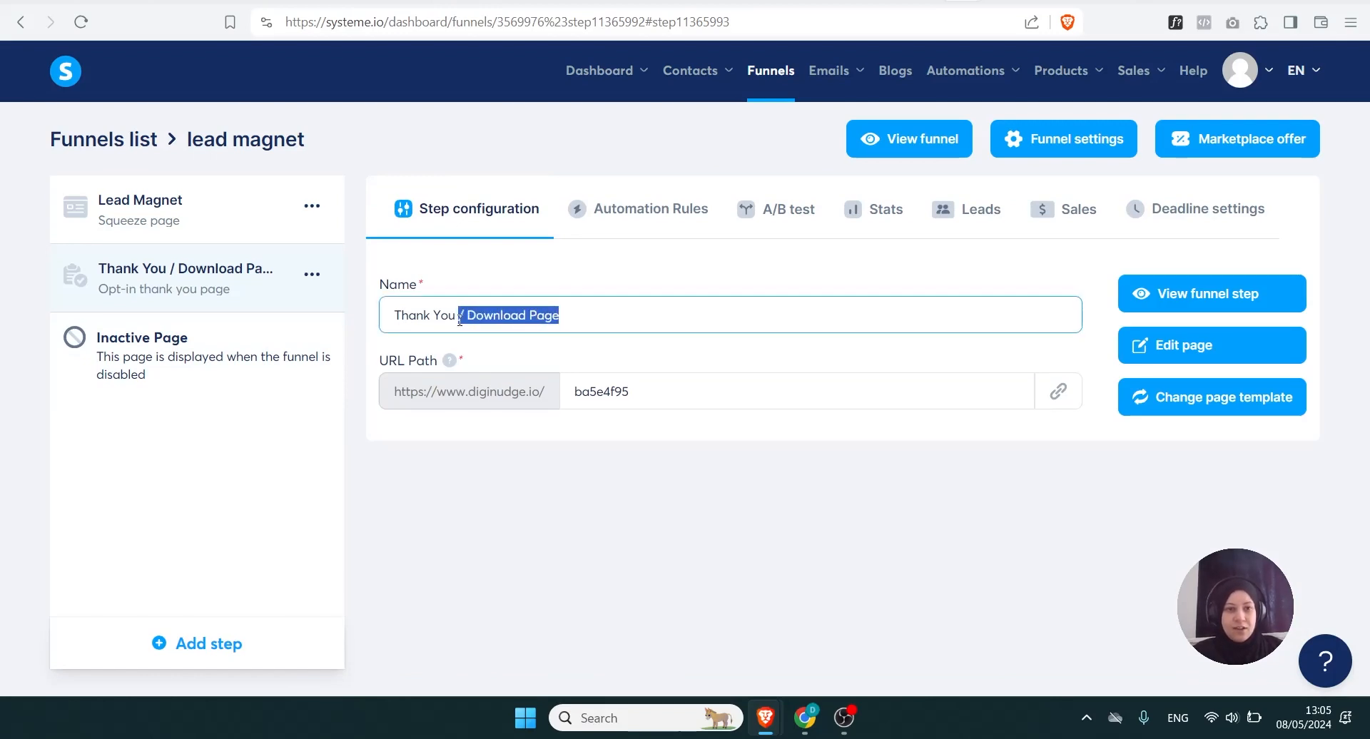
pyautogui.press('BackSpace')
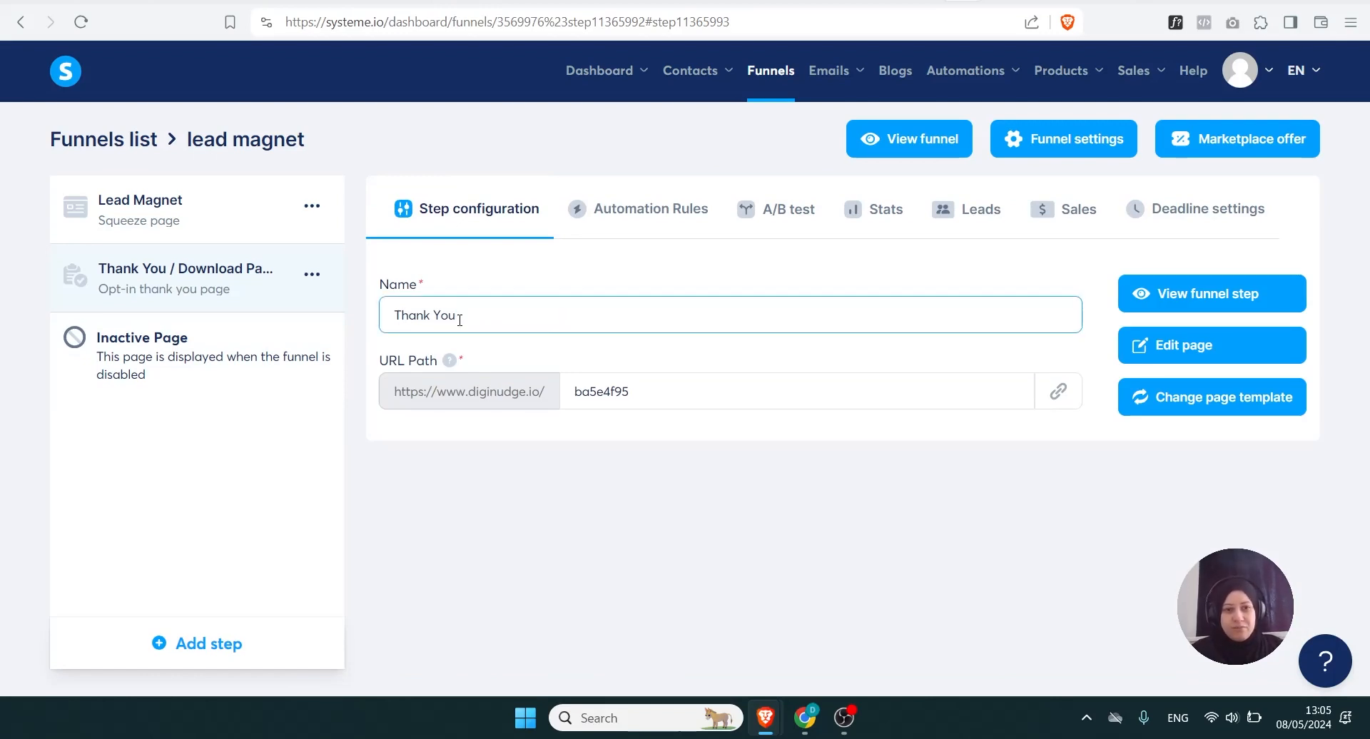
pyautogui.doubleClick(648, 392)
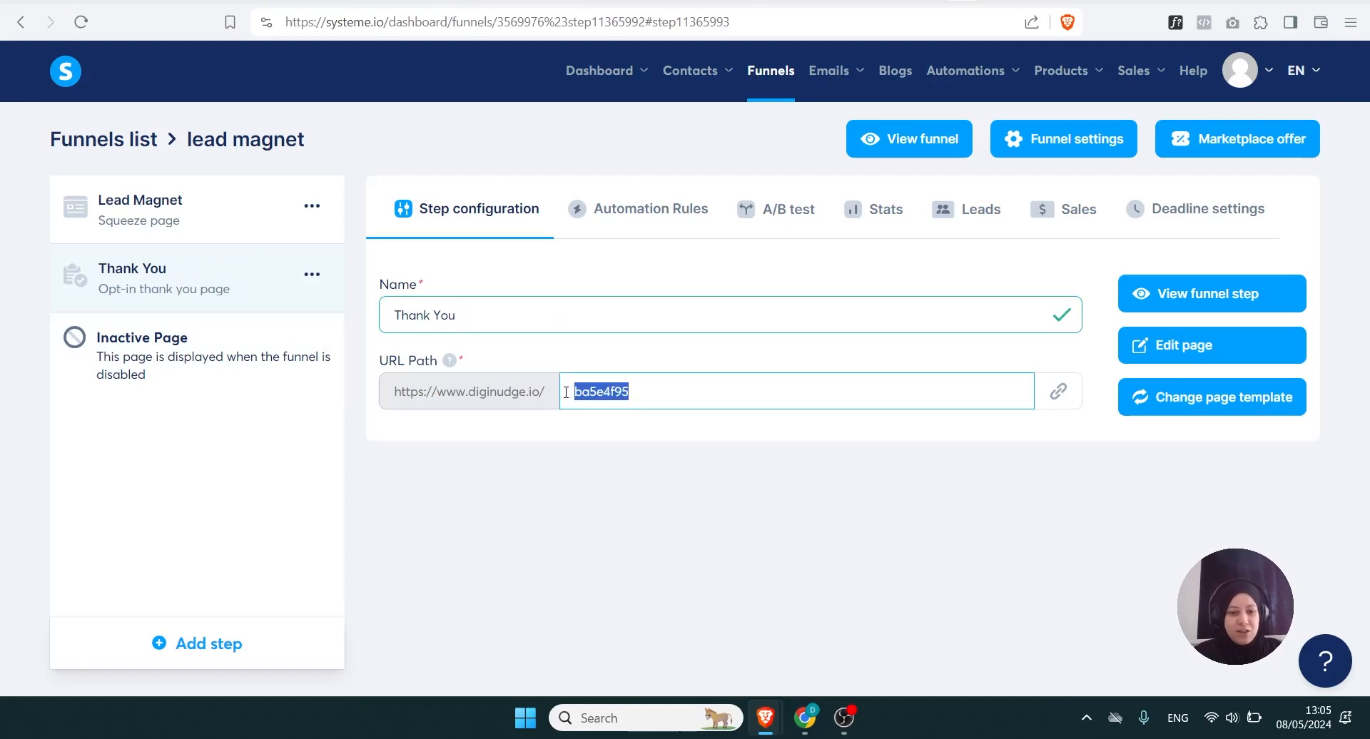
pyautogui.write('Ths')
pyautogui.press('BackSpace')
pyautogui.press('BackSpace')
pyautogui.press('BackSpace')
pyautogui.write('thankyou')
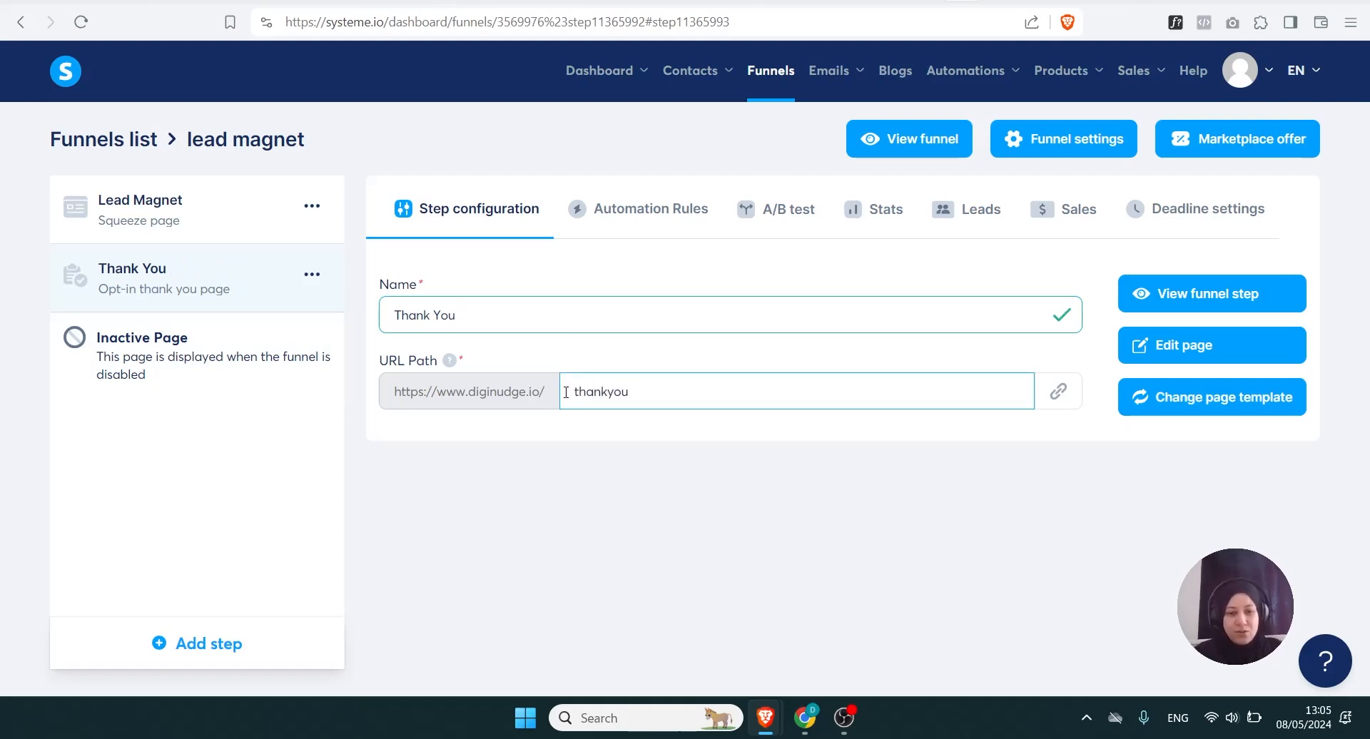
pyautogui.click(823, 505)
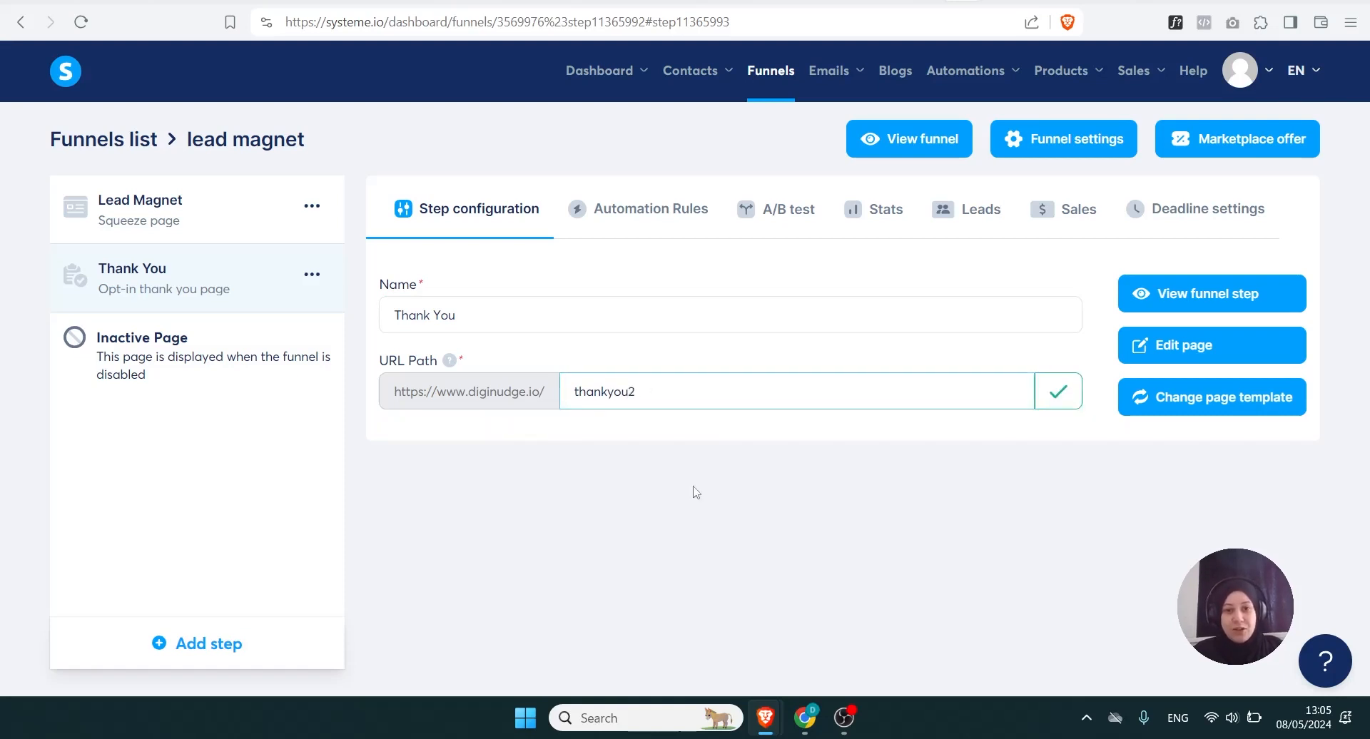
# Step: Open the Thank You page in the editor and check the opt-in page preview for the design to match
pyautogui.click(1185, 349)
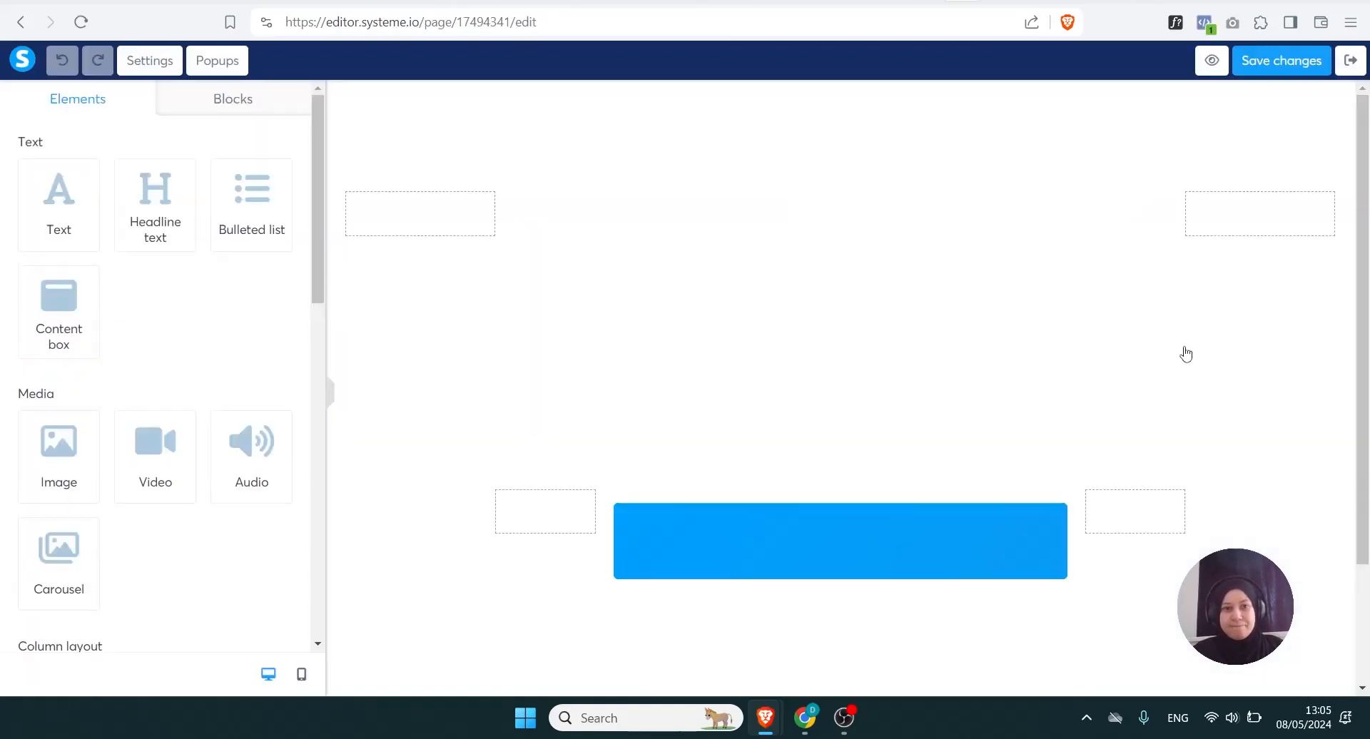
pyautogui.moveTo(1368, 276)
pyautogui.mouseDown()
pyautogui.moveTo(1368, 393)
pyautogui.moveTo(1366, 275)
pyautogui.mouseUp()
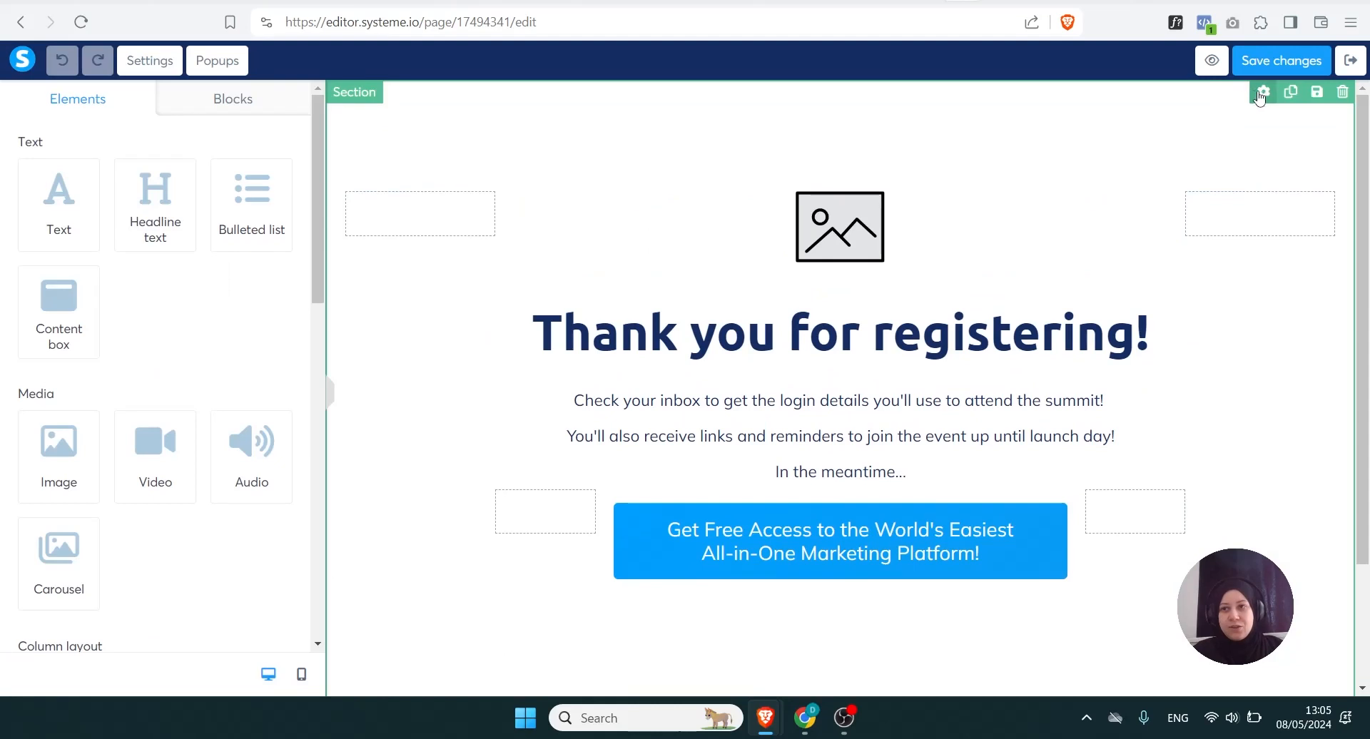
pyautogui.click(1261, 97)
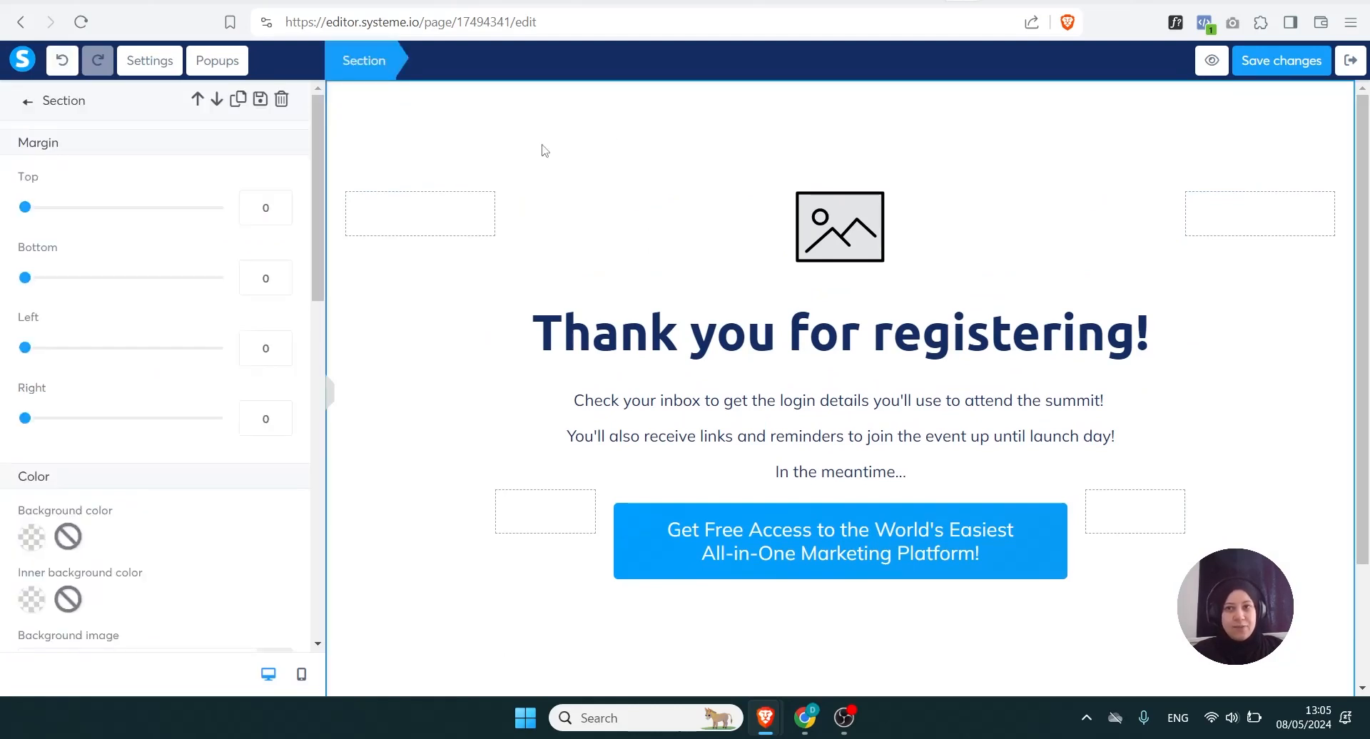
pyautogui.click(998, 4)
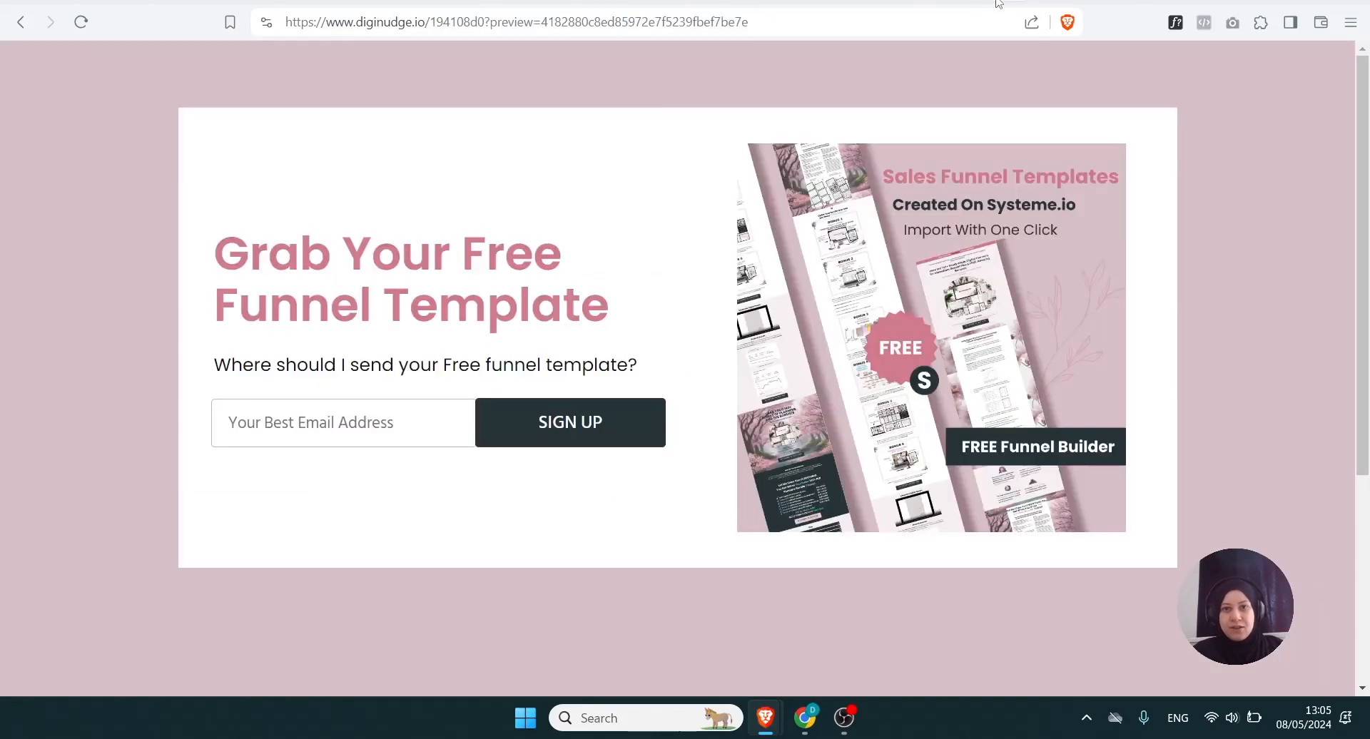
pyautogui.click(966, 4)
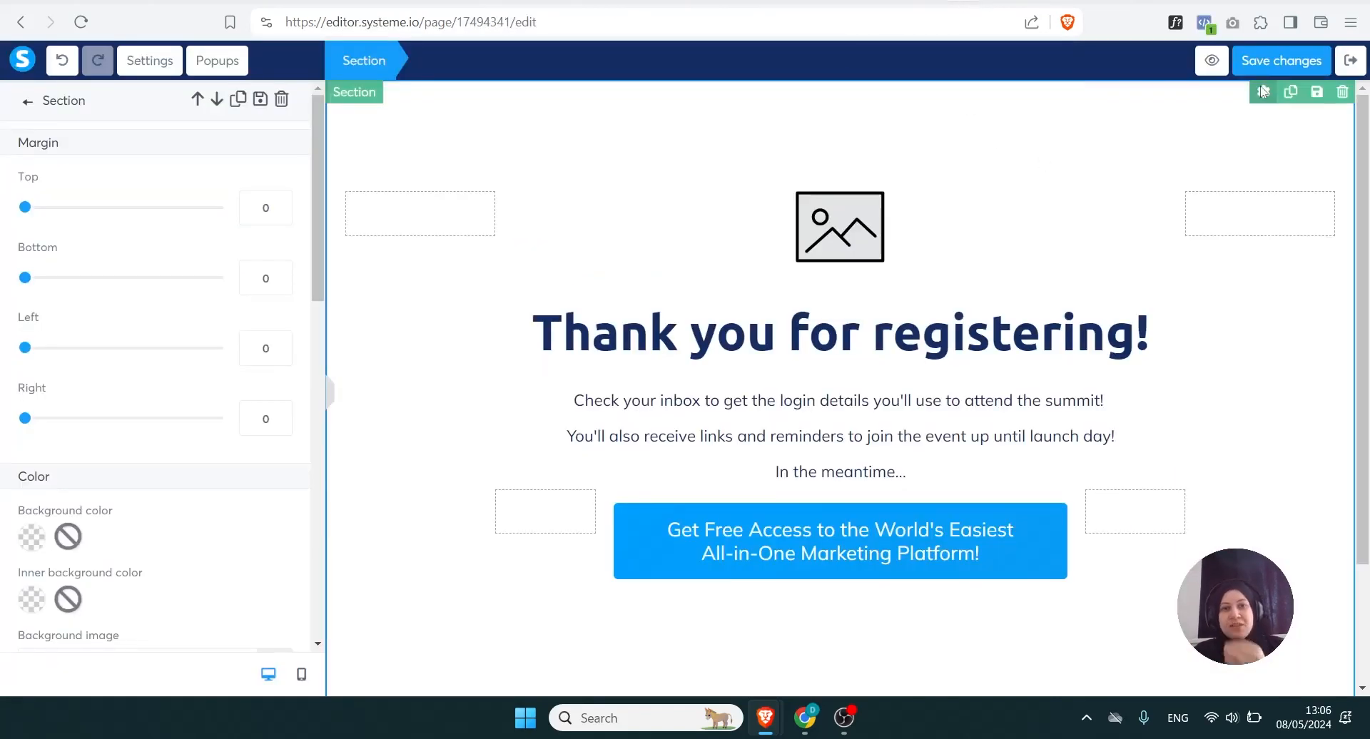
# Step: Set the background colour of the row holding the "Thank you for registering!" content to #D8C1C8
pyautogui.click(874, 294)
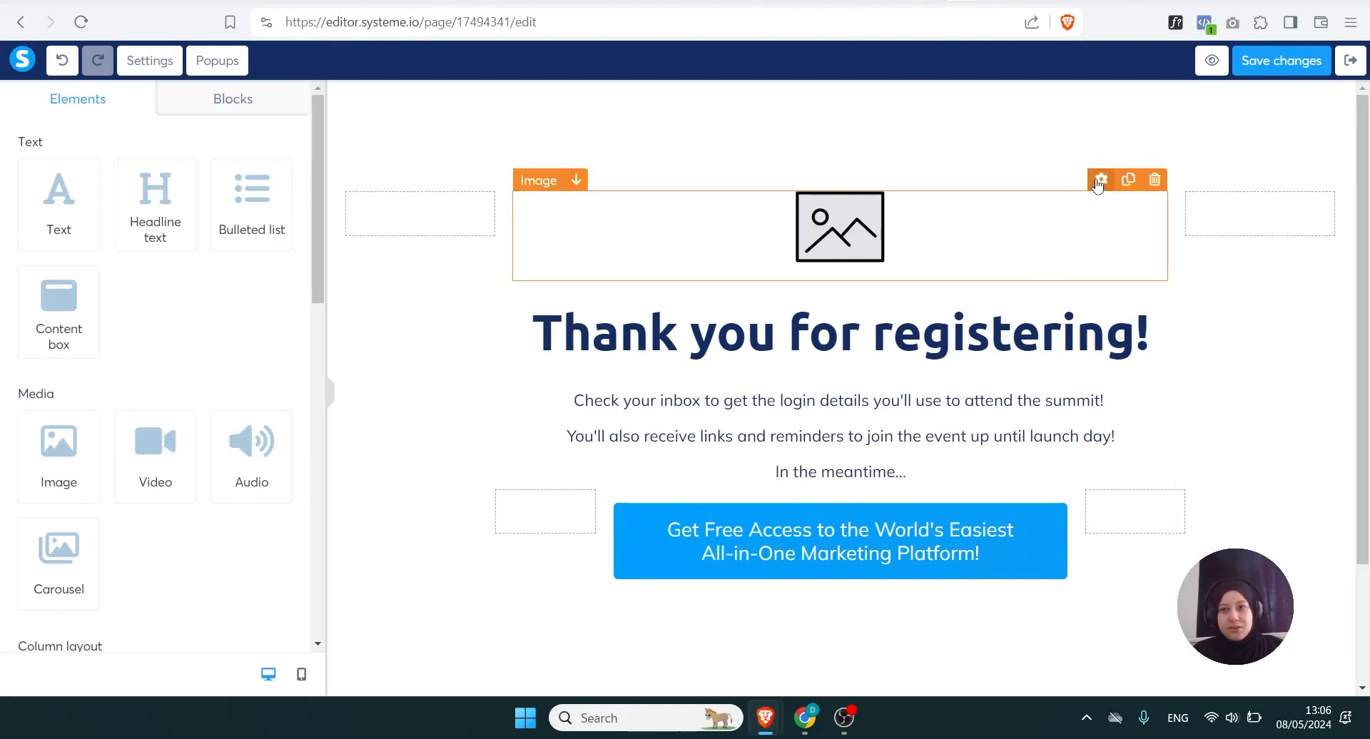
pyautogui.click(1100, 182)
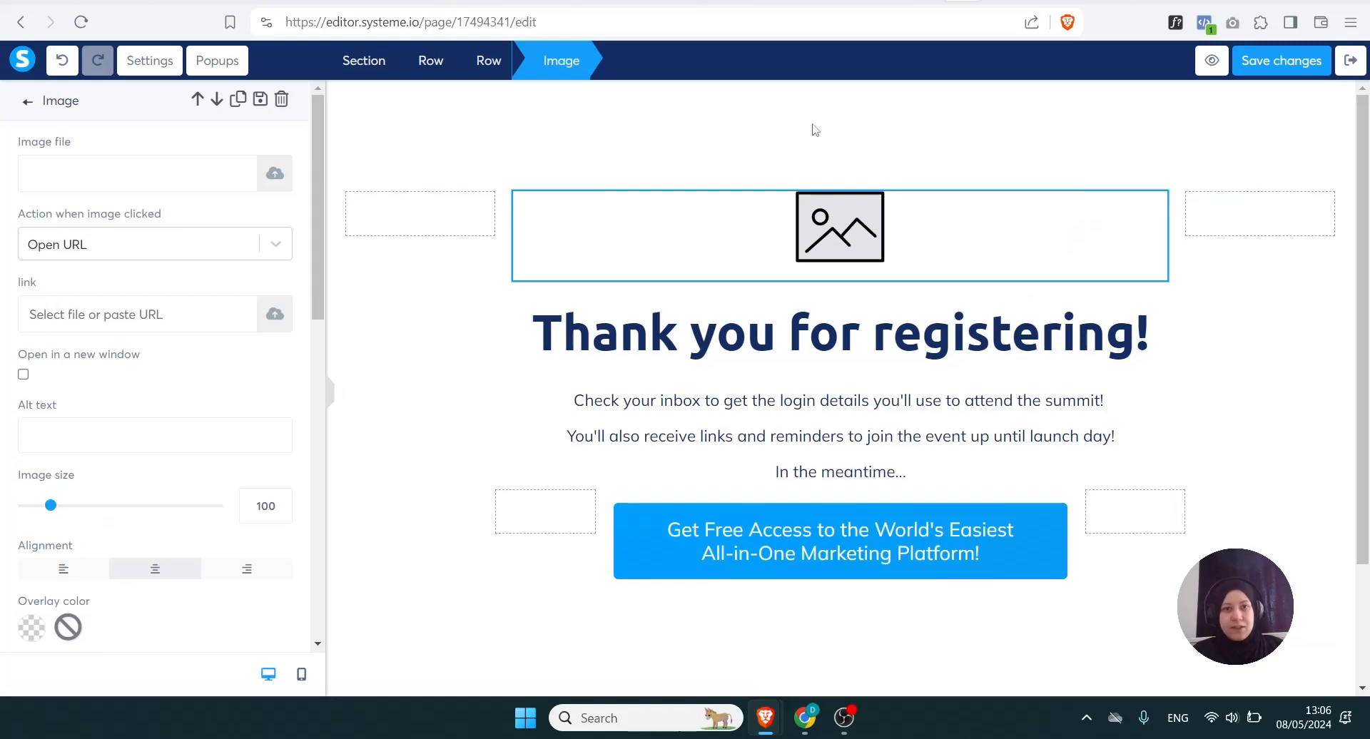
pyautogui.click(489, 65)
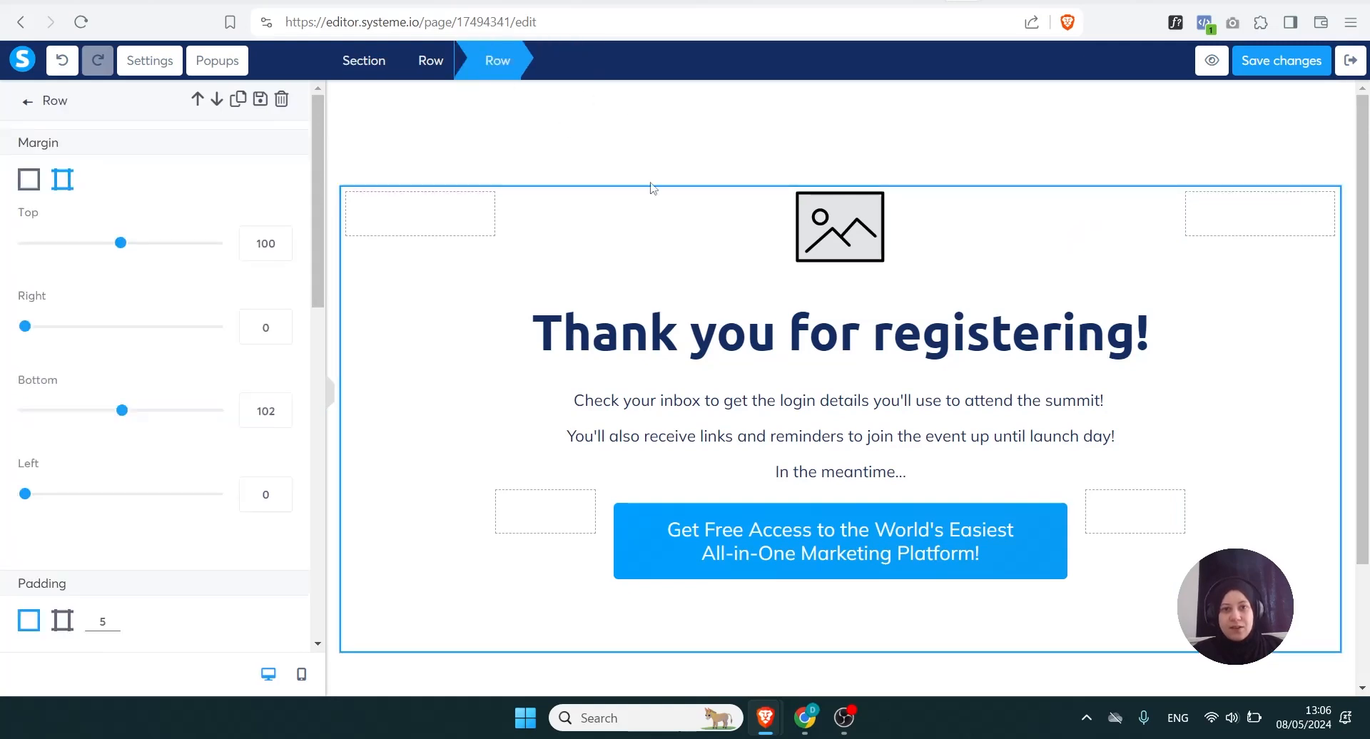
pyautogui.click(755, 276)
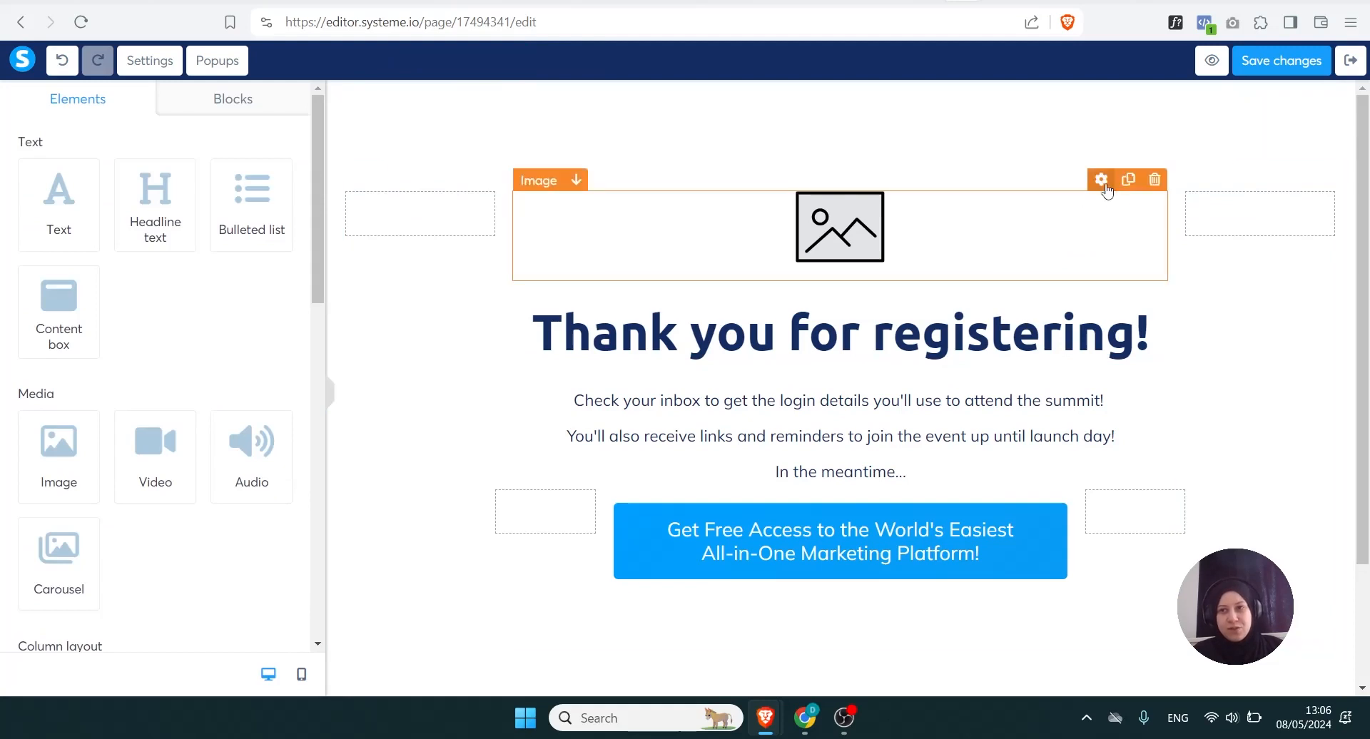
pyautogui.click(1101, 192)
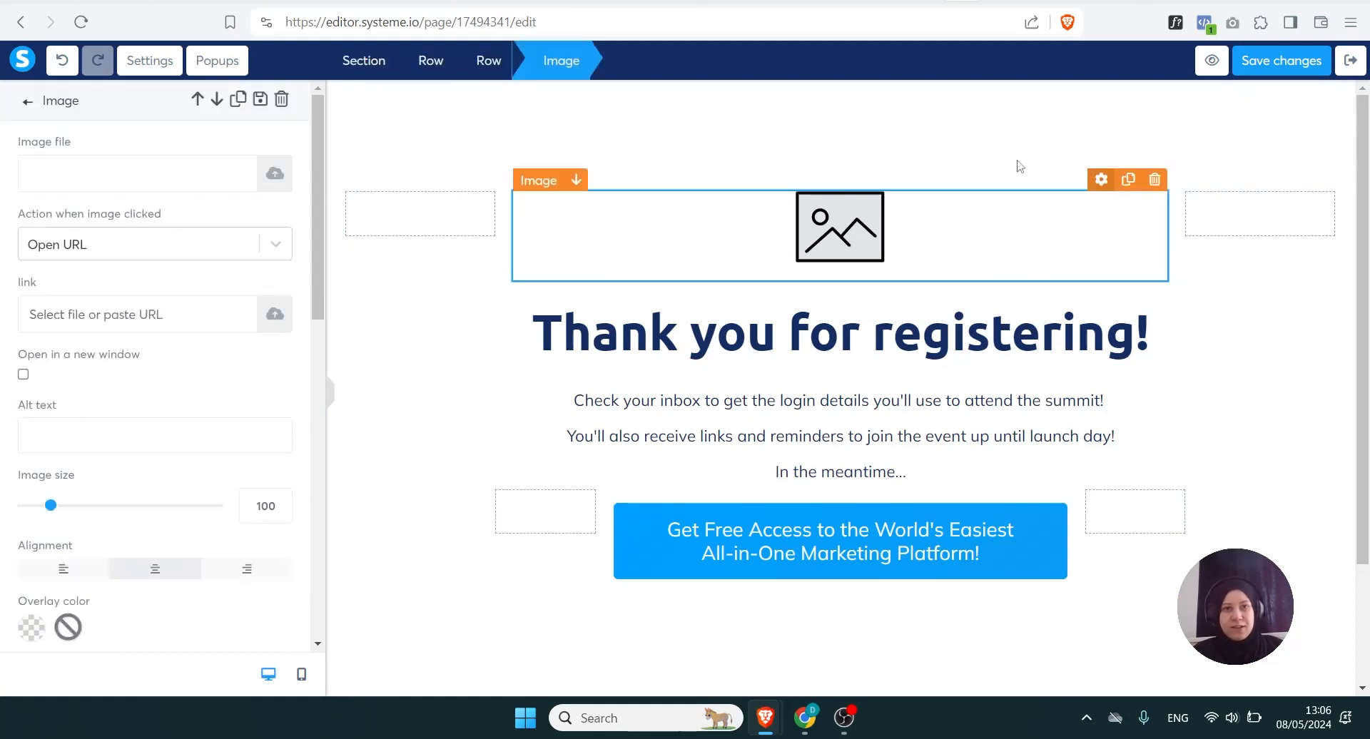
pyautogui.click(476, 76)
pyautogui.moveTo(319, 282); pyautogui.dragTo(323, 428)
pyautogui.click(30, 334)
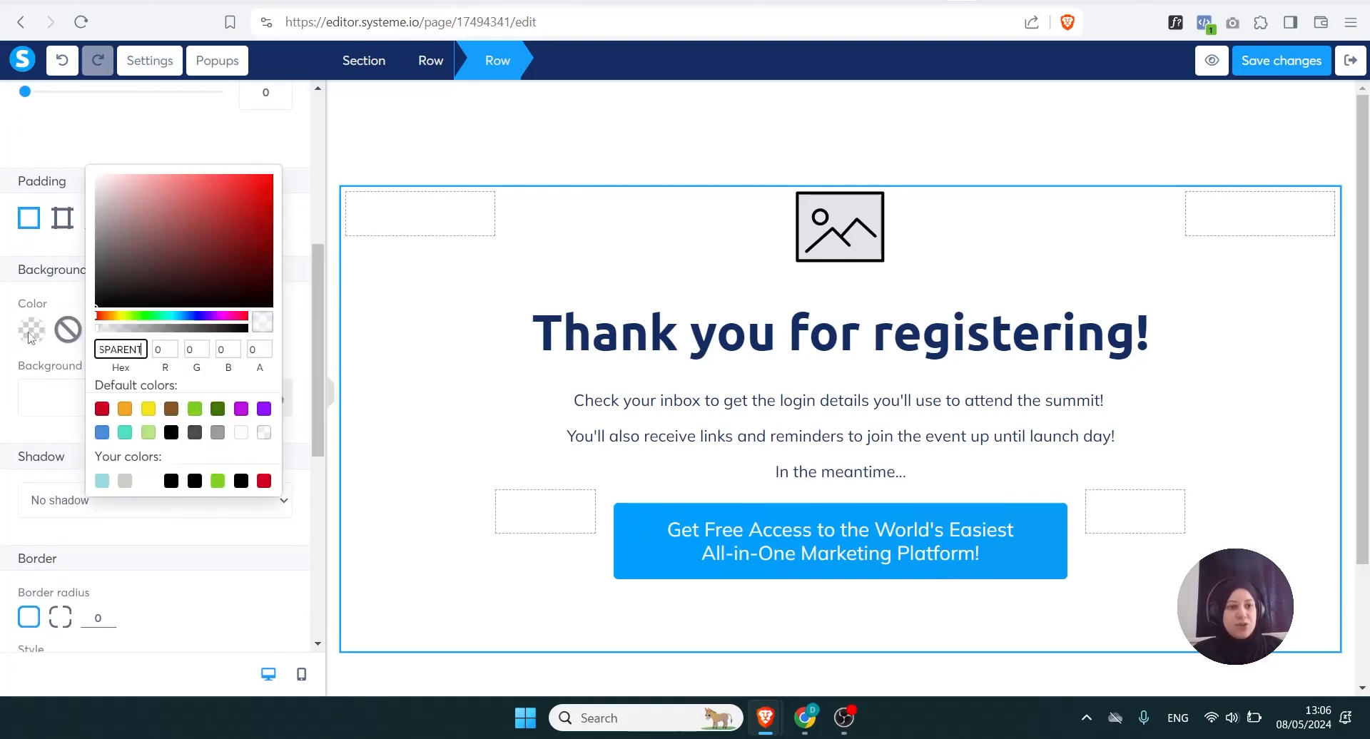
pyautogui.moveTo(141, 351); pyautogui.dragTo(95, 358)
pyautogui.press('BackSpace')
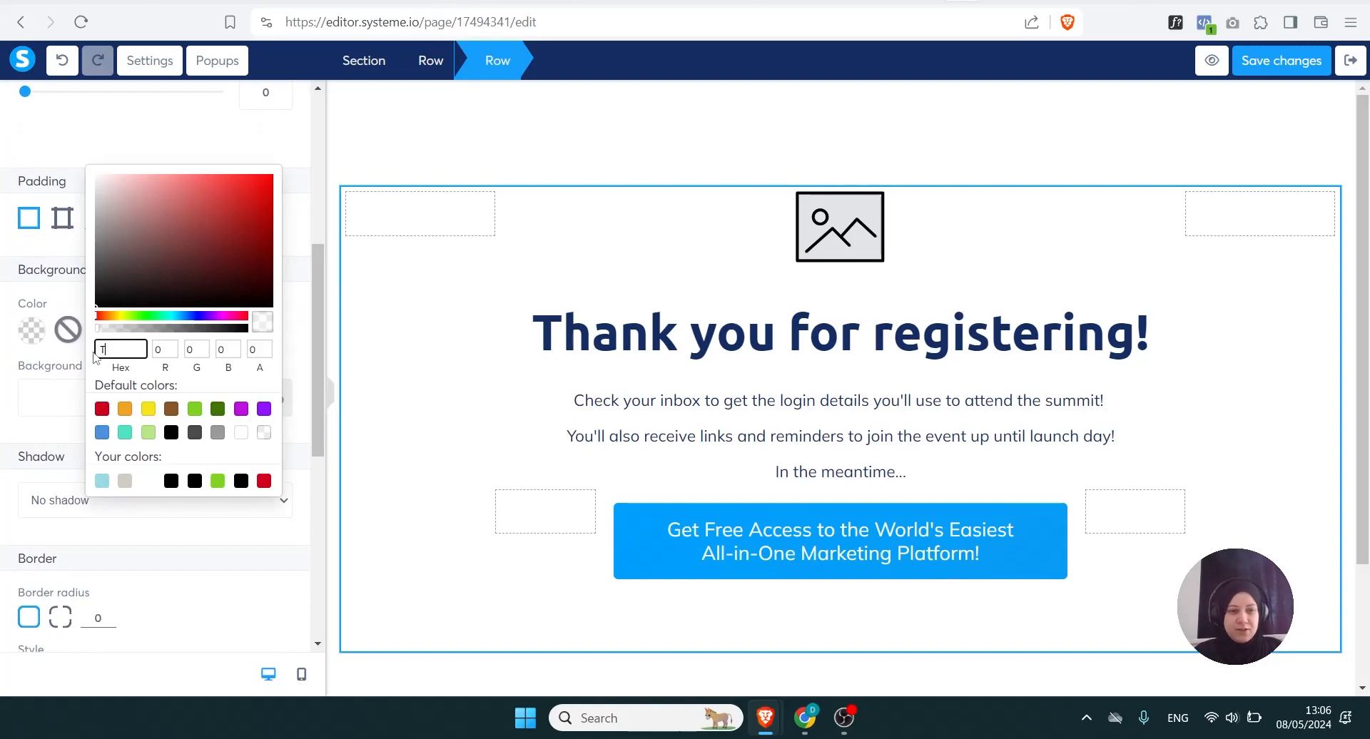
pyautogui.write('#D8C1C8')
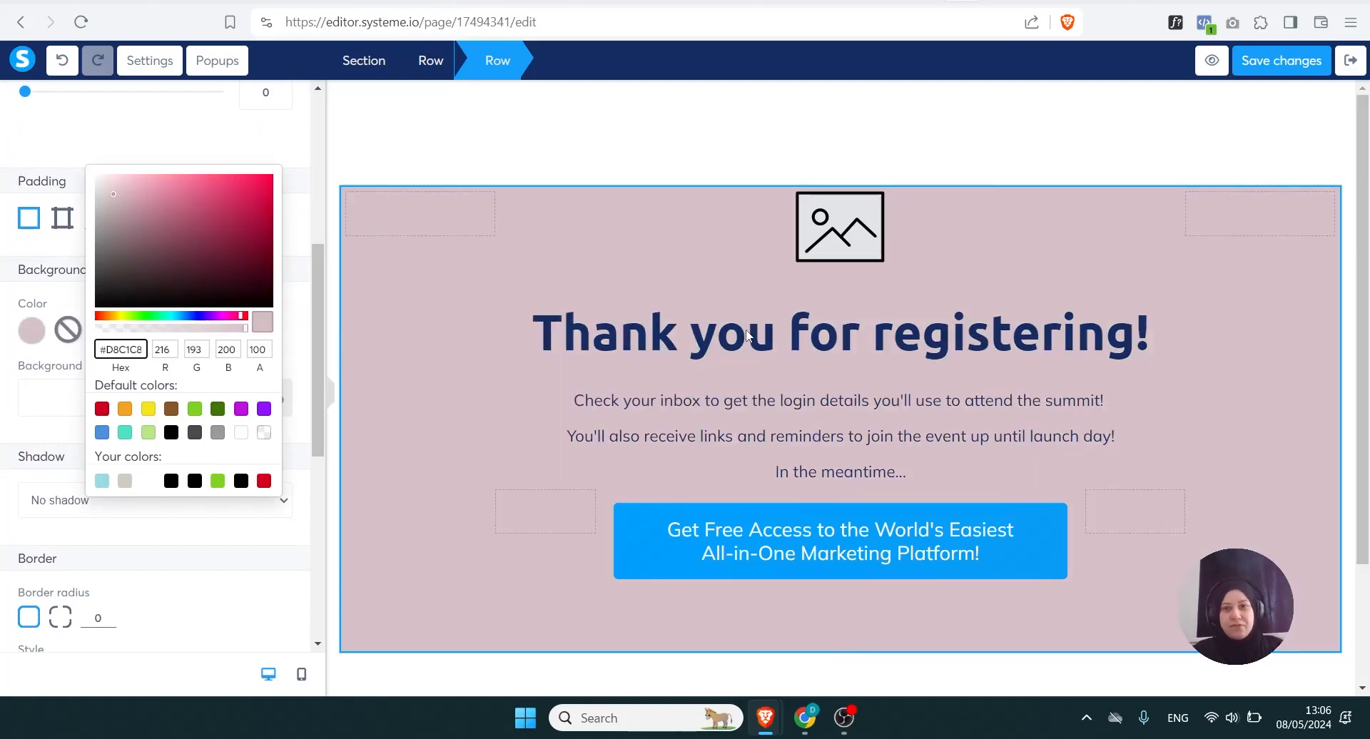
pyautogui.click(1094, 143)
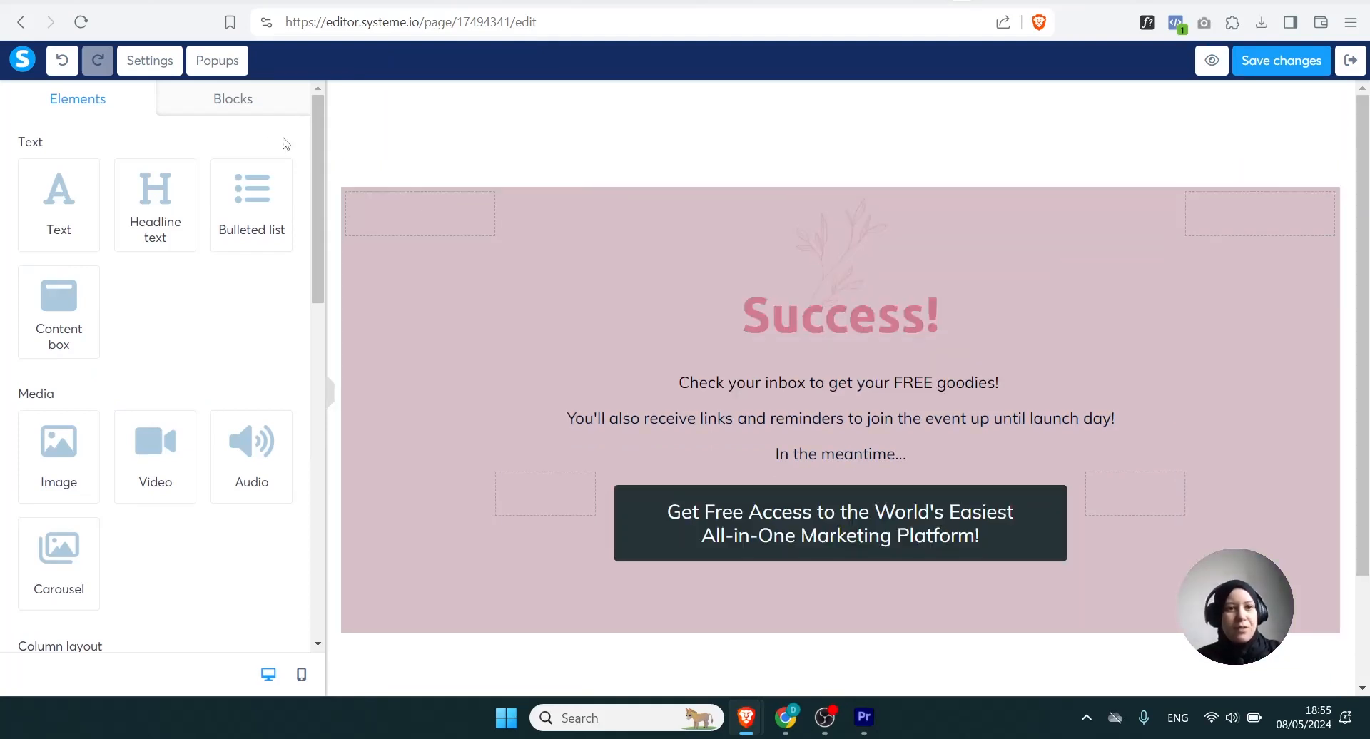
# Step: Browse the saved blocks under My blocks
pyautogui.click(255, 99)
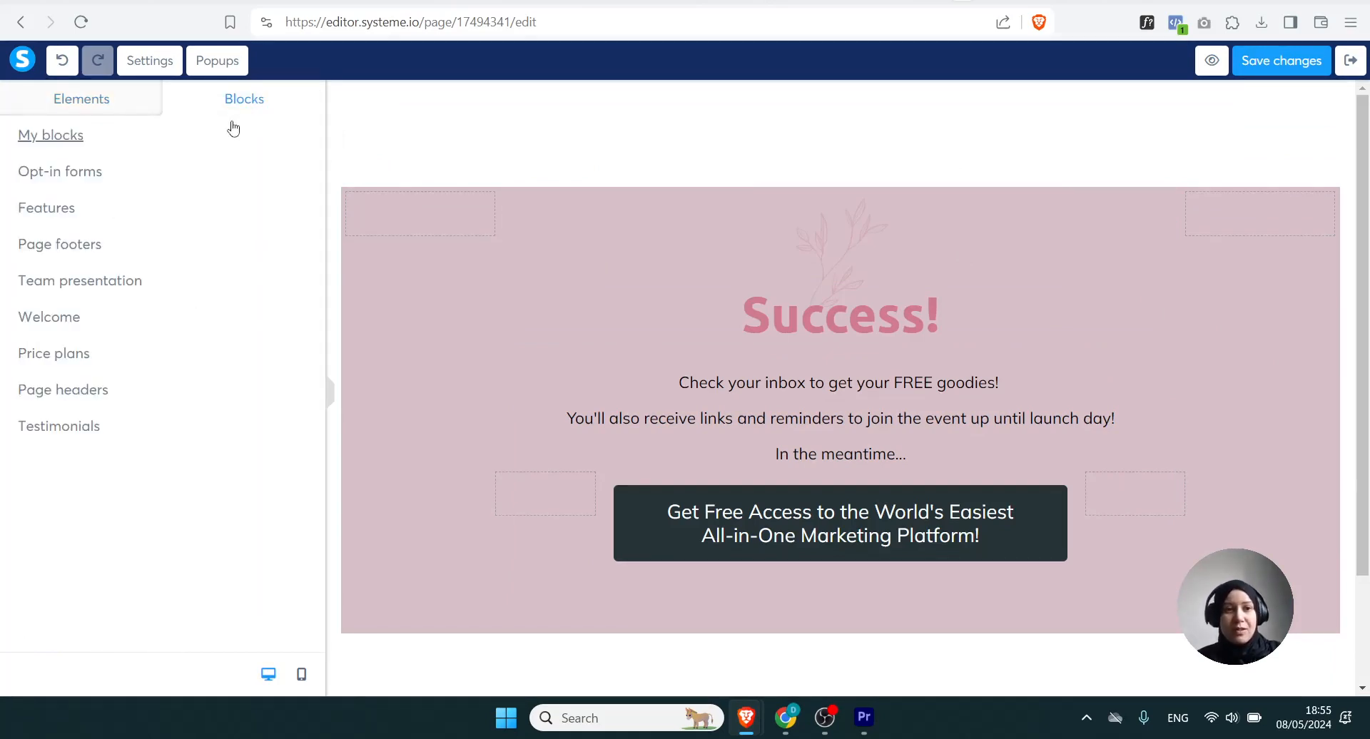
pyautogui.click(50, 140)
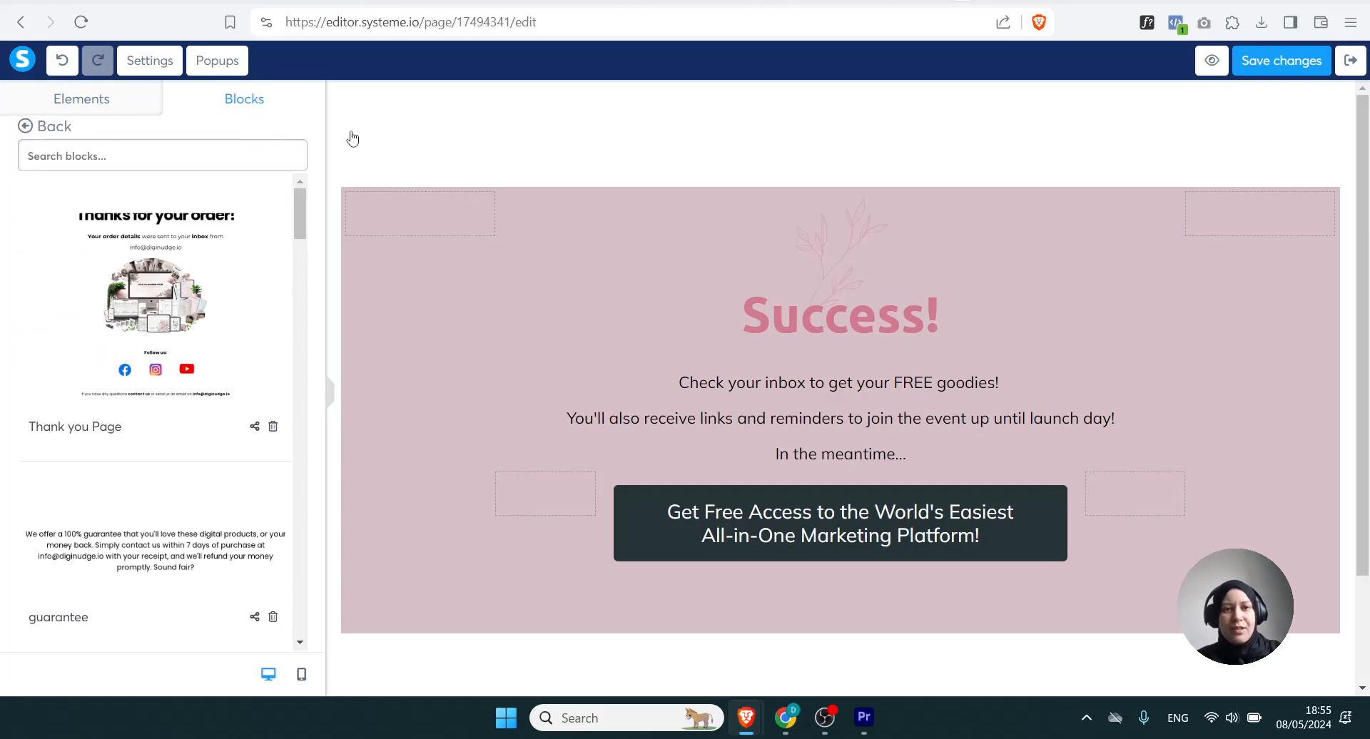
pyautogui.click(1002, 180)
# Step: Start creating a reusable block titled "block" from the Success! row and cancel it without creating the block
pyautogui.click(1153, 195)
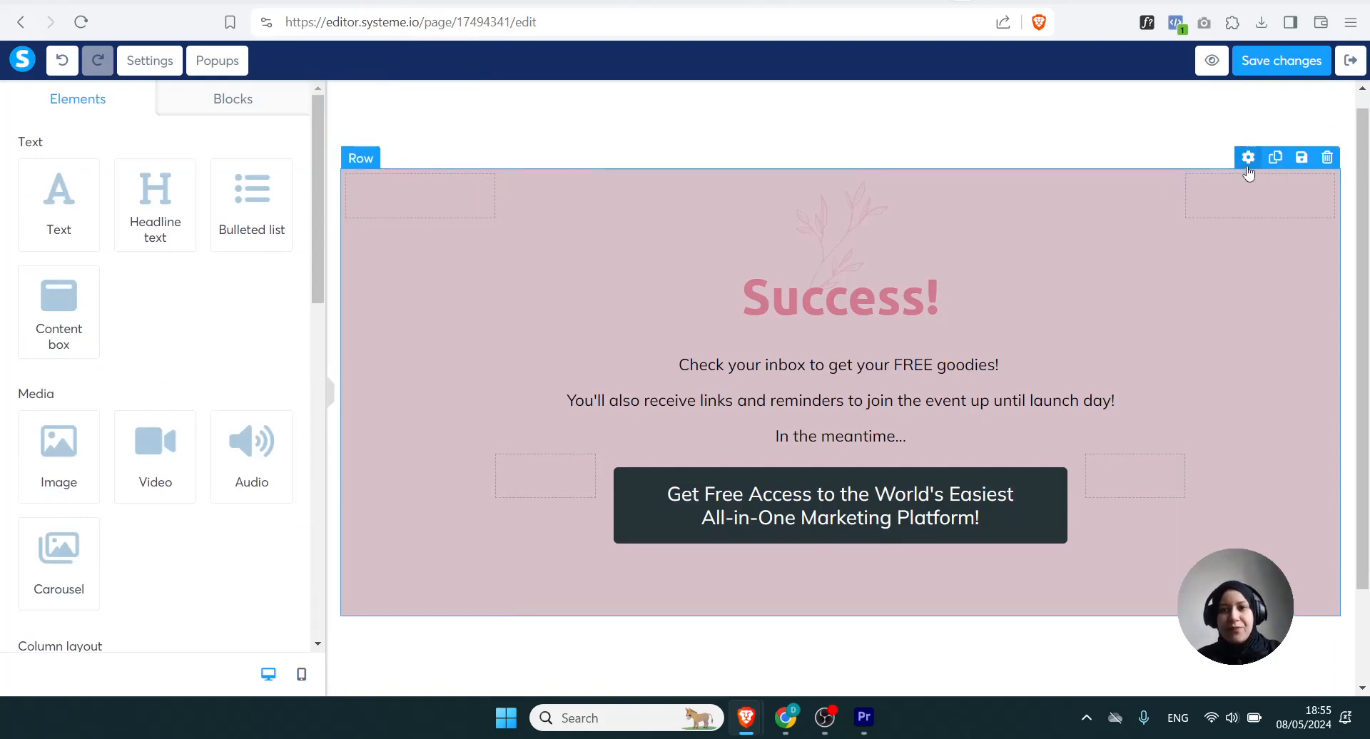
pyautogui.click(1249, 158)
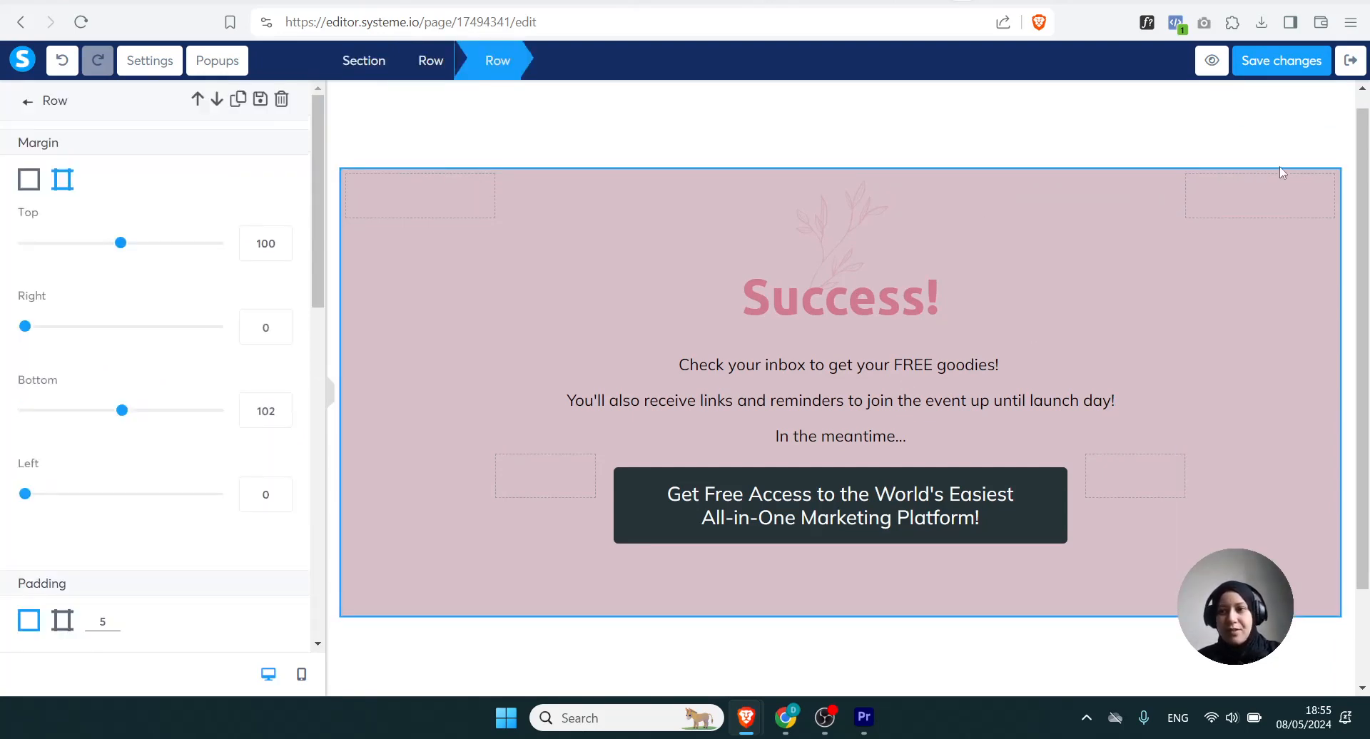
pyautogui.click(1252, 177)
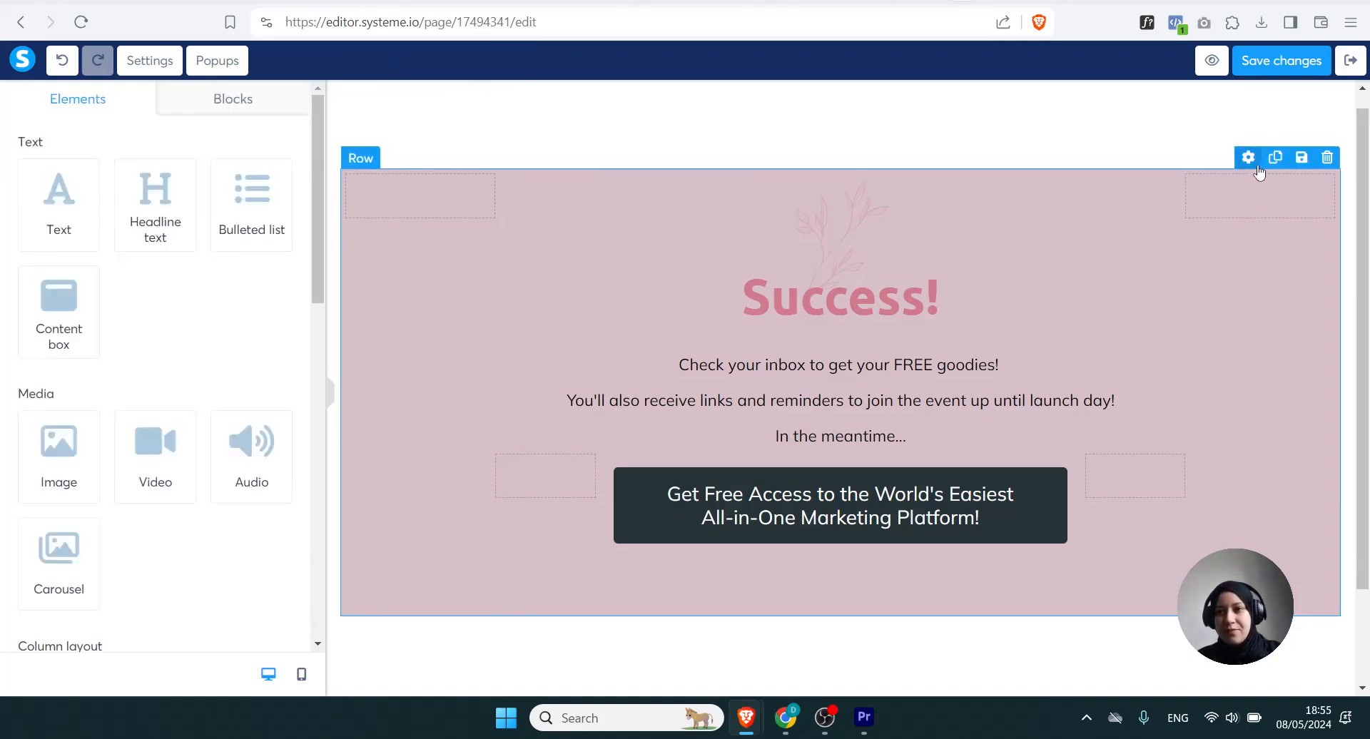
pyautogui.click(1302, 159)
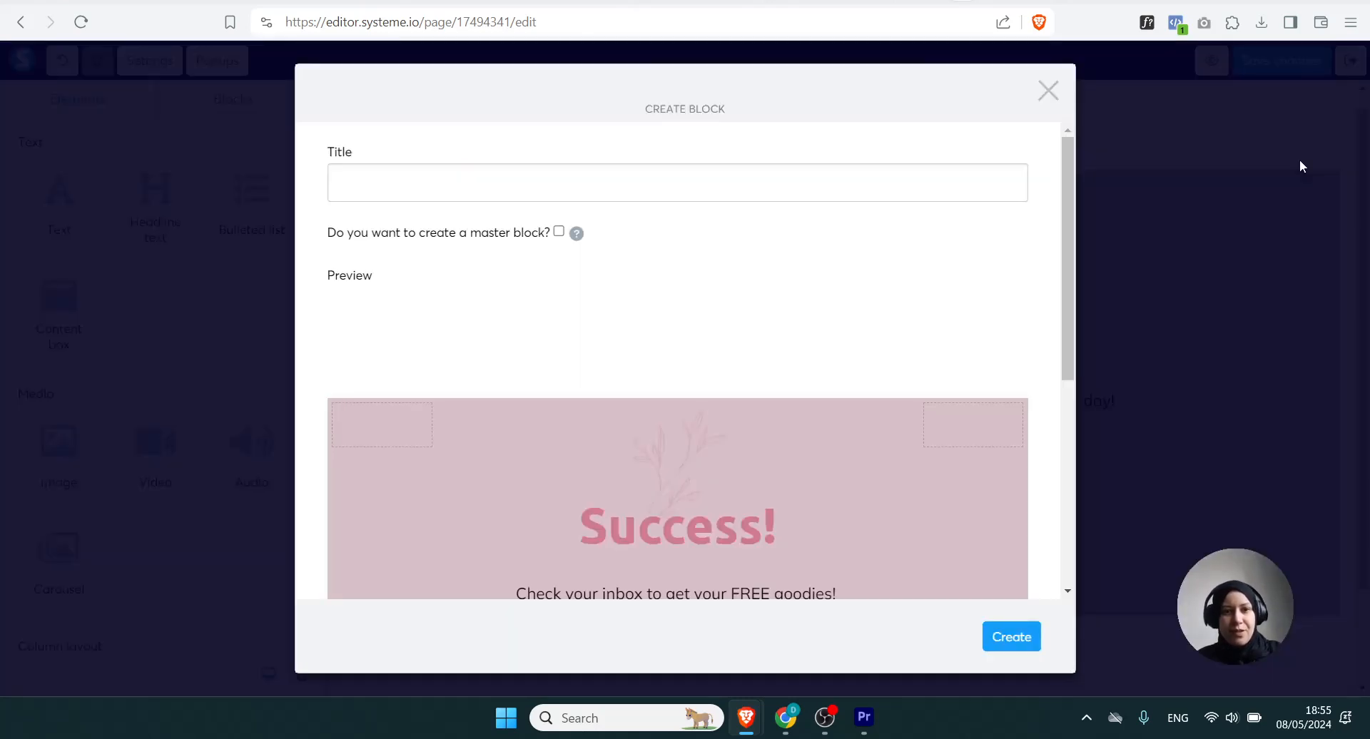
pyautogui.click(864, 179)
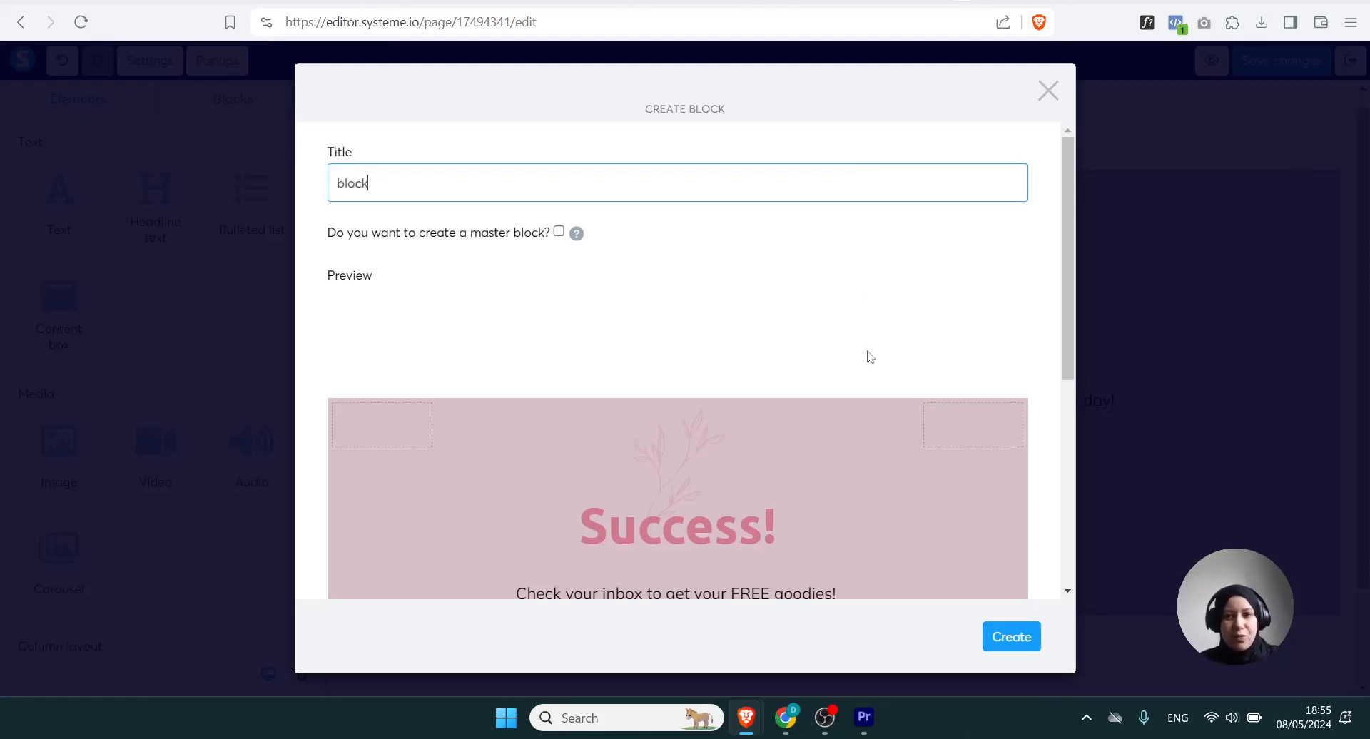
pyautogui.click(1048, 88)
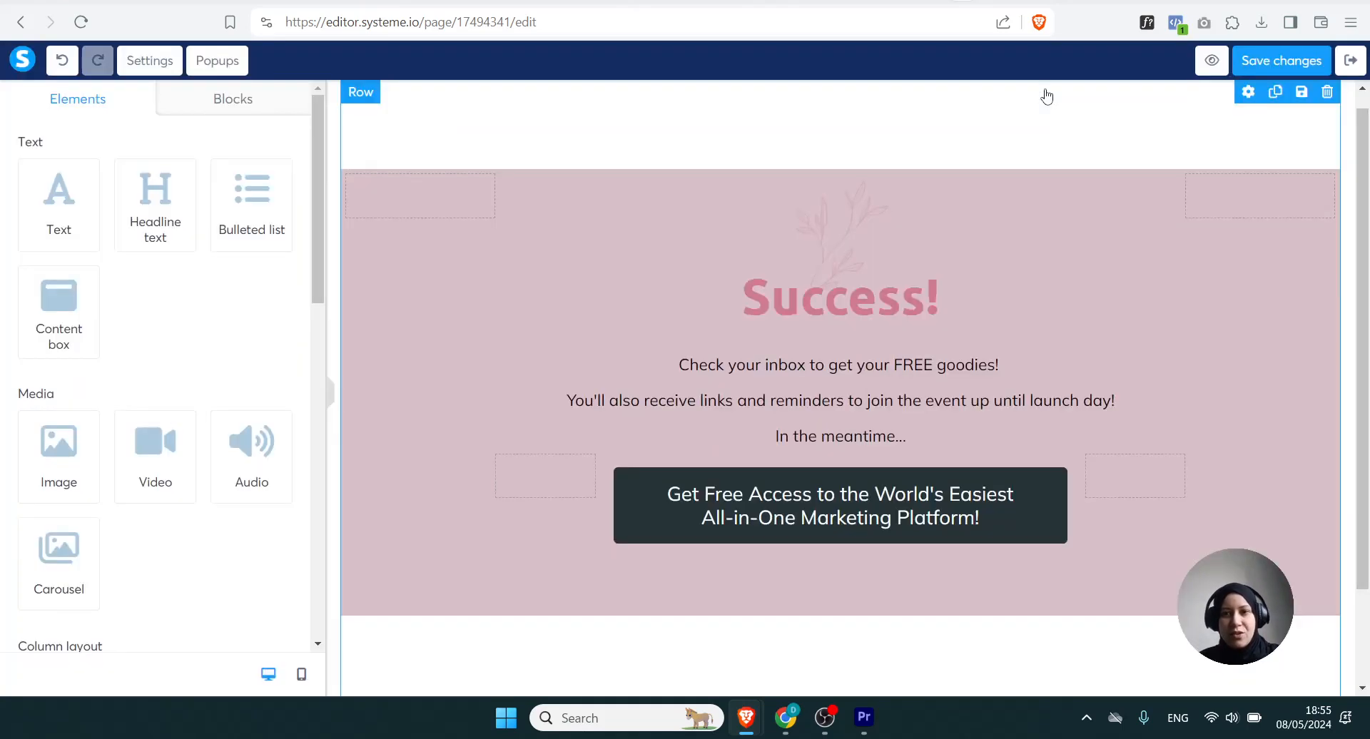
# Step: Insert the saved "Thank you Page" block from My blocks above the Success! row
pyautogui.click(239, 100)
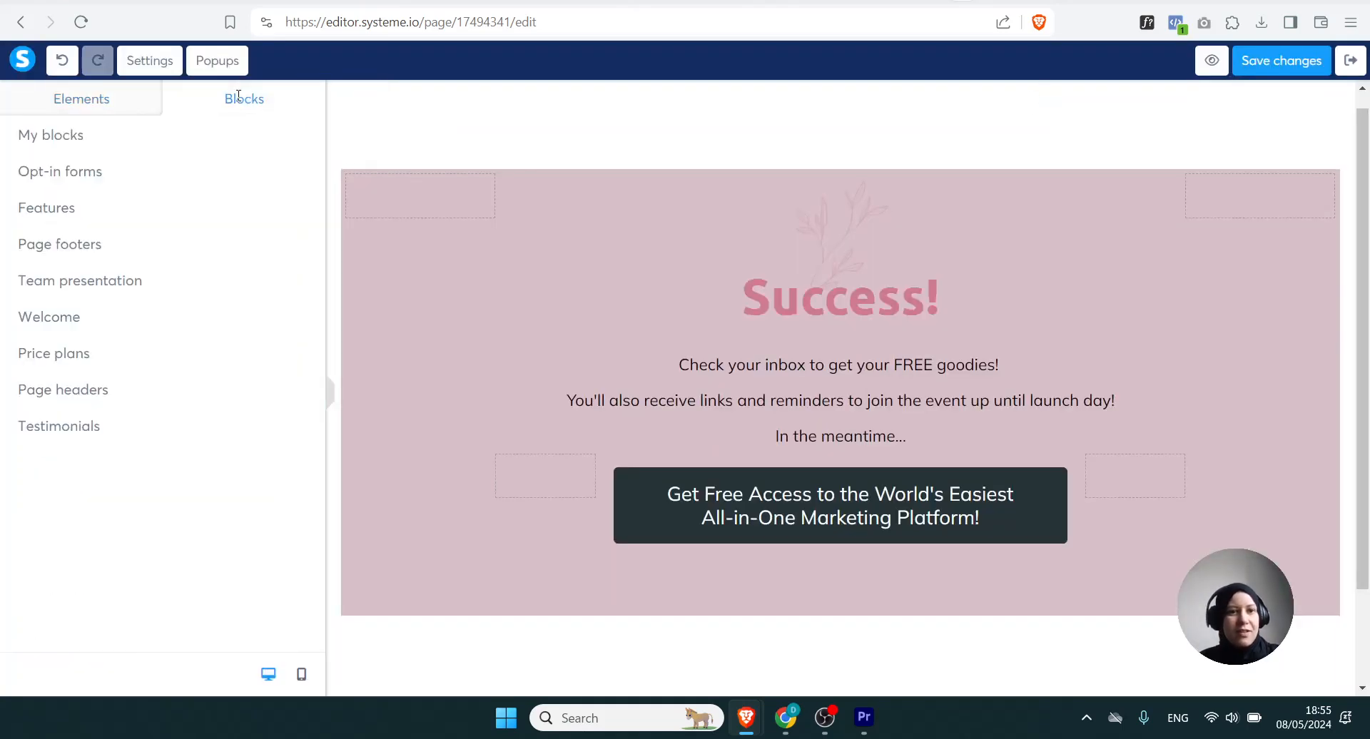
pyautogui.click(55, 137)
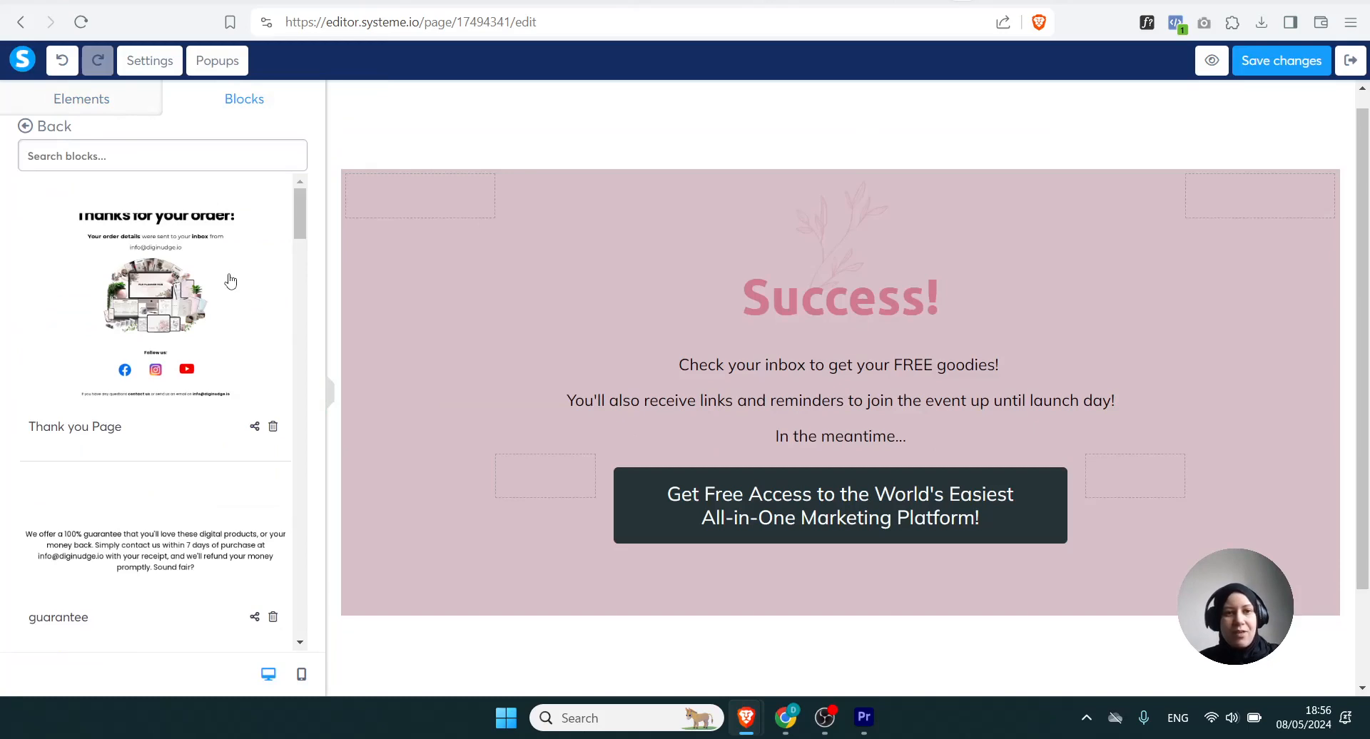
pyautogui.moveTo(159, 298); pyautogui.dragTo(698, 186)
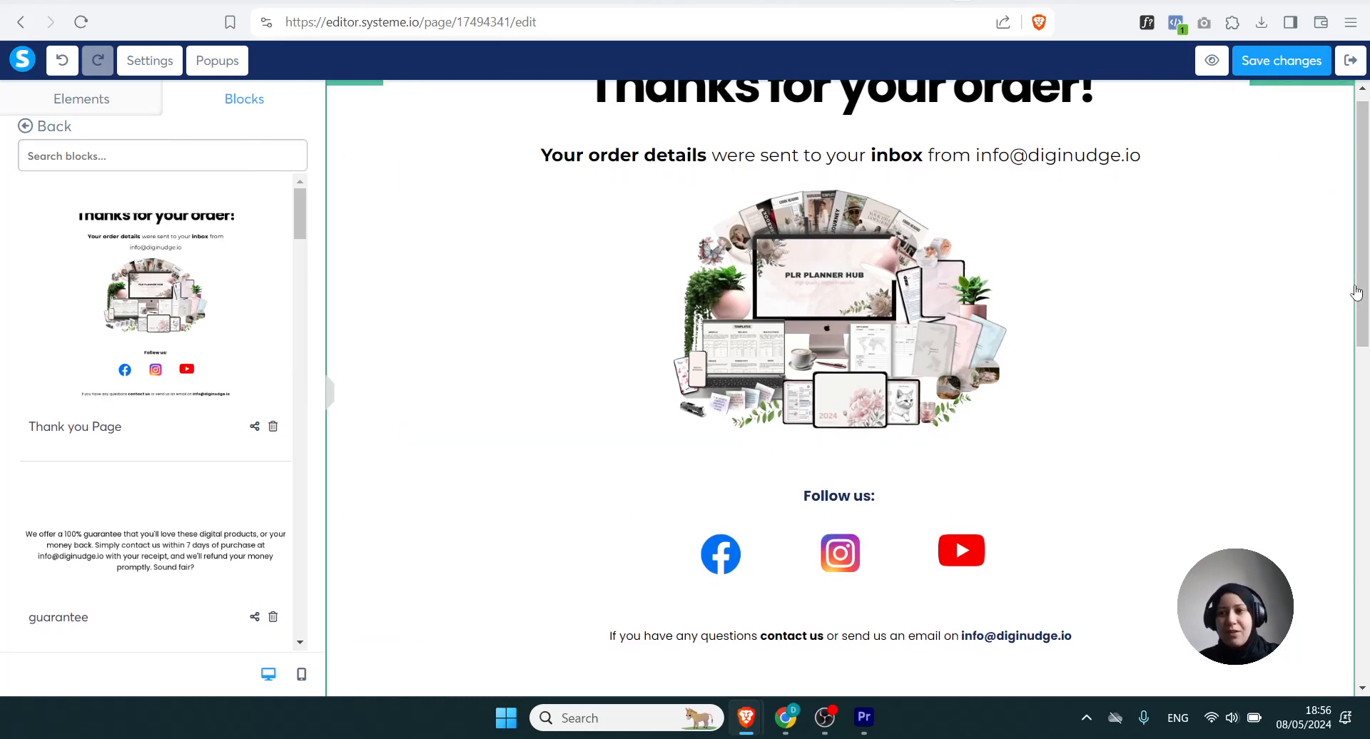
pyautogui.scroll(1, 1368, 218)
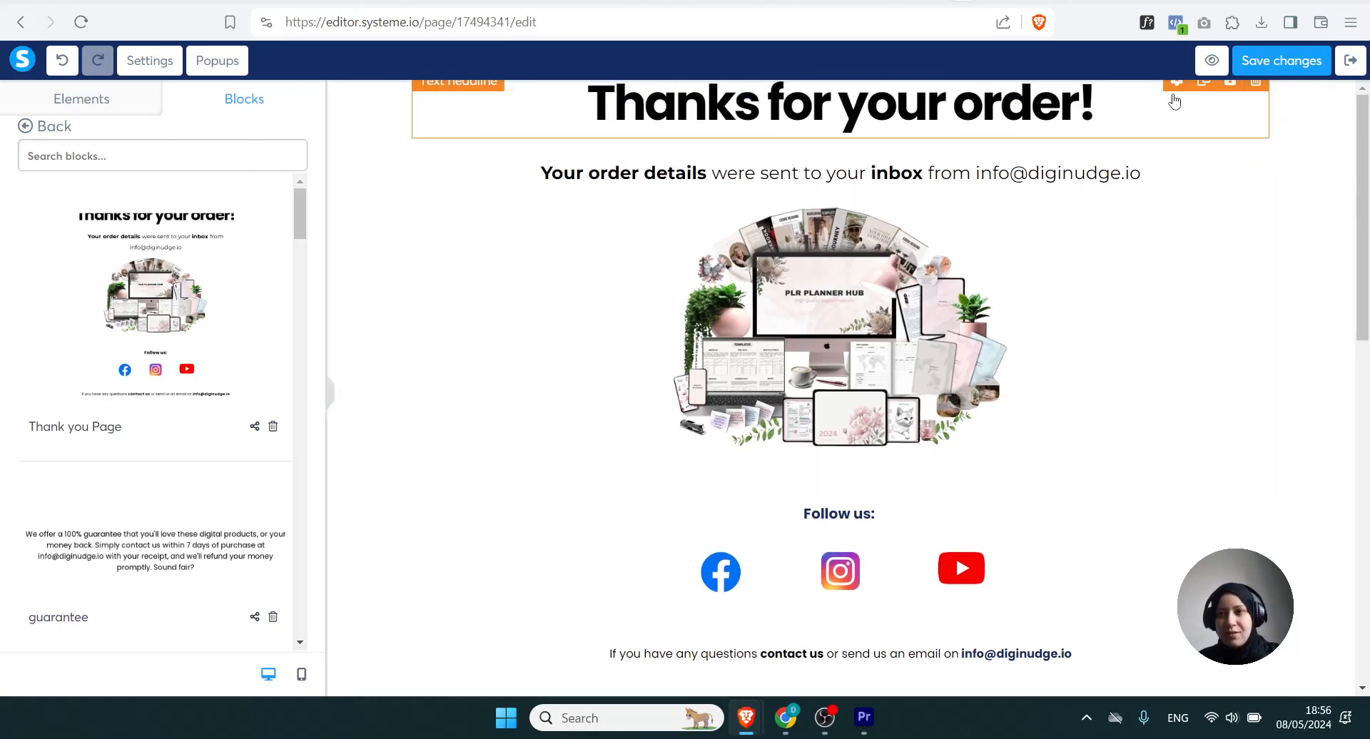
# Step: Set the top margin of the outer row around the "Thanks for your order!" content to 56
pyautogui.click(1174, 94)
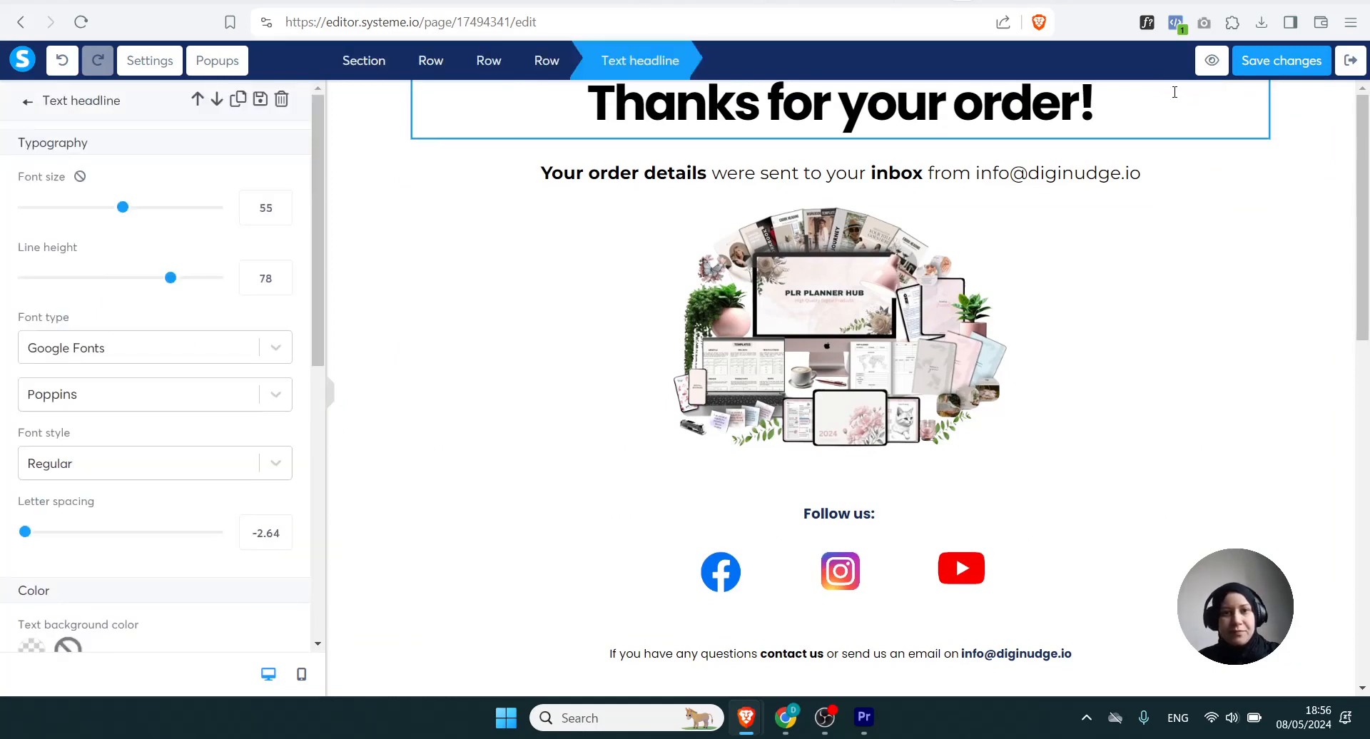
pyautogui.click(550, 68)
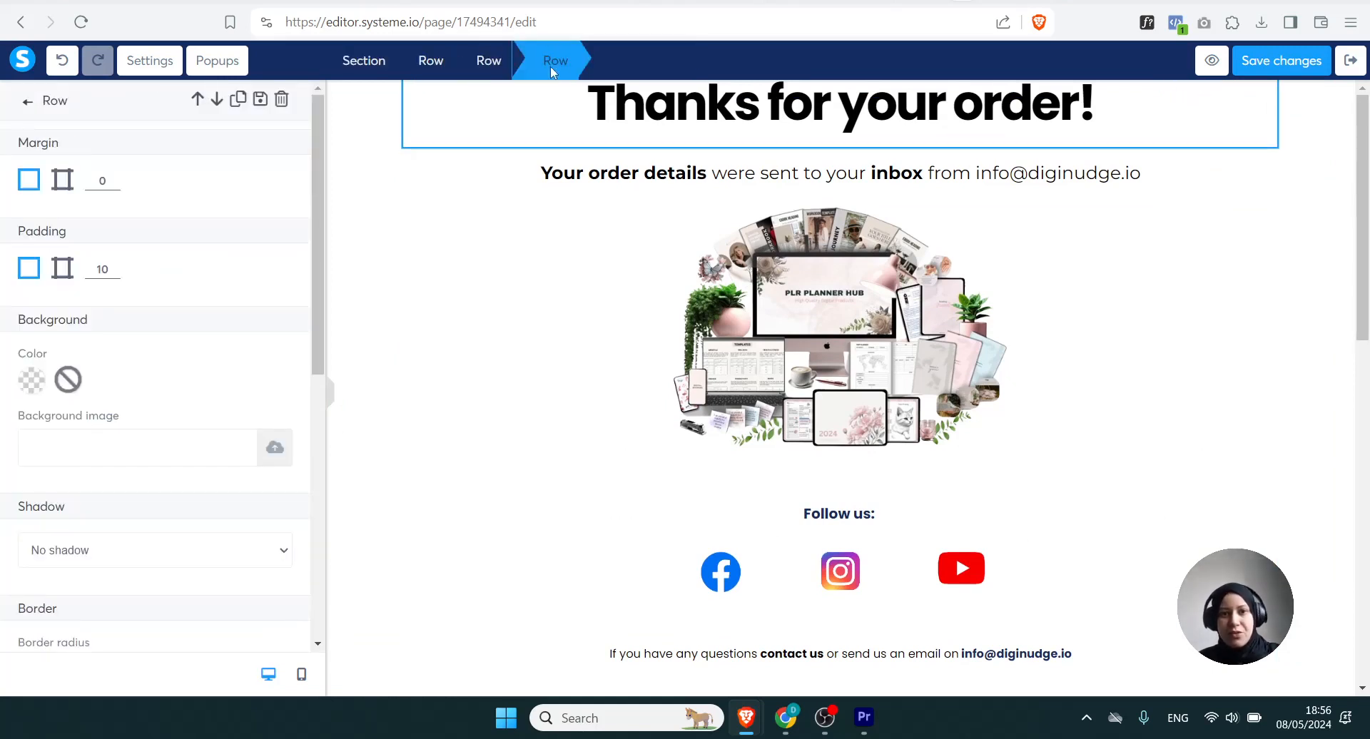
pyautogui.click(489, 66)
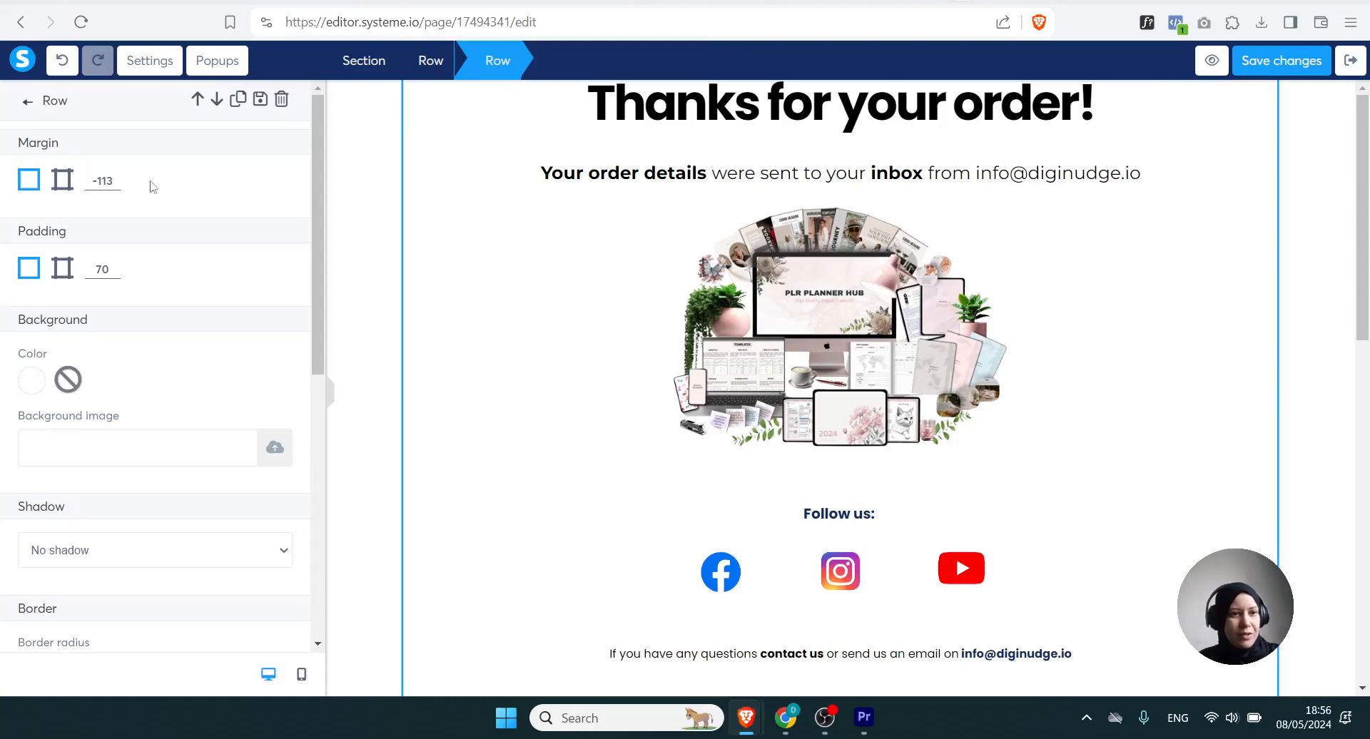
pyautogui.click(62, 182)
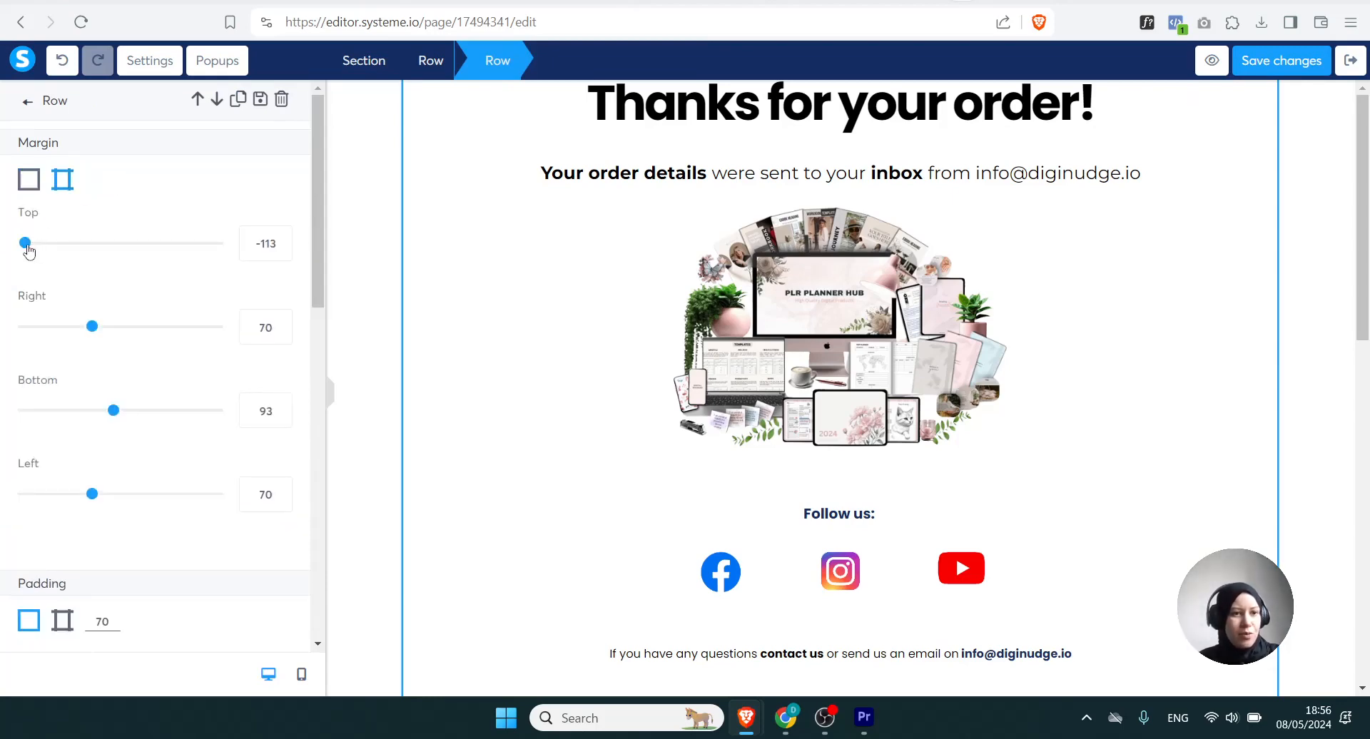
pyautogui.moveTo(28, 244); pyautogui.dragTo(107, 253)
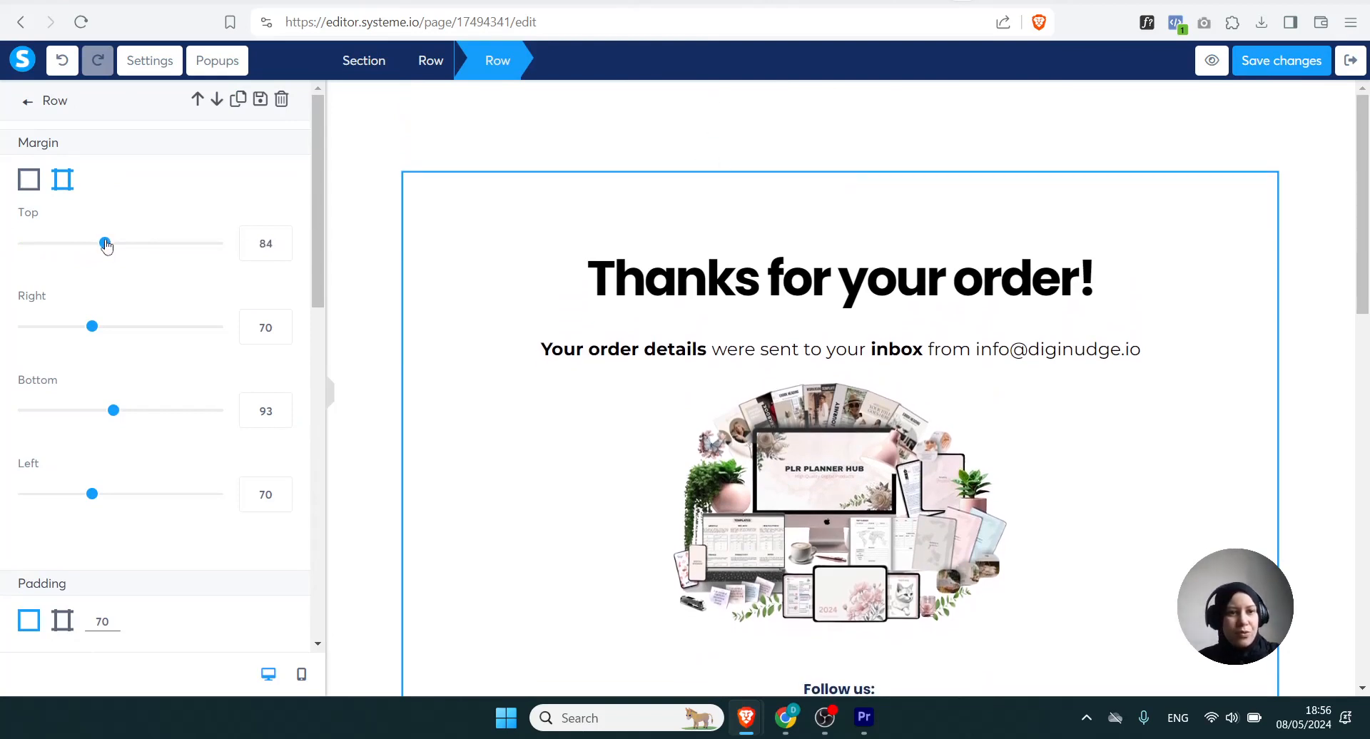
pyautogui.moveTo(106, 246); pyautogui.dragTo(80, 247)
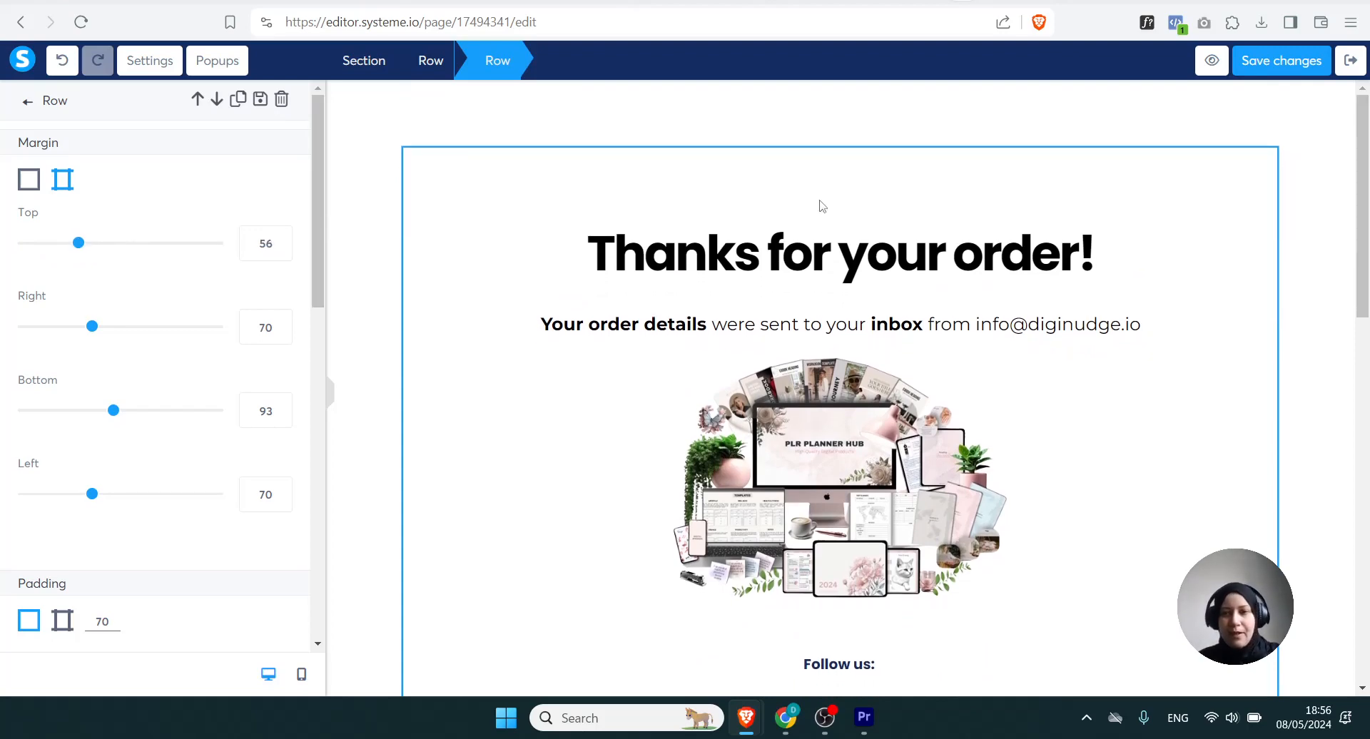
# Step: Copy the hex code of the Success! row's background colour and delete that row from the page
pyautogui.moveTo(1367, 285)
pyautogui.mouseDown()
pyautogui.moveTo(1367, 578)
pyautogui.moveTo(1367, 291)
pyautogui.mouseUp()
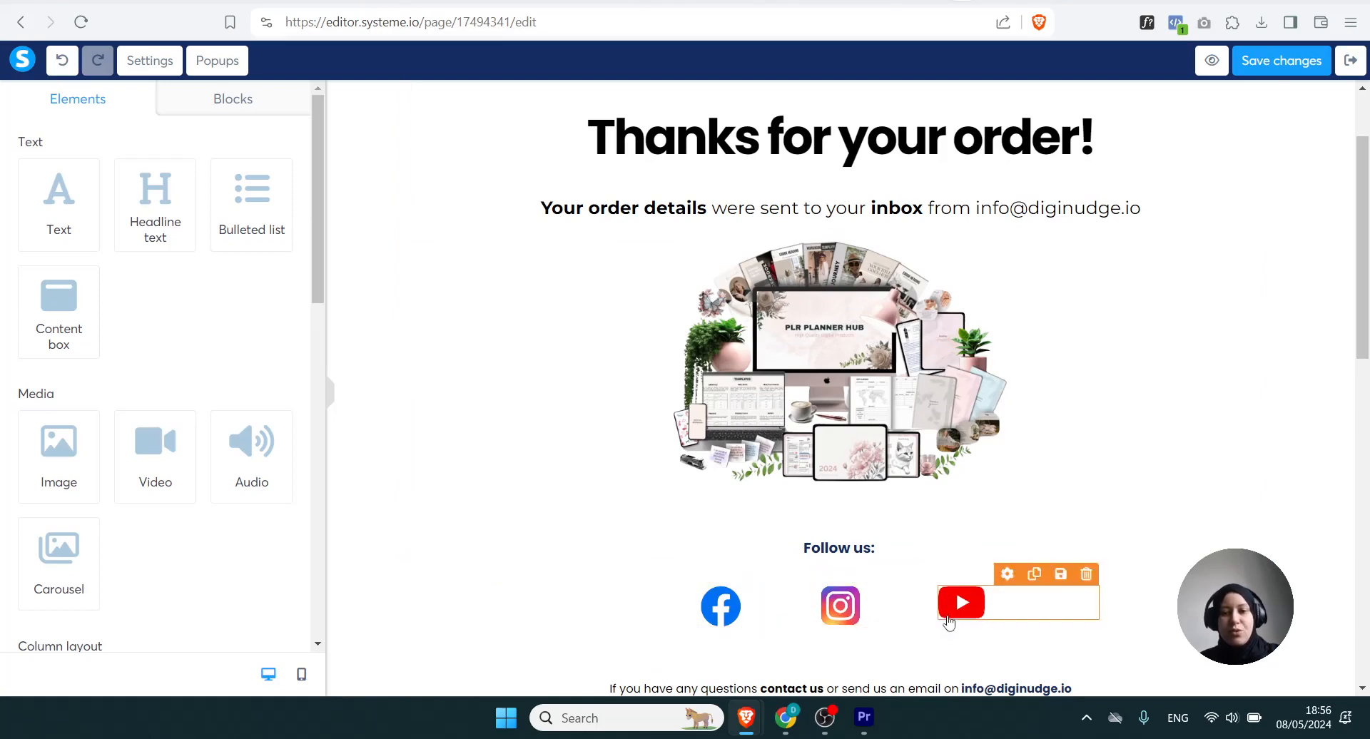
pyautogui.moveTo(1367, 335); pyautogui.dragTo(1369, 293)
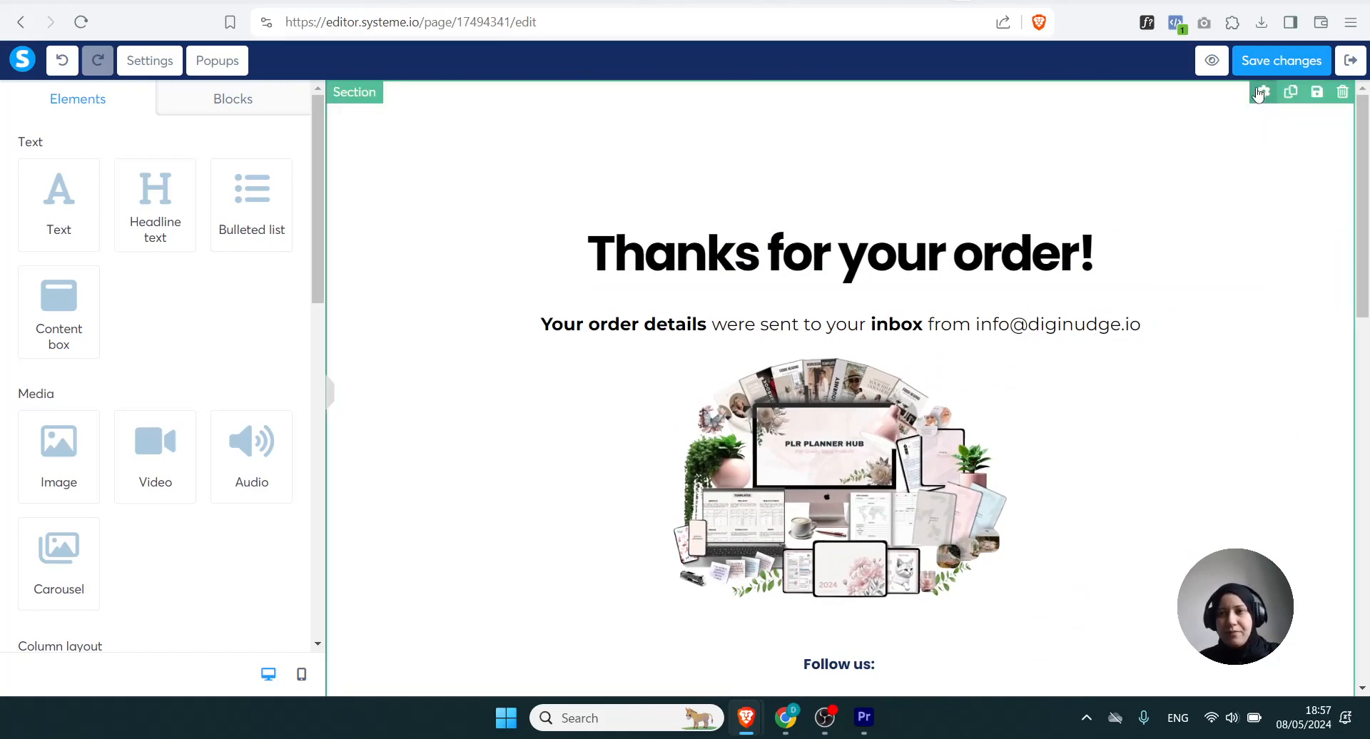
pyautogui.moveTo(1367, 147); pyautogui.dragTo(1368, 451)
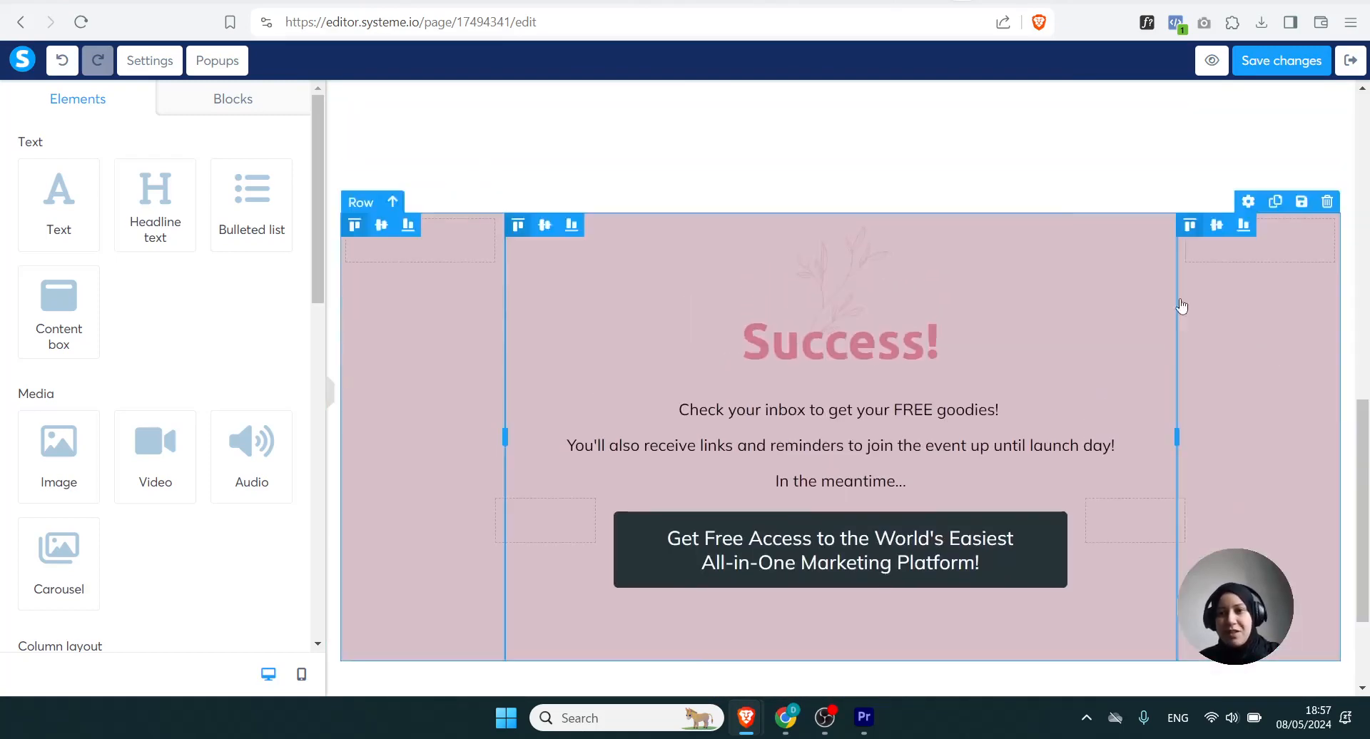
pyautogui.click(1248, 204)
pyautogui.moveTo(316, 211); pyautogui.dragTo(316, 357)
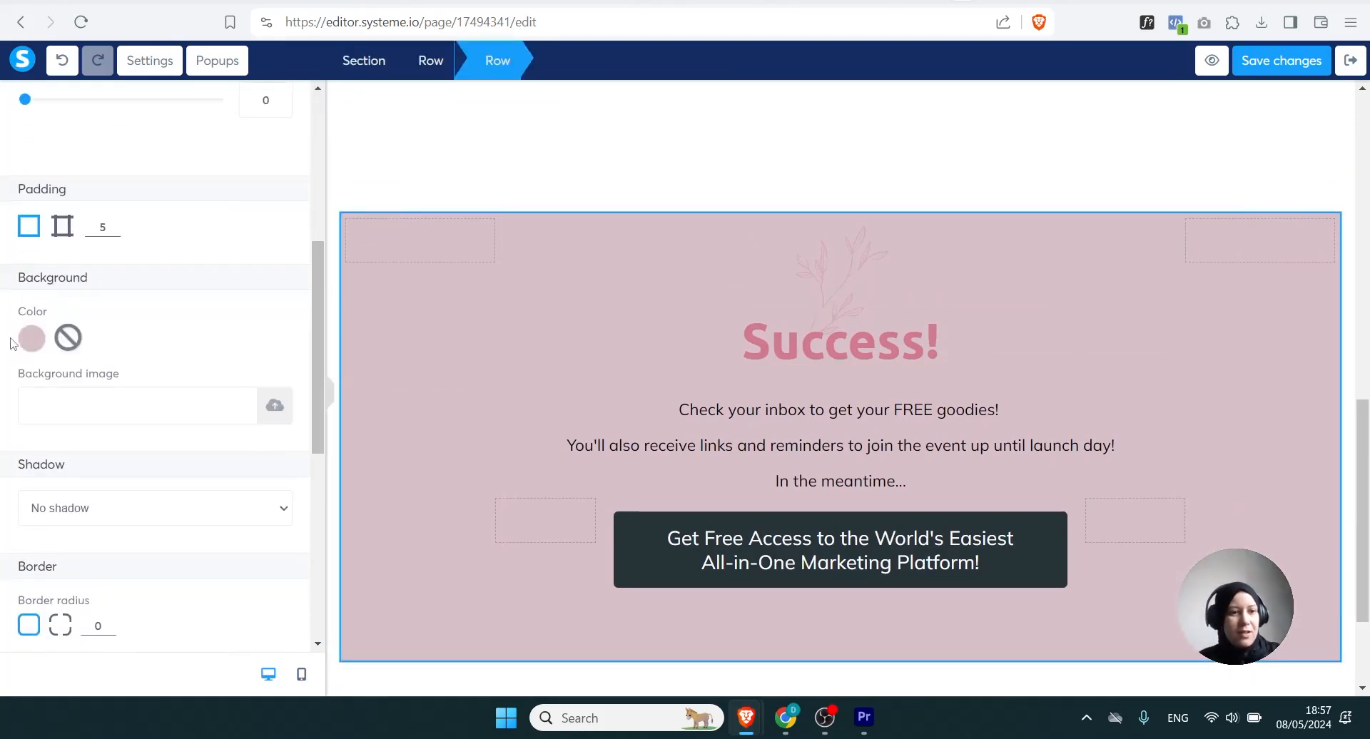
pyautogui.click(30, 341)
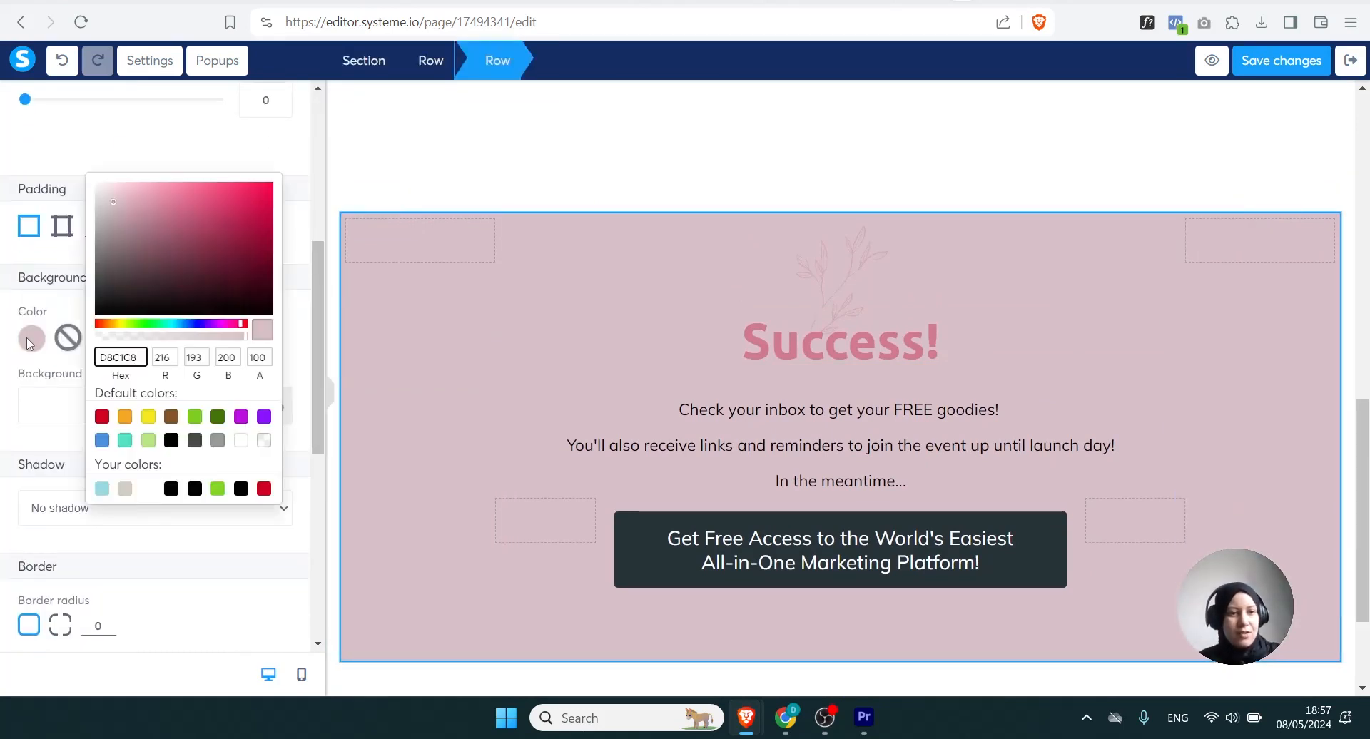
pyautogui.rightClick(115, 359)
pyautogui.click(168, 80)
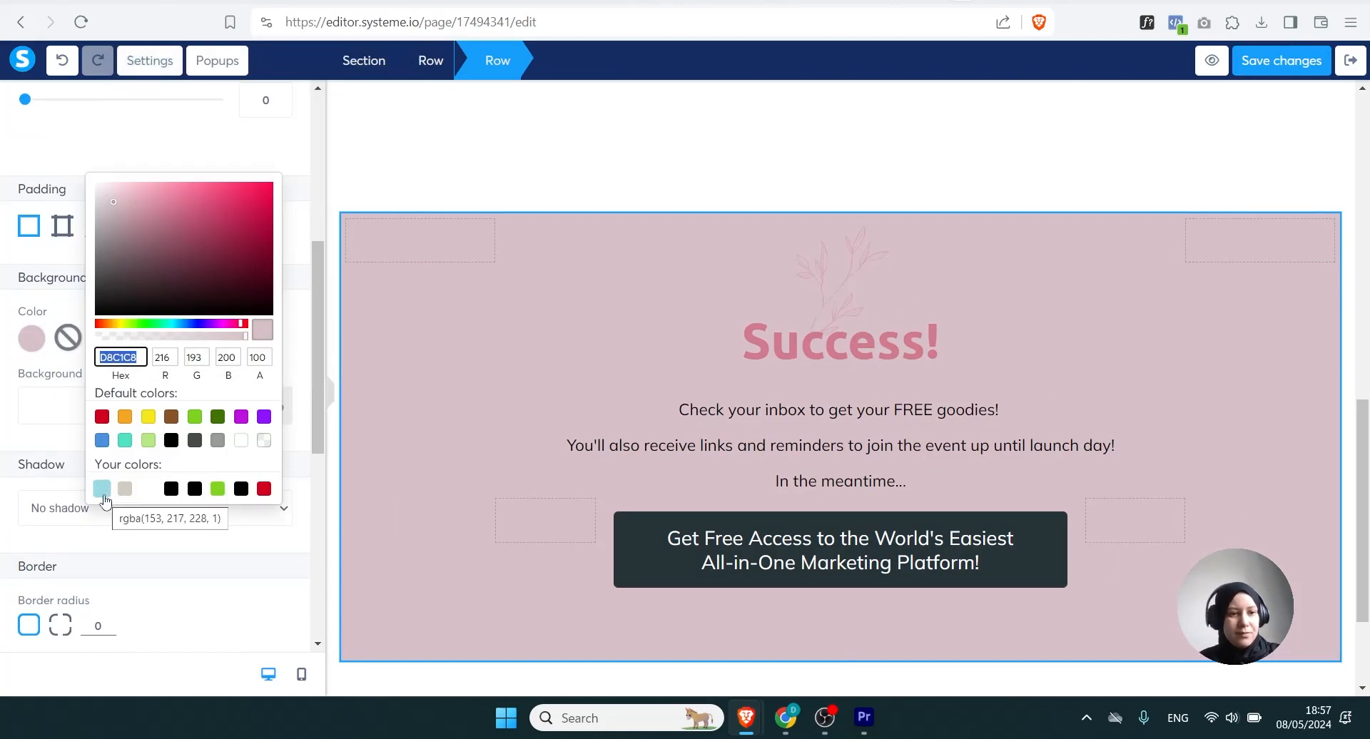
pyautogui.click(544, 159)
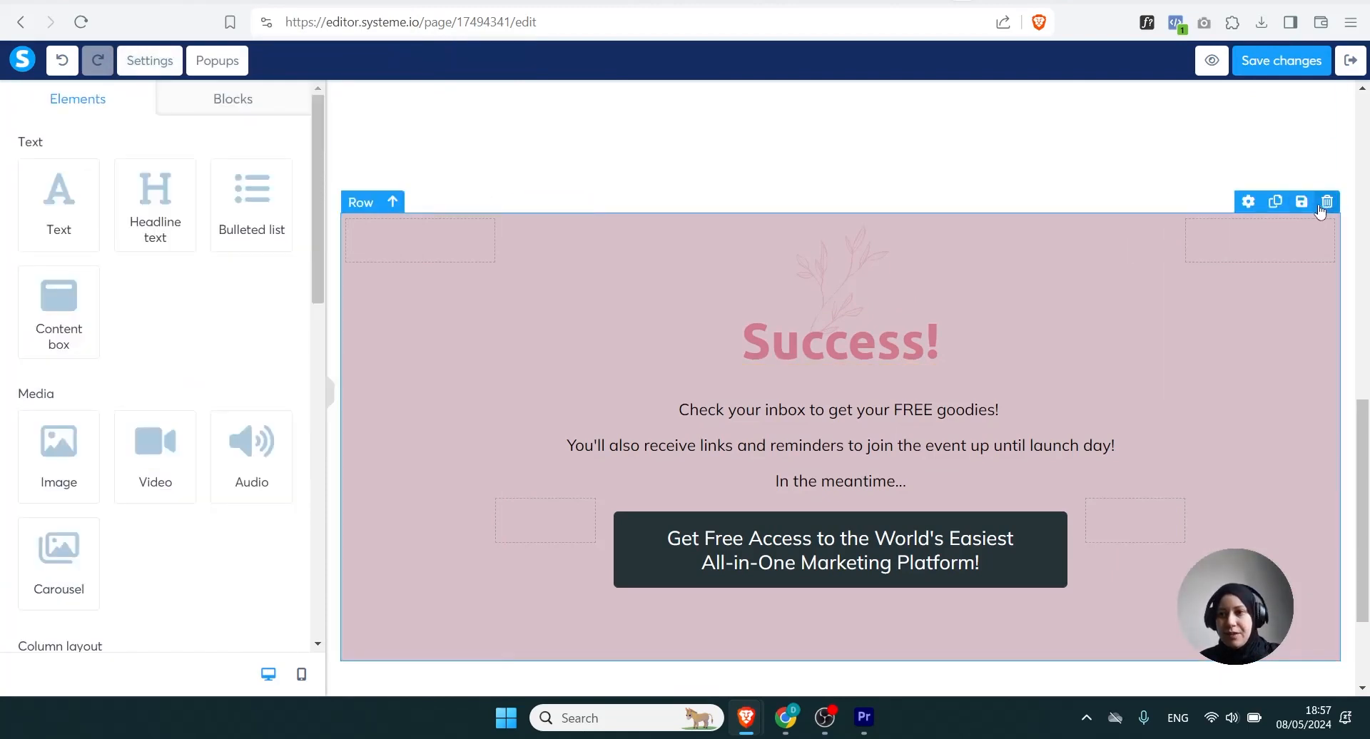
pyautogui.click(1326, 202)
pyautogui.press('Return')
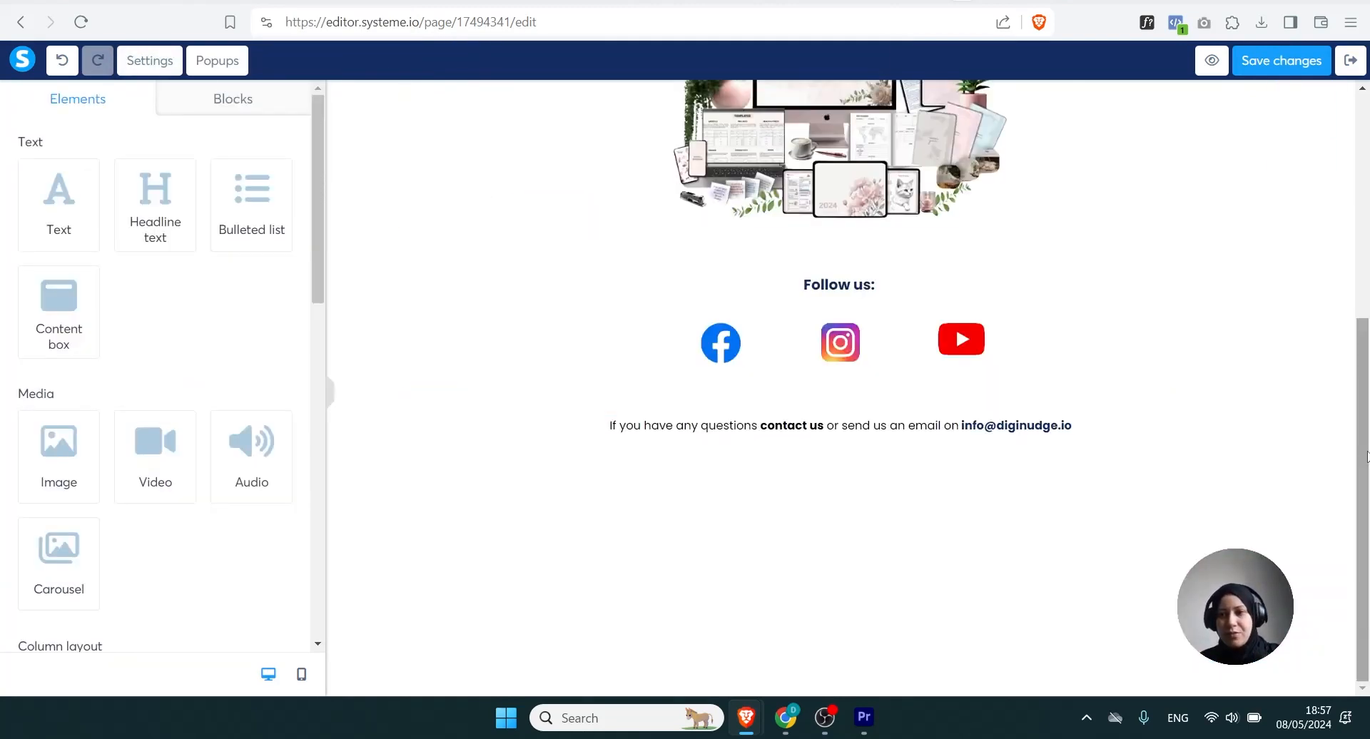
# Step: Set the background colour of the section around the "Thanks for your order!" content to hex D8C1C8
pyautogui.scroll(5, 1340, 174)
pyautogui.click(1263, 92)
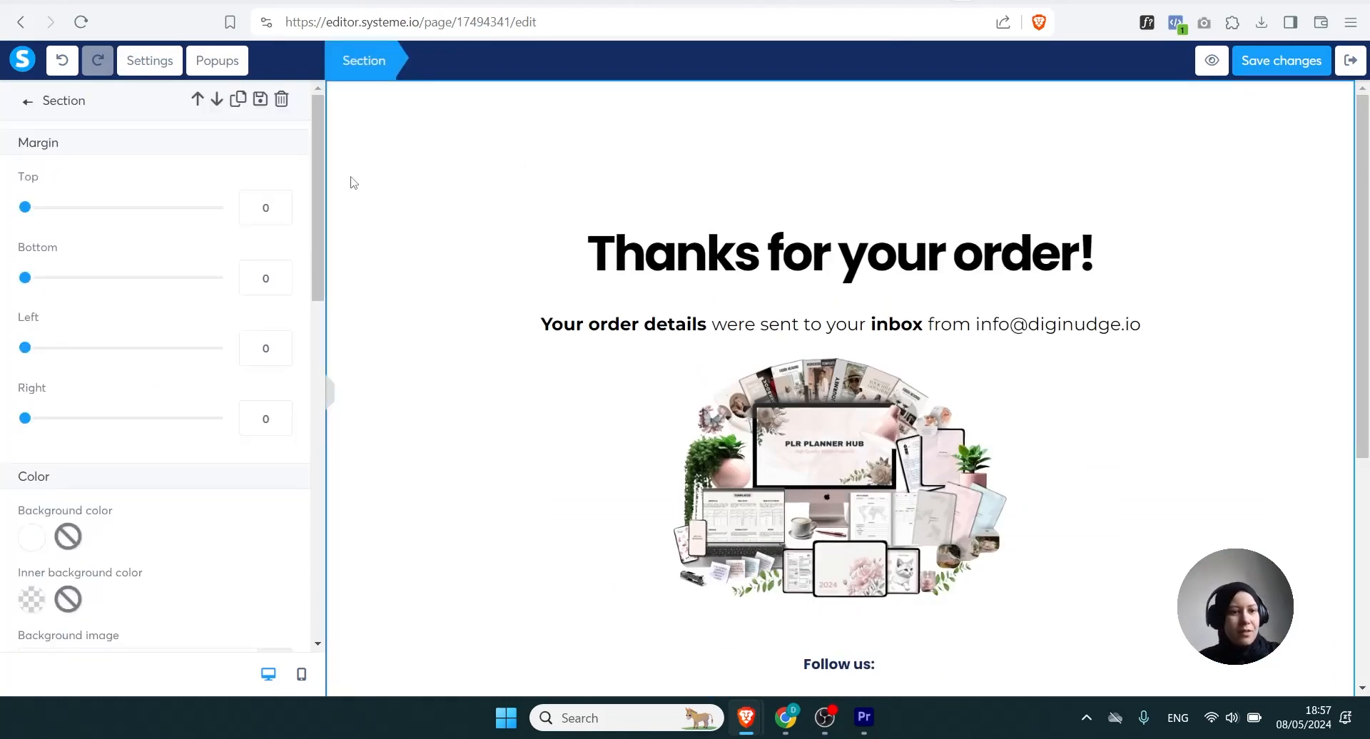
pyautogui.click(28, 543)
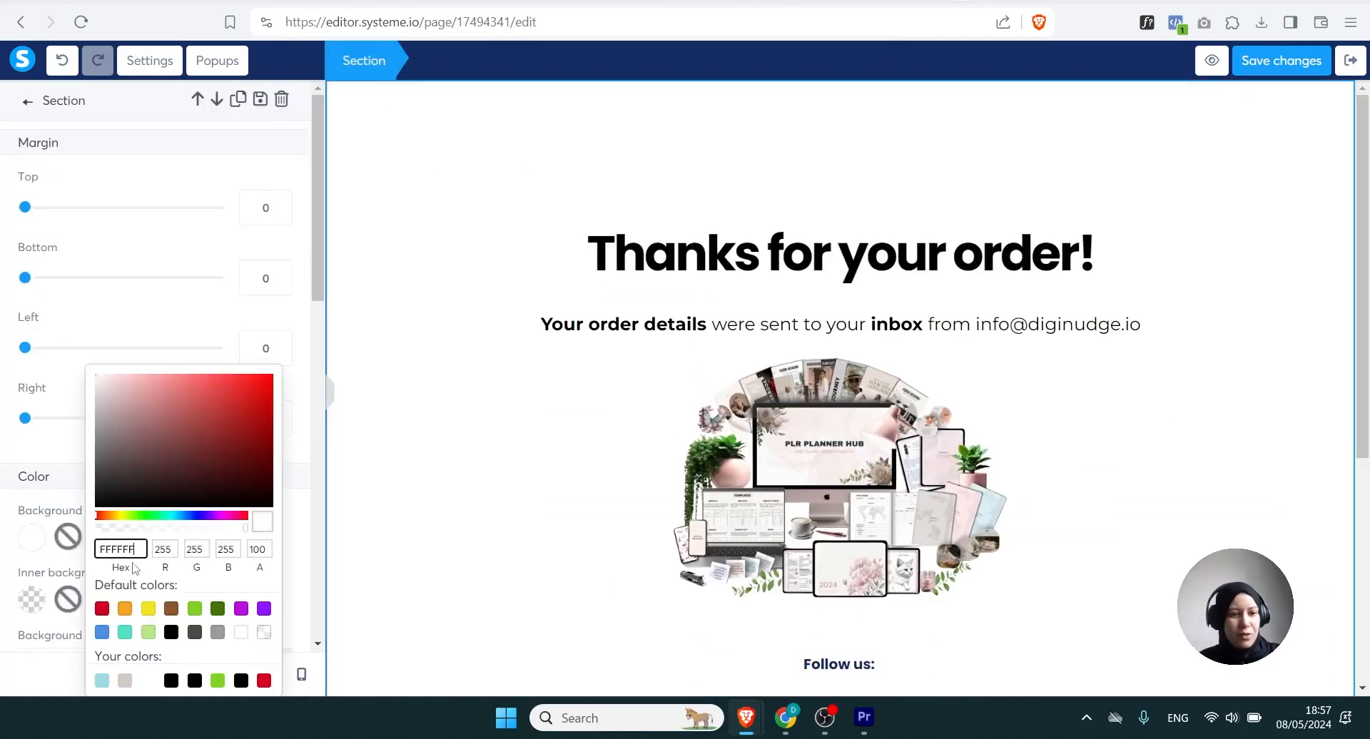
pyautogui.click(1338, 307)
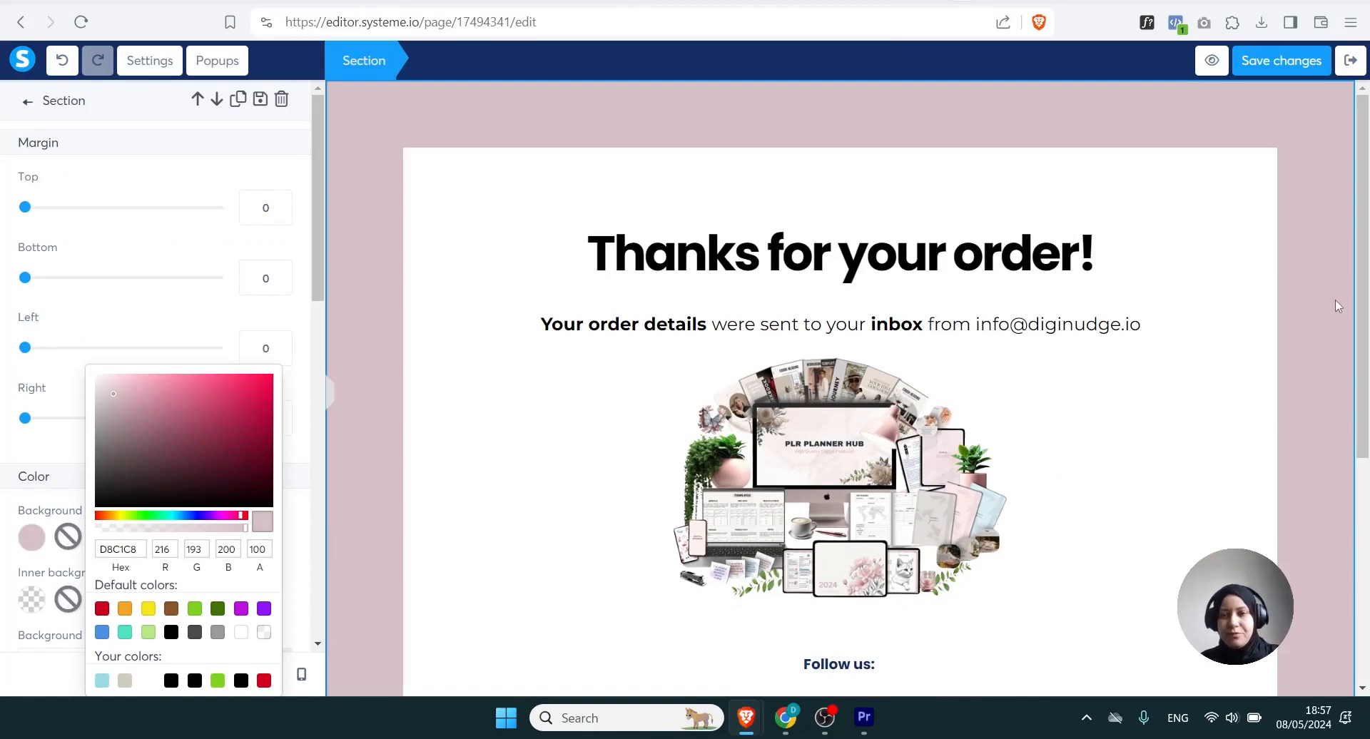
pyautogui.moveTo(1363, 202); pyautogui.dragTo(1365, 406)
pyautogui.scroll(5, 1055, 385)
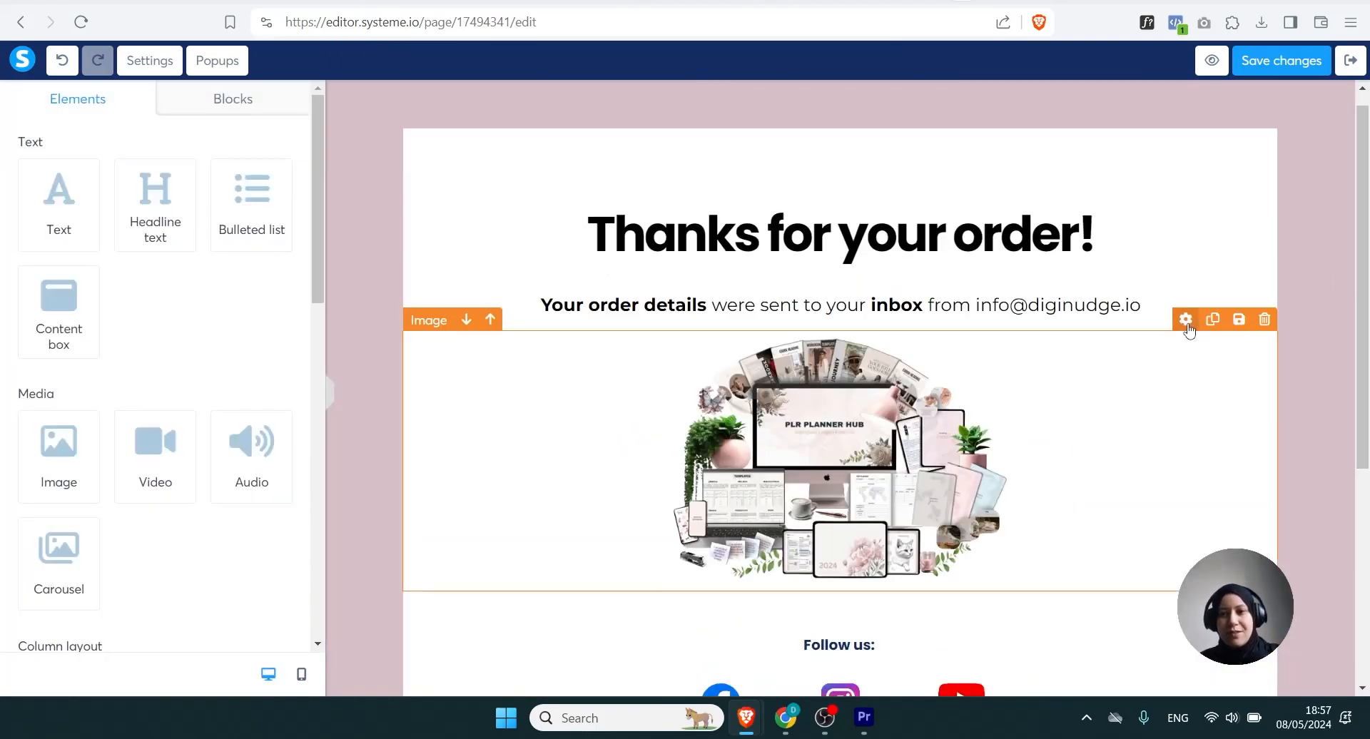
# Step: Keep the planner image element below the order details text, but clear its current image file
pyautogui.click(1264, 320)
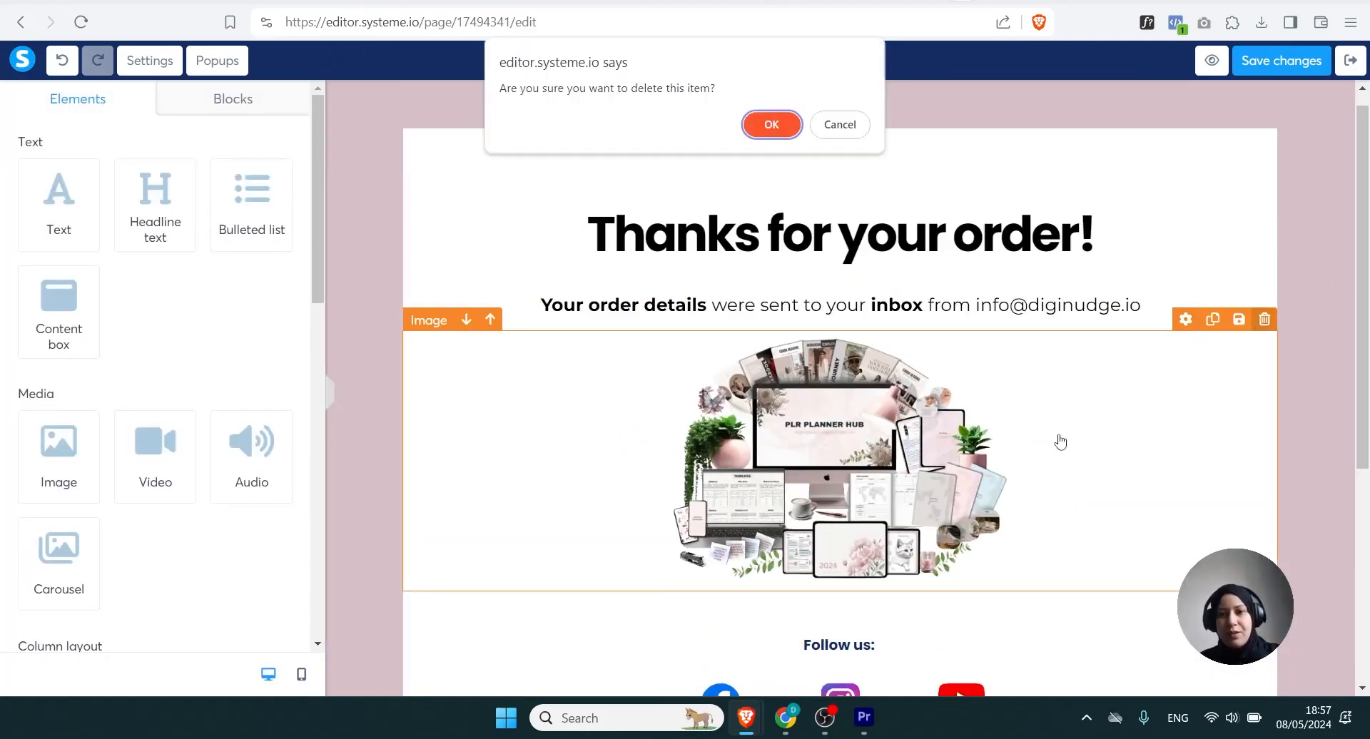
pyautogui.click(839, 124)
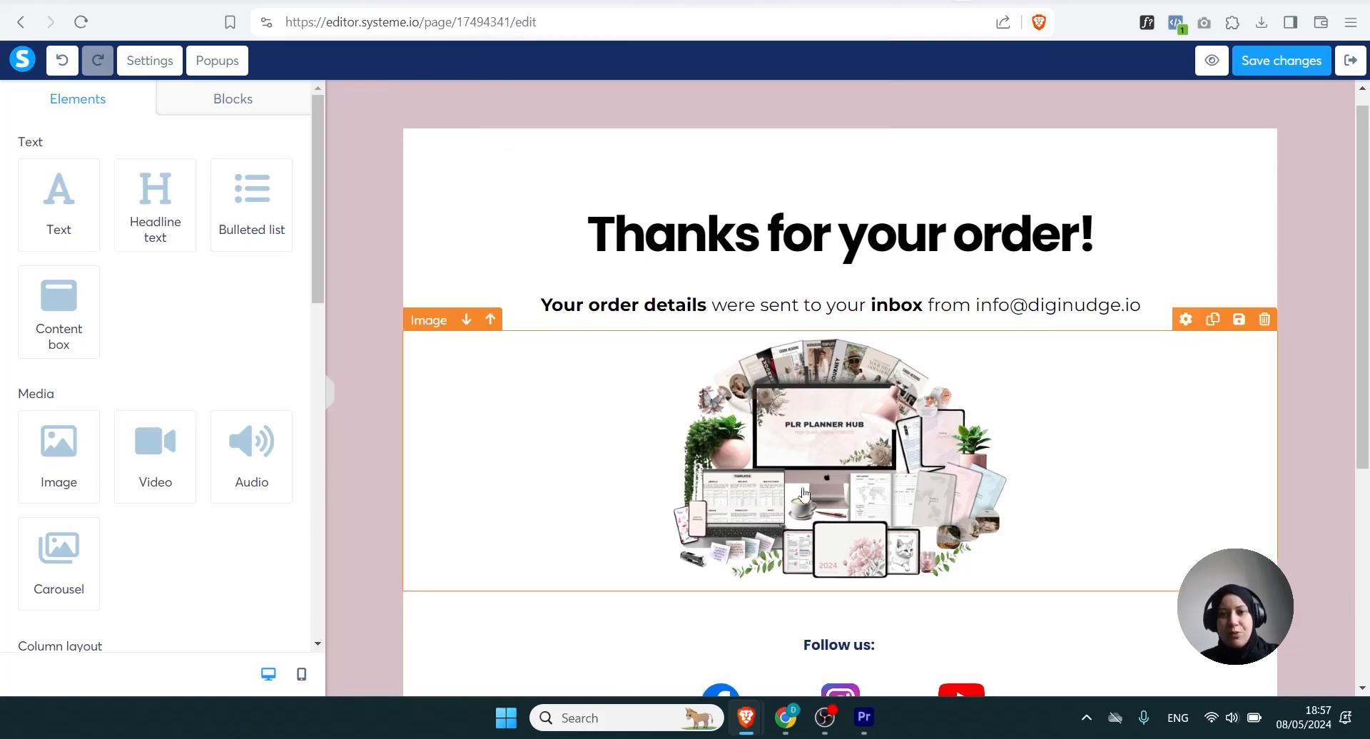
pyautogui.click(1185, 319)
pyautogui.click(244, 174)
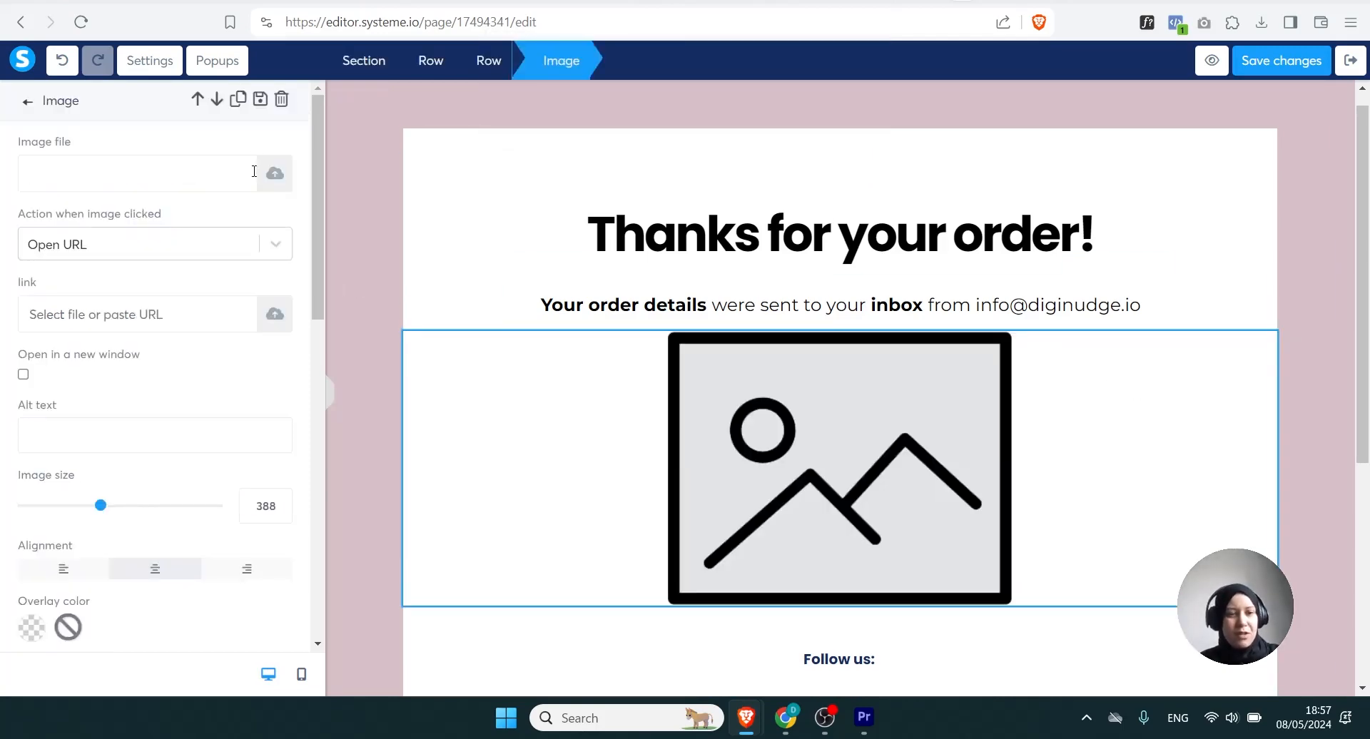
# Step: Upload FunnelTempAdsCreatives.png, insert it into the empty image element, and shrink it to a small centred picture
pyautogui.click(276, 175)
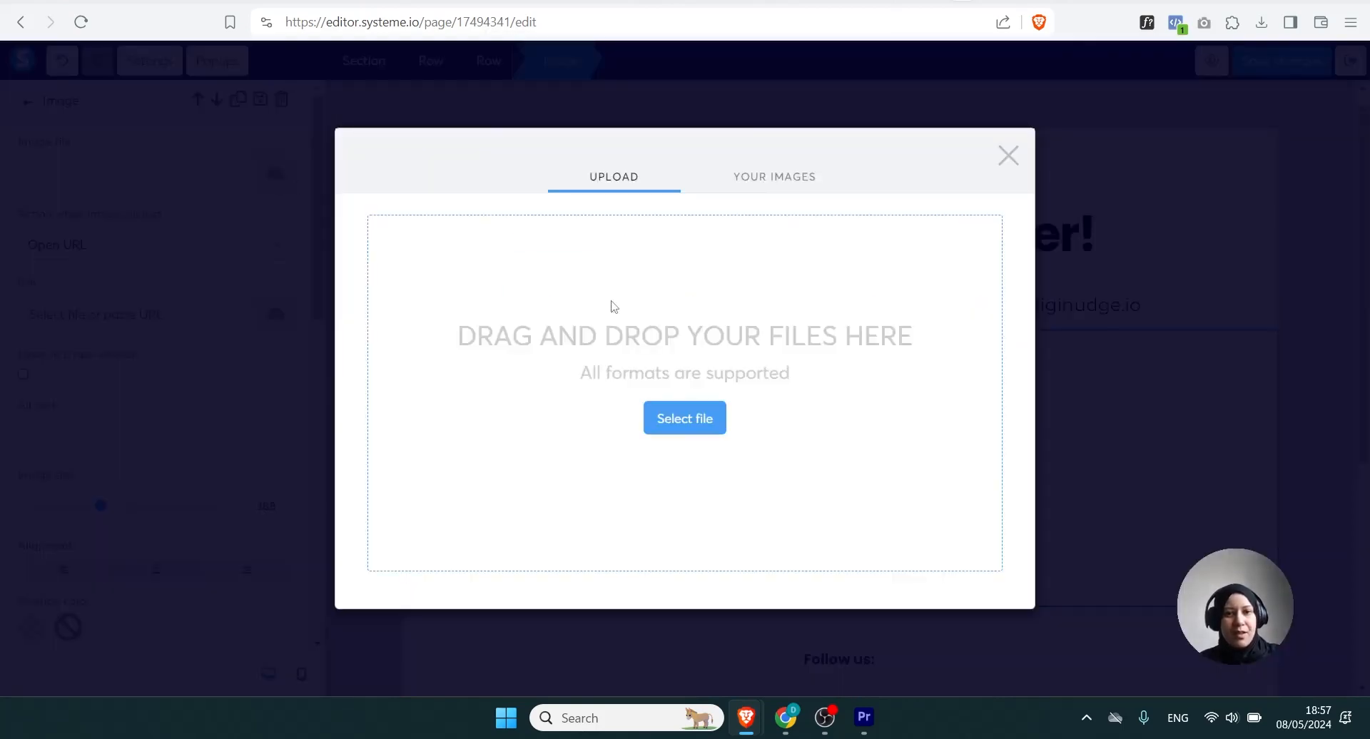
pyautogui.click(683, 427)
pyautogui.press('Escape')
pyautogui.click(780, 176)
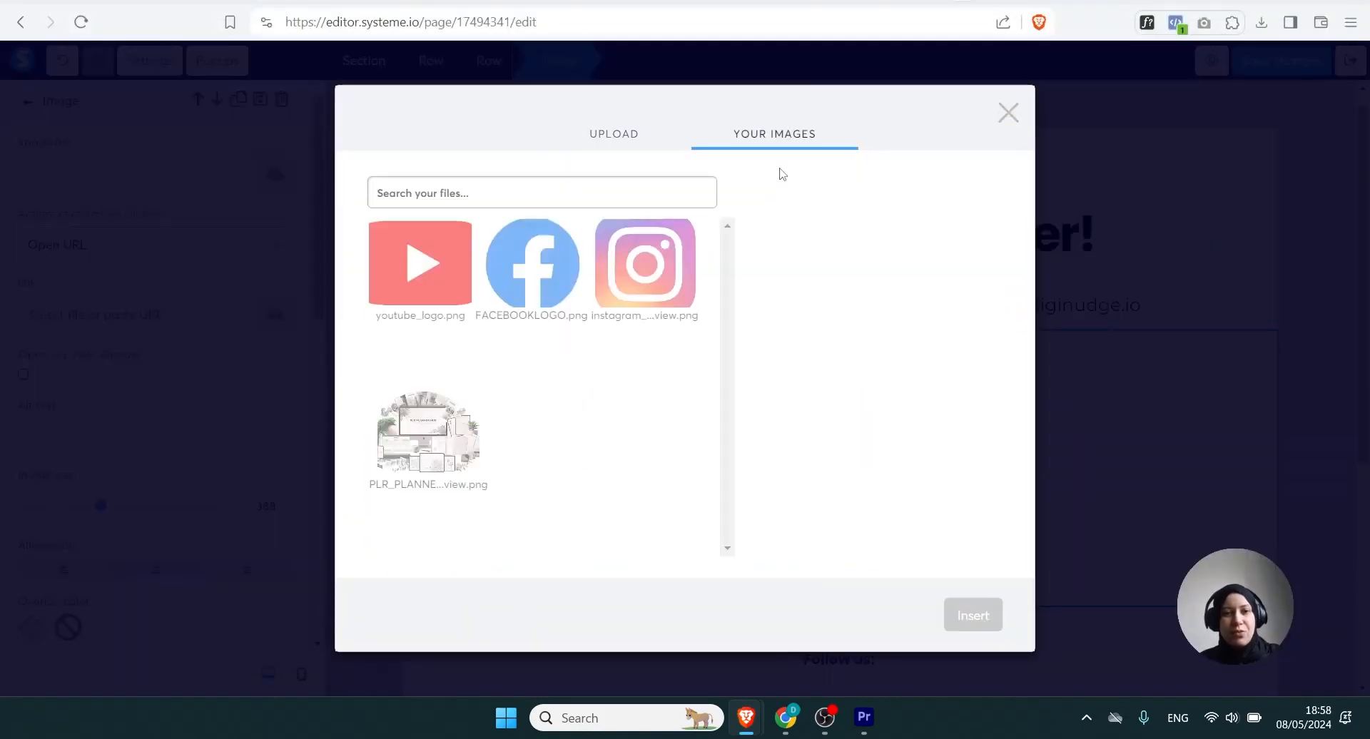
pyautogui.click(633, 152)
pyautogui.click(774, 177)
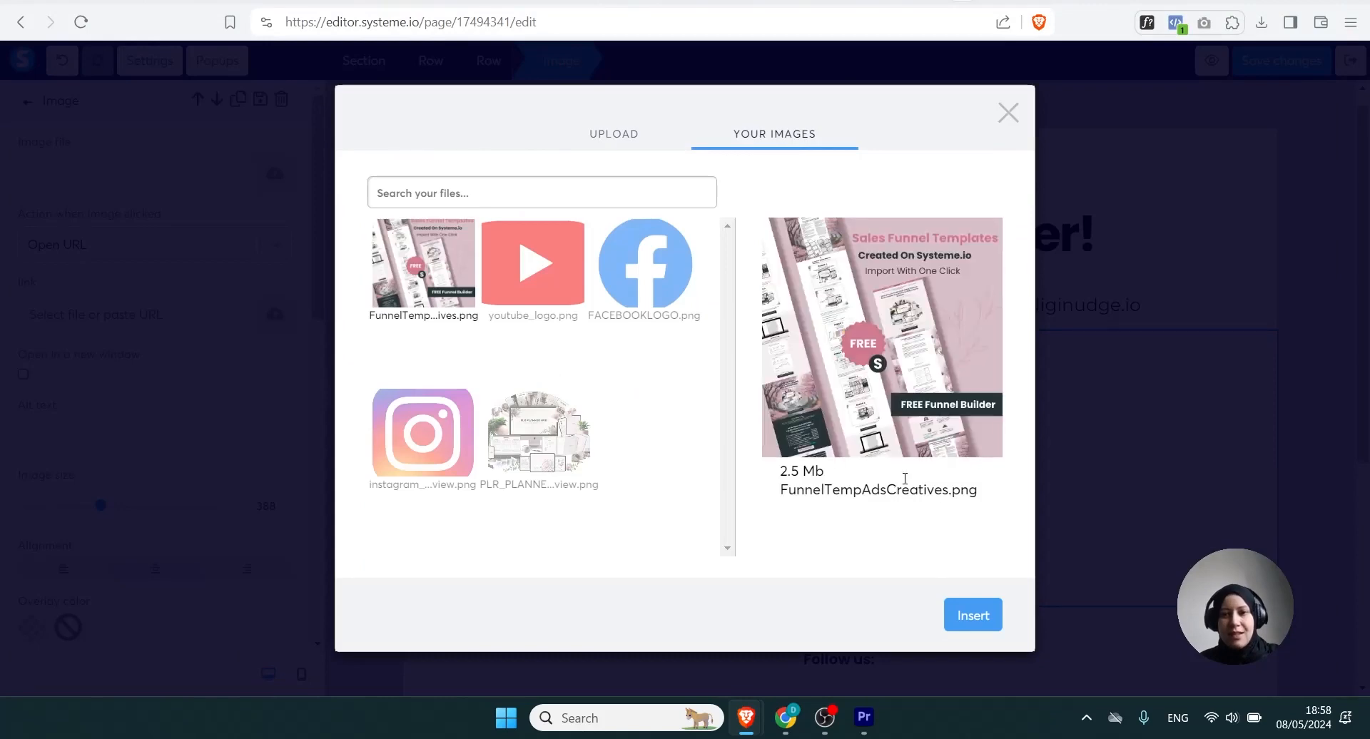
pyautogui.click(975, 620)
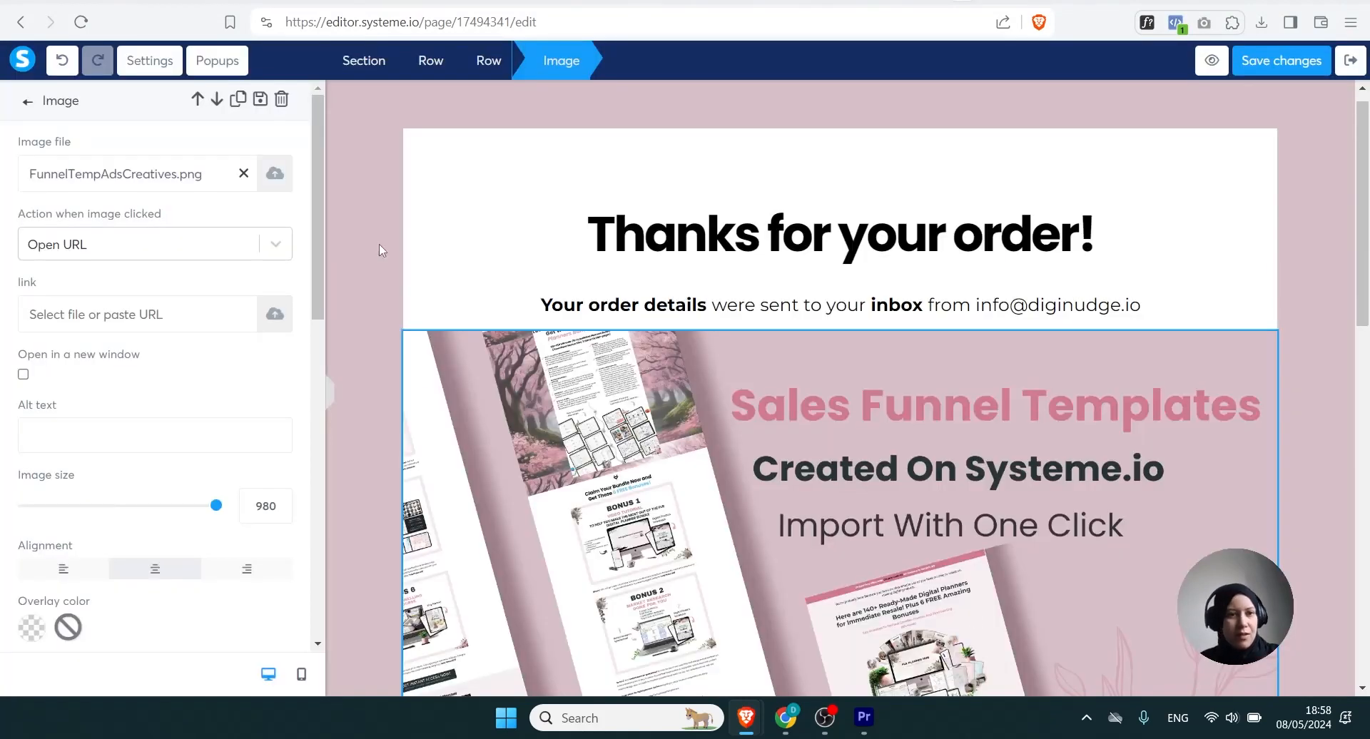
pyautogui.moveTo(216, 505); pyautogui.dragTo(66, 532)
# Step: Compare the Soft, Hard and Far shadow styles on the Sales Funnel Templates image and apply Hard shadow
pyautogui.moveTo(312, 315); pyautogui.dragTo(312, 634)
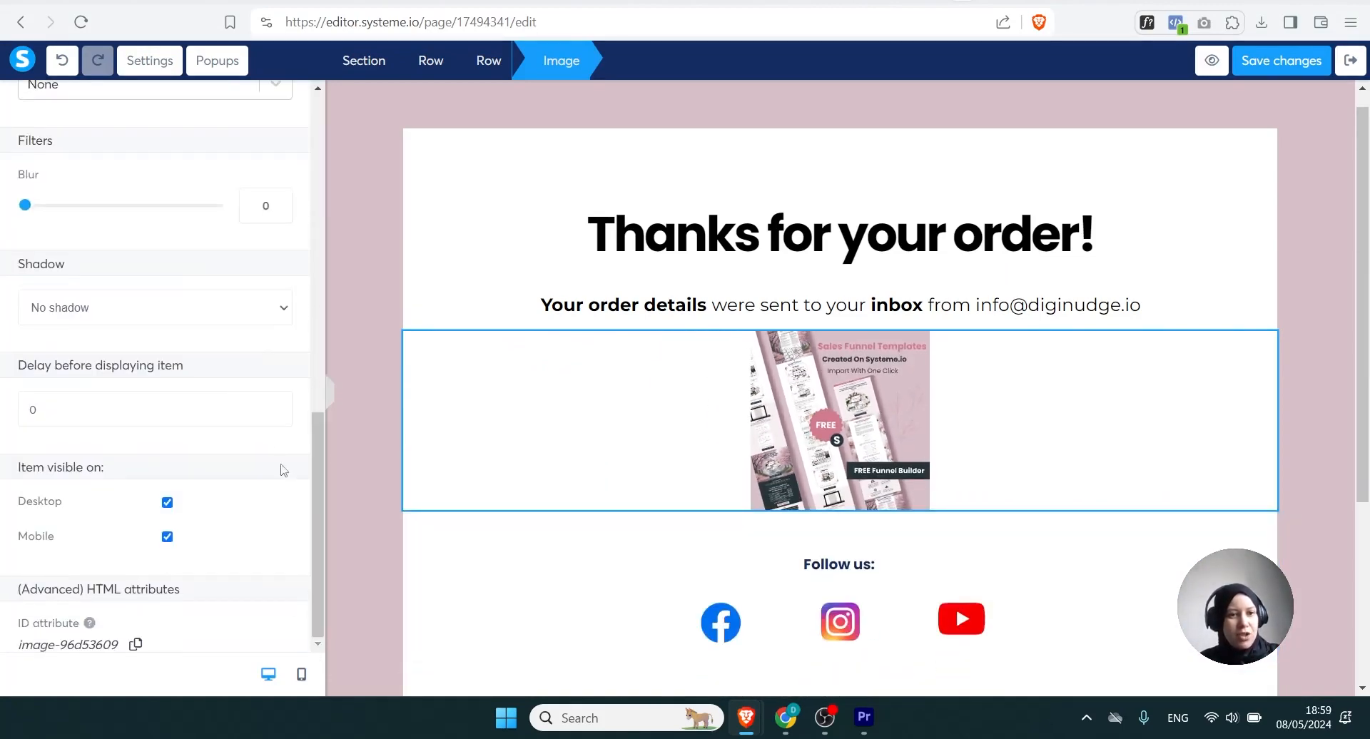
pyautogui.click(286, 310)
pyautogui.click(251, 347)
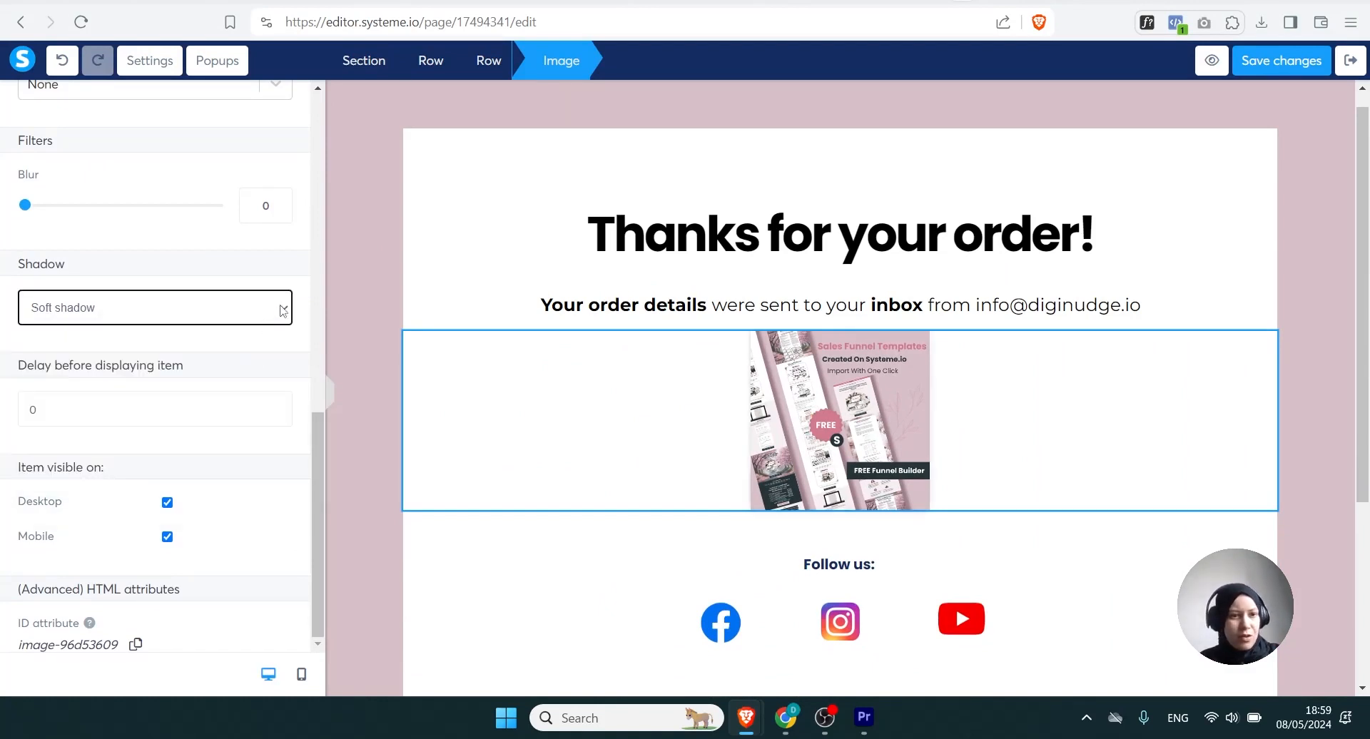
pyautogui.click(283, 310)
pyautogui.click(229, 382)
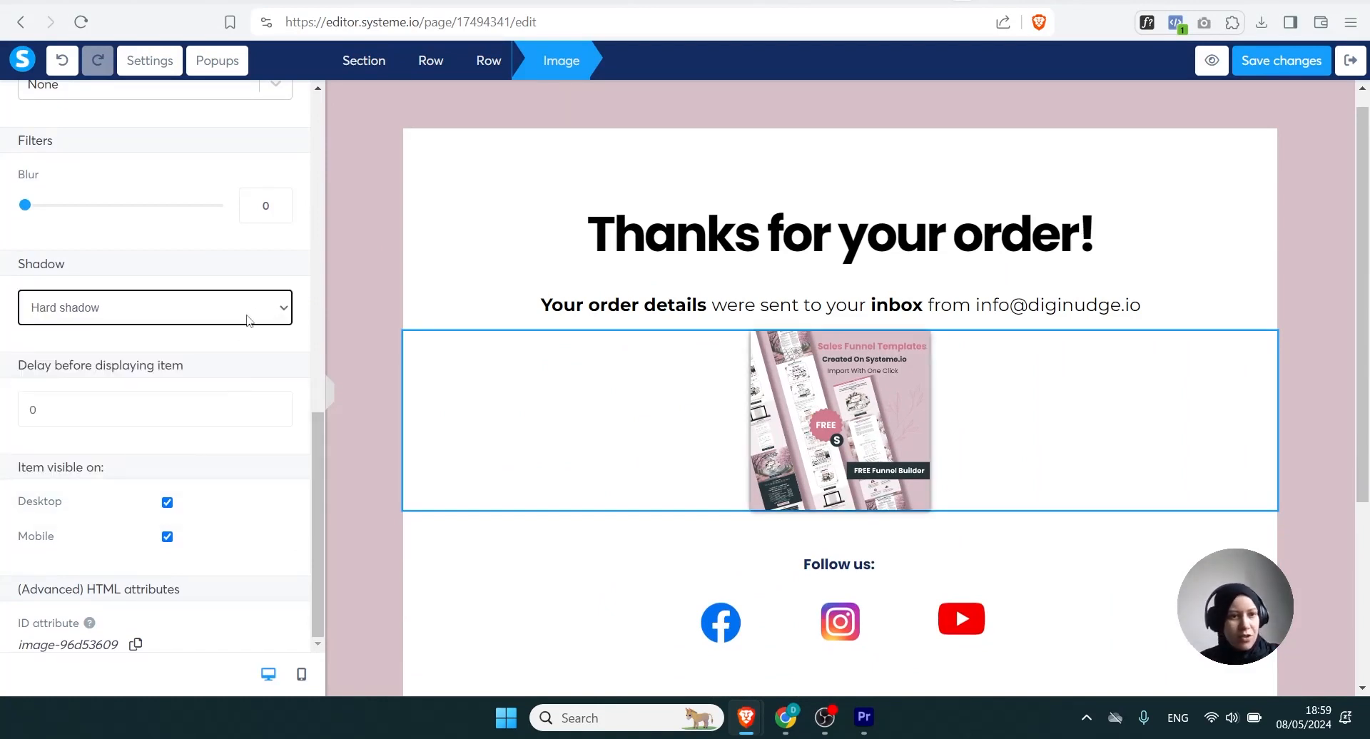
pyautogui.click(275, 316)
pyautogui.click(226, 390)
pyautogui.click(251, 322)
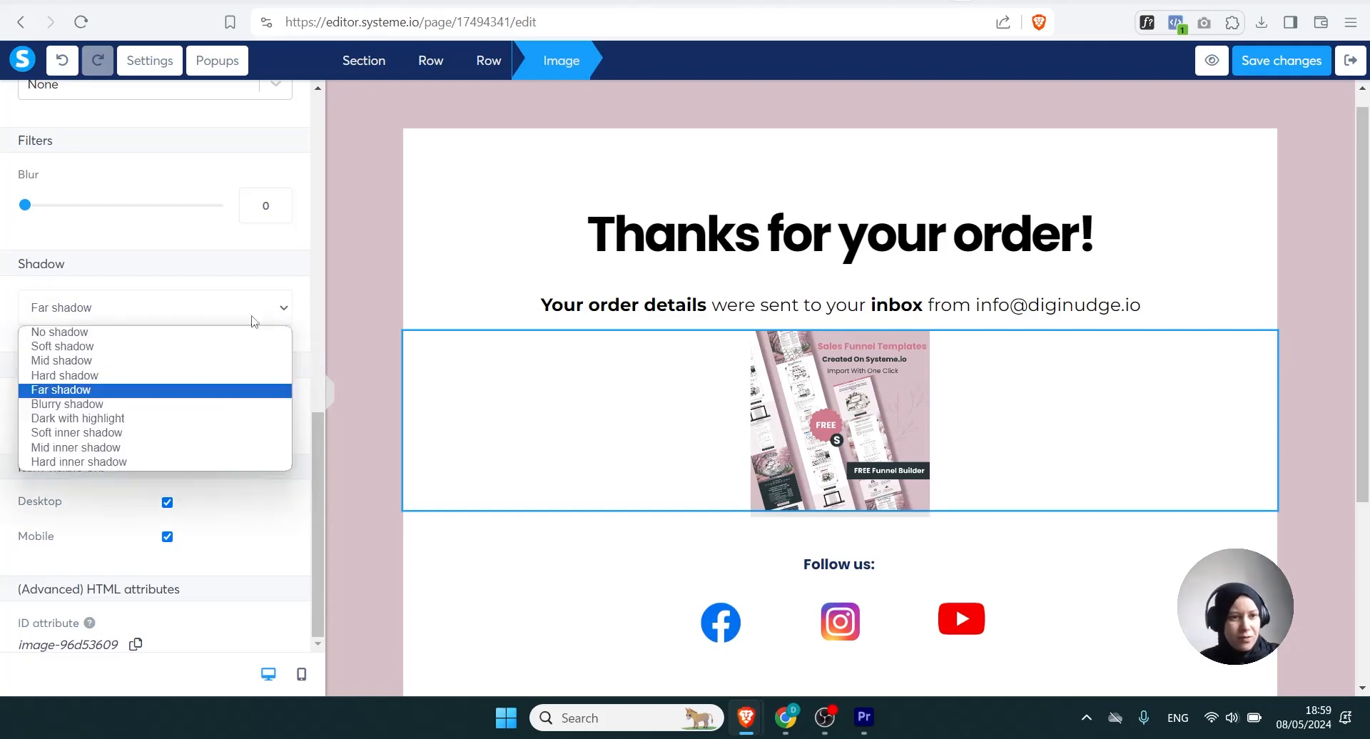
pyautogui.click(227, 376)
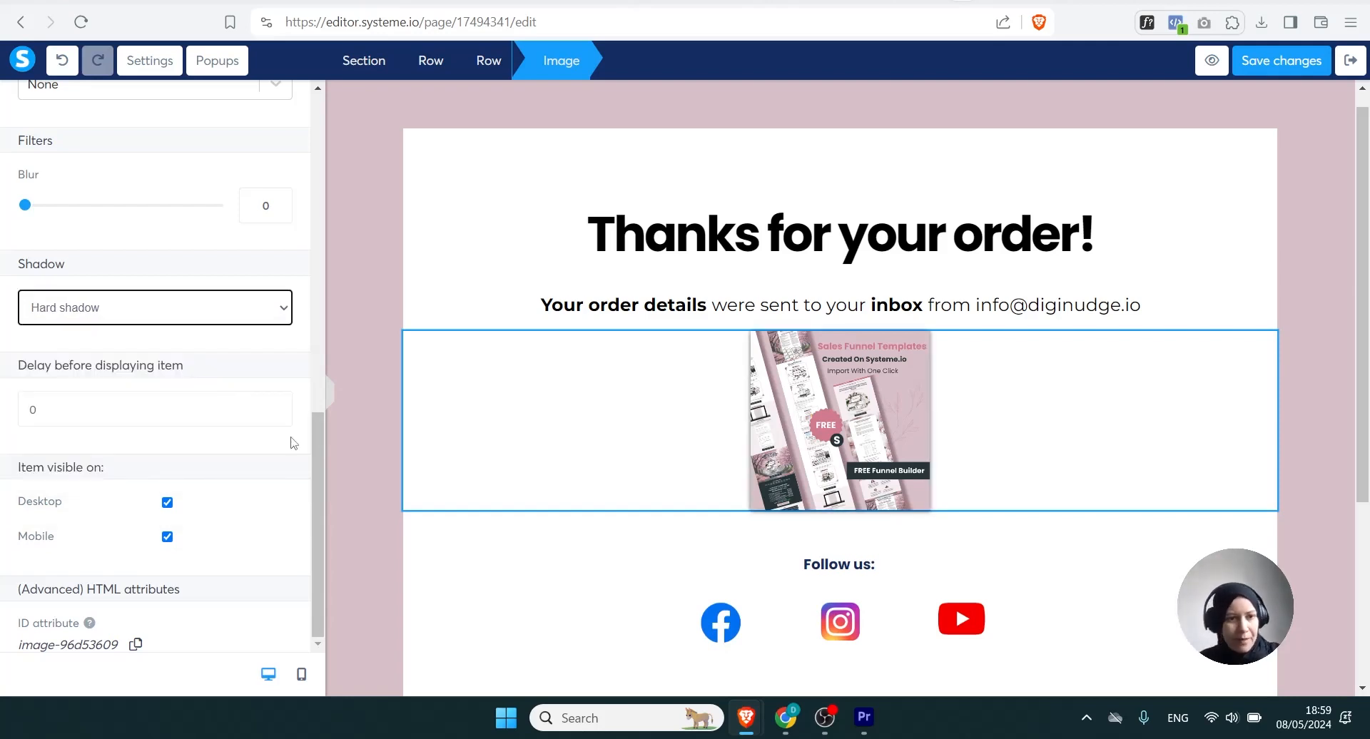
pyautogui.moveTo(314, 443); pyautogui.dragTo(334, 133)
pyautogui.scroll(-10, 179, 393)
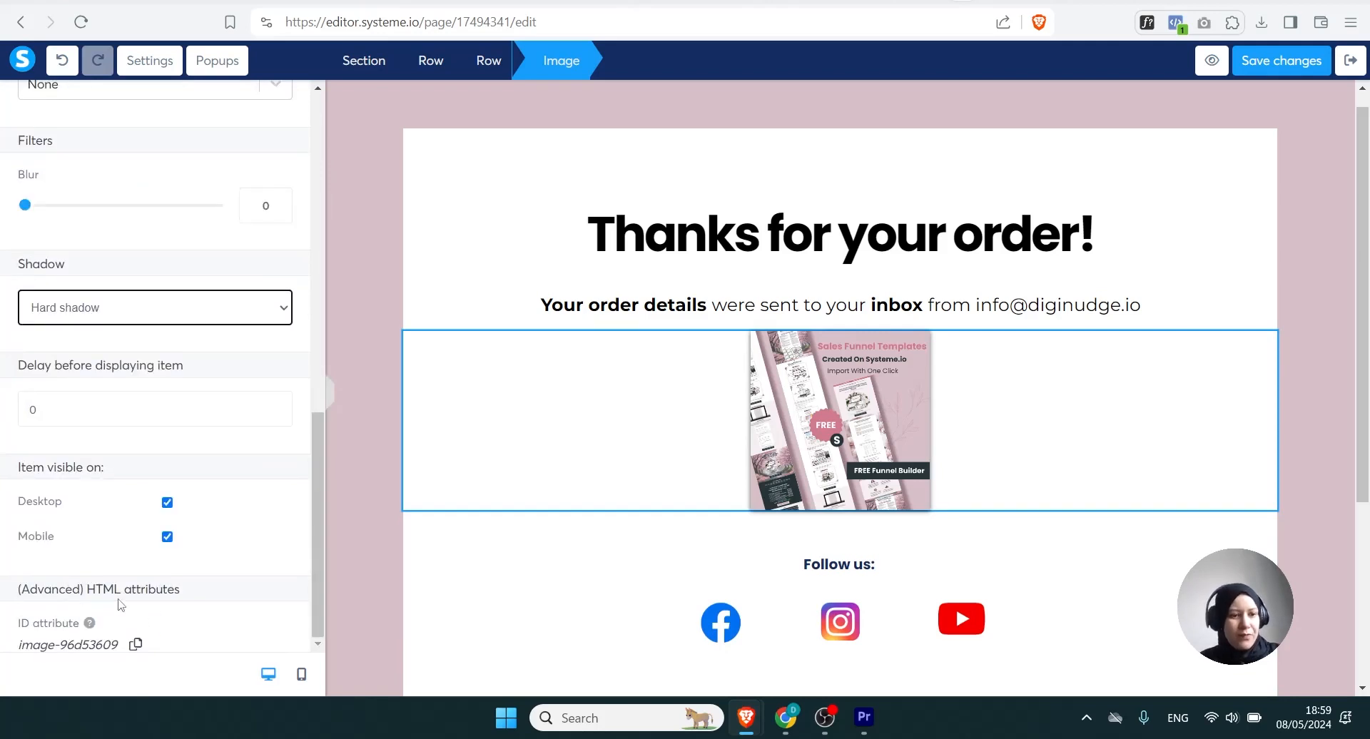
pyautogui.click(1006, 531)
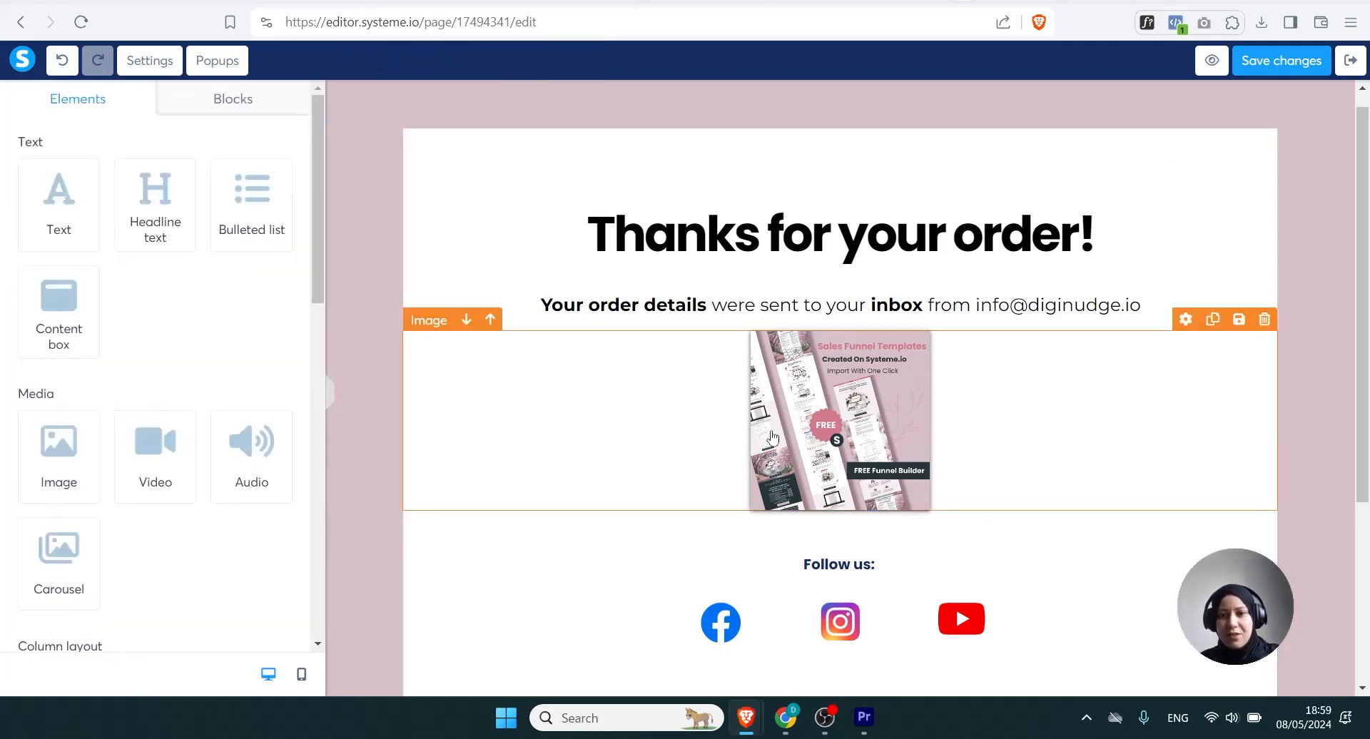
# Step: Give the white content row a uniform margin of 93, with top padding 33 and bottom padding 132
pyautogui.click(1183, 143)
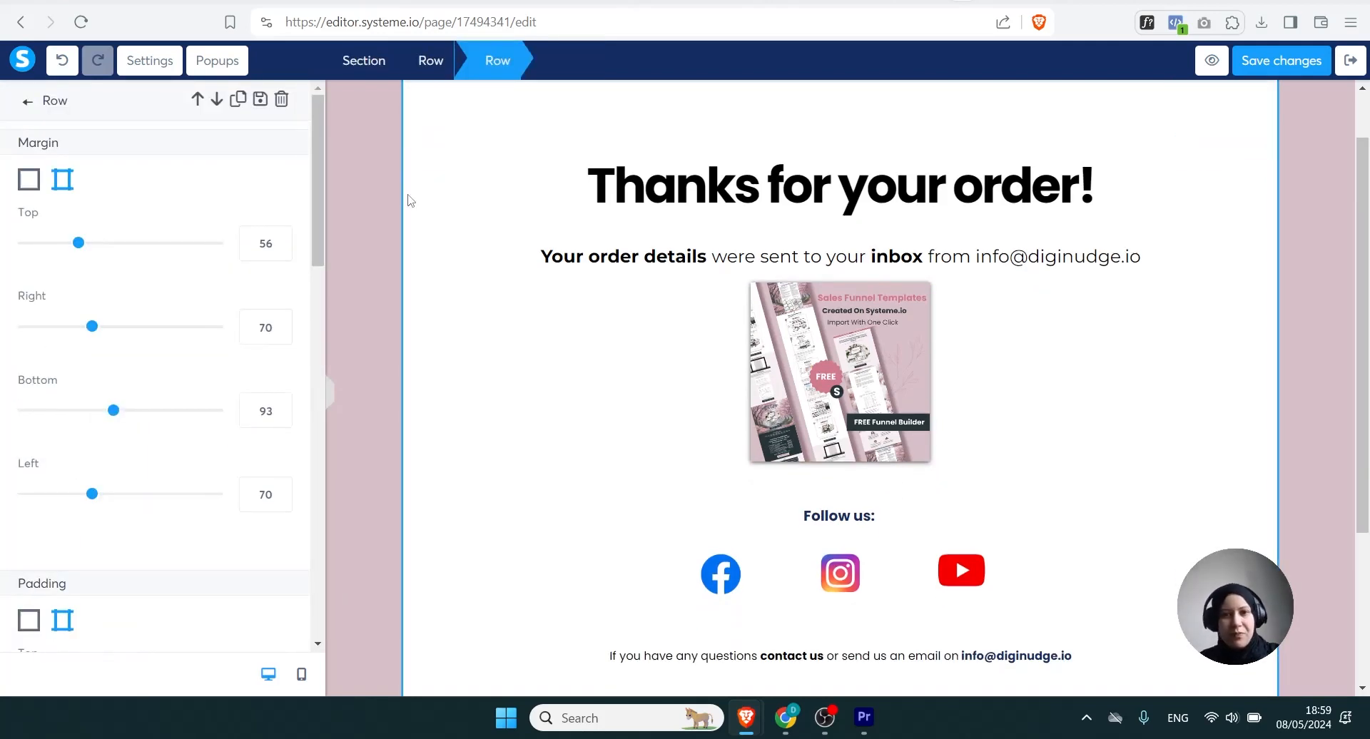
pyautogui.click(36, 186)
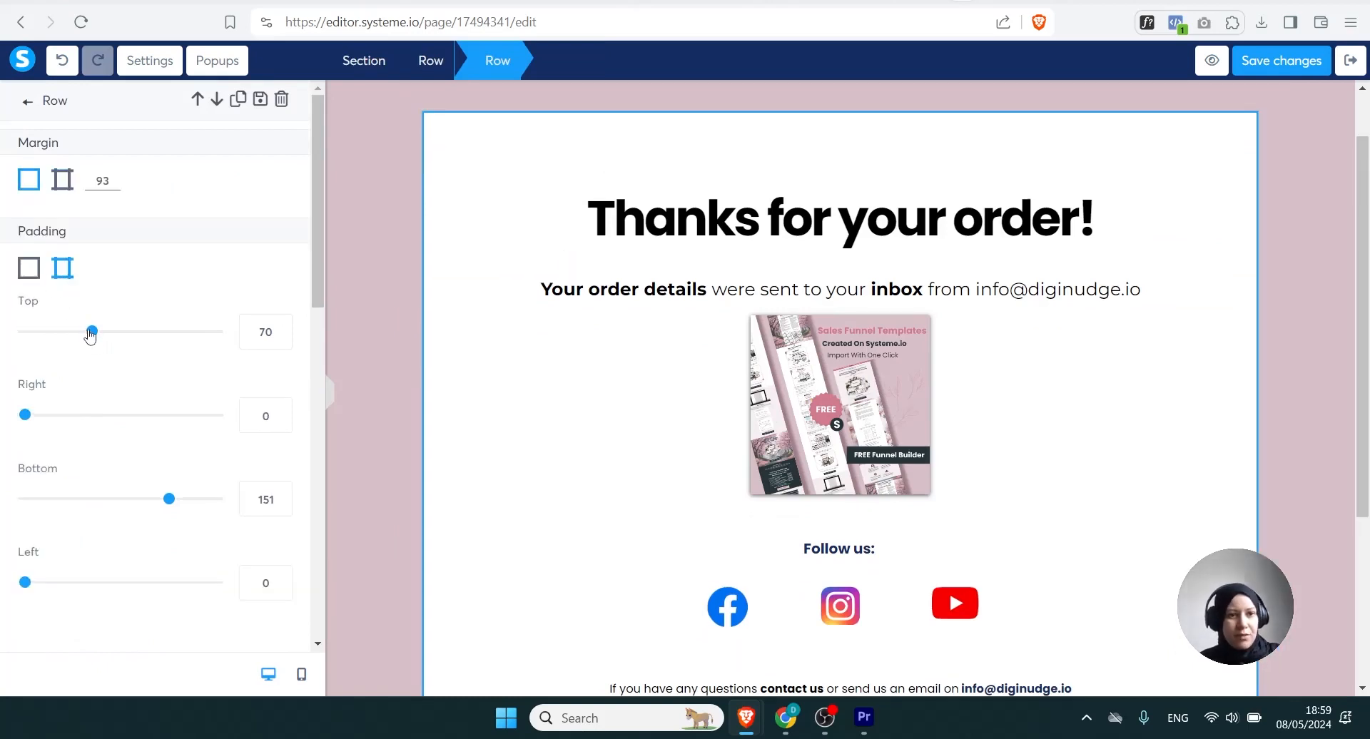
pyautogui.moveTo(91, 335); pyautogui.dragTo(56, 336)
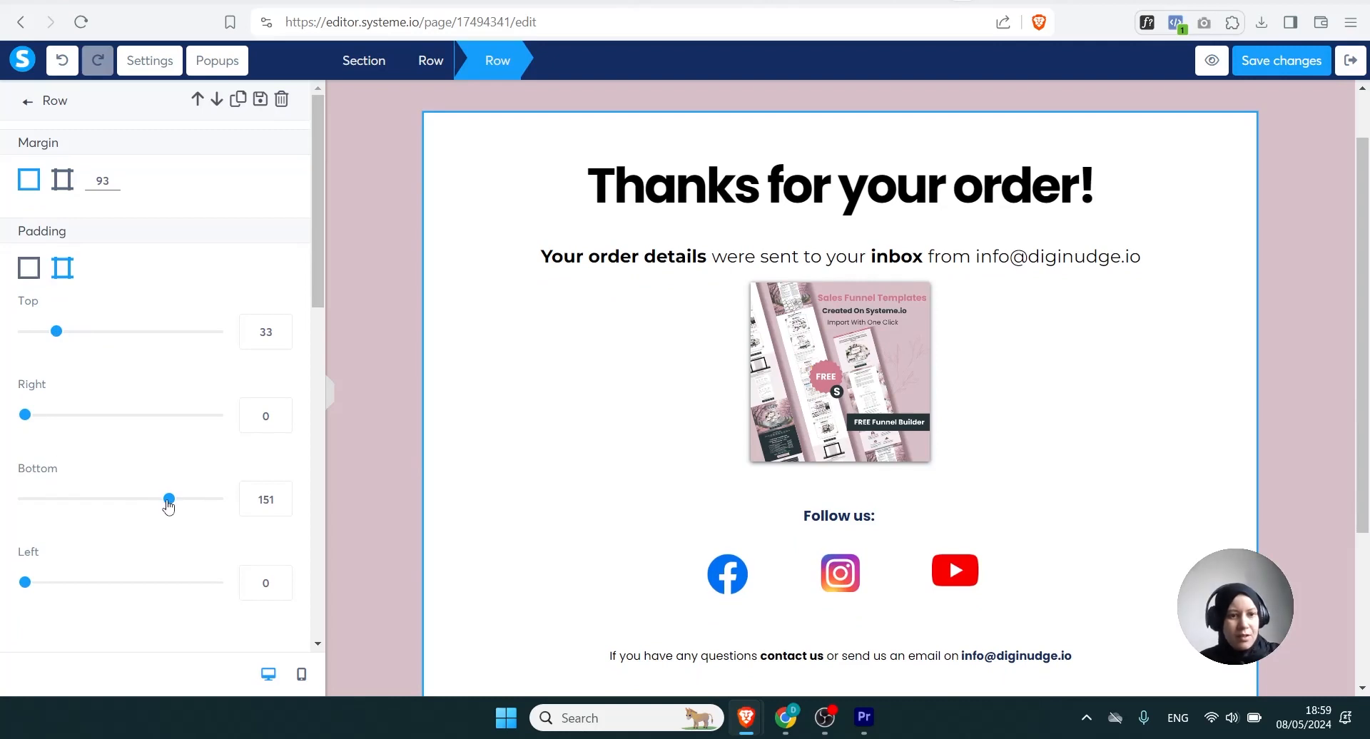
pyautogui.moveTo(168, 507); pyautogui.dragTo(152, 510)
pyautogui.moveTo(1363, 489)
pyautogui.mouseDown()
pyautogui.moveTo(1364, 604)
pyautogui.moveTo(1364, 489)
pyautogui.mouseUp()
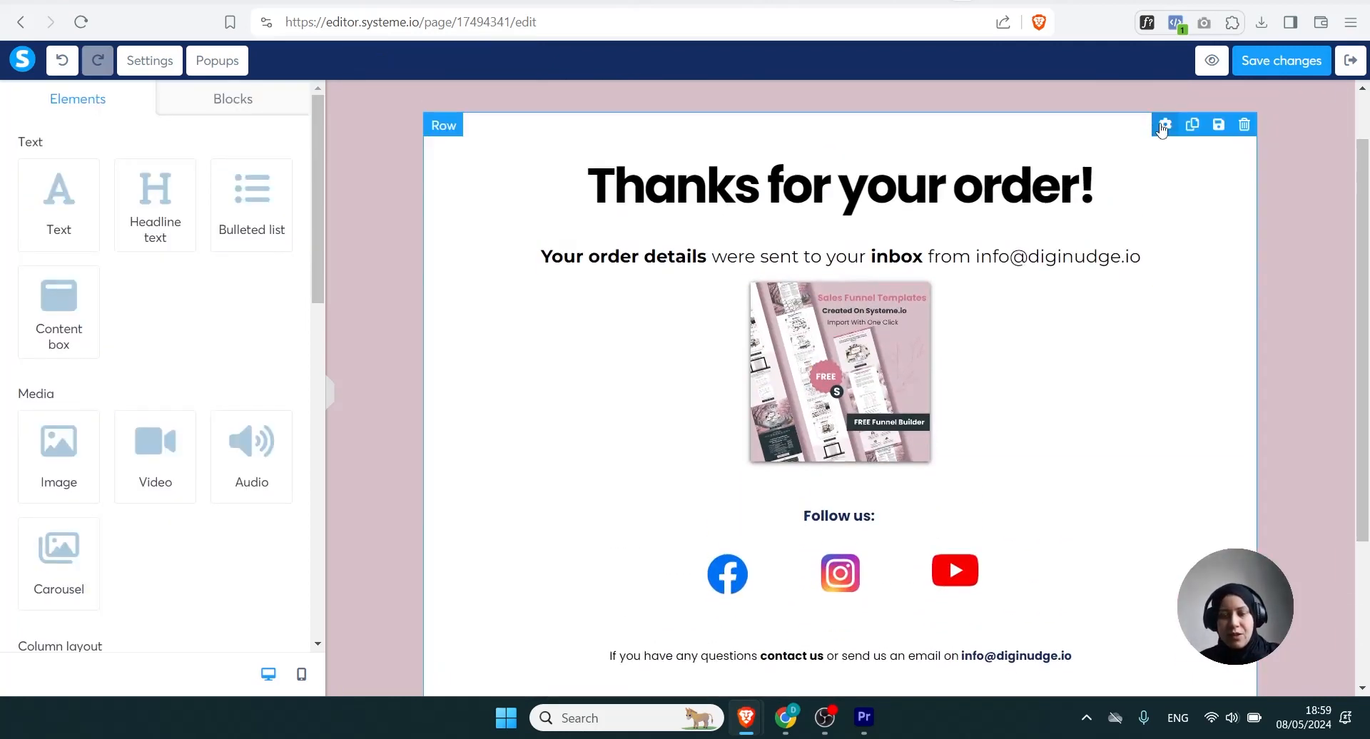
# Step: Switch the content row to individual side margins and set both the right and left margins to 200
pyautogui.click(1163, 127)
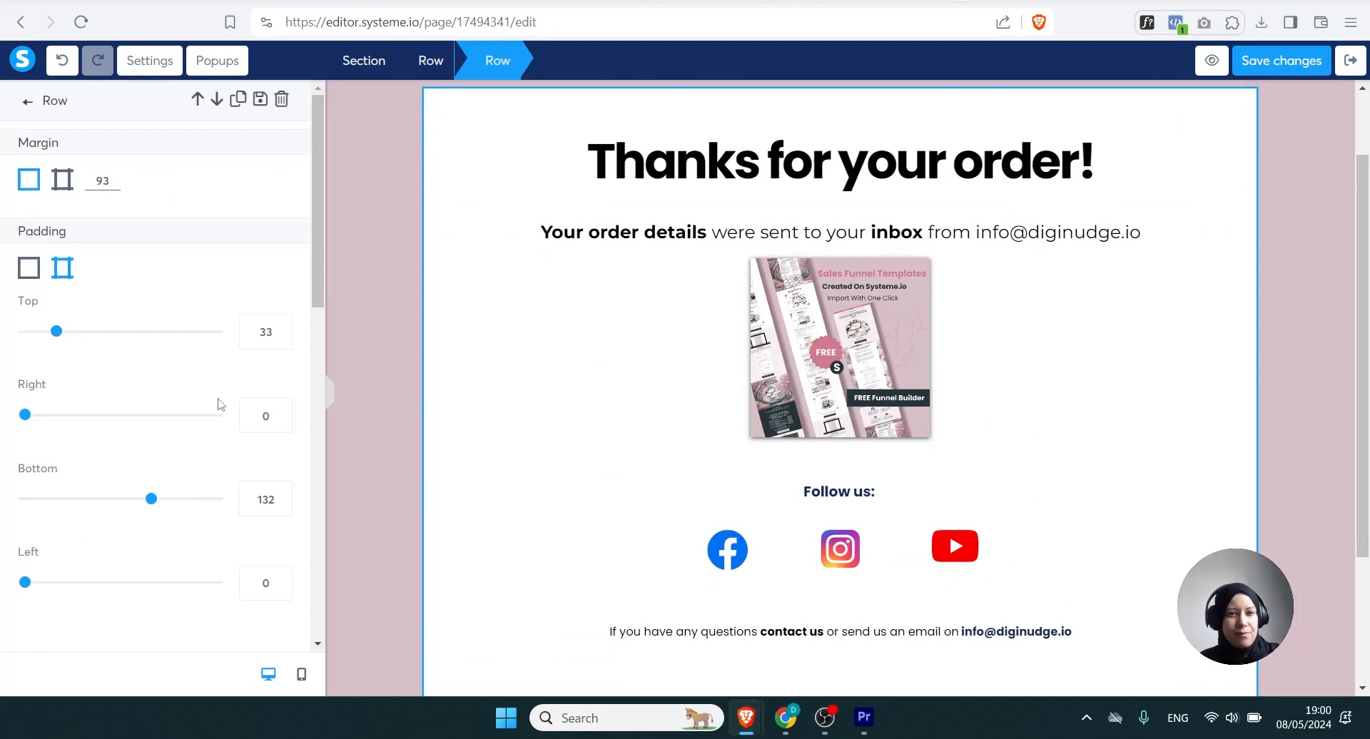
pyautogui.click(63, 182)
pyautogui.moveTo(116, 328); pyautogui.dragTo(216, 328)
pyautogui.moveTo(113, 494); pyautogui.dragTo(255, 484)
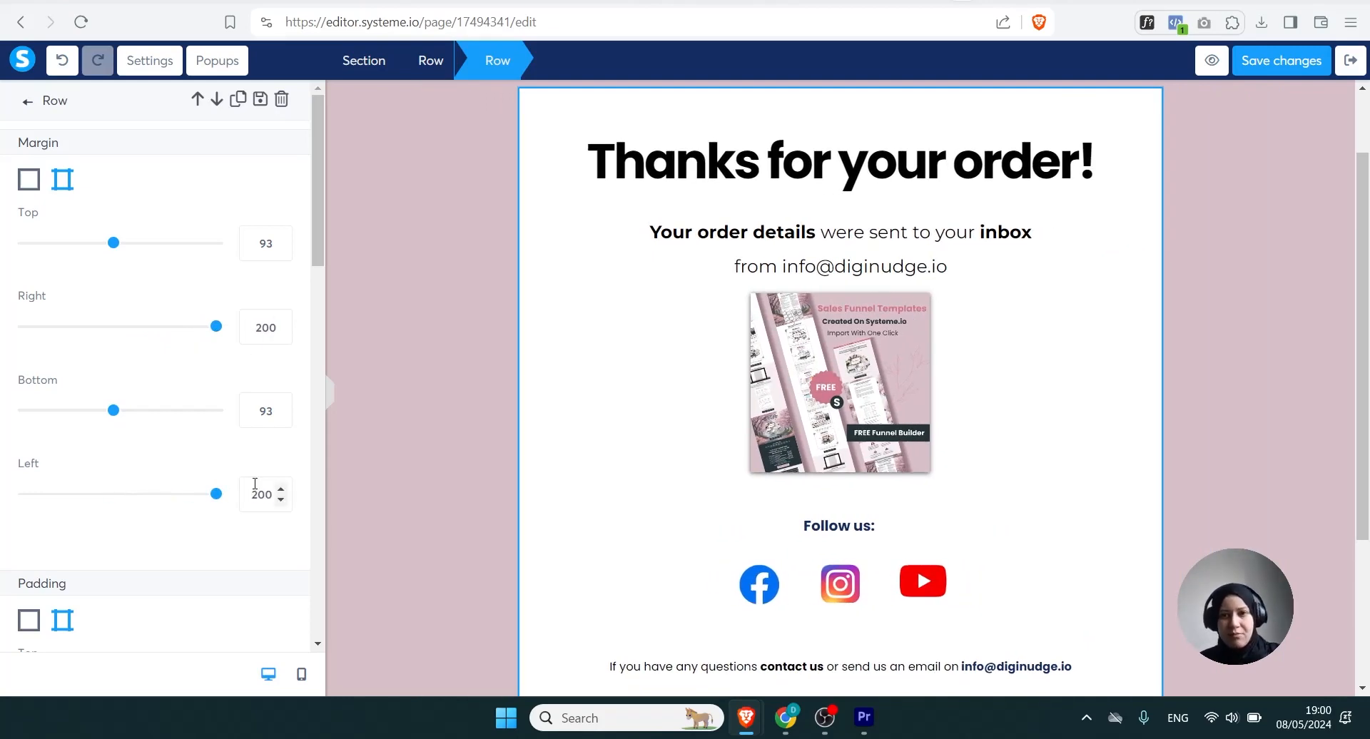
pyautogui.moveTo(1366, 377); pyautogui.dragTo(1369, 407)
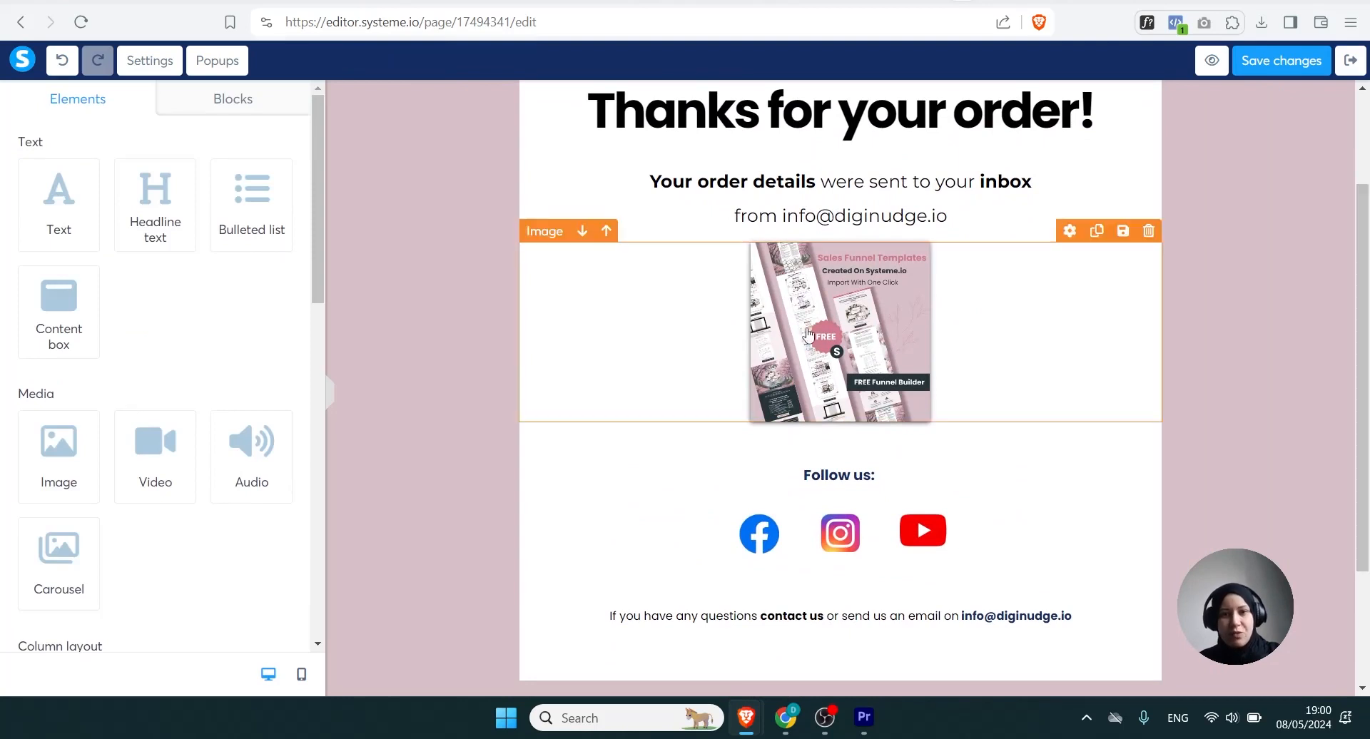
# Step: Widen the content row by setting its right and left margins to 160 each
pyautogui.scroll(1, 1028, 120)
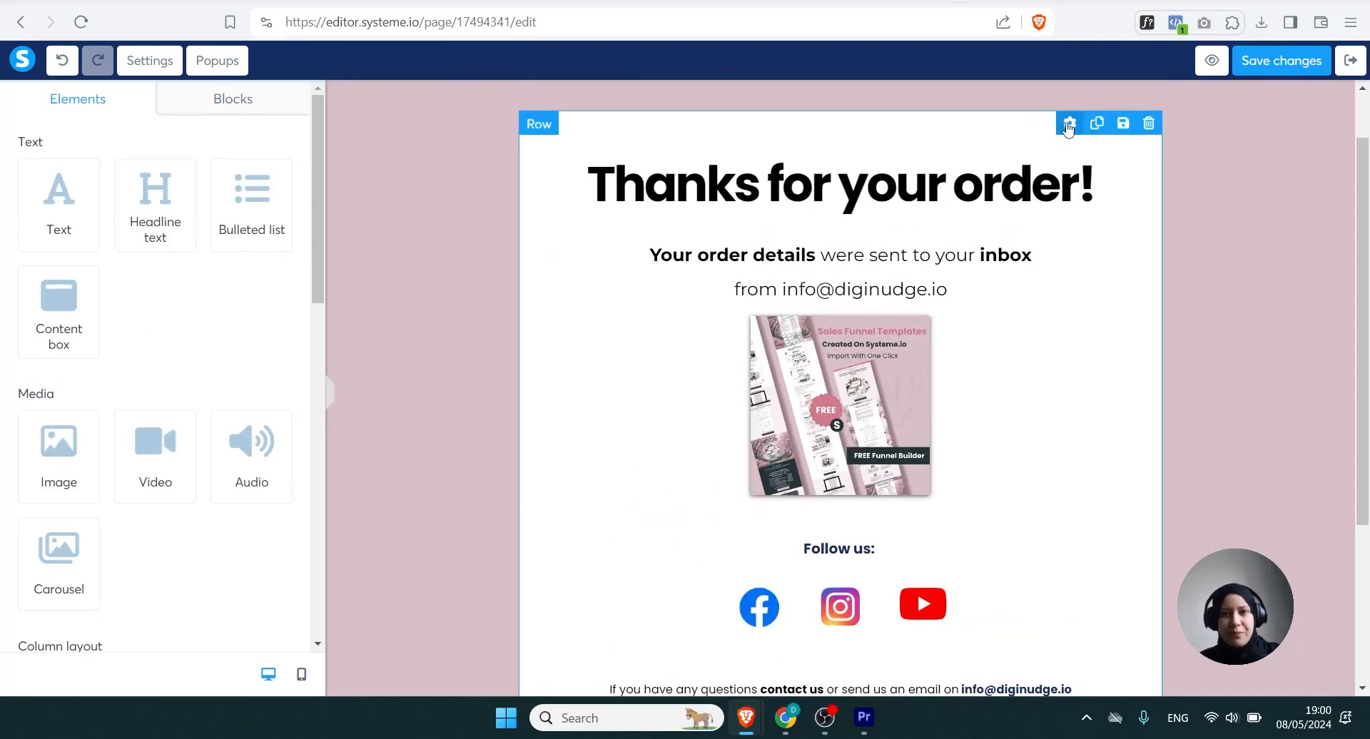
pyautogui.click(1069, 124)
pyautogui.moveTo(217, 326); pyautogui.dragTo(184, 326)
pyautogui.click(282, 332)
pyautogui.click(282, 332)
pyautogui.click(282, 332)
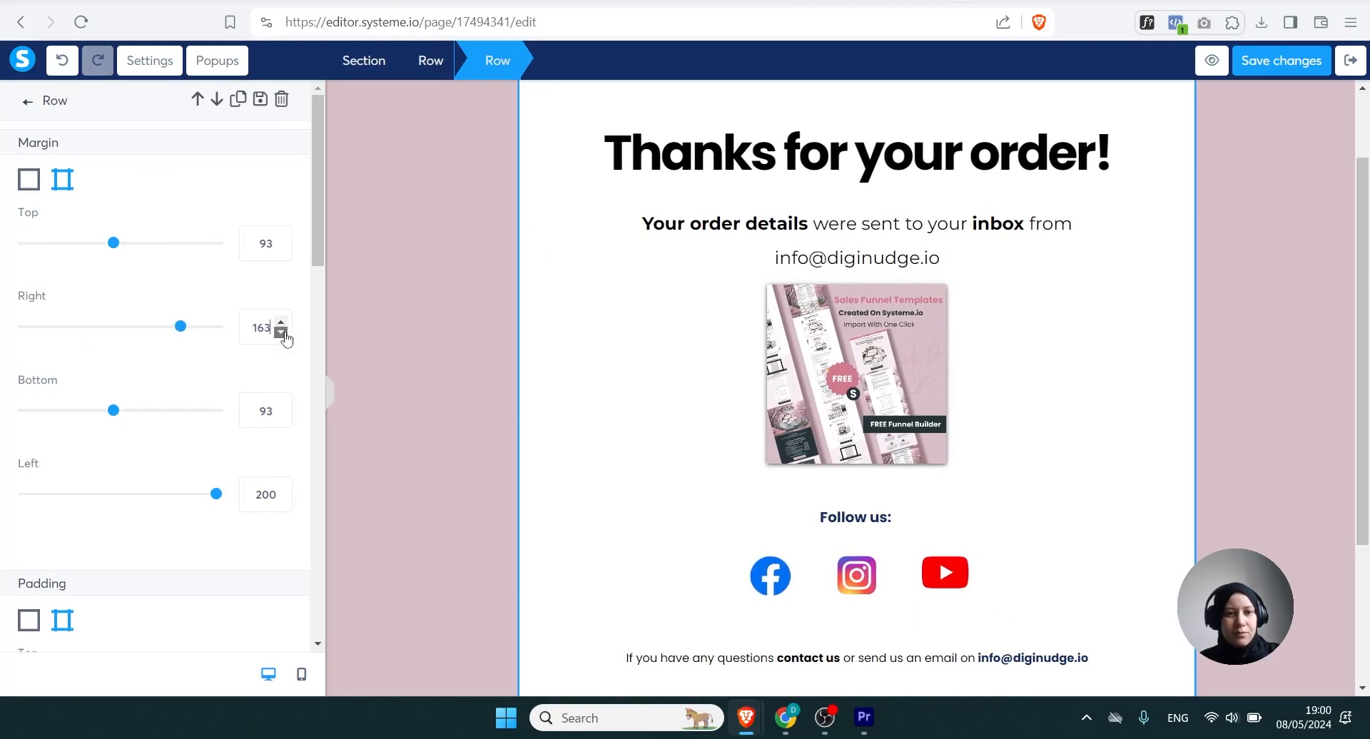
pyautogui.click(283, 333)
pyautogui.click(283, 332)
pyautogui.click(283, 333)
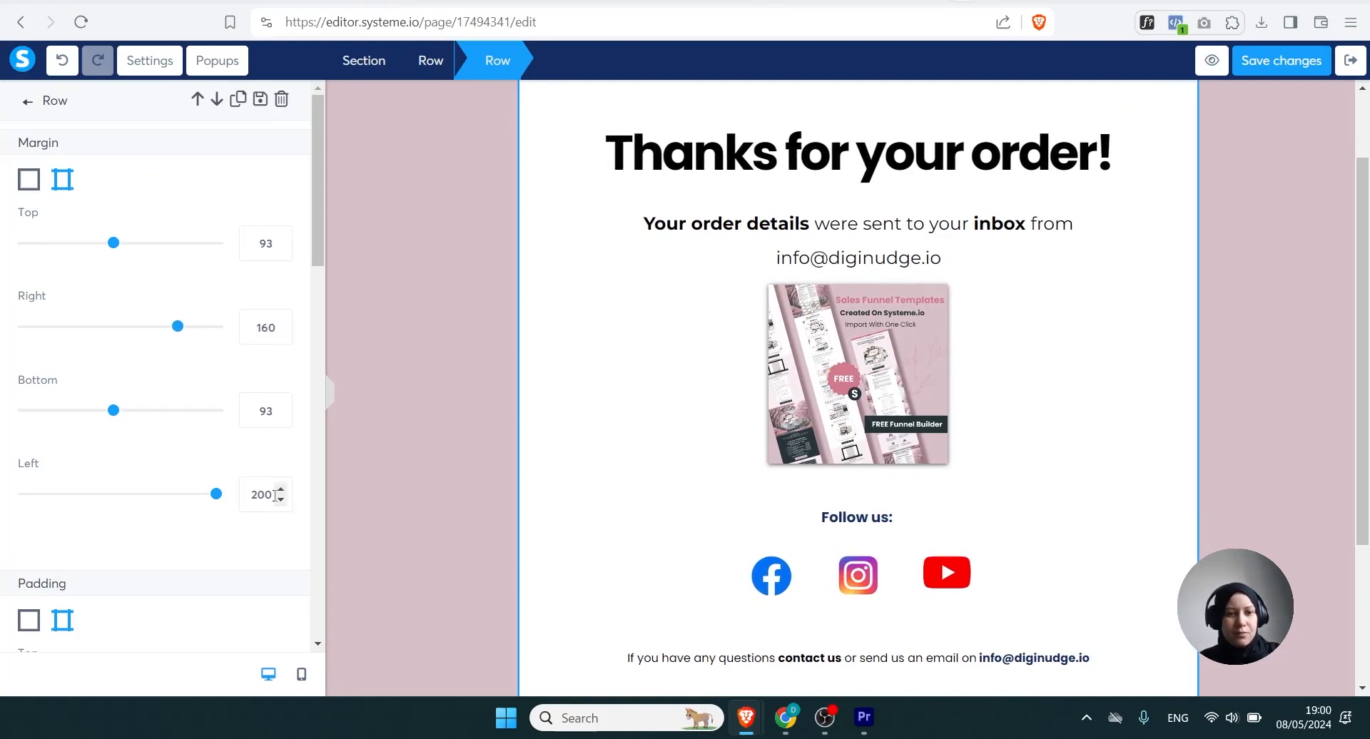
pyautogui.write('160')
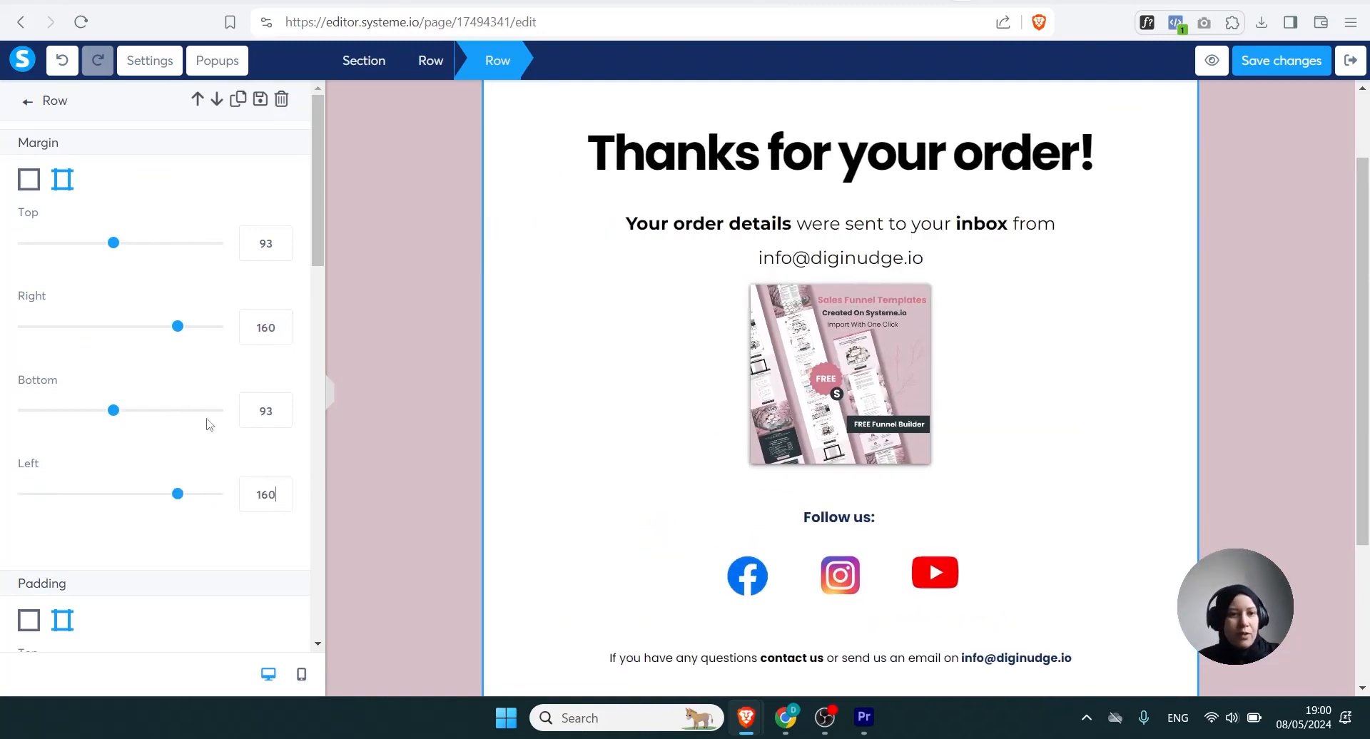
# Step: Slightly round all corners of the white content row with a uniform border radius
pyautogui.moveTo(318, 211); pyautogui.dragTo(319, 472)
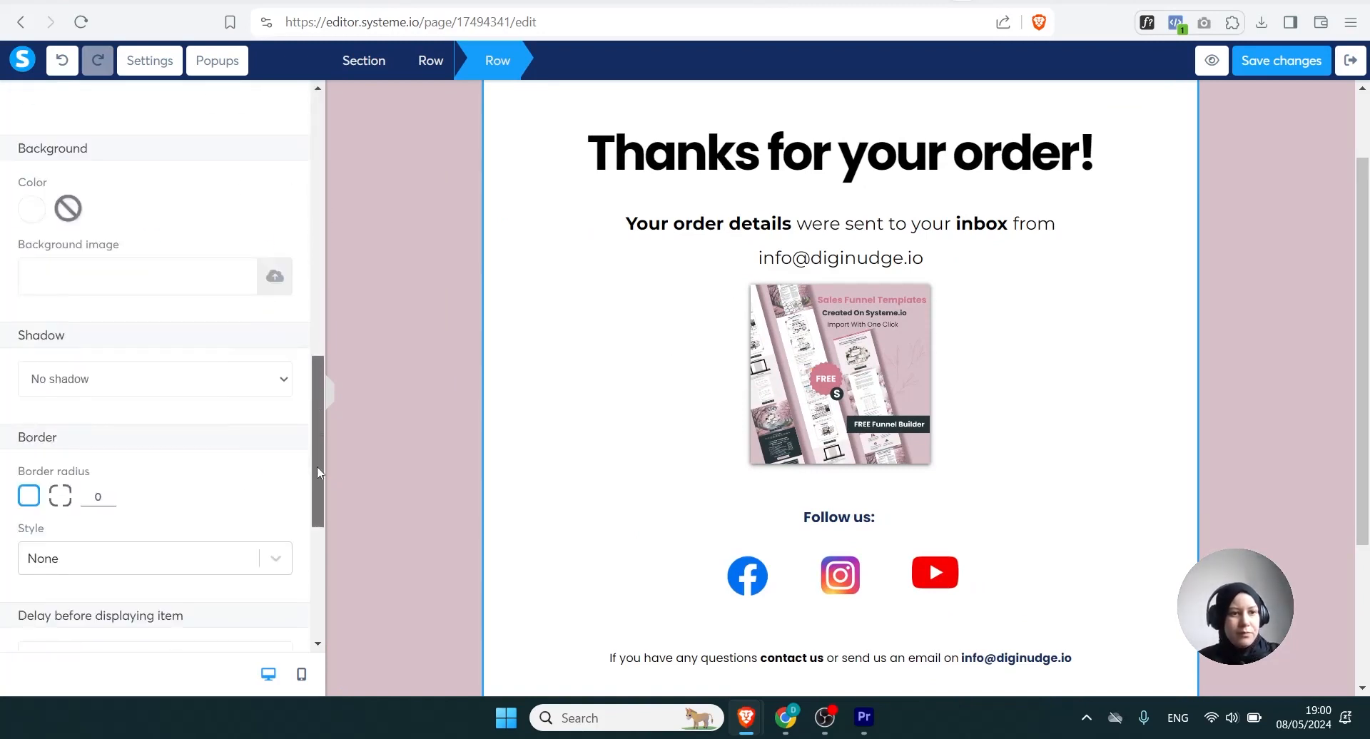
pyautogui.scroll(-3, 284, 494)
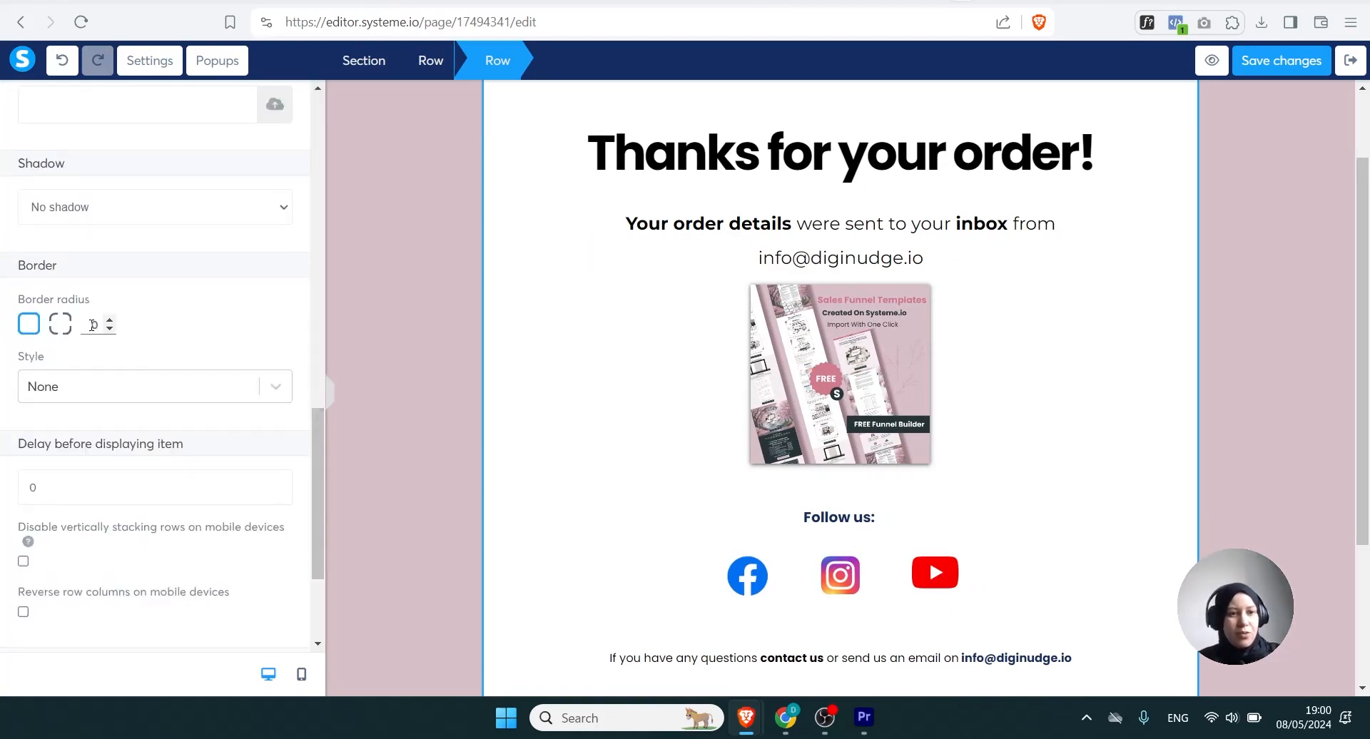
pyautogui.doubleClick(93, 324)
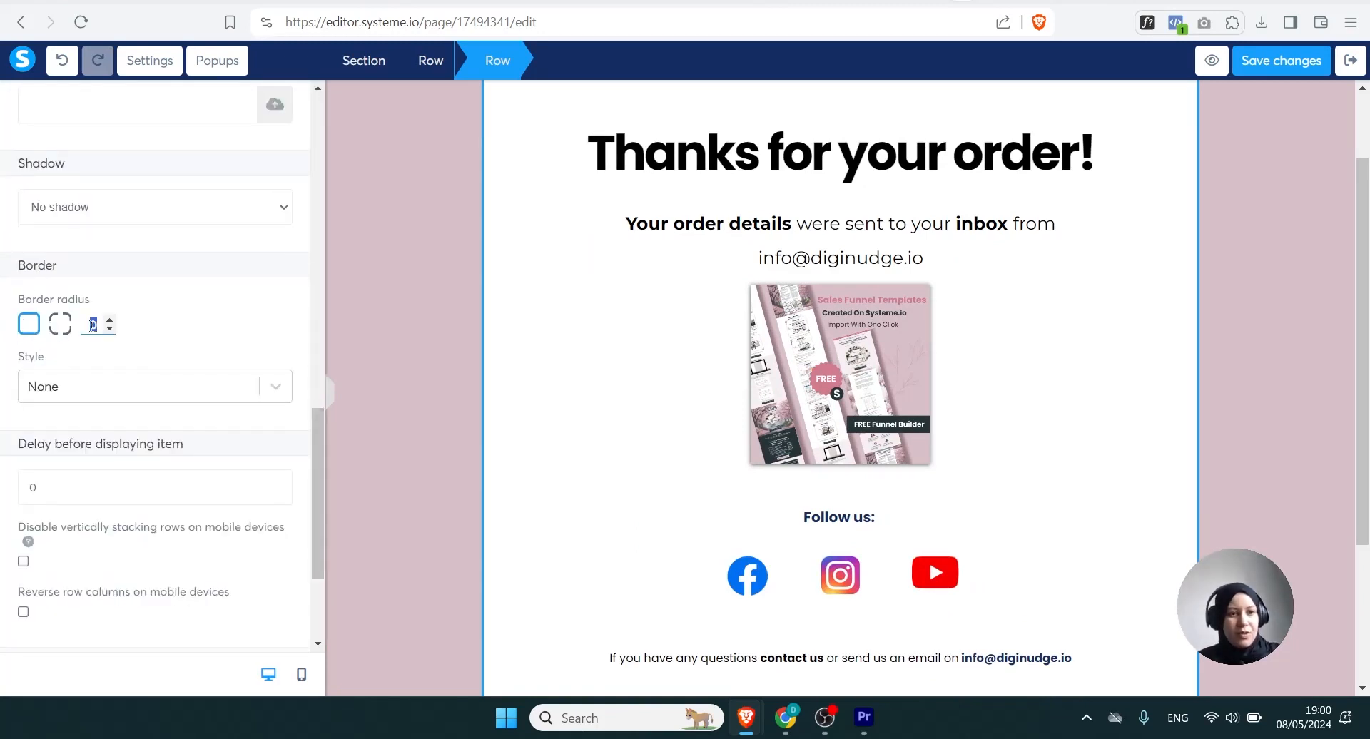
pyautogui.click(443, 302)
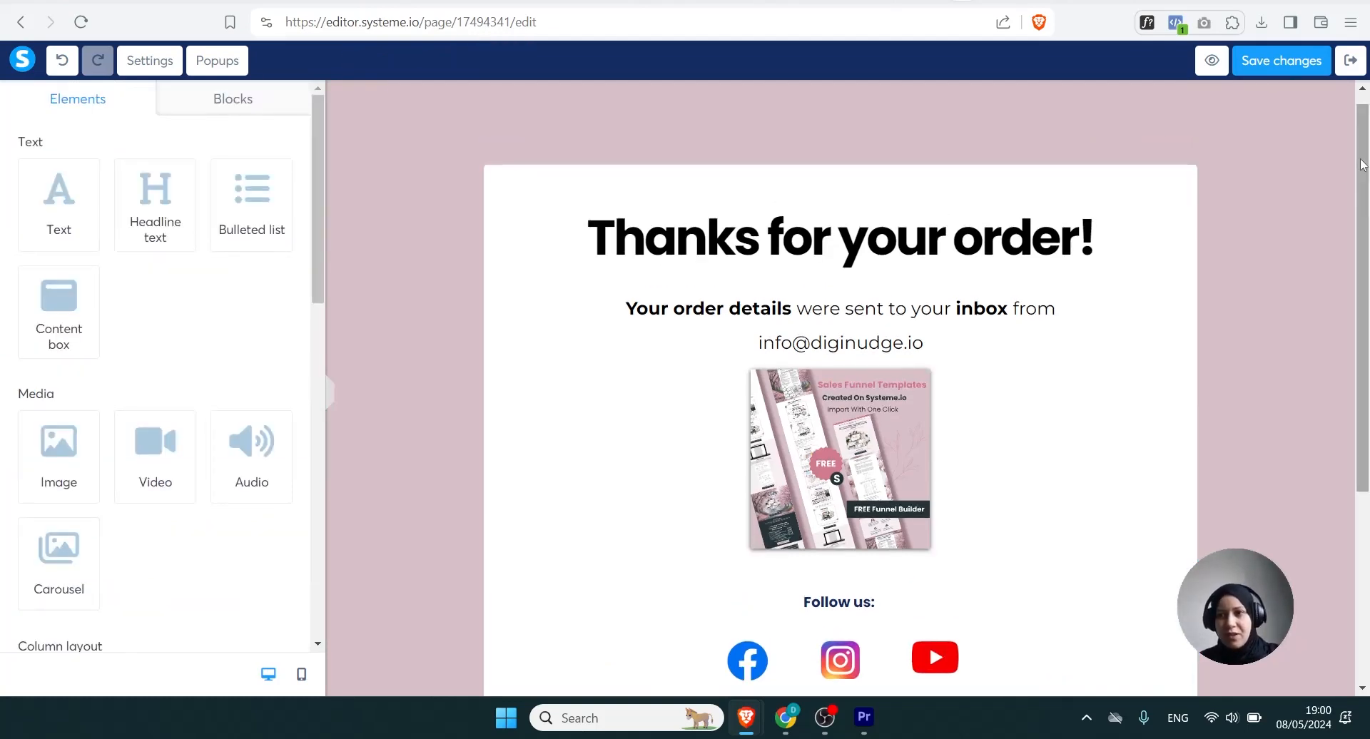
# Step: Check the lower part of the restyled Thank You page down to the contact text and save the page changes
pyautogui.moveTo(1365, 158); pyautogui.dragTo(1367, 243)
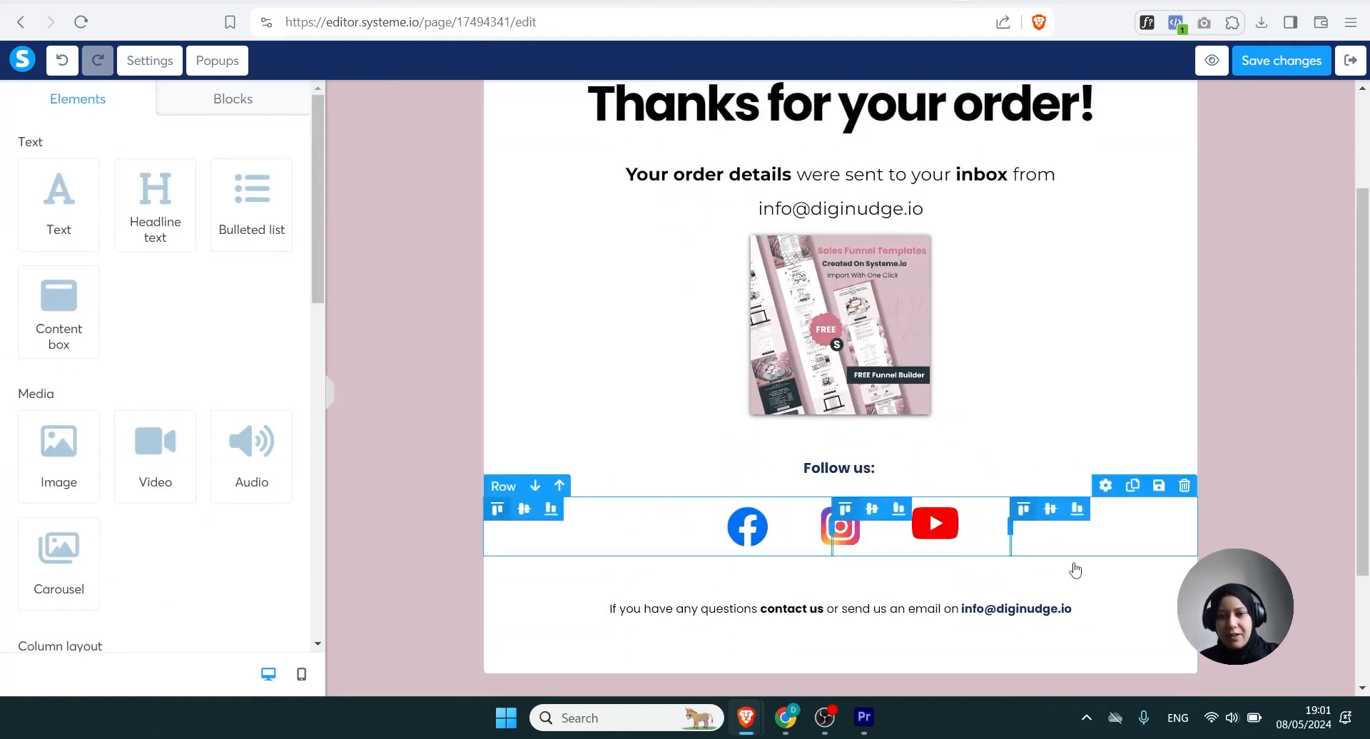
pyautogui.click(1104, 600)
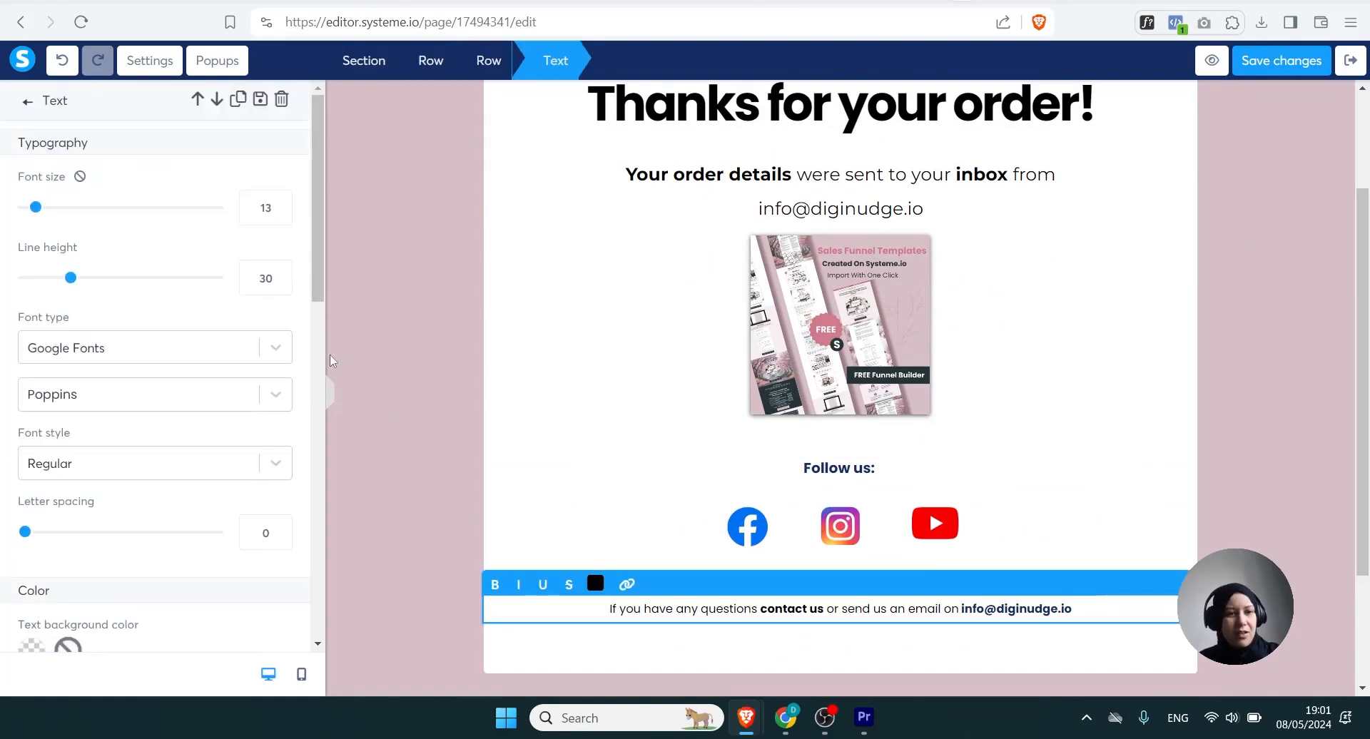
pyautogui.click(1322, 268)
pyautogui.click(1291, 68)
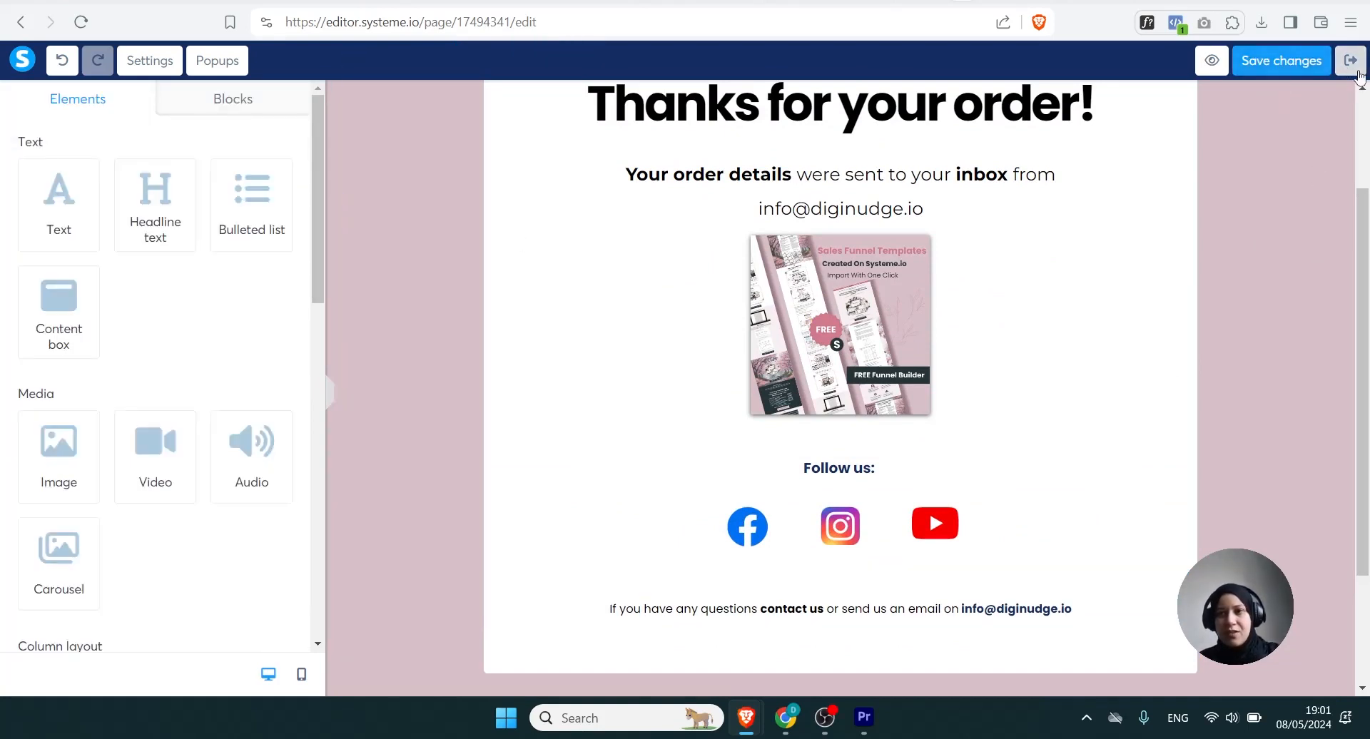
# Step: Preview the saved Thank You page and dismiss the preview notice to review the full layout
pyautogui.click(1218, 61)
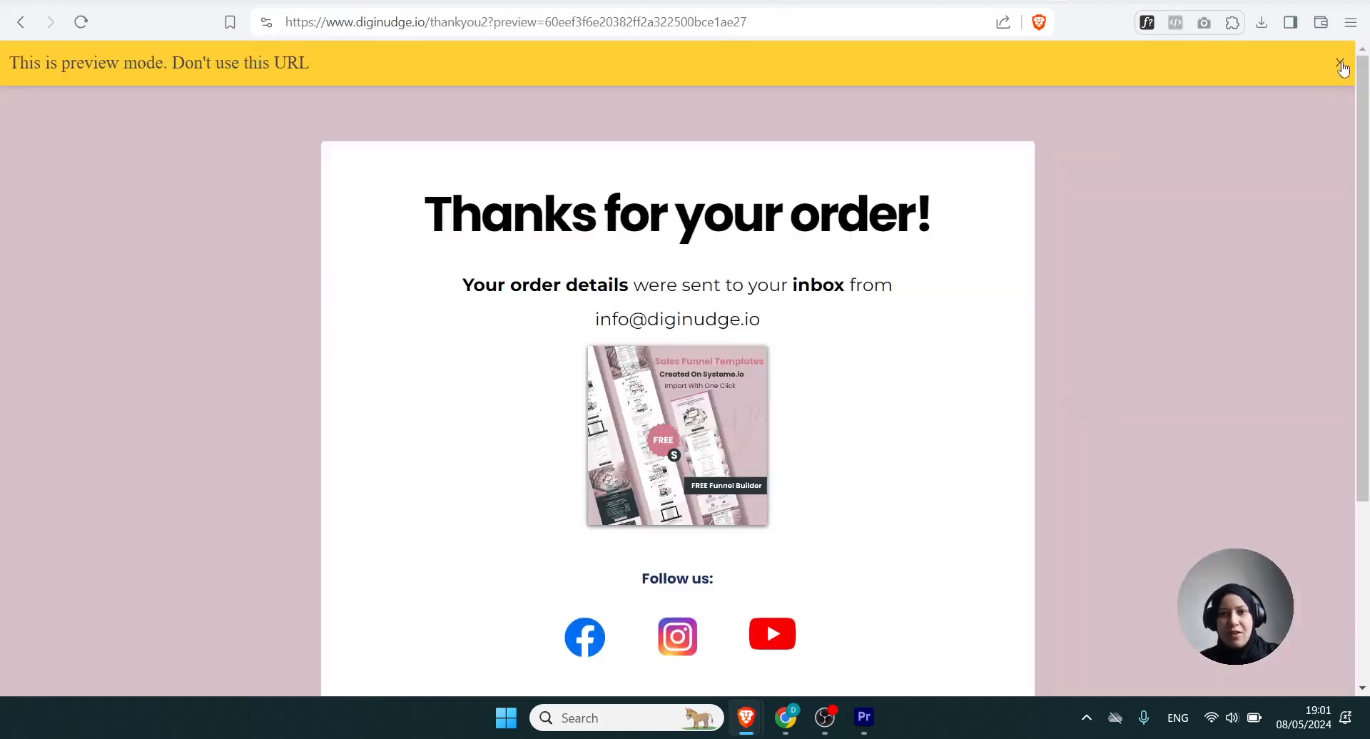
pyautogui.click(1342, 65)
pyautogui.moveTo(1365, 102); pyautogui.dragTo(1368, 134)
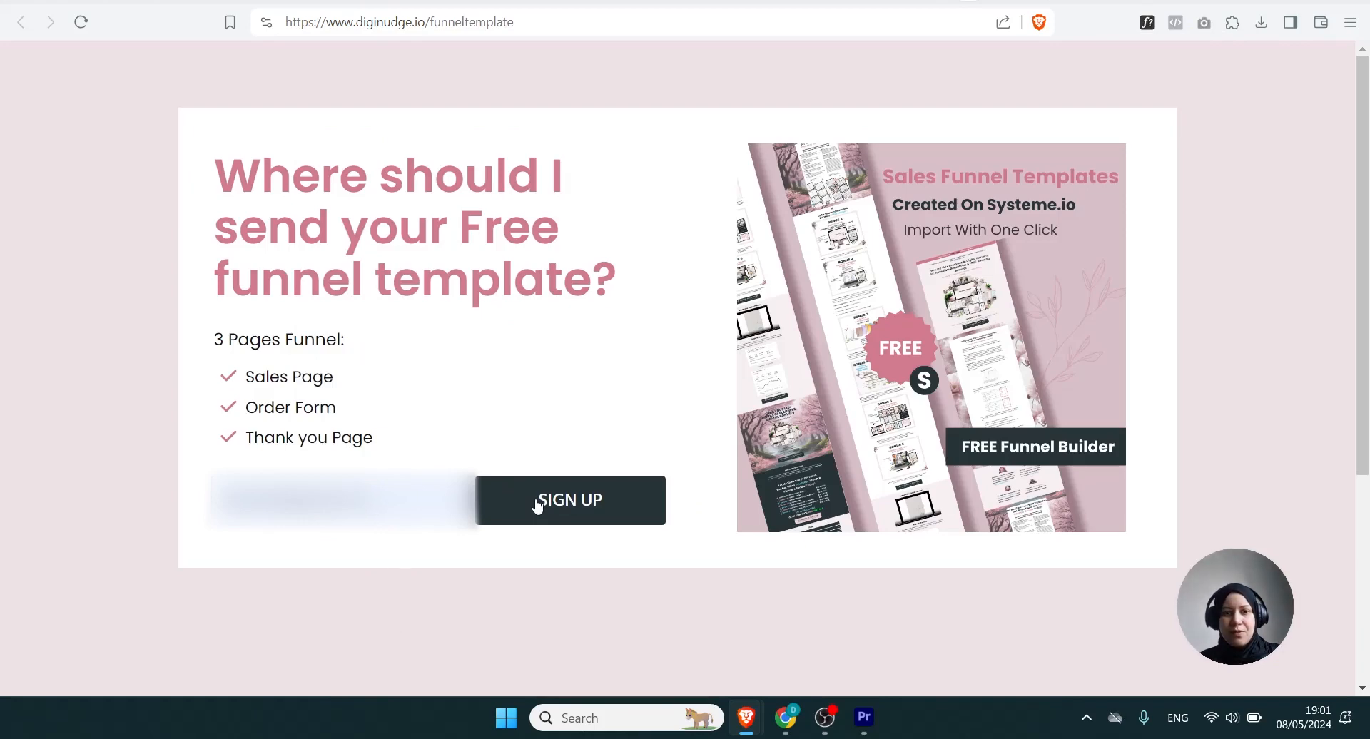
# Step: Test the live funnel by submitting the filled-in sign-up form on the funneltemplate page and review the resulting Thank You page
pyautogui.click(537, 503)
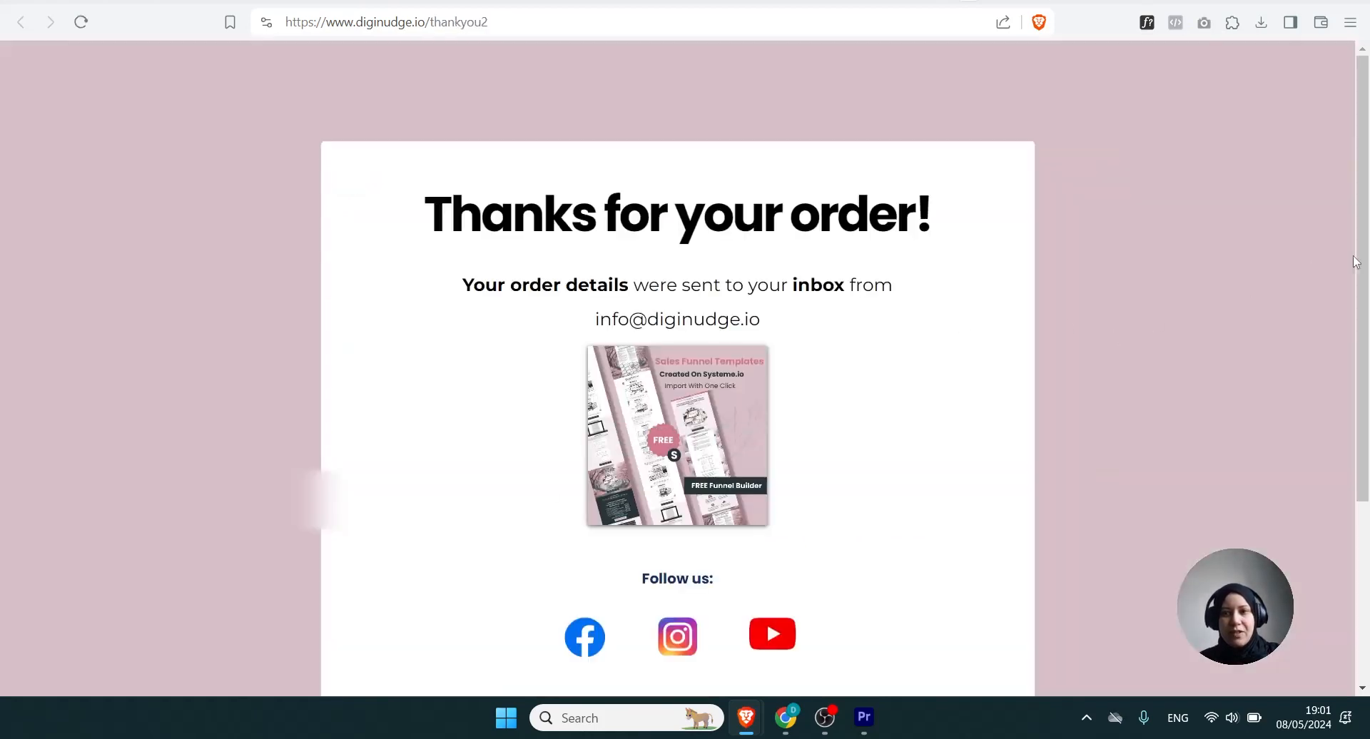
pyautogui.moveTo(1367, 253); pyautogui.dragTo(1367, 303)
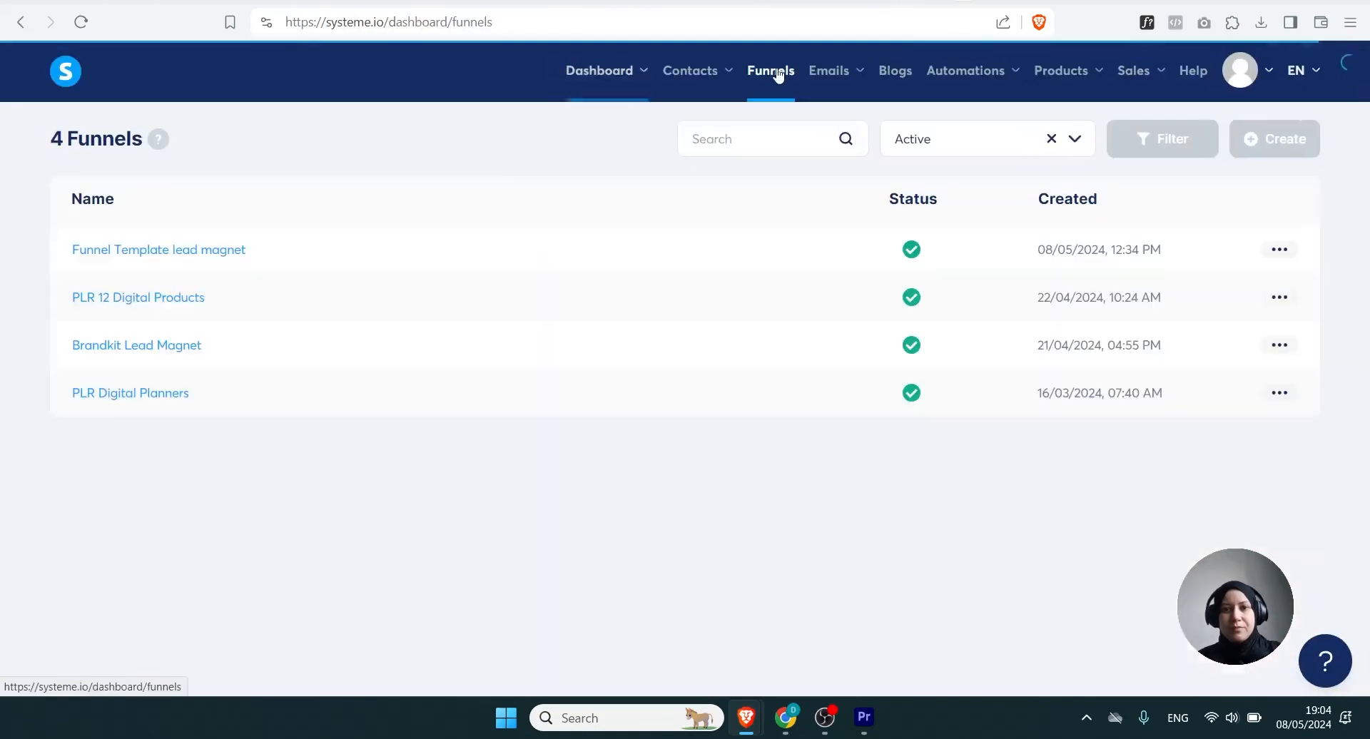
# Step: Open the PLR Digital Planners funnel and examine its live sales page down to the first instant access offer
pyautogui.click(139, 399)
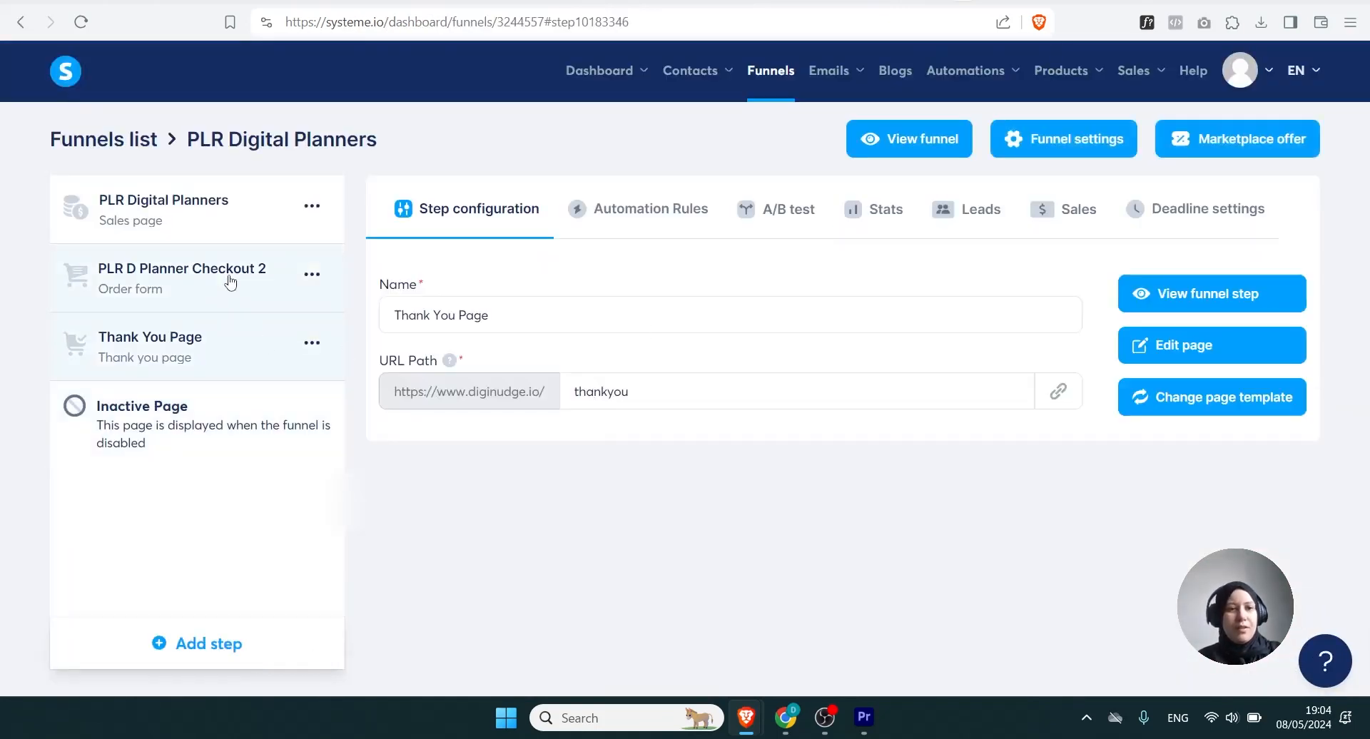
pyautogui.click(247, 215)
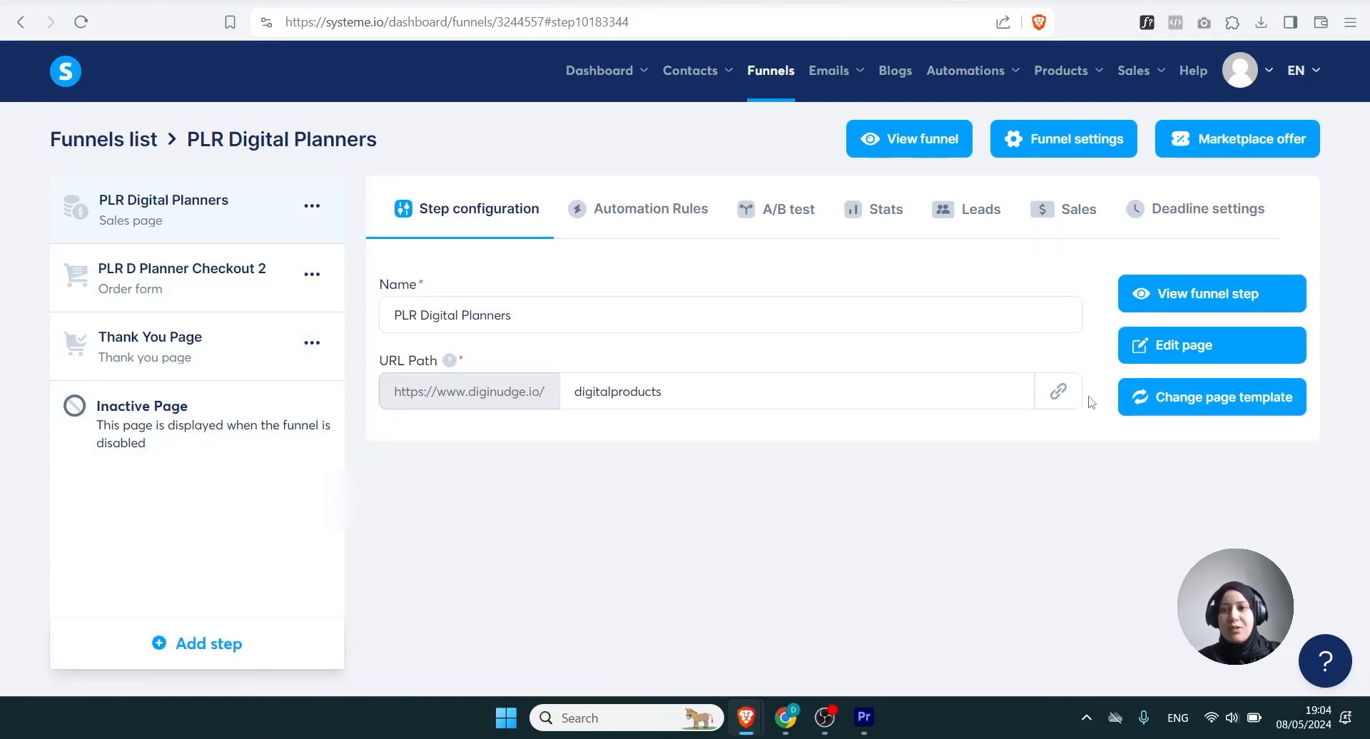
pyautogui.click(1171, 295)
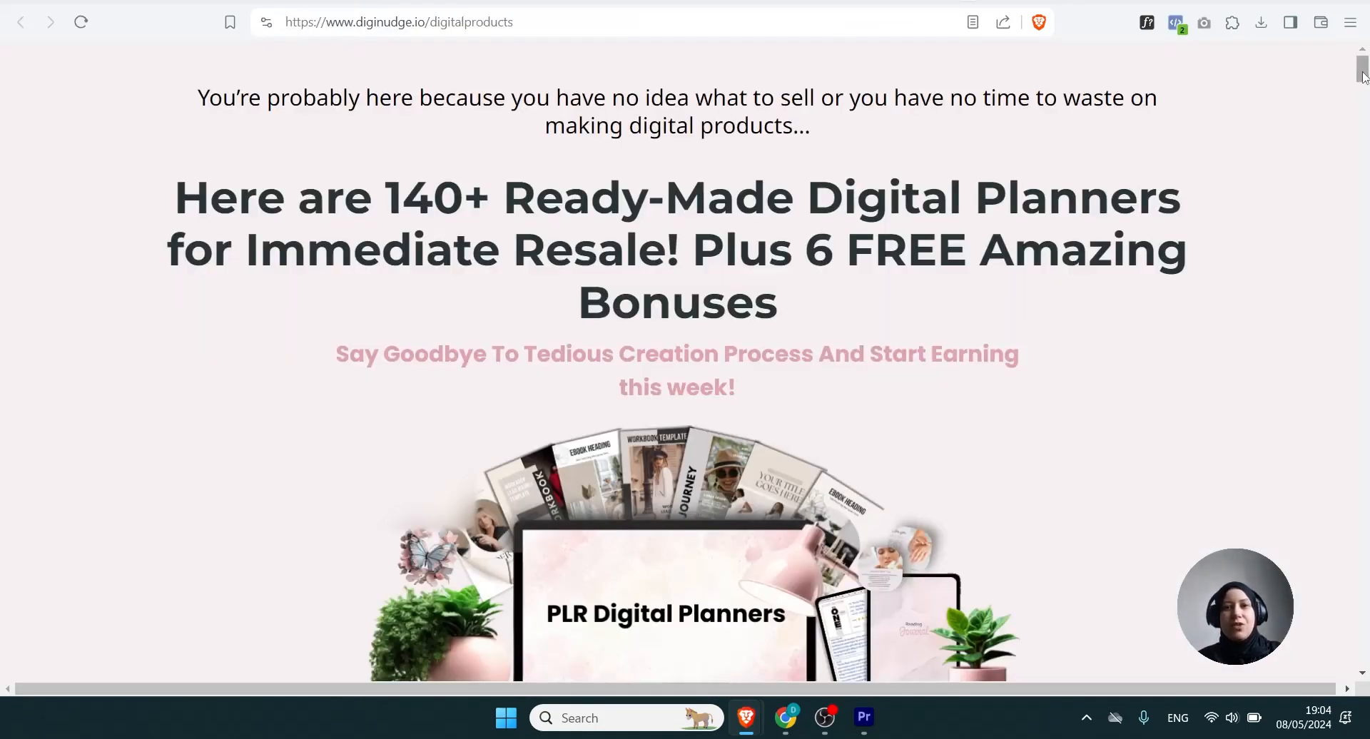
pyautogui.moveTo(1364, 74); pyautogui.dragTo(1358, 115)
pyautogui.moveTo(1358, 116); pyautogui.dragTo(1340, 201)
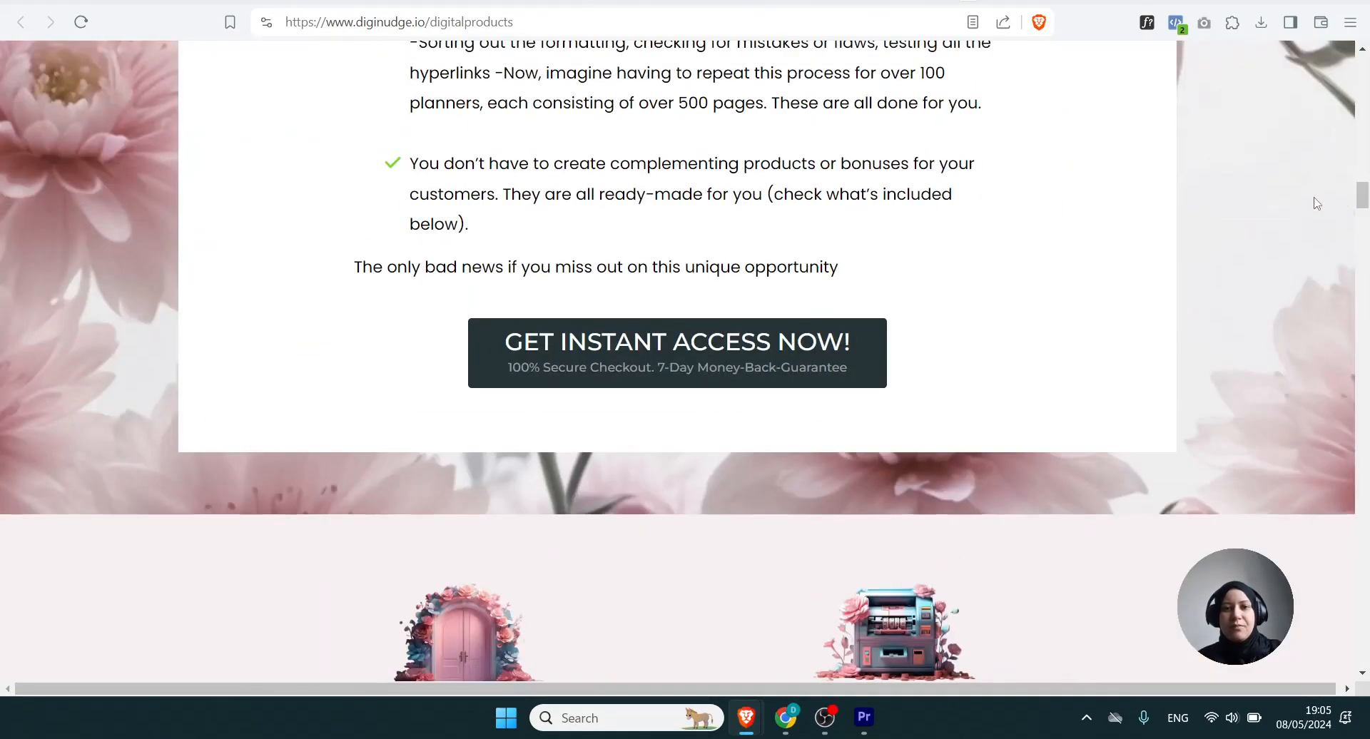
# Step: Go from the sales page to the planners checkout and examine its order summary, payment options and order bump
pyautogui.click(697, 361)
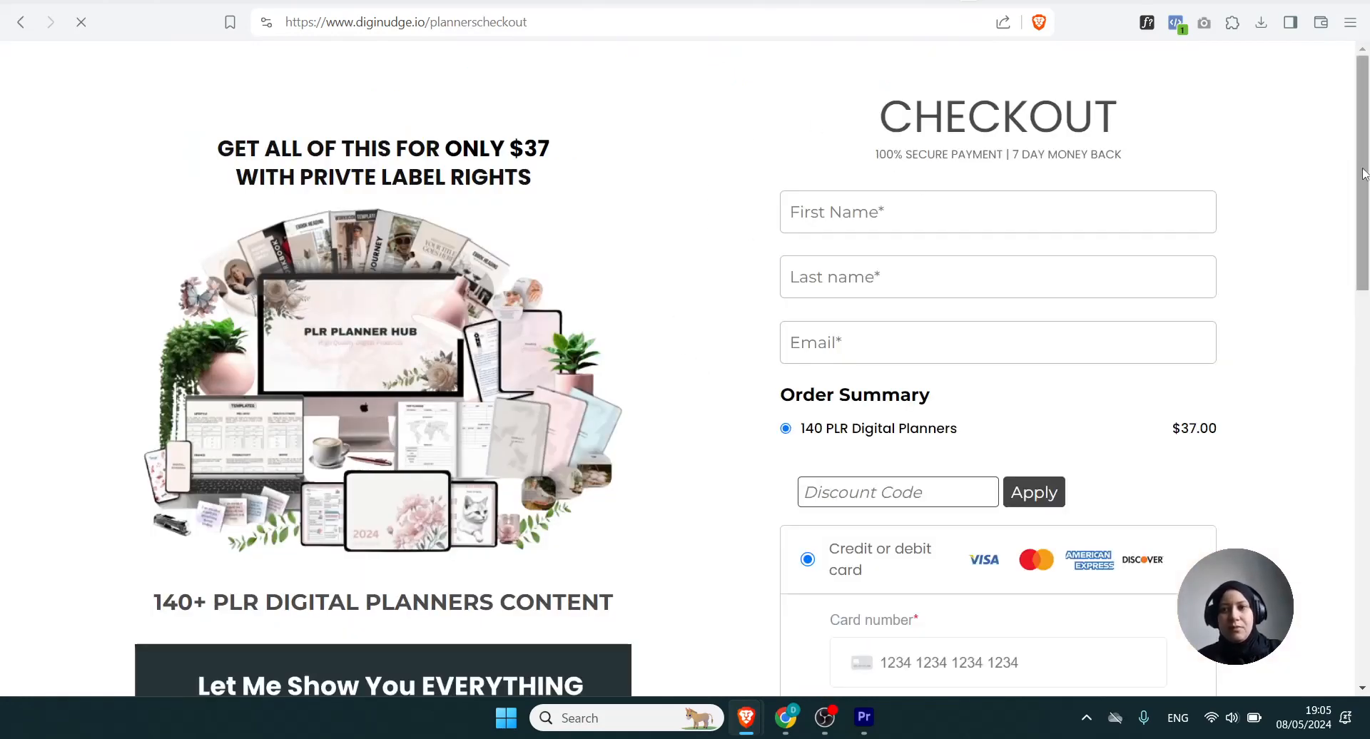
pyautogui.moveTo(1364, 172); pyautogui.dragTo(1364, 186)
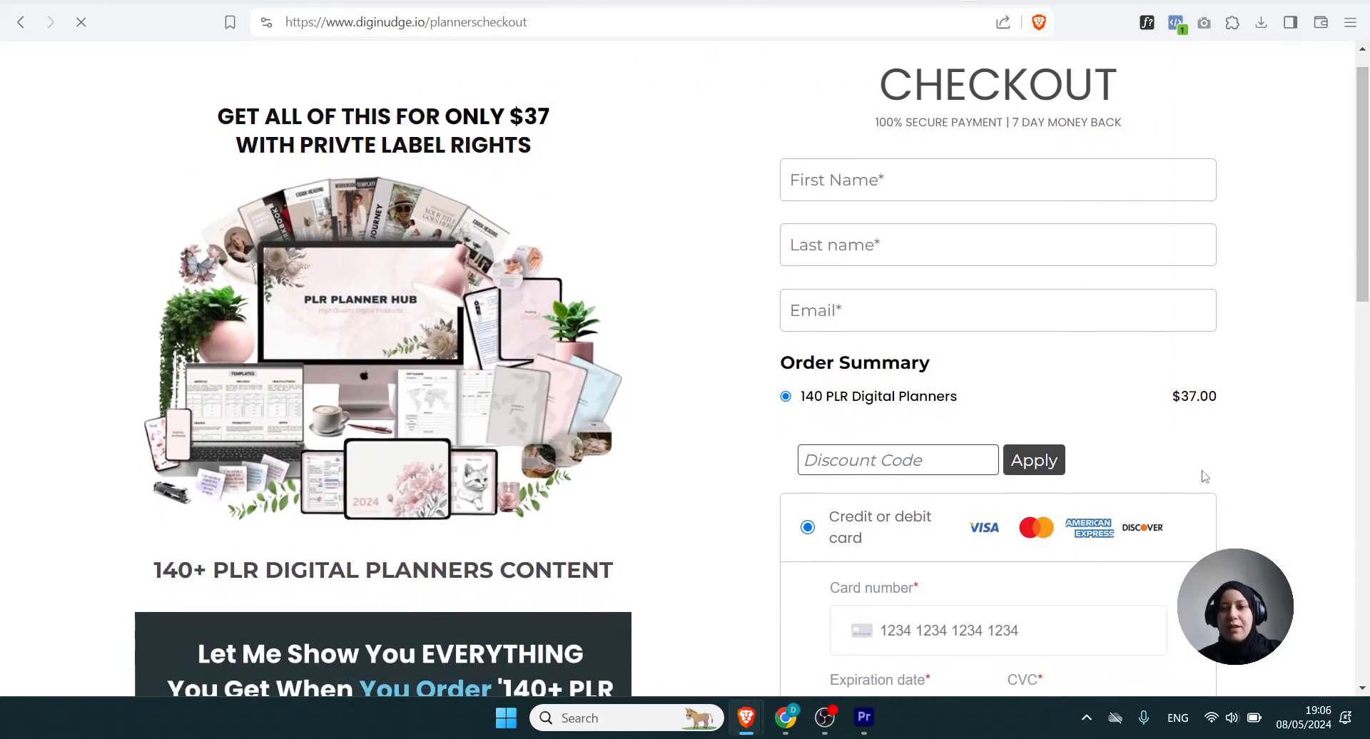
pyautogui.moveTo(1364, 289); pyautogui.dragTo(1349, 553)
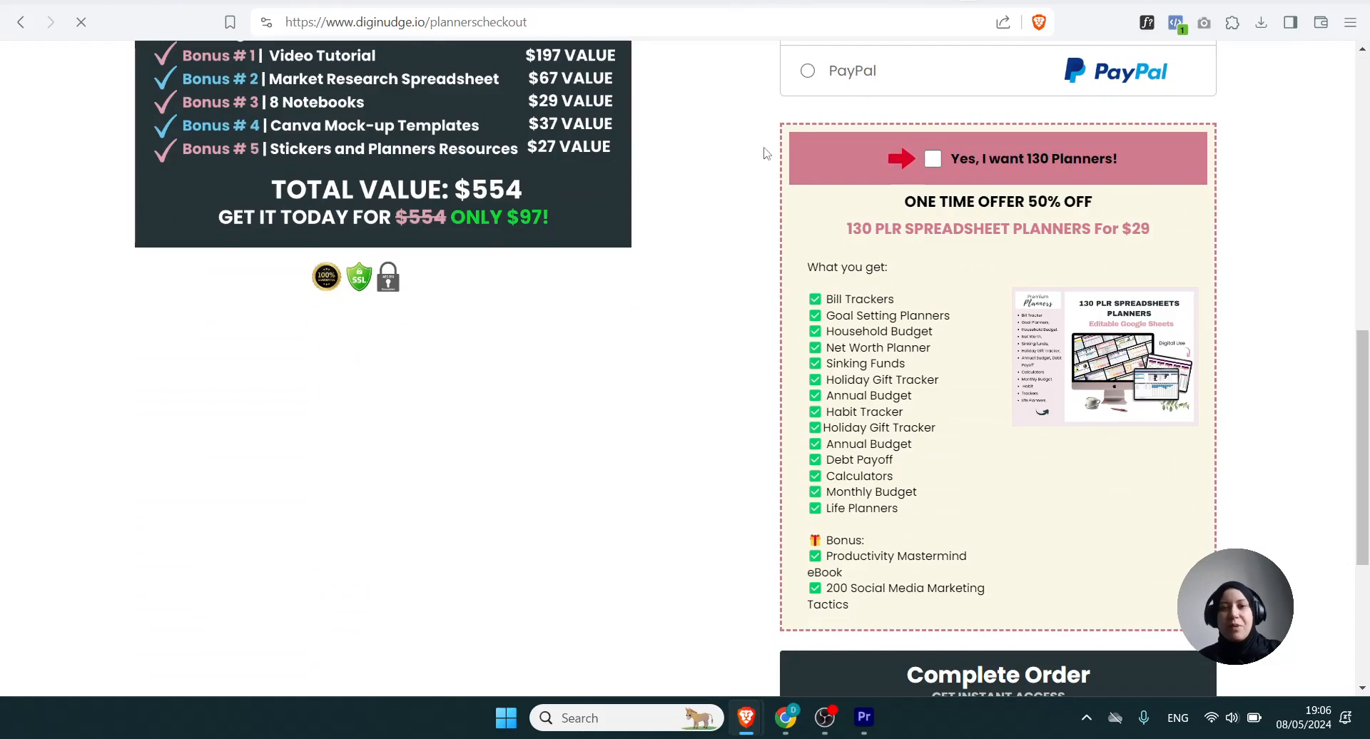
pyautogui.moveTo(1364, 415); pyautogui.dragTo(1365, 196)
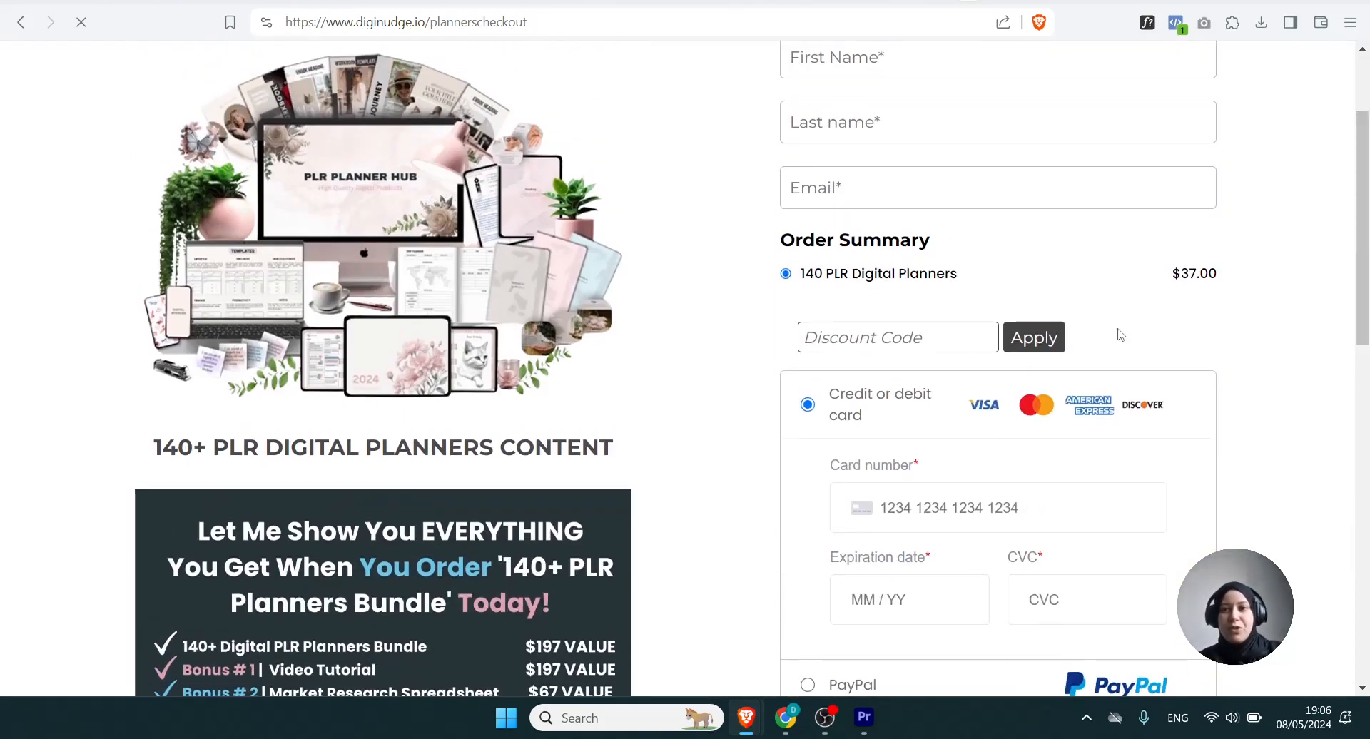
pyautogui.moveTo(1366, 208); pyautogui.dragTo(1367, 410)
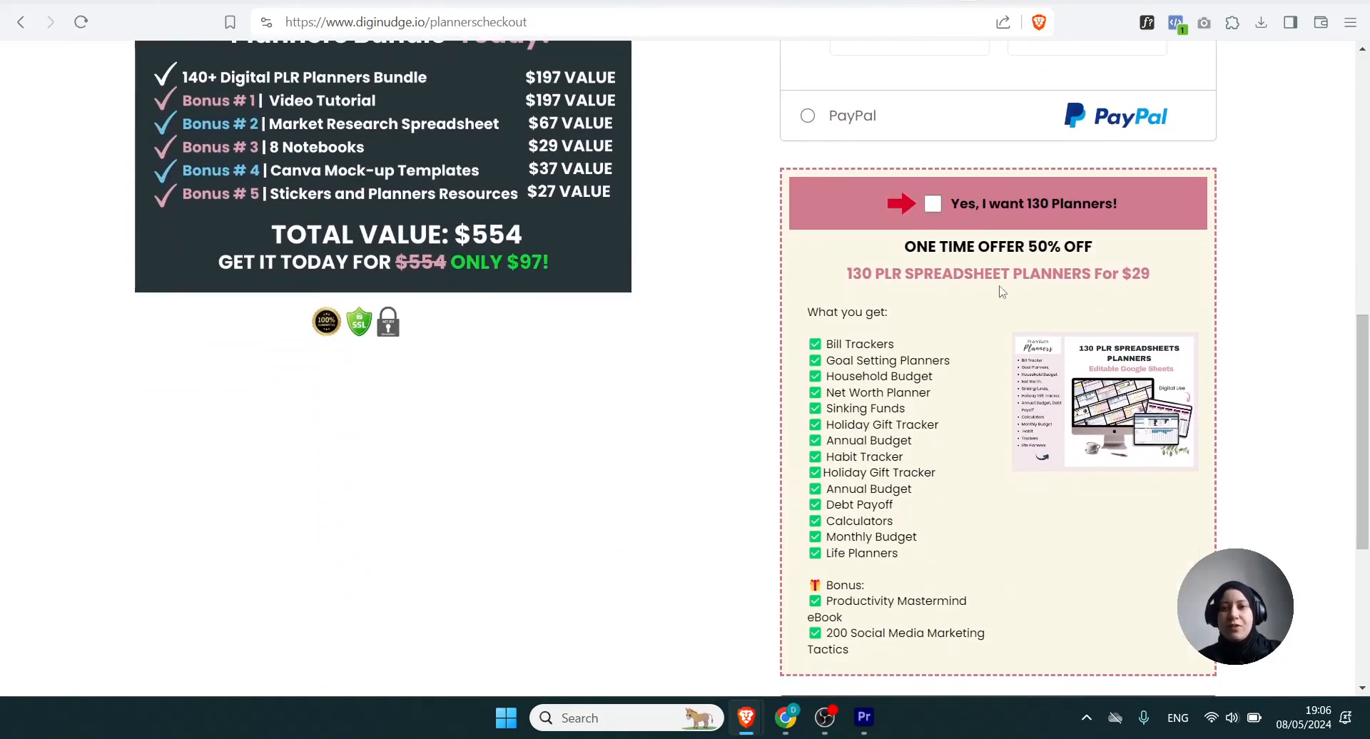
# Step: Add the 130 Planners one-time offer to the checkout order and review the form through to order completion
pyautogui.click(933, 203)
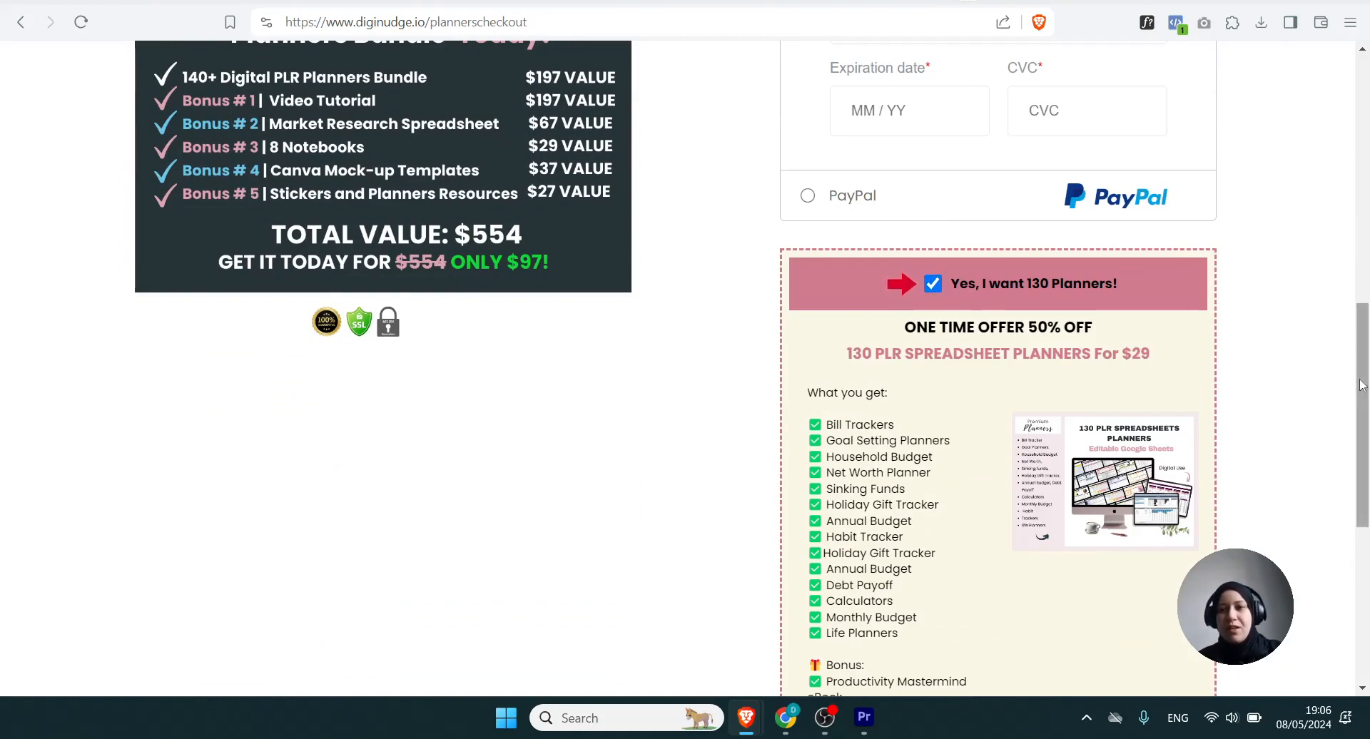
pyautogui.moveTo(1363, 385); pyautogui.dragTo(1364, 471)
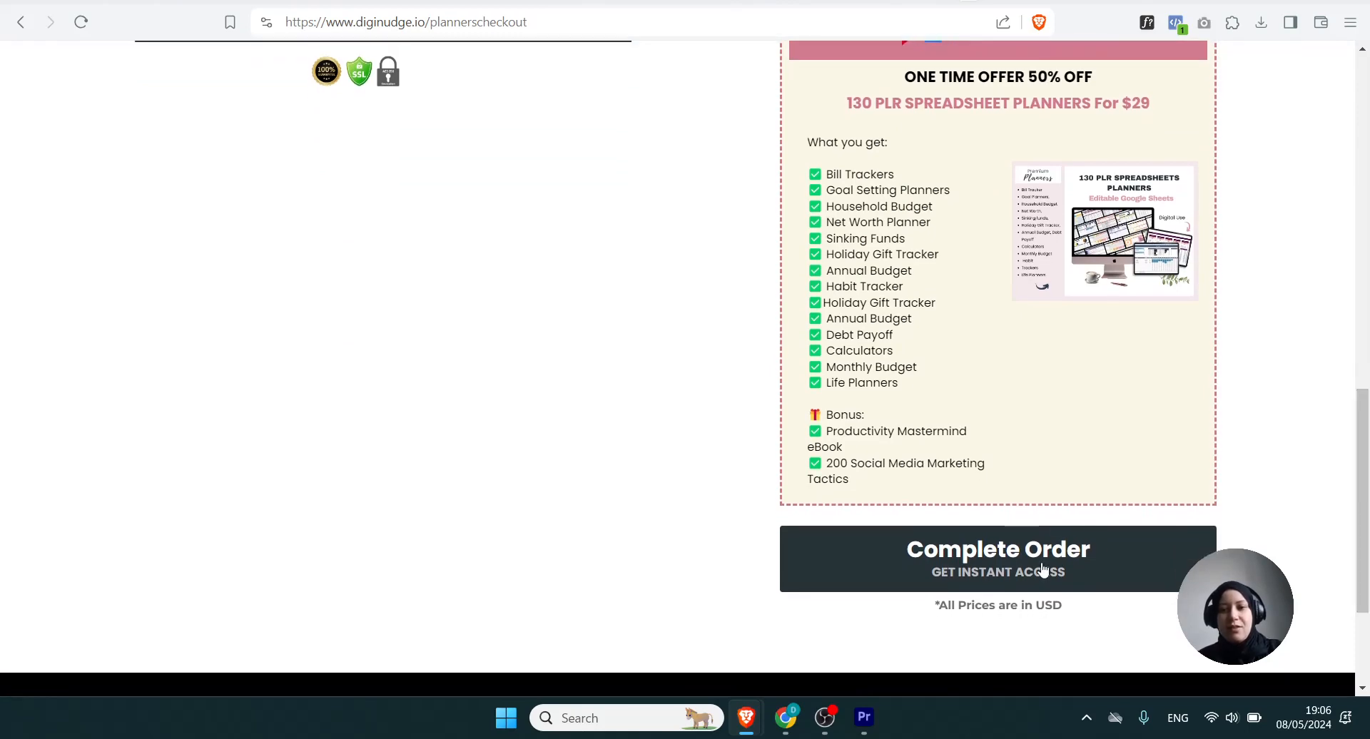
pyautogui.moveTo(1363, 503); pyautogui.dragTo(1363, 292)
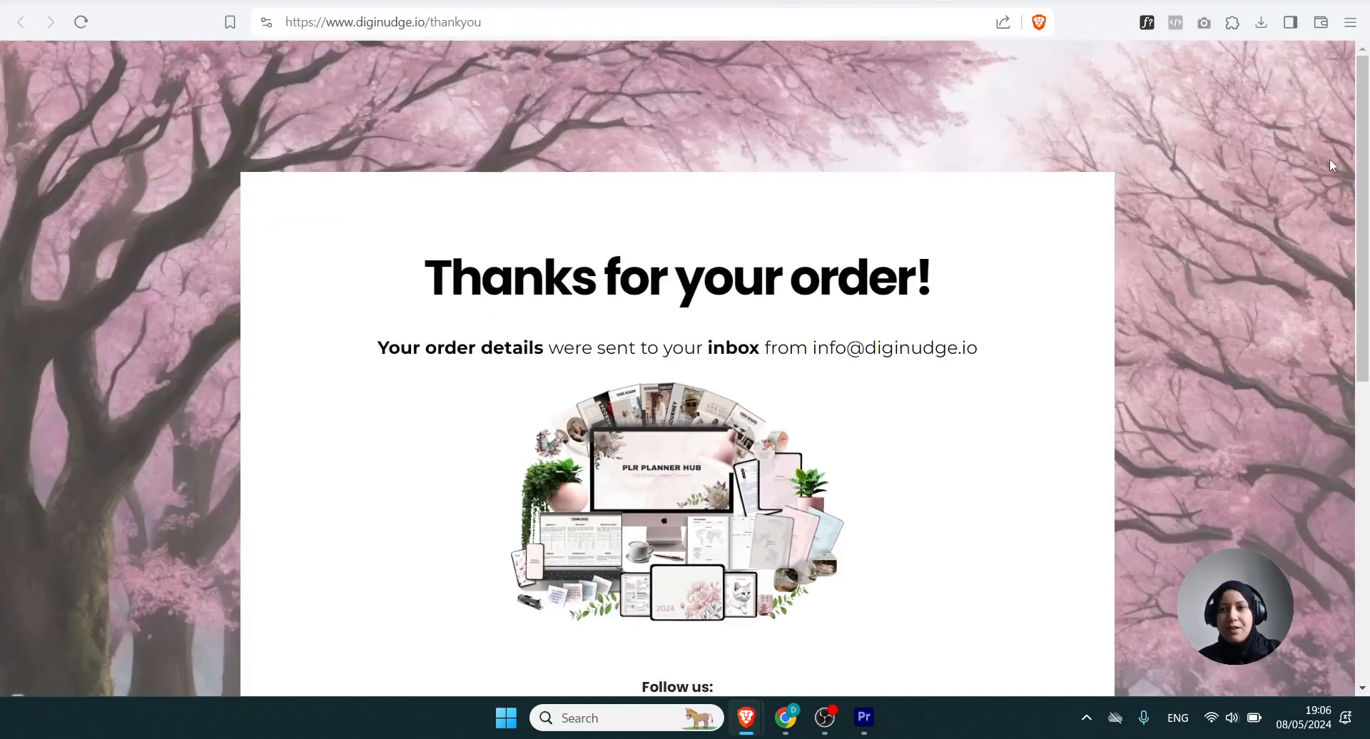
# Step: Examine the planners funnel's live Thank You page, including the sender email and contact details, and return to the funnel's step configuration
pyautogui.scroll(-3, 1368, 225)
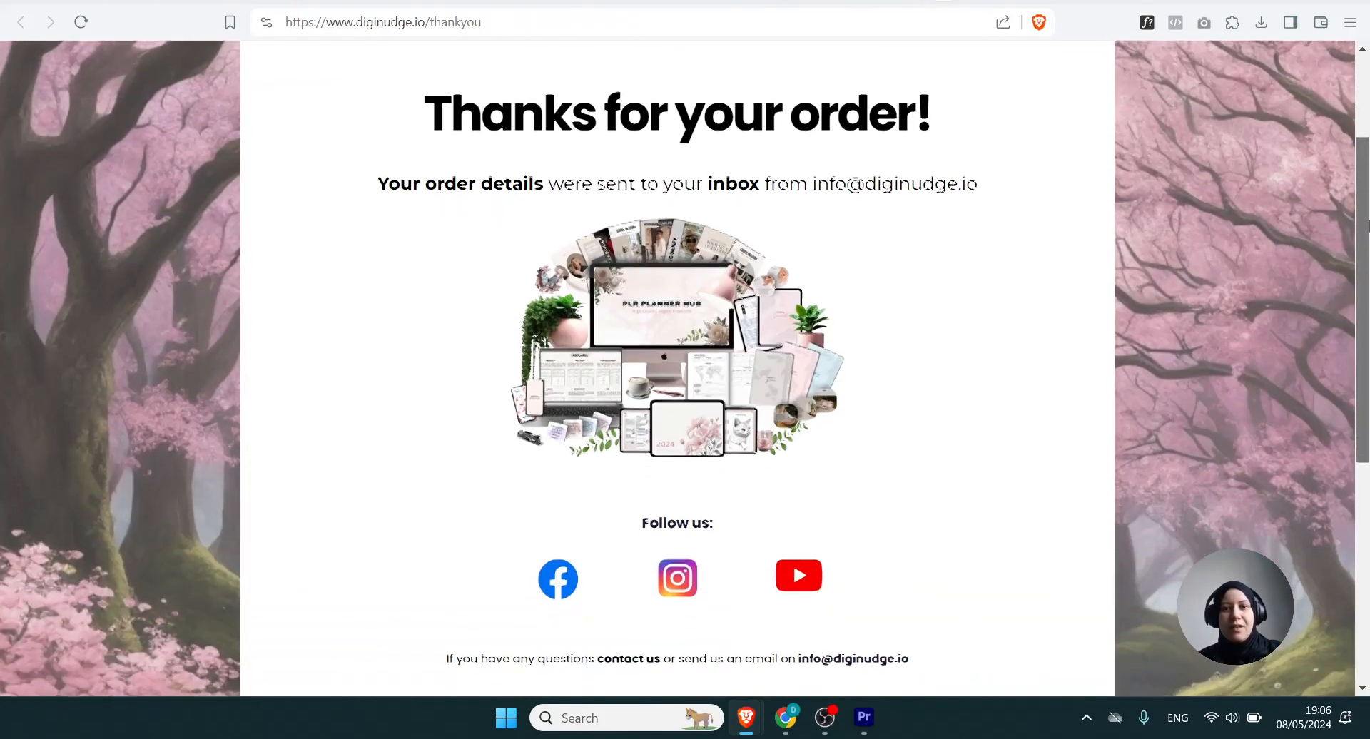
pyautogui.moveTo(1368, 226); pyautogui.dragTo(1367, 250)
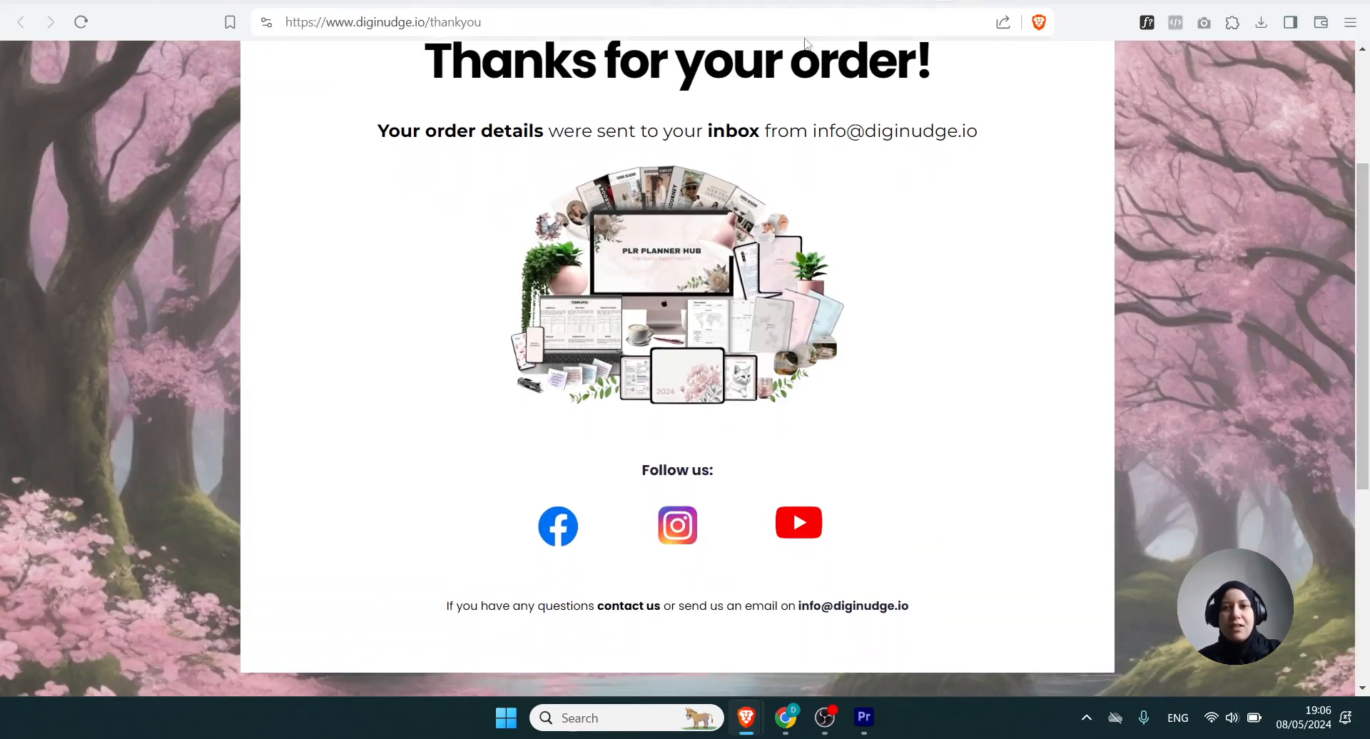
pyautogui.moveTo(816, 135); pyautogui.dragTo(997, 148)
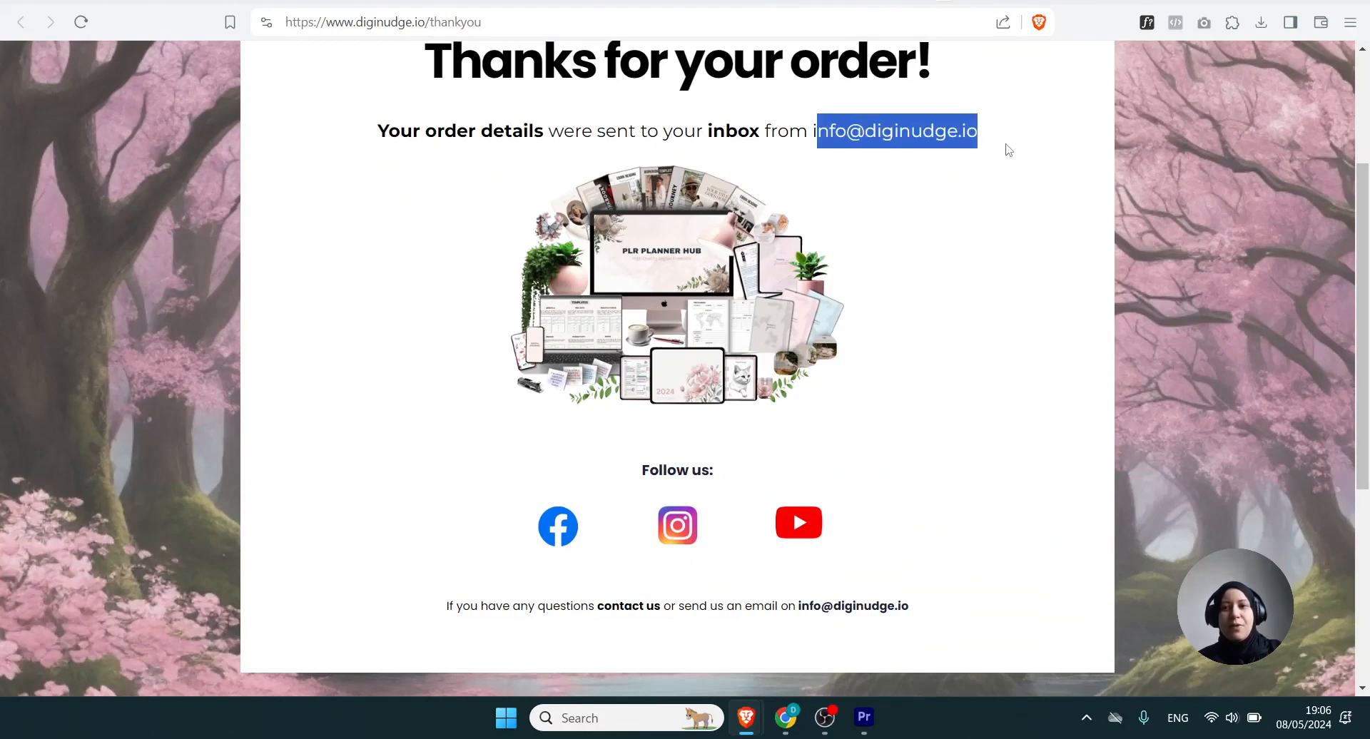
pyautogui.moveTo(1367, 275); pyautogui.dragTo(1366, 163)
pyautogui.click(1077, 131)
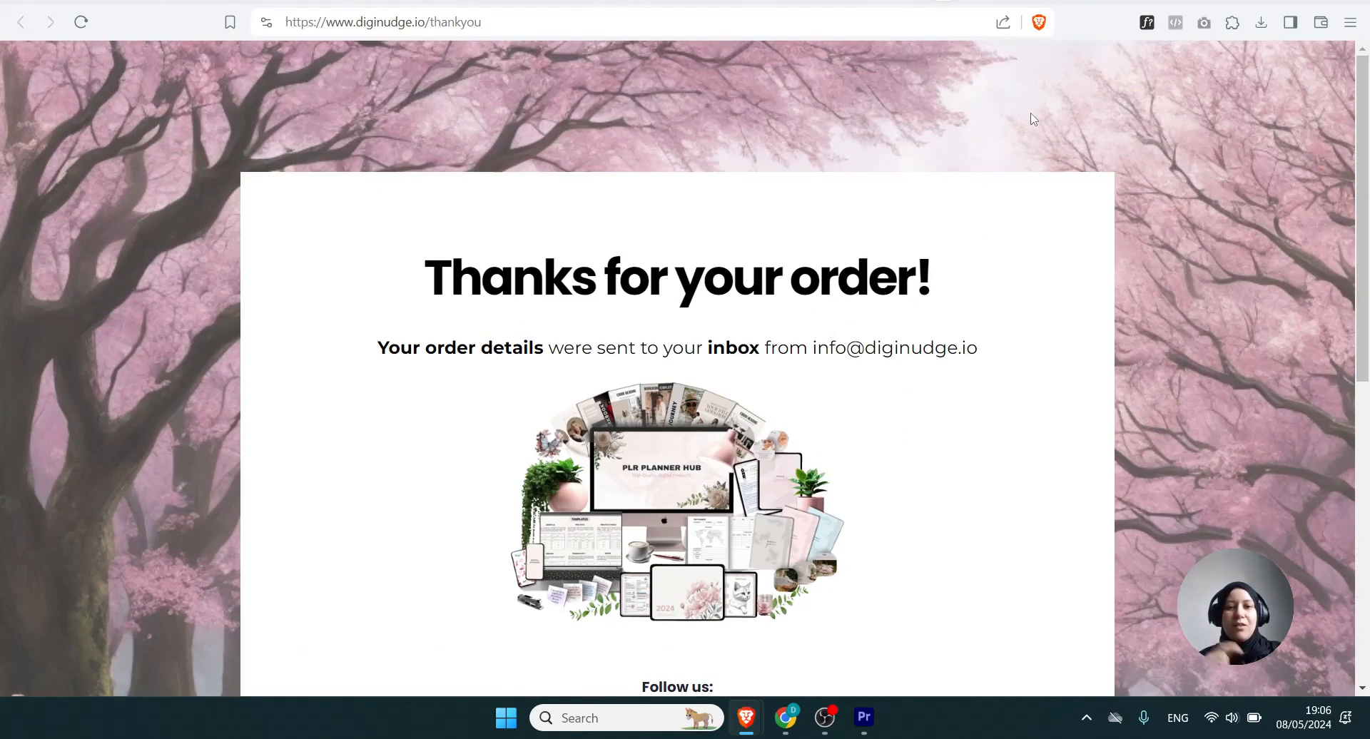
pyautogui.click(910, 7)
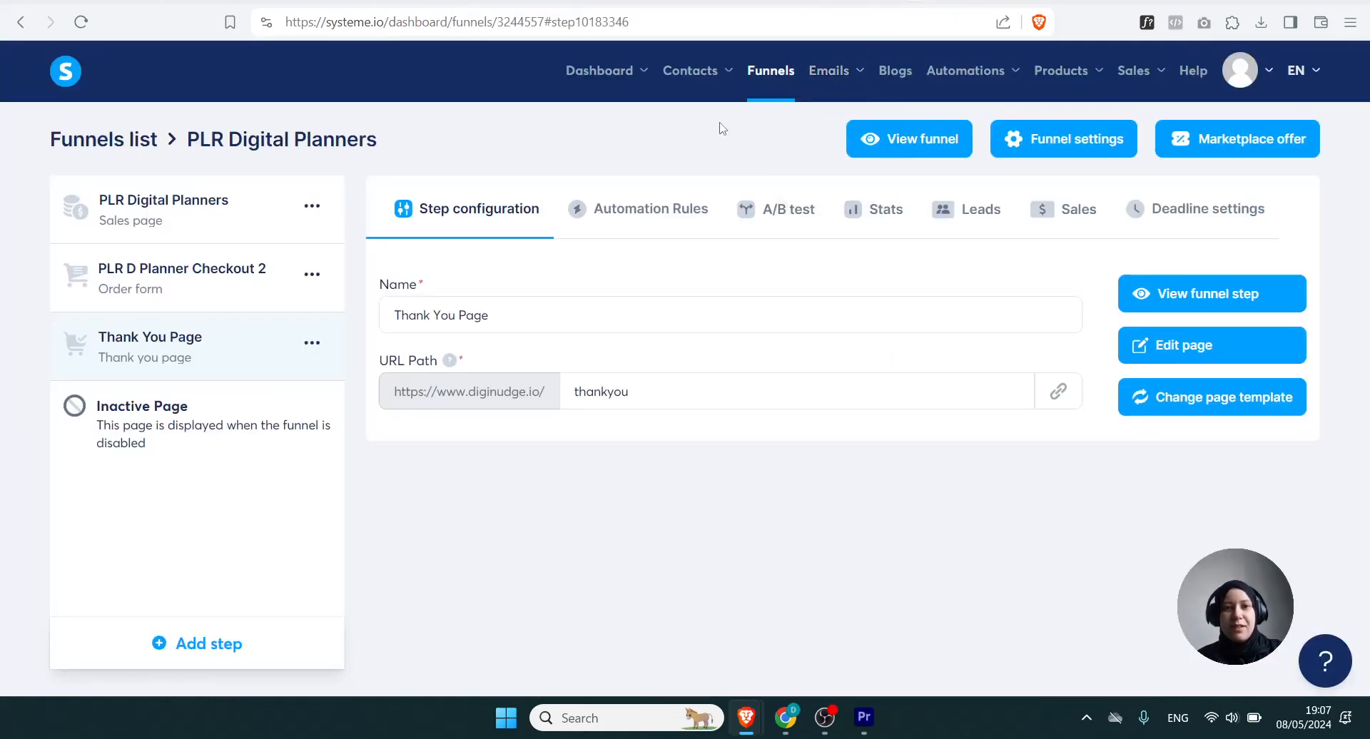